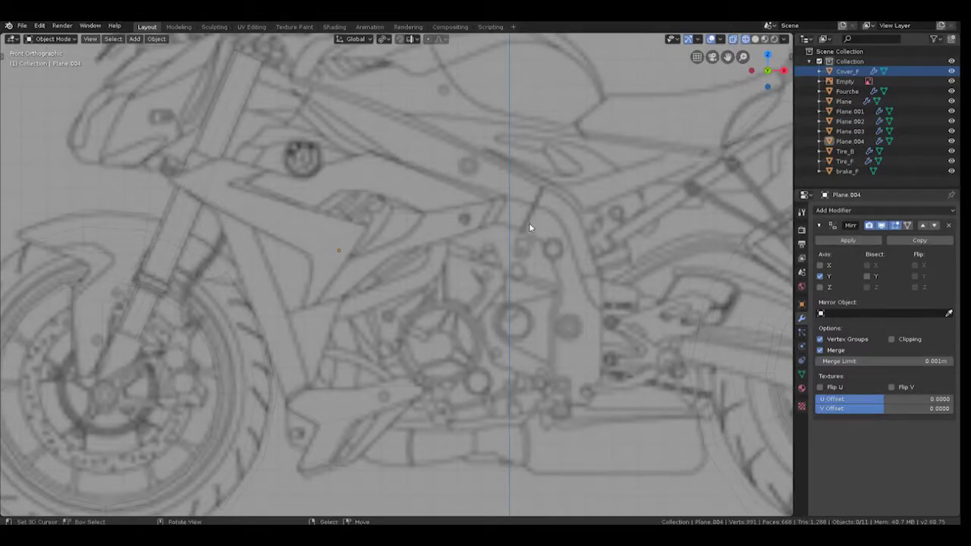
Select the side fairing panel Plane.004 and switch the viewport to solid shading.
left_click(528, 223)
mouse_move(526, 224)
middle_mouse_down()
mouse_move(523, 248)
mouse_move(559, 259)
mouse_move(523, 275)
middle_mouse_up()
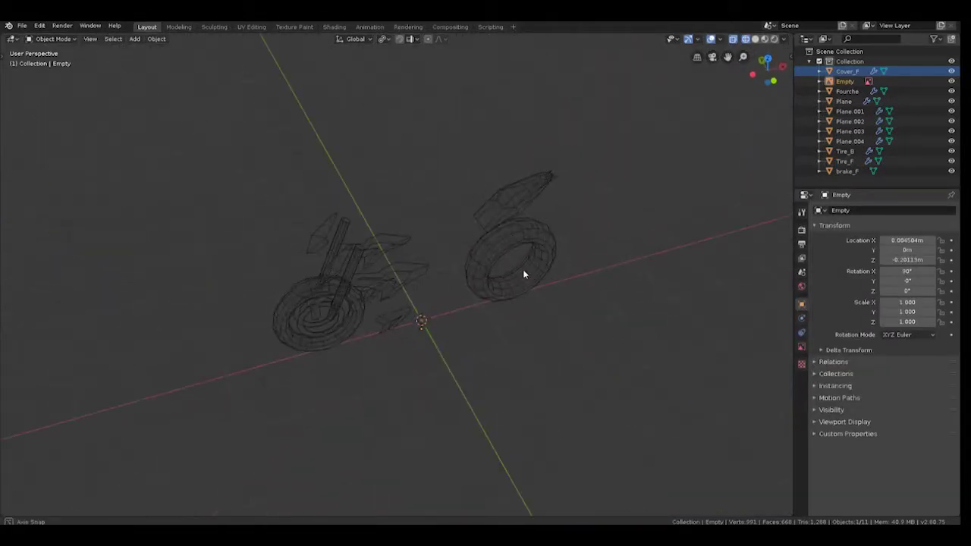
left_click(402, 265)
mouse_move(443, 282)
middle_mouse_down("ctrl")
mouse_move(460, 285)
mouse_move(453, 277)
middle_mouse_up("ctrl")
mouse_move(378, 277)
middle_mouse_down()
mouse_move(401, 249)
mouse_move(455, 255)
middle_mouse_up()
key("z")
left_click(561, 260)
Reselect the side panel from a three-quarter view and put it into Edit Mode.
mouse_move(534, 279)
middle_mouse_down()
mouse_move(463, 277)
mouse_move(448, 232)
mouse_move(485, 251)
middle_mouse_up()
left_click(362, 257)
mouse_move(377, 256)
middle_mouse_down()
mouse_move(431, 261)
mouse_move(431, 273)
middle_mouse_up()
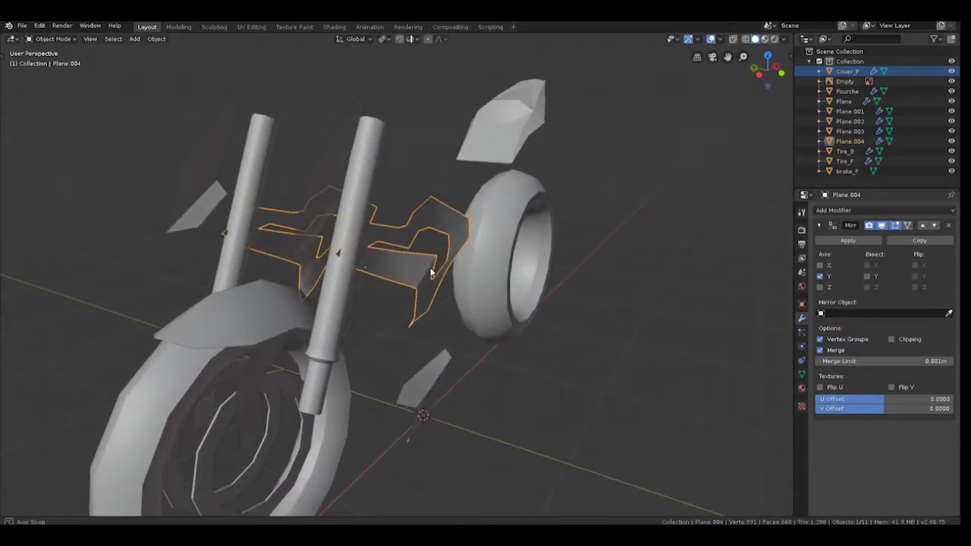
mouse_move(604, 294)
middle_mouse_down()
mouse_move(487, 288)
mouse_move(568, 275)
mouse_move(621, 288)
mouse_move(579, 315)
mouse_move(535, 321)
middle_mouse_up()
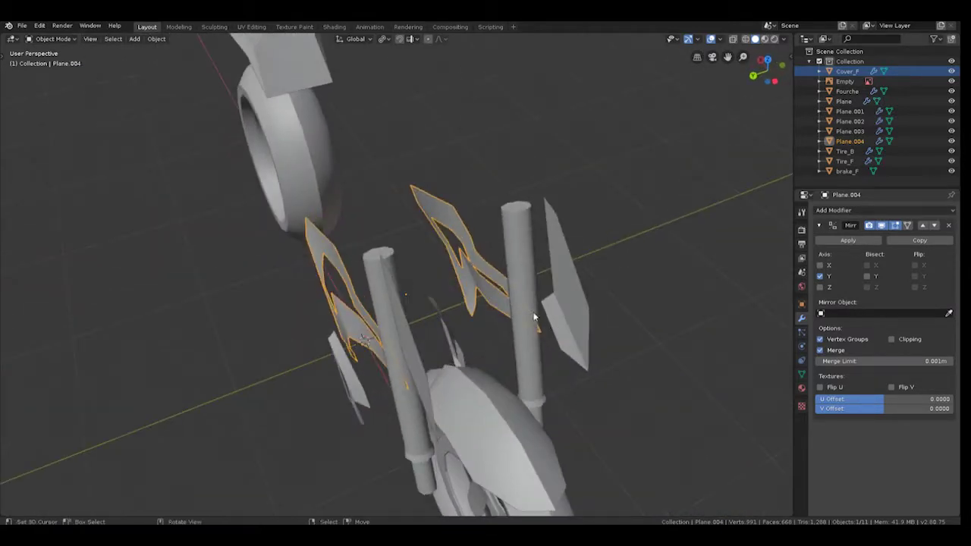
key("ctrl+Tab")
left_click(368, 199)
mouse_move(308, 222)
middle_mouse_down()
mouse_move(340, 210)
mouse_move(339, 255)
middle_mouse_up()
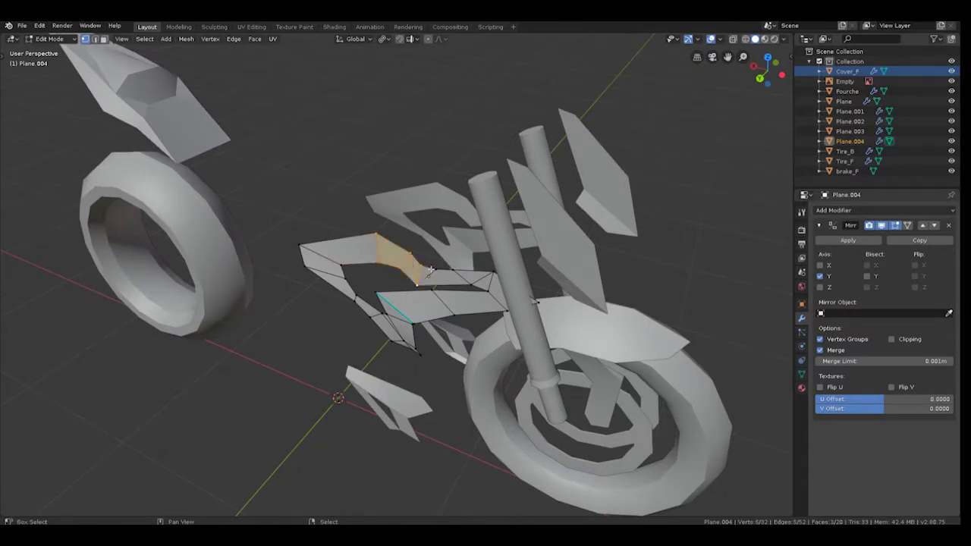
Move the selected panel vertices along the Y axis.
middle_click_drag(430, 269, 518, 301)
key("g")
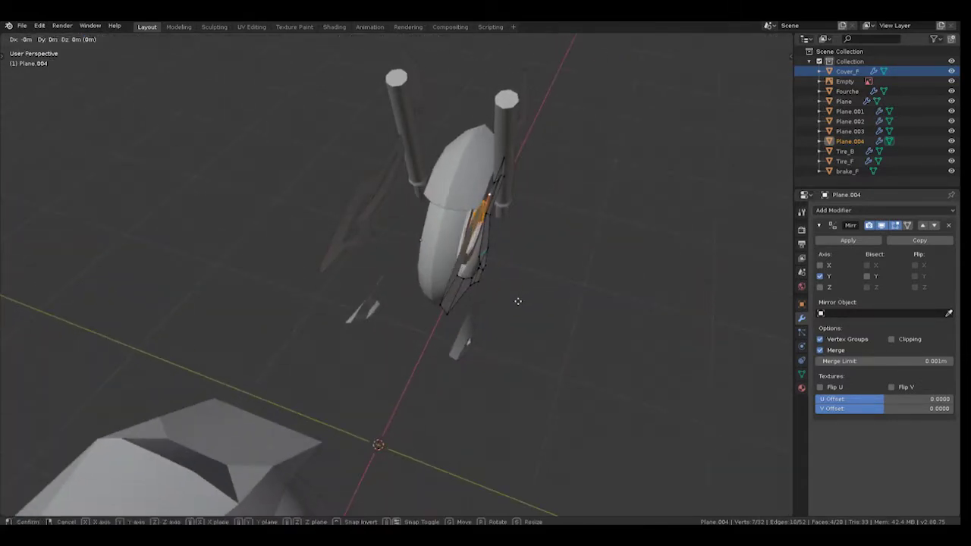
key("y")
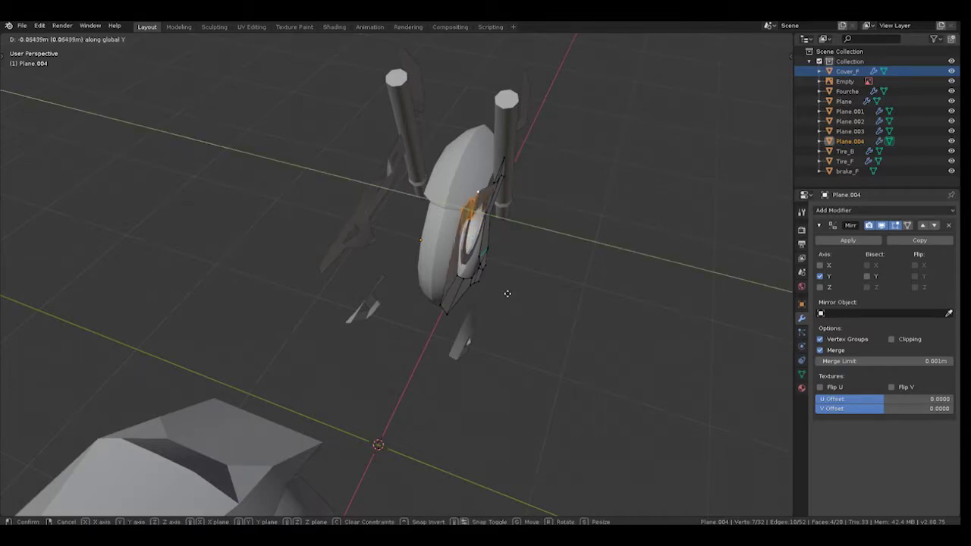
left_click(506, 292)
mouse_move(505, 289)
middle_mouse_down()
mouse_move(561, 273)
mouse_move(537, 291)
mouse_move(467, 284)
mouse_move(439, 227)
middle_mouse_up()
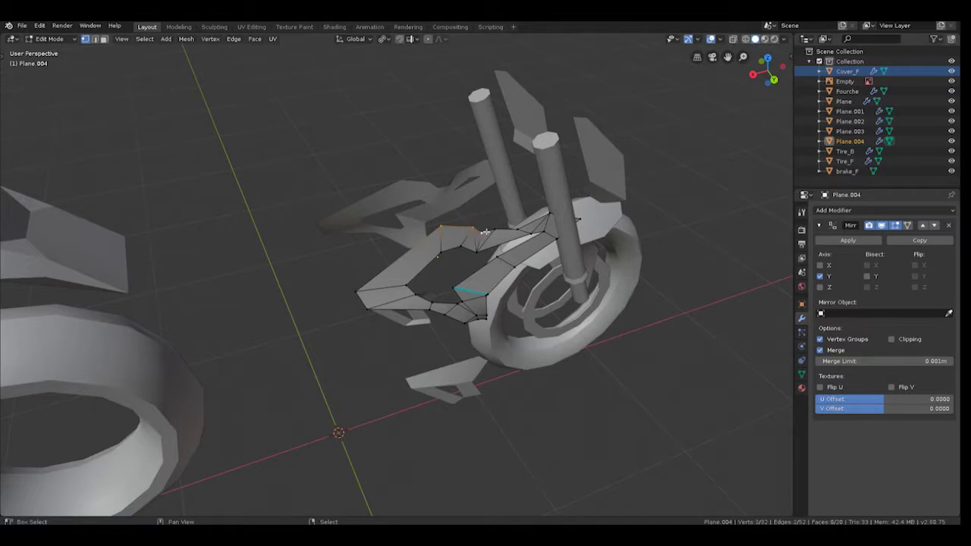
mouse_move(496, 259)
middle_mouse_down()
mouse_move(528, 225)
mouse_move(493, 243)
middle_mouse_up()
scroll(493, 242, "up", 4)
scroll(461, 255, "up", 3)
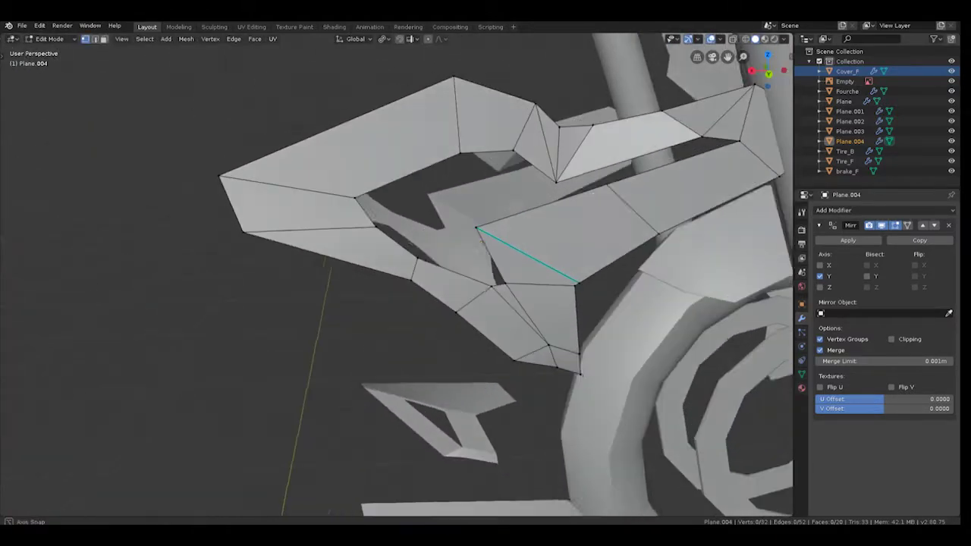
scroll(461, 256, "down", 4)
Proportionally shift a vertex along Y to wrap the panel around the fork, then return to Object Mode.
mouse_move(461, 255)
middle_mouse_down()
mouse_move(534, 271)
mouse_move(507, 224)
middle_mouse_up()
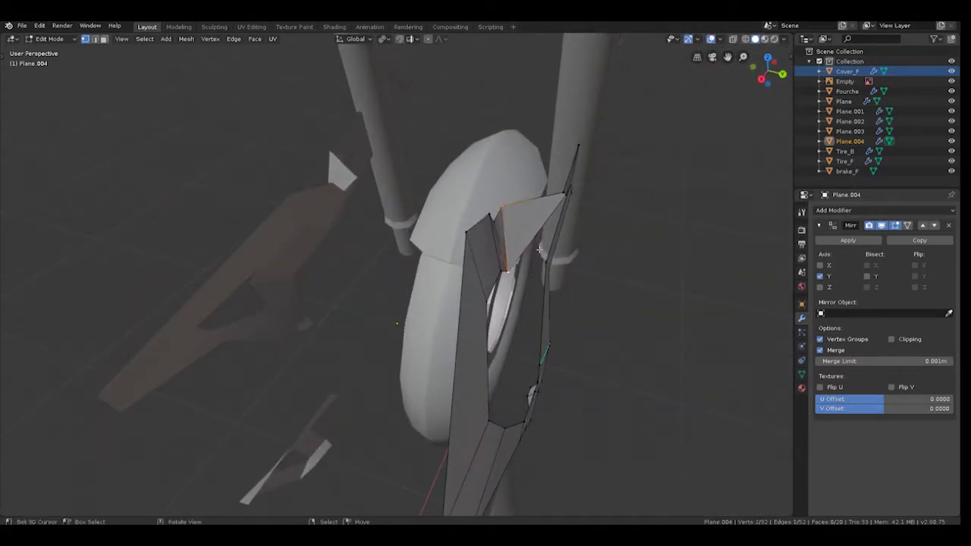
key("g")
key("Escape")
key("g")
key("y")
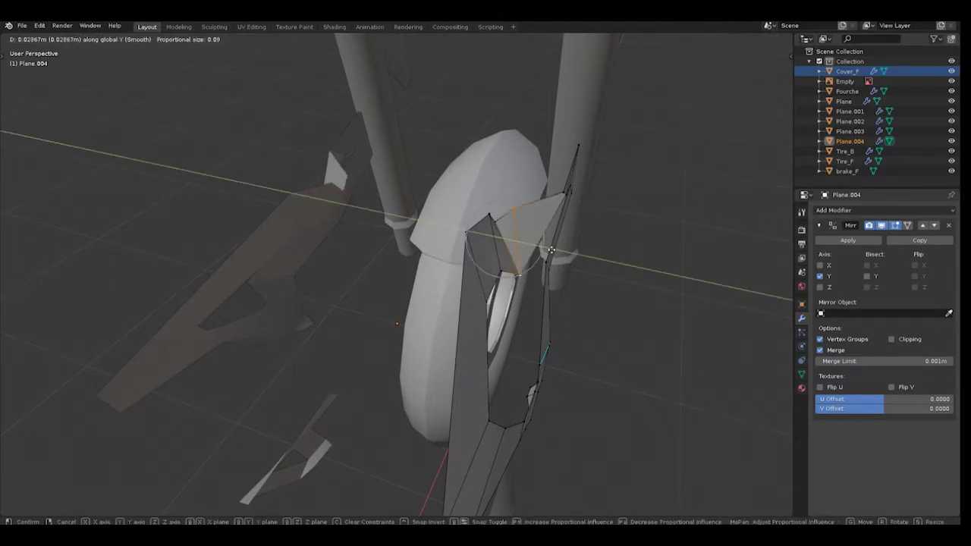
left_click(556, 251)
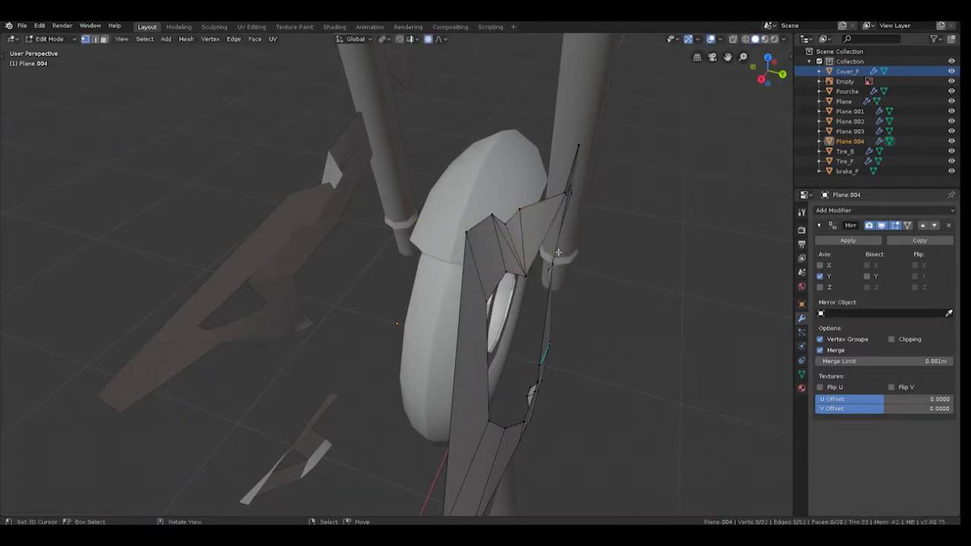
key("ctrl+Tab")
left_click(453, 187)
middle_click_drag(453, 187, 505, 171)
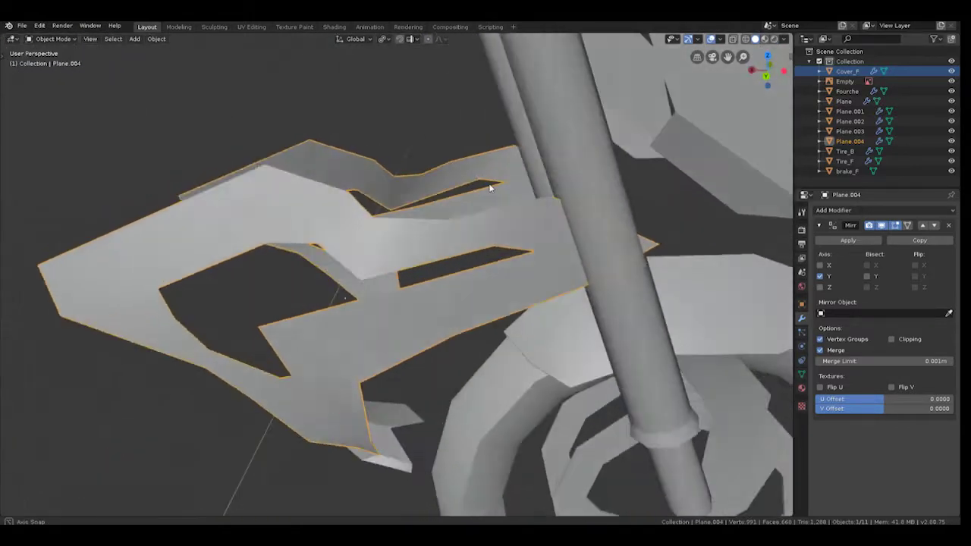
Show the panel's Object Data properties and mark the selected edges as a seam in Edit Mode.
scroll(505, 176, "down", 3)
mouse_move(433, 249)
middle_mouse_down()
mouse_move(325, 275)
mouse_move(625, 356)
middle_mouse_up()
left_click(801, 375)
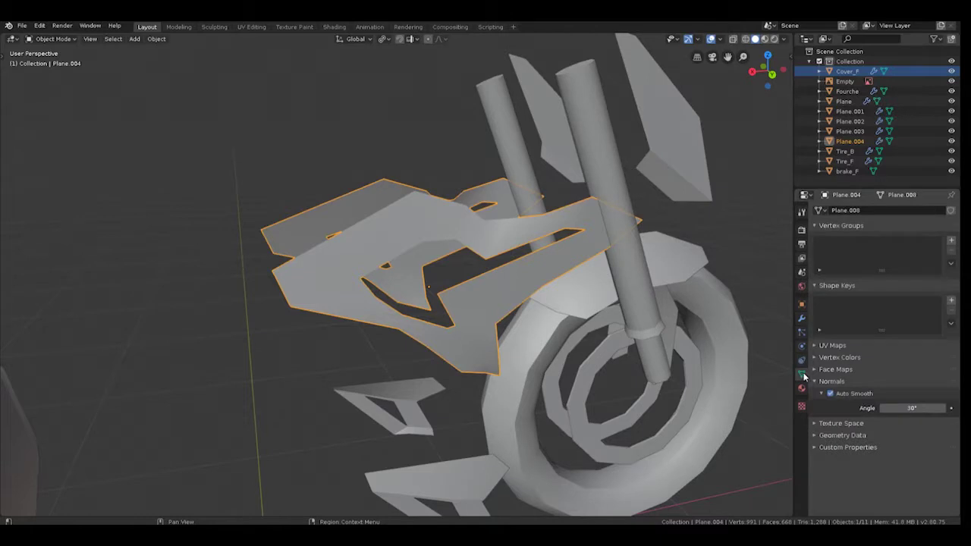
key("ctrl+Tab")
left_click(596, 306)
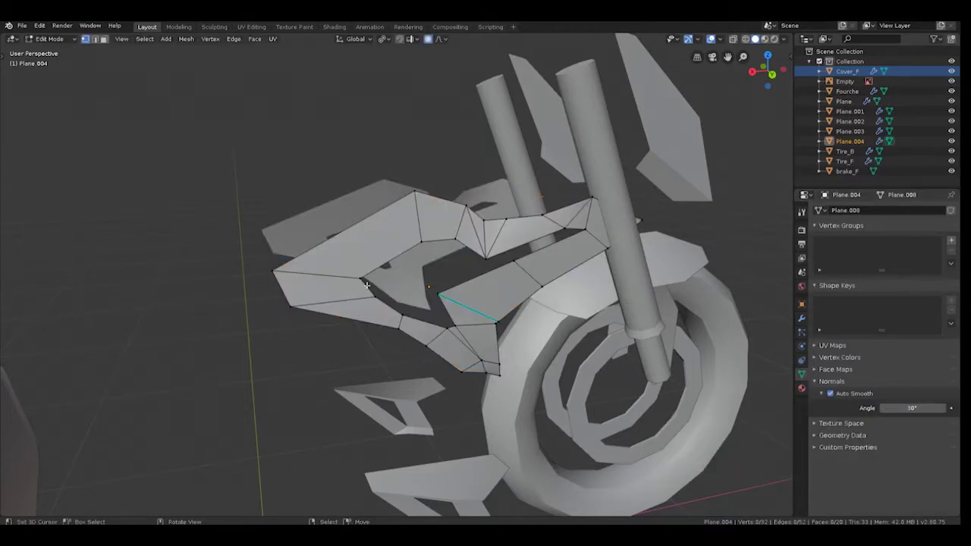
key("ctrl+e")
left_click(330, 261)
key("Tab")
Re-enter Edit Mode and circle-select the panel's lower faces.
mouse_move(352, 214)
middle_mouse_down()
mouse_move(422, 231)
mouse_move(412, 223)
middle_mouse_up()
key("ctrl+Tab")
left_click(486, 227)
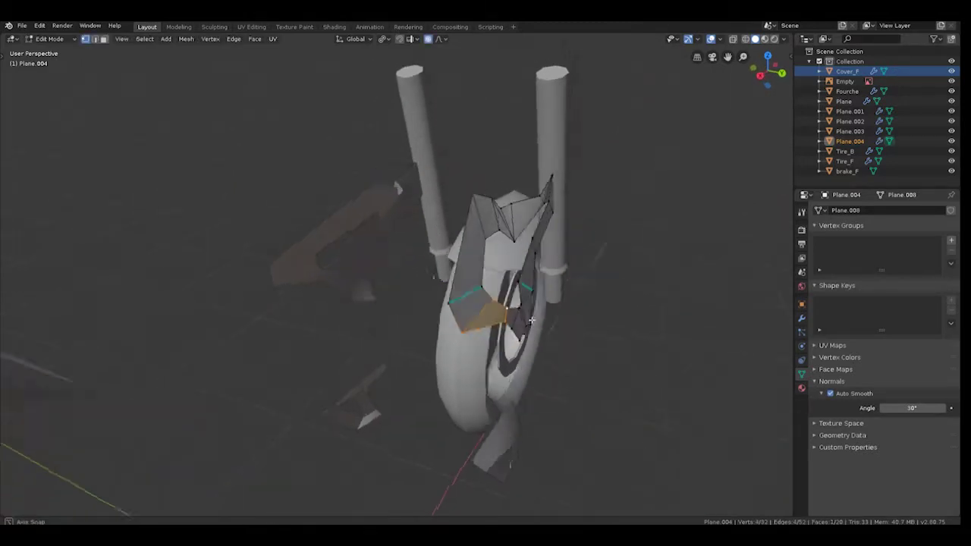
middle_click_drag(508, 308, 410, 305)
key("KP_Decimal")
key("c")
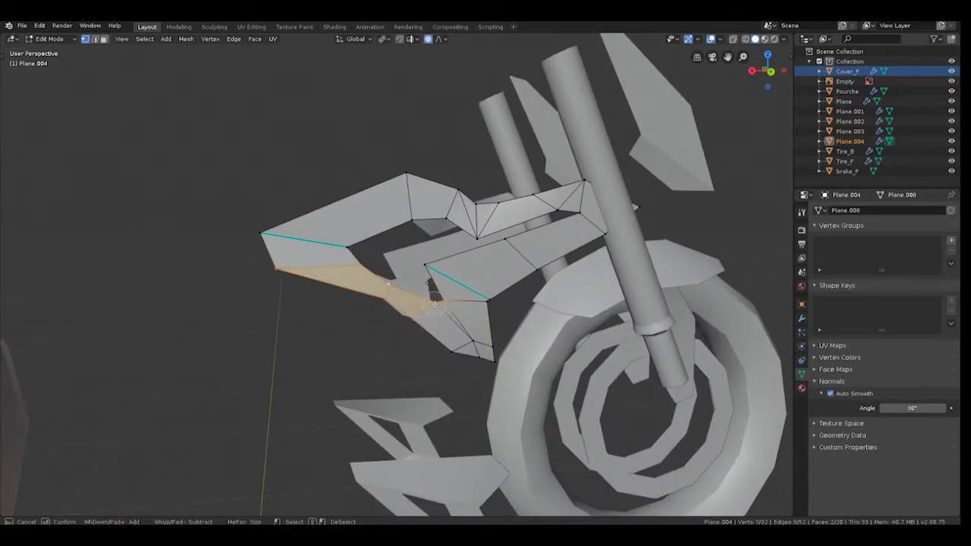
key("Escape")
left_click(450, 347, "shift")
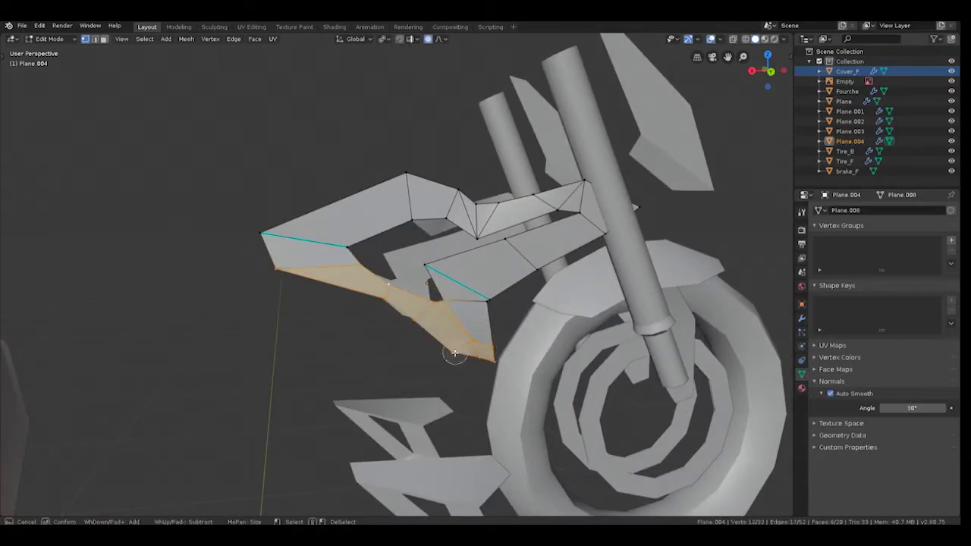
Proportionally move the lower faces along Y, then return to Object Mode and deselect all.
middle_click_drag(450, 346, 638, 392)
key("g")
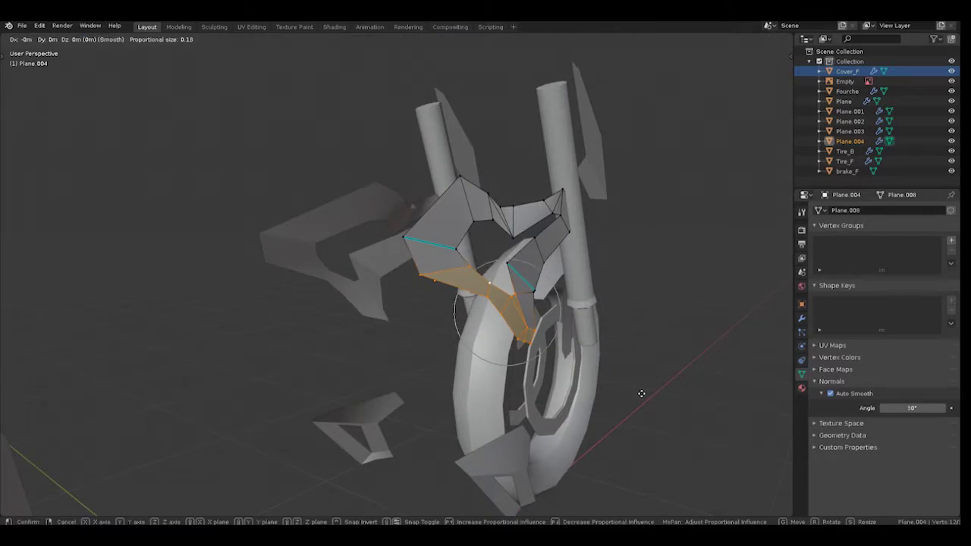
key("Escape")
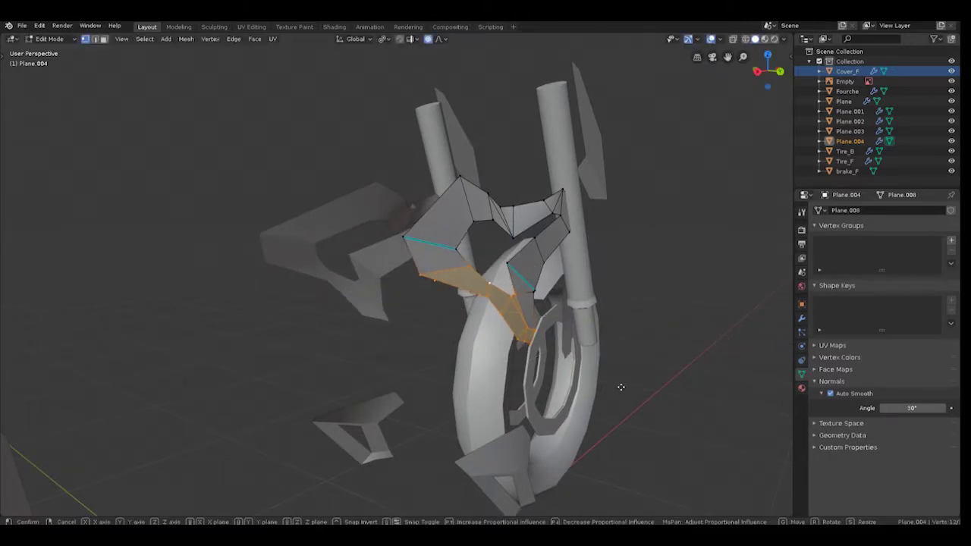
key("g")
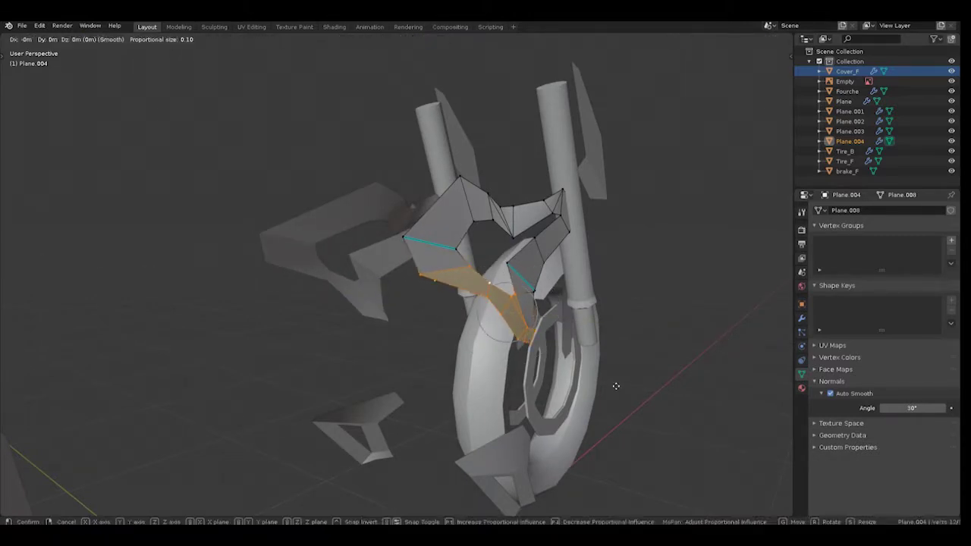
key("y")
left_click(609, 382)
key("Tab")
mouse_move(555, 264)
middle_mouse_down()
mouse_move(605, 307)
mouse_move(585, 314)
mouse_move(482, 301)
middle_mouse_up()
key("alt+a")
scroll(482, 301, "up", 5)
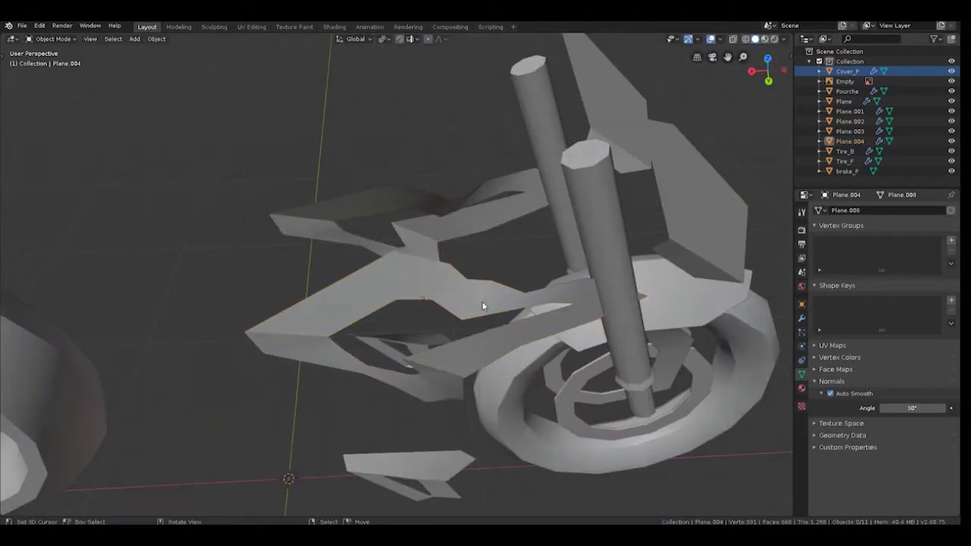
scroll(459, 258, "up", 3)
Select the side panel and switch to the front orthographic view over the reference.
left_click(432, 265)
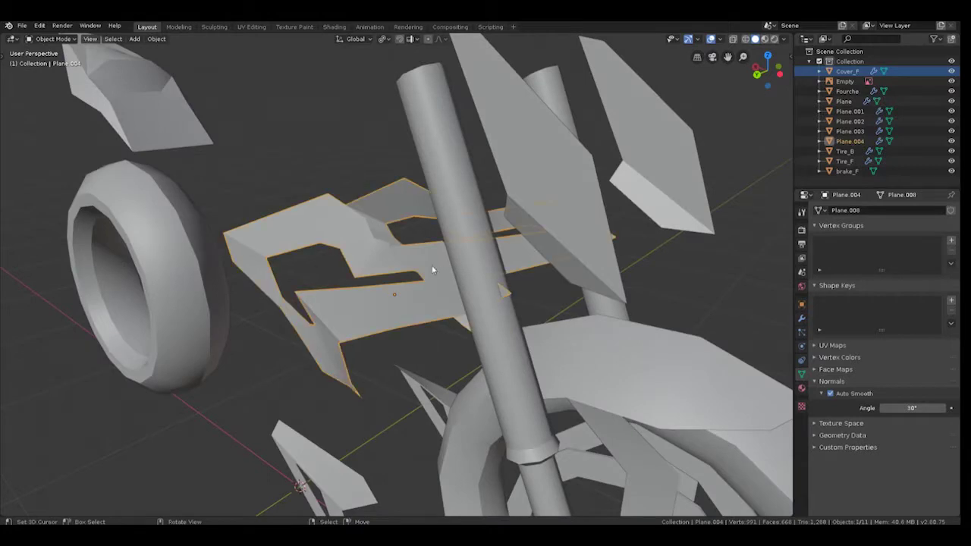
middle_click_drag(431, 264, 491, 264)
key("KP_1")
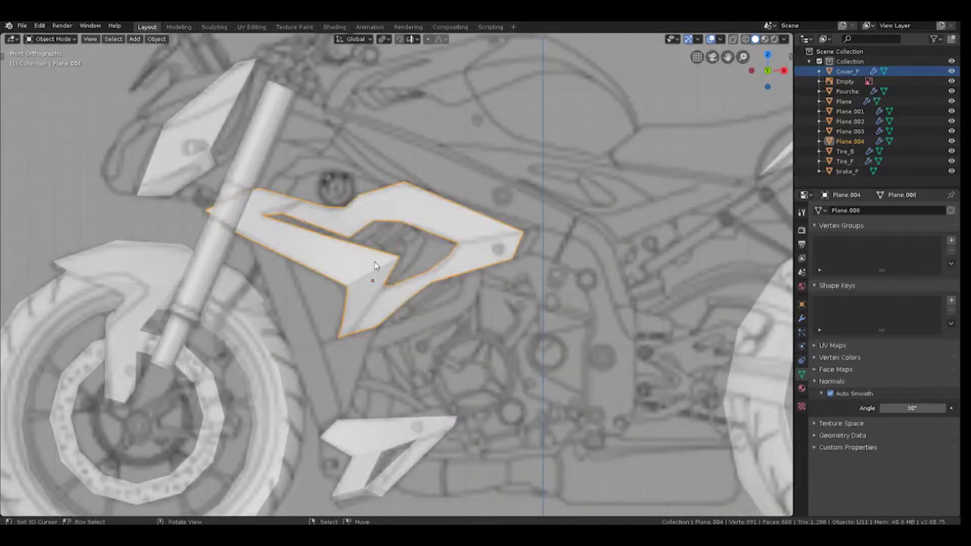
middle_click_drag(288, 240, 377, 306, "shift")
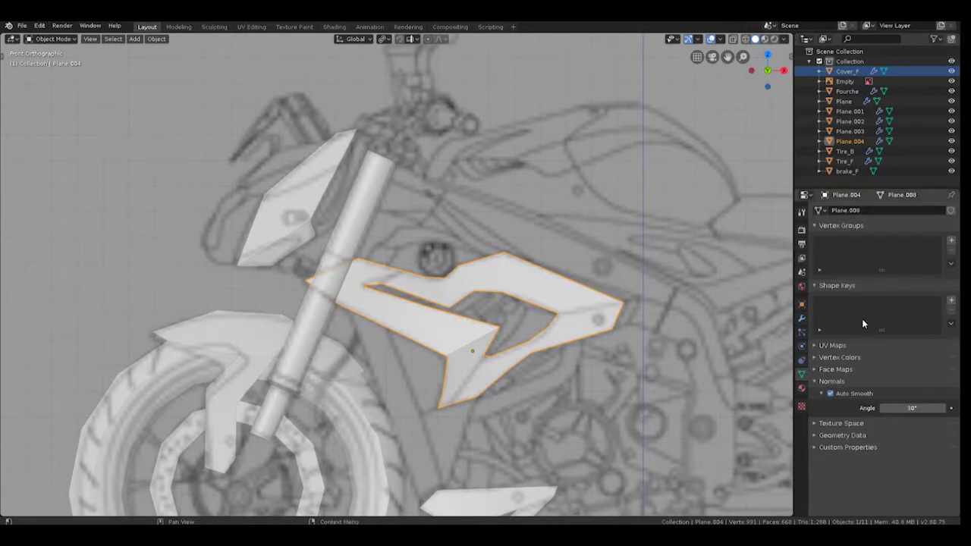
Move the Fourche fork's vertices along Y in Edit Mode.
mouse_move(440, 287)
middle_mouse_down()
mouse_move(547, 319)
mouse_move(418, 315)
middle_mouse_up()
left_click(418, 321)
key("ctrl+Tab")
left_click(480, 205)
middle_click_drag(376, 321, 389, 323)
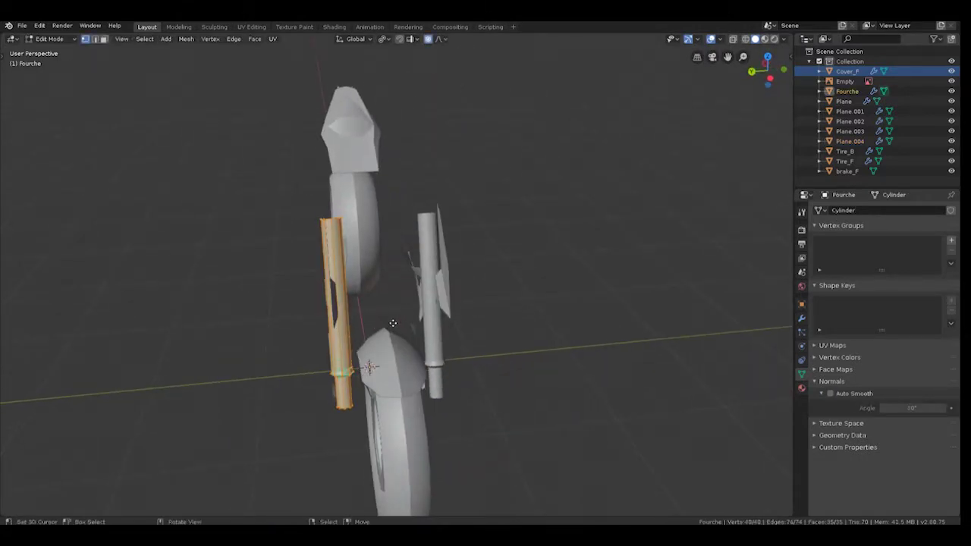
key("g")
key("x")
key("y")
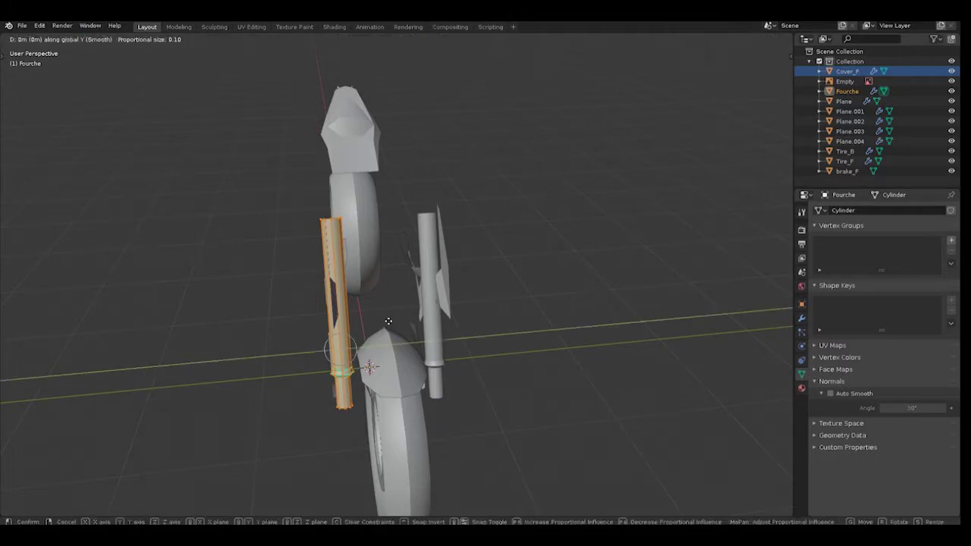
left_click(393, 320)
mouse_move(393, 320)
middle_mouse_down()
mouse_move(366, 320)
mouse_move(433, 261)
mouse_move(403, 278)
mouse_move(418, 286)
middle_mouse_up()
key("Tab")
Move the side panel's selected geometry, then view the bike side-on over the reference.
left_click(364, 319)
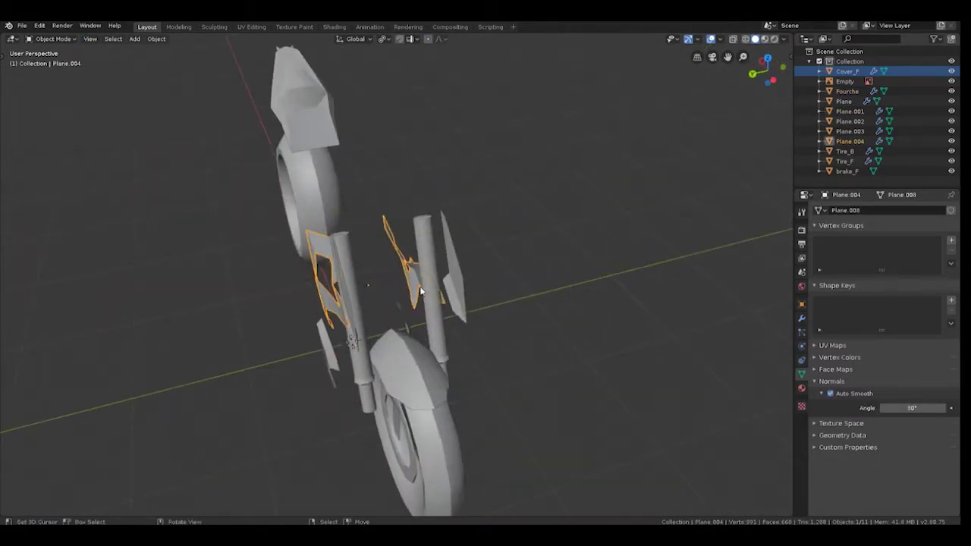
key("ctrl+Tab")
left_click(429, 207)
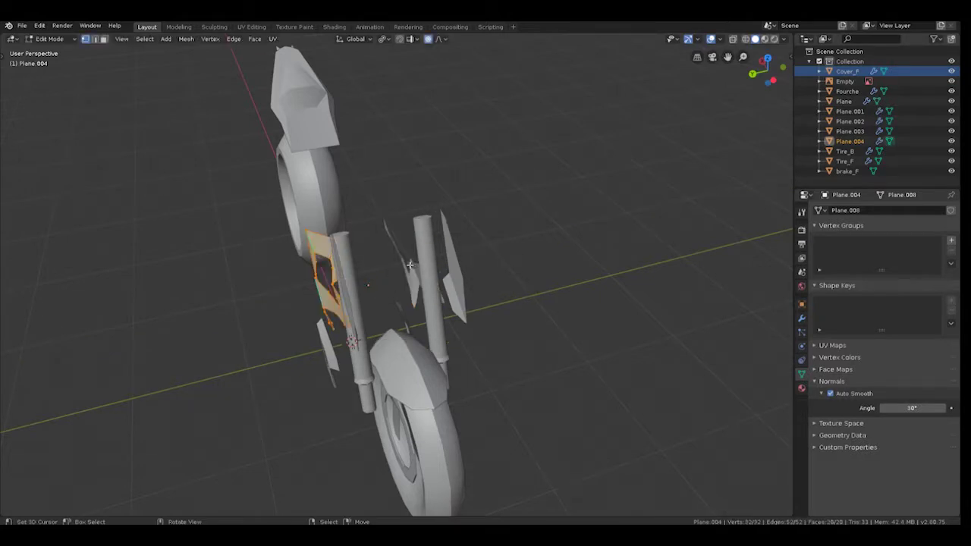
key("g")
left_click(573, 264)
key("alt+a")
mouse_move(576, 258)
middle_mouse_down()
mouse_move(644, 214)
mouse_move(471, 241)
mouse_move(388, 203)
middle_mouse_up()
key("ctrl+Tab")
left_click(643, 215)
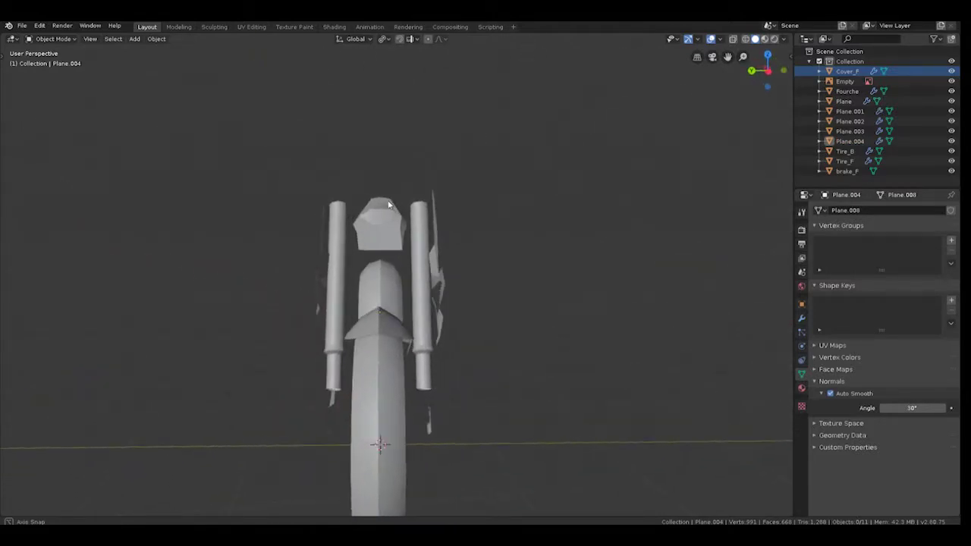
key("KP_1")
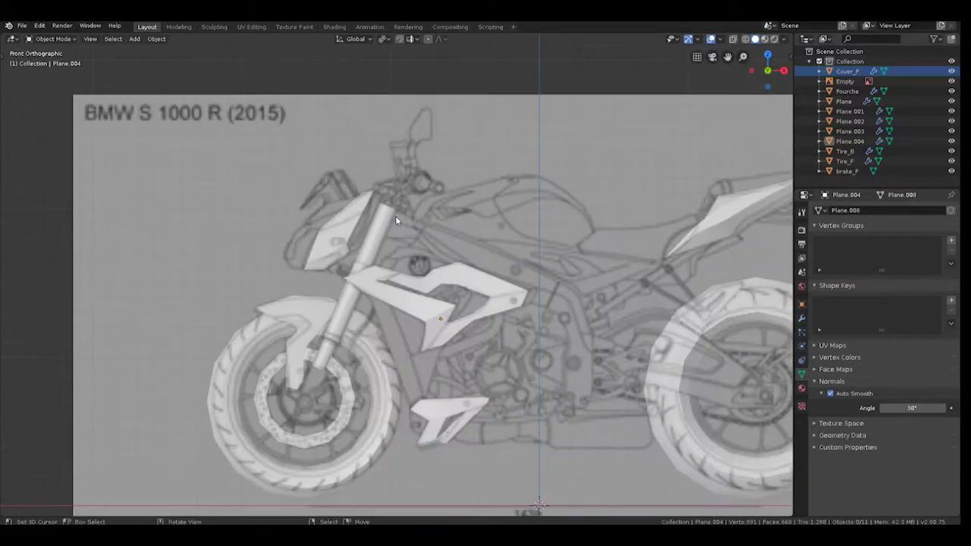
Switch to the rear end-on view and select the rear tire Tire_B.
key("ctrl+KP_3")
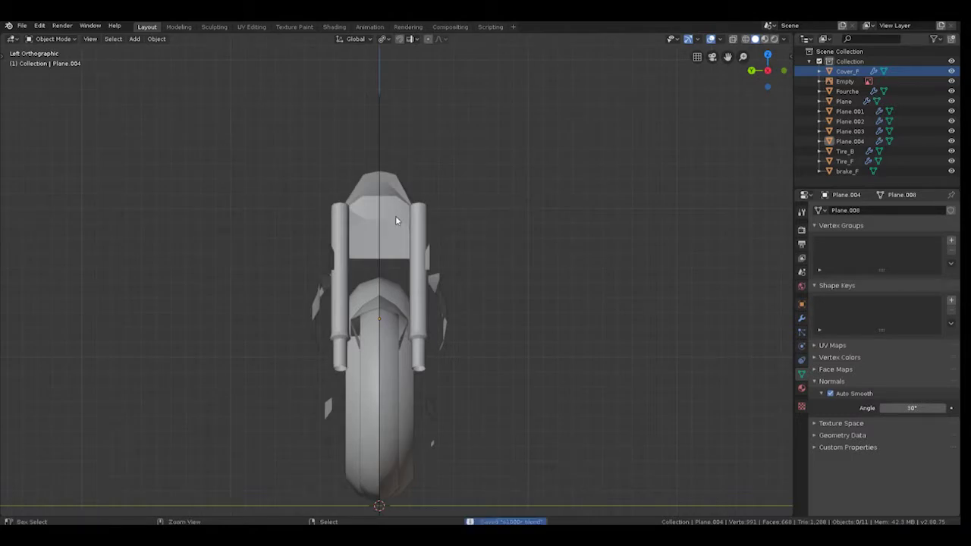
key("KP_3")
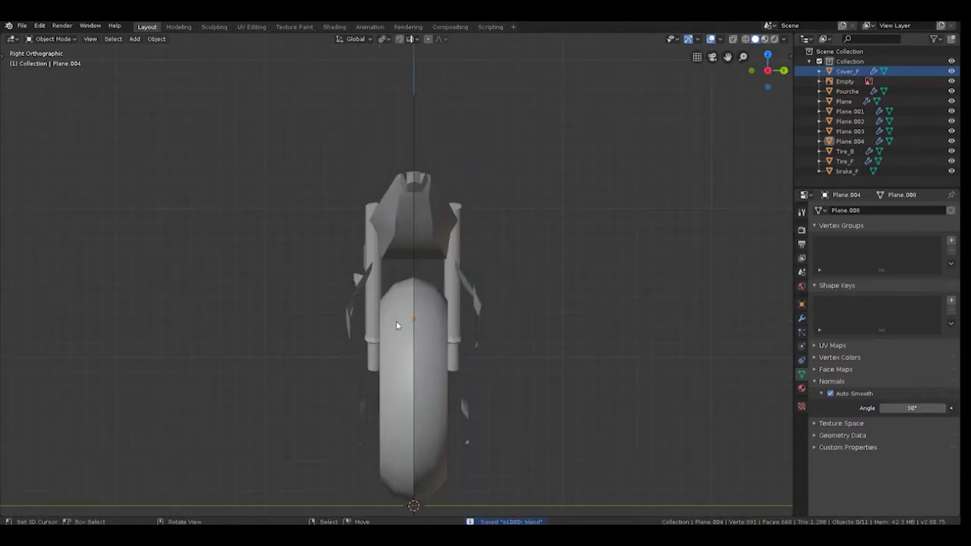
mouse_move(396, 341)
middle_mouse_down()
mouse_move(410, 358)
mouse_move(515, 385)
mouse_move(437, 373)
middle_mouse_up()
key("KP_3")
left_click(412, 357)
scroll(412, 354, "up", 3)
scroll(486, 368, "down", 5)
key("KP_3")
scroll(436, 333, "up", 2)
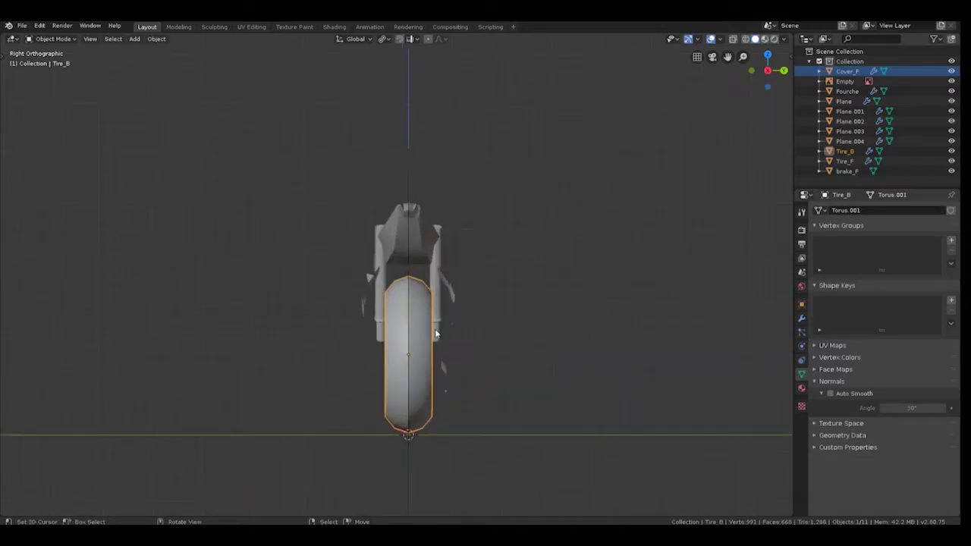
Scale Tire_B along Y to make it wider.
key("s")
right_click(466, 332)
key("s")
key("y")
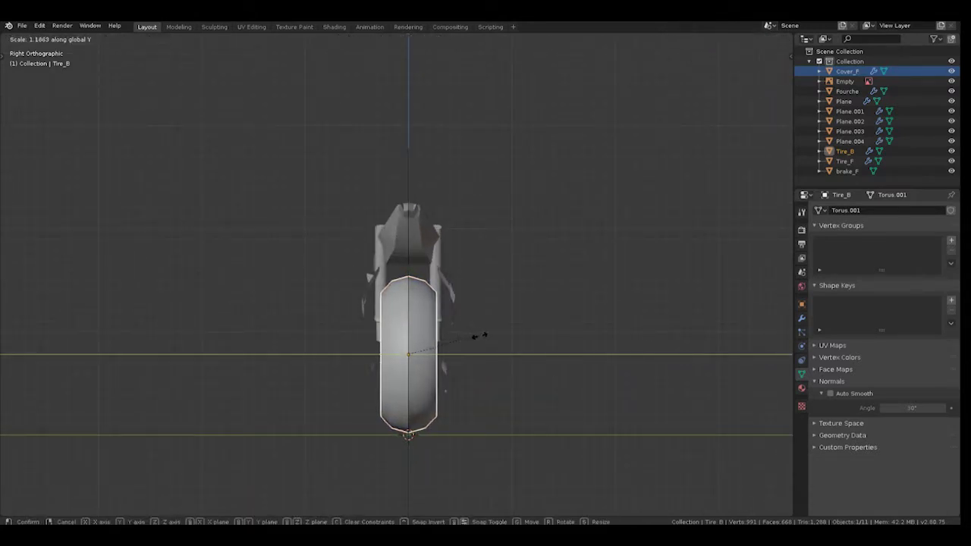
left_click(479, 336)
scroll(479, 335, "up", 2)
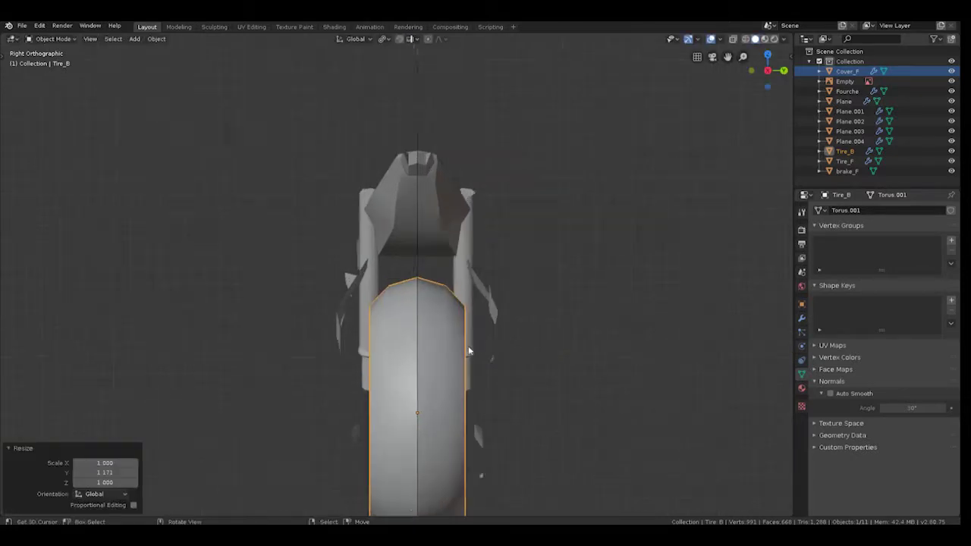
mouse_move(476, 385)
middle_mouse_down("shift")
mouse_move(493, 291)
mouse_move(599, 358)
mouse_move(661, 346)
mouse_move(541, 341)
mouse_move(535, 351)
mouse_move(413, 352)
mouse_move(426, 341)
middle_mouse_up("shift")
Adjust Tire_B's Y width to 1.171 and check it from the rear view.
key("s")
key("y")
right_click(481, 319)
scroll(481, 318, "down", 4)
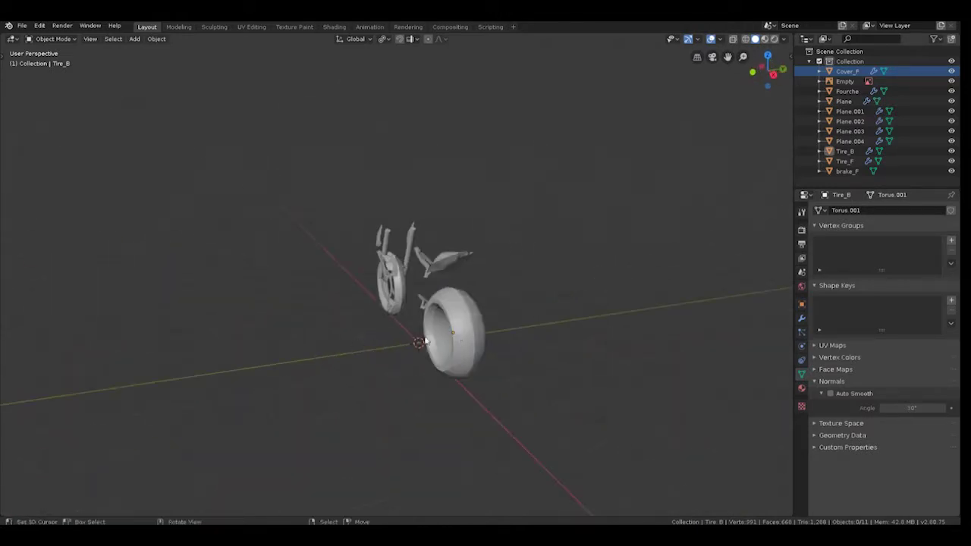
key("r")
key("y")
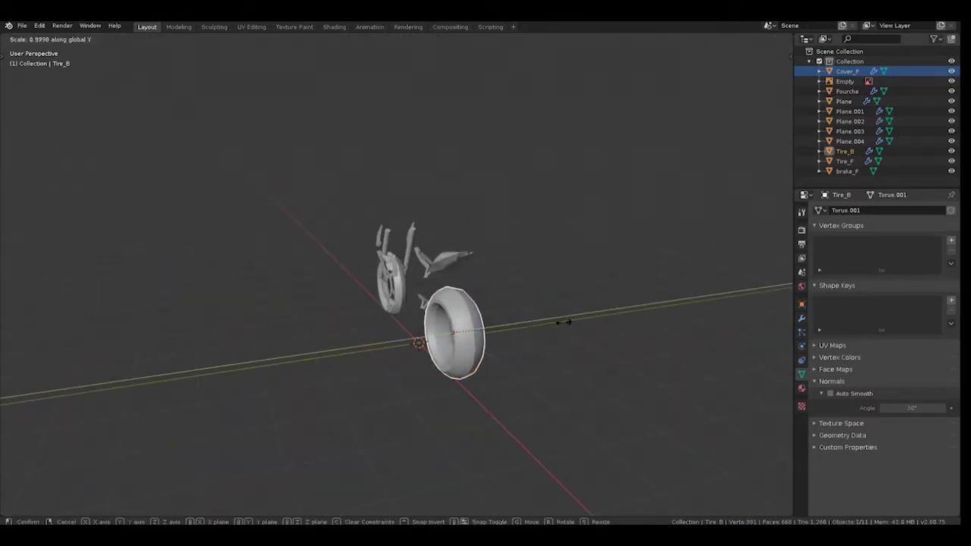
left_click(544, 333)
middle_click_drag(544, 334, 482, 323)
key("KP_3")
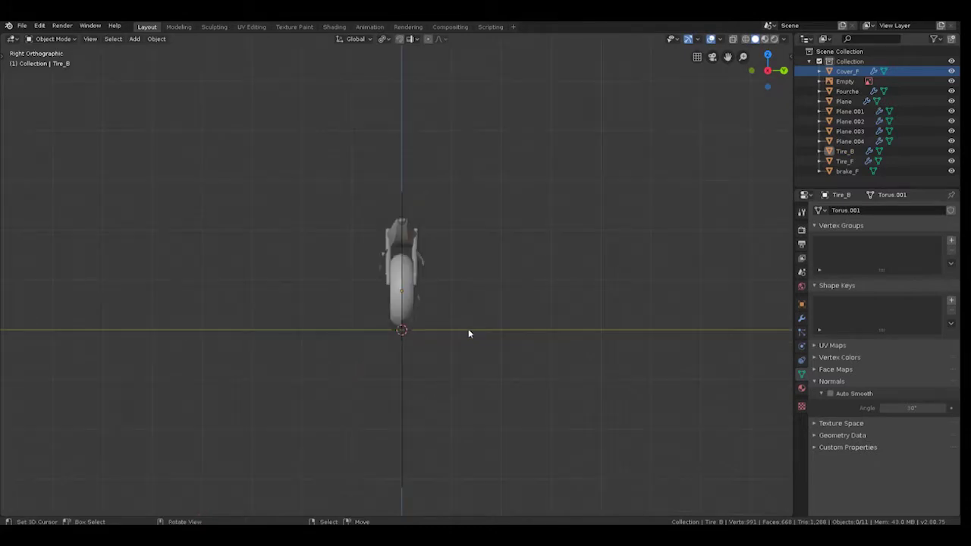
scroll(463, 311, "up", 3)
Select the rear tire and open its mesh in Edit Mode.
left_click(448, 278)
key("r")
key("y")
key("Escape")
key("alt+a")
key("ctrl+Tab")
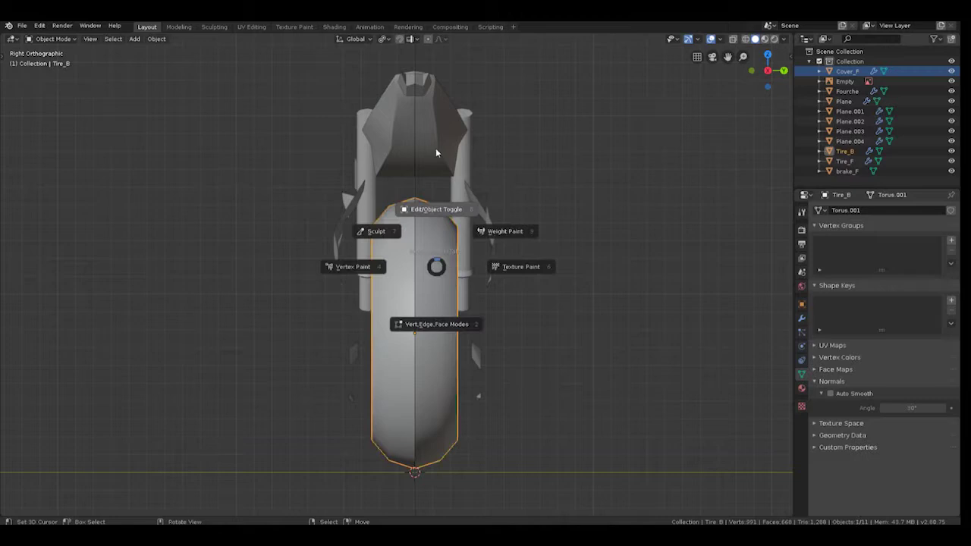
left_click(462, 268)
Select the tire's side edge loops and shrink them slightly twice with proportional editing.
left_click(456, 245, "alt")
mouse_move(457, 245)
middle_mouse_down()
mouse_move(410, 340)
mouse_move(421, 339)
middle_mouse_up()
scroll(410, 340, "down", 5)
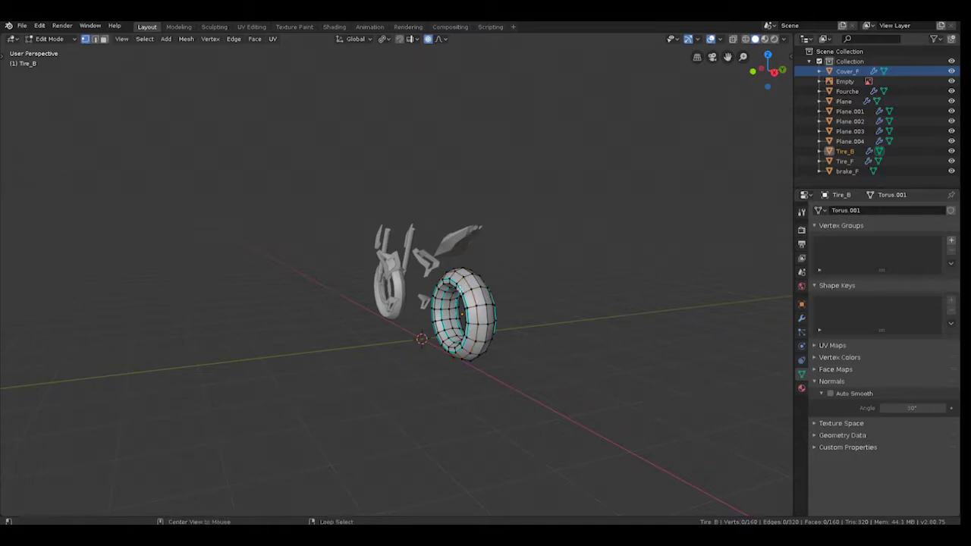
middle_click_drag(506, 292, 466, 304)
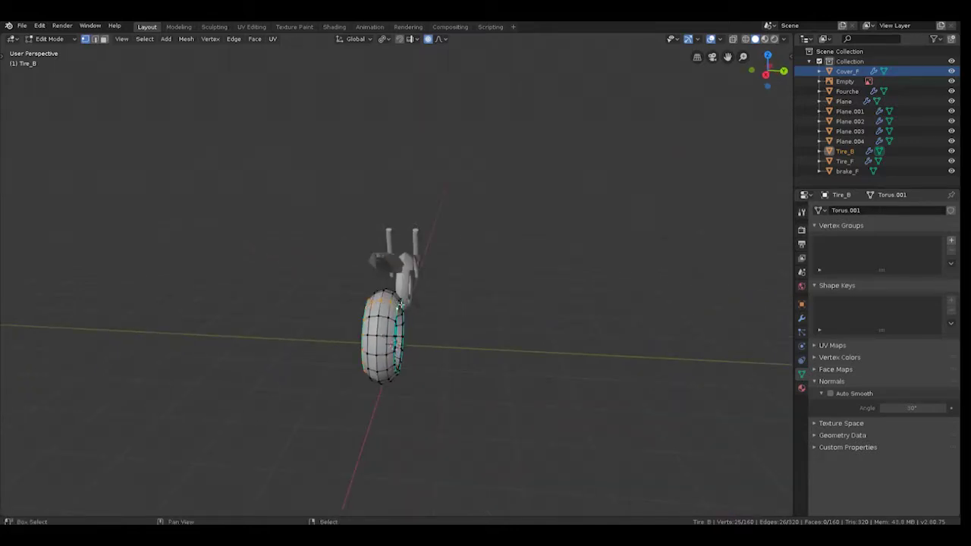
scroll(401, 305, "up", 8)
mouse_move(408, 341)
middle_mouse_down()
mouse_move(482, 293)
mouse_move(336, 294)
middle_mouse_up()
left_click(266, 265, "alt")
mouse_move(266, 265)
middle_mouse_down()
mouse_move(651, 277)
mouse_move(620, 283)
mouse_move(645, 290)
middle_mouse_up()
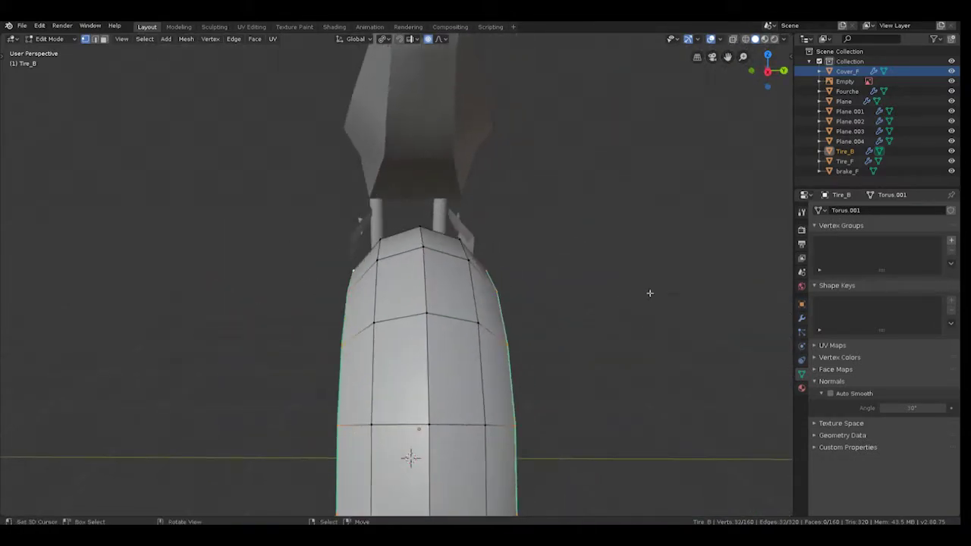
key("s")
left_click(651, 293)
key("KP_3")
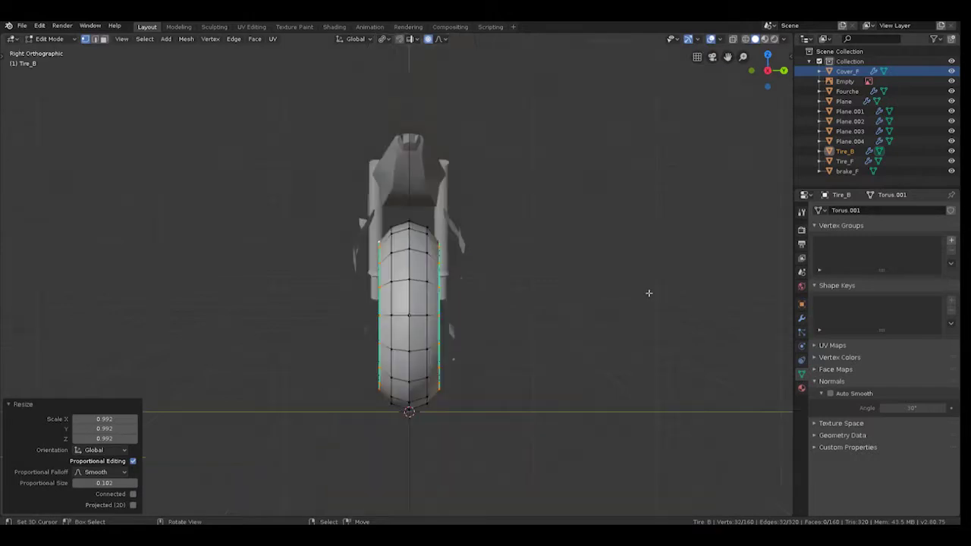
key("s")
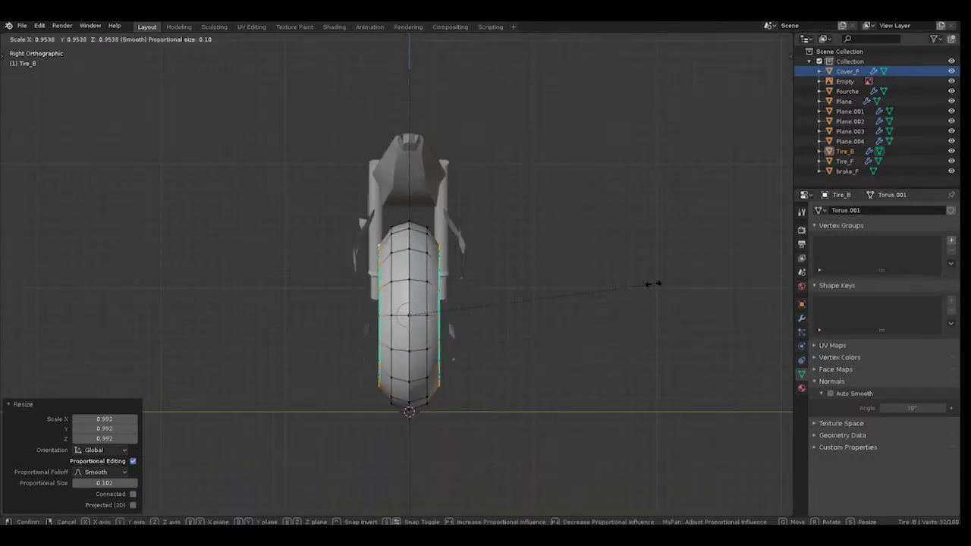
left_click(653, 284)
Return to Object Mode and enable Auto Smooth at 30° for Tire_B.
key("ctrl+Tab")
left_click(532, 187)
mouse_move(486, 263)
middle_mouse_down()
mouse_move(622, 301)
mouse_move(469, 264)
mouse_move(520, 278)
middle_mouse_up()
left_click(831, 394)
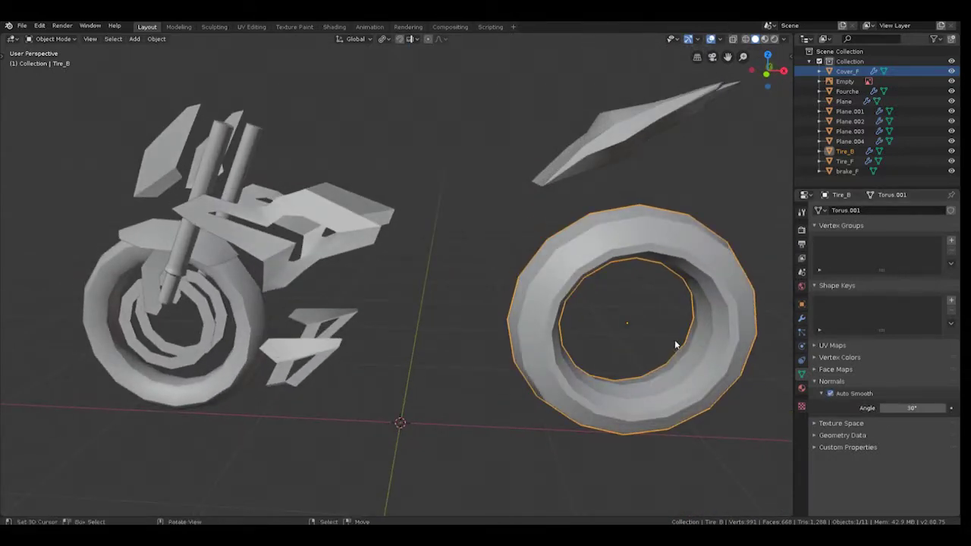
middle_click_drag(675, 340, 617, 341)
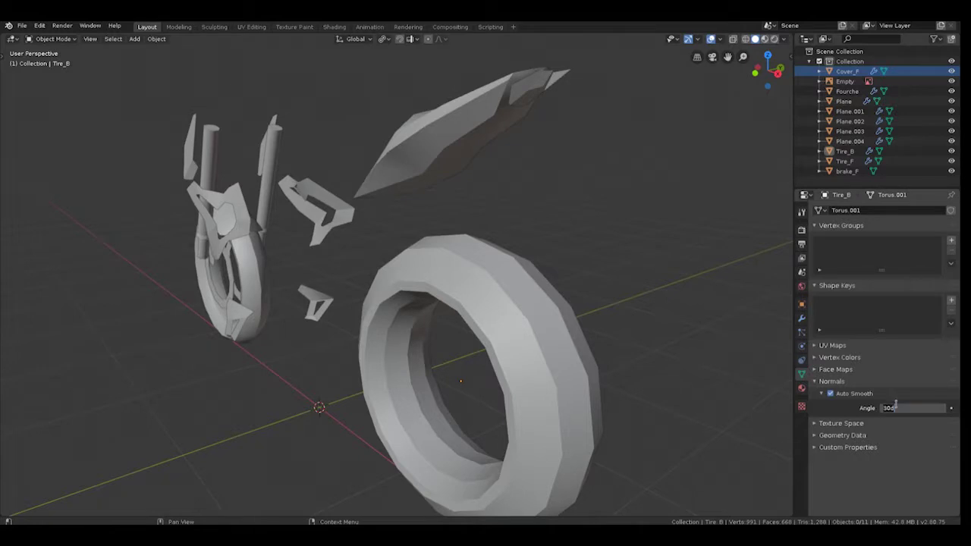
left_click(913, 408)
type("40")
Commit the rear tire's 40° smoothing angle and save s1000r.blend.
key("Return")
mouse_move(629, 376)
middle_mouse_down()
mouse_move(416, 346)
mouse_move(452, 354)
mouse_move(329, 361)
mouse_move(392, 342)
mouse_move(531, 351)
middle_mouse_up()
key("a")
key("alt+a")
key("ctrl+s")
Inspect the fairing panels from rear and front views and select Plane.001 beside the fork.
mouse_move(443, 323)
middle_mouse_down()
mouse_move(472, 325)
mouse_move(261, 395)
mouse_move(253, 411)
mouse_move(237, 379)
mouse_move(276, 317)
mouse_move(307, 320)
mouse_move(349, 346)
mouse_move(366, 337)
middle_mouse_up()
left_click(295, 239)
left_click(291, 360)
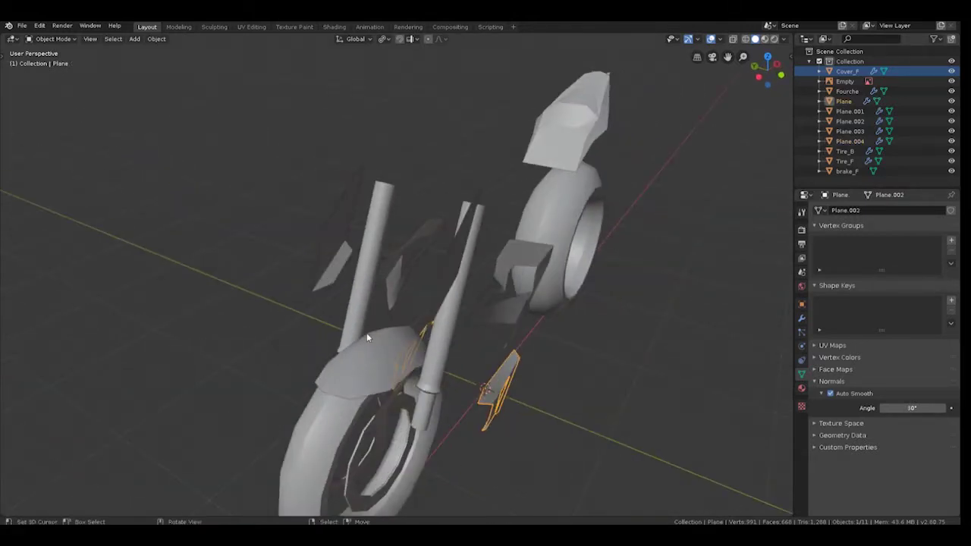
key("KP_3")
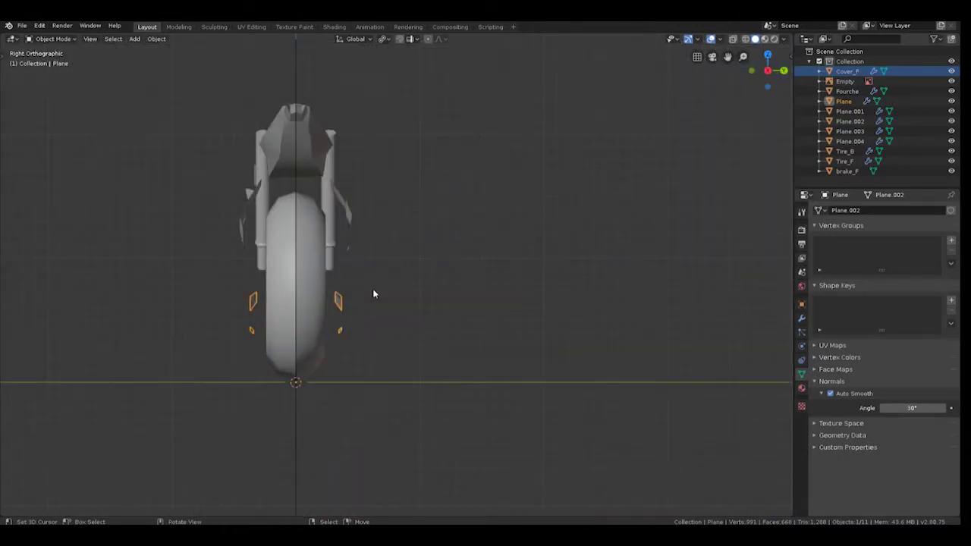
key("ctrl+KP_3")
middle_click_drag(466, 226, 484, 340, "shift")
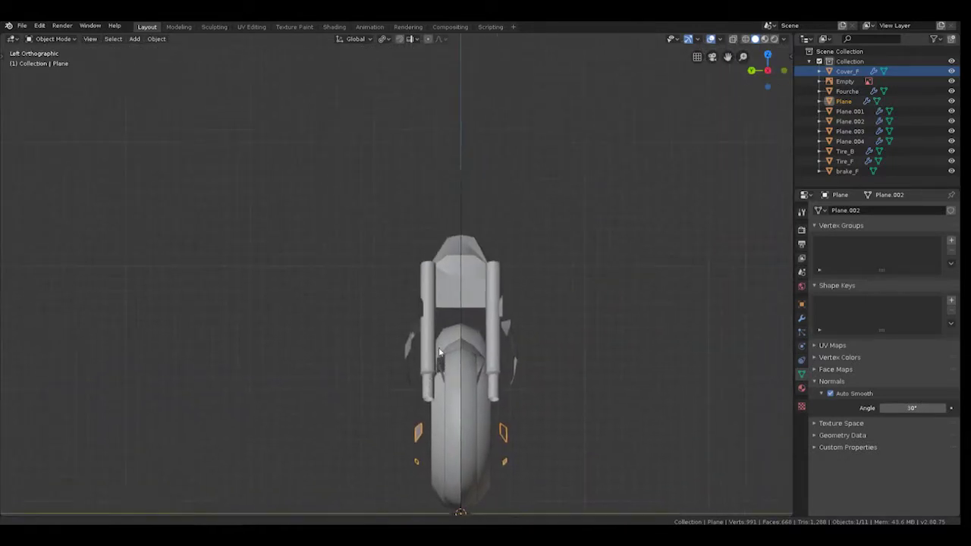
scroll(484, 339, "up", 4)
left_click(433, 363)
mouse_move(433, 364)
middle_mouse_down()
mouse_move(459, 386)
mouse_move(511, 384)
middle_mouse_up()
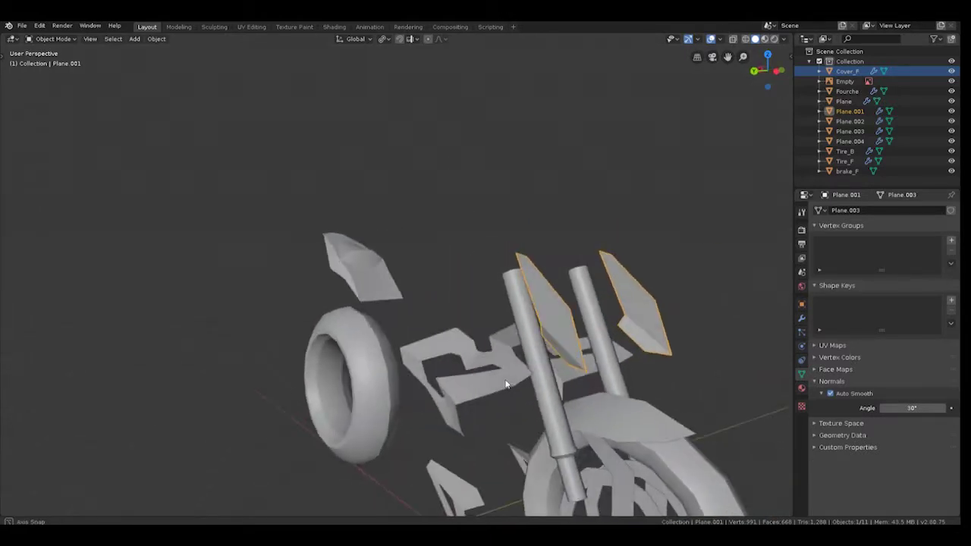
Enter Edit Mode on Plane.001 and shift its vertices along Y with proportional editing.
key("ctrl+Tab")
left_click(595, 284)
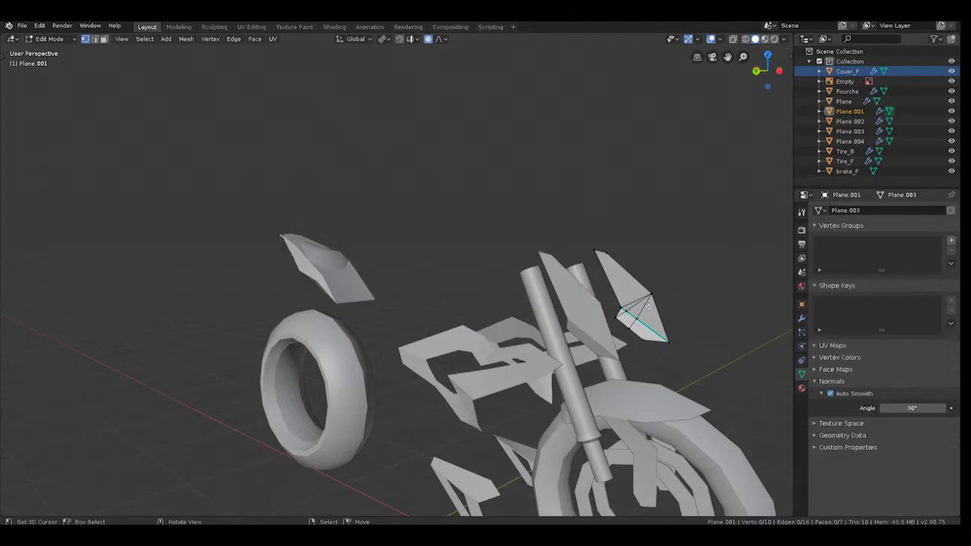
mouse_move(648, 305)
middle_mouse_down()
mouse_move(677, 347)
mouse_move(647, 358)
middle_mouse_up()
key("g")
key("y")
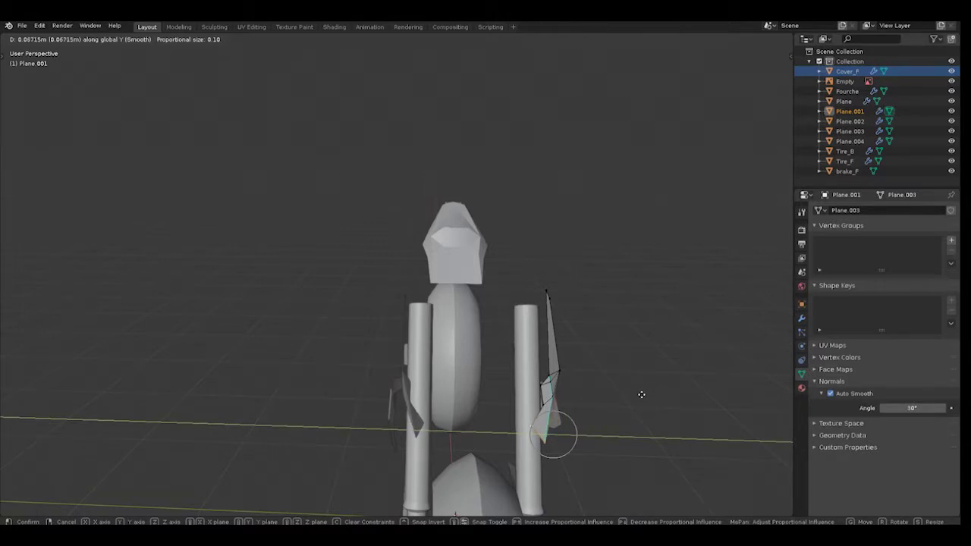
left_click(641, 393)
Preview the panel in rendered shading, switch back to solid, and save the file.
middle_click_drag(640, 394, 482, 379)
key("z")
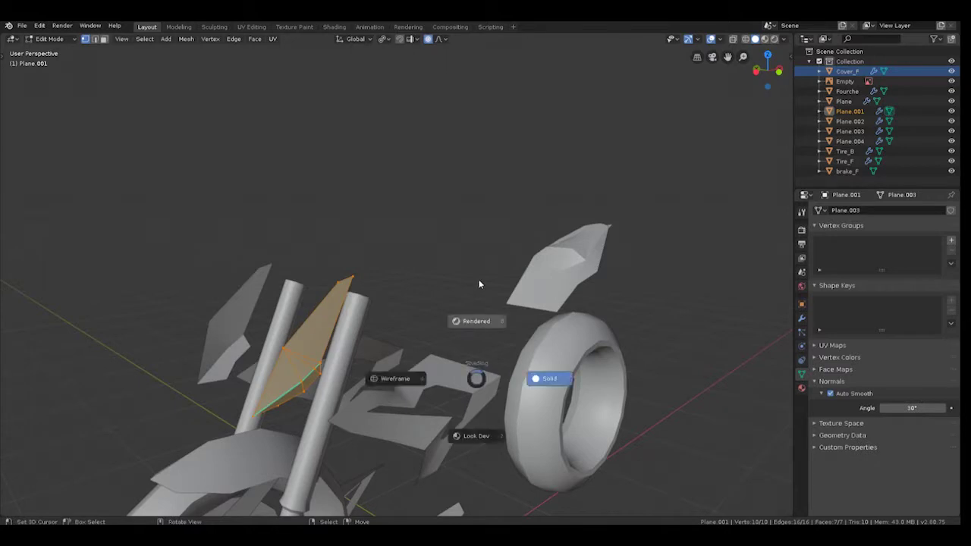
left_click(480, 281)
middle_click_drag(435, 308, 445, 303)
key("z")
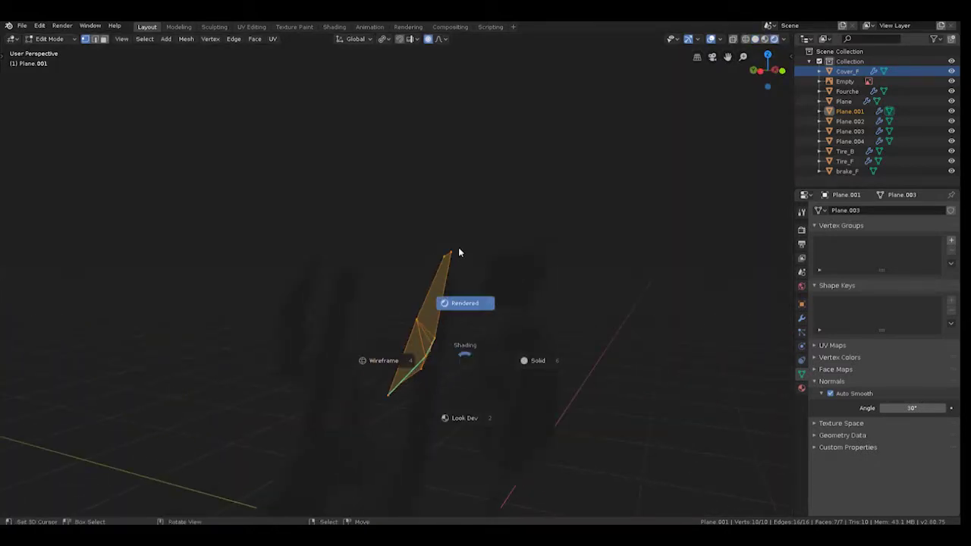
left_click(602, 347)
middle_click_drag(577, 352, 523, 362)
key("ctrl+s")
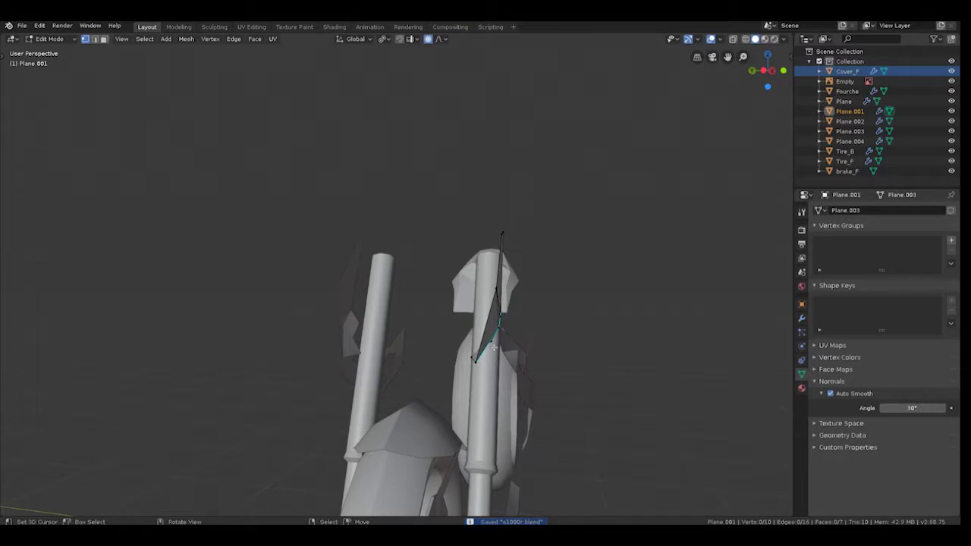
Return to Object Mode and view the bike side-on, then head-on from the front.
middle_click_drag(494, 347, 496, 347)
key("ctrl+Tab")
left_click(399, 353)
key("ctrl+Tab")
mouse_move(430, 259)
middle_mouse_down()
mouse_move(463, 353)
mouse_move(402, 362)
mouse_move(402, 392)
mouse_move(468, 342)
middle_mouse_up()
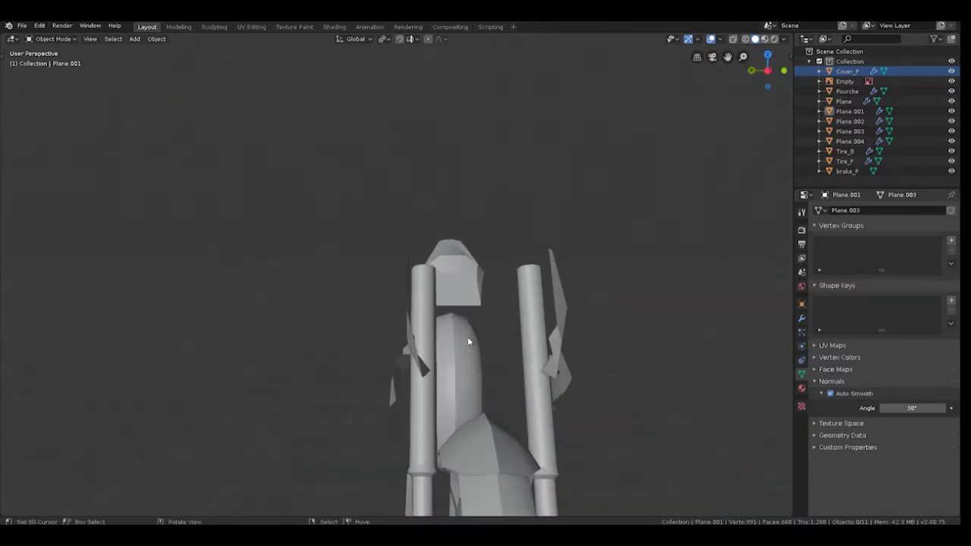
key("KP_1")
key("ctrl+KP_3")
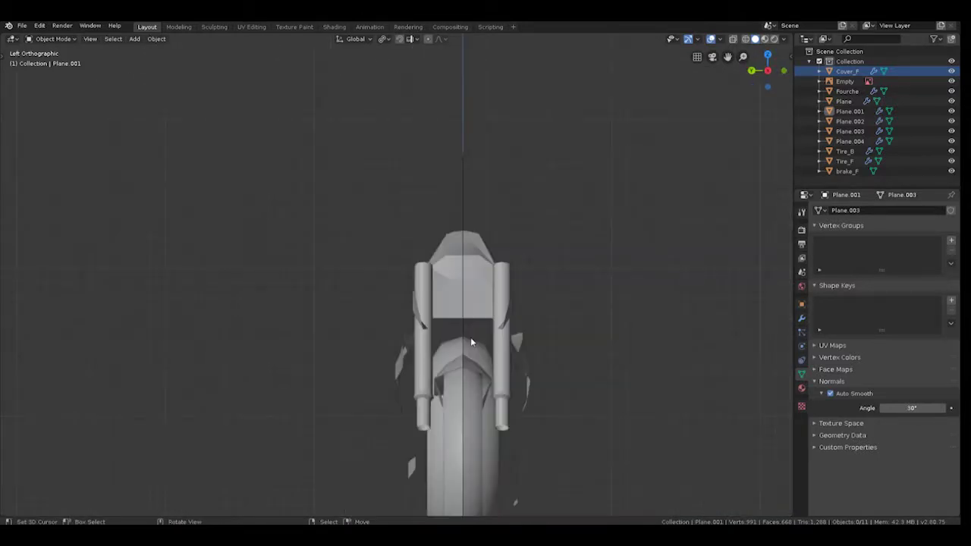
scroll(471, 341, "down", 2)
scroll(484, 351, "down", 2)
Add a cube scaled to 0.477 and apply all its transforms.
key("shift+a")
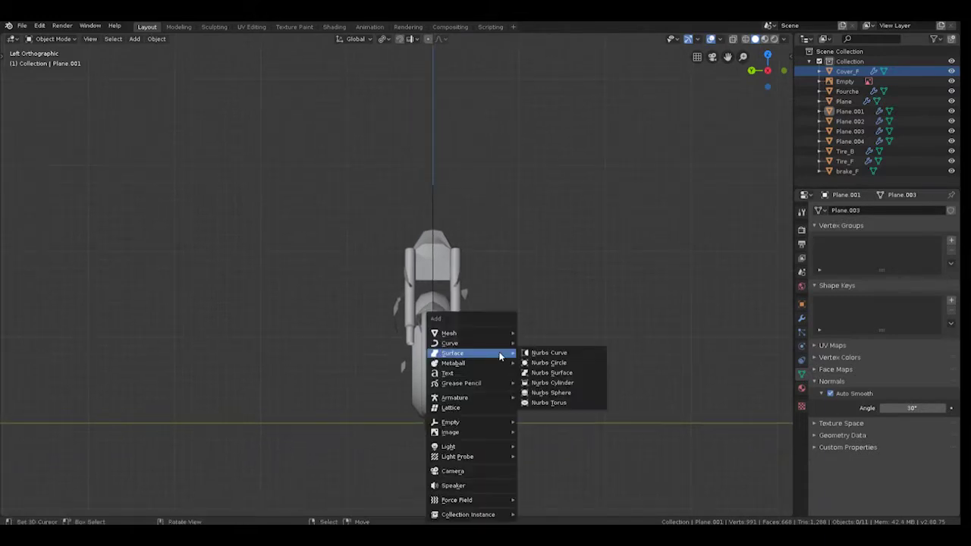
mouse_move(463, 333)
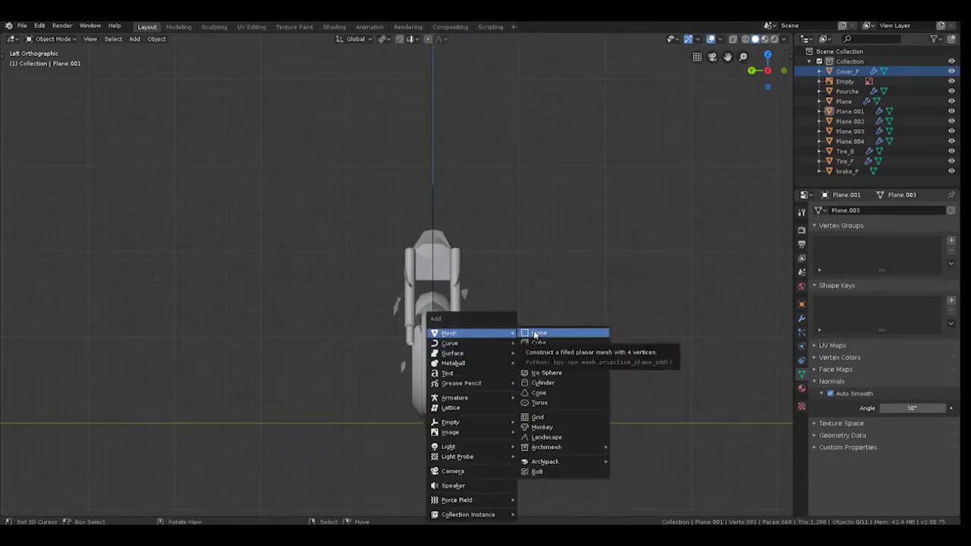
left_click(538, 343)
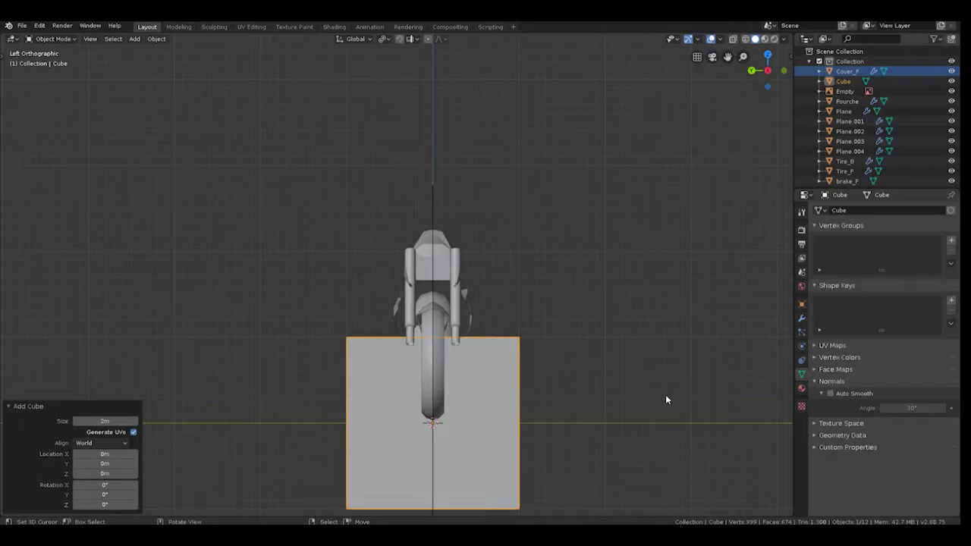
key("s")
left_click(546, 417)
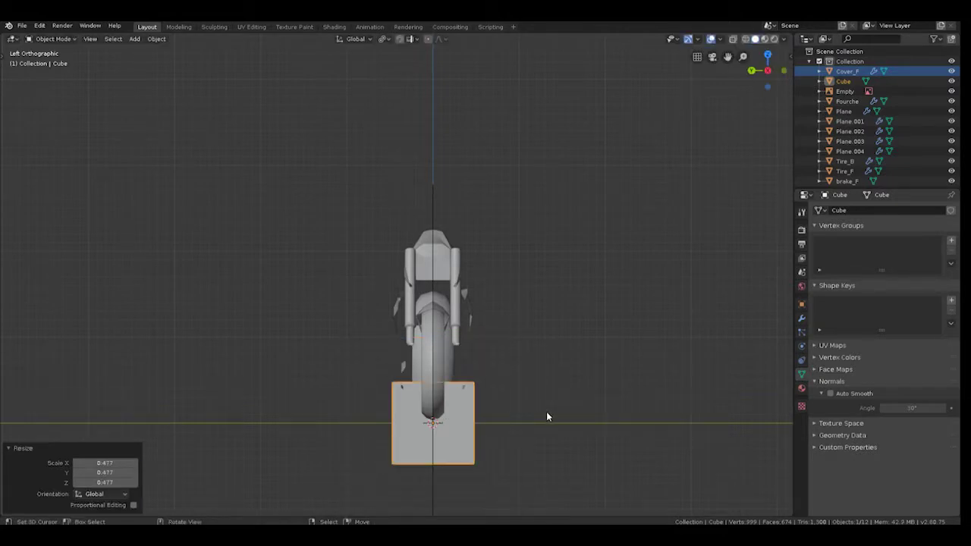
key("ctrl+a")
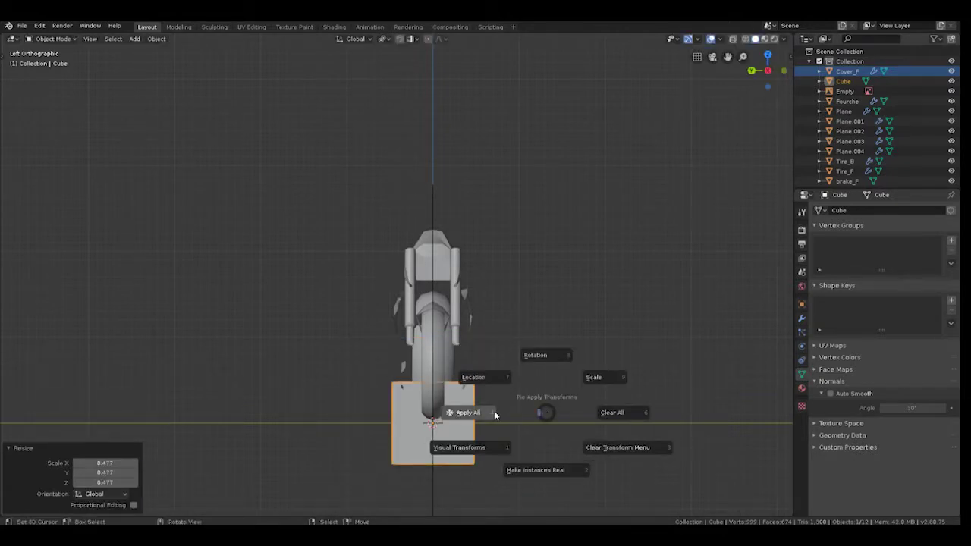
left_click(493, 410)
Raise the cube 1.4 m along Z and shift it -2.68 m along X from the top view.
key("g")
key("z")
left_click(486, 298)
scroll(486, 297, "up", 4)
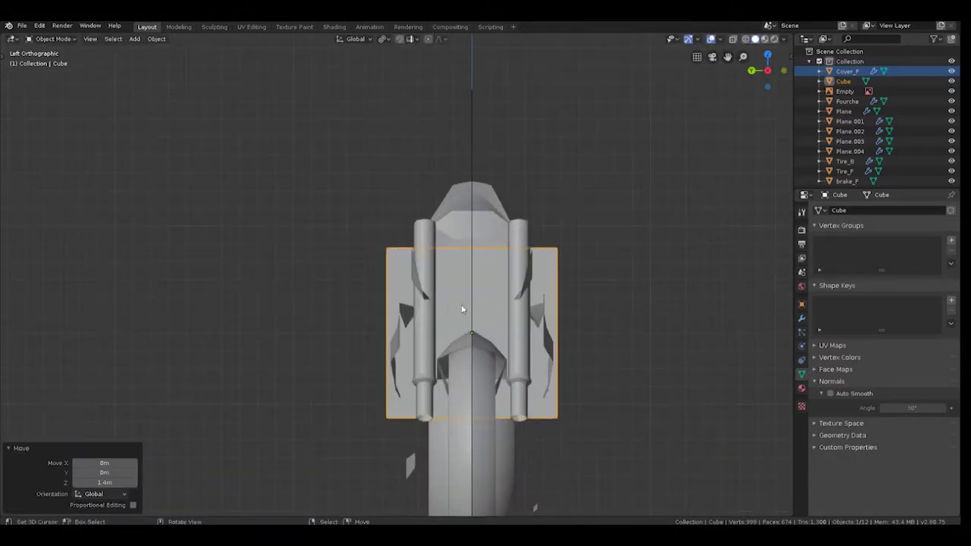
key("KP_7")
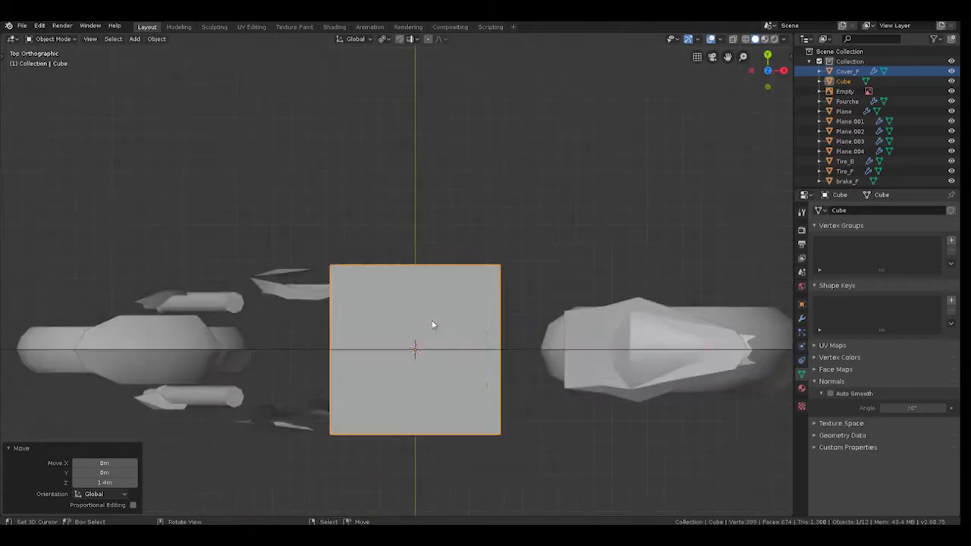
scroll(433, 324, "down", 2)
scroll(437, 325, "down", 3)
key("g")
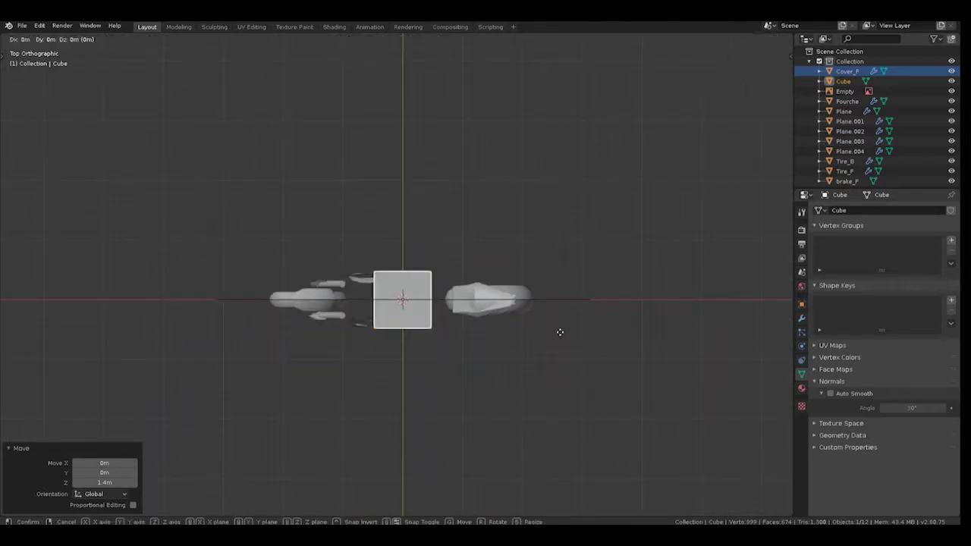
key("x")
left_click(409, 337)
Check the cube's position over the bike's front in orthographic side views.
mouse_move(381, 359)
middle_mouse_down()
mouse_move(491, 277)
mouse_move(488, 267)
middle_mouse_up()
scroll(488, 266, "up", 5)
key("KP_5")
middle_click_drag(515, 332, 492, 250, "shift")
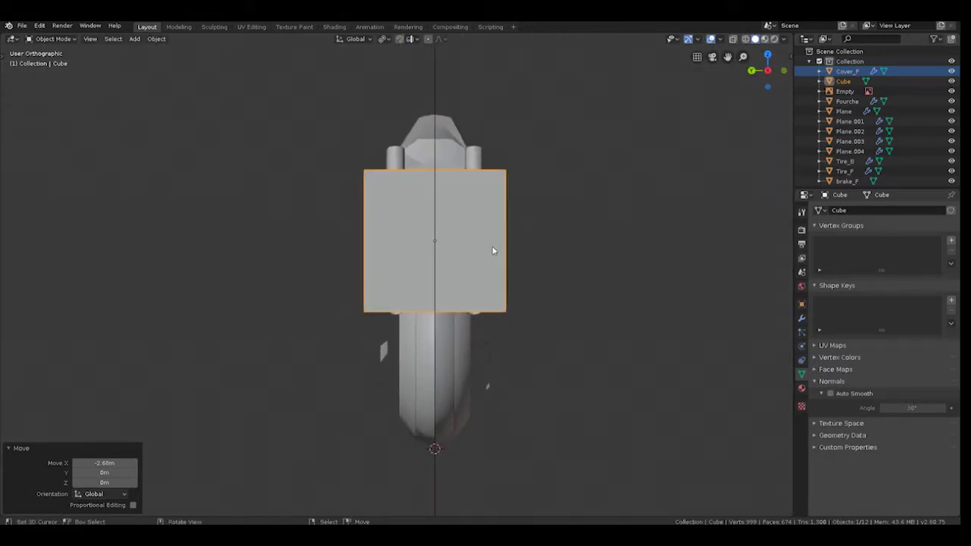
key("KP_3")
key("ctrl+KP_3")
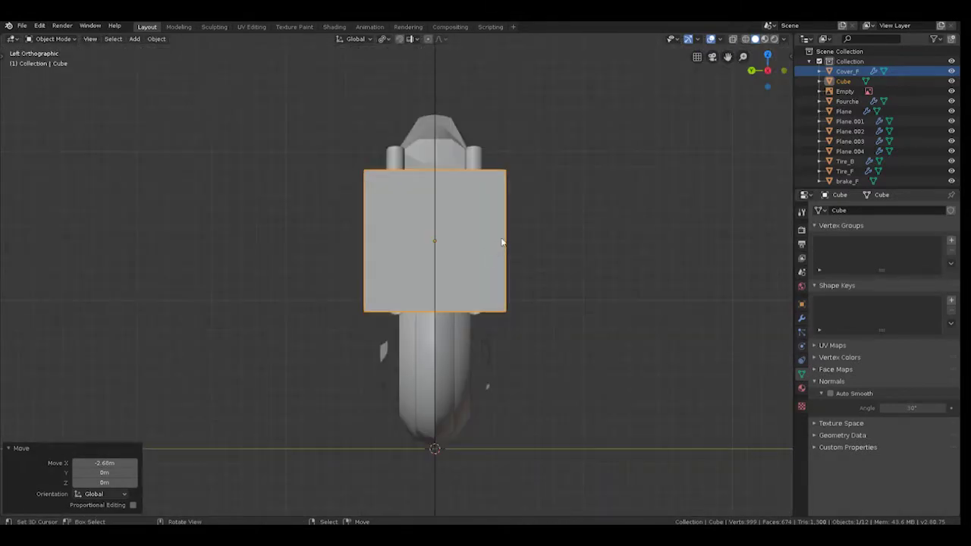
scroll(501, 243, "up", 3)
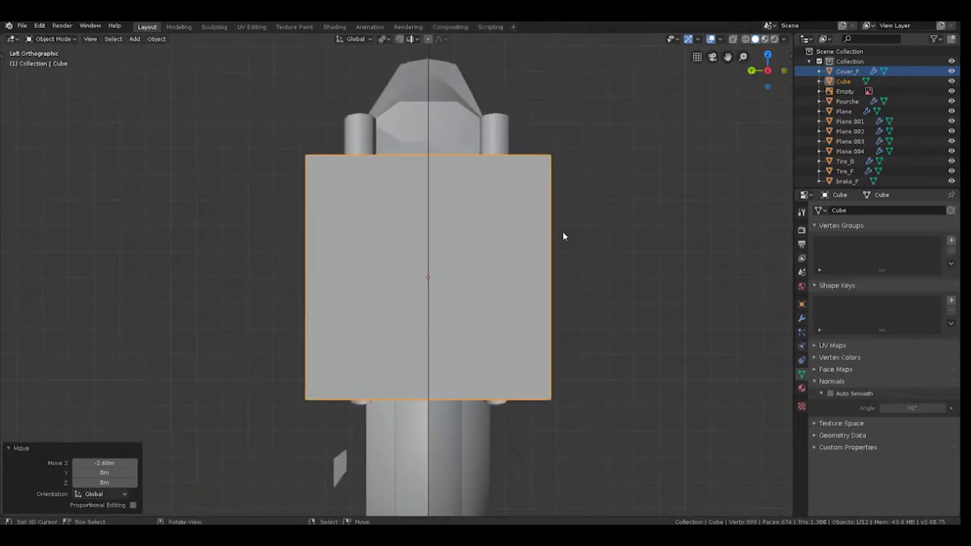
scroll(599, 203, "down", 2)
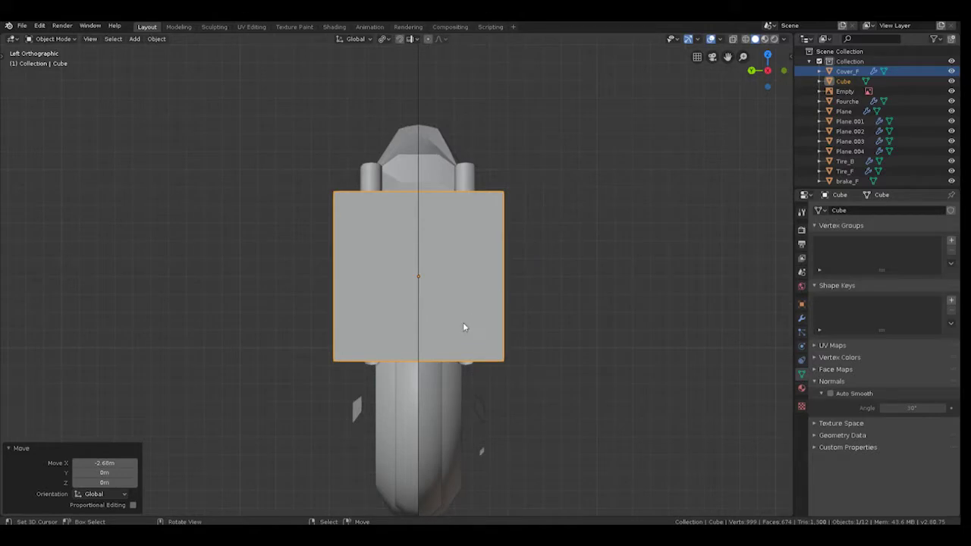
key("ctrl+Tab")
In Edit Mode, add a centred loop cut and shrink the whole cube slightly.
left_click(453, 178)
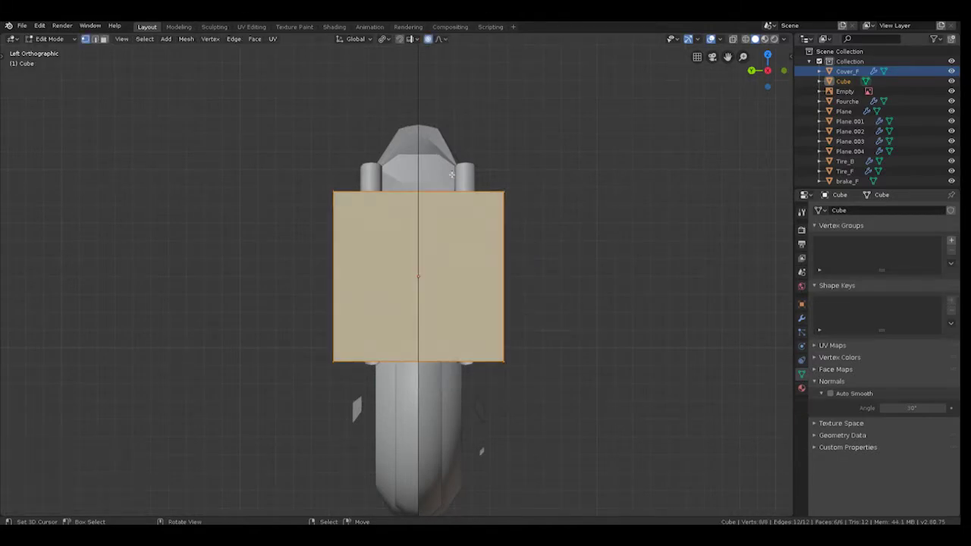
key("ctrl+r")
left_click(442, 212)
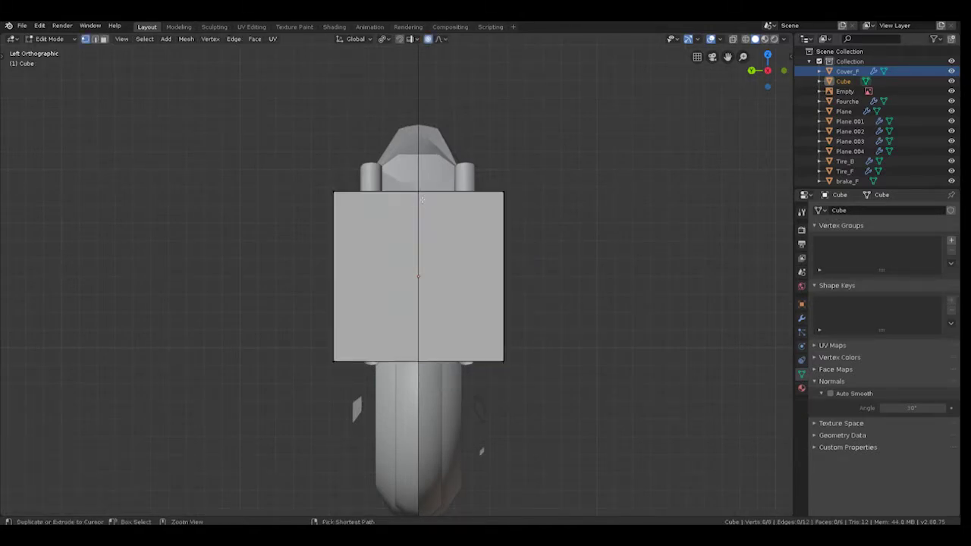
right_click(441, 212)
mouse_move(441, 212)
middle_mouse_down()
mouse_move(396, 266)
mouse_move(474, 305)
middle_mouse_up()
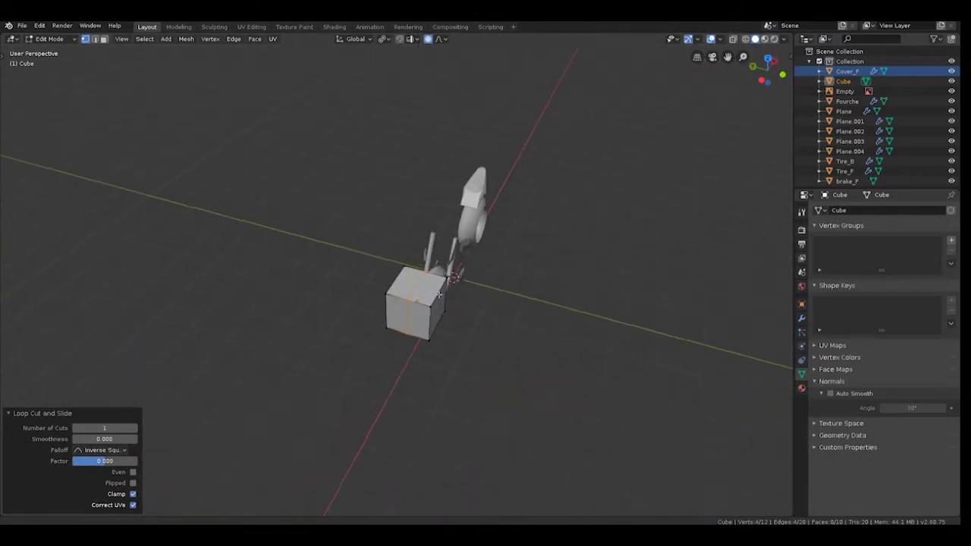
key("a")
key("s")
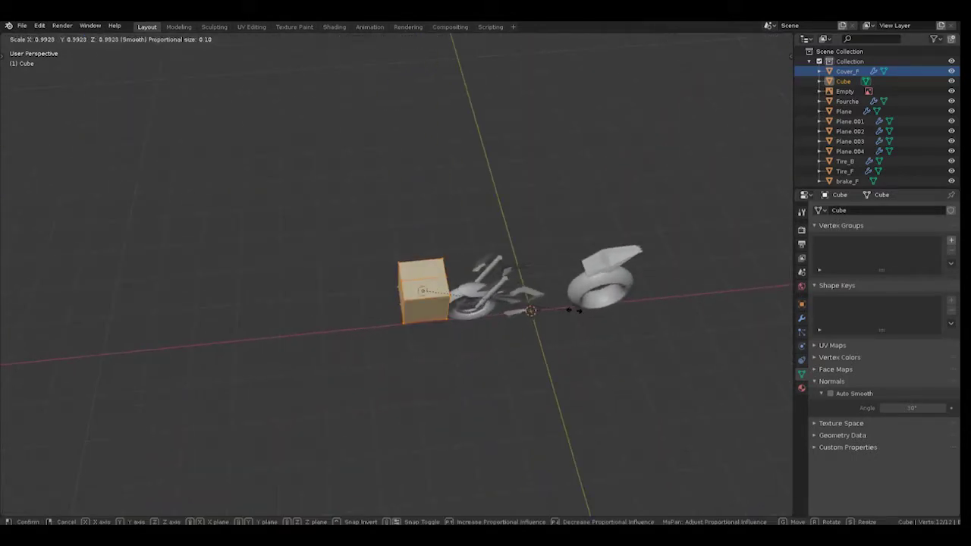
left_click(472, 295)
Select the cube's end face in face mode and move it along Z.
scroll(471, 296, "up", 4)
mouse_move(472, 296)
middle_mouse_down()
mouse_move(468, 265)
mouse_move(529, 327)
mouse_move(423, 352)
middle_mouse_up()
left_click(105, 40)
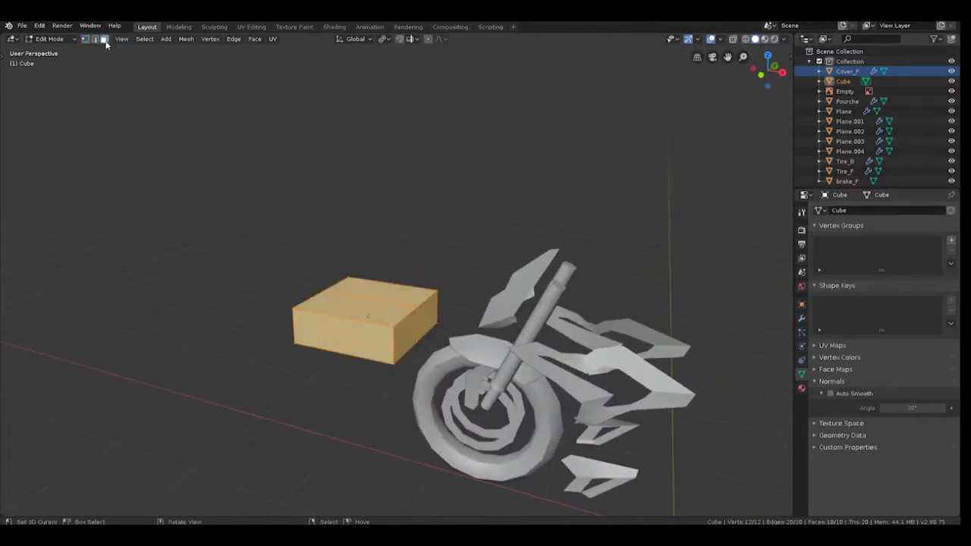
left_click(424, 323)
key("g")
key("z")
key("Escape")
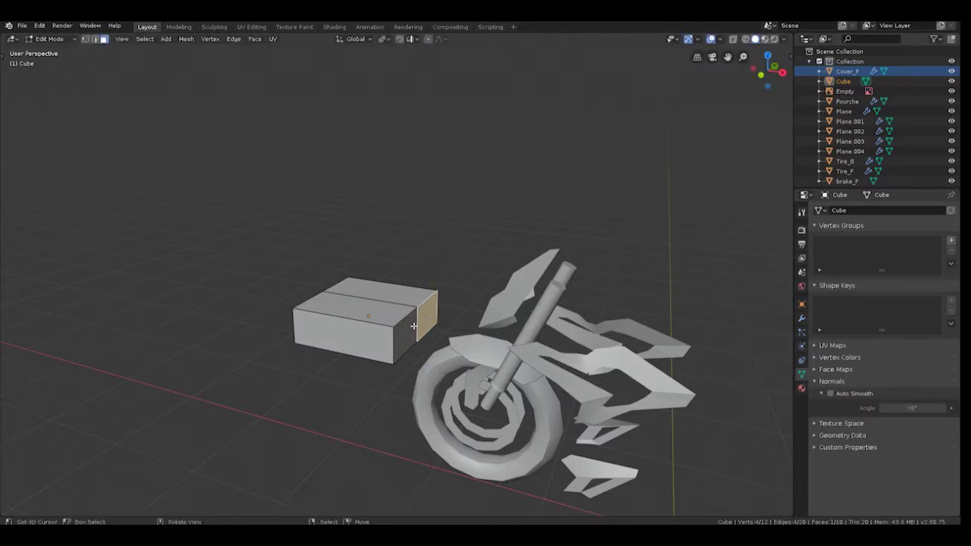
key("g")
key("z")
key("Return")
key("alt+a")
Narrow the selected vertical edges to 0.954 along X.
mouse_move(423, 333)
middle_mouse_down()
mouse_move(551, 303)
mouse_move(483, 319)
middle_mouse_up()
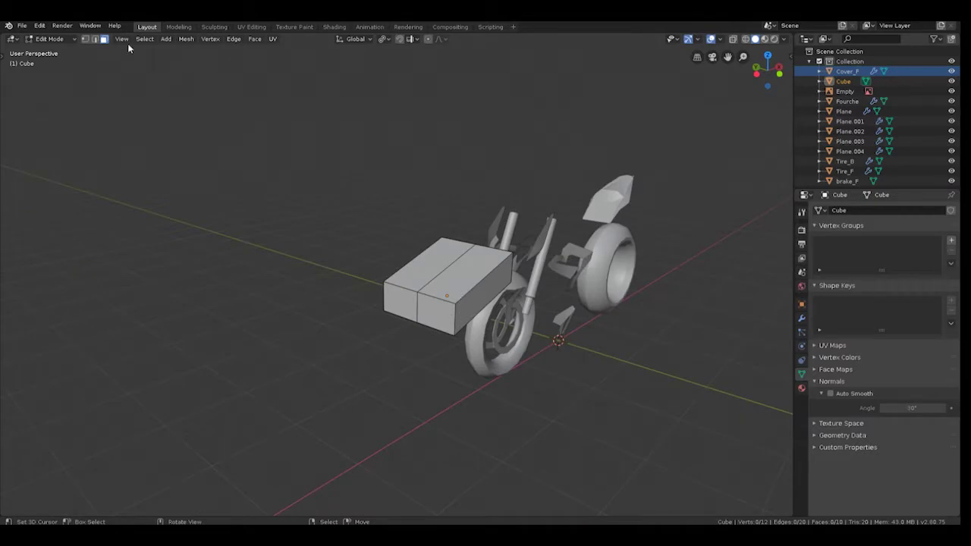
left_click(388, 300, "shift")
key("s")
key("x")
left_click(509, 328)
middle_click_drag(510, 328, 378, 148)
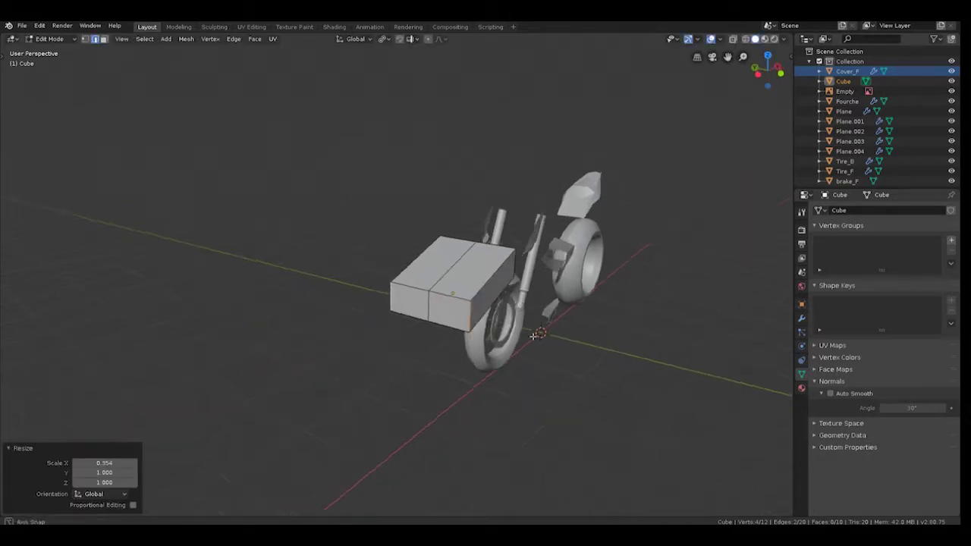
Set the pivot to Individual Origins and squeeze the edges to 0.221 along Y.
key("s")
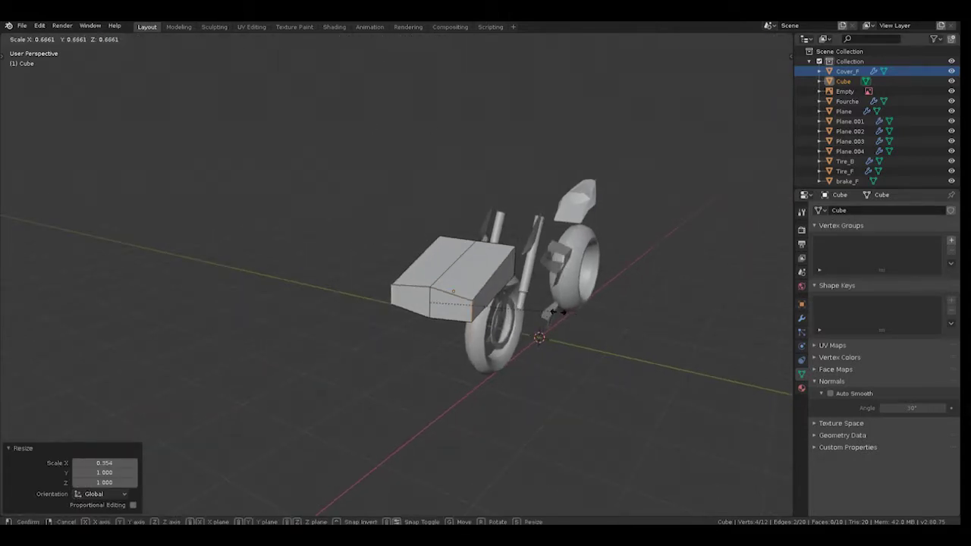
key("Escape")
left_click(384, 38)
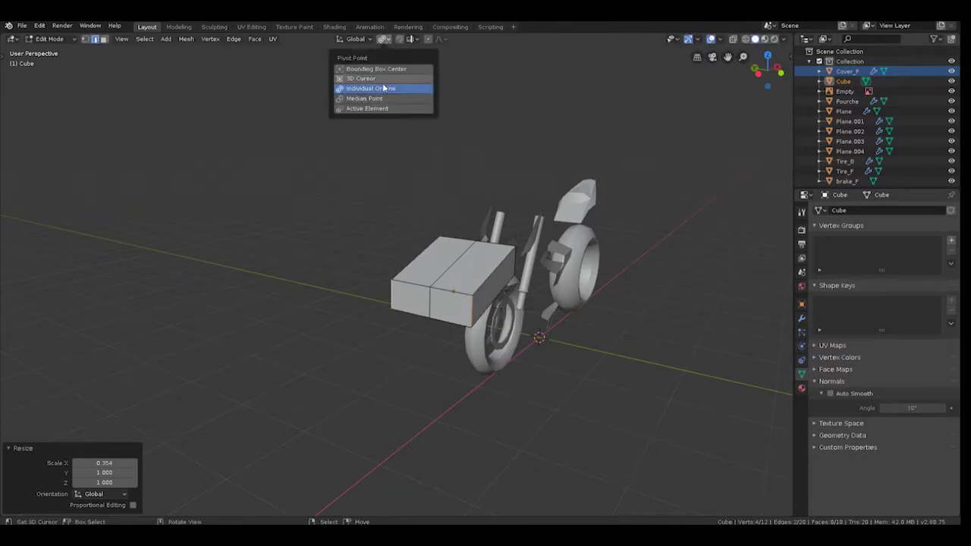
key("s")
key("x")
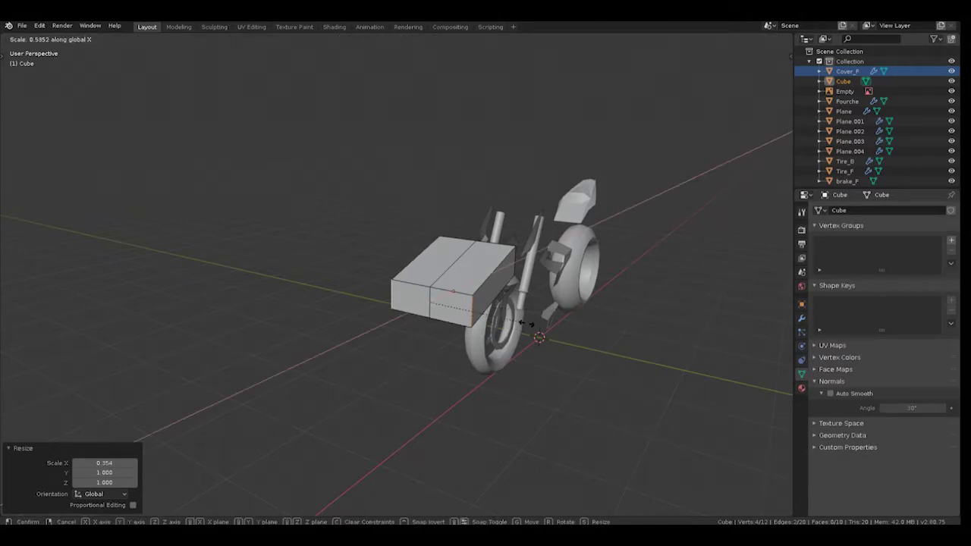
key("y")
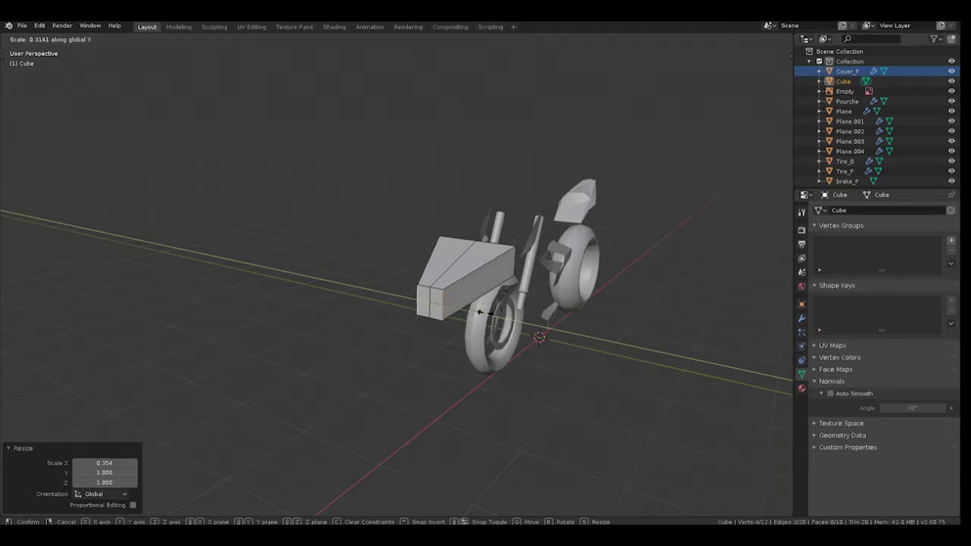
left_click(471, 312)
mouse_move(470, 312)
middle_mouse_down()
mouse_move(493, 353)
mouse_move(499, 419)
middle_mouse_up()
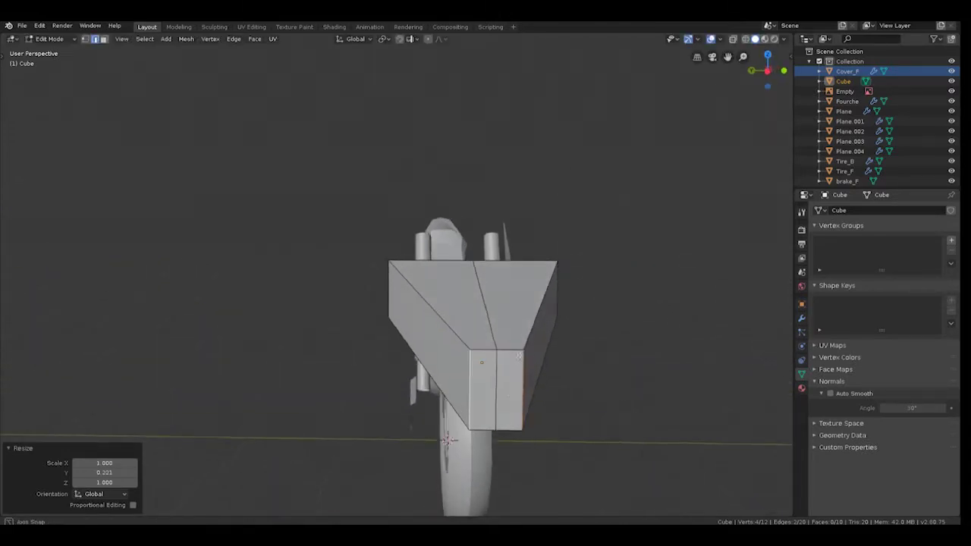
Raise the block's bottom edge 0.254 m along Z, then lower it slightly.
left_click_drag(499, 419, 501, 421)
left_click(505, 431)
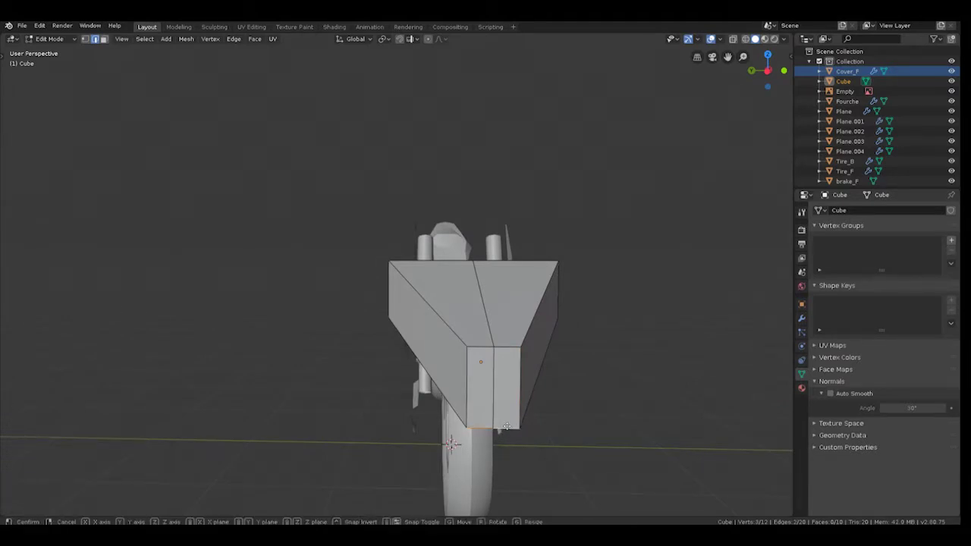
key("g")
key("z")
left_click(511, 363)
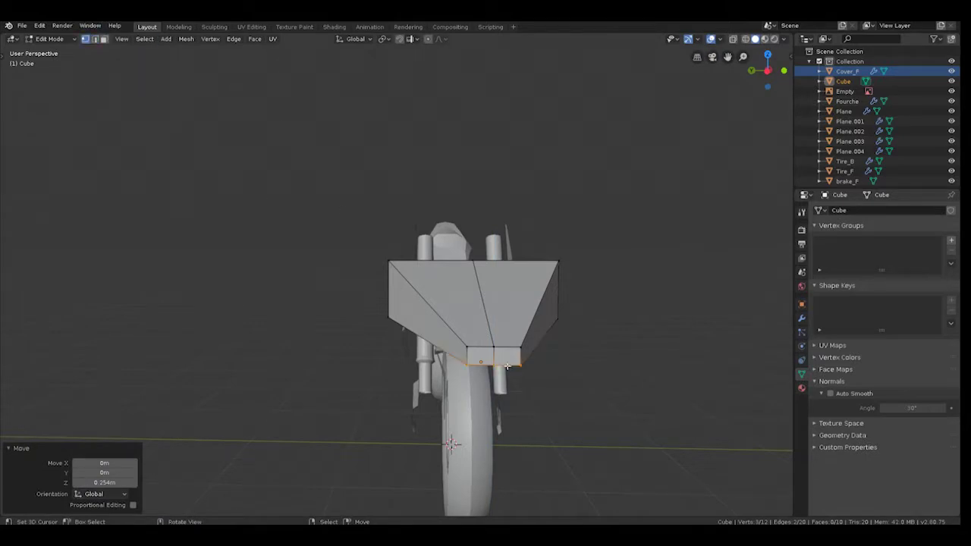
key("g")
key("z")
left_click(502, 376)
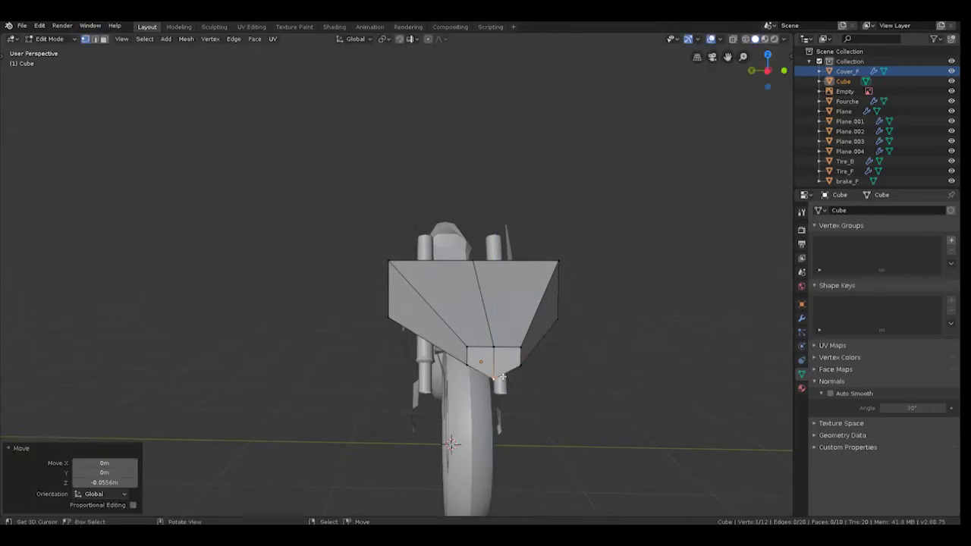
key("alt+a")
Shrink the lower front face to 0.838 and stretch it along Y.
left_click(104, 39)
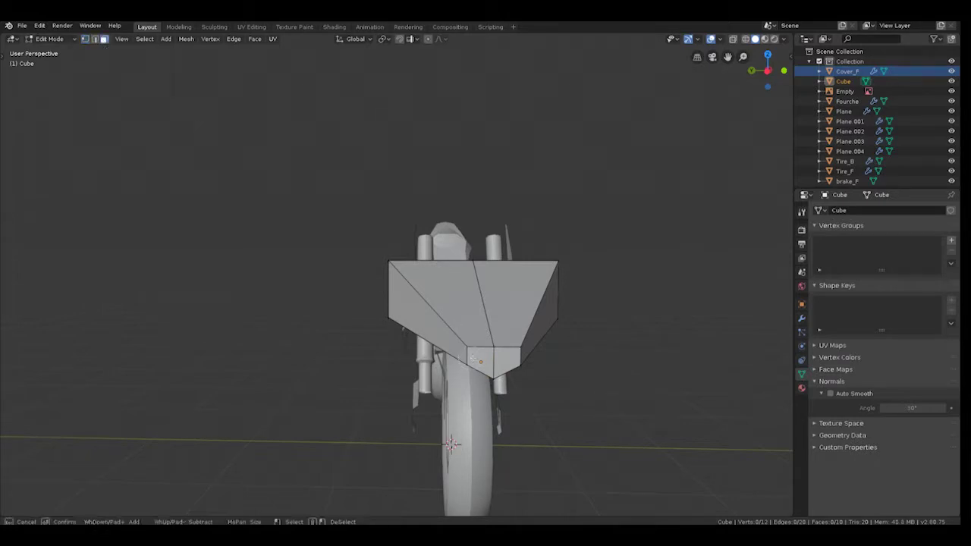
left_click(492, 363)
key("s")
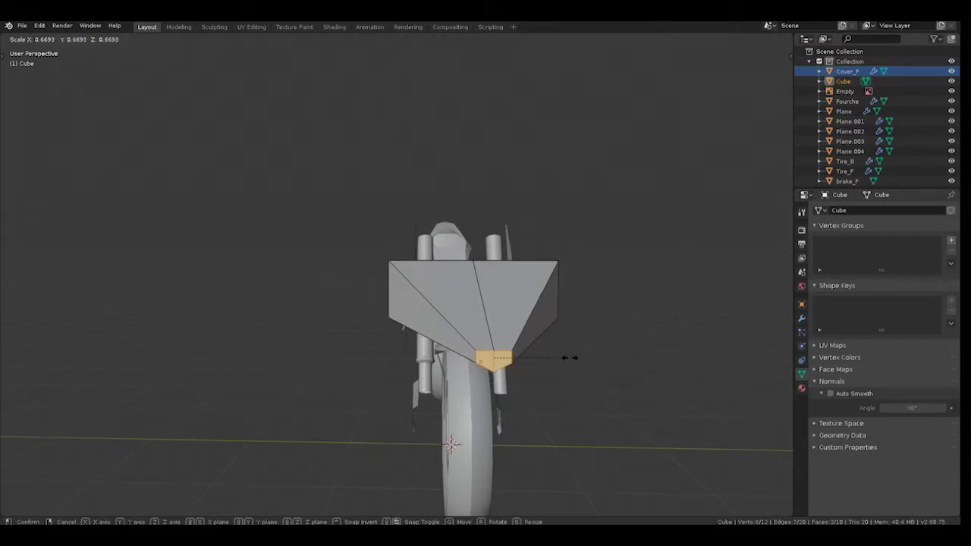
left_click(588, 354)
key("s")
key("y")
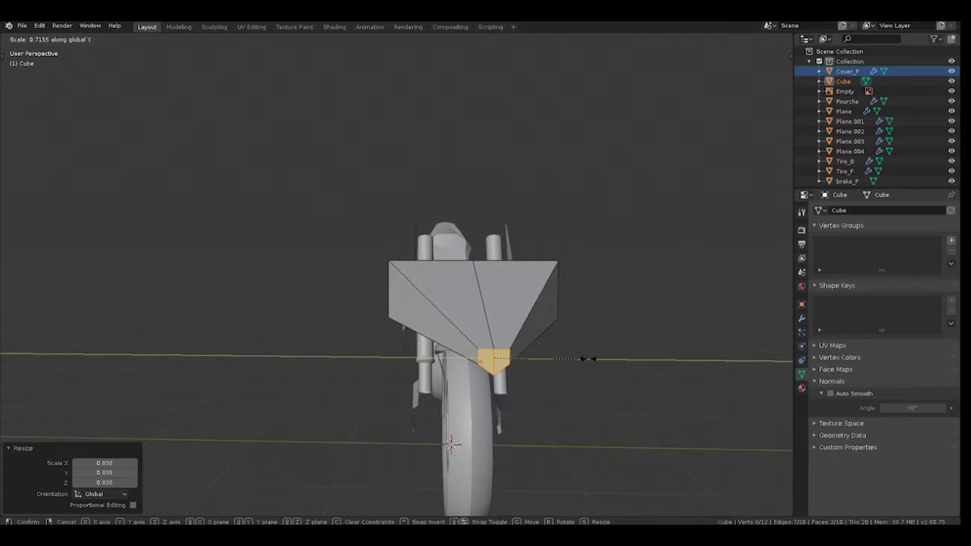
left_click(588, 358)
key("alt+a")
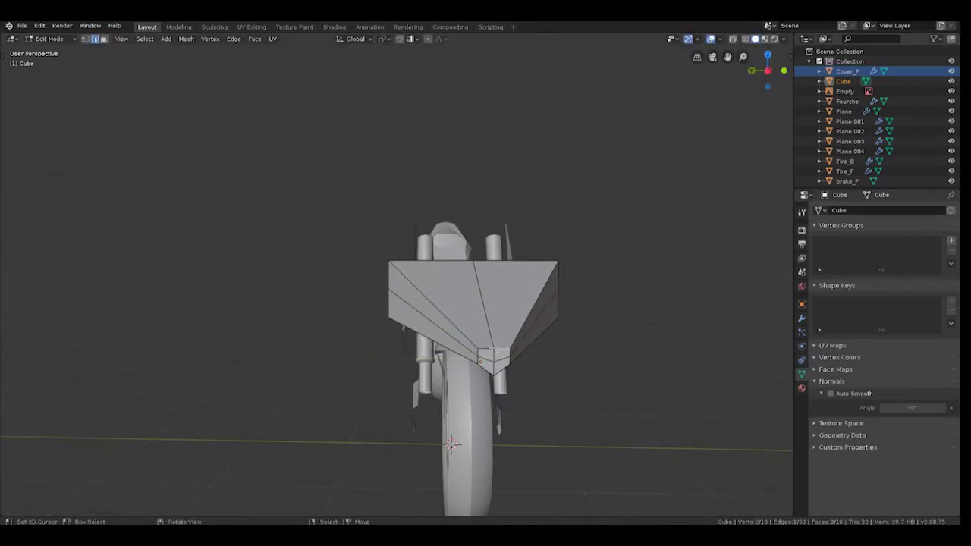
Shrink the front and adjacent side faces to 0.718 and slide them along the cube.
middle_click_drag(492, 349, 604, 344)
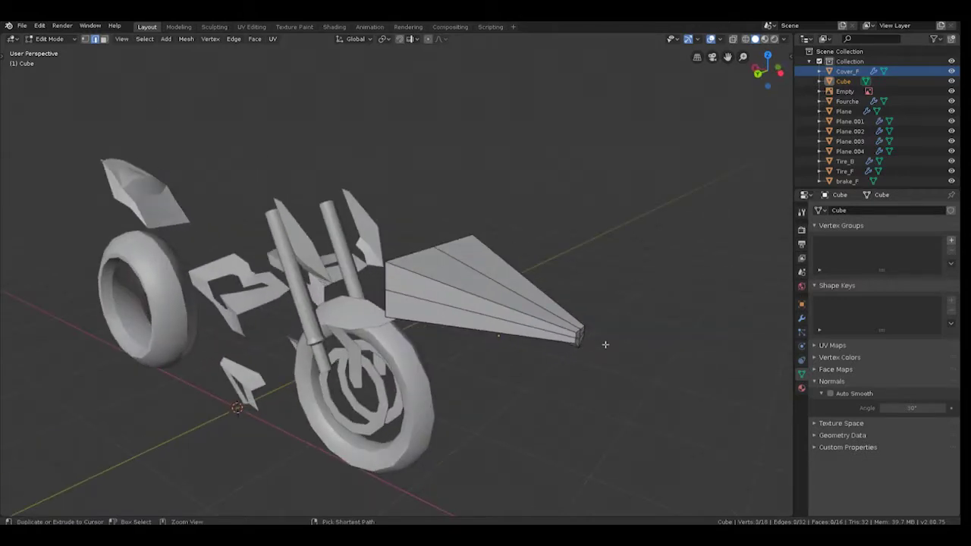
key("3")
key("a")
mouse_move(629, 331)
middle_mouse_down()
mouse_move(417, 329)
mouse_move(450, 329)
middle_mouse_up()
key("alt+a")
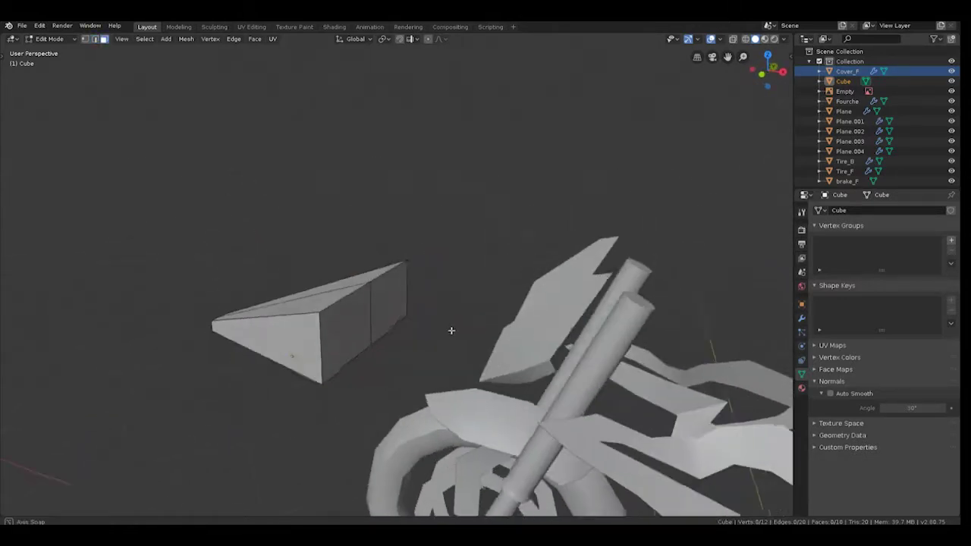
left_click(341, 333)
left_click(387, 303, "shift")
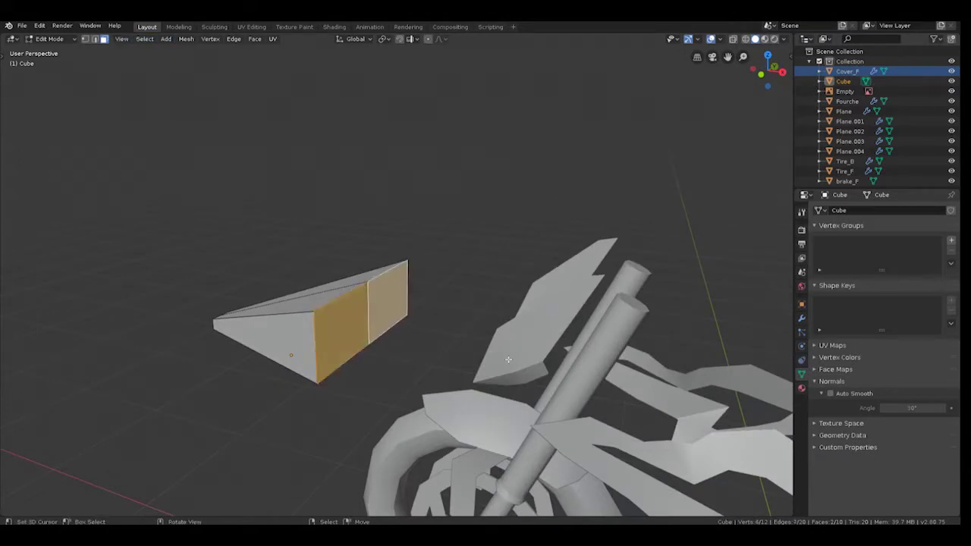
key("s")
left_click(622, 380)
key("g")
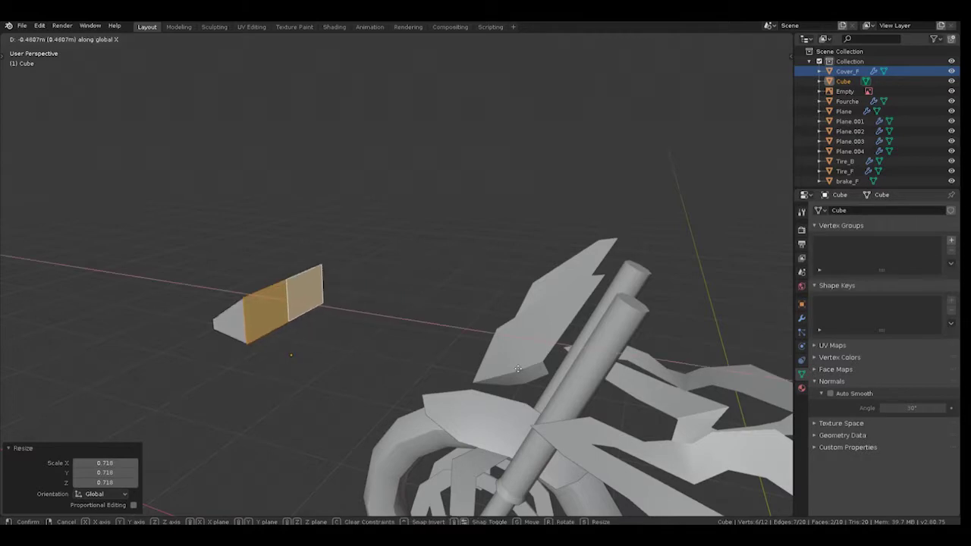
left_click(353, 349)
key("alt+a")
mouse_move(353, 349)
middle_mouse_down()
mouse_move(484, 343)
mouse_move(493, 354)
mouse_move(516, 241)
middle_mouse_up()
Back in Object Mode, slide the wedge 1.55 m along X in top view.
key("Tab")
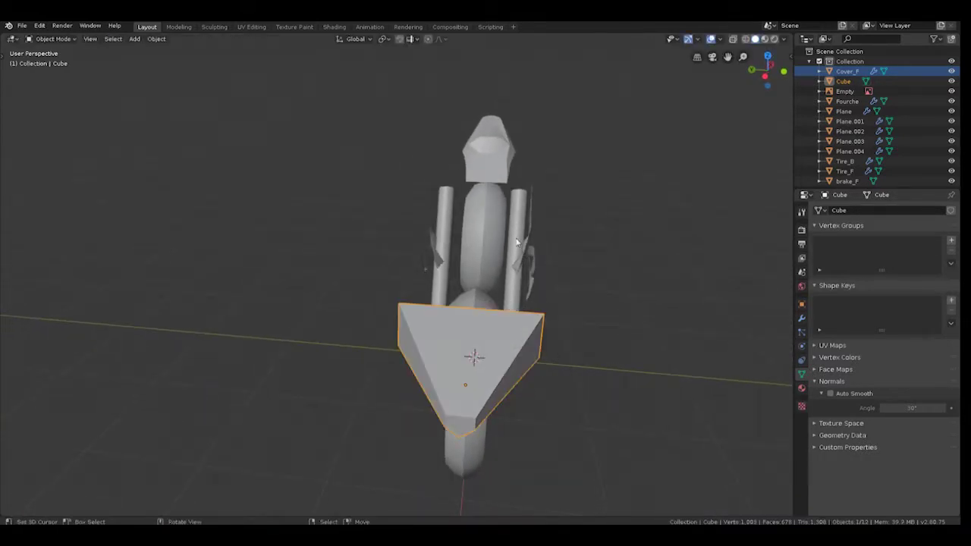
key("KP_7")
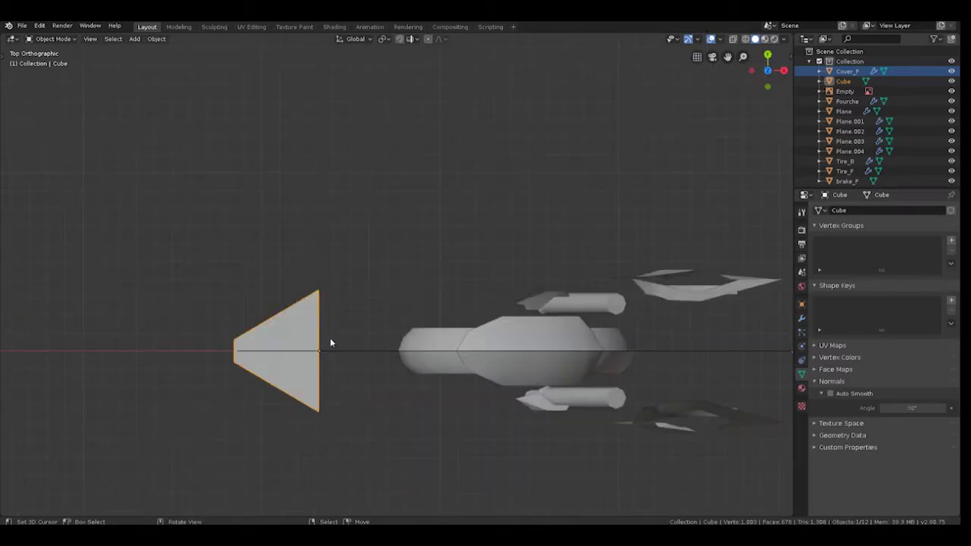
key("g")
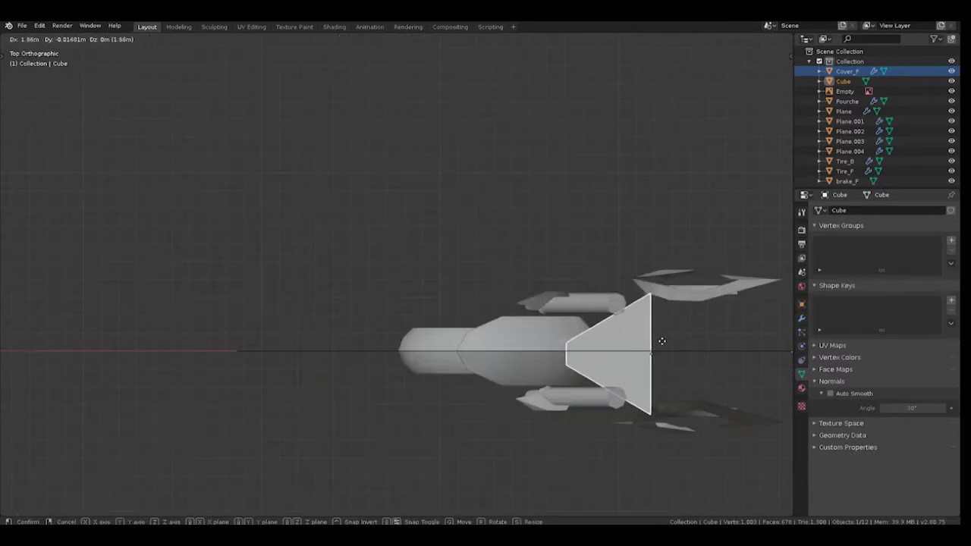
key("Escape")
key("g")
key("x")
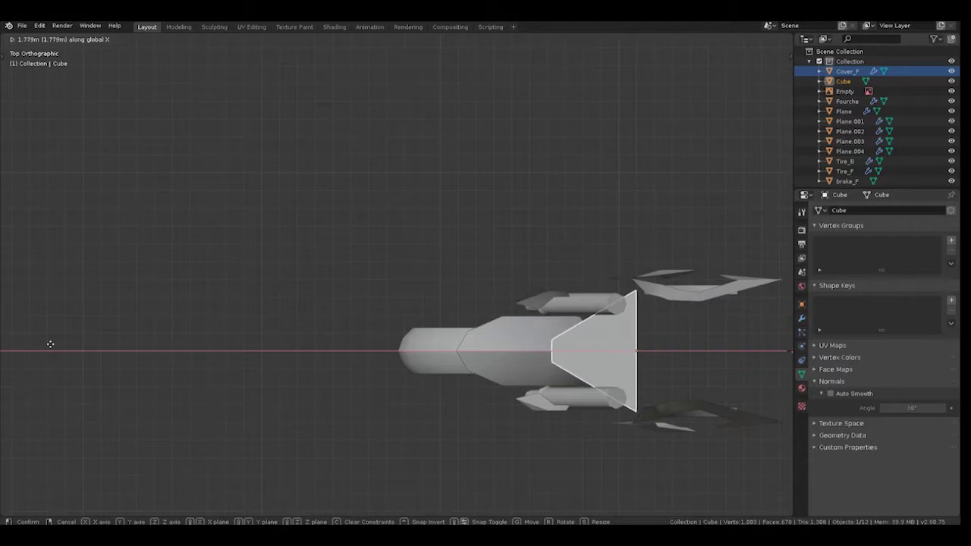
left_click(9, 344)
In front view, raise the wedge 0.235 m along Z beside the fork top.
mouse_move(348, 395)
middle_mouse_down()
mouse_move(458, 373)
mouse_move(432, 338)
middle_mouse_up()
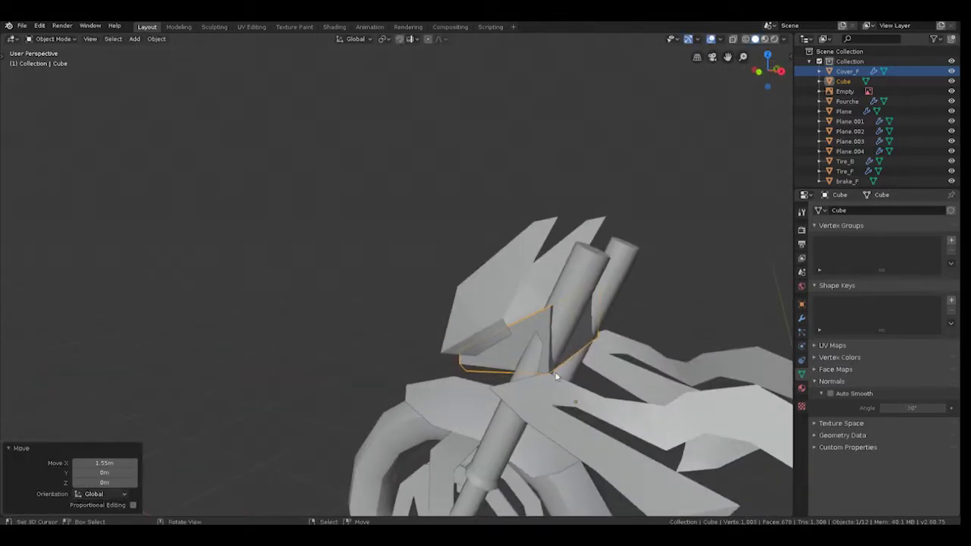
middle_click_drag(574, 375, 595, 365)
key("KP_1")
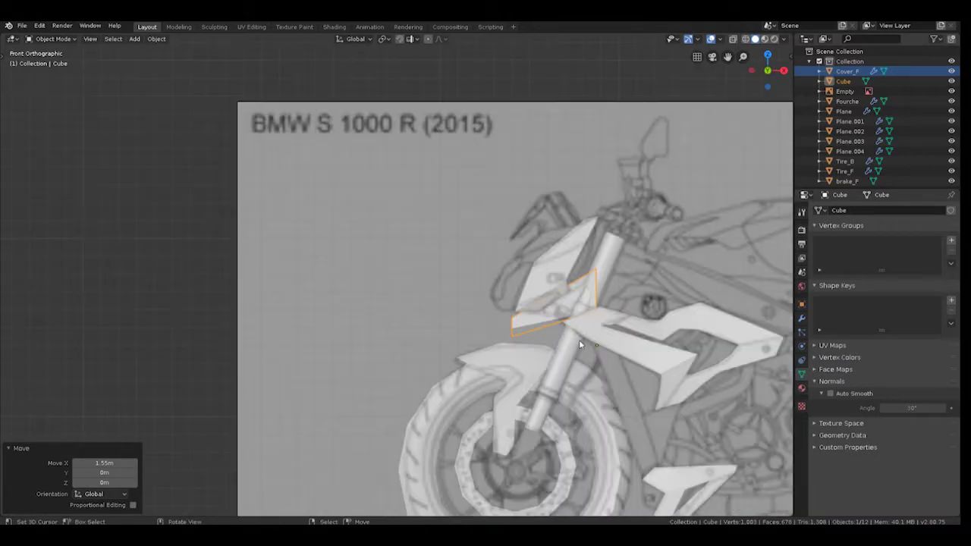
key("g")
key("z")
left_click(572, 319)
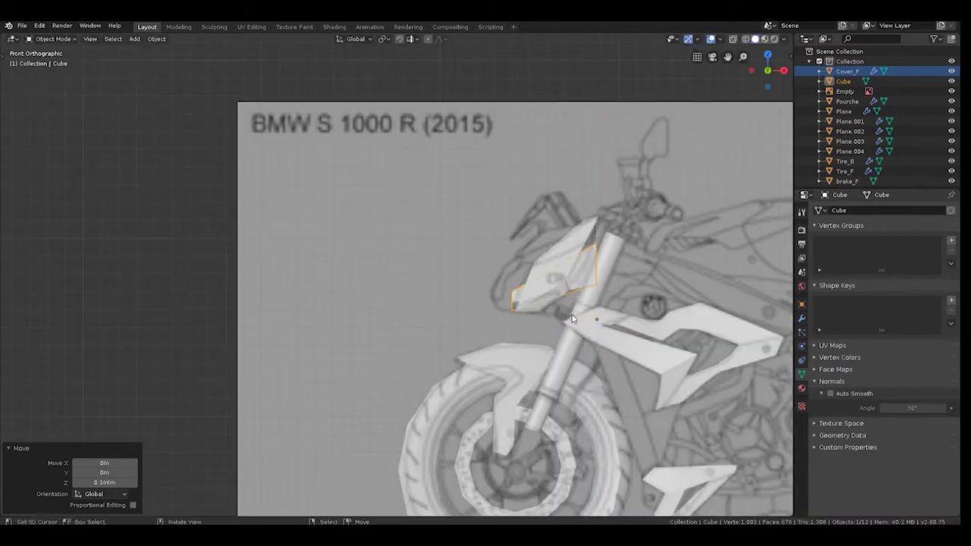
middle_click_drag(572, 318, 514, 334, "shift")
key("g")
key("z")
left_click(486, 307)
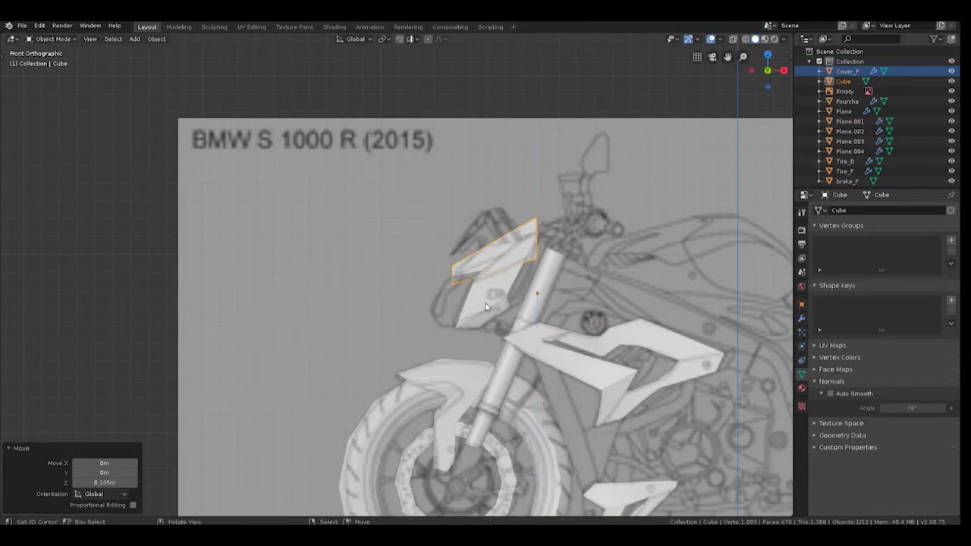
scroll(486, 306, "up", 2)
middle_click_drag(546, 277, 424, 379, "shift")
scroll(325, 351, "up", 5)
middle_click_drag(325, 351, 392, 320, "shift")
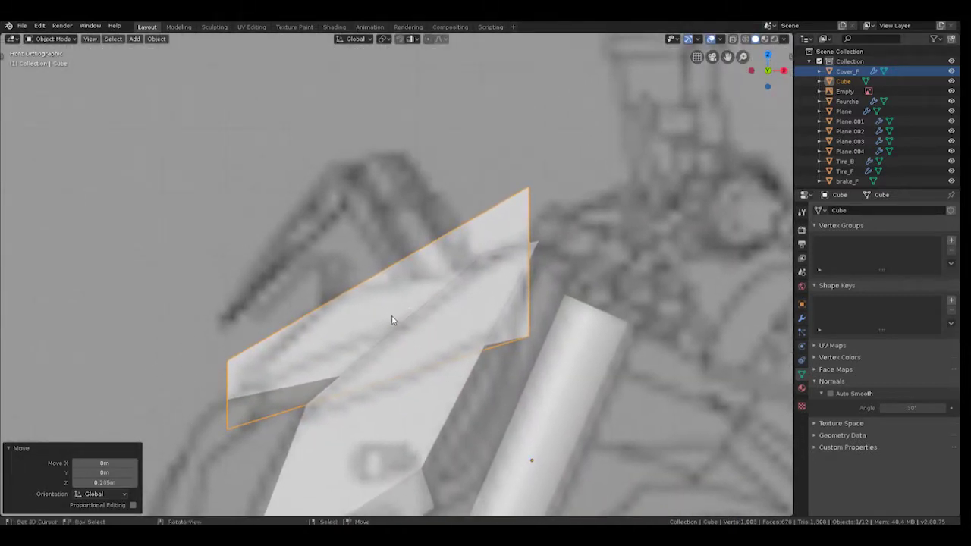
key("ctrl+Tab")
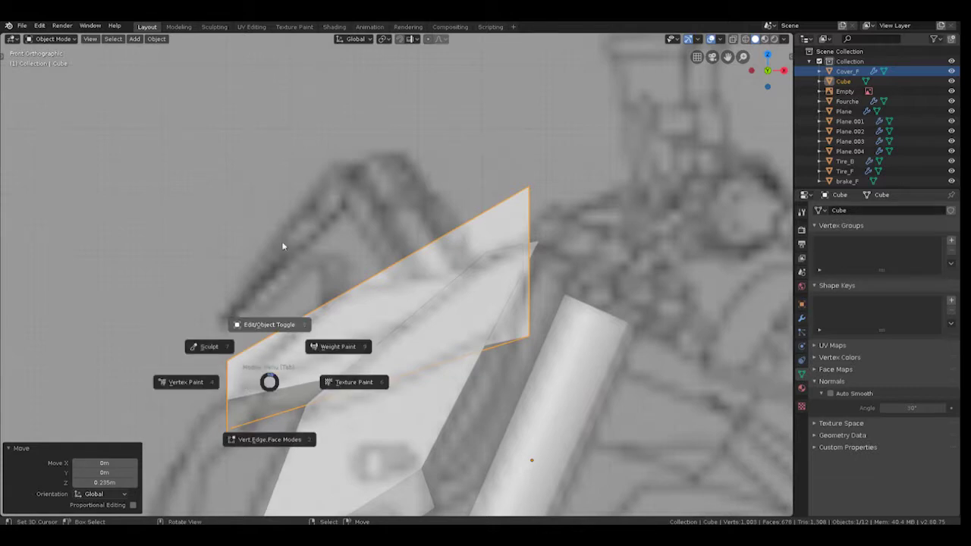
In wireframe Edit Mode, reposition the panel's left and right edges, rotating the right edge 21.1°.
left_click(351, 379)
key("z")
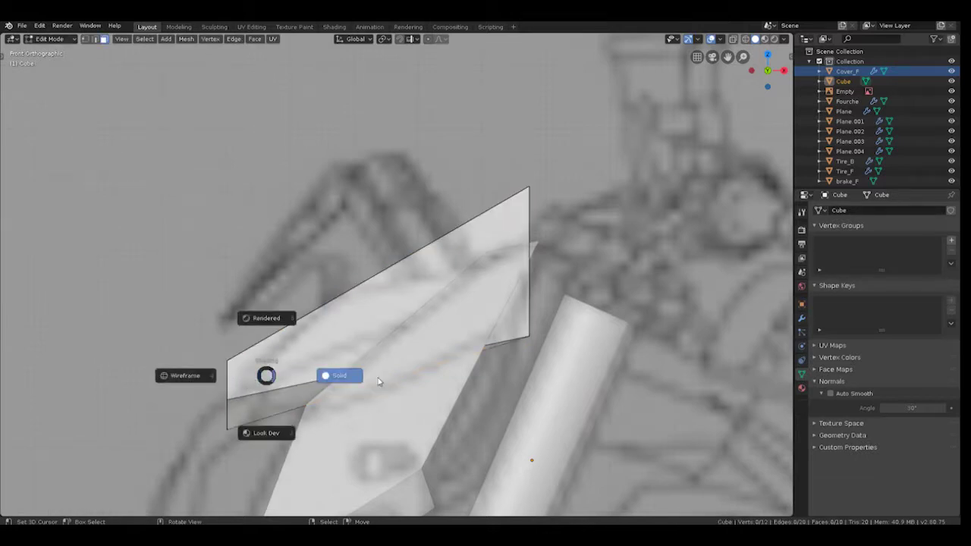
left_click(185, 375)
key("g")
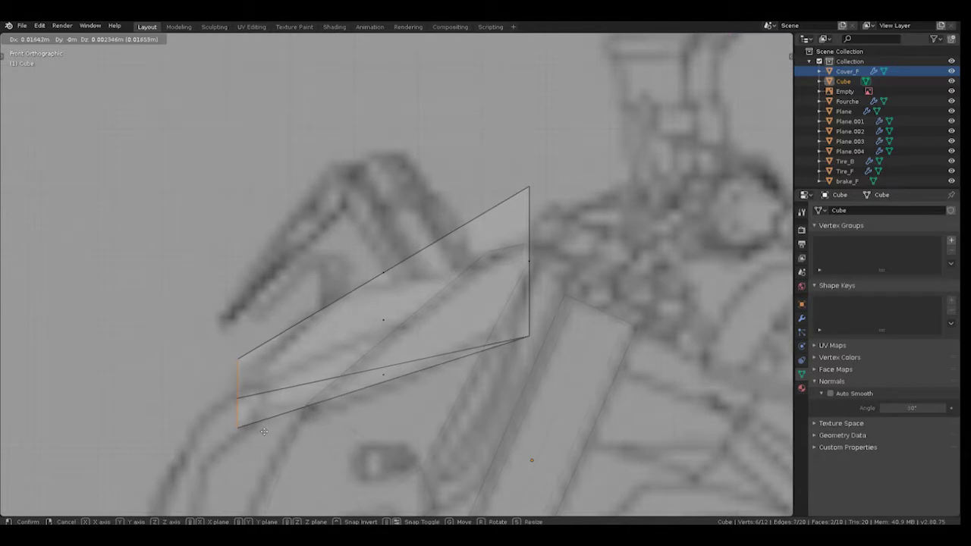
left_click(276, 437)
key("b")
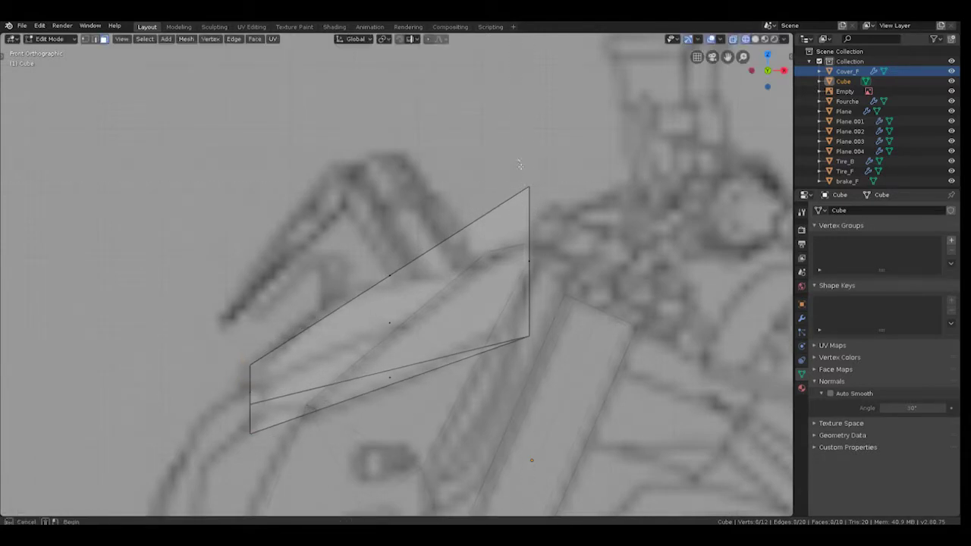
left_click_drag(557, 386, 557, 385)
key("g")
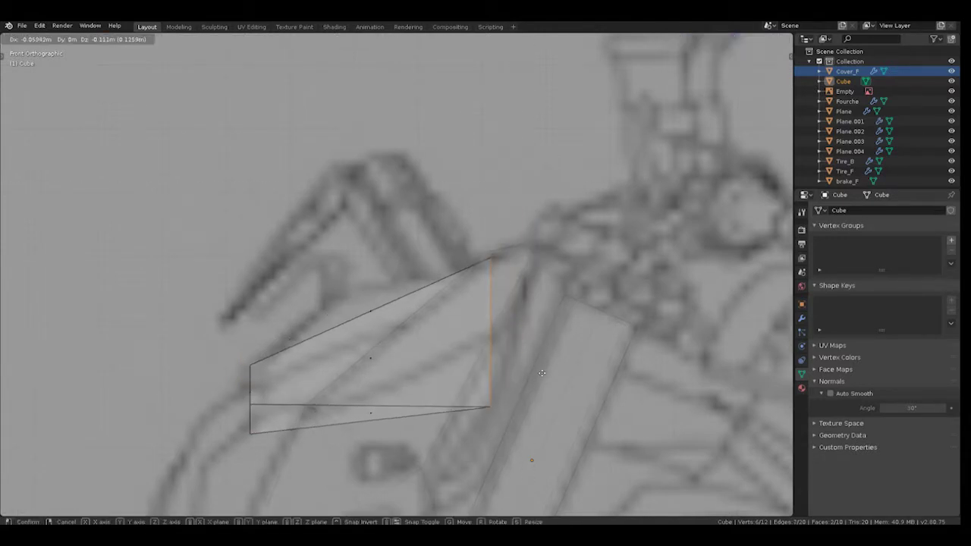
left_click(551, 365)
key("r")
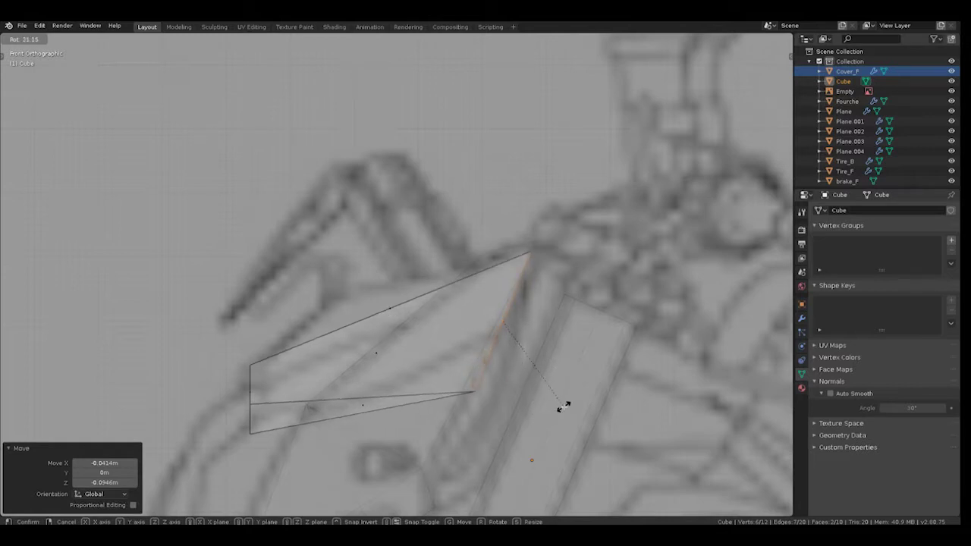
left_click(562, 403)
key("g")
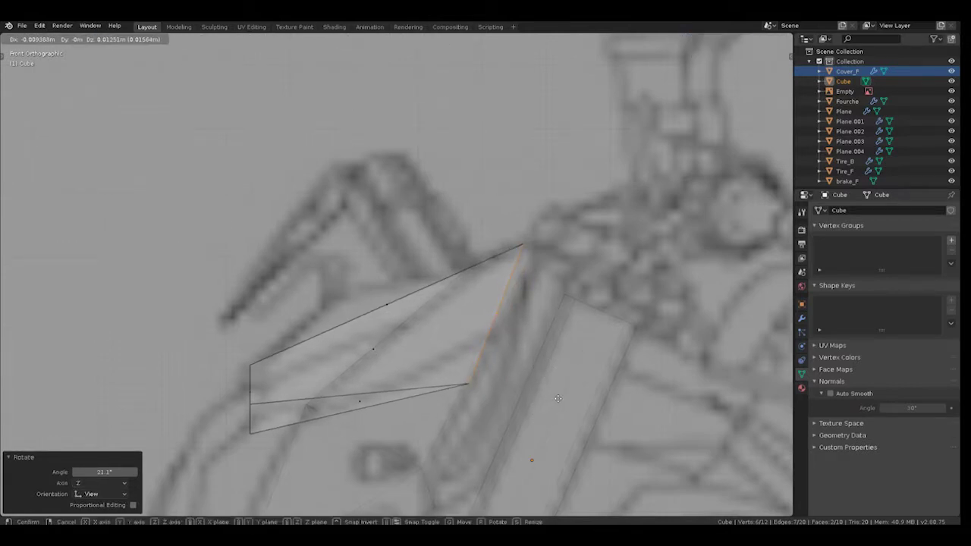
left_click(557, 398)
Add a centered loop cut and place its top and bottom vertices on the fairing outline.
key("ctrl+r")
left_click(361, 325)
right_click(360, 324)
left_click(391, 308)
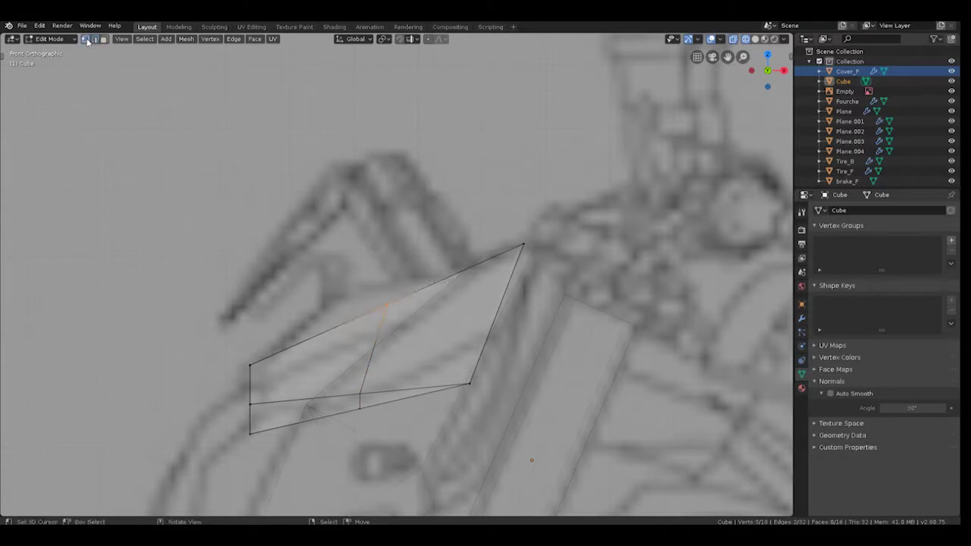
key("g")
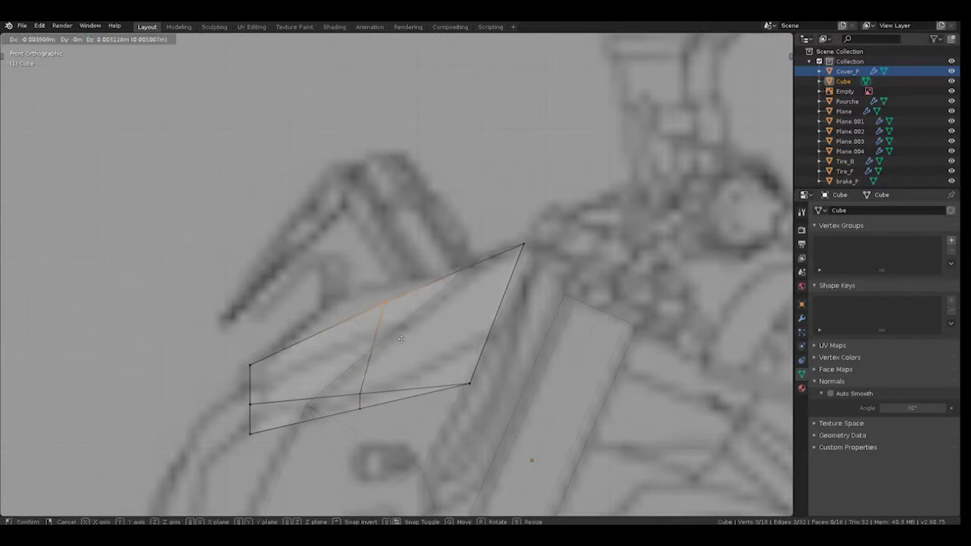
left_click(379, 334)
left_click(360, 406)
key("g")
left_click(377, 399)
Snap the right vertex to the outline and the top corner to the fairing tip.
left_click(472, 384)
key("g")
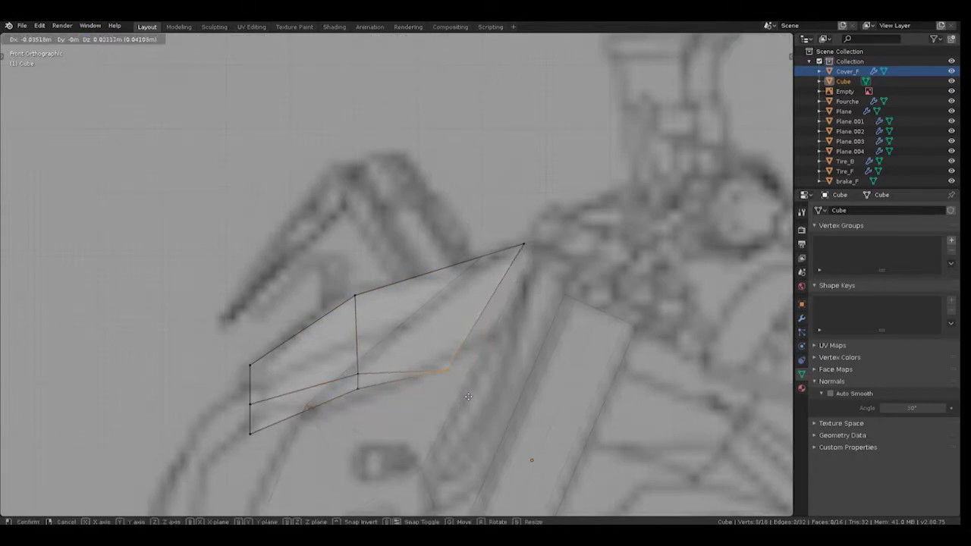
left_click(468, 396)
left_click(544, 254)
key("g")
left_click(555, 253)
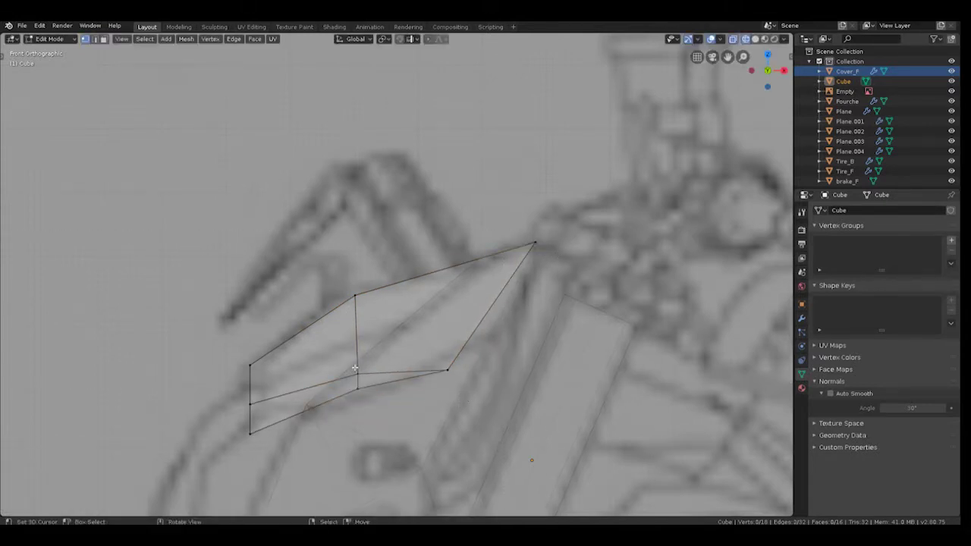
middle_click_drag(354, 368, 481, 372)
scroll(481, 372, "down", 2)
key("KP_1")
Turn off see-through shading and scale the whole panel mesh down to 0.664.
scroll(442, 312, "down", 2)
middle_click_drag(442, 312, 443, 311)
key("z")
left_click(657, 296)
scroll(565, 347, "up", 2)
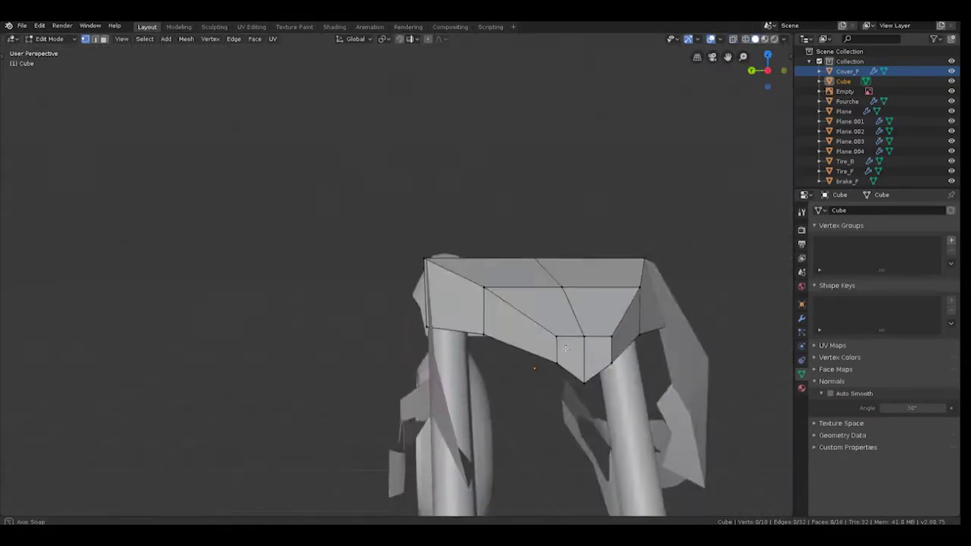
middle_click_drag(565, 348, 593, 395)
key("a")
key("s")
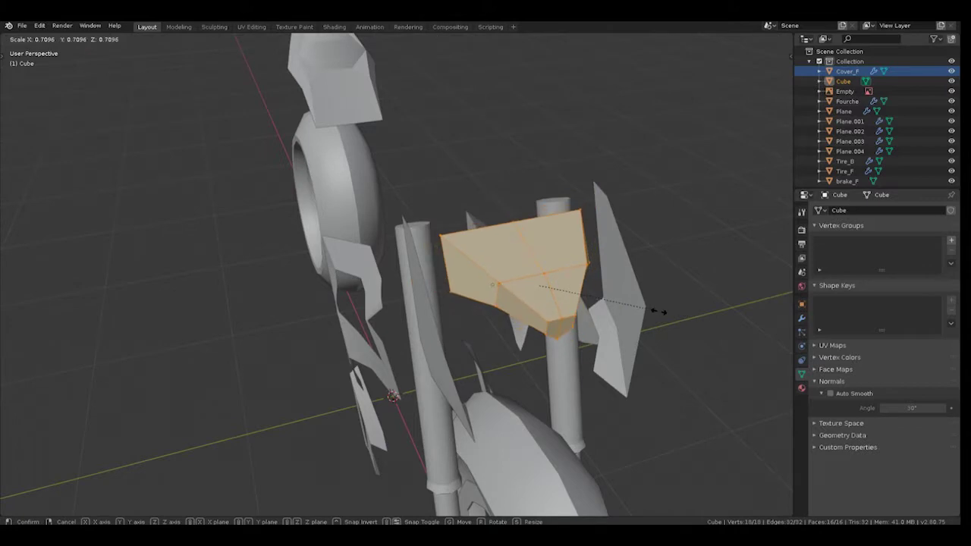
left_click(654, 311)
Select the V-shaped edges and bevel them.
mouse_move(654, 311)
middle_mouse_down()
mouse_move(659, 327)
mouse_move(441, 314)
middle_mouse_up()
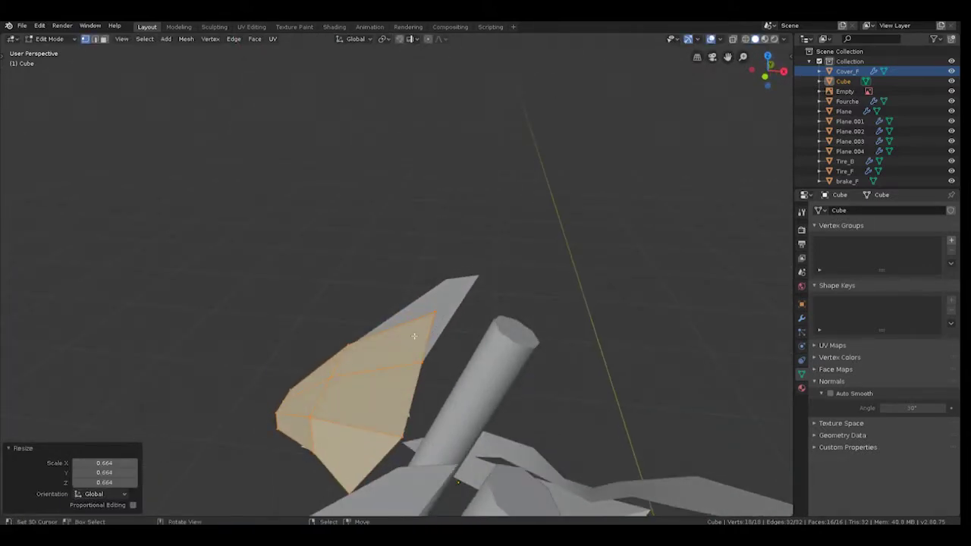
middle_click_drag(414, 336, 483, 342)
key("alt+a")
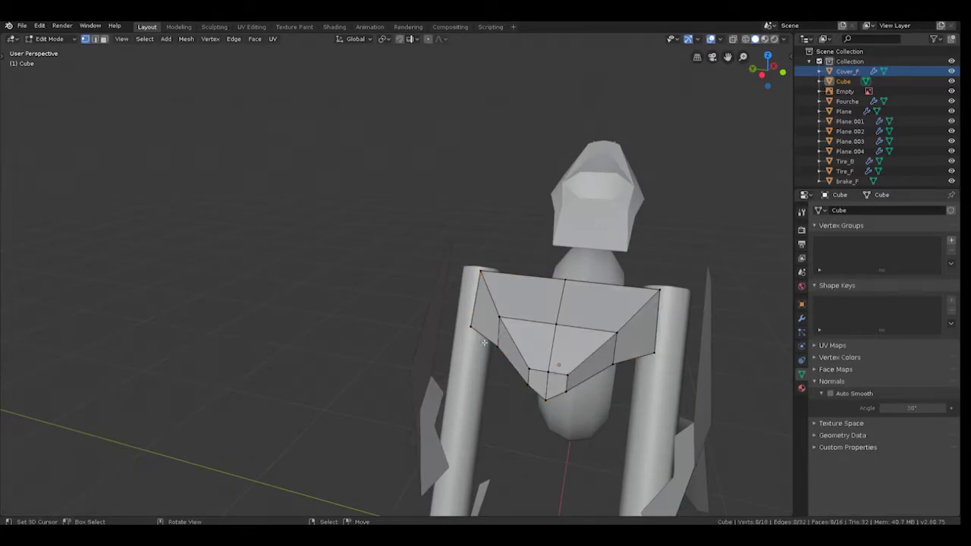
left_click(553, 369, "shift")
left_click(567, 376, "shift")
key("ctrl+b")
left_click(564, 381)
Add a loop cut, then select the outer rim edges and flatten them along Y.
key("ctrl+r")
left_click(567, 369)
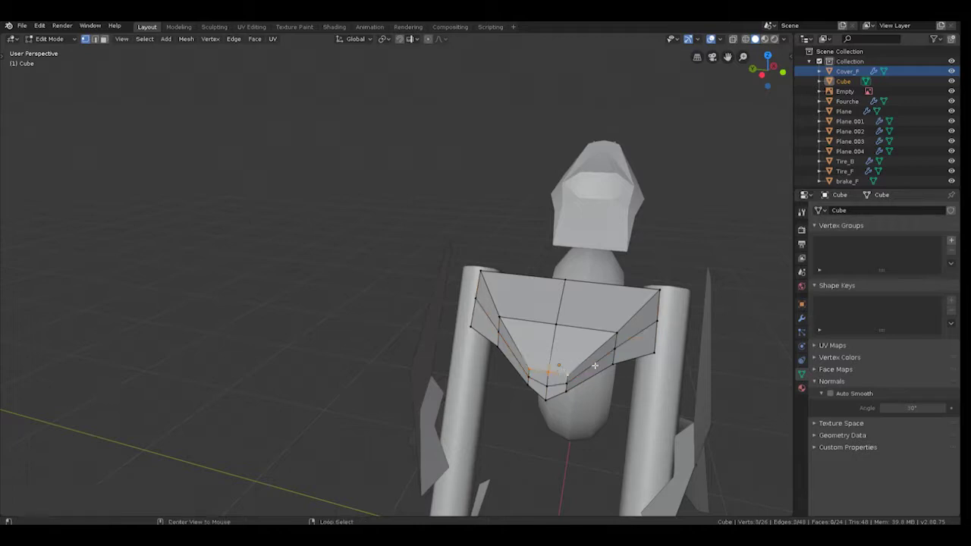
left_click(548, 370, "shift")
left_click(499, 317, "shift")
left_click(480, 270, "shift")
left_click(563, 282, "shift")
key("s")
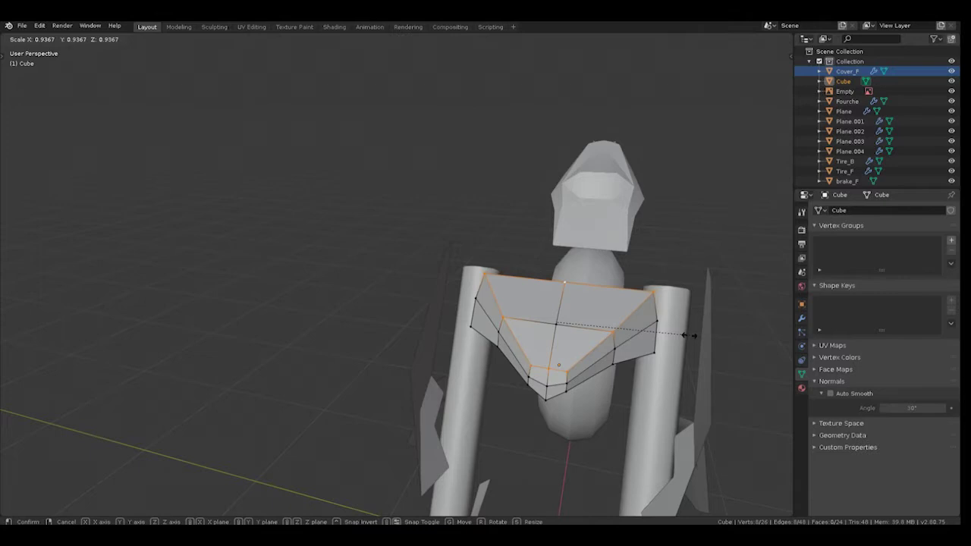
key("y")
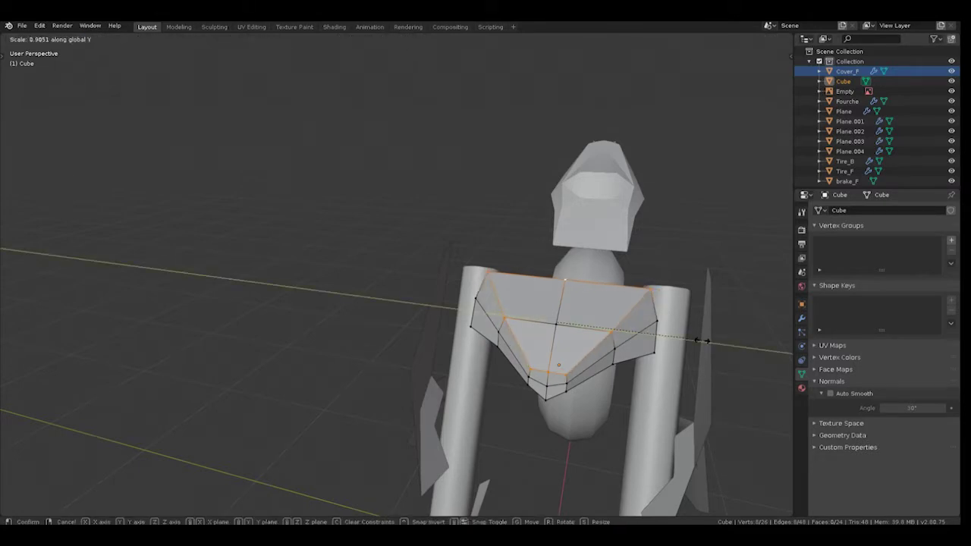
left_click(682, 340)
Shift the fairing's left-side edge slightly along X.
middle_click_drag(682, 340, 581, 378)
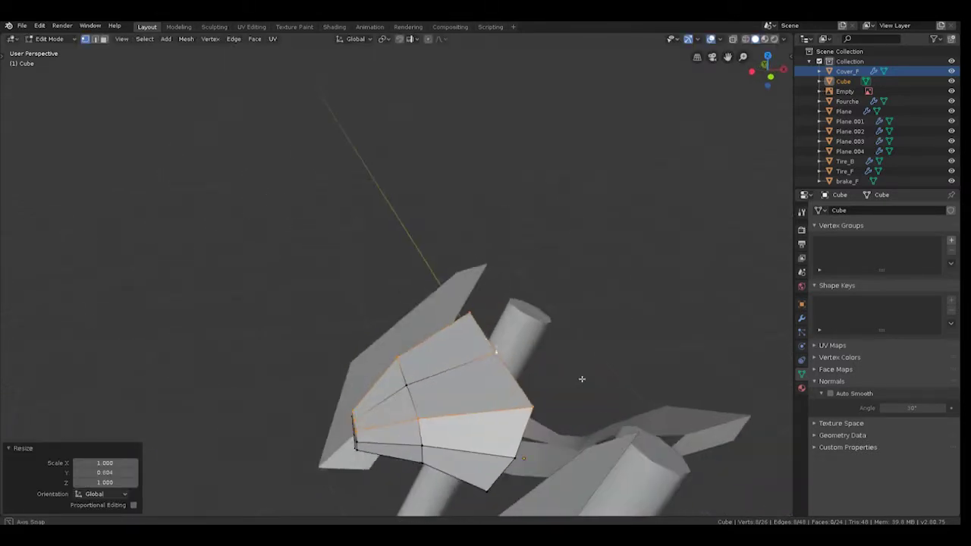
left_click(357, 419)
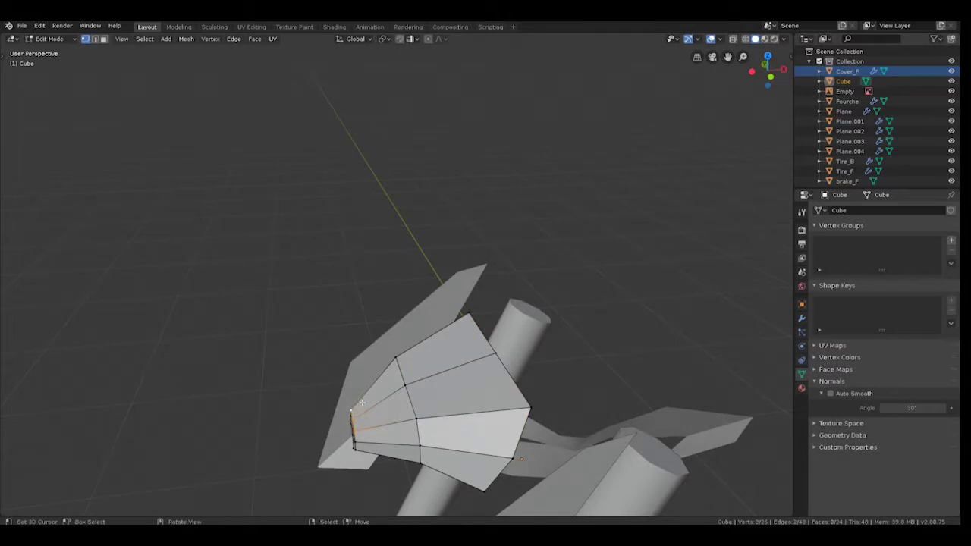
key("g")
key("x")
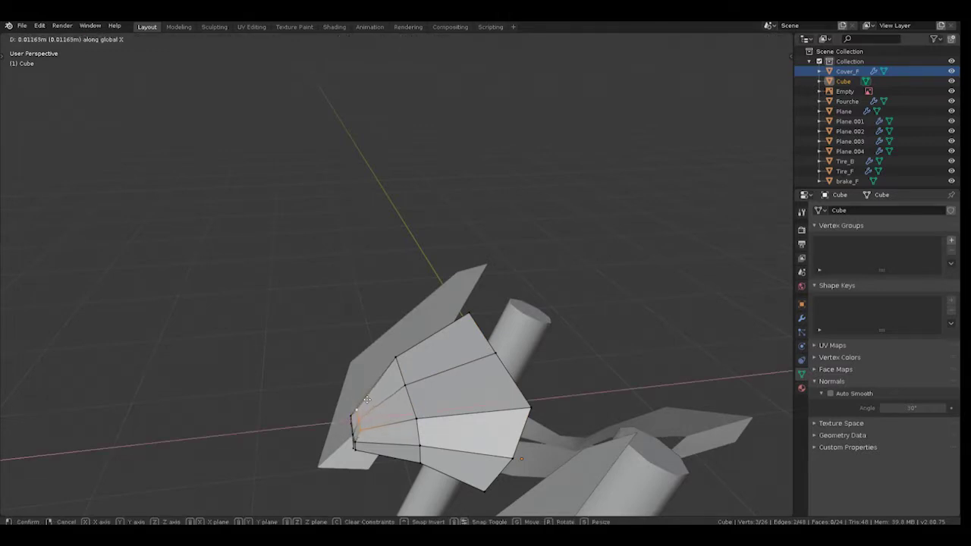
left_click(366, 399)
middle_click_drag(367, 399, 429, 359)
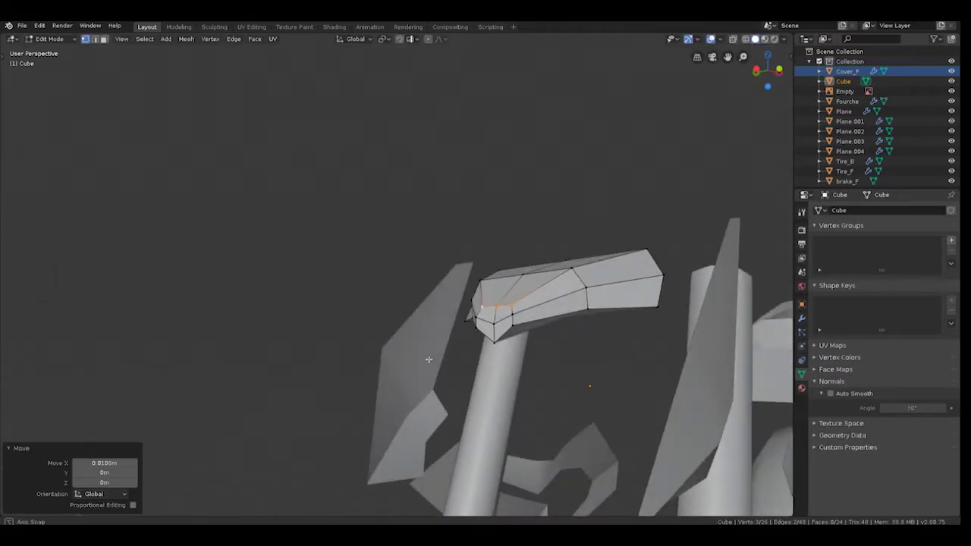
left_click(483, 318)
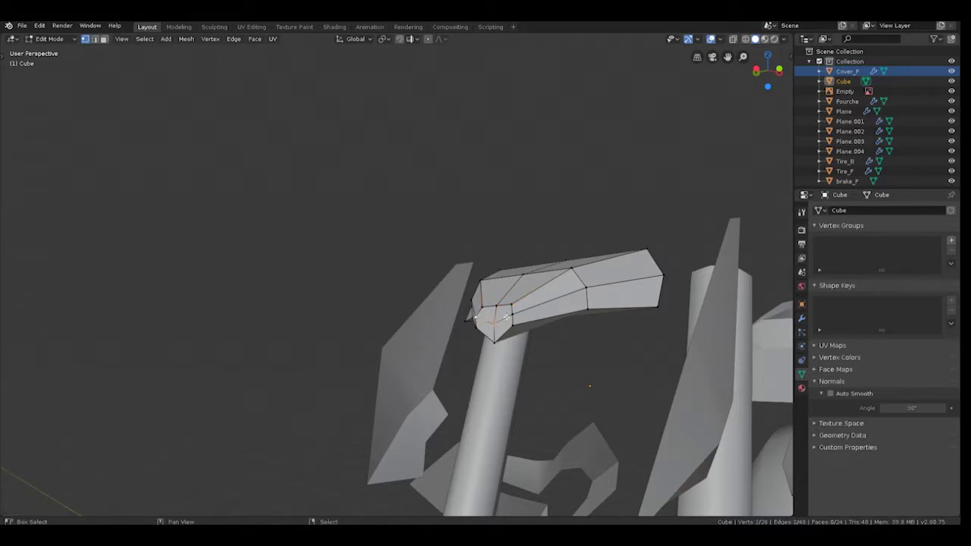
key("g")
key("z")
key("Escape")
mouse_move(505, 317)
middle_mouse_down()
mouse_move(468, 351)
mouse_move(608, 343)
middle_mouse_up()
Merge the two stray tip vertices at the side corner into one.
left_click(600, 333)
left_click(586, 332, "shift")
key("m")
left_click(628, 329)
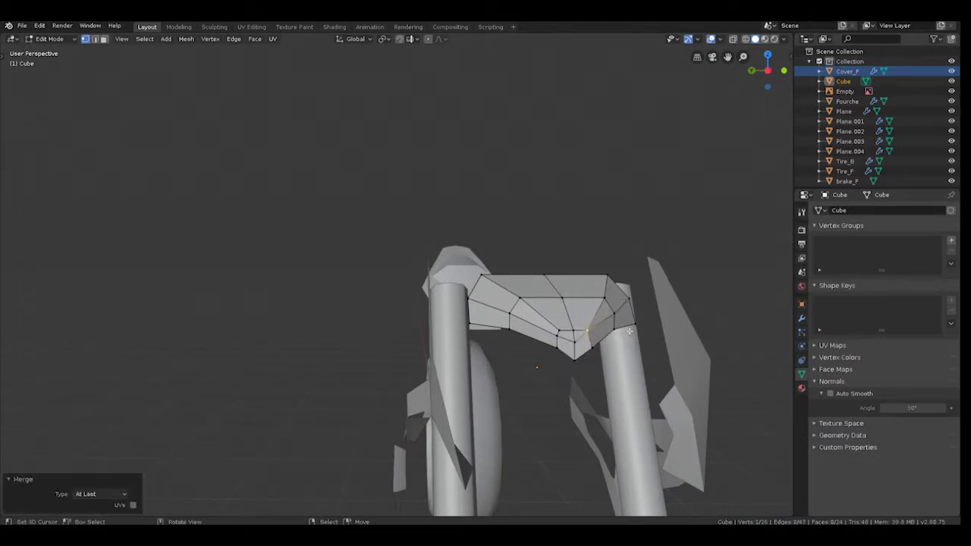
key("ctrl+z")
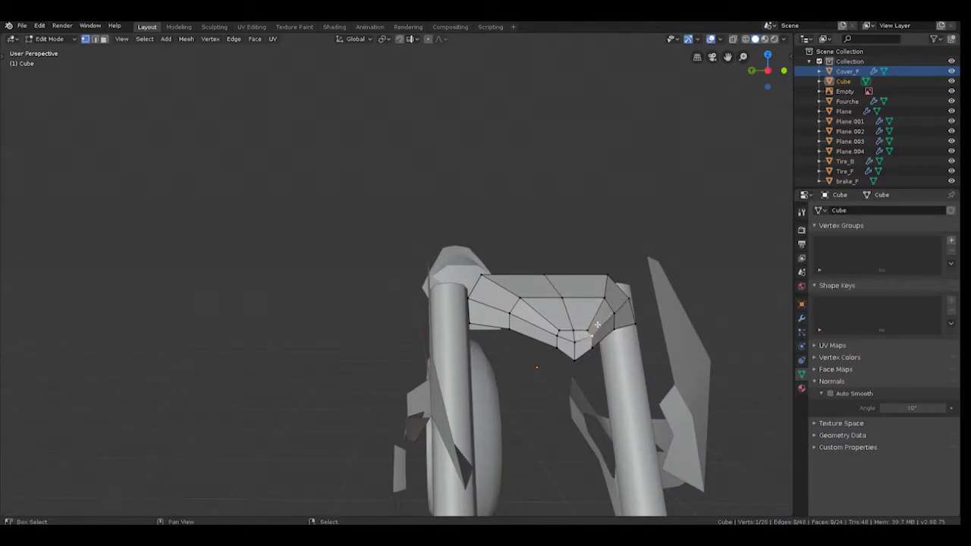
key("m")
left_click(599, 325)
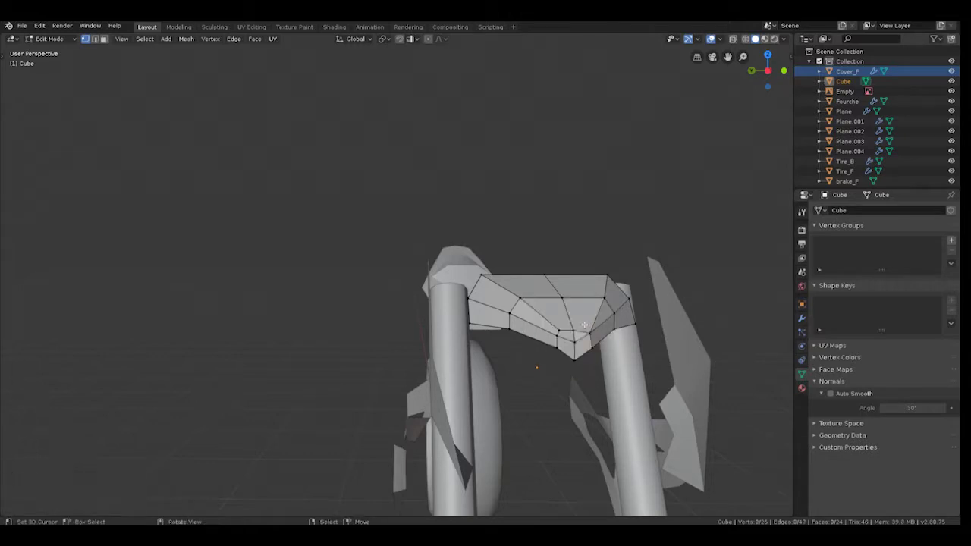
key("m")
left_click(554, 338)
key("Tab")
mouse_move(591, 232)
middle_mouse_down()
mouse_move(549, 301)
mouse_move(506, 295)
mouse_move(530, 295)
middle_mouse_up()
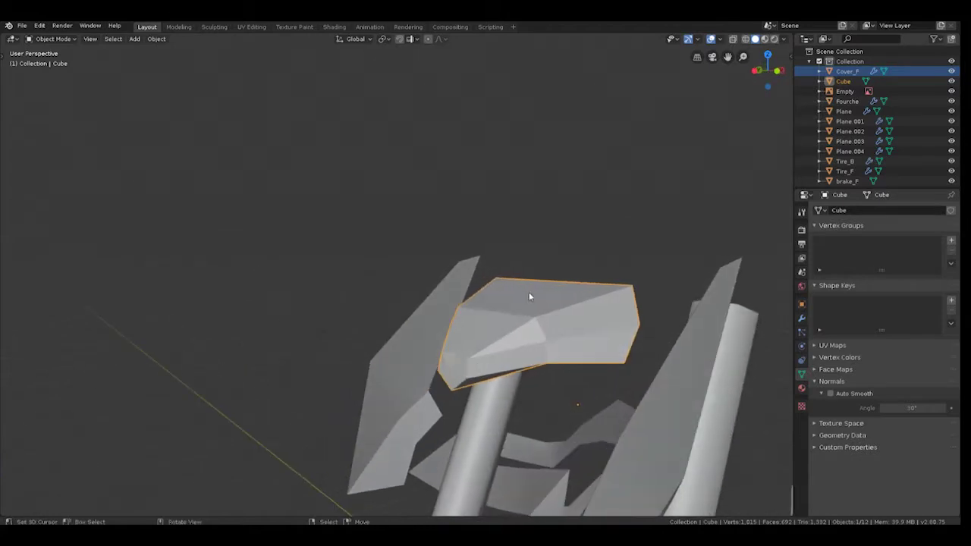
scroll(474, 391, "up", 4)
scroll(485, 390, "down", 3)
key("ctrl+Tab")
left_click(438, 384)
Raise a corner vertex along Z and knife-cut an edge from it to the corner vertex.
left_click(425, 426)
key("g")
key("z")
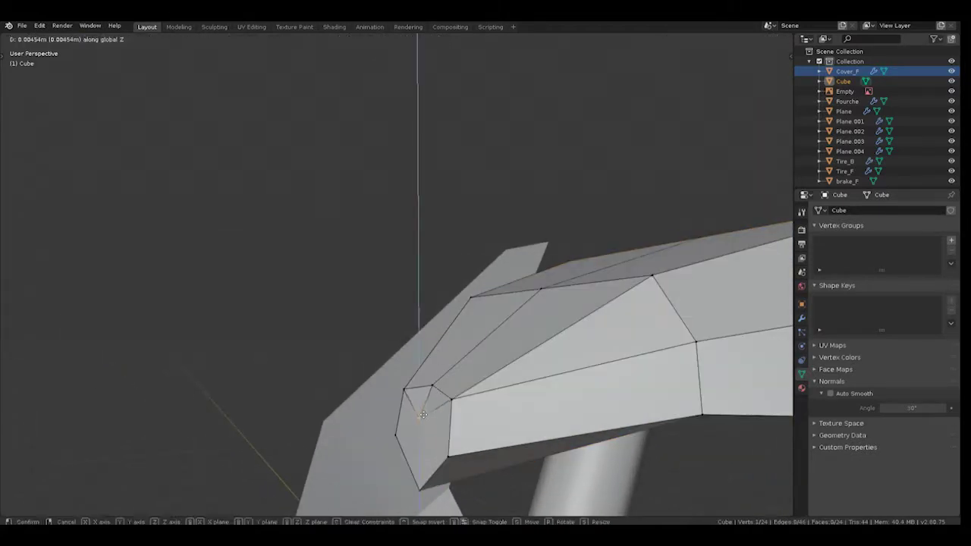
left_click(425, 410)
key("k")
left_click(445, 410)
left_click(400, 397)
key("Return")
Merge the selected vertices at center, nudge the result along X, and return to Object Mode.
middle_click_drag(407, 394, 384, 406)
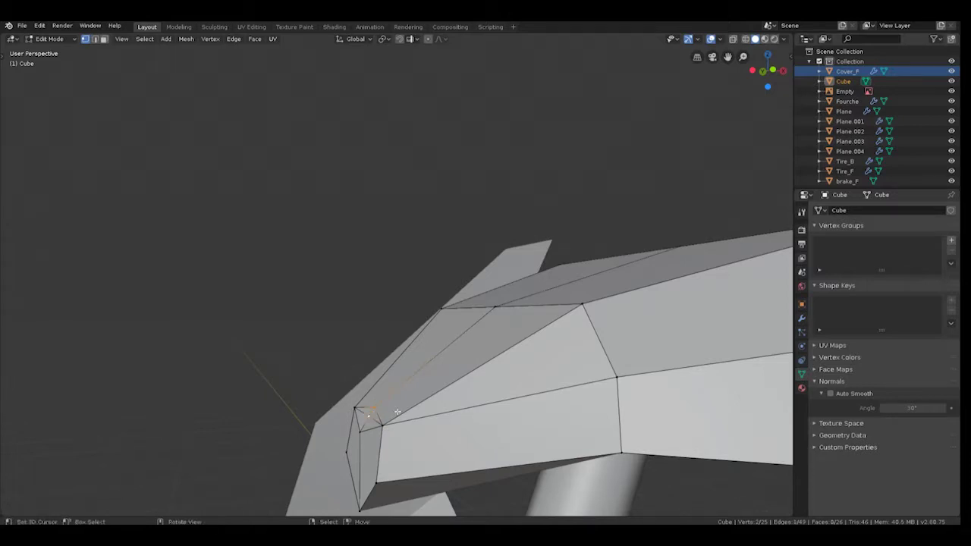
key("m")
left_click(397, 412)
mouse_move(410, 407)
middle_mouse_down()
mouse_move(395, 409)
mouse_move(401, 377)
middle_mouse_up()
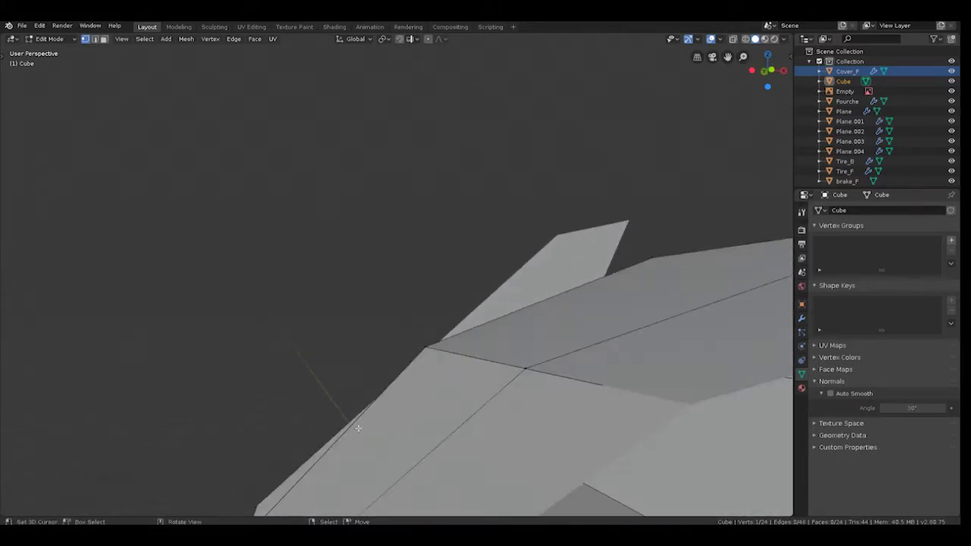
key("g")
key("x")
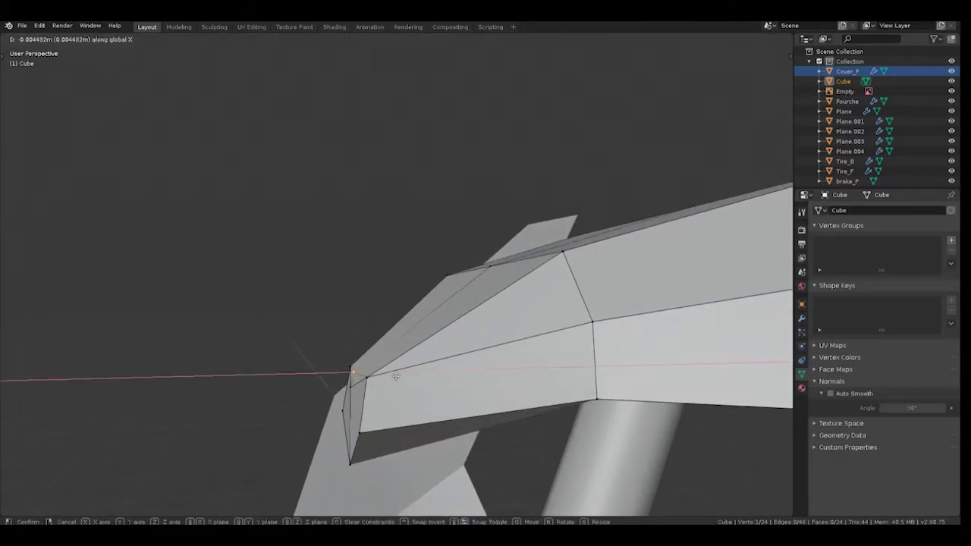
left_click(396, 375)
key("ctrl+Tab")
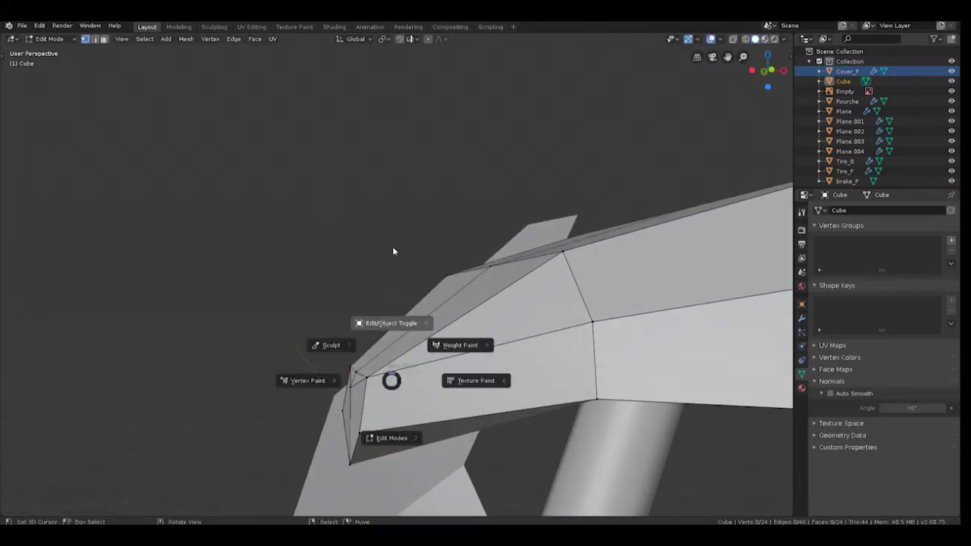
middle_click_drag(427, 312, 489, 327)
Enable Auto Smooth on the front fairing and re-enter its smoothing angle value.
left_click(829, 393)
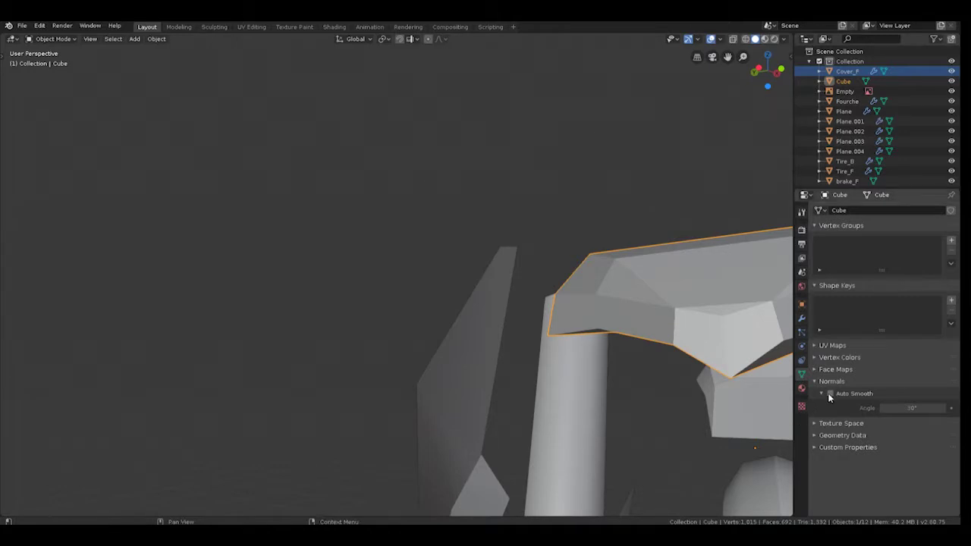
middle_click_drag(655, 336, 473, 326)
left_click(914, 408)
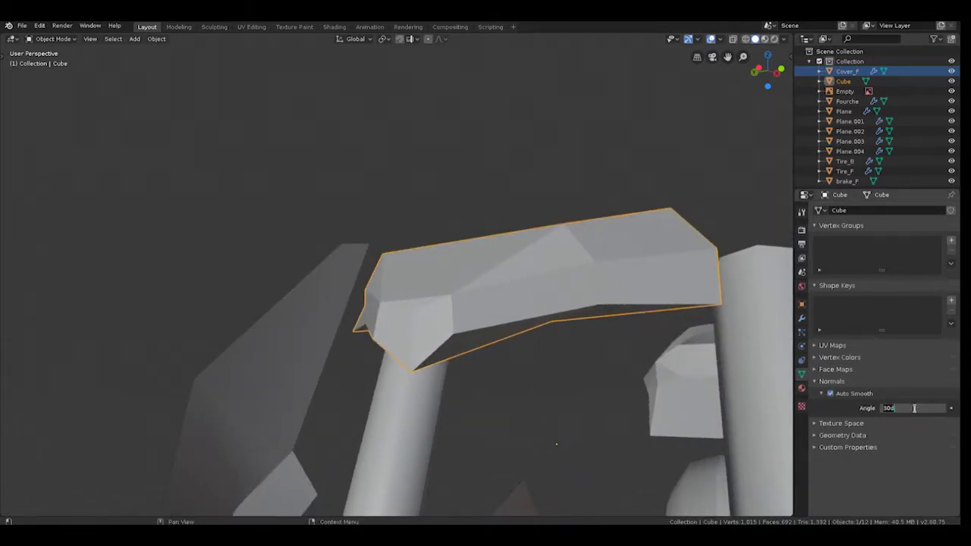
type("5")
key("Return")
left_click(911, 407)
key("Return")
left_click(913, 408)
type("40")
type("0")
key("Return")
Shade the front fairing smooth and scale it up to about 1.075.
right_click(580, 317)
left_click(580, 317)
left_click(570, 313)
mouse_move(570, 313)
middle_mouse_down()
mouse_move(527, 356)
mouse_move(514, 353)
mouse_move(580, 351)
mouse_move(617, 364)
middle_mouse_up()
left_click(618, 364)
key("s")
left_click(674, 341)
middle_click_drag(674, 341, 648, 344)
In front view, rescale the fairing to the blueprint and raise it slightly along Z.
key("KP_1")
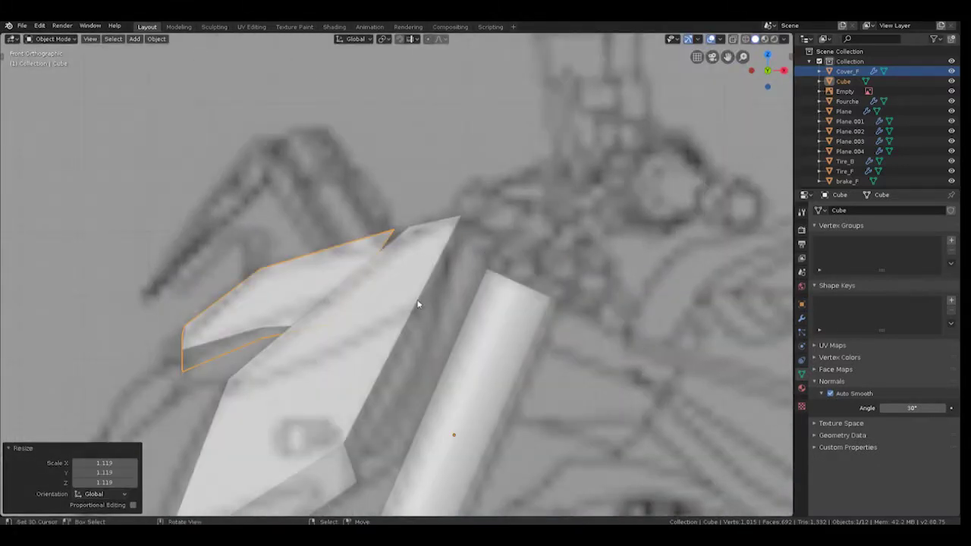
key("s")
left_click(425, 292)
key("g")
key("z")
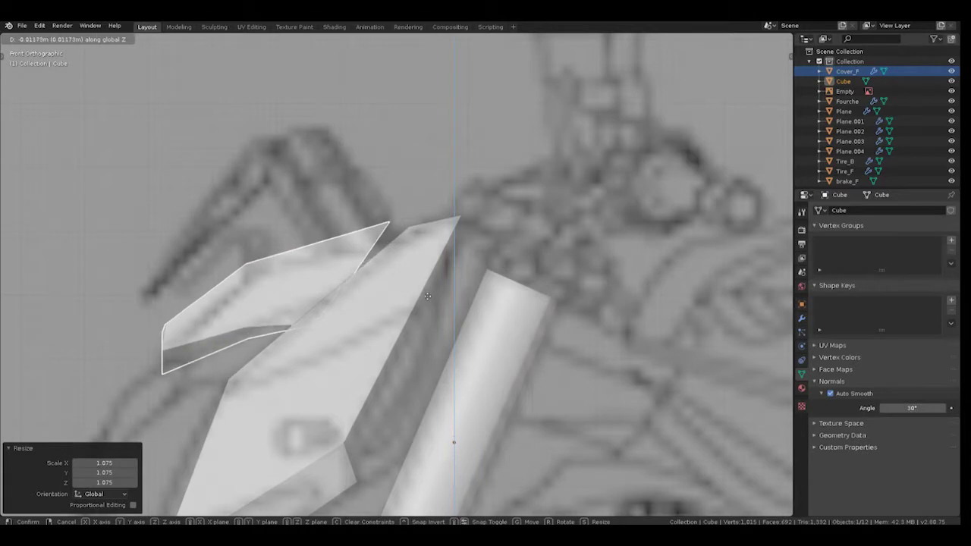
left_click(431, 303)
In Edit Mode, lower all fairing vertices 0.0336 m along Z, then return to Object Mode.
key("ctrl+Tab")
left_click(447, 264)
key("a")
key("g")
key("z")
left_click(449, 267)
key("g")
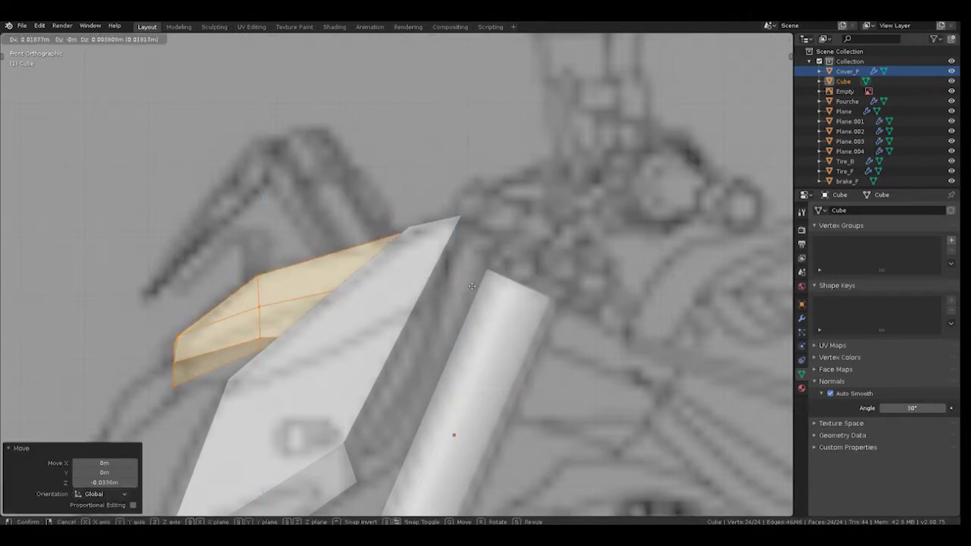
left_click(472, 286)
key("Tab")
middle_click_drag(472, 286, 444, 224)
scroll(520, 256, "down", 3)
mouse_move(520, 256)
middle_mouse_down()
mouse_move(372, 316)
mouse_move(614, 304)
mouse_move(556, 317)
mouse_move(485, 356)
middle_mouse_up()
Save s1000r.blend and look over the motorcycle from a low front angle.
key("ctrl+s")
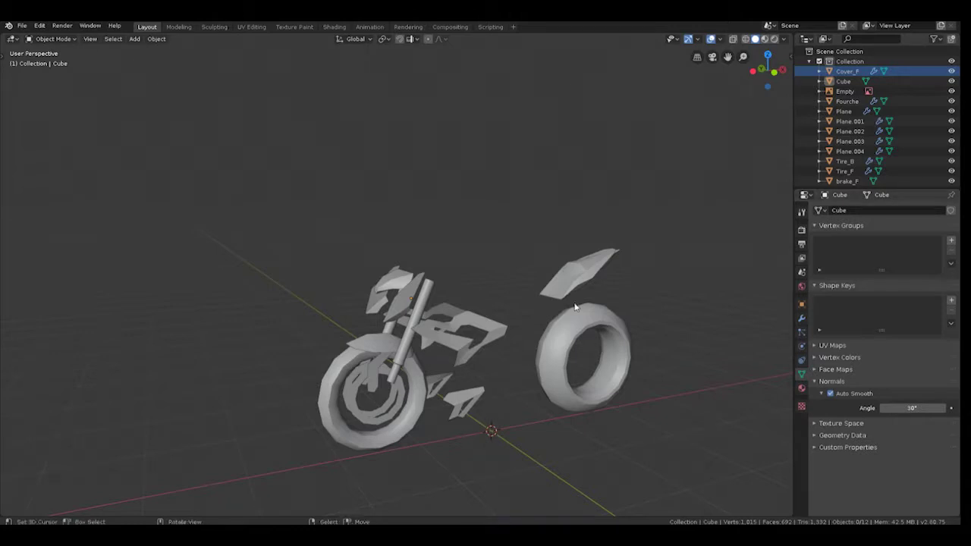
mouse_move(631, 358)
middle_mouse_down()
mouse_move(461, 354)
mouse_move(439, 332)
mouse_move(569, 354)
mouse_move(509, 349)
mouse_move(578, 330)
mouse_move(520, 442)
mouse_move(576, 326)
mouse_move(488, 338)
mouse_move(521, 348)
mouse_move(599, 341)
mouse_move(487, 356)
mouse_move(535, 341)
middle_mouse_up()
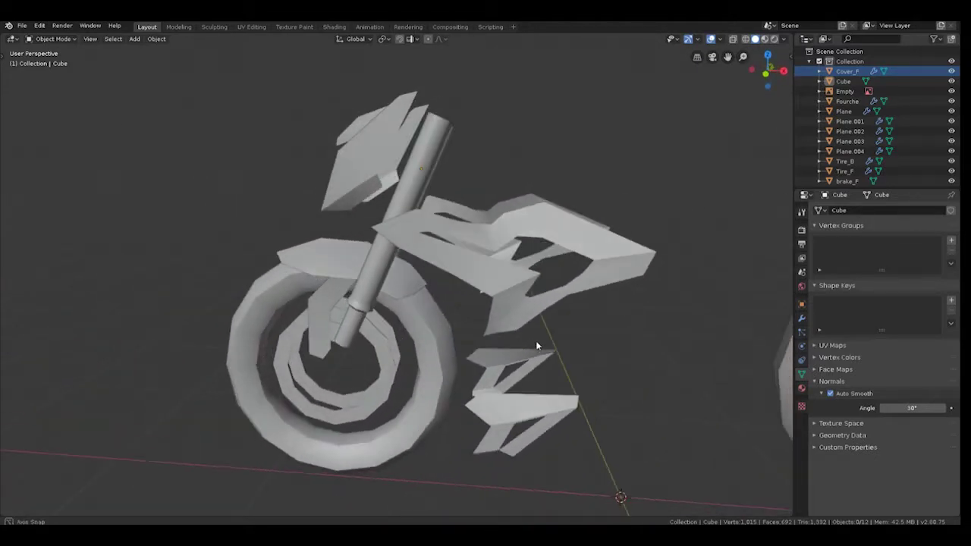
scroll(554, 337, "up", 2)
scroll(486, 347, "up", 3)
Enter Edit Mode on side panel Plane.004 and frame its opening in back view.
scroll(410, 343, "up", 2)
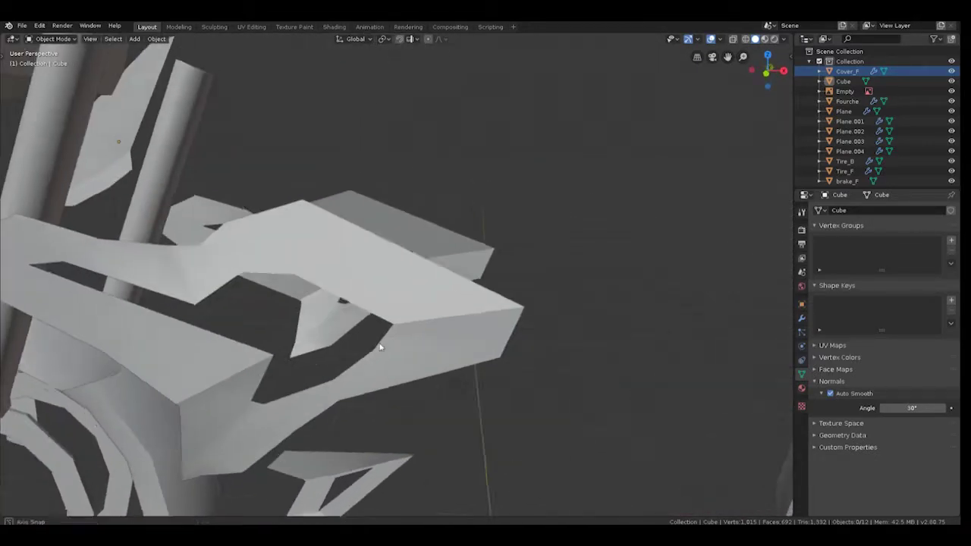
left_click(407, 292)
key("KP_1")
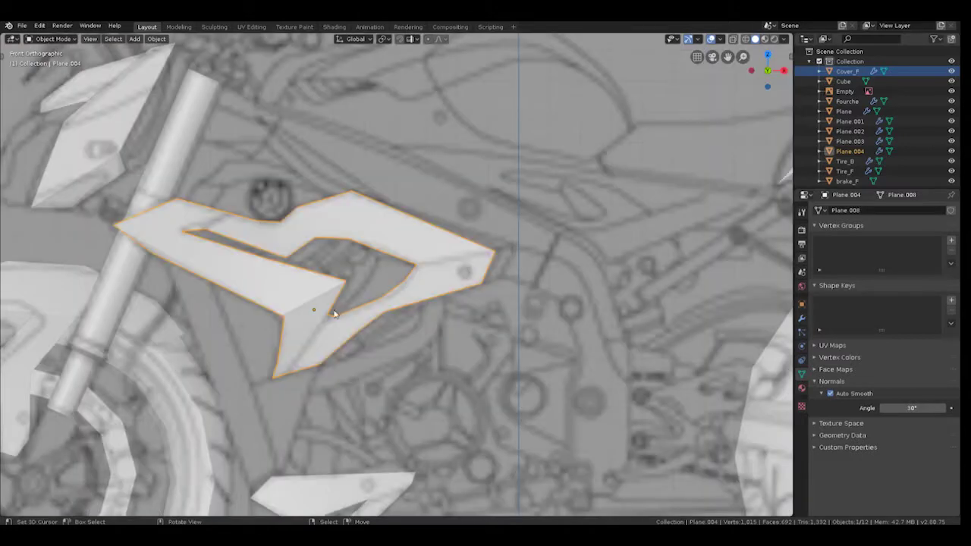
scroll(377, 248, "up", 2)
scroll(372, 249, "up", 2)
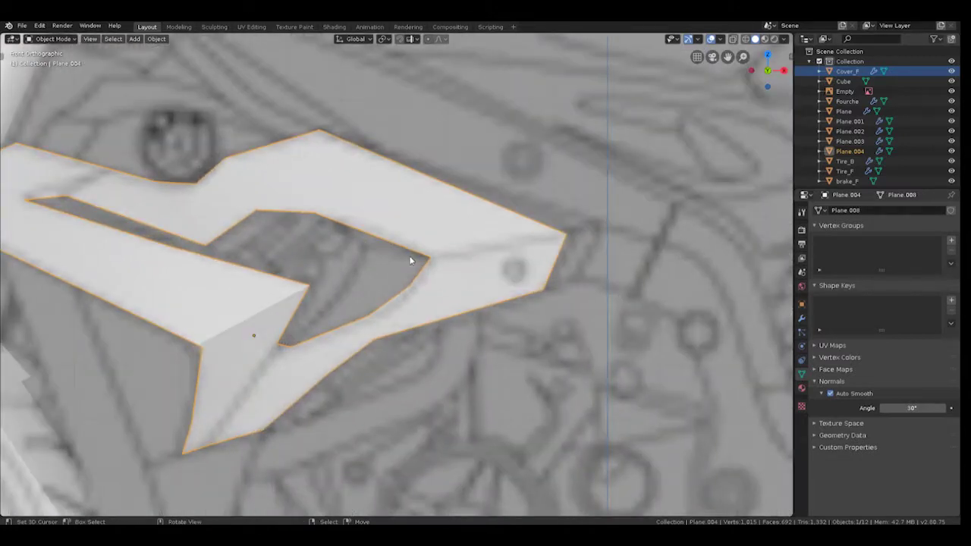
left_click(460, 275)
left_click(453, 277)
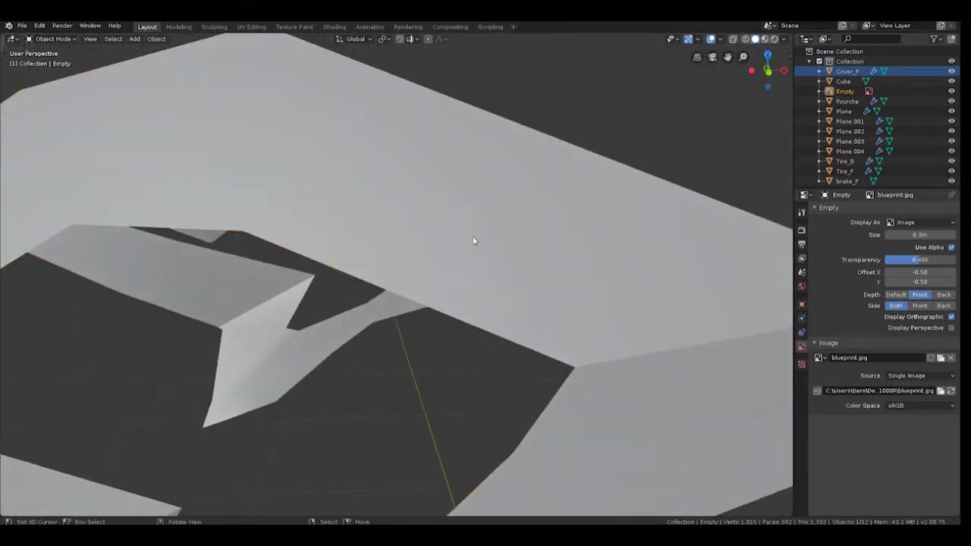
left_click(475, 241)
key("ctrl+Tab")
left_click(488, 110)
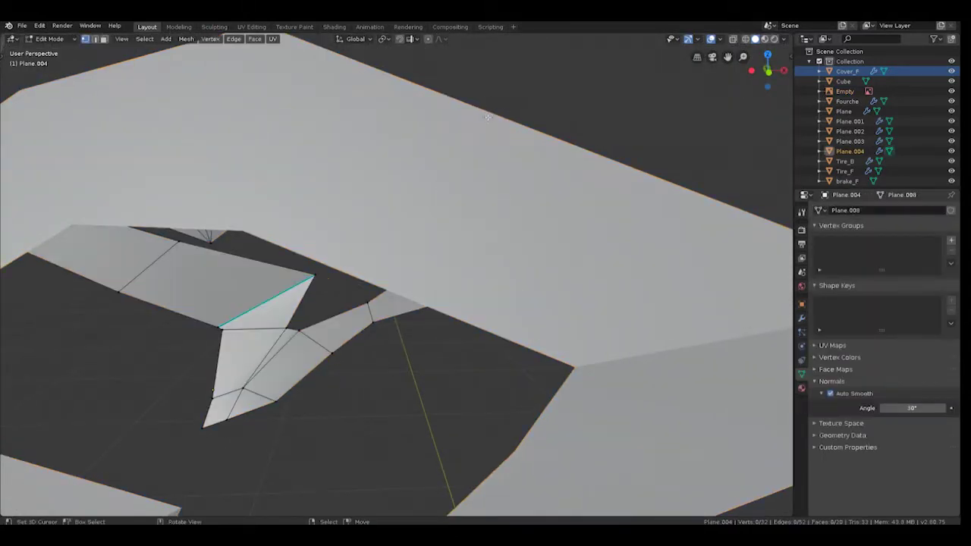
key("ctrl+KP_1")
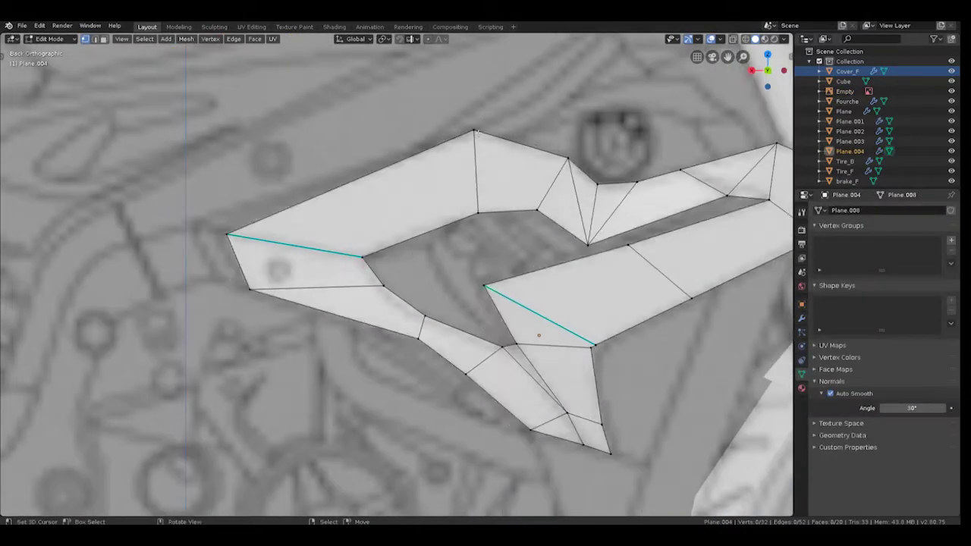
middle_click_drag(440, 287, 385, 295, "shift")
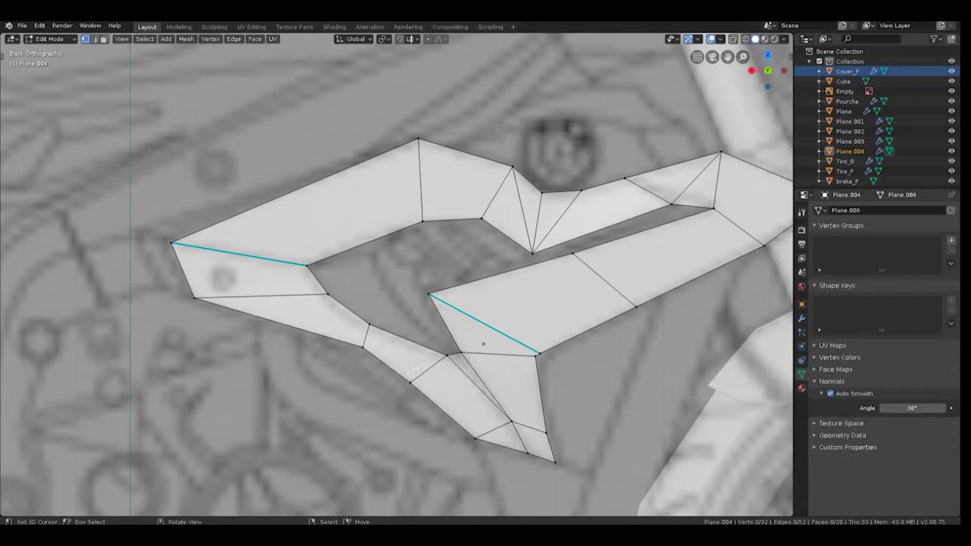
Extrude the selected edges into the opening and fill them to form a strip.
left_click(95, 43)
key("e")
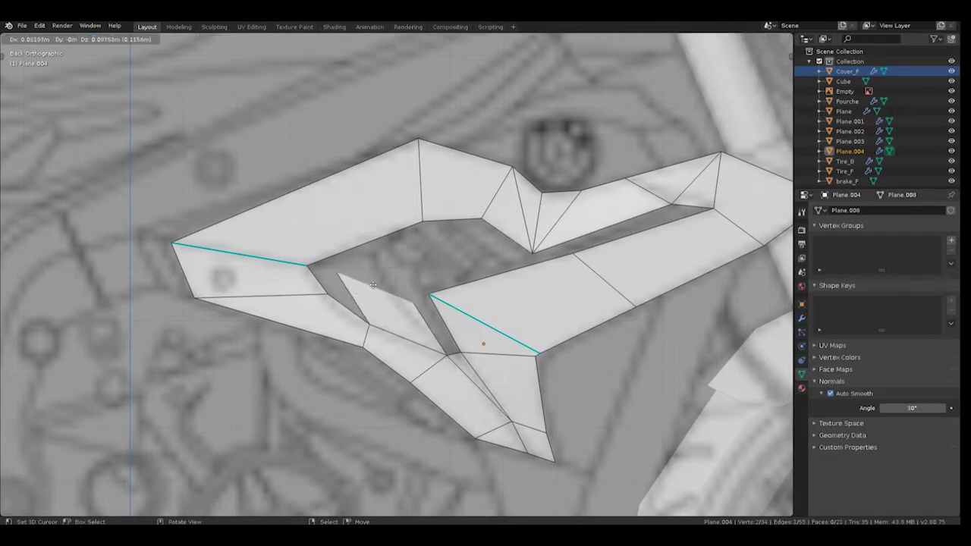
left_click(376, 275)
key("f")
Reposition a corner vertex of the new strip; leave the meeting vertex unchanged.
key("alt+a")
left_click(85, 39)
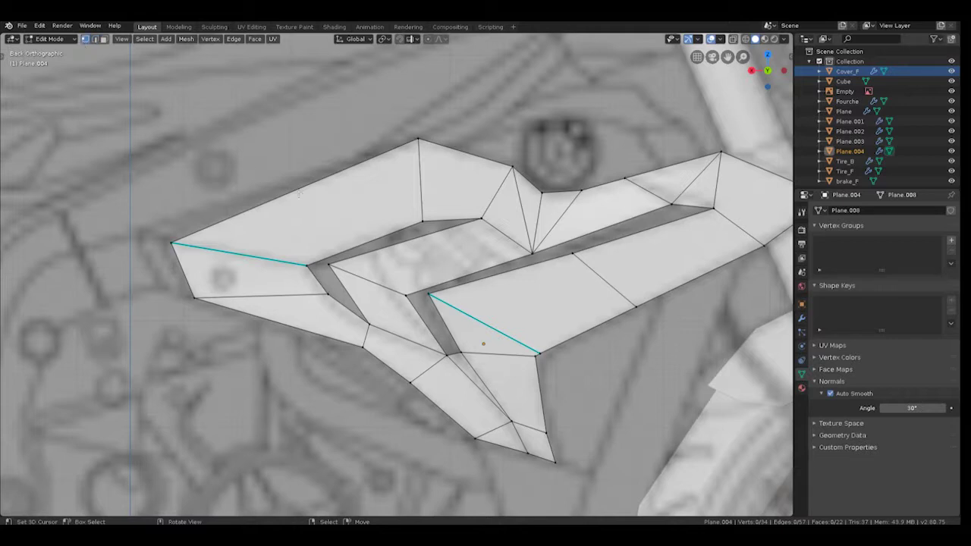
left_click(407, 295)
key("g")
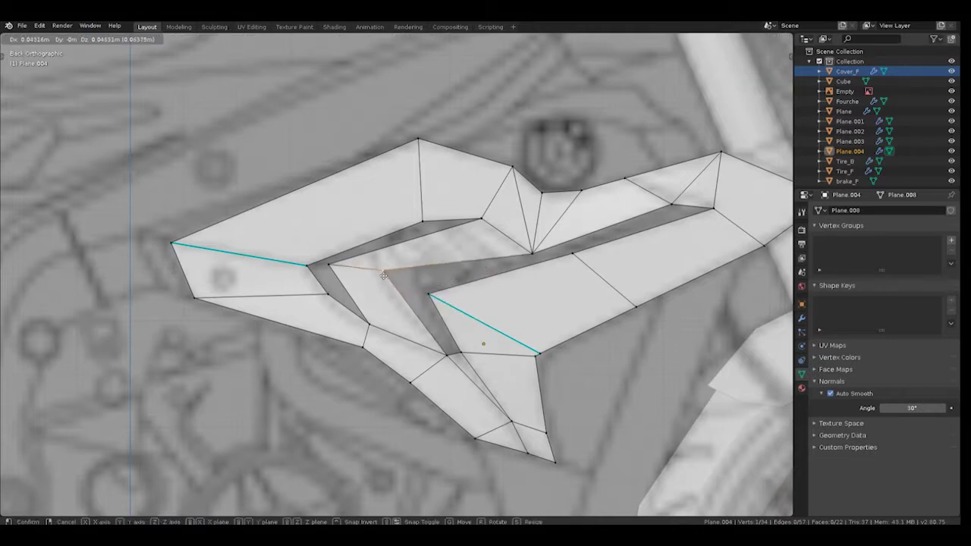
left_click(386, 272)
left_click(532, 253)
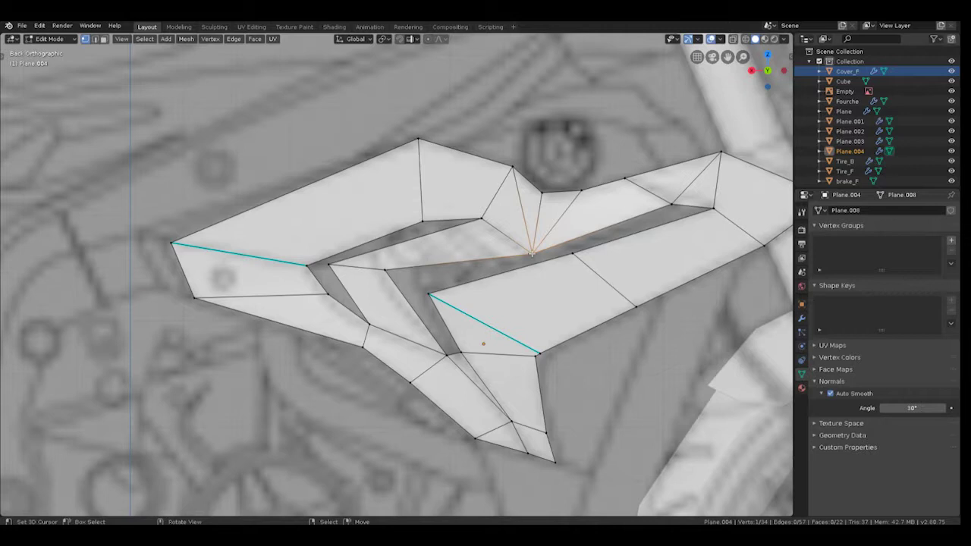
key("g")
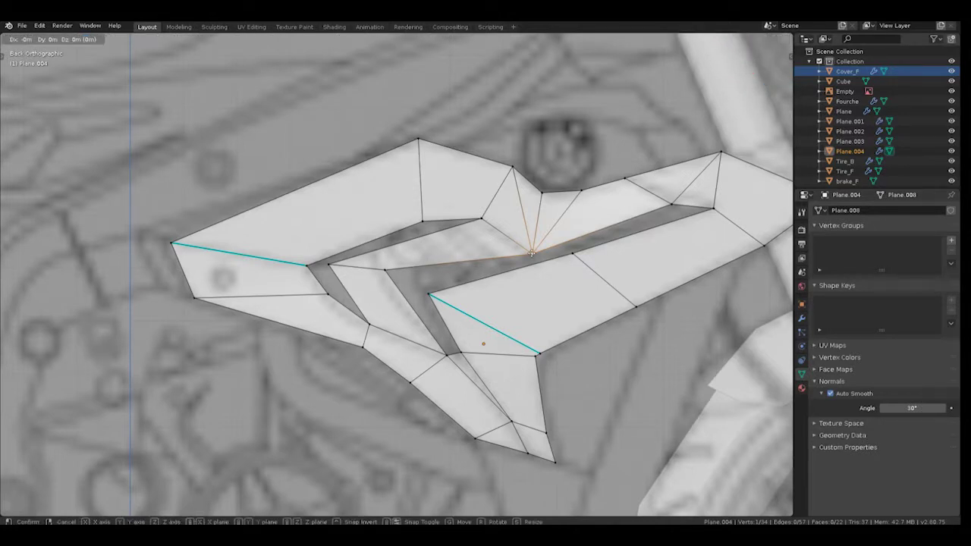
key("Escape")
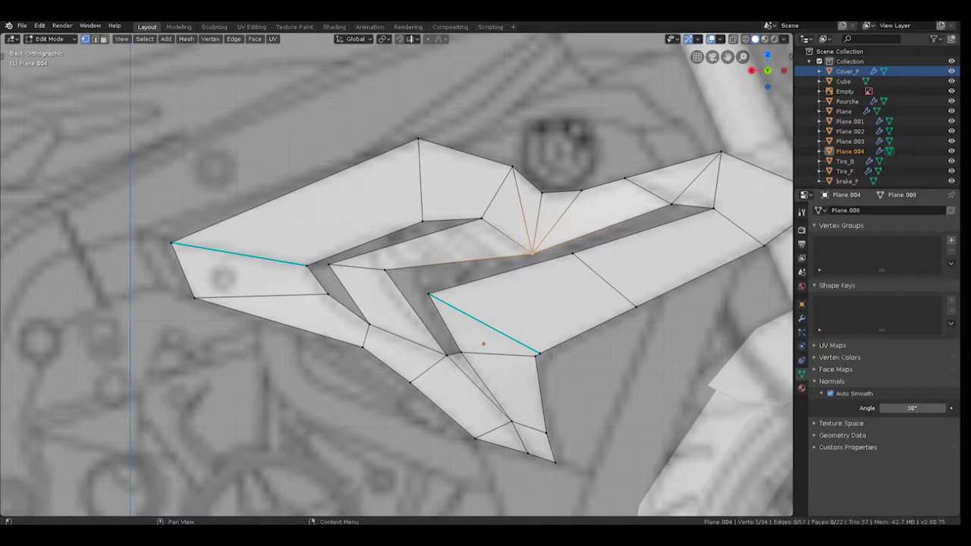
Orbit to view the panel's slots and undo the recent strip edits.
middle_click_drag(583, 288, 599, 284)
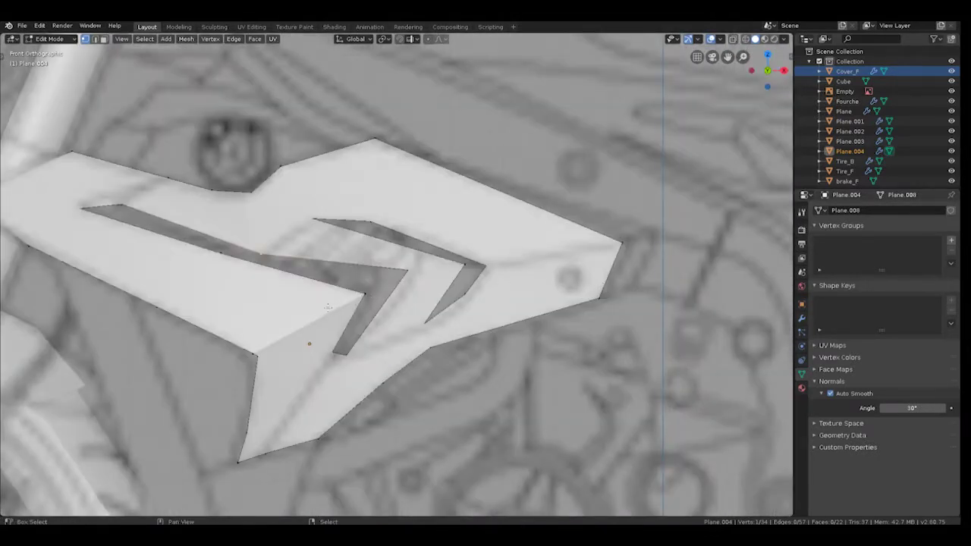
middle_click_drag(368, 299, 384, 305, "shift")
key("ctrl+z")
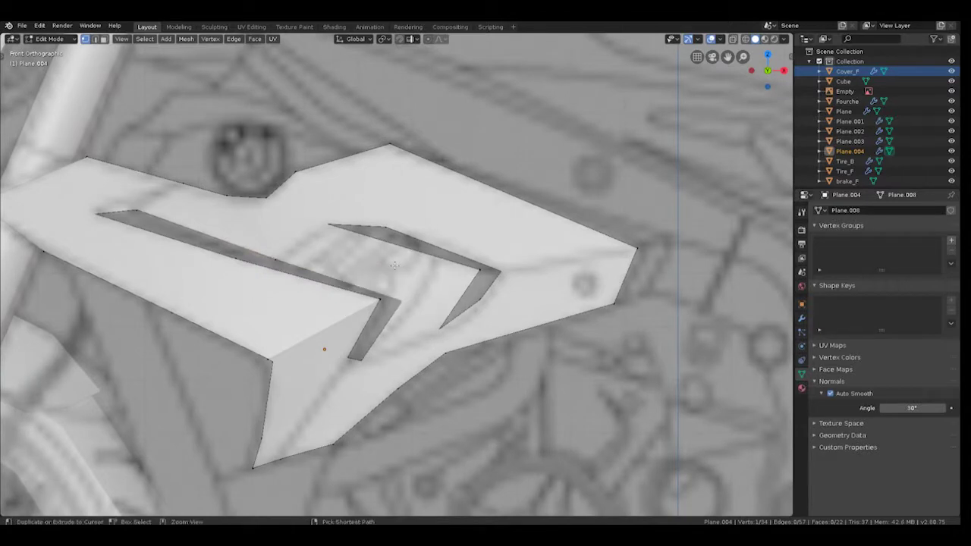
key("ctrl+KP_1")
Undo the old strip and knife-cut a new edge from below the notch to the top vertex.
key("2")
key("ctrl+z")
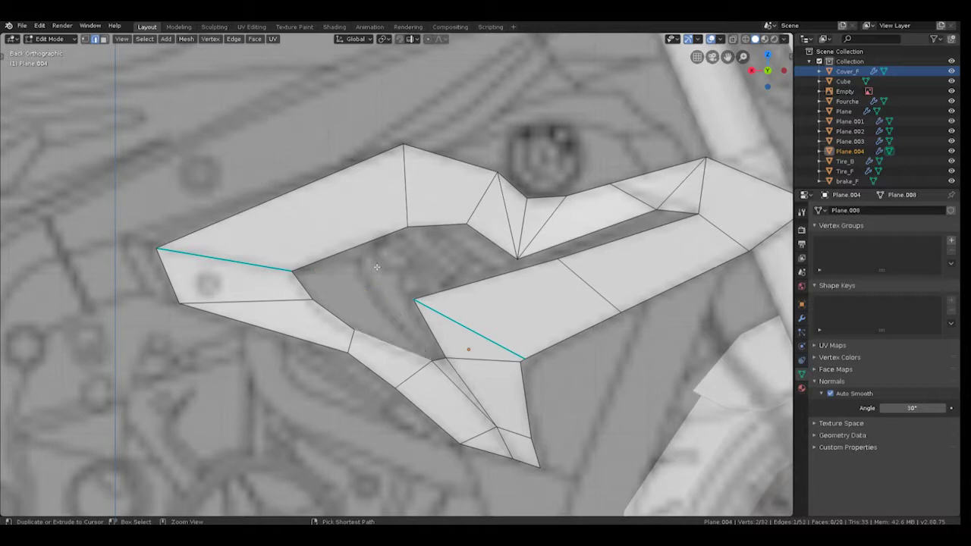
scroll(377, 267, "up", 1)
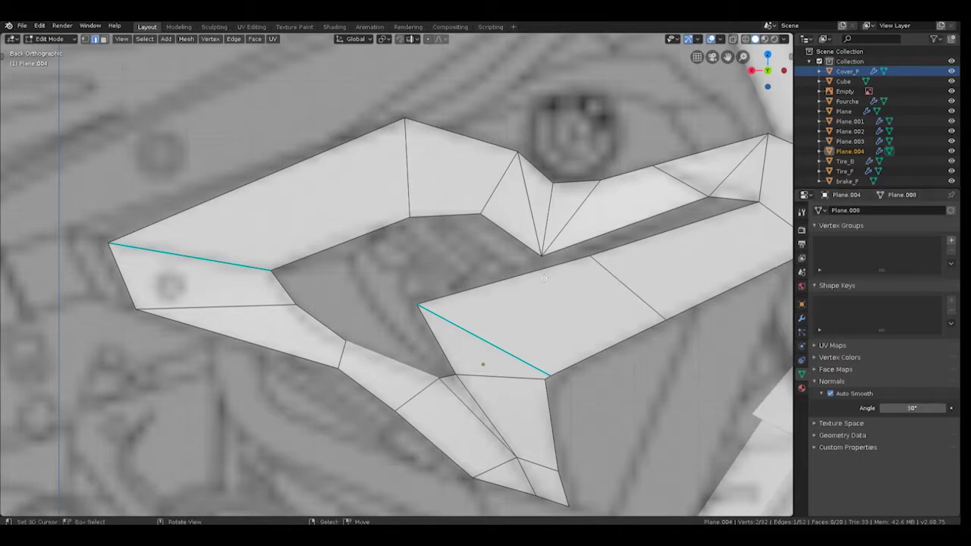
key("k")
left_click(514, 236)
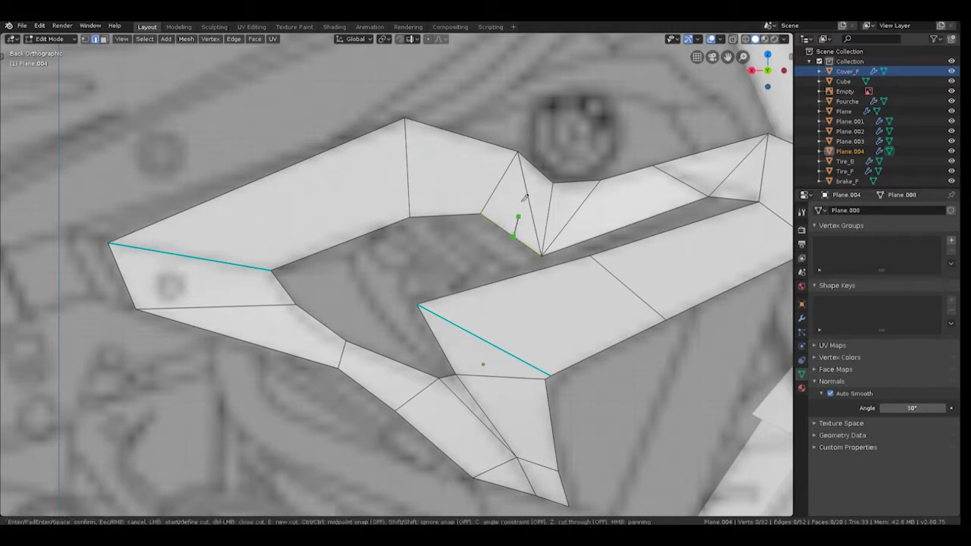
left_click(517, 151)
key("Return")
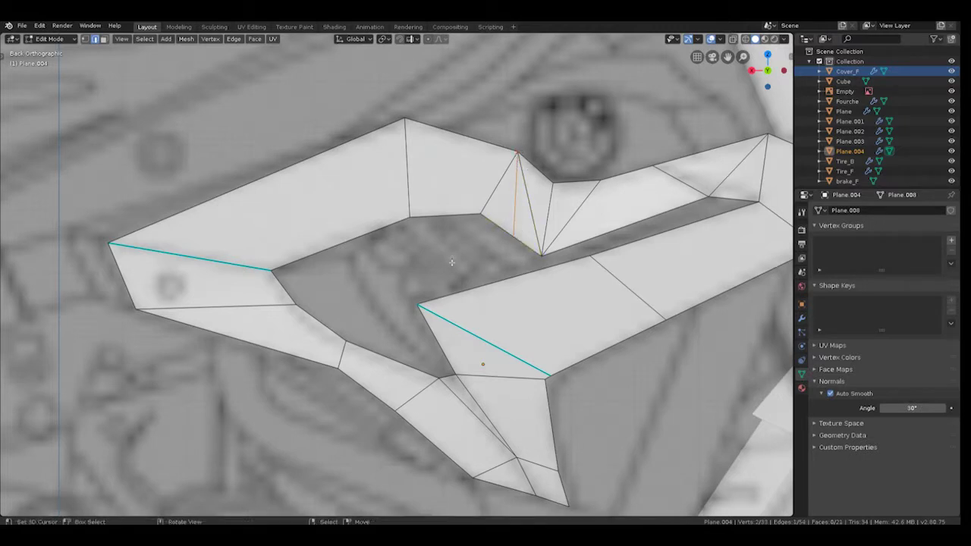
Extrude the opening's lower edge into a shard and adjust its tip.
left_click(384, 347)
key("e")
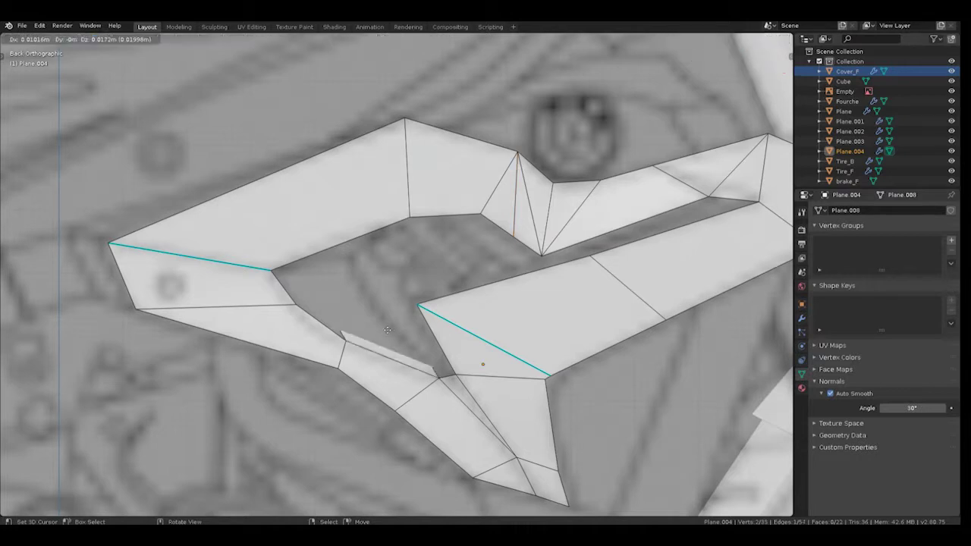
left_click(403, 305)
key("g")
key("z")
left_click(439, 303)
key("ctrl+z")
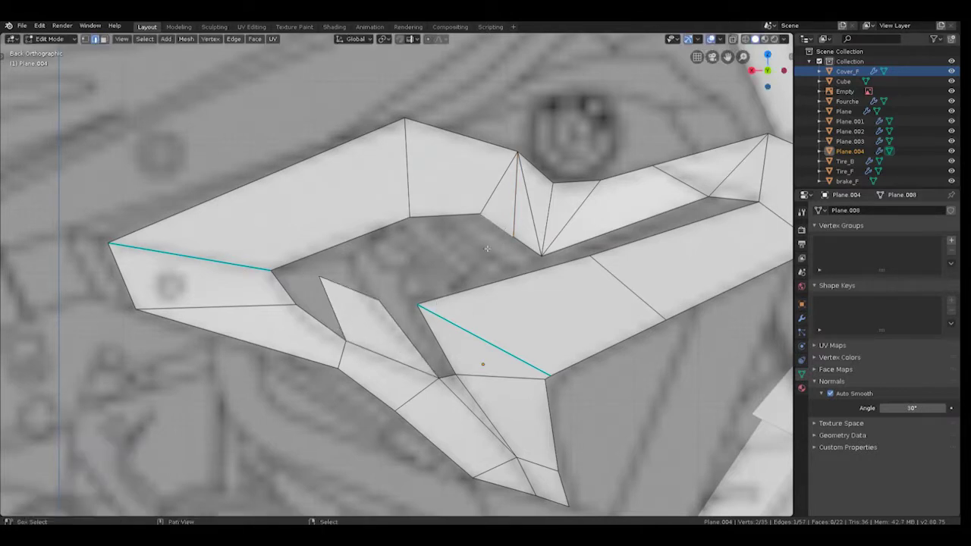
key("ctrl+z")
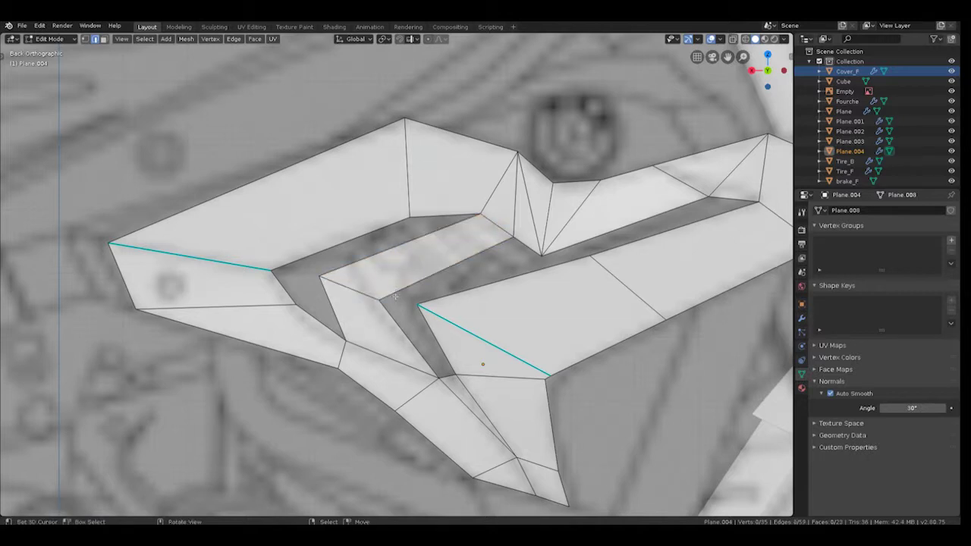
Merge the two vertices near the tip at the last selected vertex.
left_click(85, 39)
left_click_drag(504, 217, 550, 262)
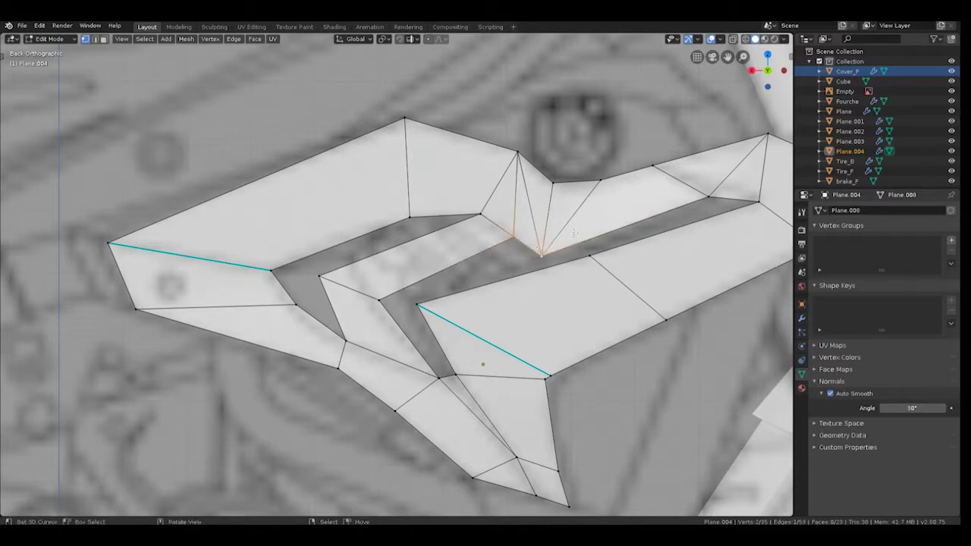
key("m")
left_click(574, 235)
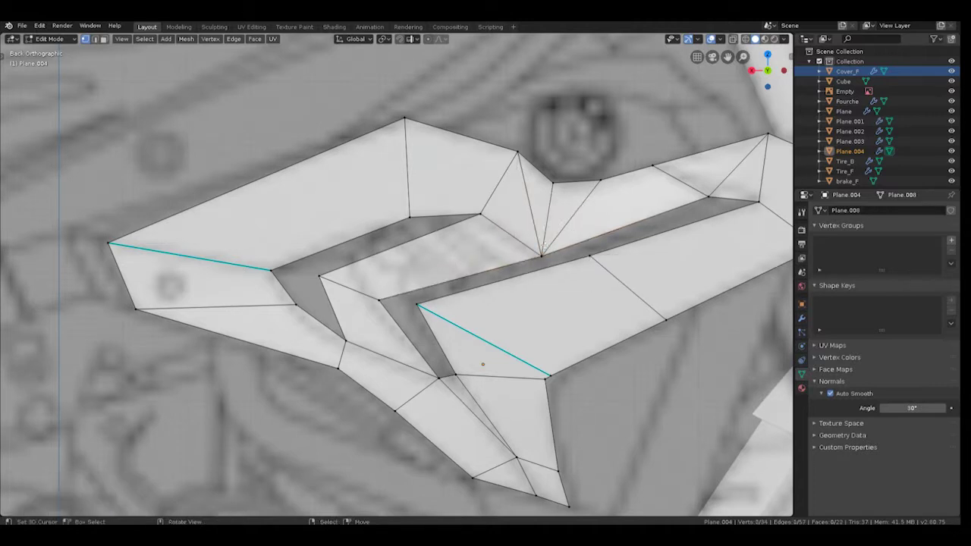
Move the slot corner, merged tip and slot-edge vertices so the two slots taper.
left_click(379, 300)
key("g")
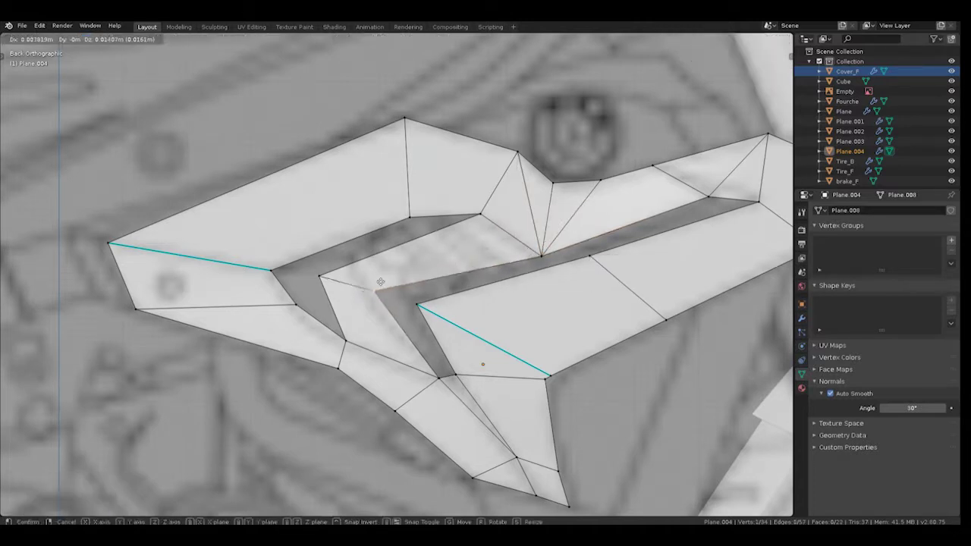
left_click(385, 270)
left_click(542, 255, "shift")
key("g")
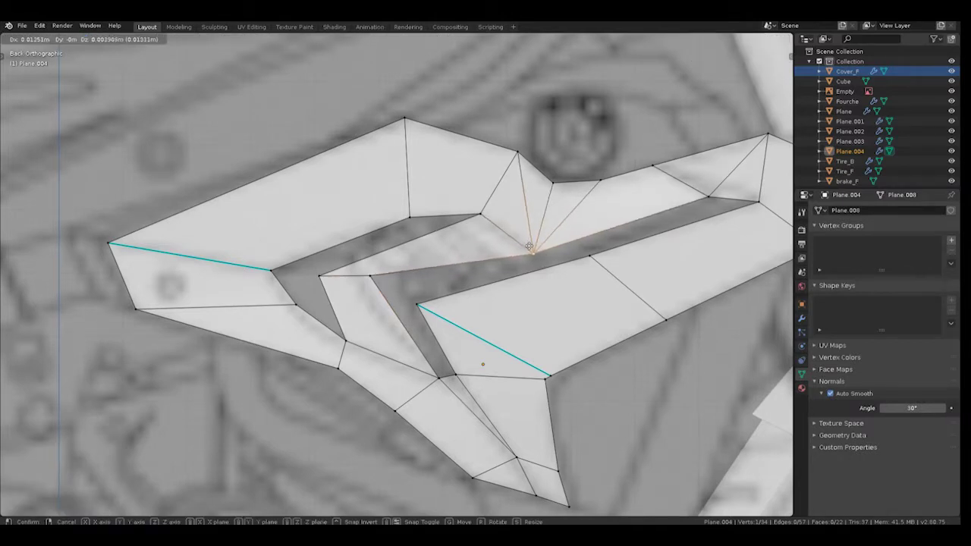
left_click(527, 238)
key("g")
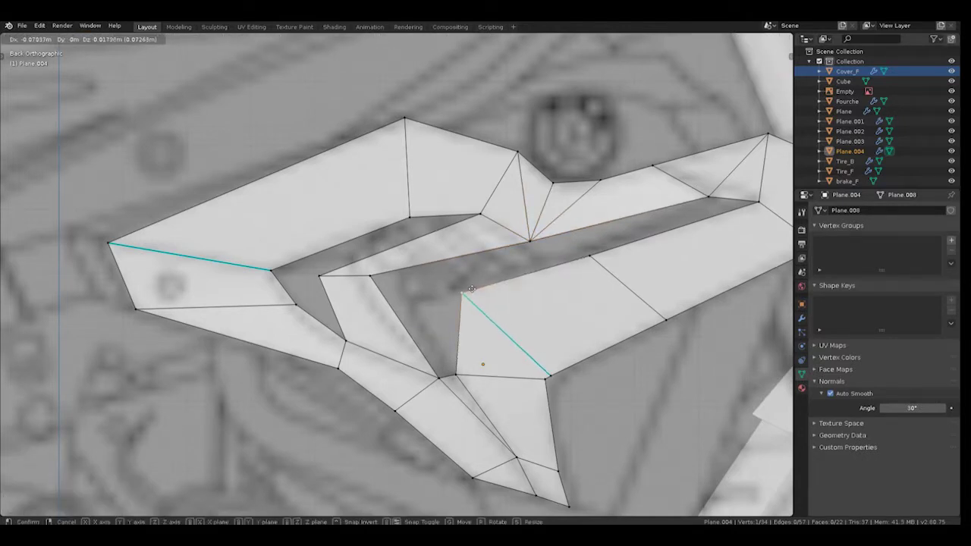
left_click(470, 292)
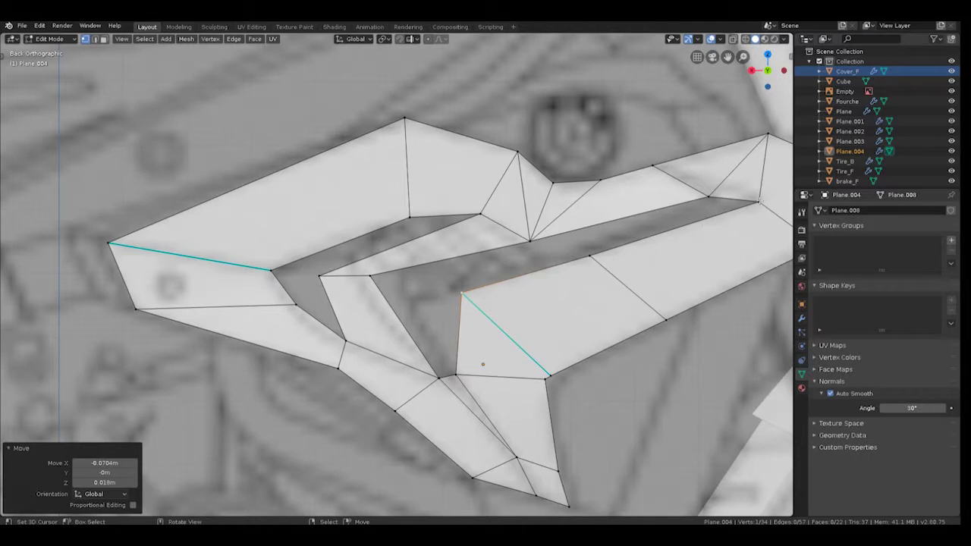
Move and slightly rotate the vertex at the panel's right end.
left_click(759, 201)
key("g")
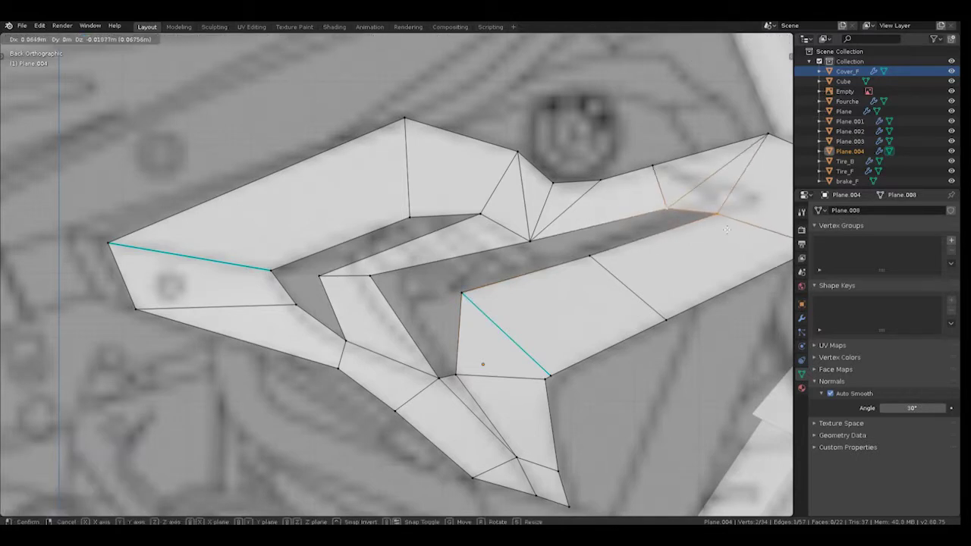
left_click(725, 229)
key("r")
left_click(716, 235)
key("g")
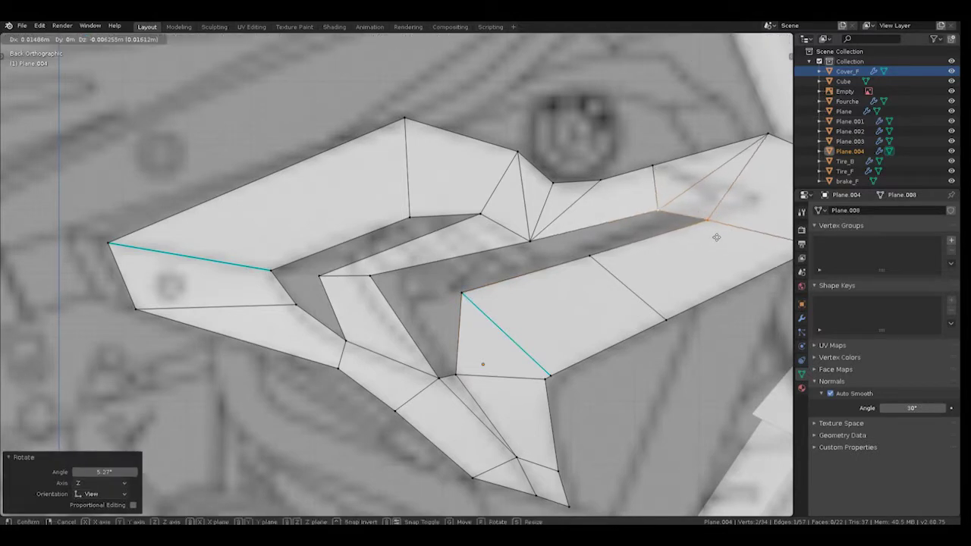
left_click(715, 237)
Align the vertices near the right tip and the upper right corner with the blueprint.
scroll(682, 250, "down", 2)
scroll(640, 269, "down", 1)
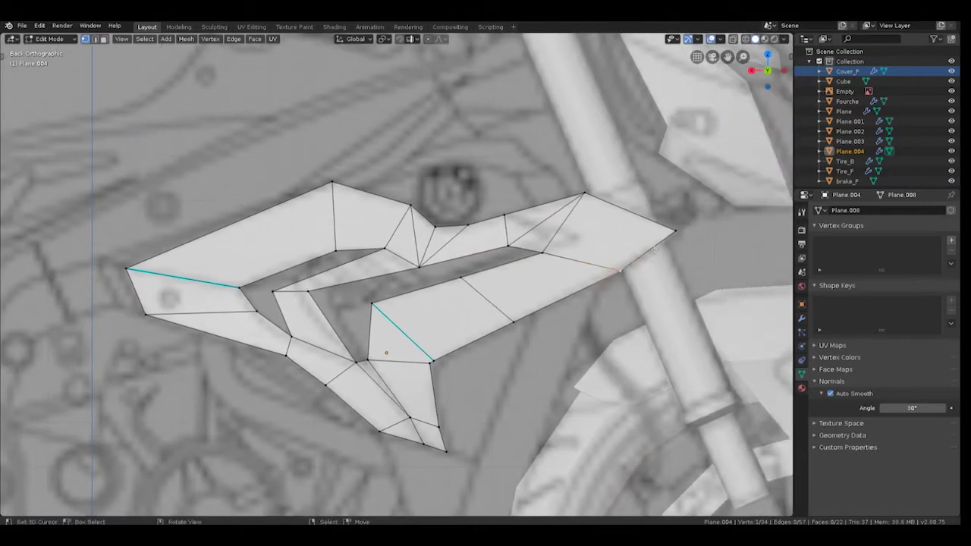
left_click(674, 230)
key("g")
left_click(621, 261)
left_click(621, 262)
key("g")
left_click(610, 262)
left_click(579, 196)
key("g")
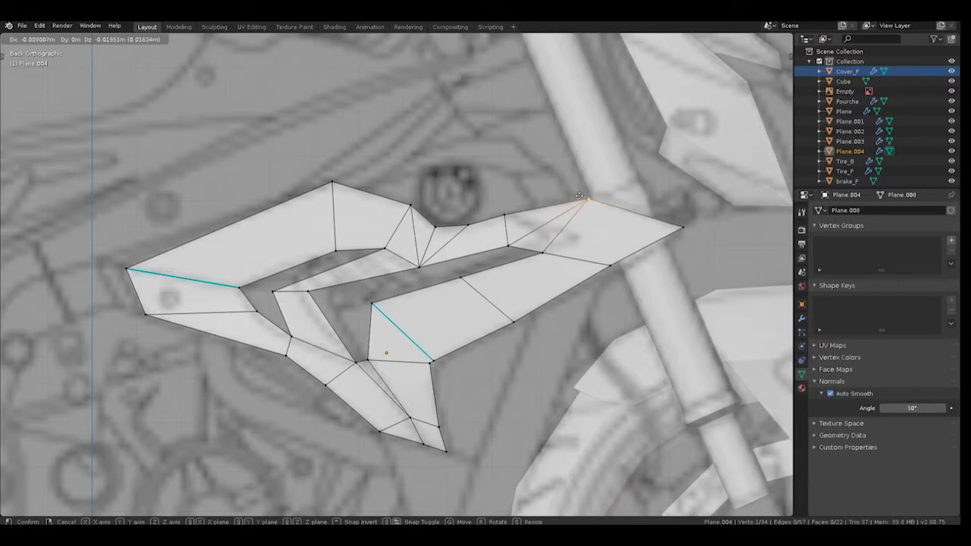
left_click(588, 203)
Reshape the inner slot vertices, moving the upper-left one toward the panel's inner corner.
left_click(311, 293)
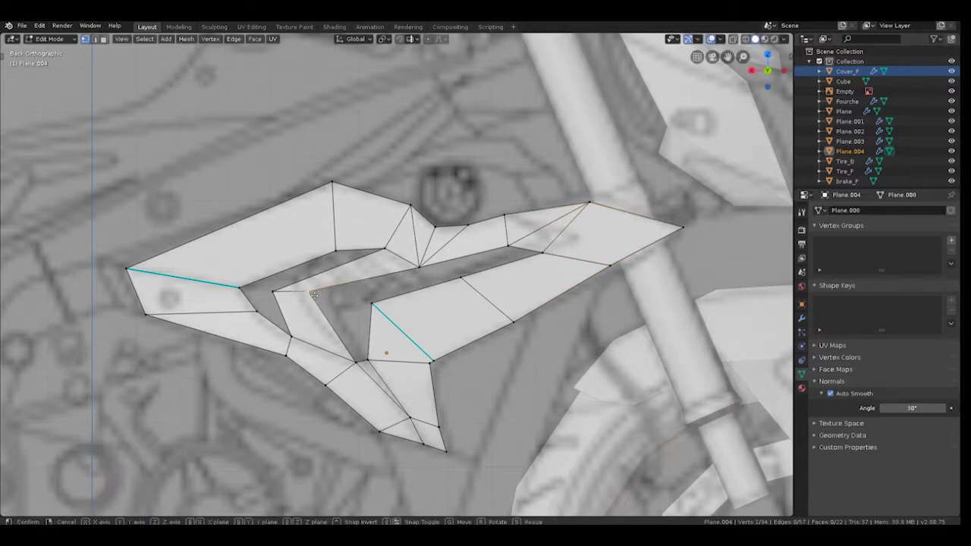
key("g")
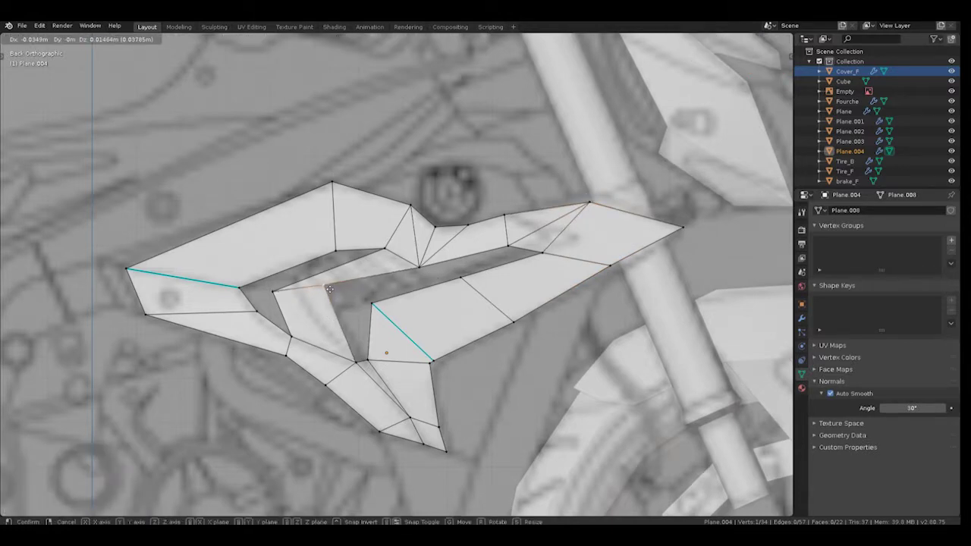
left_click(329, 289)
left_click(275, 292)
key("g")
left_click(281, 279)
left_click(241, 286)
key("g")
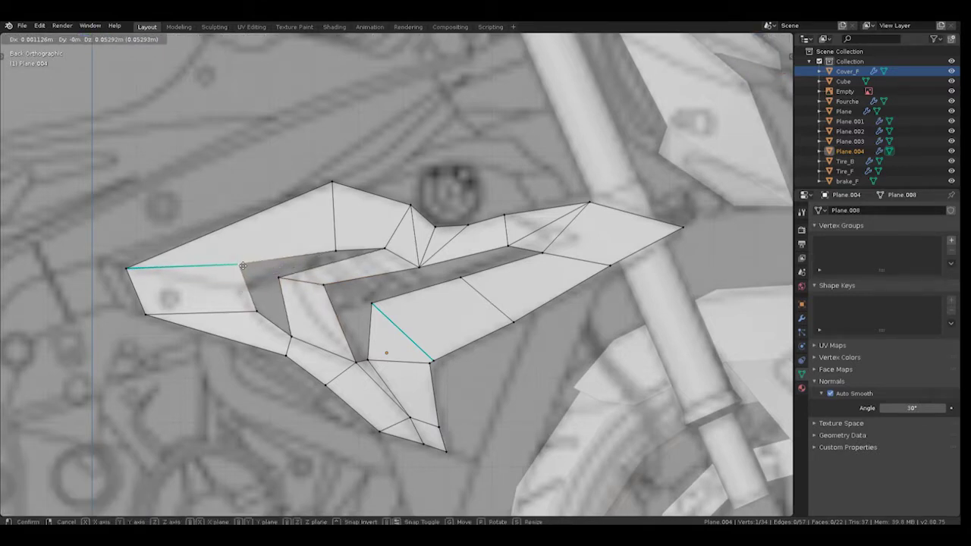
left_click(240, 292)
left_click(280, 278)
left_click(323, 283, "shift")
key("g")
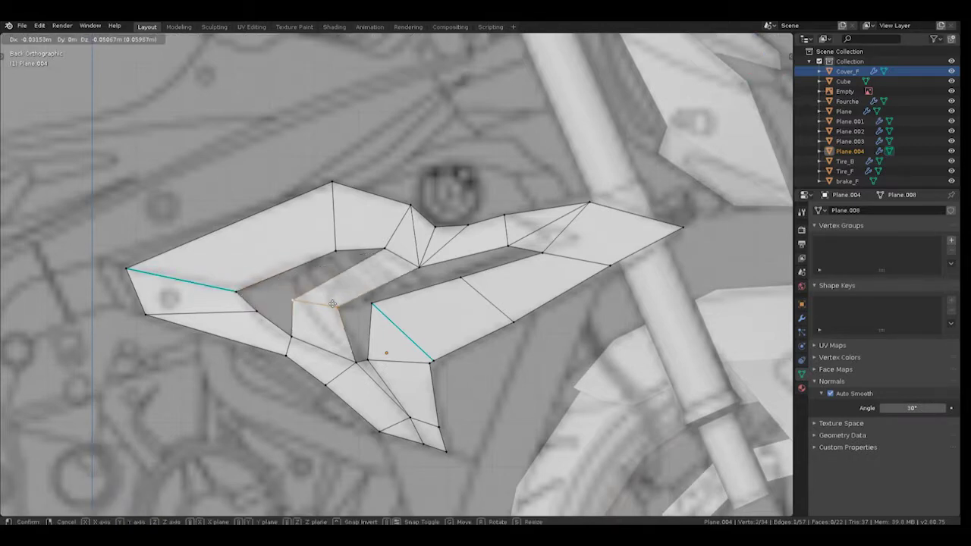
Delete the selected inner cut-out vertices and shift the remaining inner vertex left.
right_click(335, 299)
key("x")
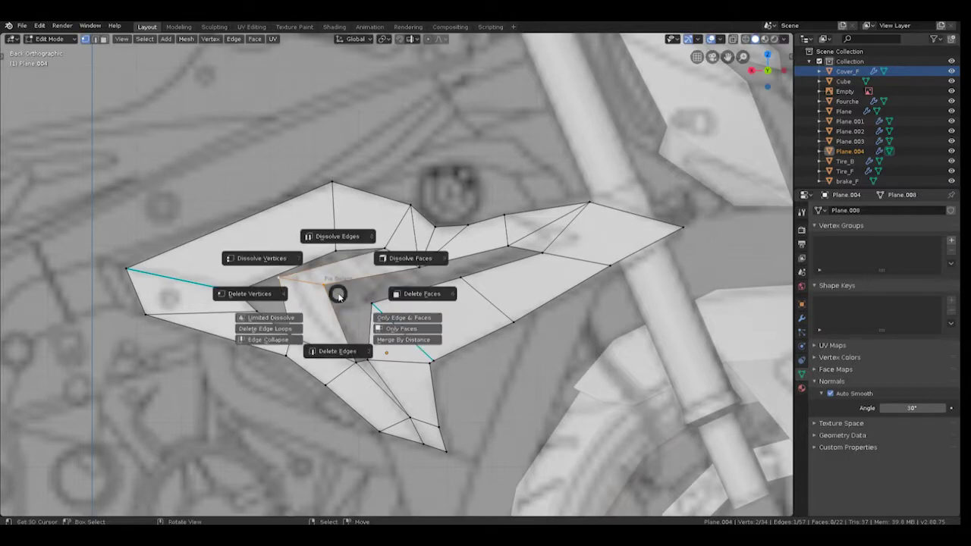
right_click(340, 296)
key("x")
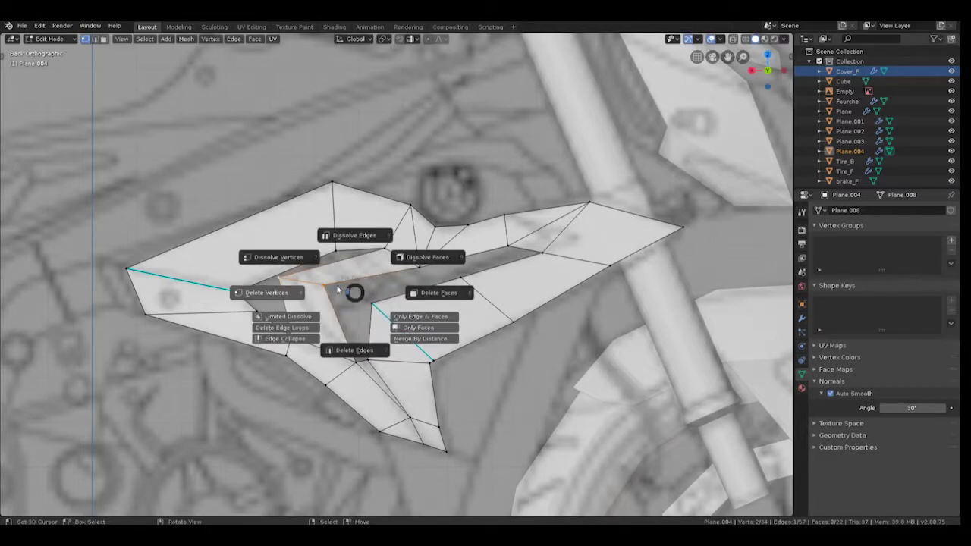
left_click(277, 291)
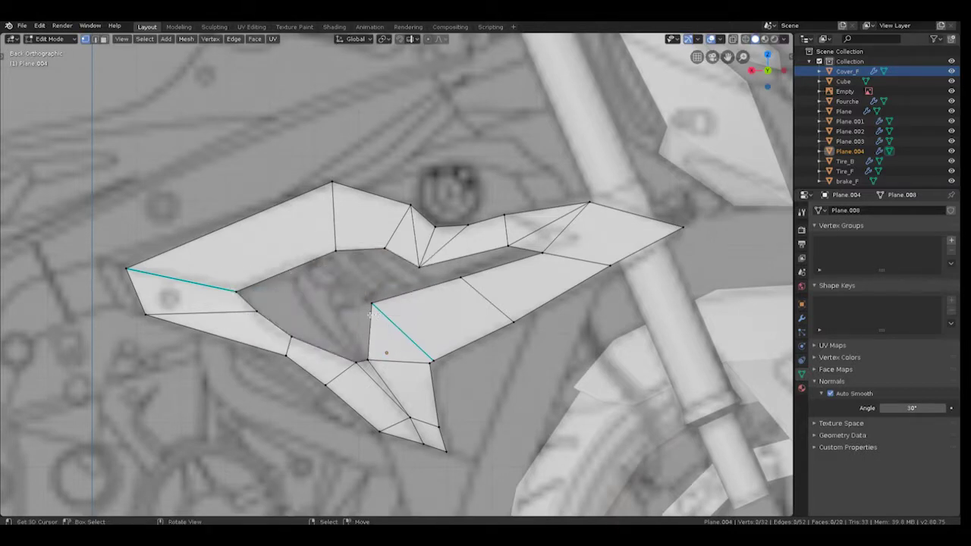
left_click_drag(374, 304, 334, 305)
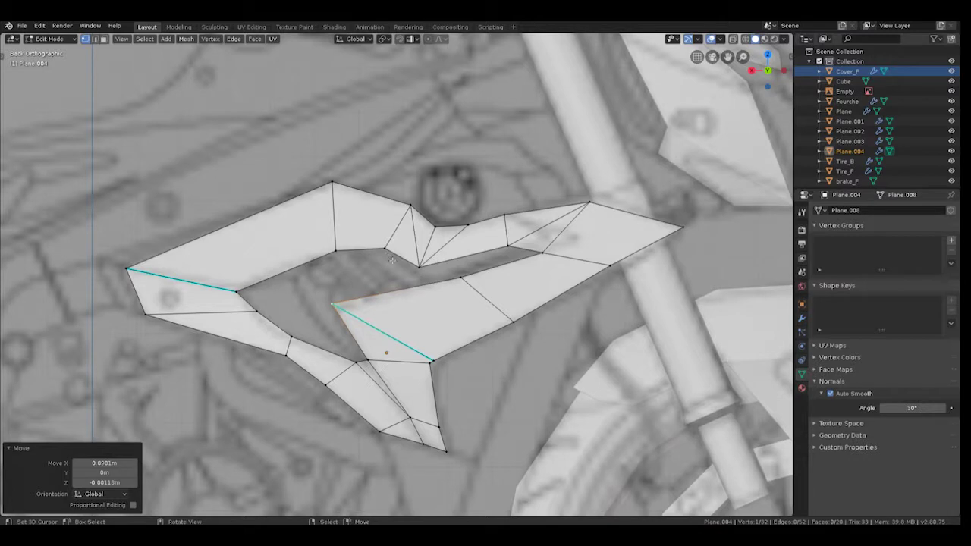
Extrude a new vertex and place it at the opening's upper right corner.
key("e")
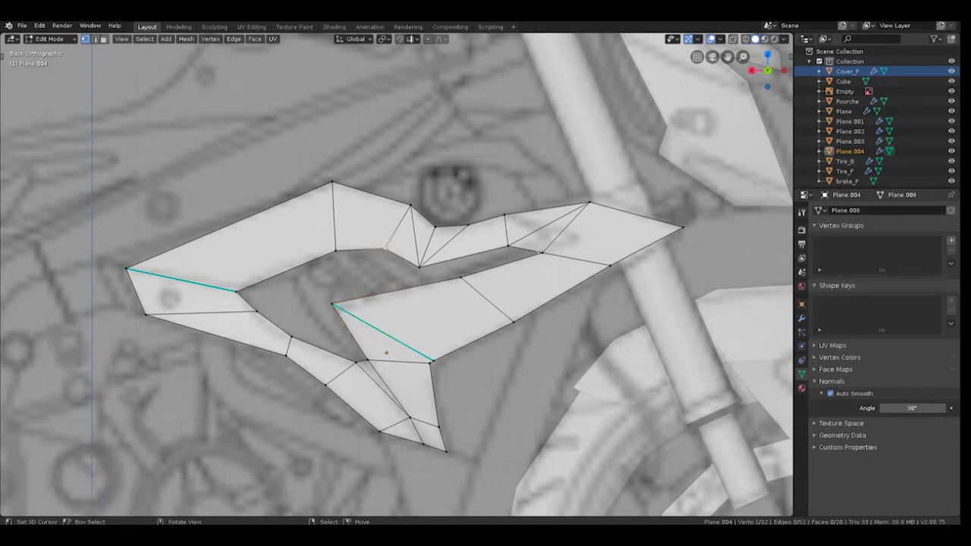
left_click(589, 235)
key("g")
left_click(542, 233)
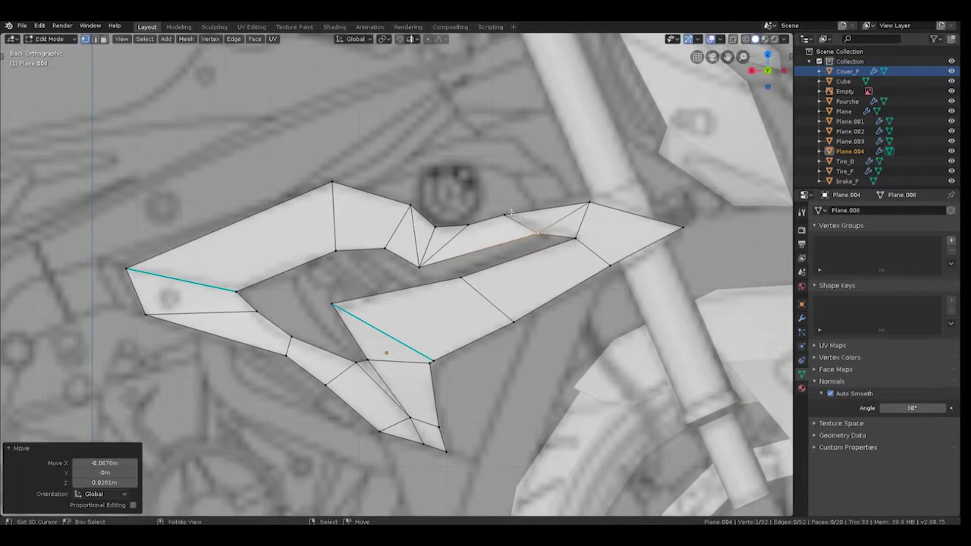
key("g")
left_click(516, 209)
key("g")
left_click(423, 319)
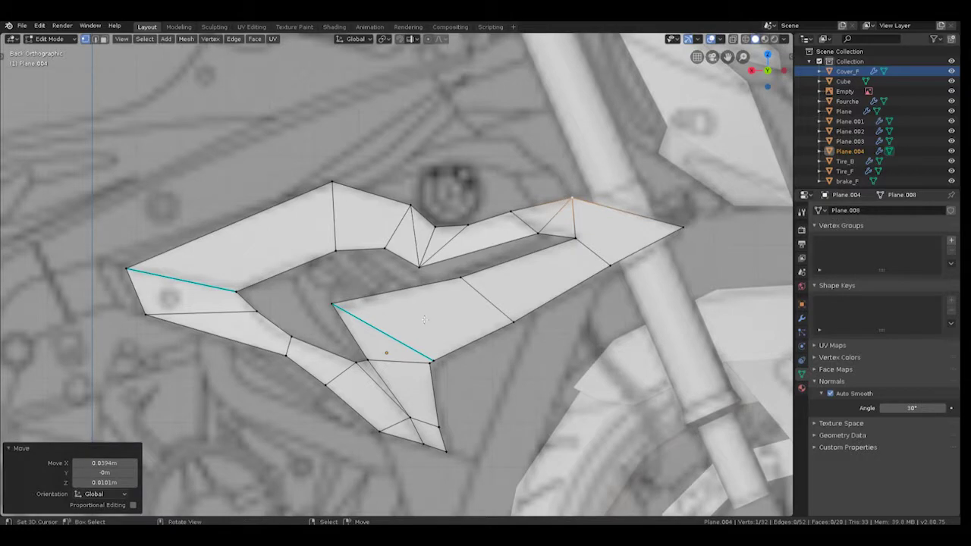
Reposition the inner corner vertex and the vertices along the opening's upper edge.
left_click(333, 305)
key("g")
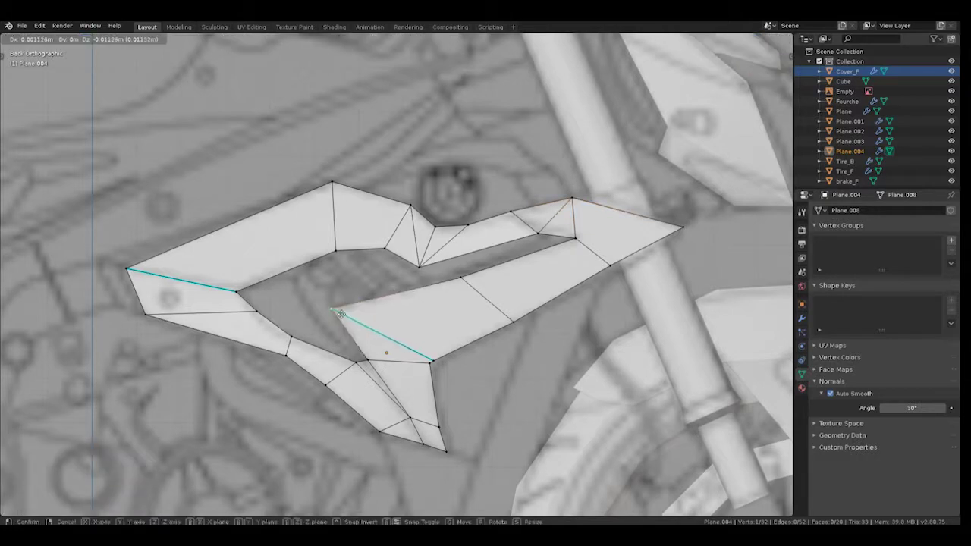
left_click(349, 316)
left_click(460, 278)
key("g")
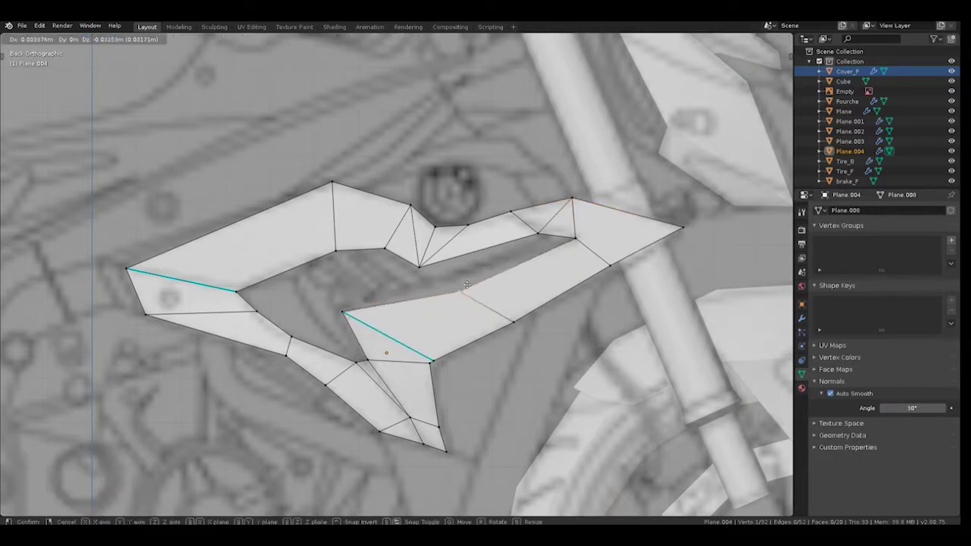
left_click(462, 278)
key("z")
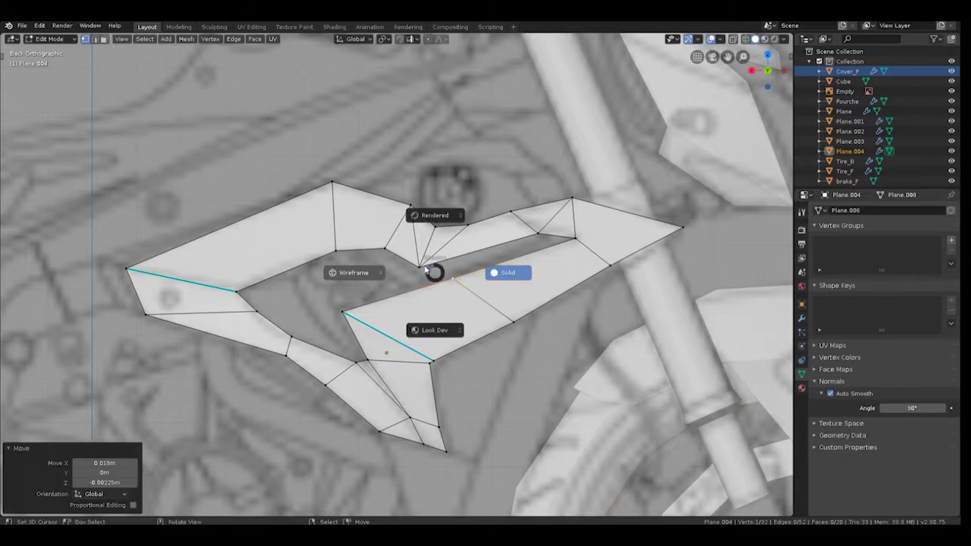
left_click(418, 267)
key("g")
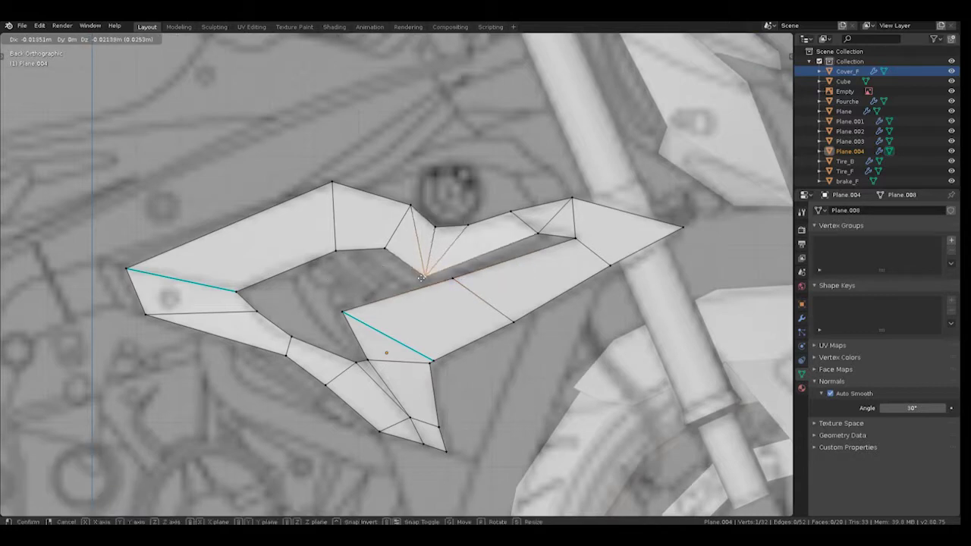
left_click(419, 268)
Adjust the lower inner vertices of the panel, leaving the lower-left one in place.
left_click(329, 278)
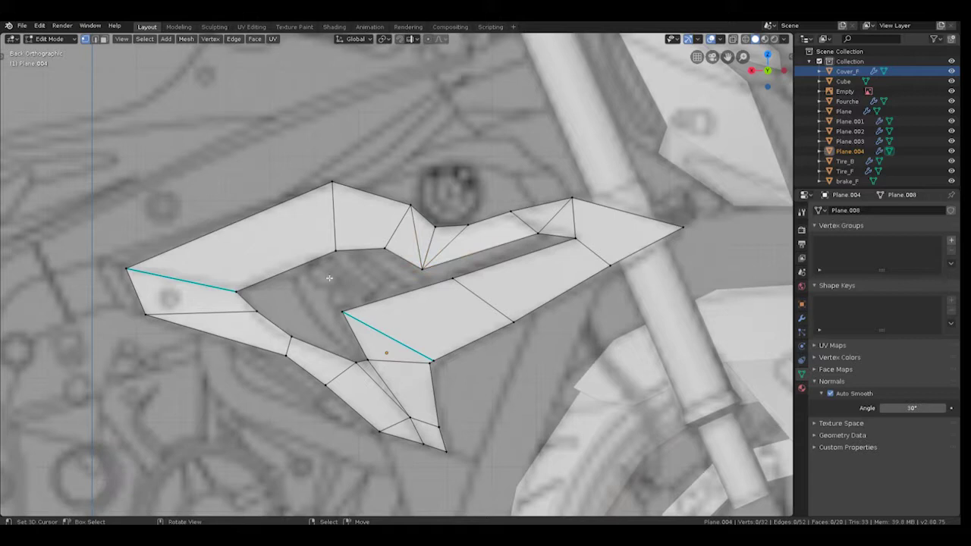
left_click(295, 339)
key("g")
left_click(318, 326)
key("g")
left_click(296, 298)
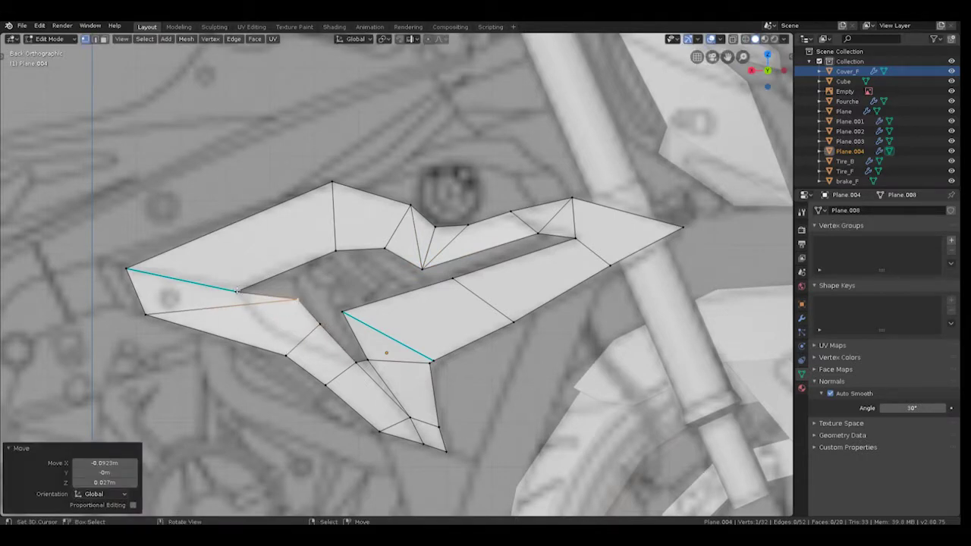
left_click(236, 290)
key("g")
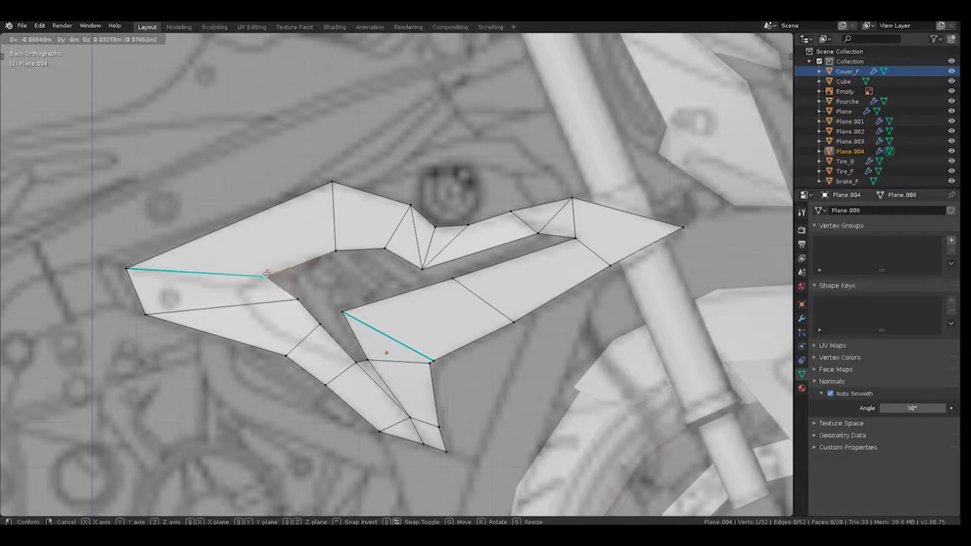
right_click(273, 269)
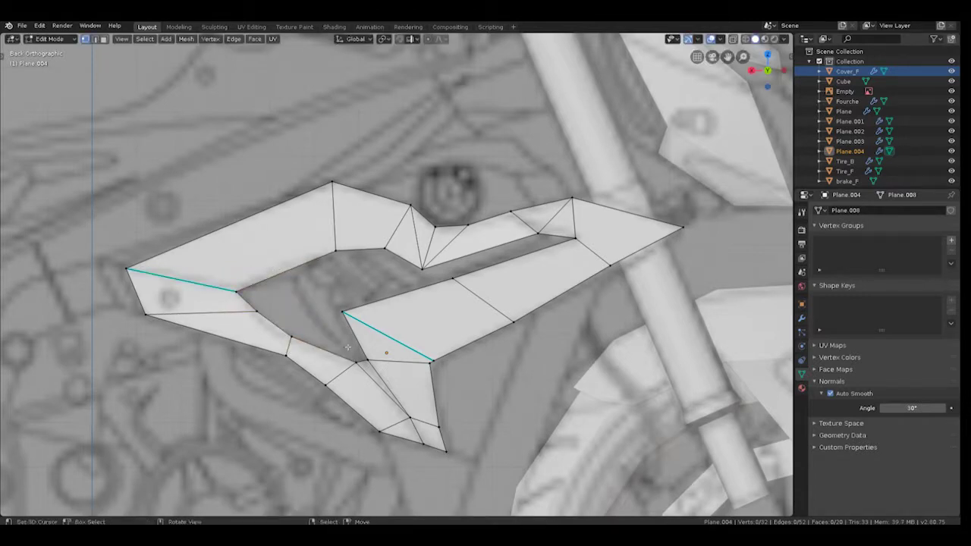
Return to Object Mode and orbit to view the bike from the front.
key("ctrl+Tab")
left_click(325, 336)
scroll(325, 337, "down", 5)
mouse_move(325, 336)
middle_mouse_down()
mouse_move(490, 382)
mouse_move(396, 381)
mouse_move(368, 354)
mouse_move(419, 335)
middle_mouse_up()
left_click(327, 336)
middle_click_drag(326, 336, 316, 303)
Save s1000r.blend, then in right view slightly enlarge Plane.003 and lower it along Z.
key("ctrl+s")
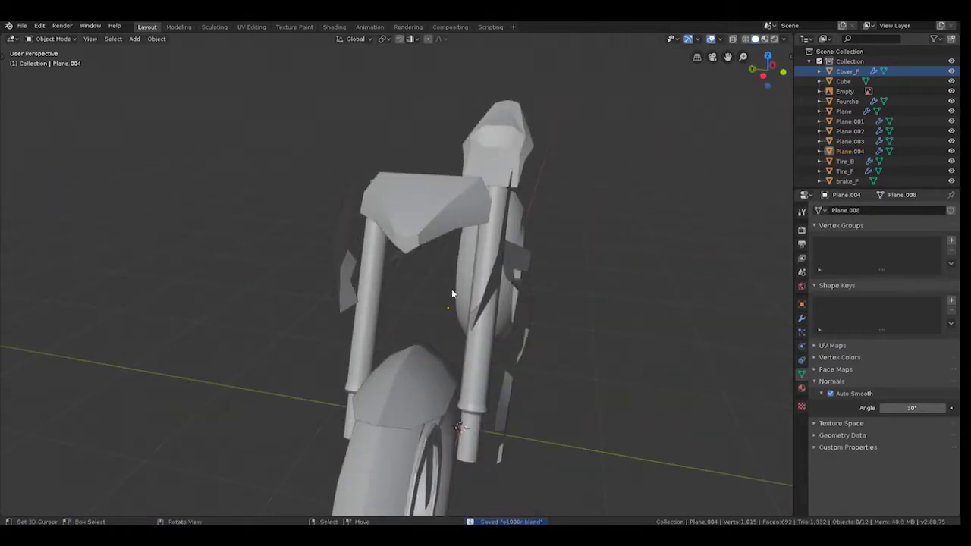
key("KP_1")
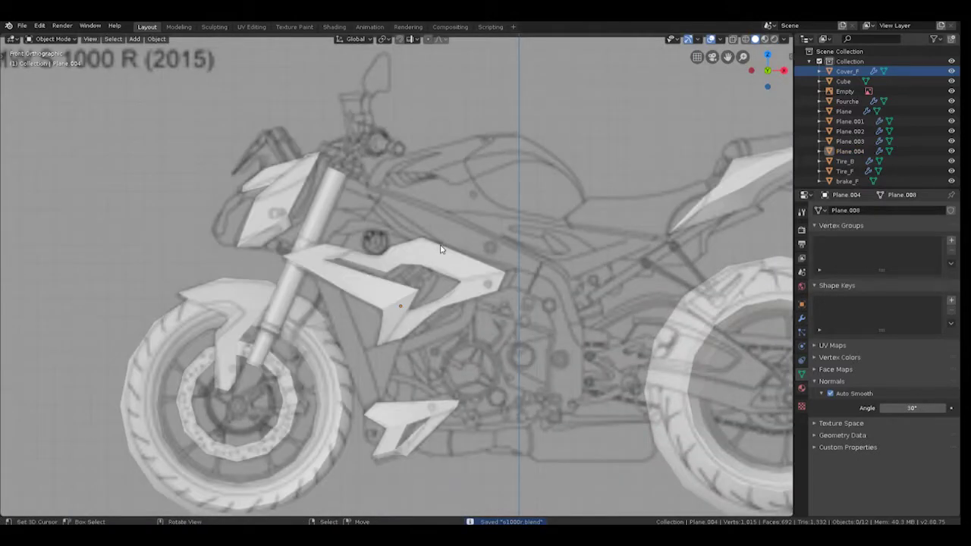
key("KP_3")
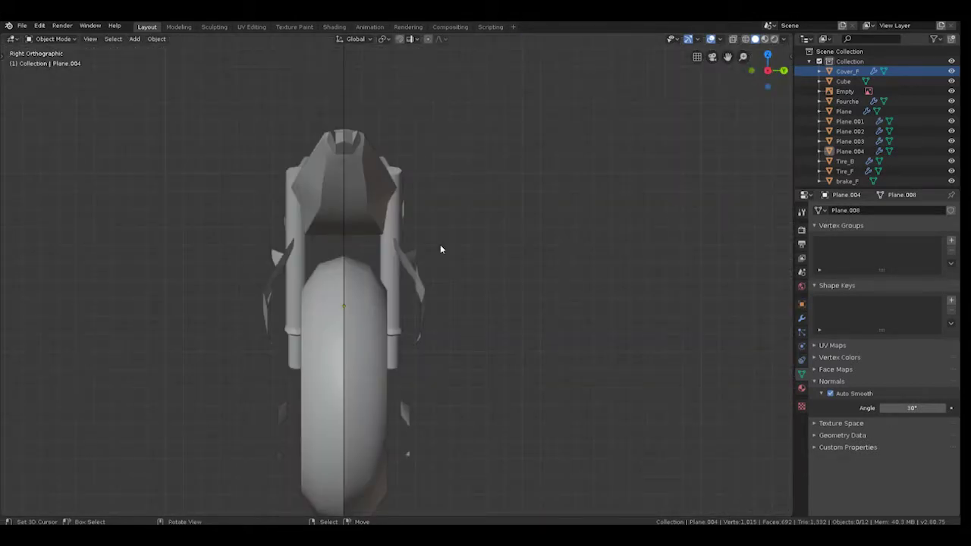
key("s")
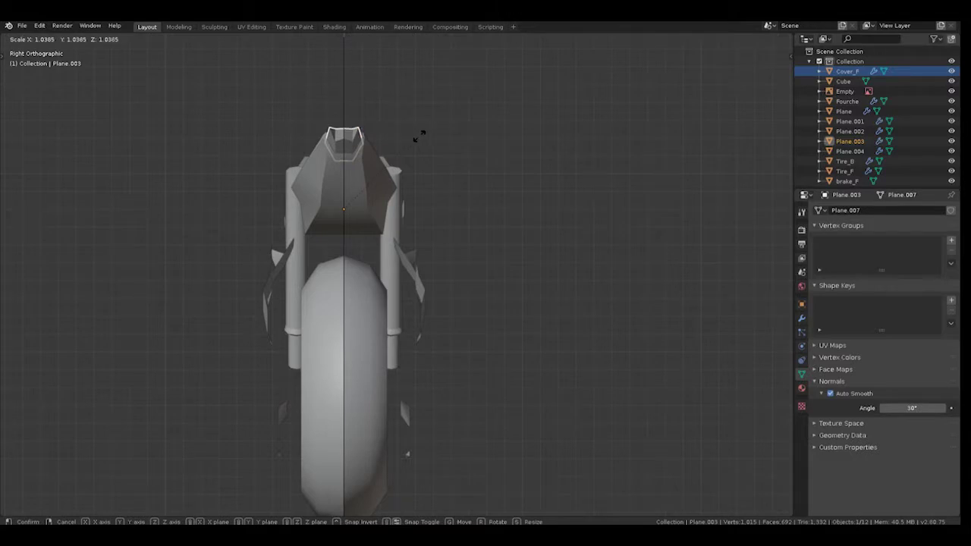
left_click(417, 141)
key("g")
key("z")
left_click(405, 145)
Orbit around the bike to check the adjusted tail piece from several angles.
mouse_move(404, 146)
middle_mouse_down()
mouse_move(469, 184)
mouse_move(559, 191)
middle_mouse_up()
scroll(412, 260, "down", 3)
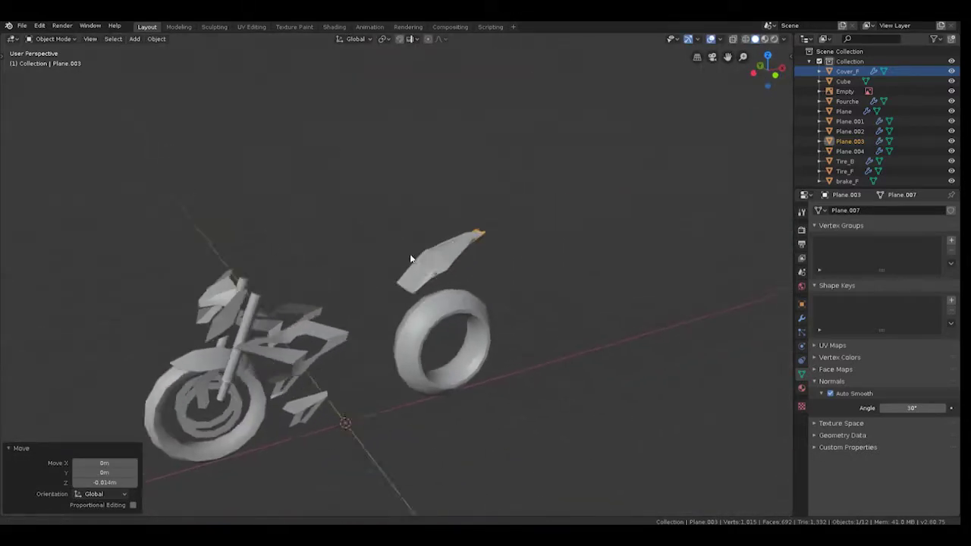
scroll(416, 273, "up", 5)
scroll(407, 256, "up", 1)
mouse_move(407, 257)
middle_mouse_down()
mouse_move(403, 297)
mouse_move(433, 255)
mouse_move(464, 266)
mouse_move(373, 243)
mouse_move(355, 221)
middle_mouse_up()
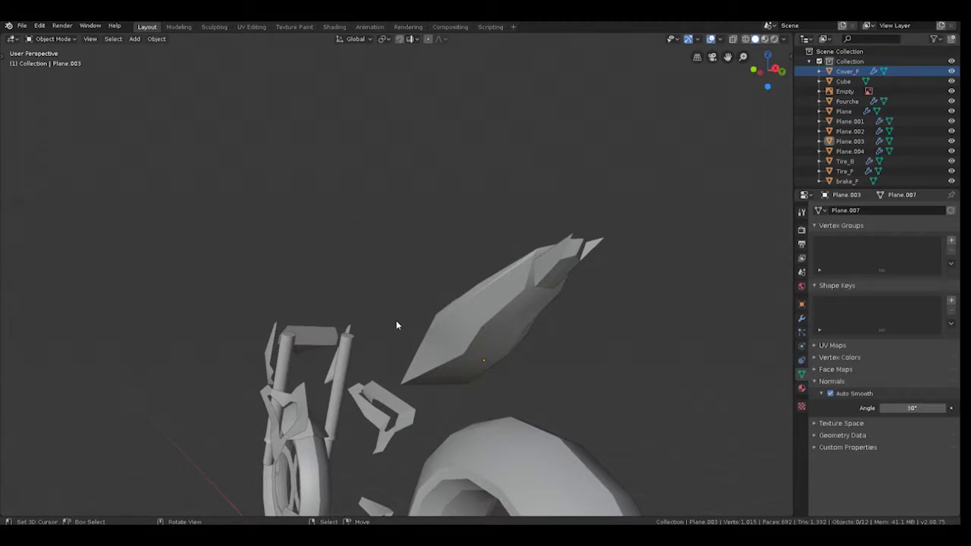
mouse_move(569, 334)
middle_mouse_down()
mouse_move(542, 353)
mouse_move(482, 360)
mouse_move(500, 132)
mouse_move(531, 230)
mouse_move(675, 232)
middle_mouse_up()
Return to front orthographic view, pan to the rear wheel, and deselect everything.
key("KP_1")
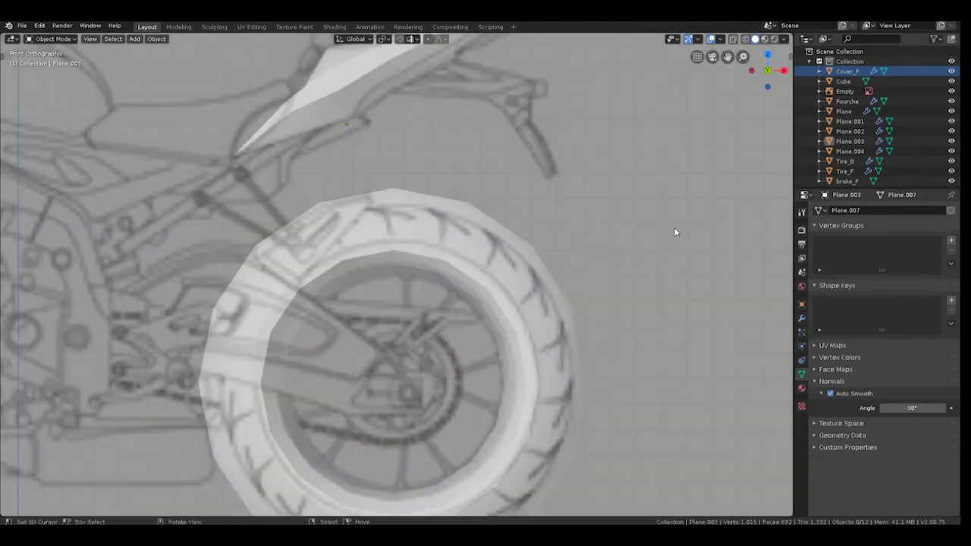
key("a")
middle_click_drag(552, 309, 486, 260, "shift")
mouse_move(518, 414)
middle_mouse_down("shift")
mouse_move(557, 210)
mouse_move(490, 210)
mouse_move(195, 403)
mouse_move(433, 279)
middle_mouse_up("shift")
key("alt+a")
scroll(389, 331, "down", 4)
scroll(541, 266, "down", 1)
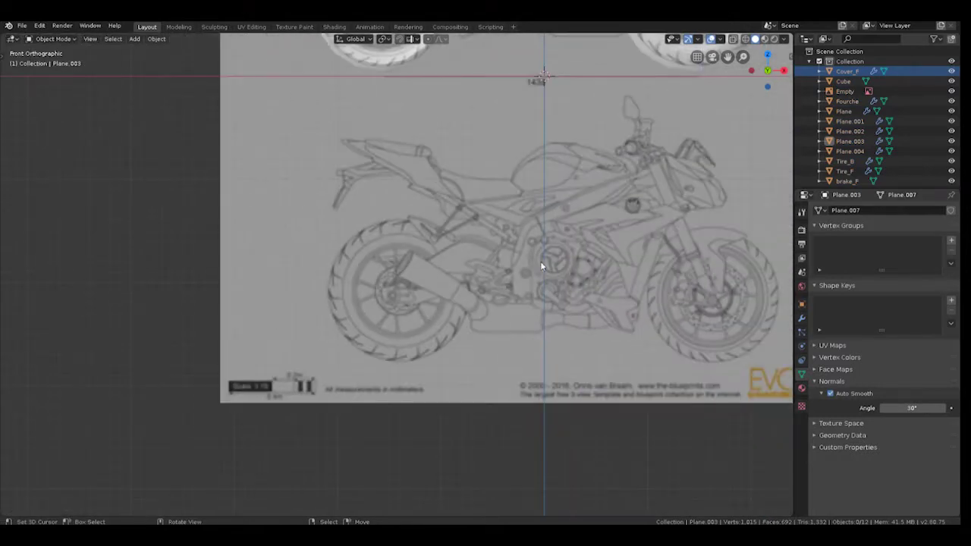
scroll(385, 297, "up", 5)
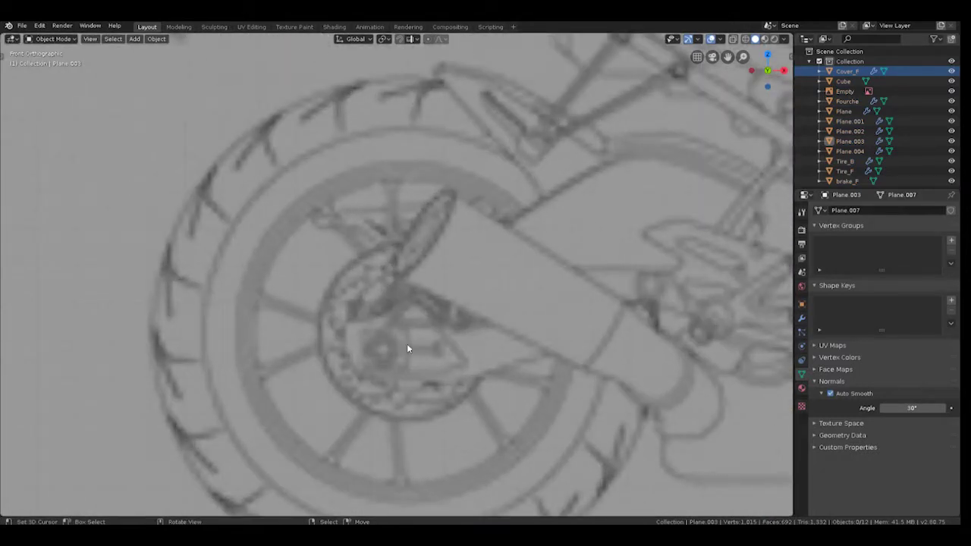
Add a 12-vertex circle at the rear hub with X rotation 90° and Fill Type Nothing.
key("shift+a")
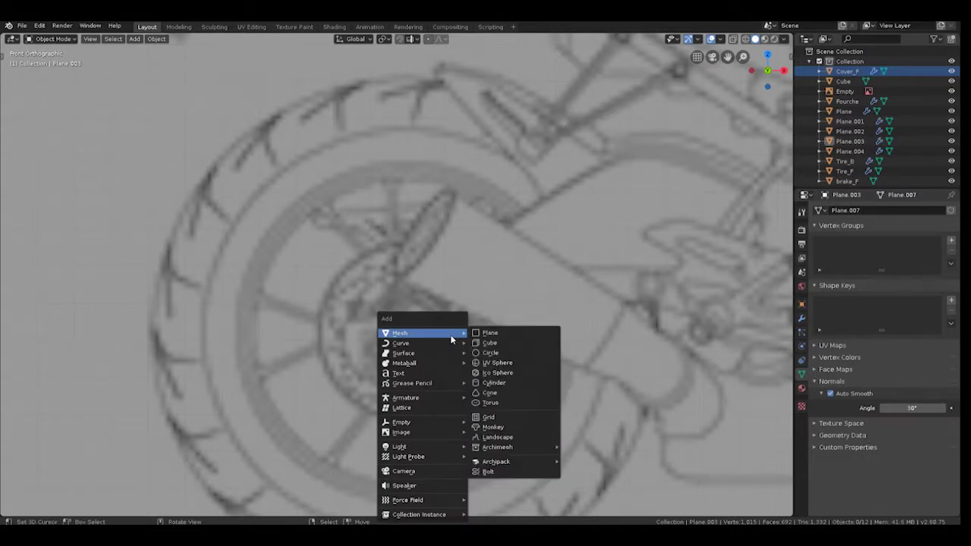
left_click(489, 352)
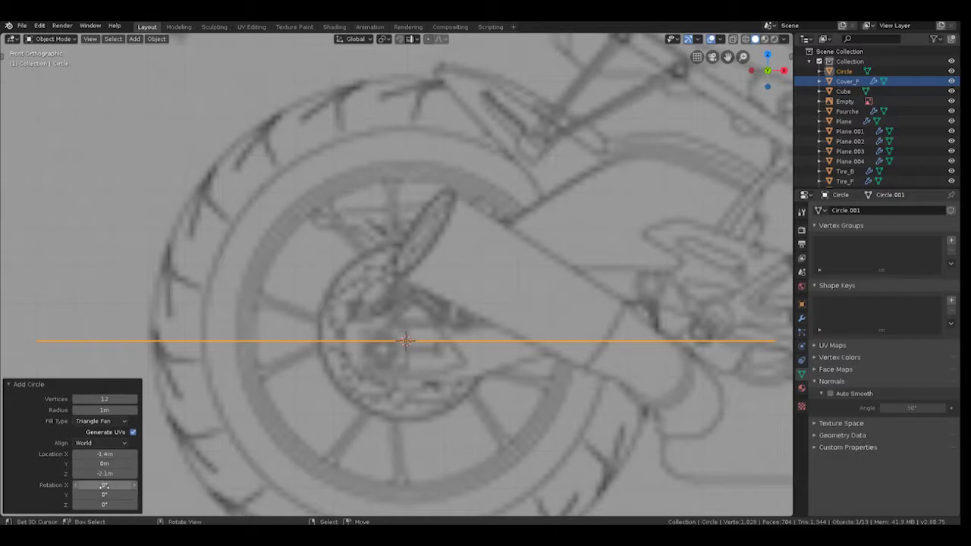
left_click(104, 484)
type("90")
key("Return")
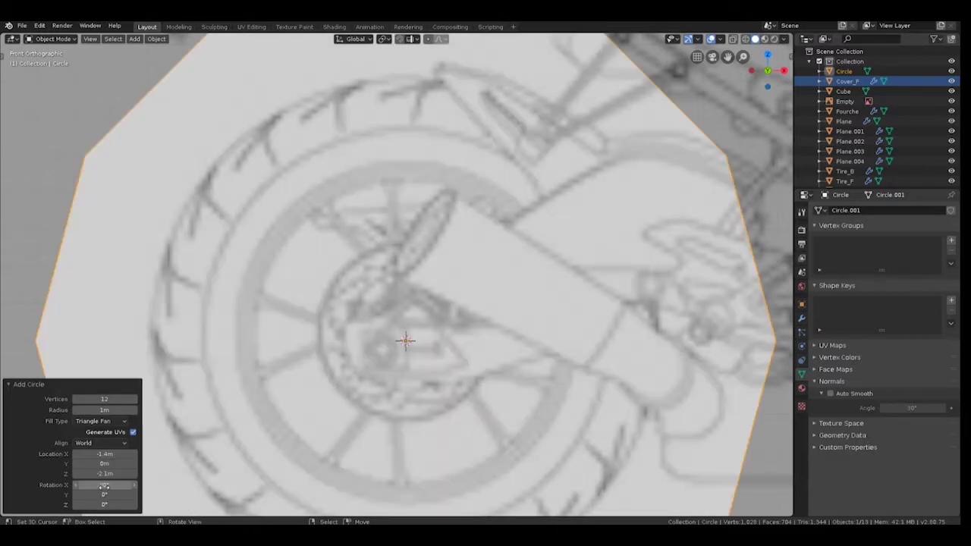
key("KP_Decimal")
left_click(110, 427)
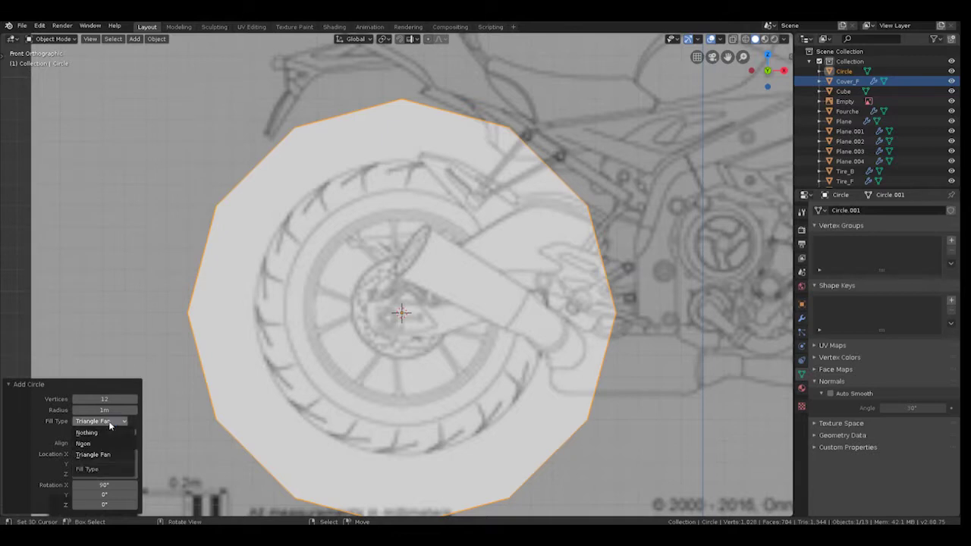
left_click(117, 429)
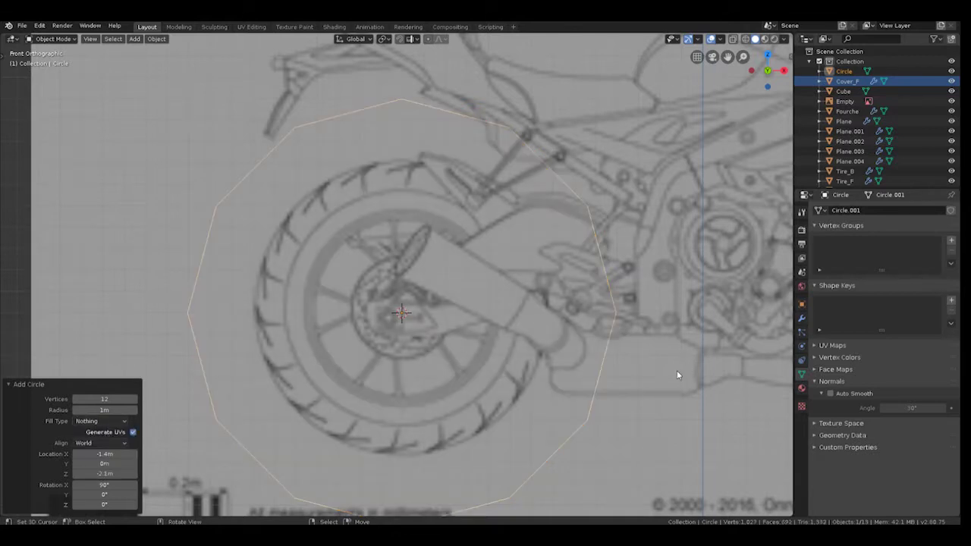
Scale the circle to 0.241, raise it 0.029 m, and open the Add Modifier list.
key("s")
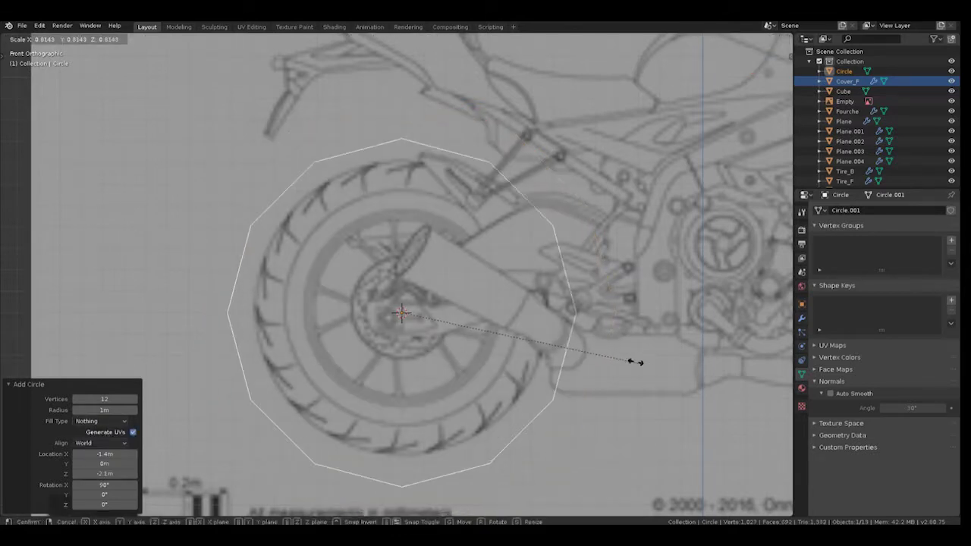
left_click(472, 326)
scroll(468, 334, "up", 3)
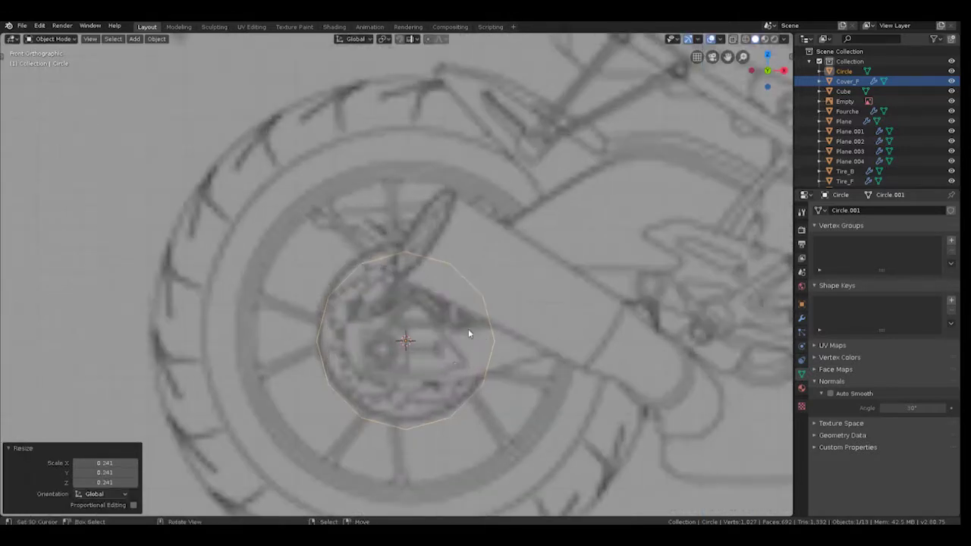
key("g")
key("z")
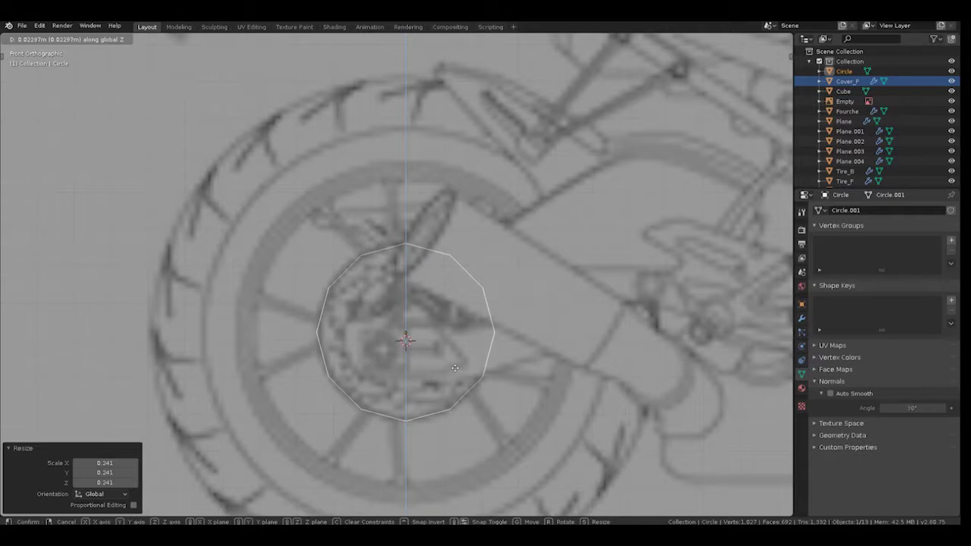
left_click(454, 367)
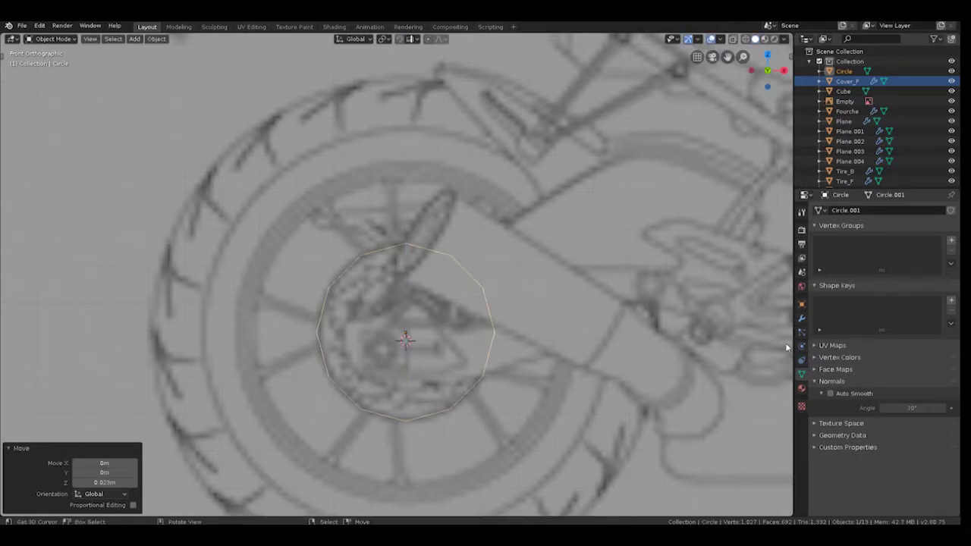
left_click(800, 318)
left_click(866, 211)
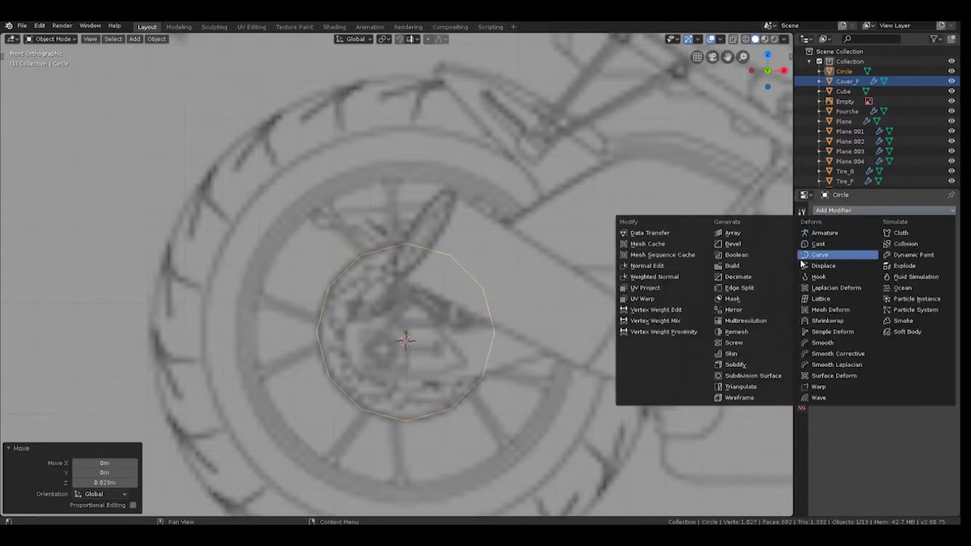
Add a Solidify modifier, then in Edit Mode extrude the circle inward into a flat ring band.
left_click(733, 364)
middle_click_drag(699, 365, 493, 331)
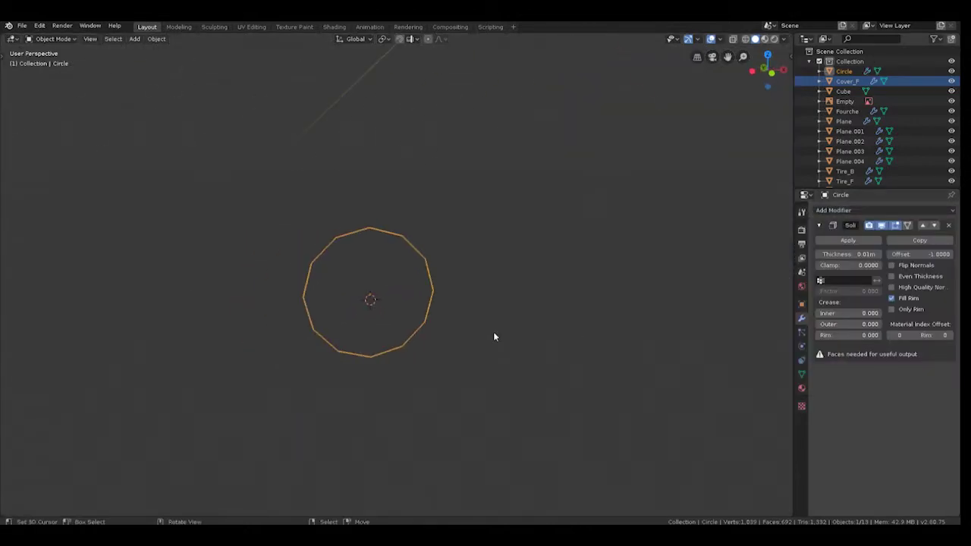
key("KP_1")
key("ctrl+Tab")
left_click(548, 208)
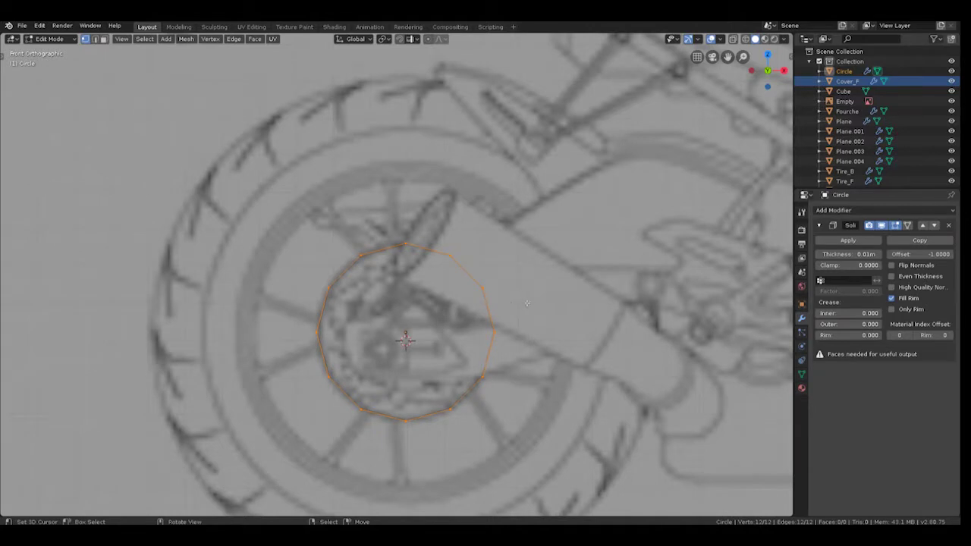
key("e")
right_click(629, 309)
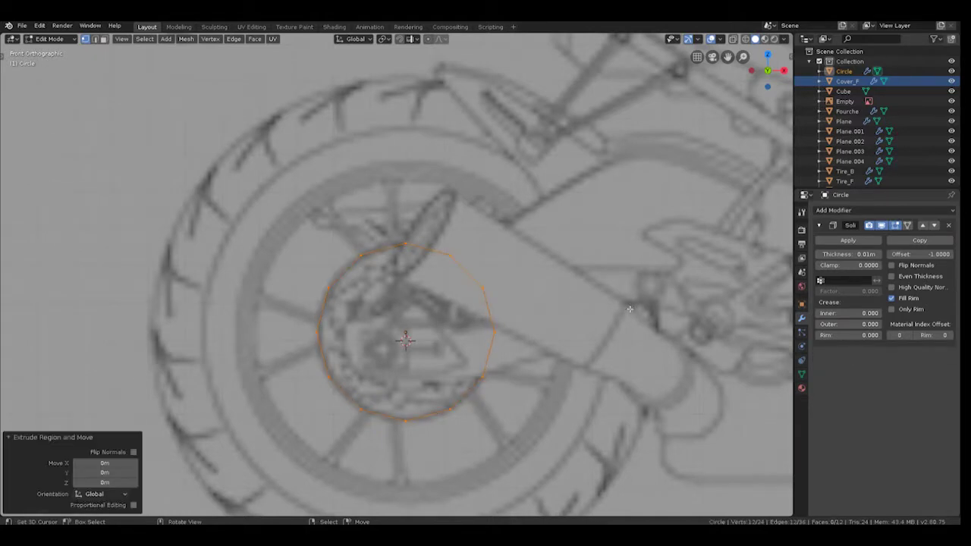
key("s")
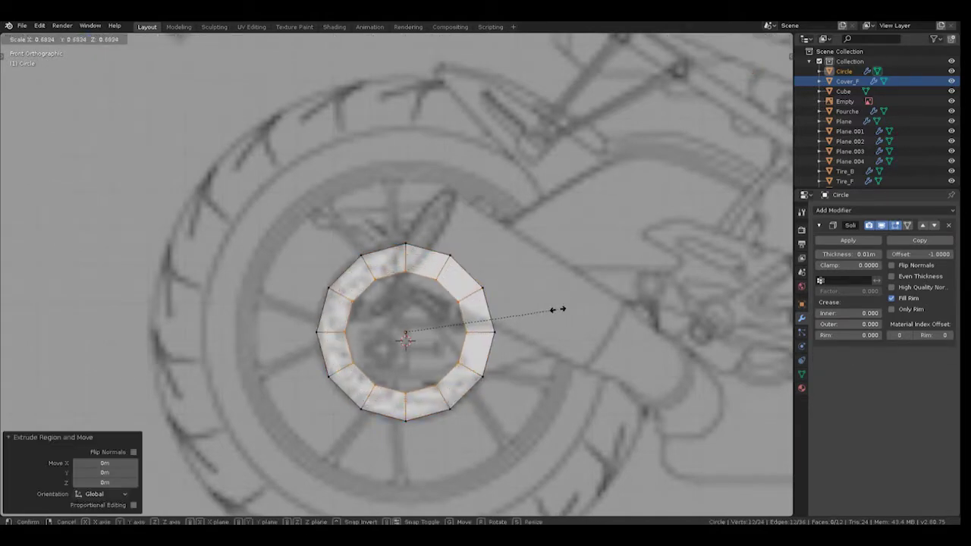
left_click(549, 310)
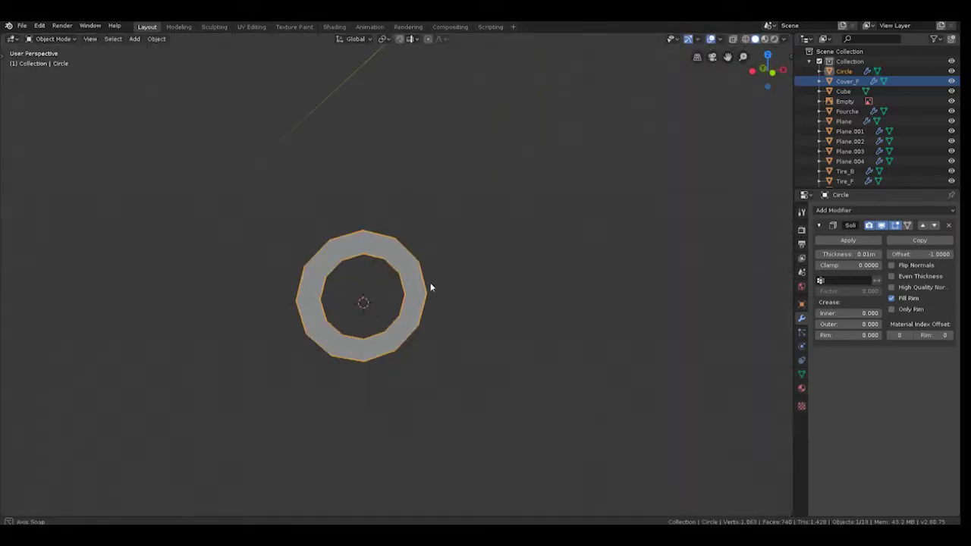
Set the Solidify thickness to 0.02 m and view the ring edge-on and face-on.
middle_click_drag(429, 287, 529, 292)
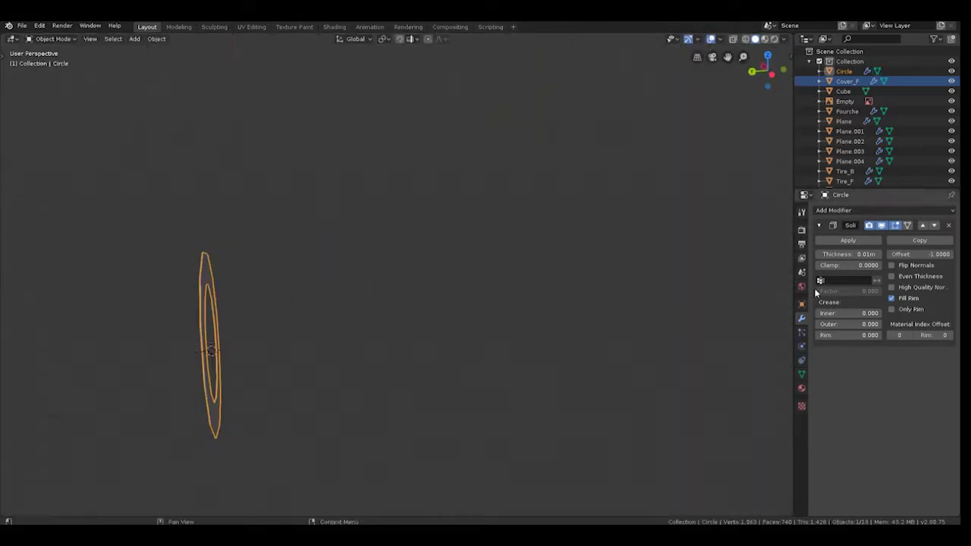
left_click(842, 254)
left_click(422, 336)
mouse_move(422, 336)
middle_mouse_down()
mouse_move(309, 372)
mouse_move(402, 376)
mouse_move(657, 331)
middle_mouse_up()
left_click(842, 254)
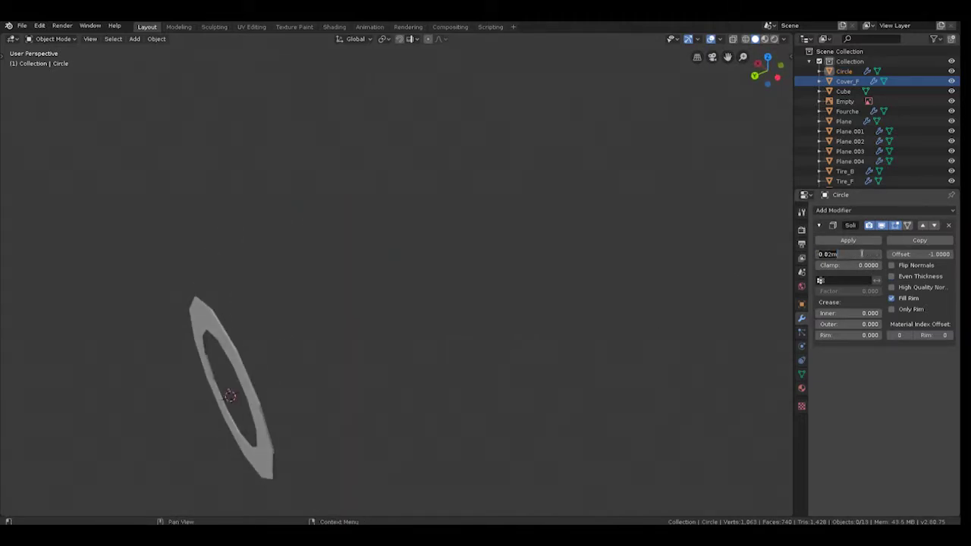
Change the Solidify thickness to 0.03 m and orbit around the motorcycle.
type("3")
key("Return")
middle_click_drag(450, 309, 370, 337)
scroll(371, 289, "down", 3)
key("a")
middle_click_drag(372, 288, 435, 262)
scroll(526, 276, "up", 4)
middle_click_drag(526, 275, 369, 282)
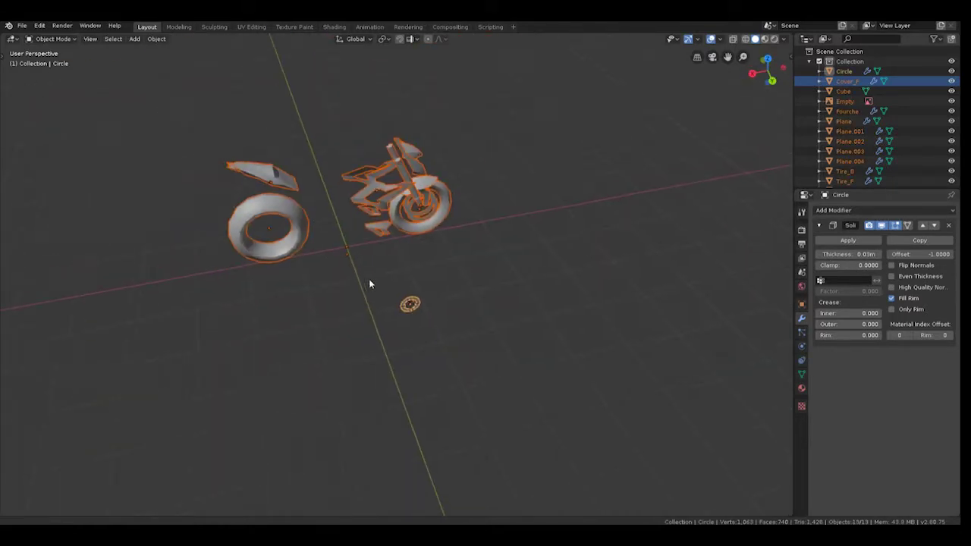
scroll(462, 272, "up", 3)
middle_click_drag(462, 271, 340, 360)
Inspect the front brake_F disc, then select the Circle ring in front orthographic view.
left_click(340, 360)
left_click(293, 298)
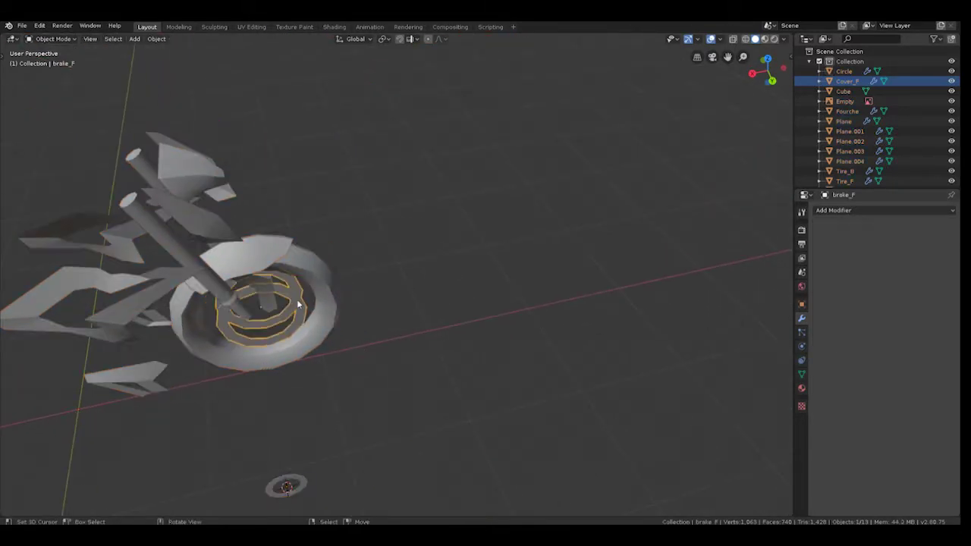
scroll(250, 319, "up", 5)
mouse_move(244, 326)
middle_mouse_down()
mouse_move(232, 202)
mouse_move(490, 401)
middle_mouse_up()
scroll(331, 314, "up", 3)
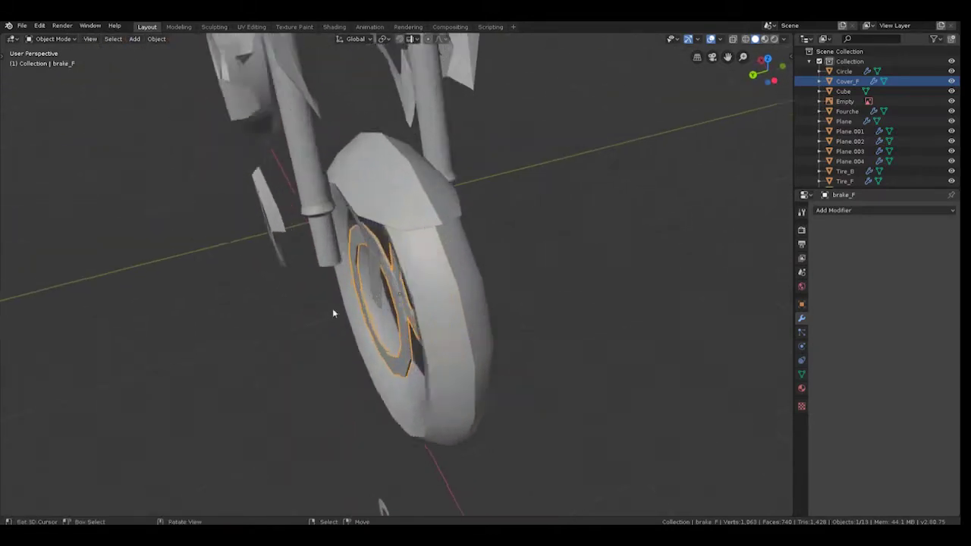
scroll(358, 323, "up", 3)
mouse_move(356, 319)
middle_mouse_down()
mouse_move(452, 314)
mouse_move(415, 488)
middle_mouse_up()
scroll(381, 321, "up", 2)
scroll(428, 314, "down", 10)
left_click(413, 488)
key("KP_1")
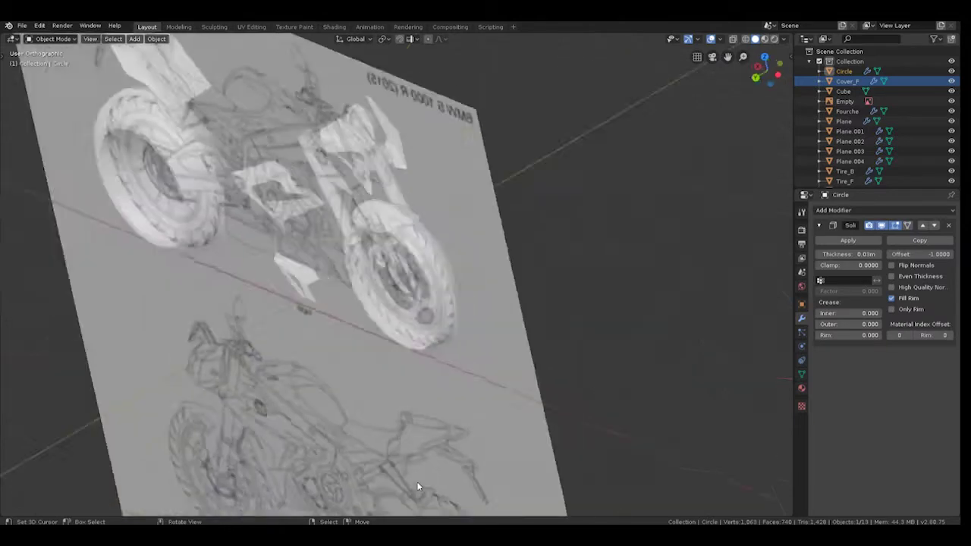
scroll(448, 432, "down", 8)
scroll(440, 387, "up", 8)
middle_click_drag(450, 409, 254, 297, "shift")
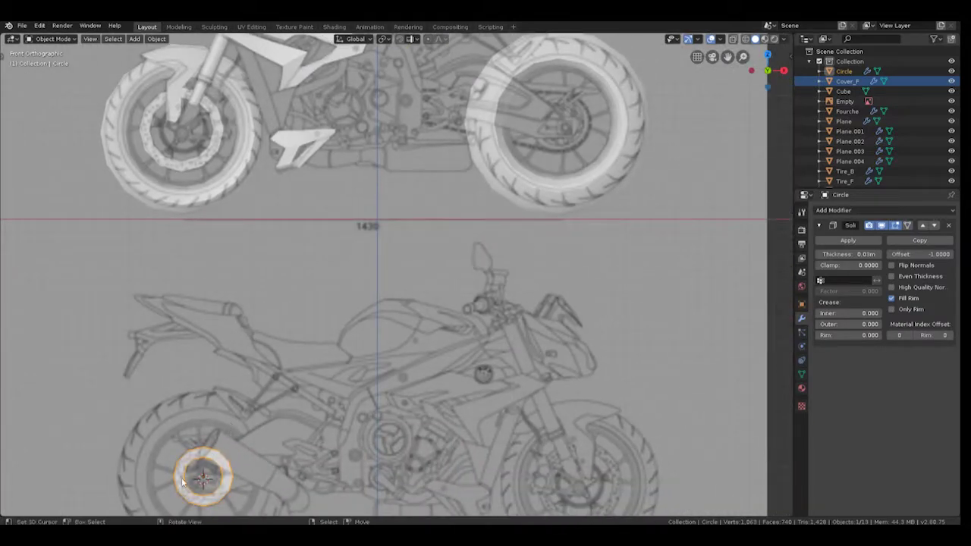
Move the ring onto the modelled rear wheel hub and centre it there.
key("g")
left_click(538, 128)
mouse_move(539, 127)
middle_mouse_down("shift")
mouse_move(433, 372)
mouse_move(443, 260)
middle_mouse_up("shift")
scroll(433, 372, "up", 8)
scroll(463, 269, "up", 3)
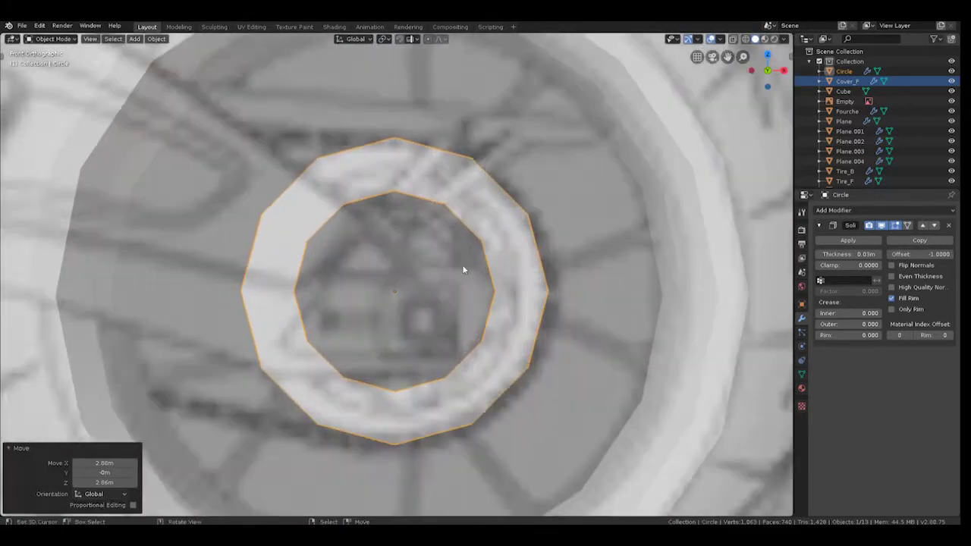
scroll(463, 269, "up", 1)
key("g")
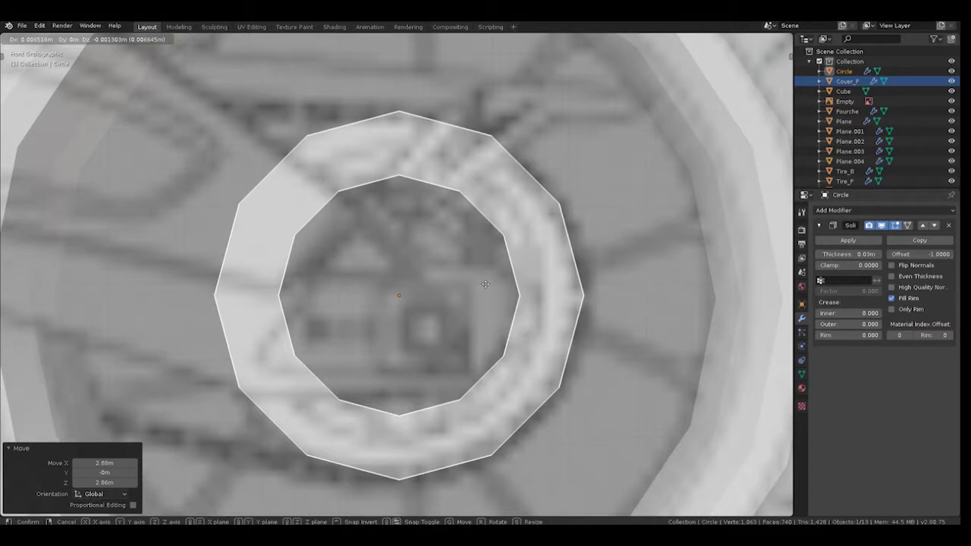
left_click(485, 283)
scroll(433, 266, "down", 5)
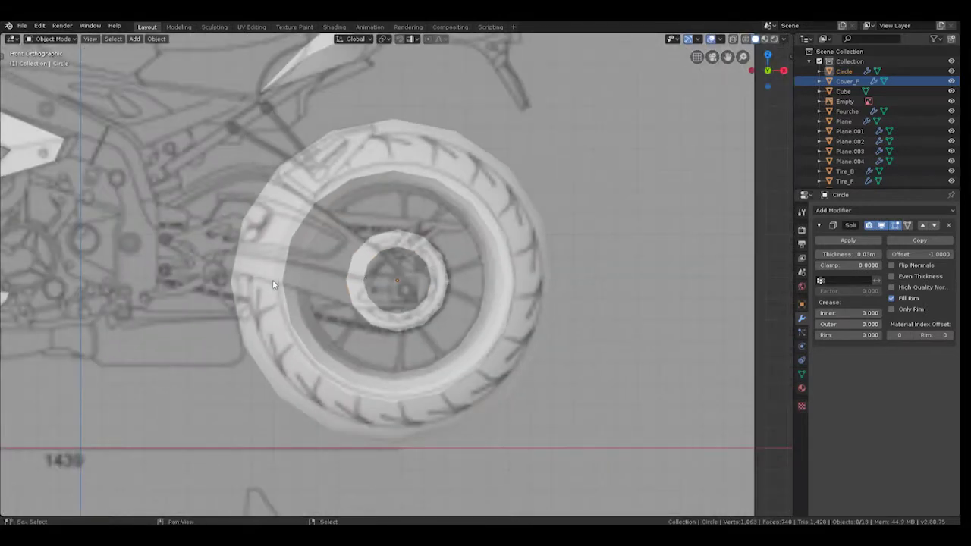
middle_click_drag(274, 284, 374, 298, "shift")
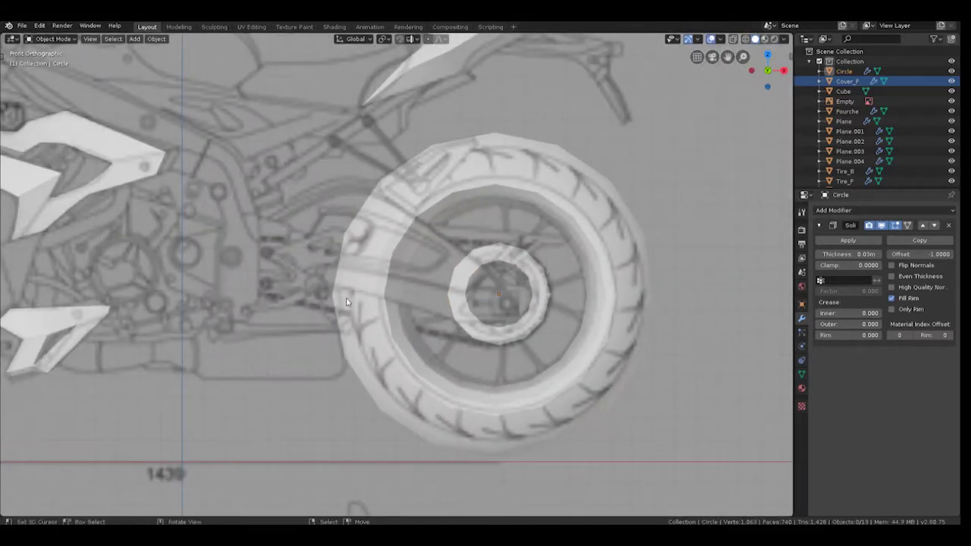
middle_click_drag(237, 250, 450, 296, "shift")
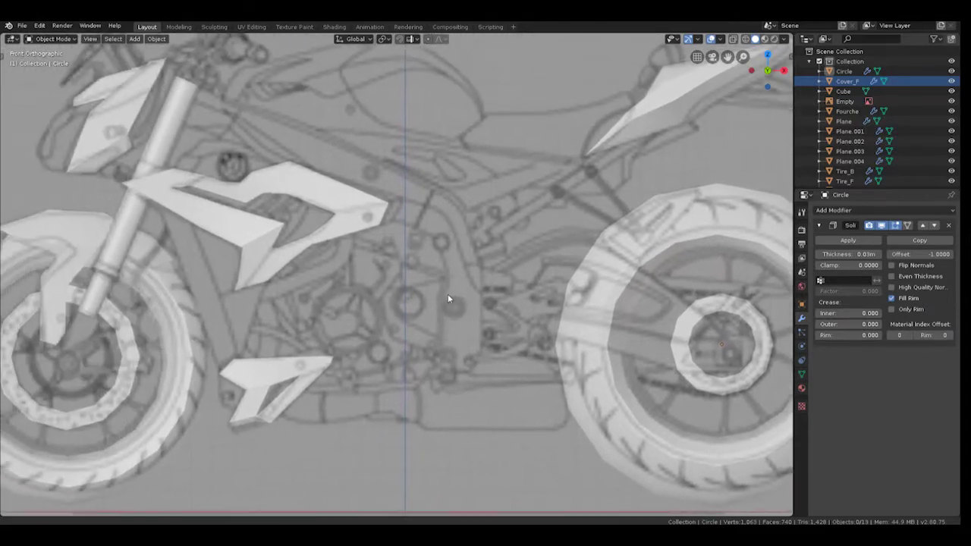
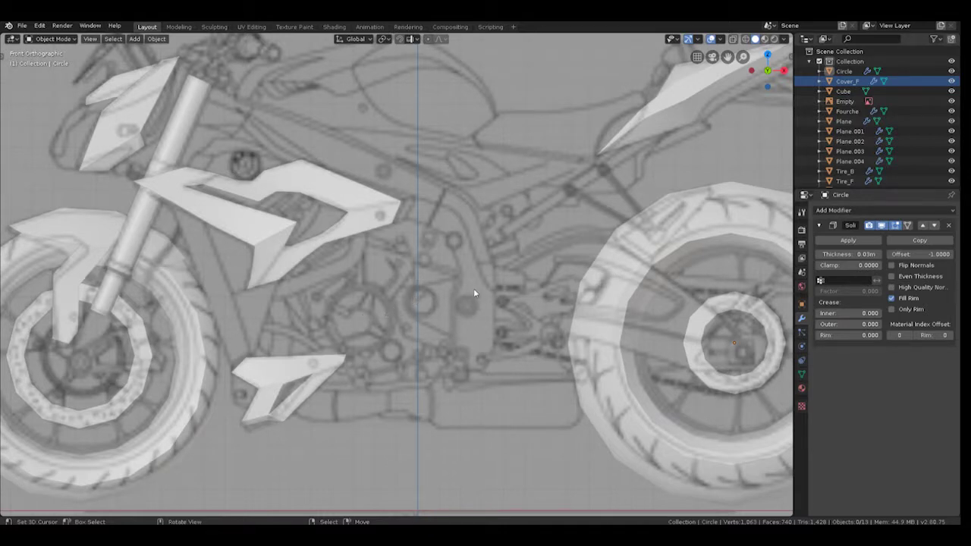
Select the small hub ring inside the rear tyre and frame it in top view.
scroll(473, 288, "down", 2)
left_click(448, 242)
middle_click_drag(448, 241, 645, 275)
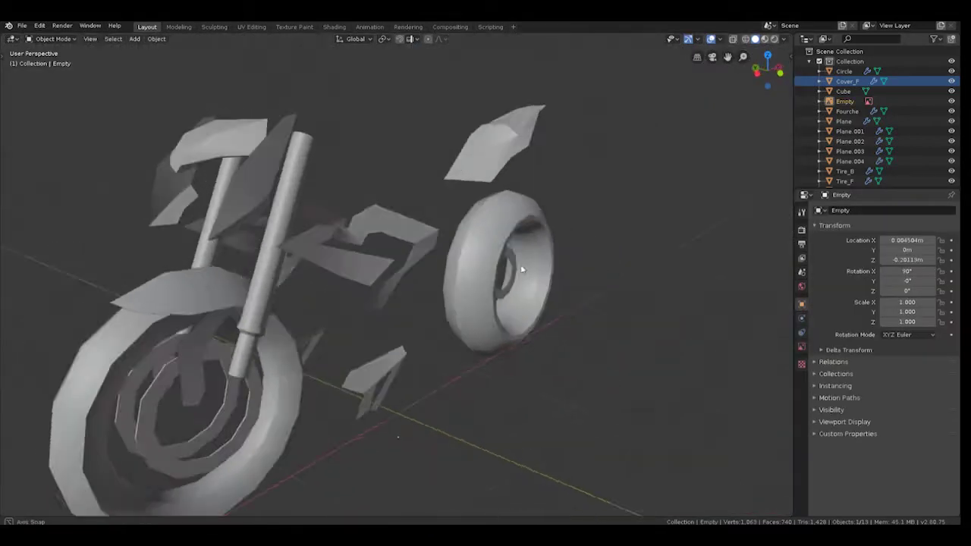
left_click(199, 277)
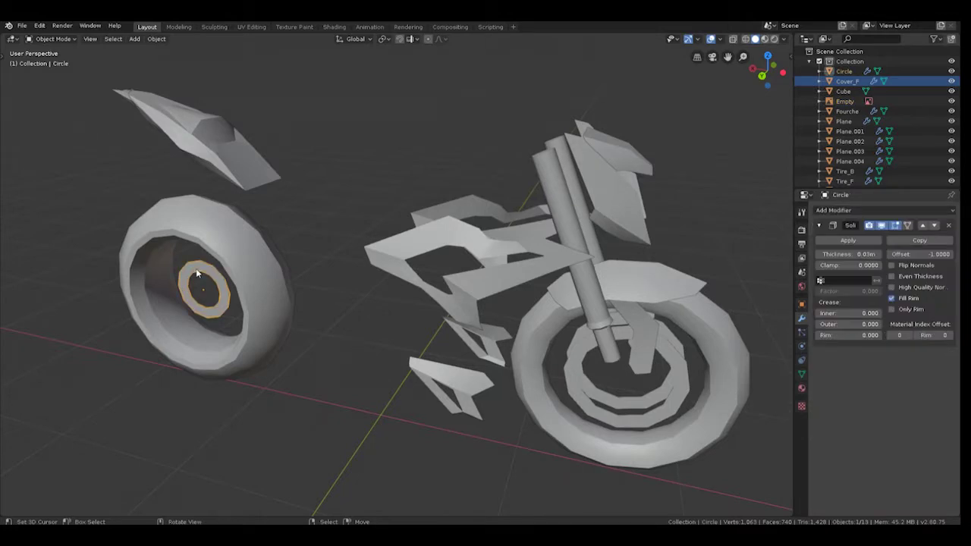
key("KP_7")
key("KP_Decimal")
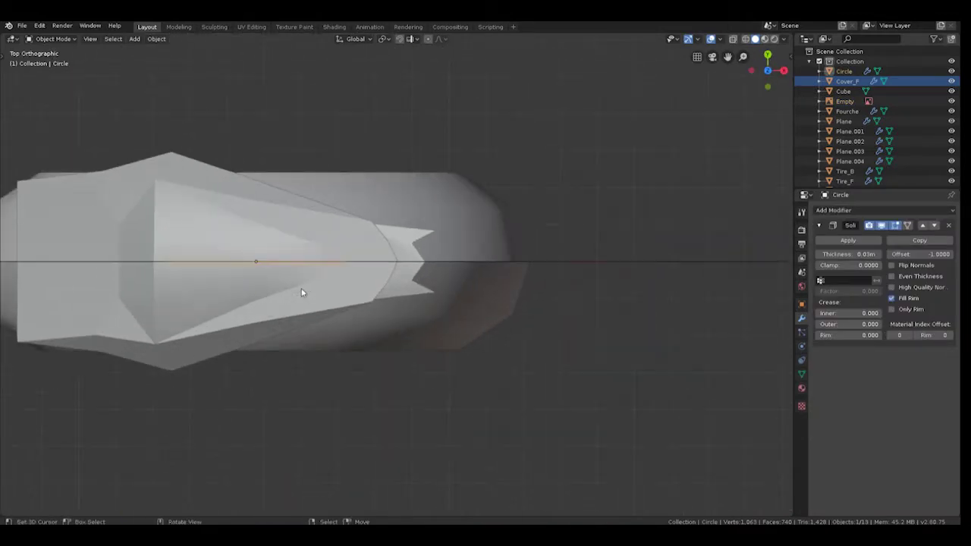
middle_click_drag(266, 285, 438, 370, "shift")
Slide the ring along Y until it is centred in the rear tyre, then save.
key("g")
key("y")
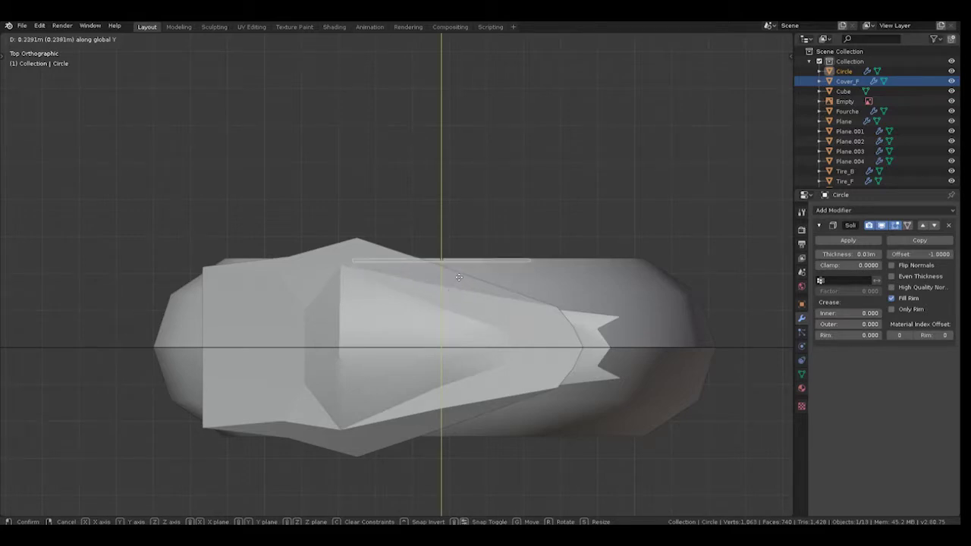
left_click(459, 307)
mouse_move(458, 308)
middle_mouse_down()
mouse_move(341, 215)
mouse_move(223, 195)
mouse_move(210, 207)
mouse_move(337, 224)
mouse_move(417, 249)
mouse_move(392, 296)
middle_mouse_up()
scroll(387, 244, "down", 5)
key("ctrl+s")
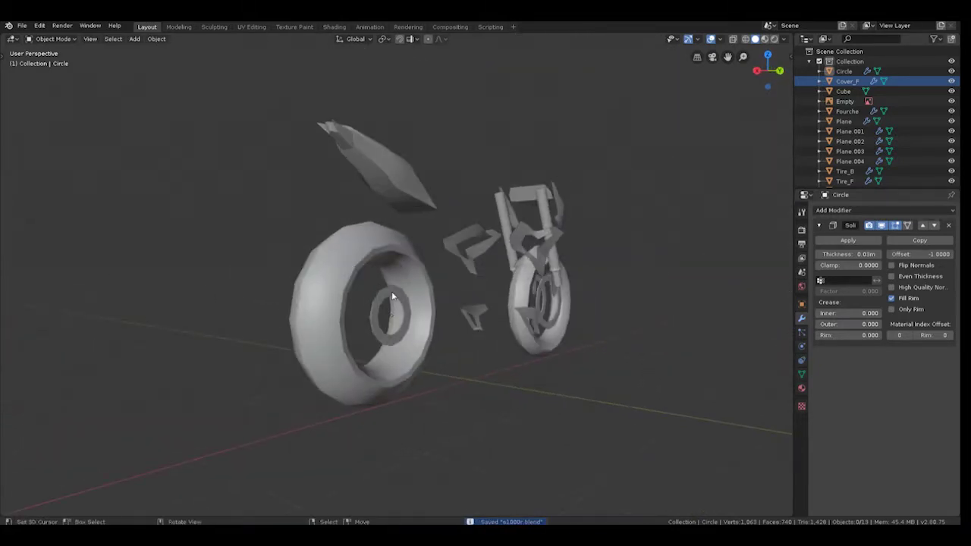
Review the ring's mesh data and modifier settings up close.
left_click(800, 374)
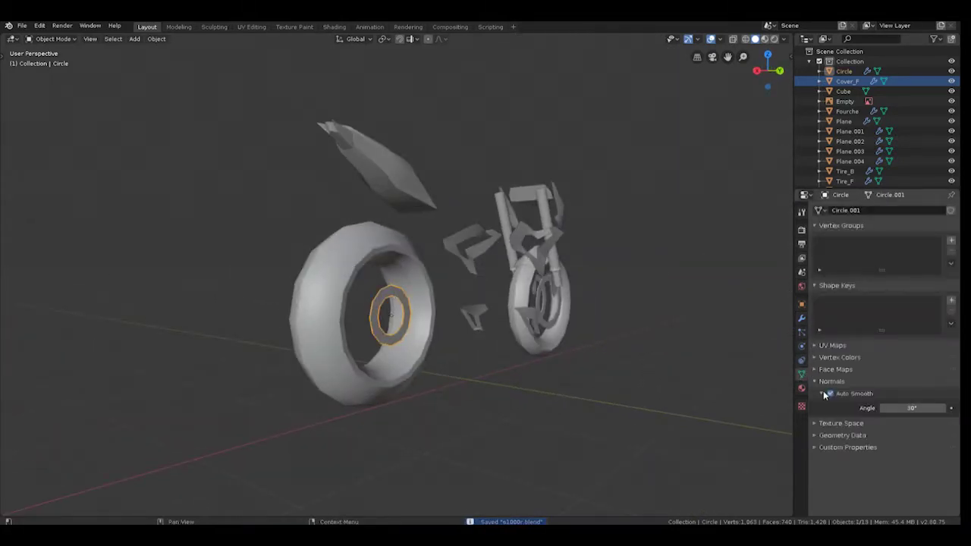
scroll(523, 354, "up", 3)
scroll(398, 344, "up", 3)
scroll(364, 340, "up", 3)
scroll(358, 358, "up", 2)
mouse_move(357, 357)
middle_mouse_down()
mouse_move(317, 369)
mouse_move(337, 369)
middle_mouse_up()
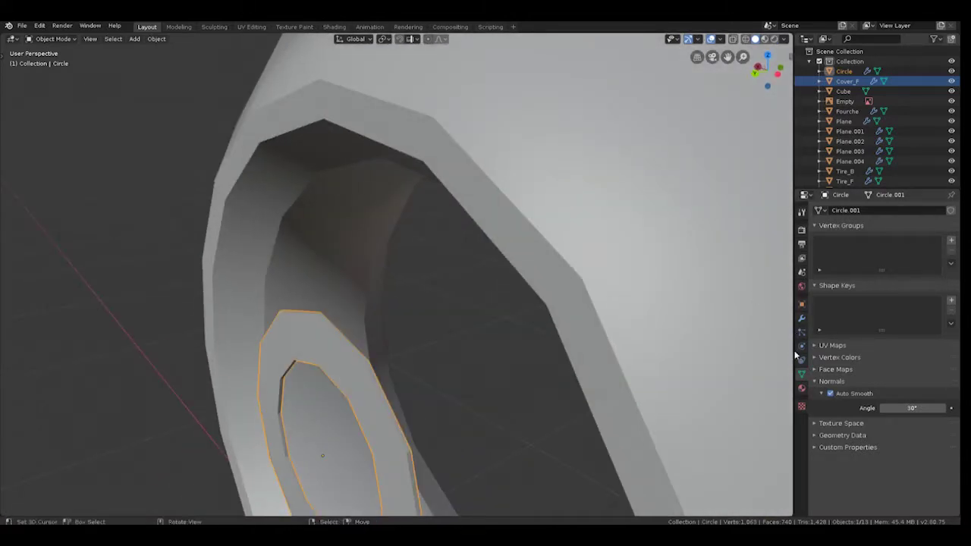
left_click(802, 320)
Save s1000r.blend again and view the bike from the front.
middle_click_drag(314, 277, 507, 288)
scroll(485, 295, "down", 5)
key("ctrl+s")
mouse_move(279, 278)
middle_mouse_down()
mouse_move(370, 277)
mouse_move(411, 304)
middle_mouse_up()
scroll(412, 303, "down", 1)
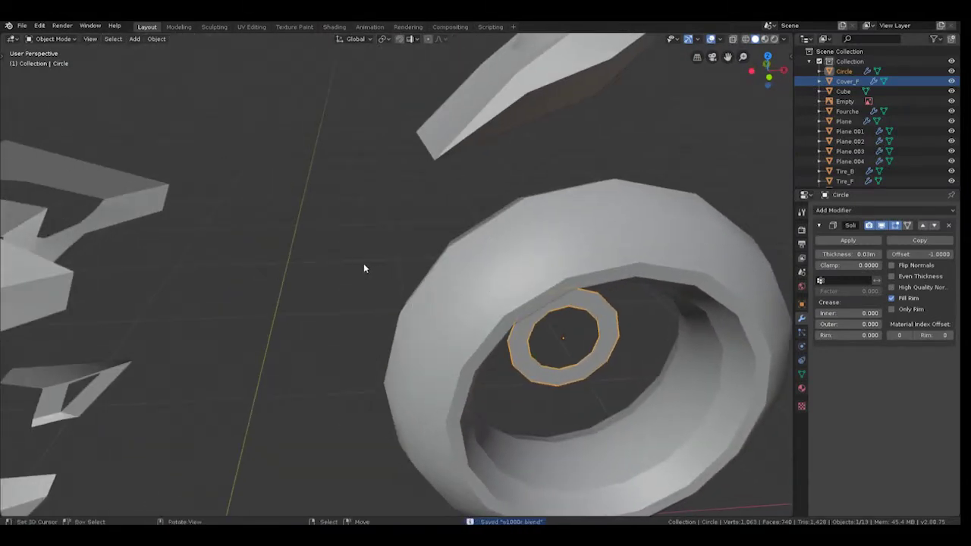
scroll(364, 268, "down", 3)
Rename Plane.002 to BackSeat and Plane.003 to TrailLight.
left_click(480, 182)
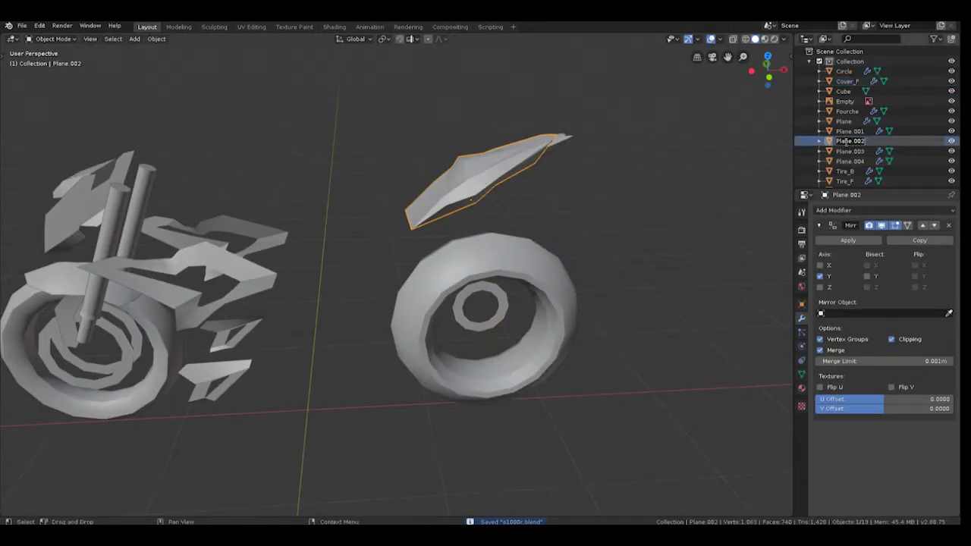
left_click(850, 141)
type("BackSeat")
key("Return")
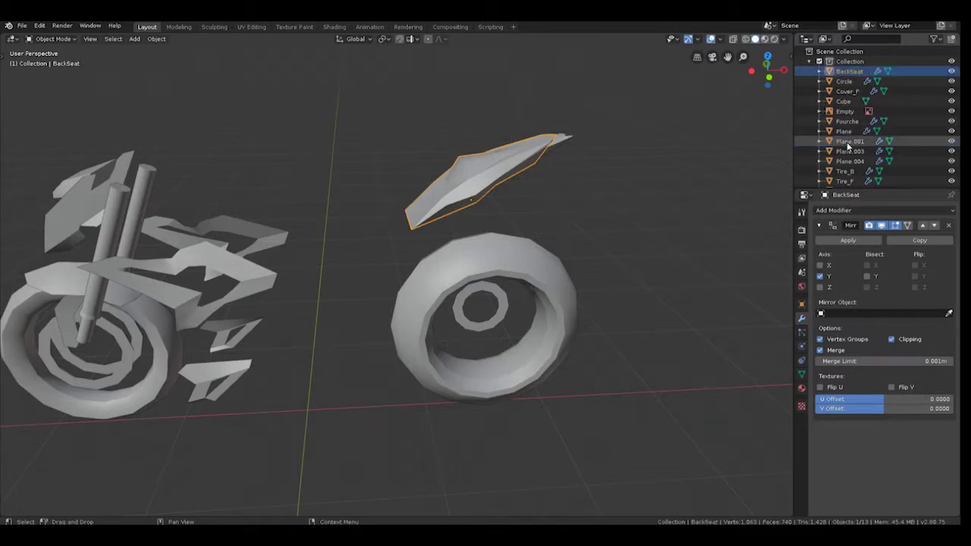
left_click(561, 140)
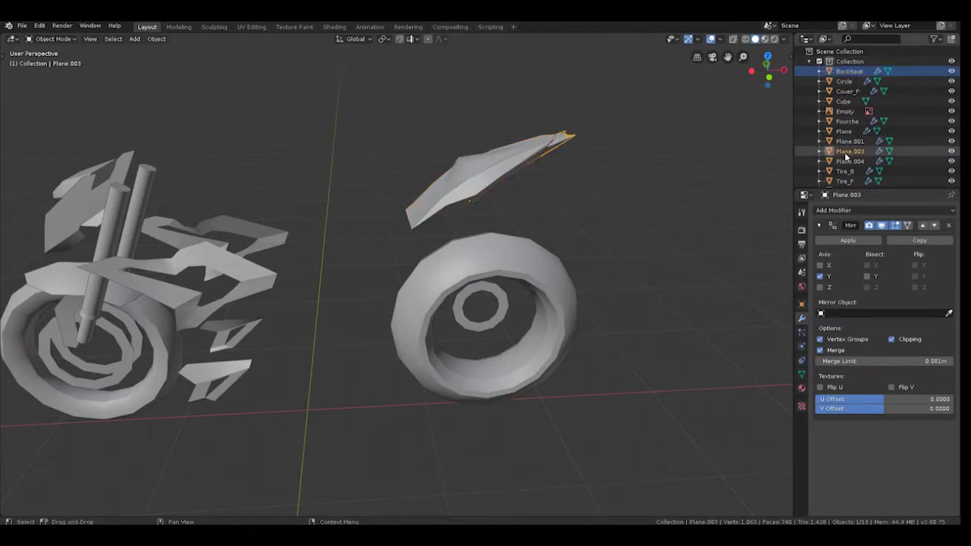
double_click(847, 151)
type("T")
type("ght")
key("Return")
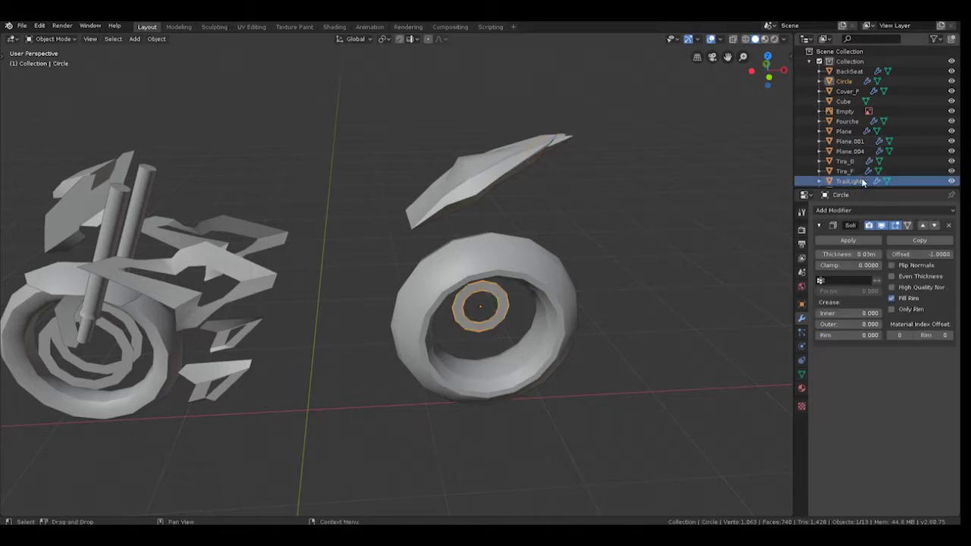
double_click(849, 181)
key("Escape")
Rename the rear hub ring Circle to Brake_B and compare it with brake_F.
left_click(497, 296)
scroll(854, 72, "down", 1)
double_click(852, 69)
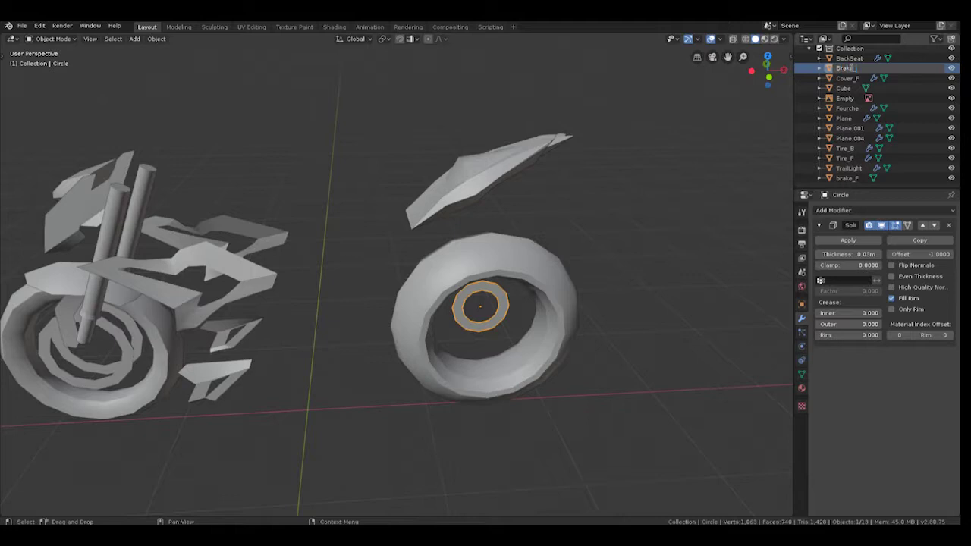
key("Return")
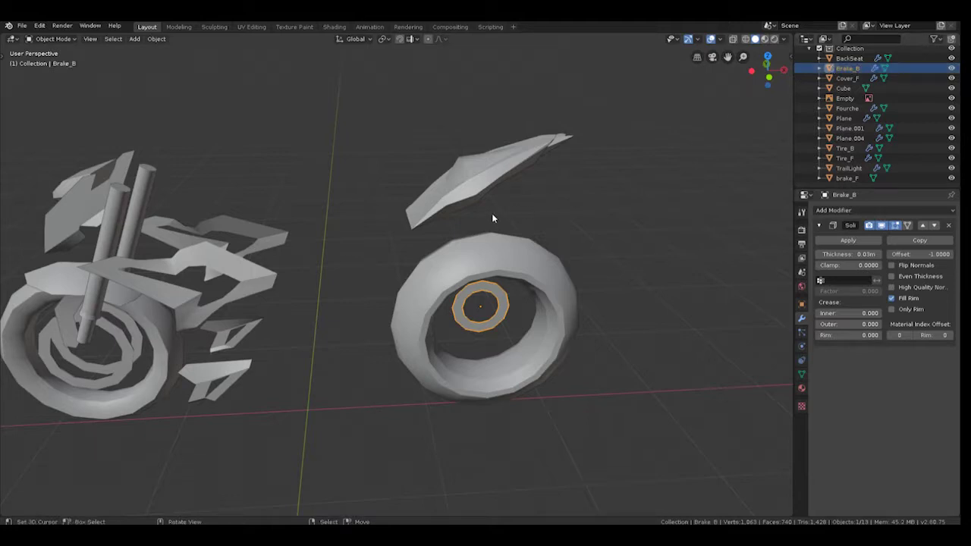
left_click(115, 331)
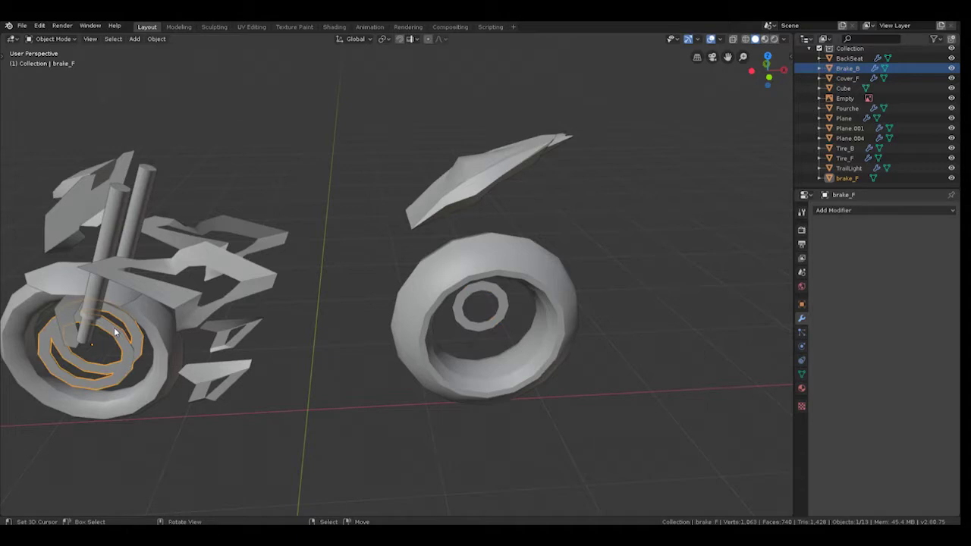
left_click(481, 298)
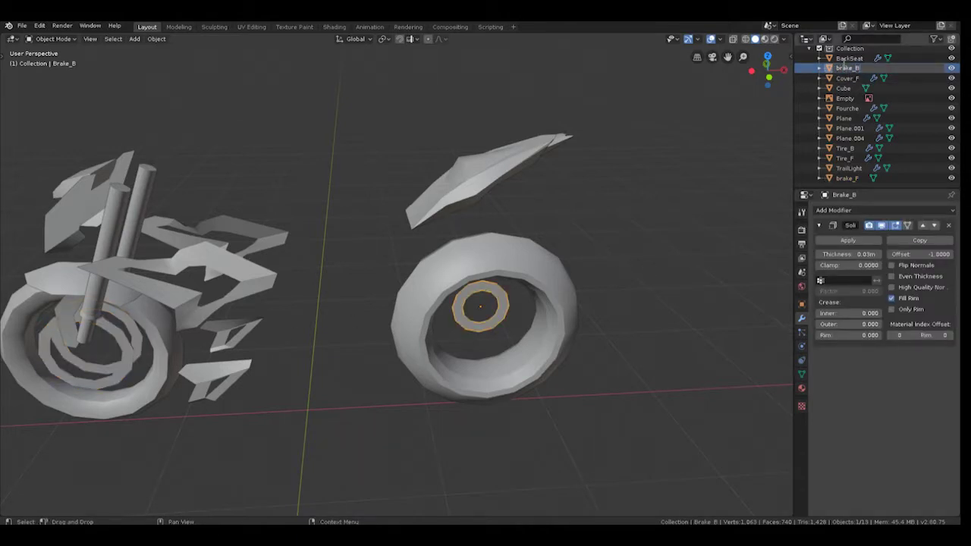
Rename Plane.004 to Cover_TF and Plane.001 to Guide.
left_click(238, 271)
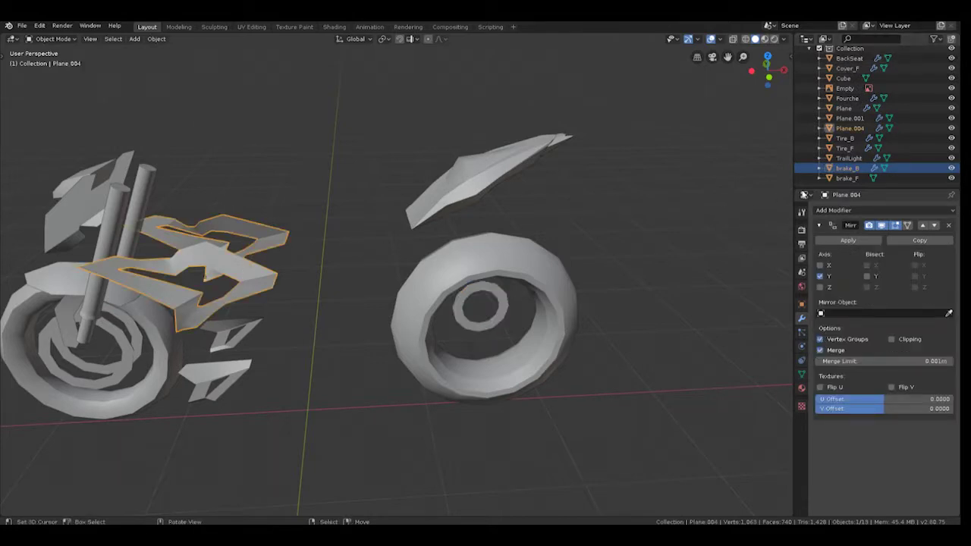
double_click(849, 128)
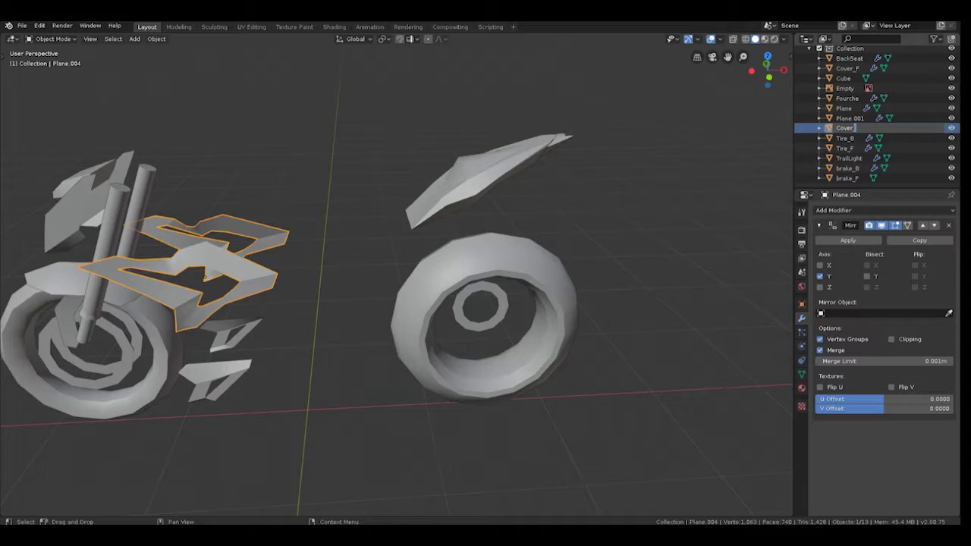
key("Return")
double_click(854, 68)
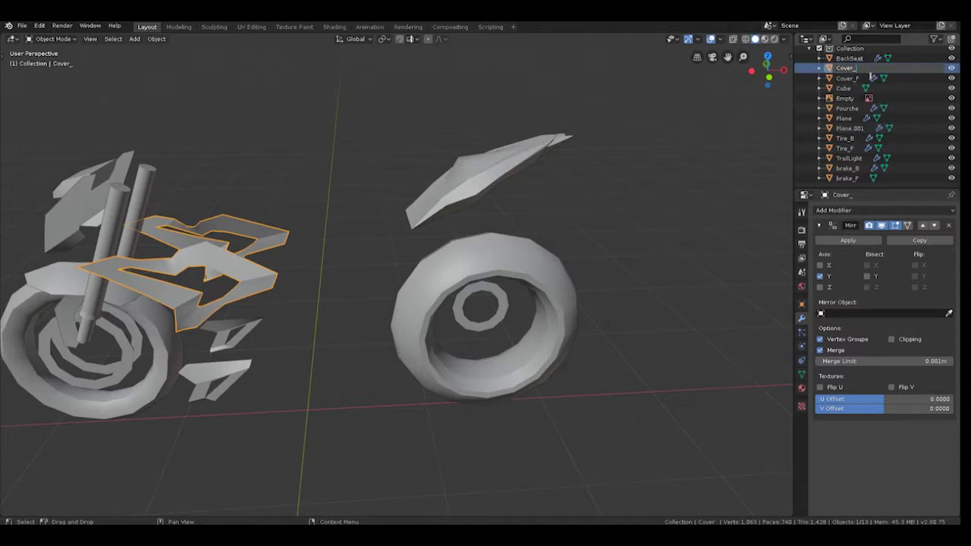
key("Return")
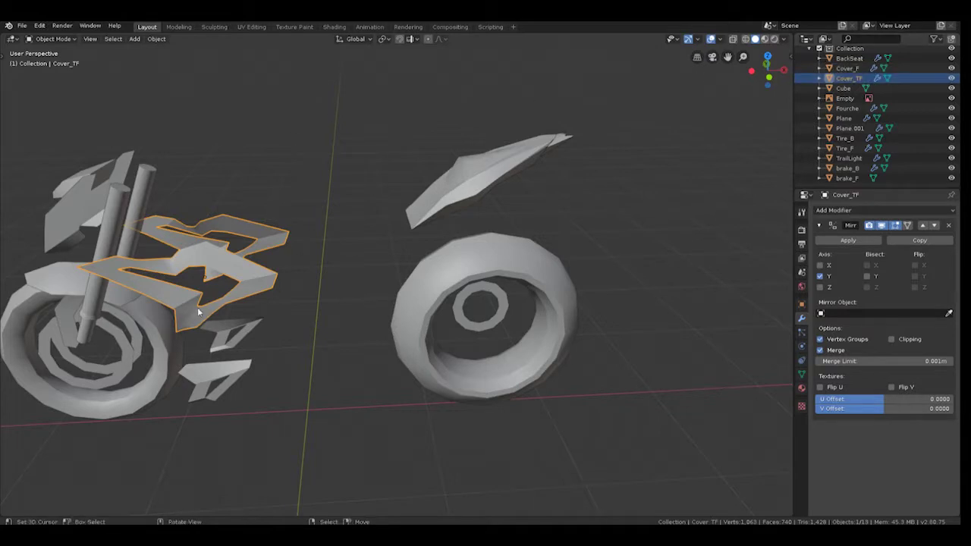
left_click(85, 199)
double_click(847, 128)
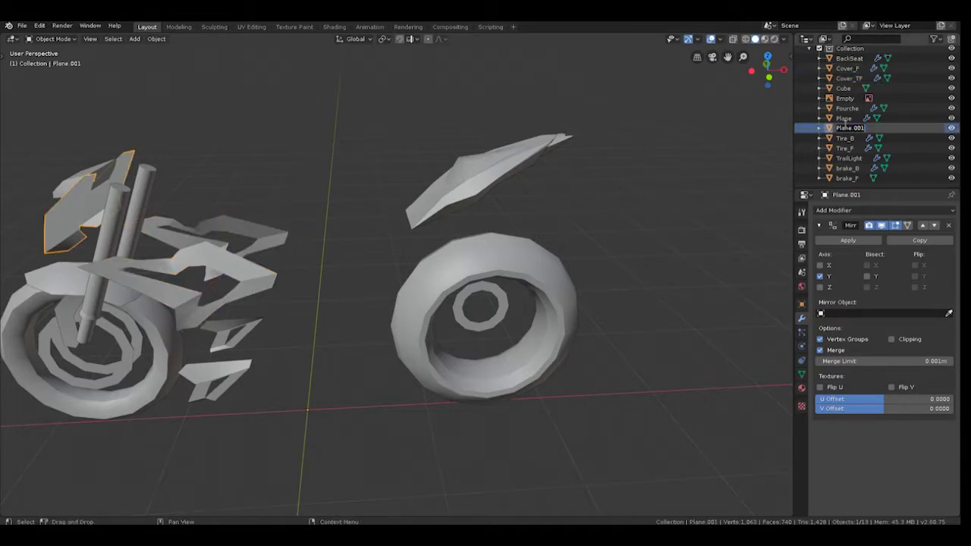
type("ide")
key("Return")
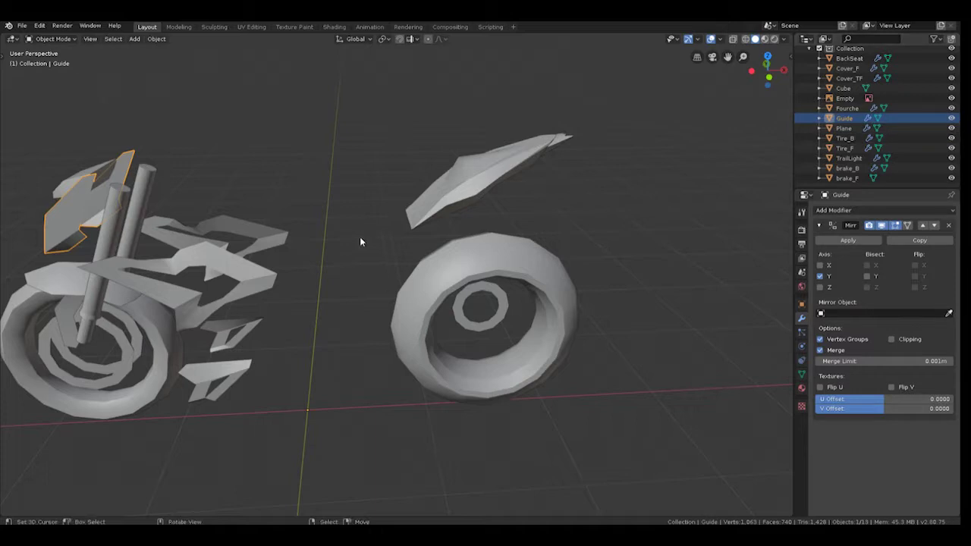
Rename the mirrored side cover pair to Cover_TTF.
mouse_move(269, 213)
middle_mouse_down()
mouse_move(303, 180)
mouse_move(386, 199)
middle_mouse_up()
left_click(302, 180)
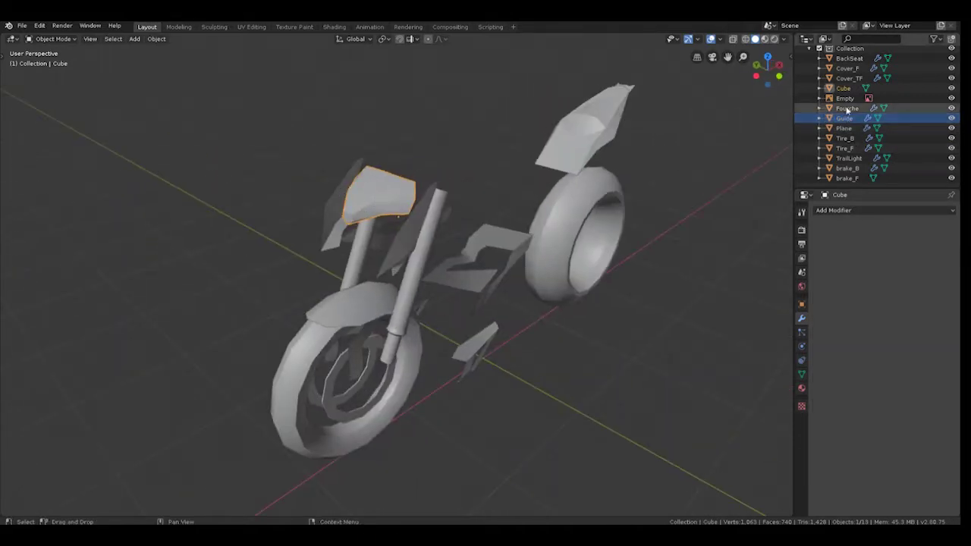
left_click(402, 226)
type("Cover_TT")
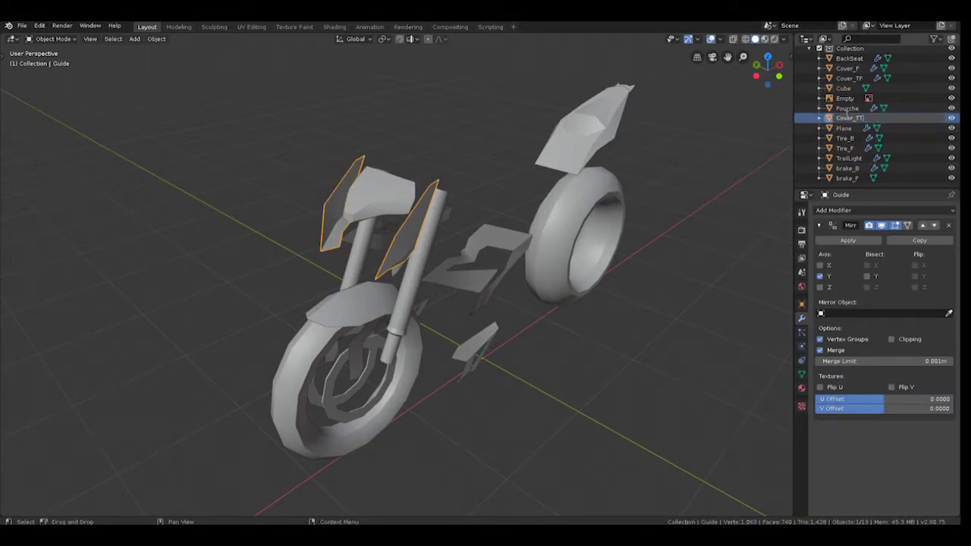
type("F")
key("Return")
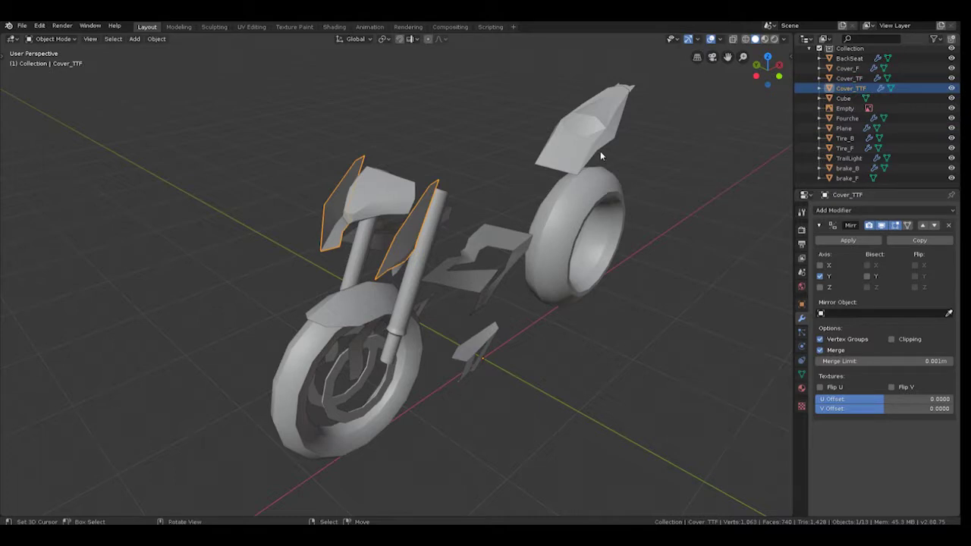
Rename the Cube headlight panel to Guide.
left_click(379, 213)
double_click(843, 98)
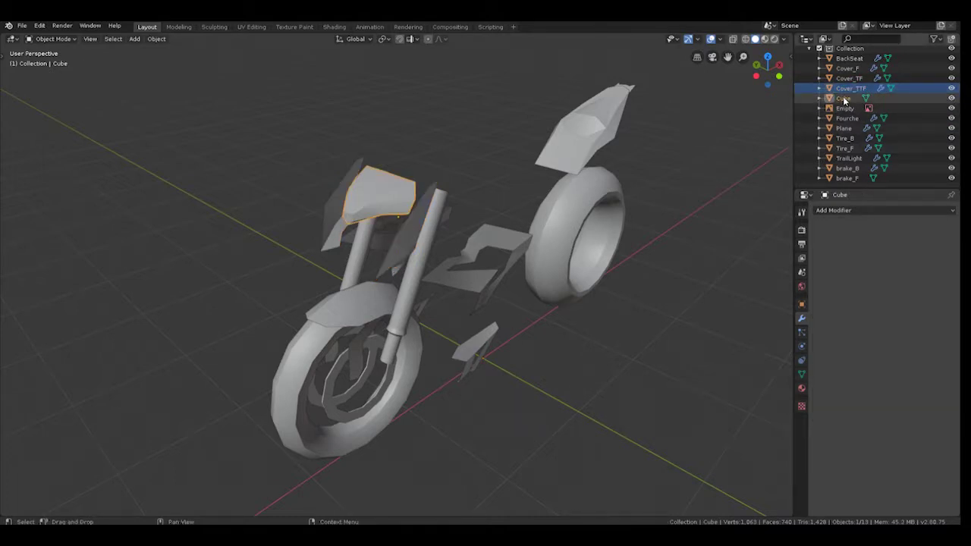
type("Cuide")
key("Return")
mouse_move(537, 181)
middle_mouse_down()
mouse_move(515, 199)
mouse_move(513, 254)
mouse_move(493, 232)
mouse_move(557, 232)
mouse_move(535, 228)
middle_mouse_up()
Zoom the front view onto the bike's lower fairing and bring up the Add menu.
key("KP_1")
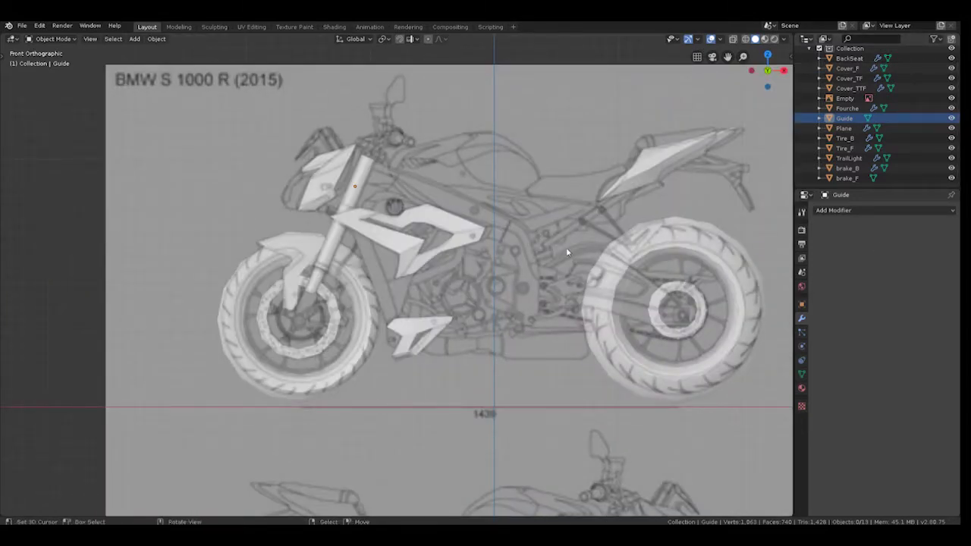
scroll(565, 247, "up", 2)
mouse_move(565, 247)
middle_mouse_down()
mouse_move(321, 217)
mouse_move(310, 194)
middle_mouse_up()
scroll(327, 220, "up", 1)
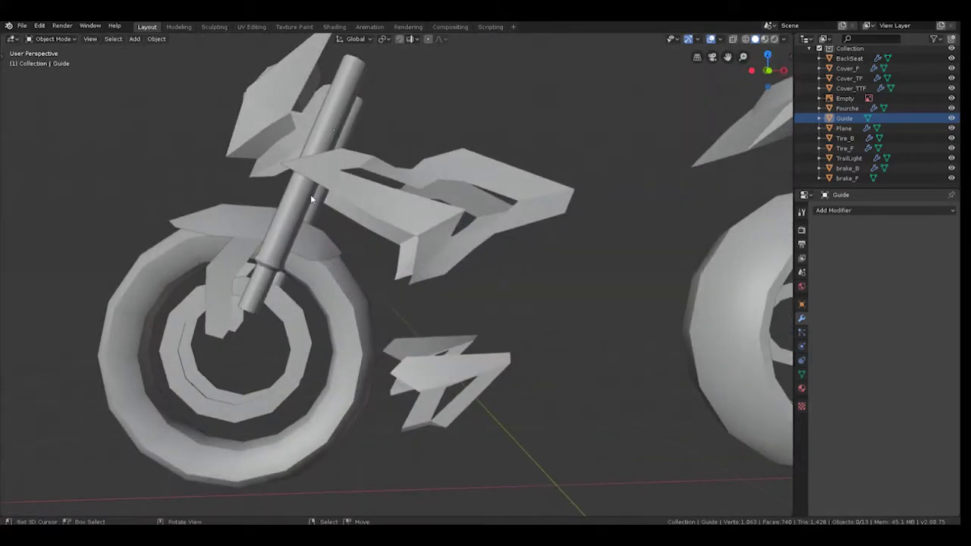
key("KP_1")
middle_click_drag(380, 206, 394, 243, "shift")
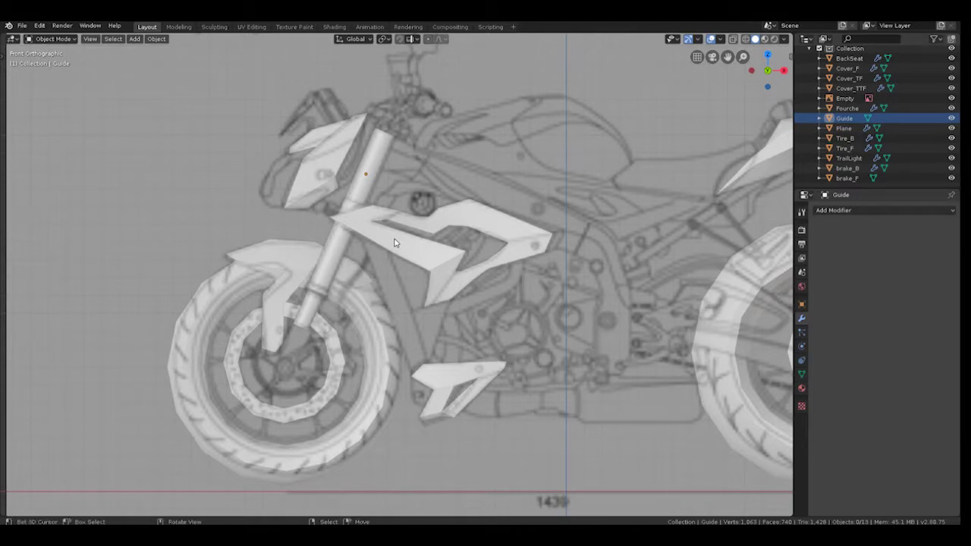
middle_click_drag(425, 256, 405, 263, "shift")
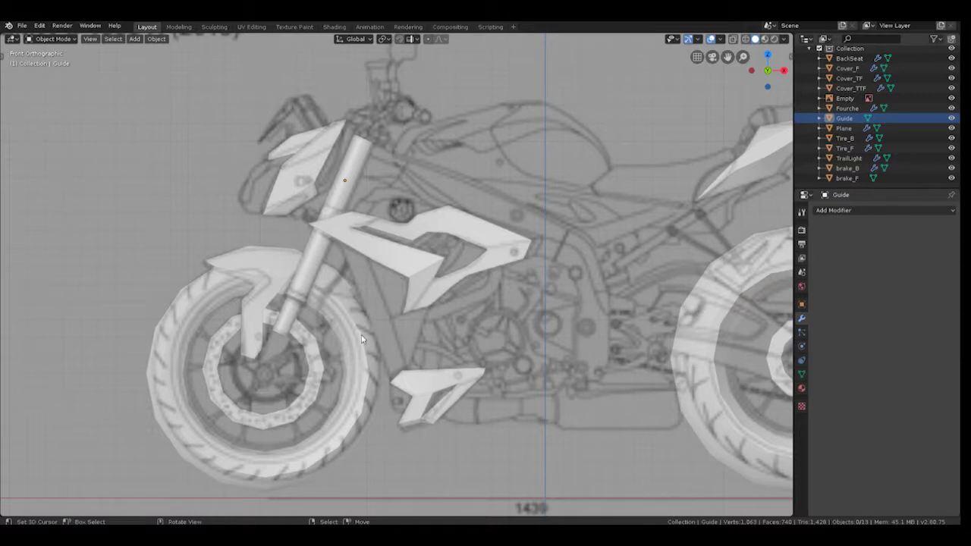
scroll(410, 412, "up", 2)
scroll(422, 422, "up", 2)
middle_click_drag(411, 364, 437, 372, "shift")
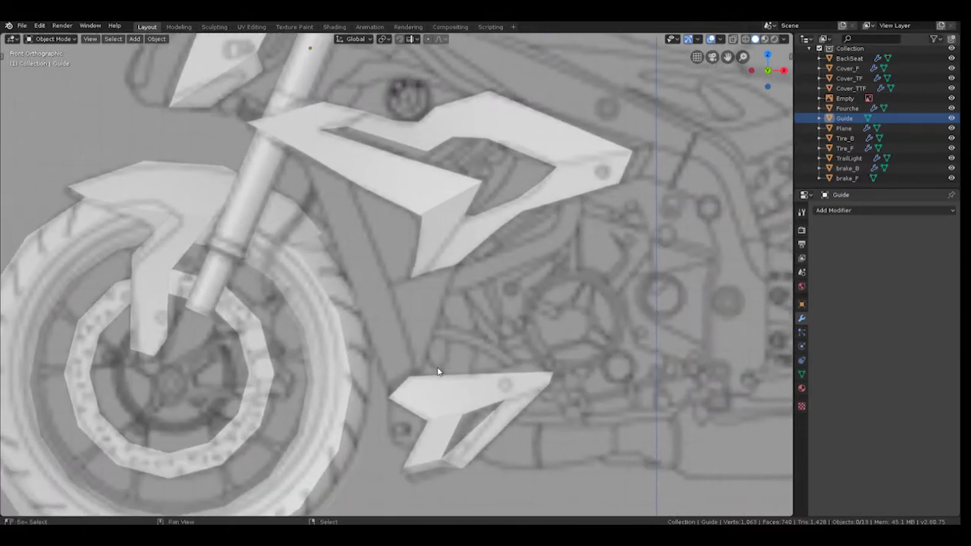
key("shift+a")
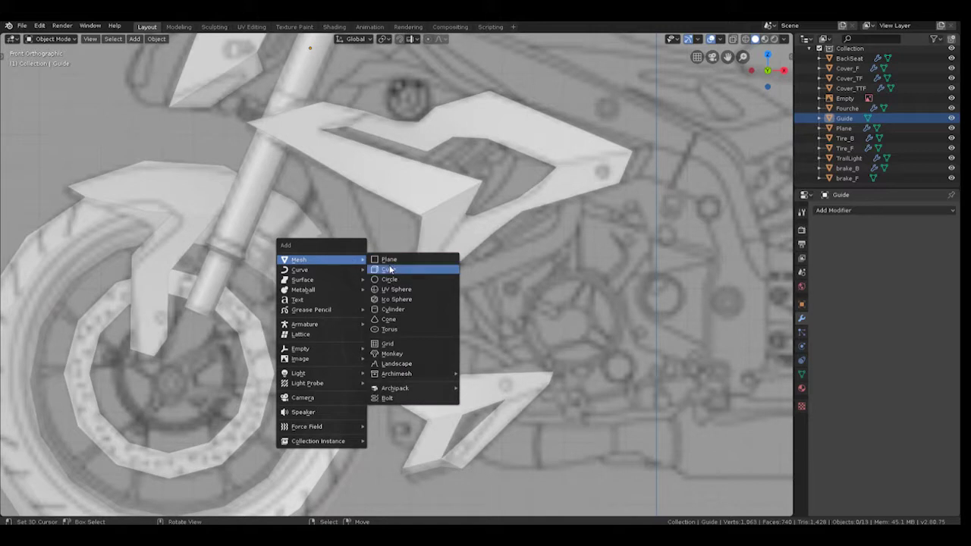
Snap the 3D cursor to the world origin and add a cube there.
left_click(437, 267)
scroll(437, 271, "down", 6)
key("Delete")
key("shift+s")
left_click(476, 290)
key("shift+a")
left_click(542, 299)
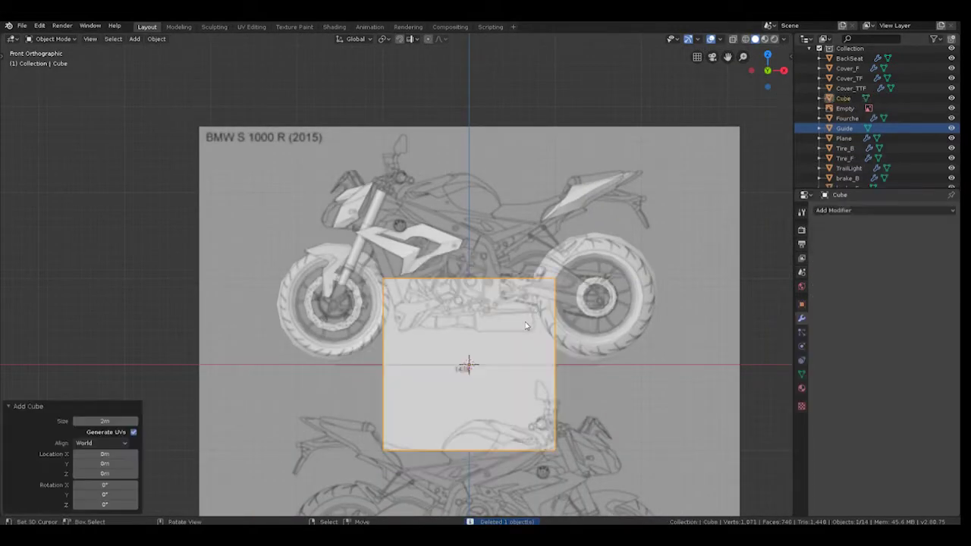
scroll(554, 389, "up", 5)
scroll(554, 389, "down", 5)
Rename Guide to Radiator and switch the new cube into edit mode.
double_click(844, 128)
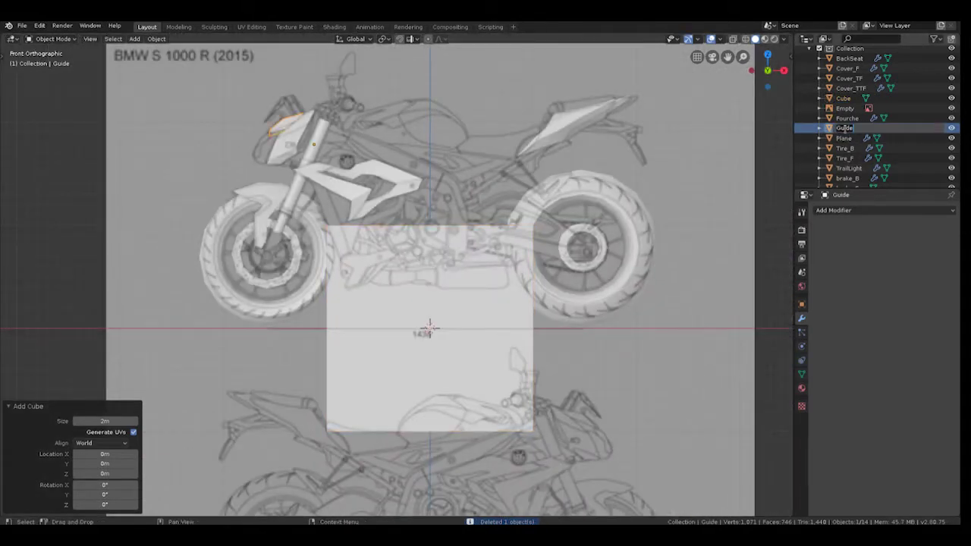
type("Radiator")
key("Return")
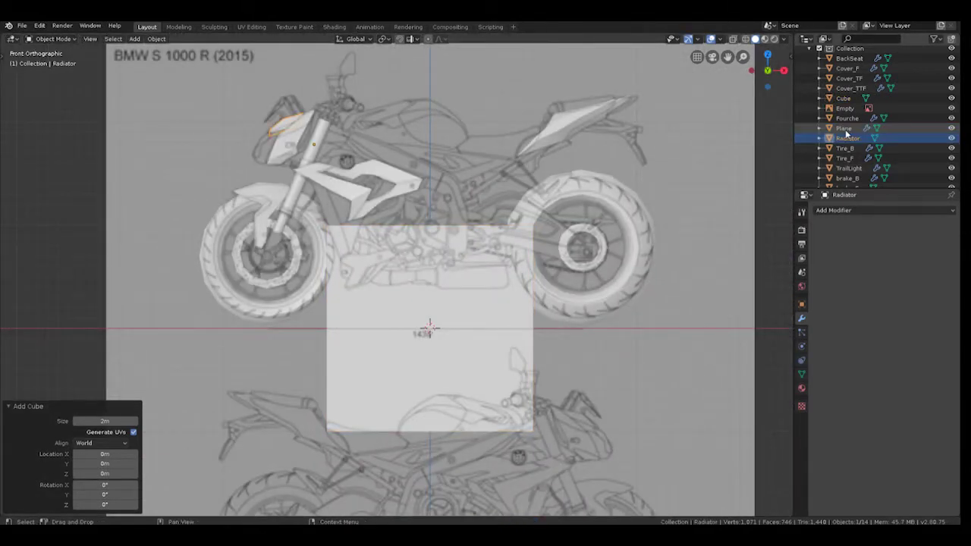
middle_click_drag(511, 321, 581, 338)
left_click(533, 293)
key("ctrl+Tab")
left_click(502, 324)
Add a centred loop cut through the middle of the cube.
key("ctrl+r")
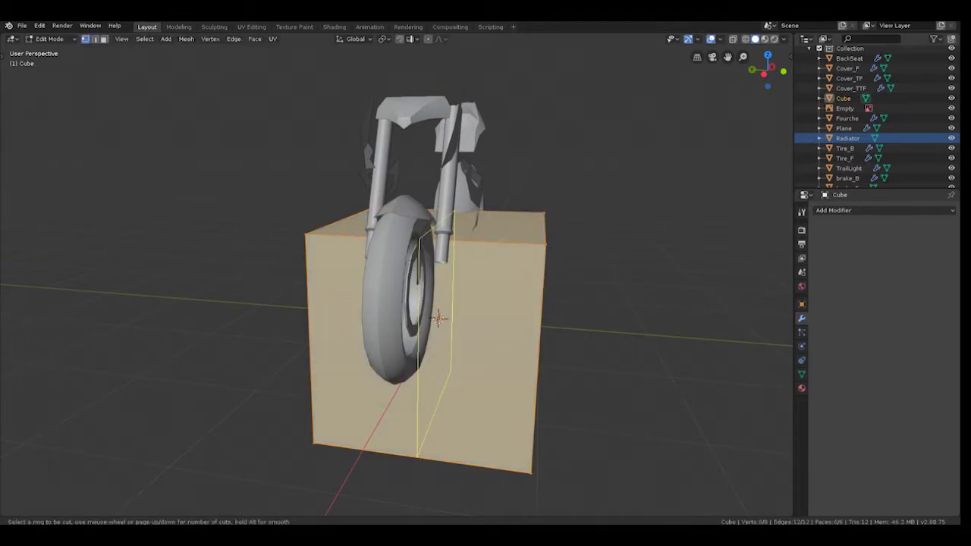
left_click(472, 249)
right_click(472, 249)
middle_click_drag(472, 249, 514, 300)
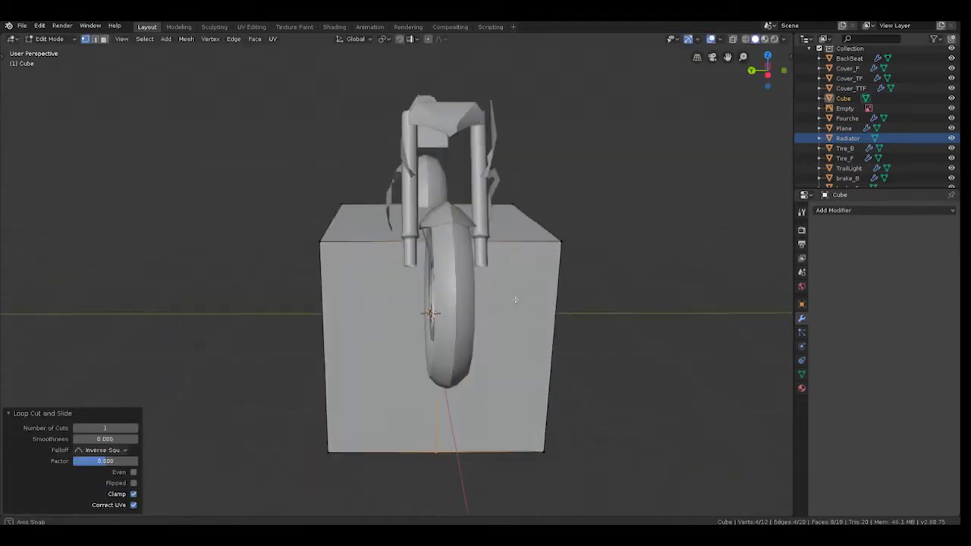
key("alt+a")
middle_click_drag(373, 278, 370, 258)
Delete one edge loop with its faces and the left-edge vertices from the cube.
left_click(346, 282, "alt")
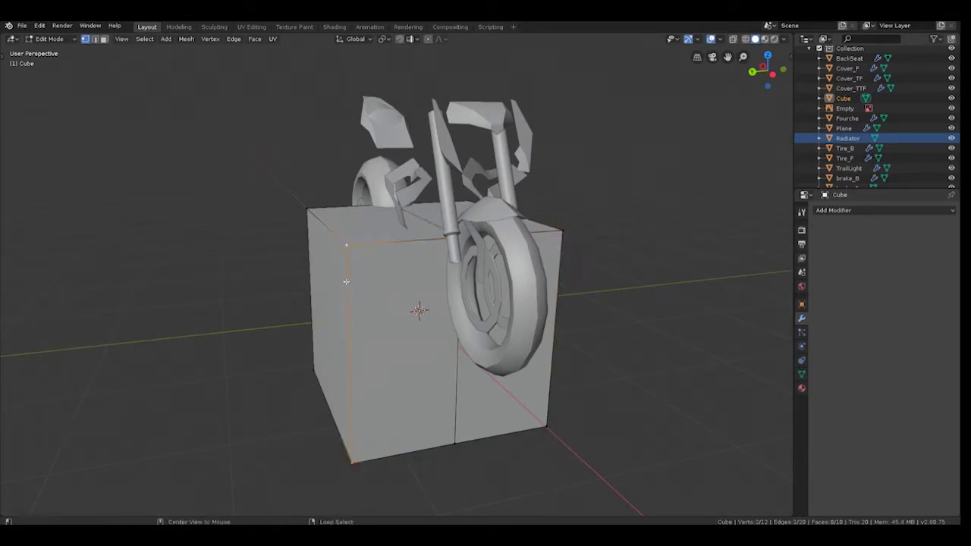
key("x")
left_click(298, 275)
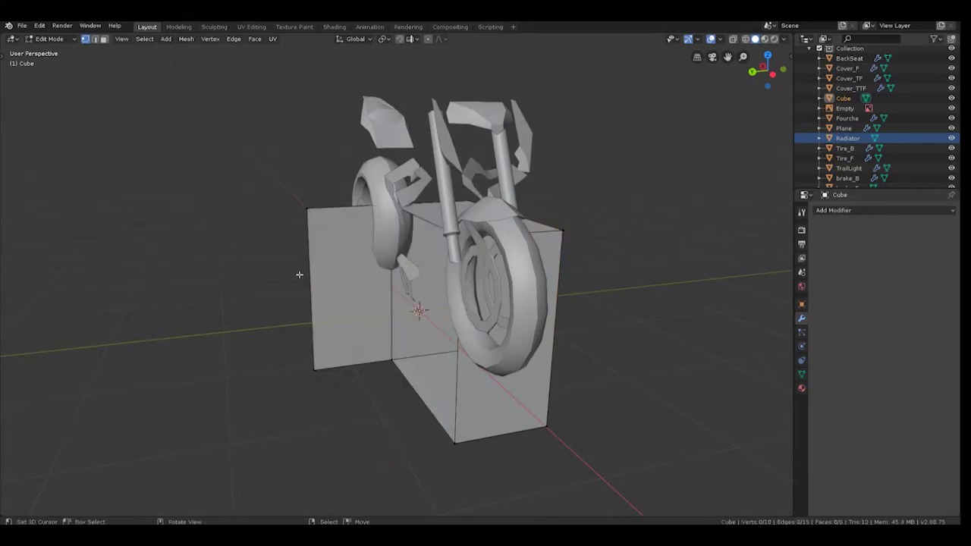
left_click(319, 289)
key("x")
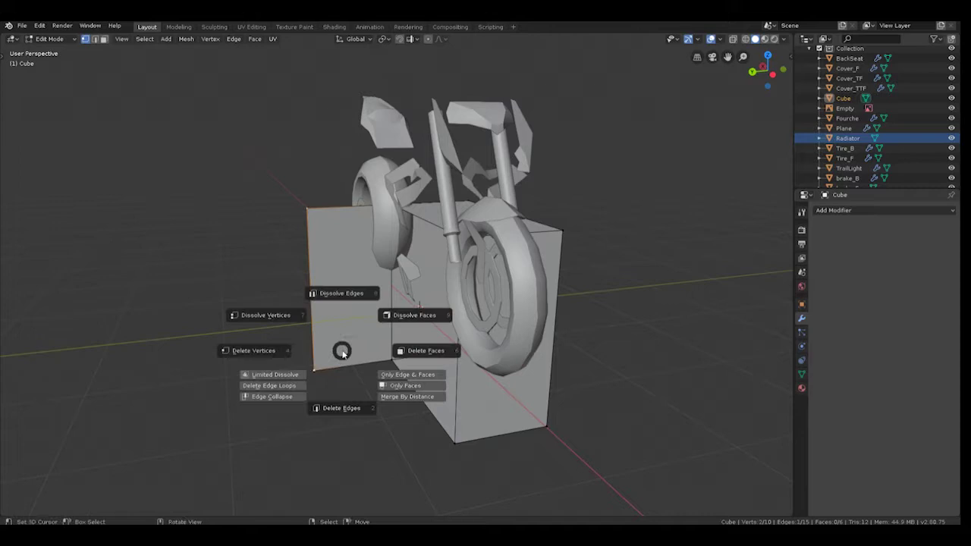
left_click(276, 351)
key("Tab")
In front view, move the cube over the bike's front section and scale it to about 0.526.
mouse_move(682, 279)
middle_mouse_down()
mouse_move(532, 292)
mouse_move(540, 282)
middle_mouse_up()
key("Tab")
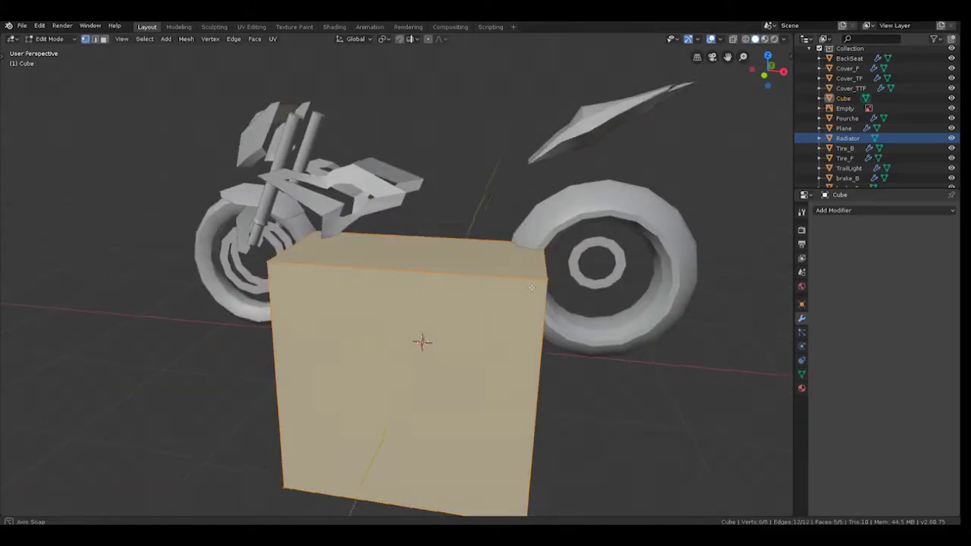
key("Tab")
key("KP_1")
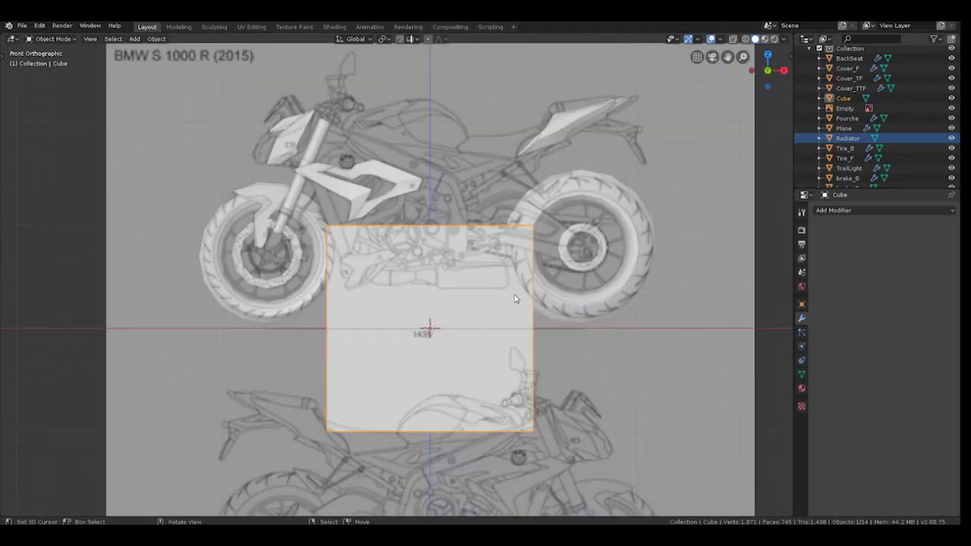
key("g")
left_click(459, 231)
key("s")
left_click(455, 260)
key("grave")
left_click(473, 297)
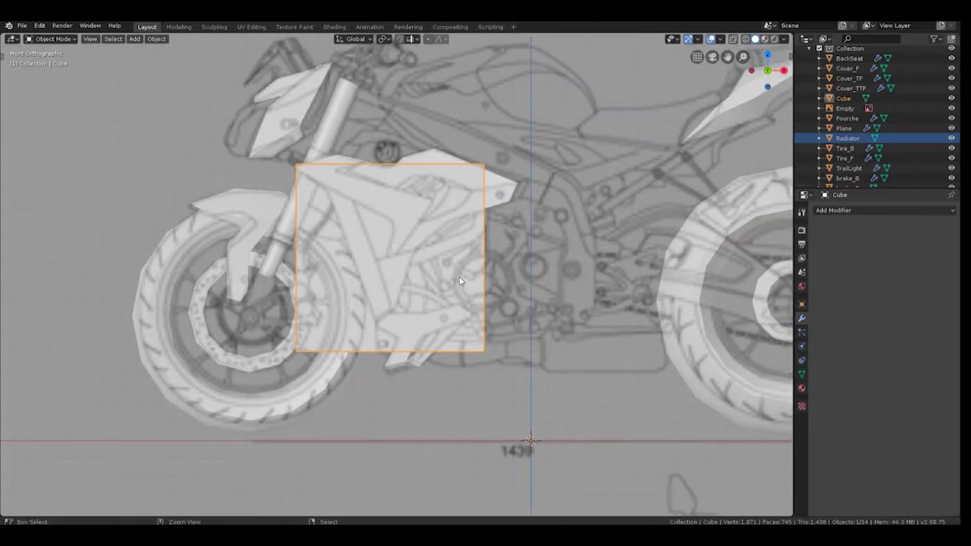
Apply the cube's scale, tilt it -20.8°, reposition it and reopen edit mode.
key("ctrl+a")
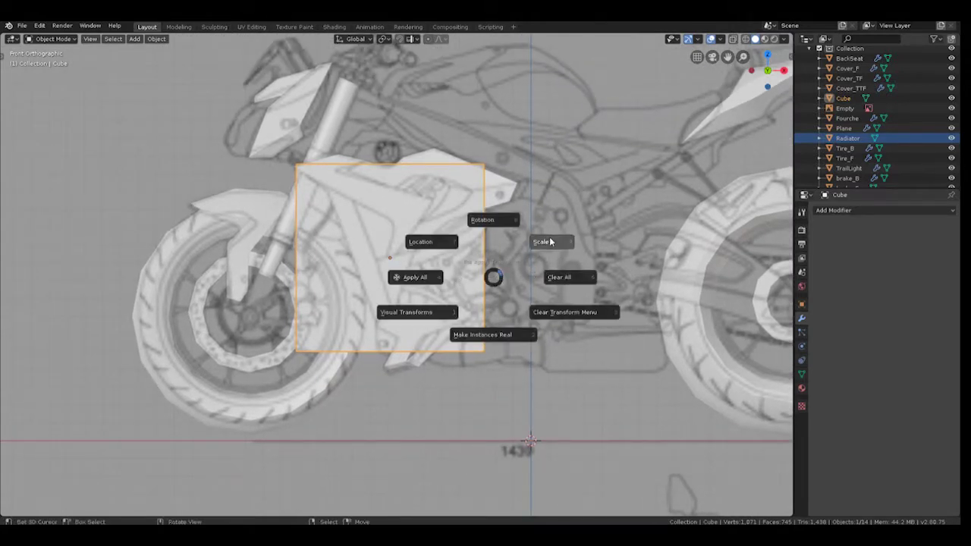
left_click(549, 242)
key("r")
left_click(552, 218)
key("g")
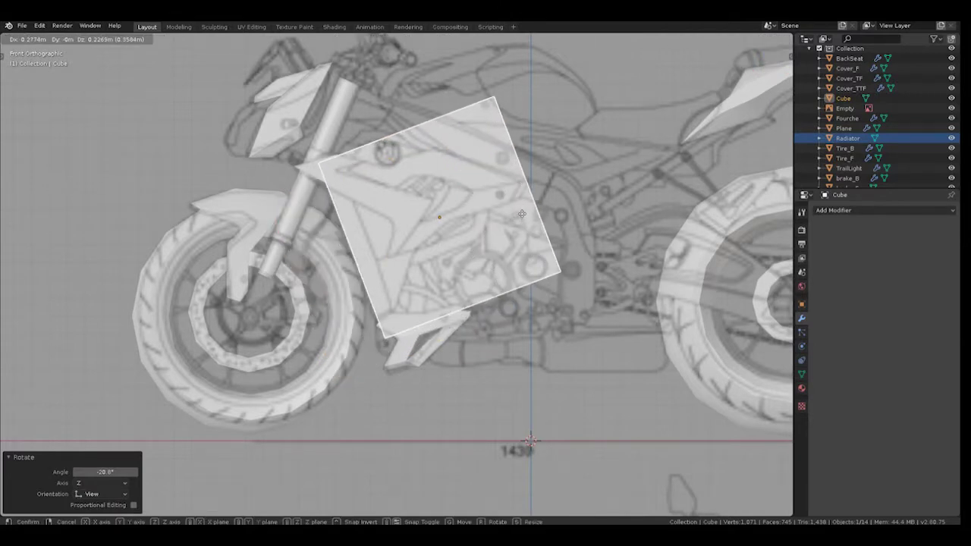
left_click(522, 215)
left_click(512, 186)
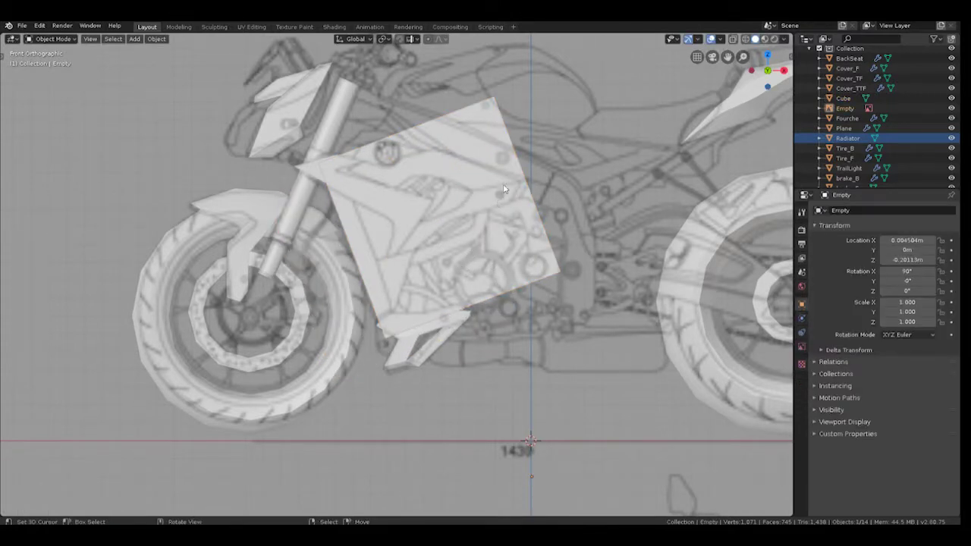
middle_click_drag(476, 107, 478, 128)
left_click(478, 125)
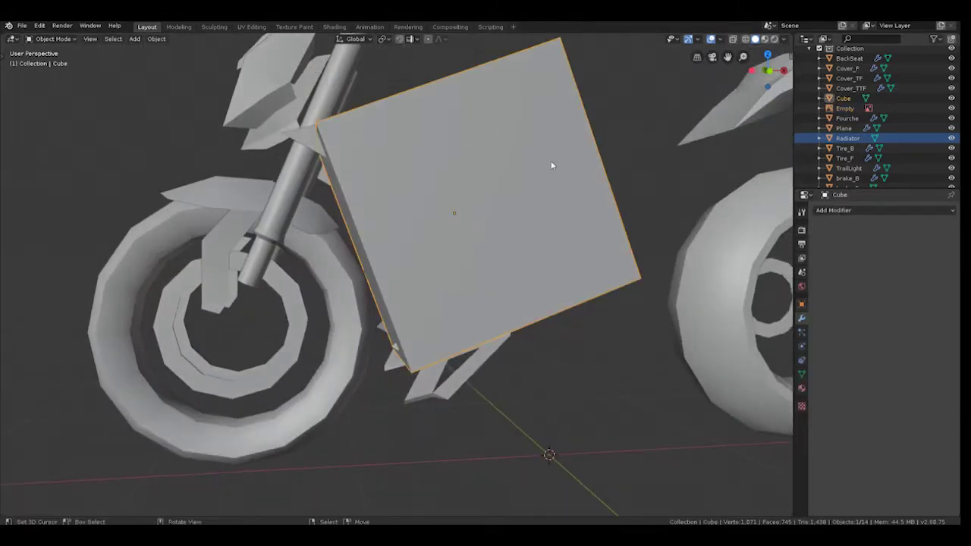
key("Tab")
key("KP_1")
Move the cube's right-side vertices inward to narrow it into a thin strip.
left_click(570, 139)
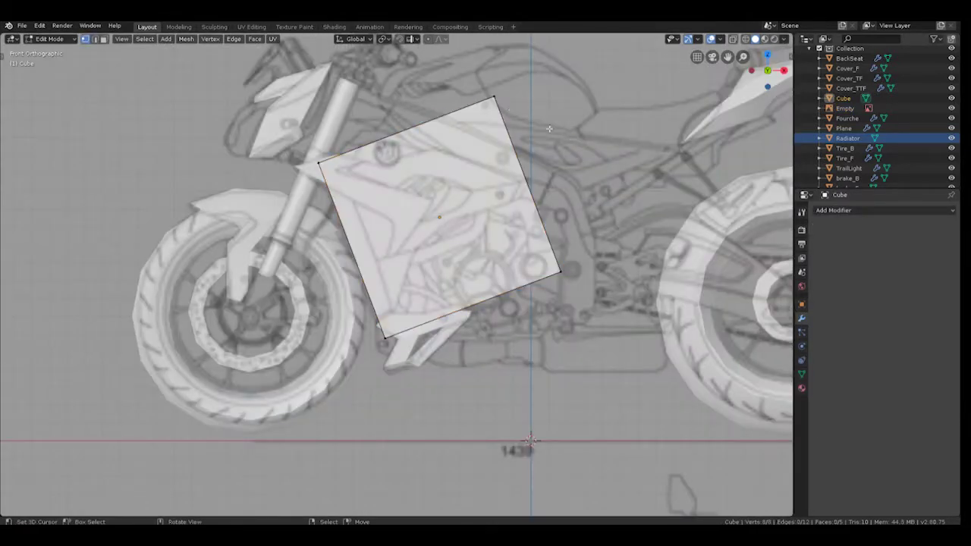
left_click_drag(576, 73, 455, 303)
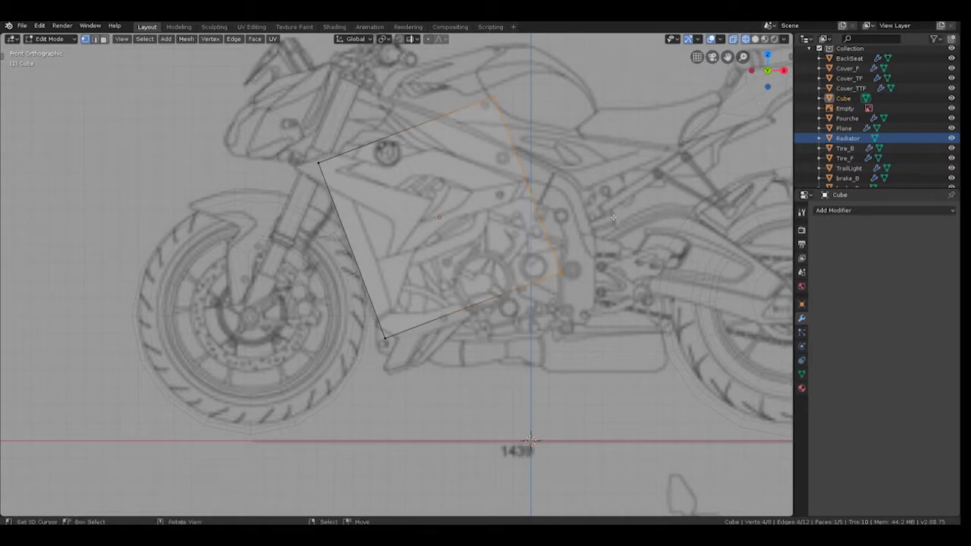
key("g")
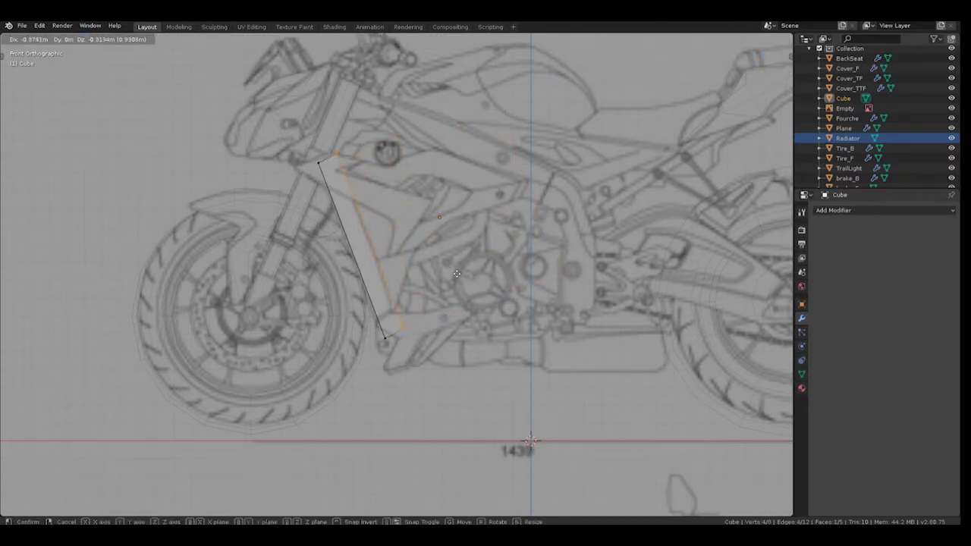
left_click(455, 276)
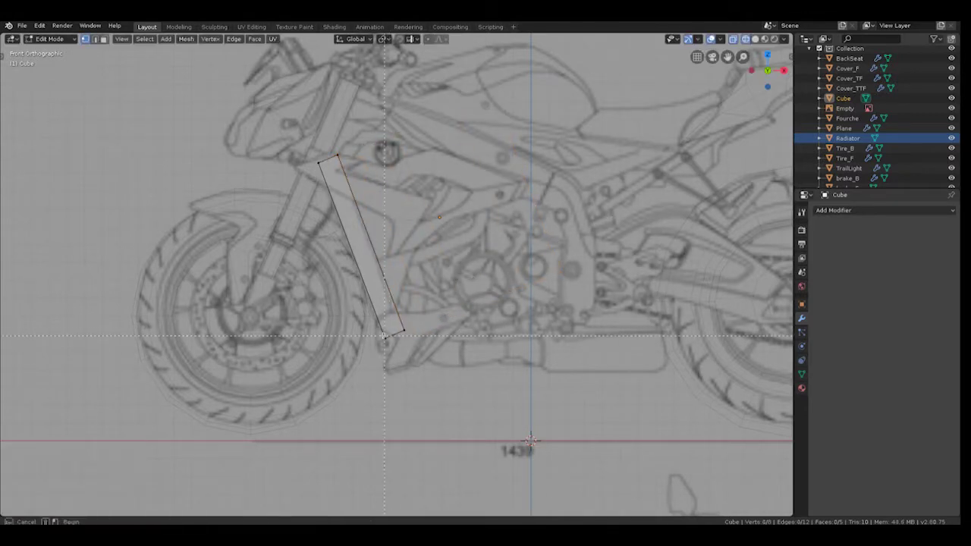
key("g")
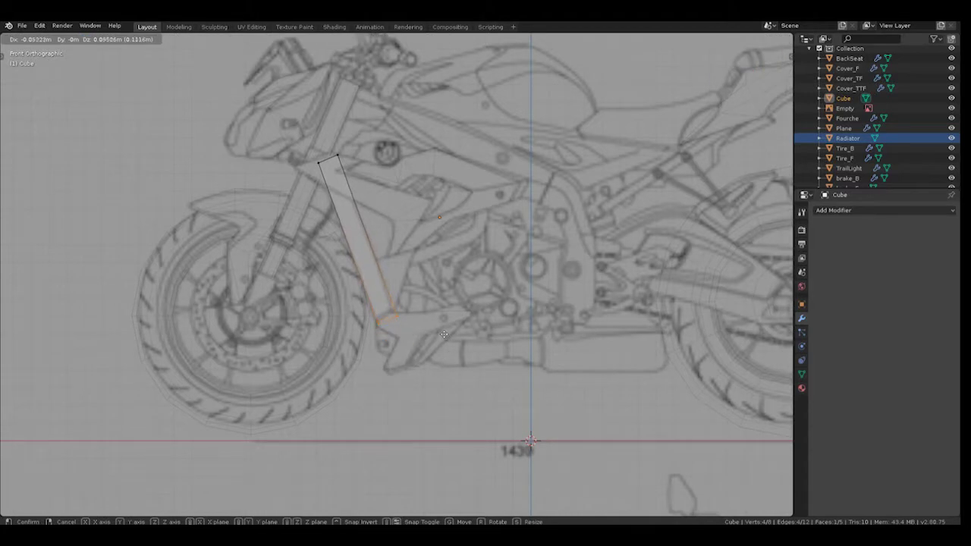
left_click(443, 335)
scroll(439, 337, "up", 3)
scroll(426, 361, "up", 2)
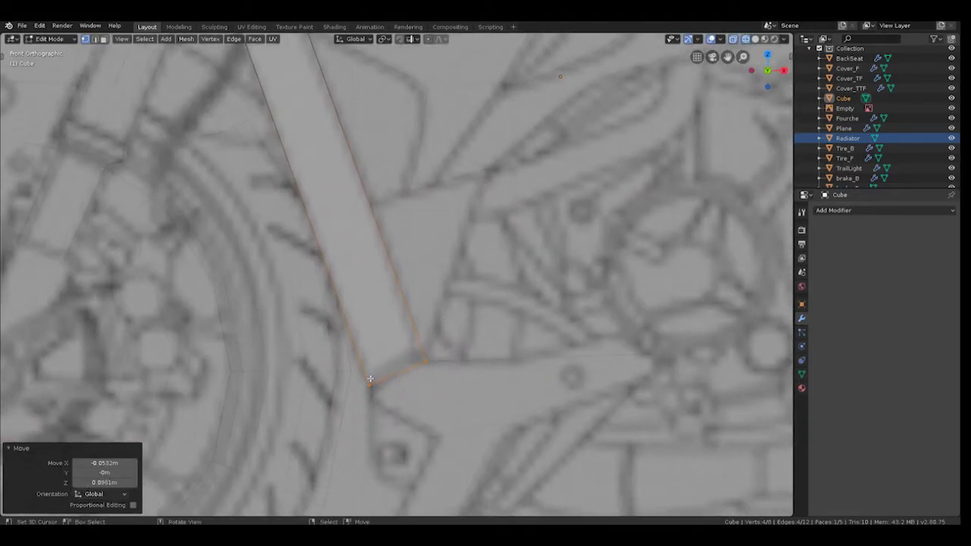
Lower the strip's right edge and add a loop cut across the strip.
key("alt+a")
left_click(422, 349)
key("g")
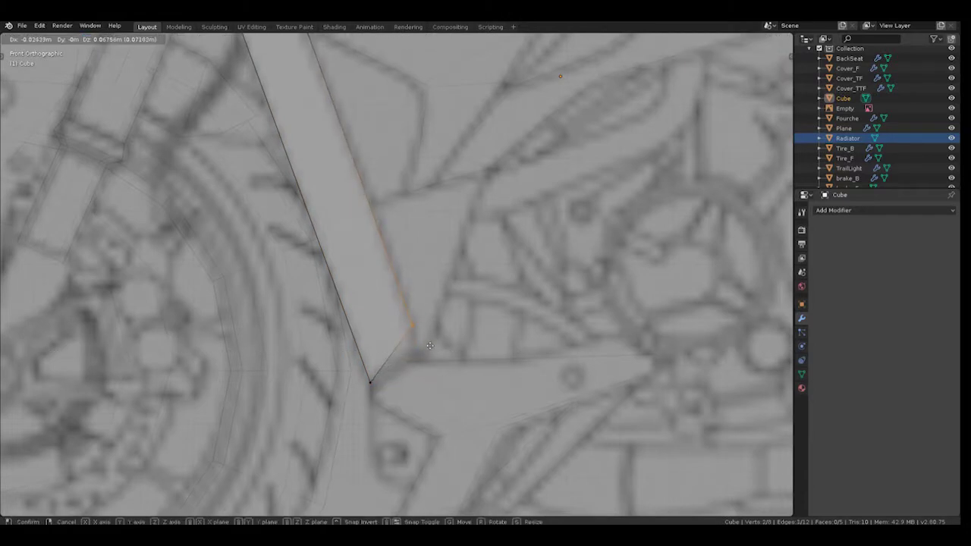
left_click(432, 386)
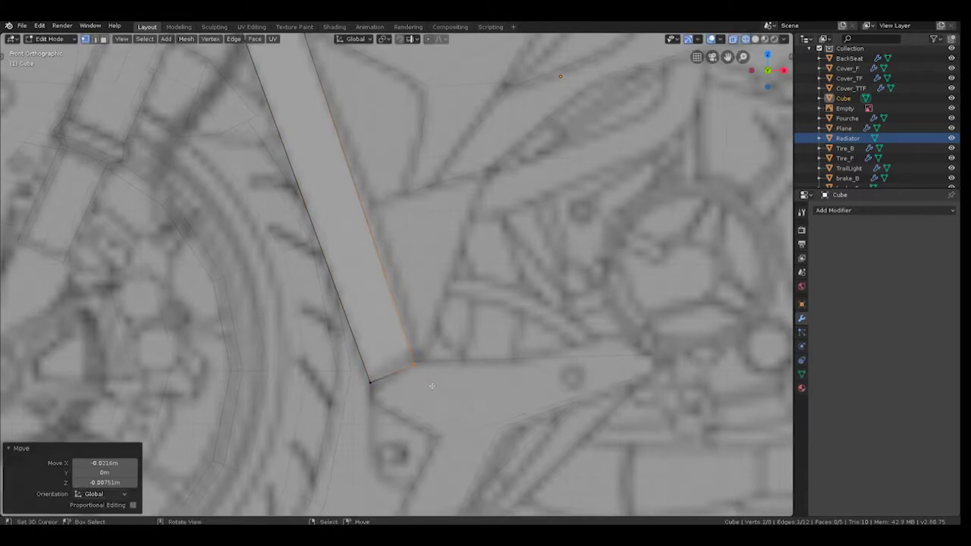
key("ctrl+r")
left_click(373, 338)
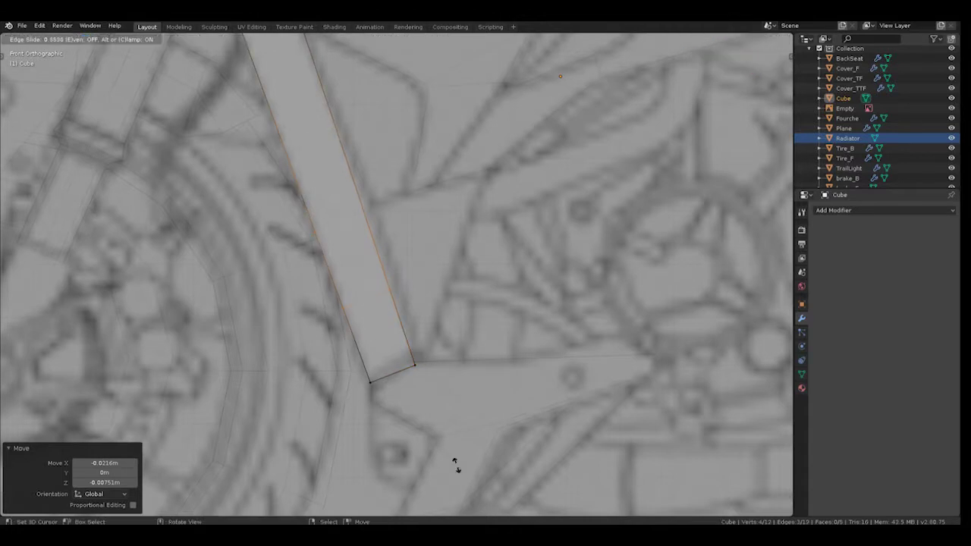
left_click(486, 504)
Shift the right edge slightly and move the bottom vertices to taper the strip to a point.
left_click(391, 300)
key("g")
left_click(435, 338)
left_click(414, 365)
key("g")
left_click(425, 379)
left_click(370, 381)
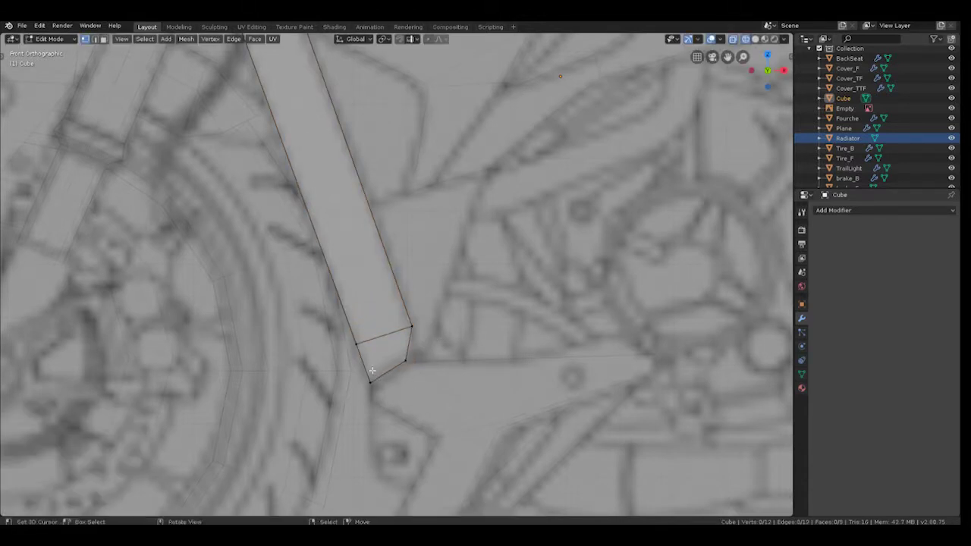
key("g")
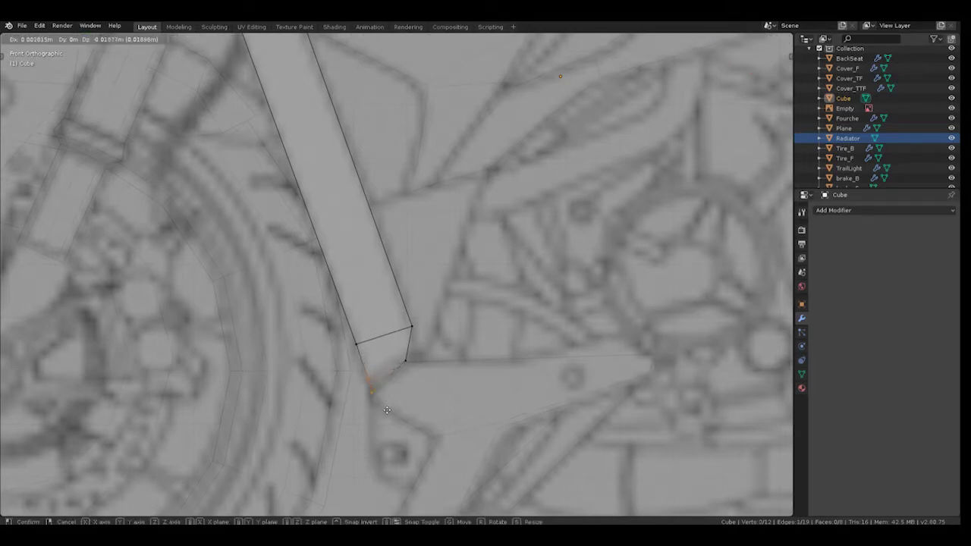
left_click(386, 411)
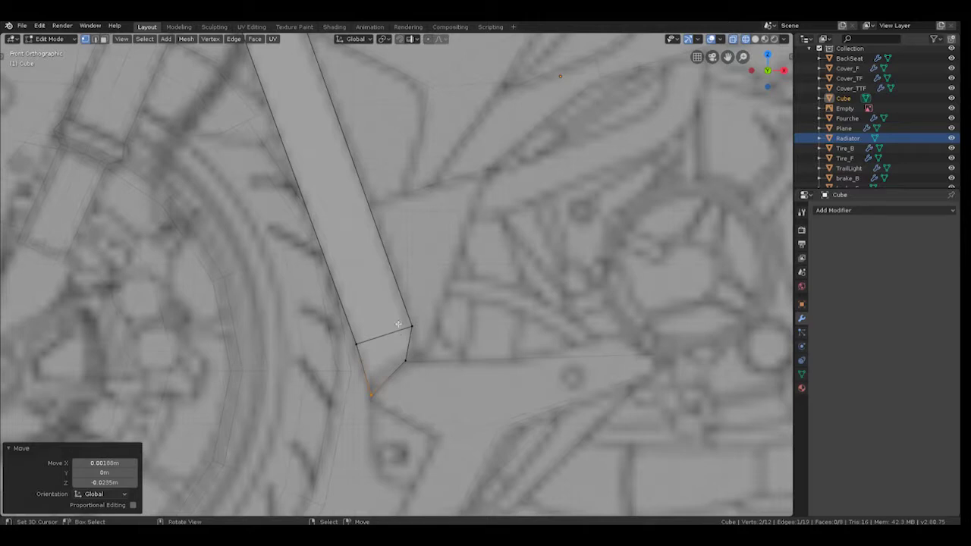
Deselect the vertices and orbit to see the whole bike in perspective.
scroll(398, 325, "down", 4)
middle_click_drag(341, 160, 455, 349, "shift")
scroll(454, 304, "up", 5)
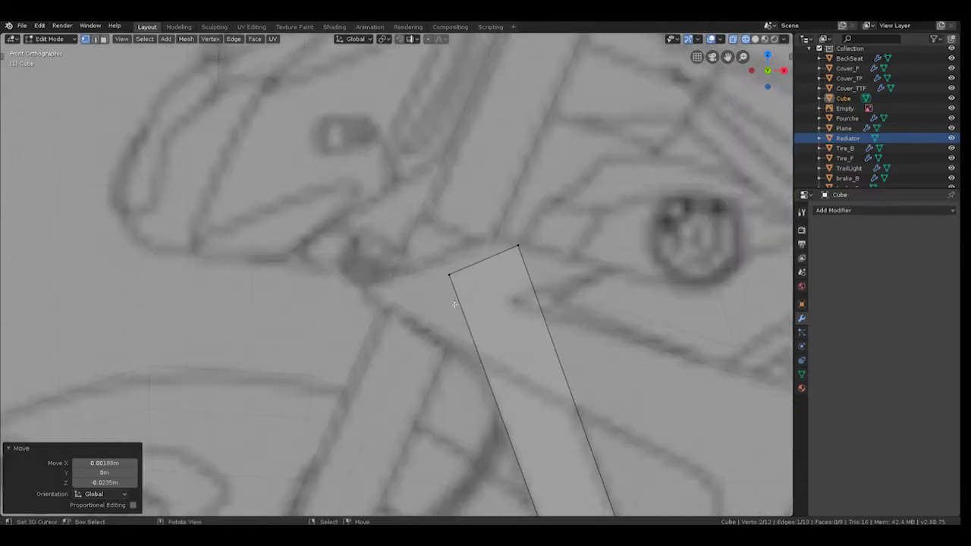
left_click(456, 264)
scroll(417, 259, "down", 6)
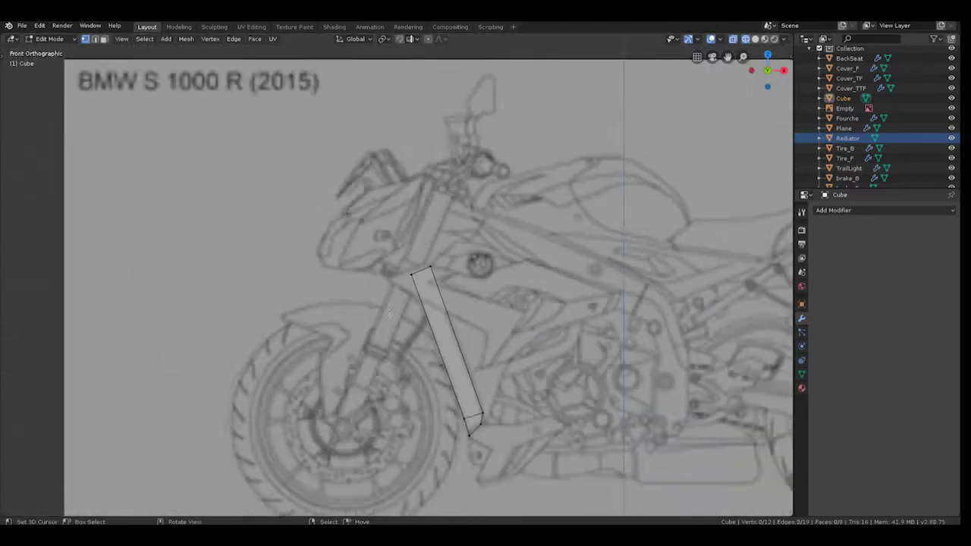
middle_click_drag(417, 260, 556, 291)
Add a Mirror modifier to the panel on the Y axis with Clipping enabled.
key("Tab")
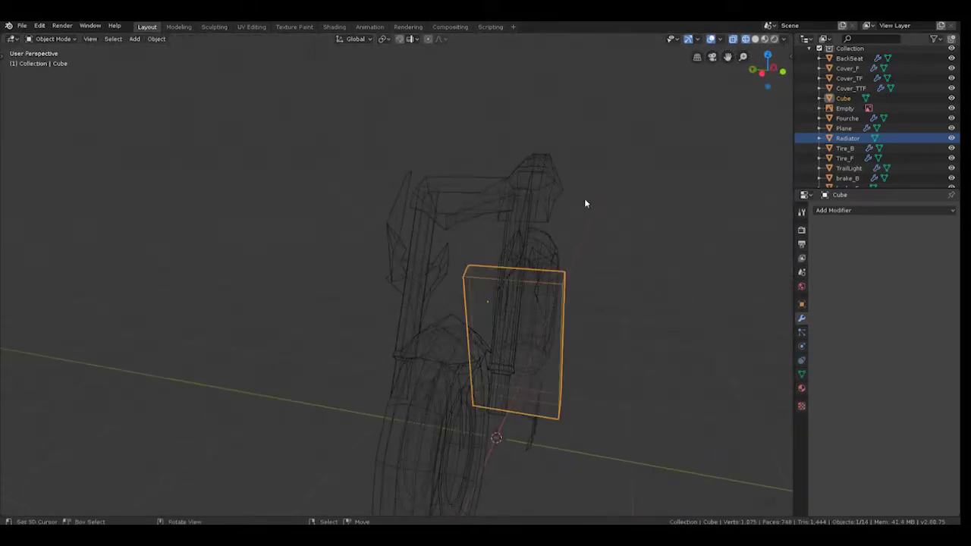
key("Tab")
left_click_drag(559, 250, 619, 458)
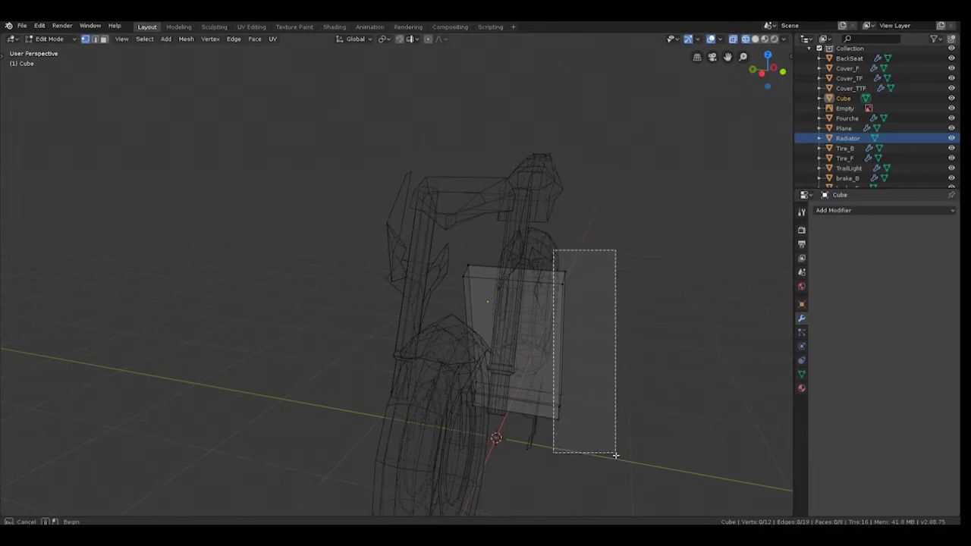
key("a")
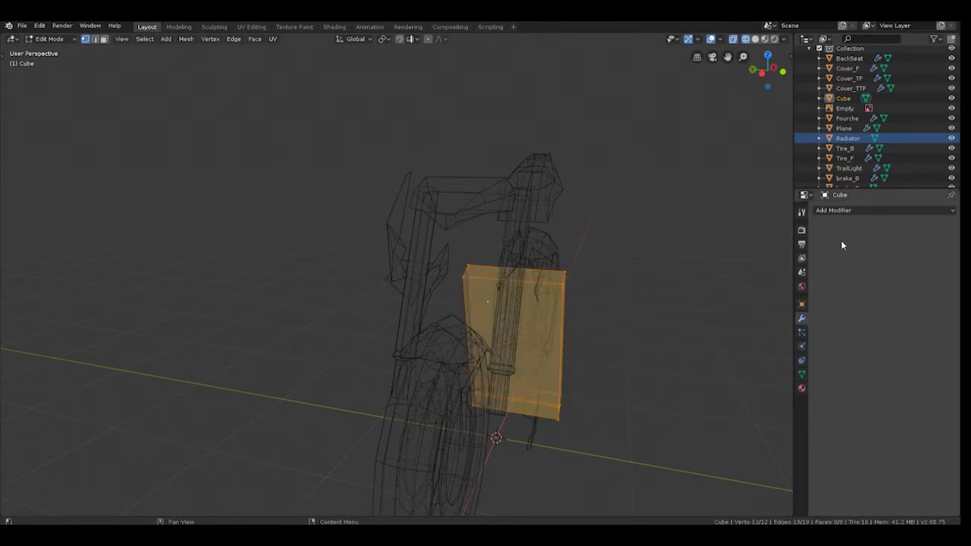
left_click(849, 210)
left_click(747, 312)
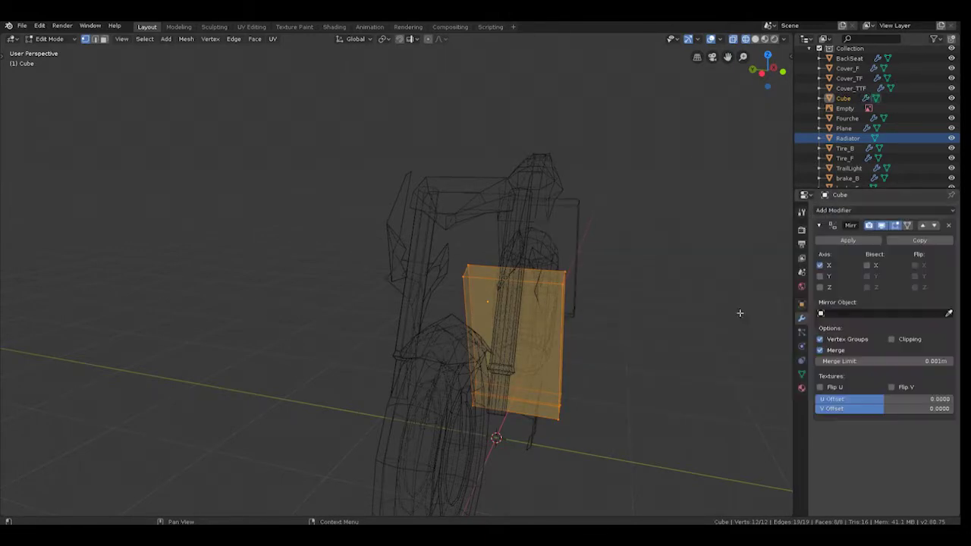
left_click(821, 276)
left_click(820, 266)
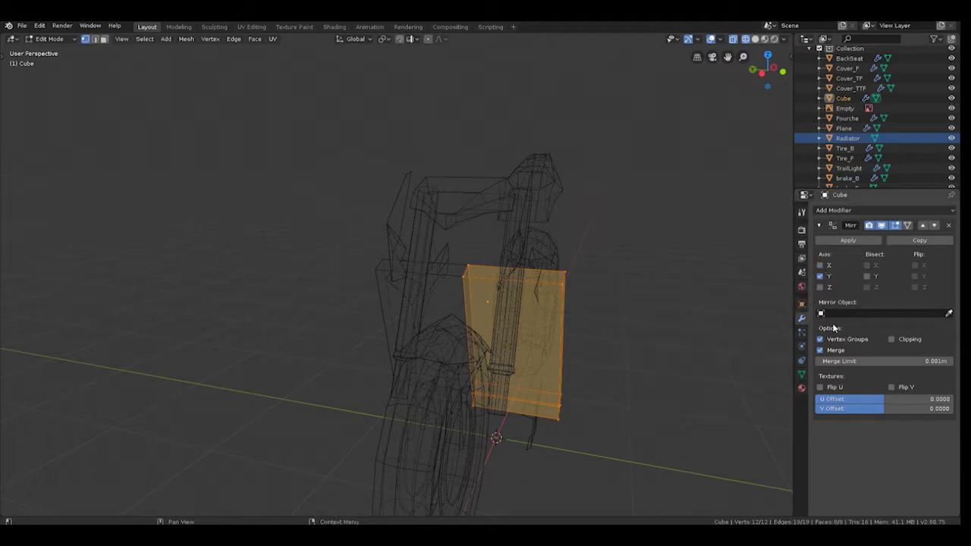
left_click(902, 338)
Move the panel's inner edge vertices along Y onto the mirror plane.
key("alt+a")
left_click_drag(555, 251, 611, 452)
key("g")
key("y")
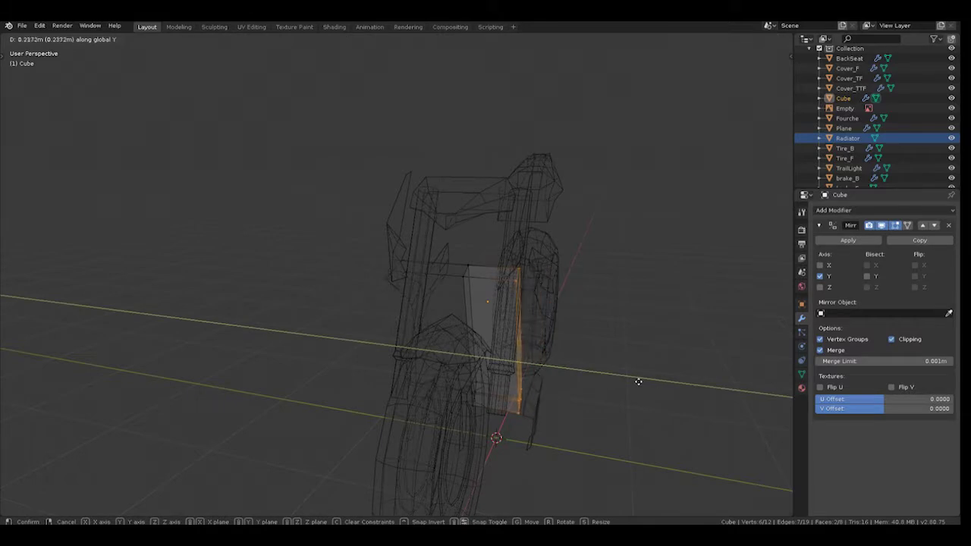
left_click(635, 382)
middle_click_drag(630, 381, 541, 351)
Add a middle loop cut and nudge its edge along Y to shape the side profile.
key("ctrl+r")
left_click(467, 332)
mouse_move(467, 335)
middle_mouse_down()
mouse_move(556, 341)
mouse_move(526, 355)
middle_mouse_up()
left_click(520, 346)
key("g")
key("y")
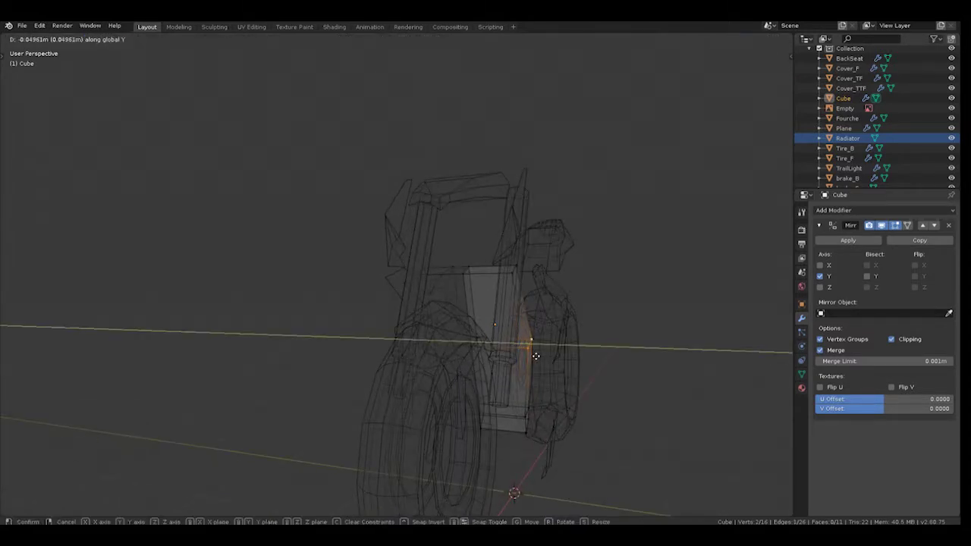
left_click(544, 401)
middle_click_drag(545, 401, 462, 389)
left_click(452, 335, "shift")
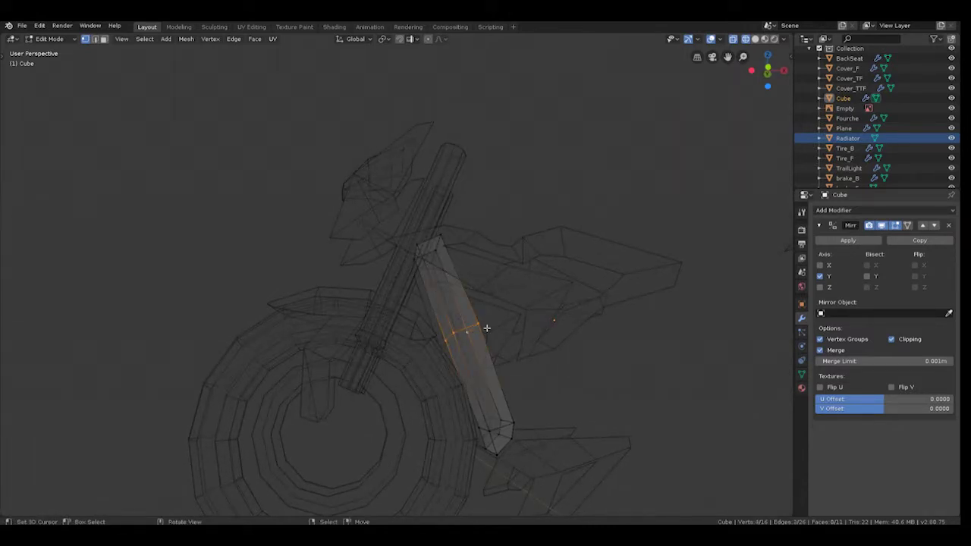
Bend the middle vertices outward 0.109 m along X and align them with the front reference.
key("g")
key("x")
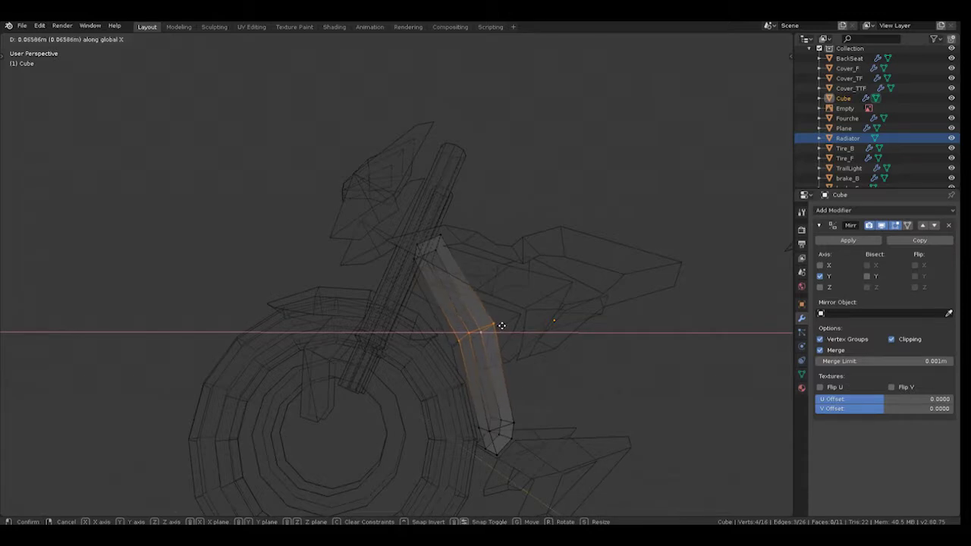
left_click(505, 322)
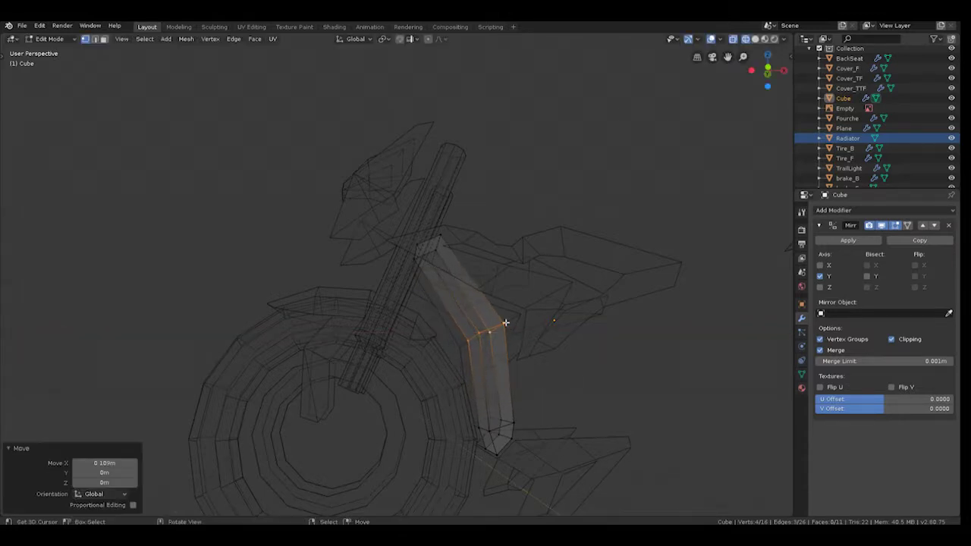
key("KP_1")
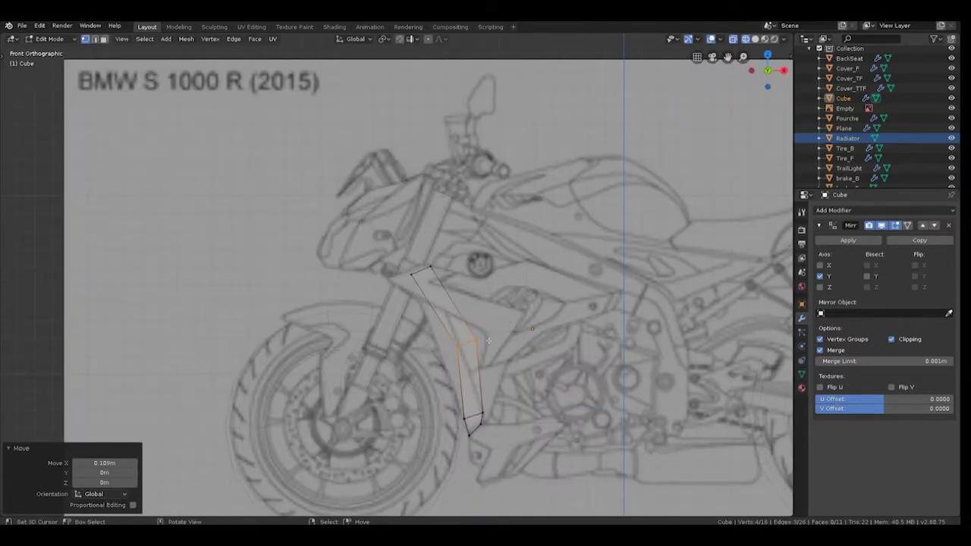
middle_click_drag(488, 340, 513, 252, "shift")
key("g")
key("y")
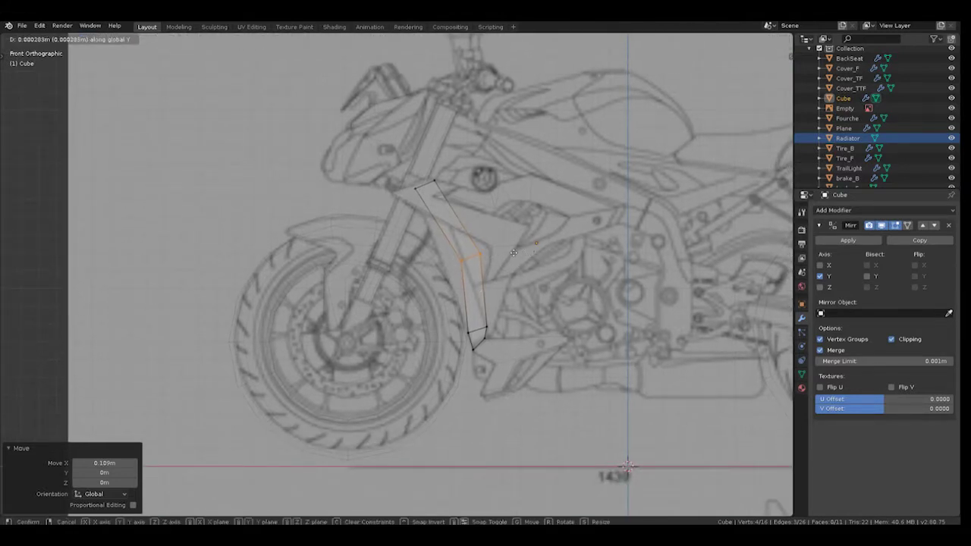
key("x")
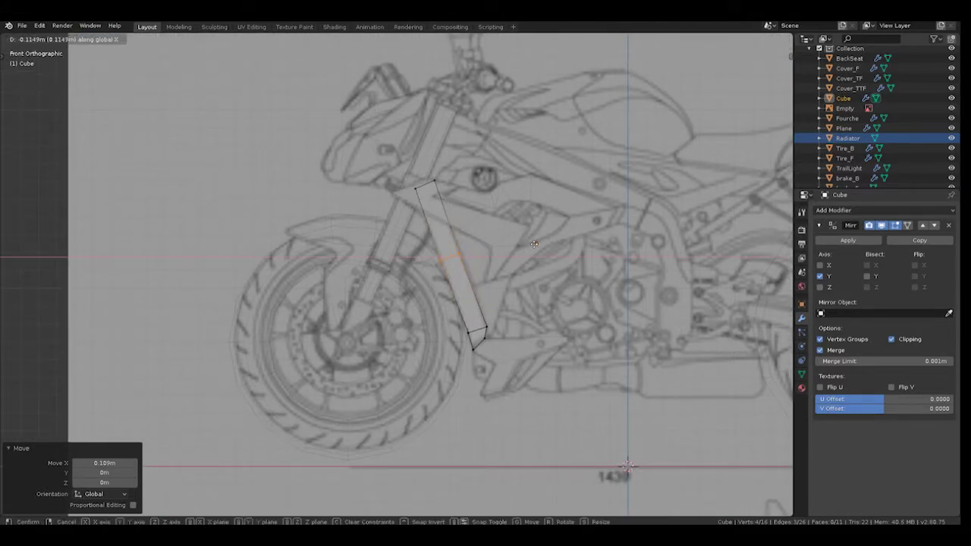
left_click(535, 244)
middle_click_drag(535, 243, 499, 253)
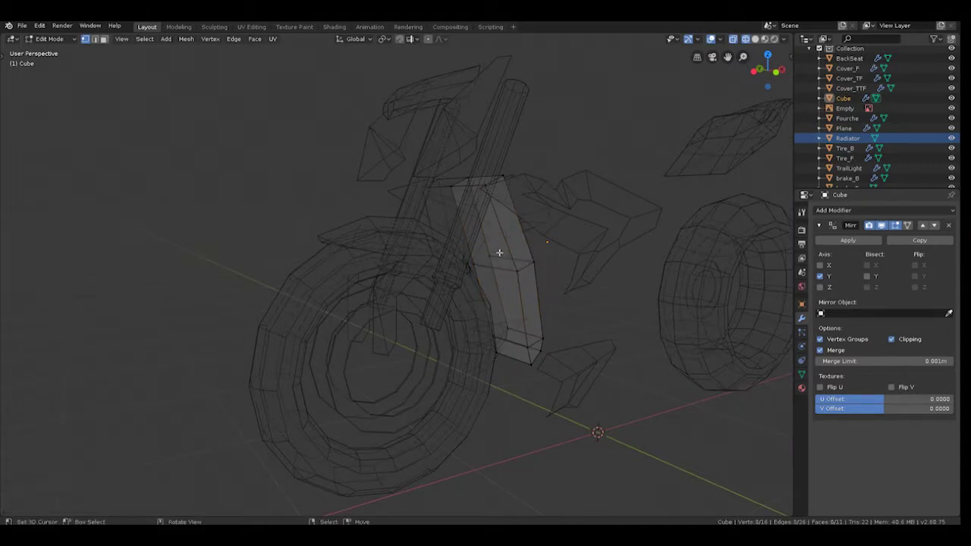
Add a centred lower loop cut and shift the bottom face sideways along X.
key("ctrl+r")
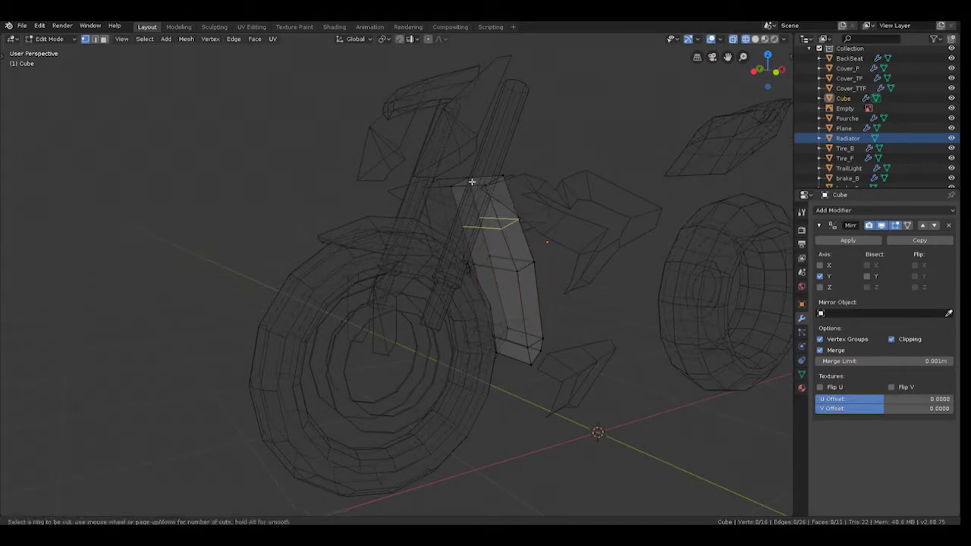
left_click(470, 188)
right_click(471, 188)
left_click(492, 269)
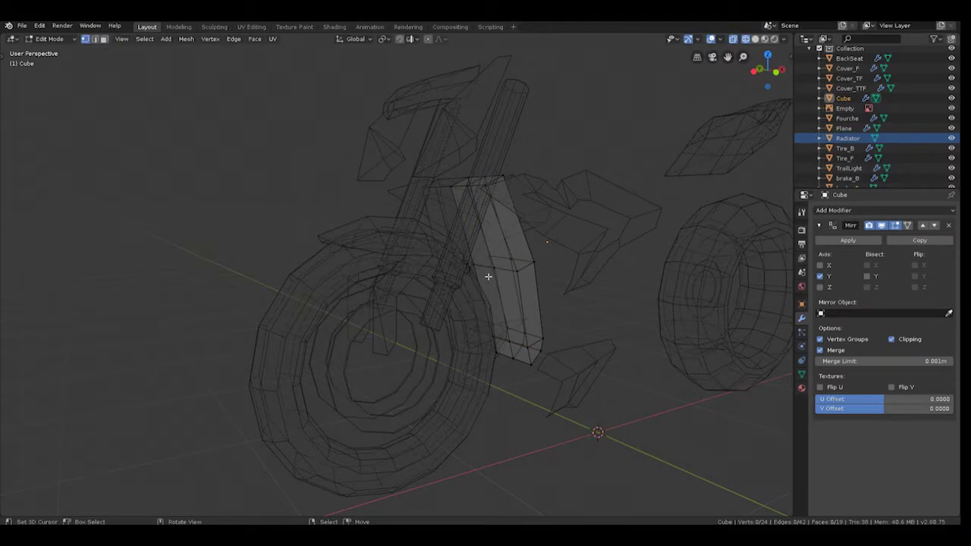
left_click(505, 339)
middle_click_drag(505, 340, 476, 295)
left_click(467, 275, "shift")
key("g")
key("x")
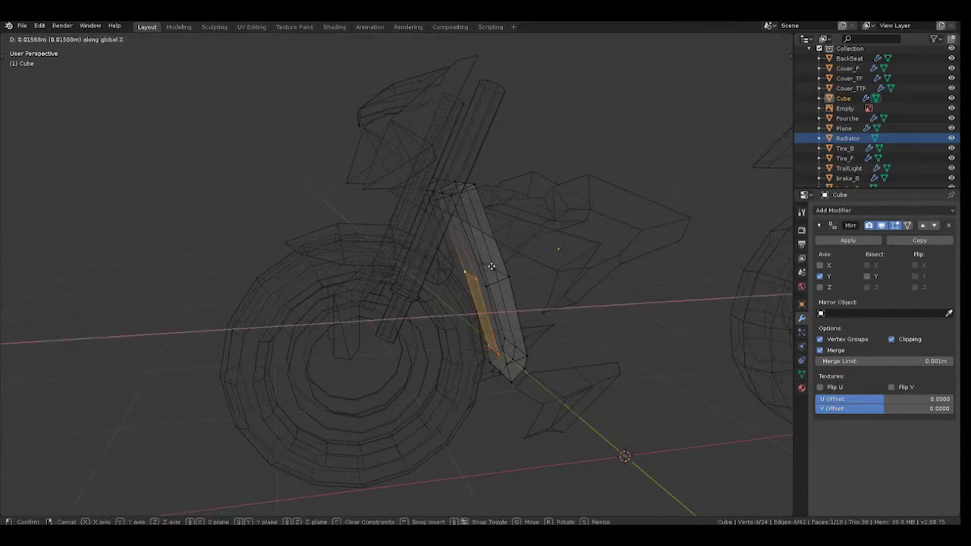
left_click(494, 266)
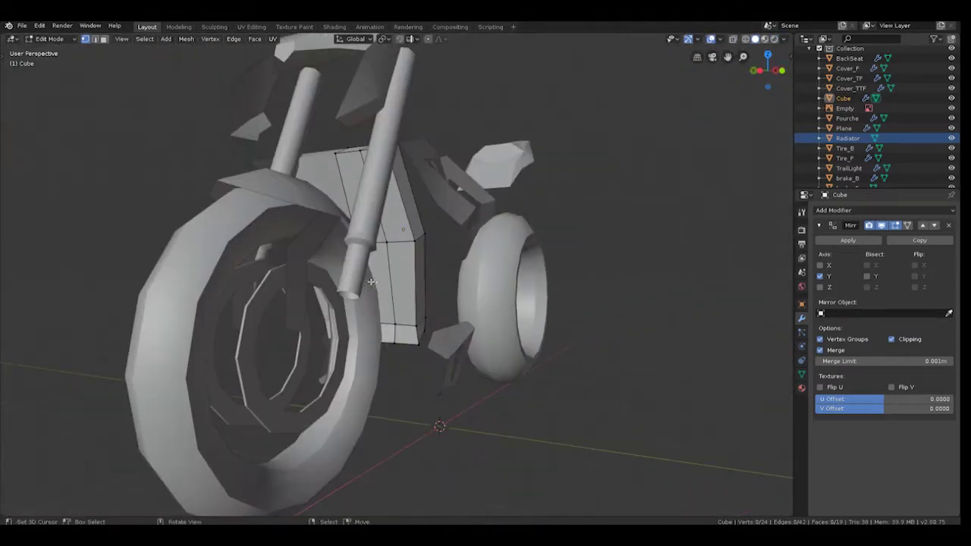
In face mode, select the panel's two lower faces and zoom into the front reference view.
key("l")
middle_click_drag(372, 282, 389, 228)
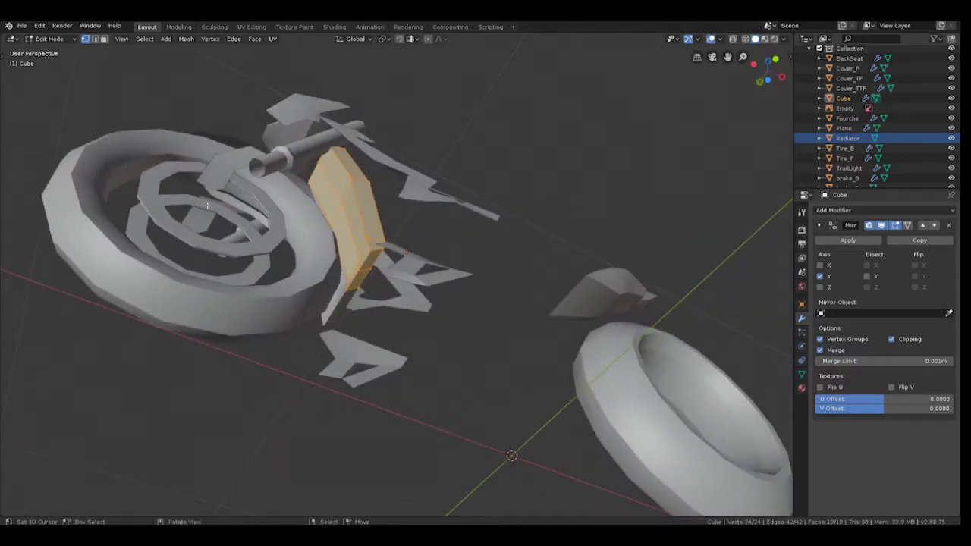
left_click(105, 39)
left_click(366, 258)
left_click(369, 272, "shift")
key("KP_1")
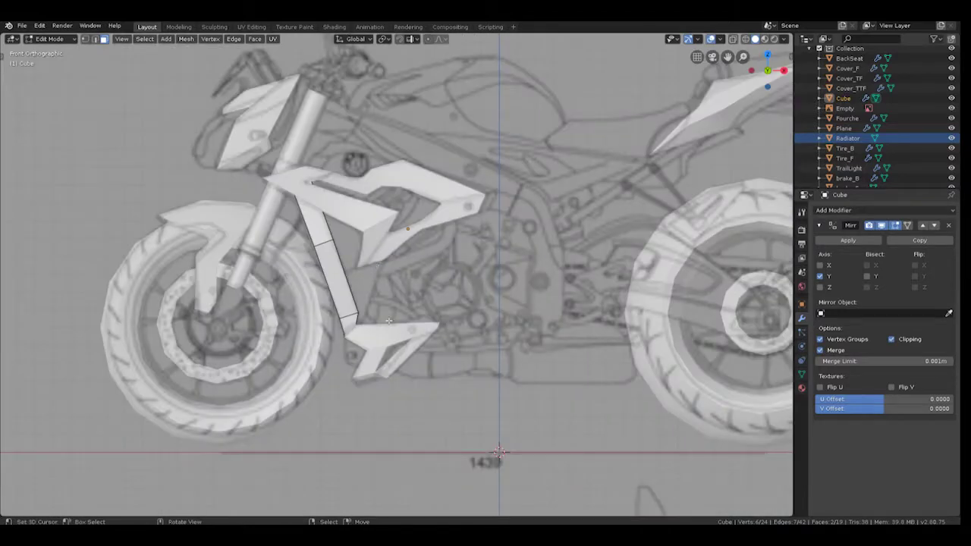
scroll(389, 321, "up", 2)
scroll(393, 303, "up", 2)
scroll(399, 280, "up", 1)
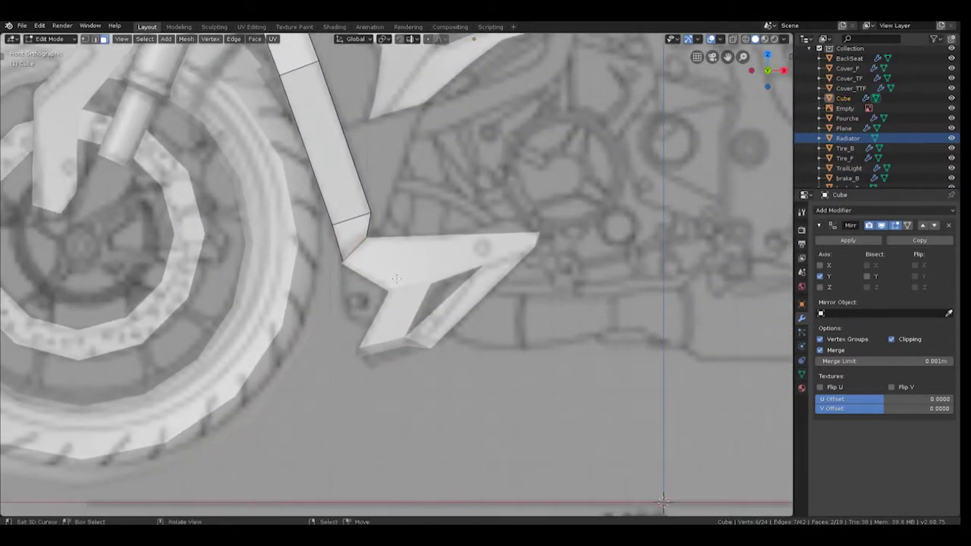
Extrude the two bottom faces and position the extrusion along the reference.
key("e")
key("g")
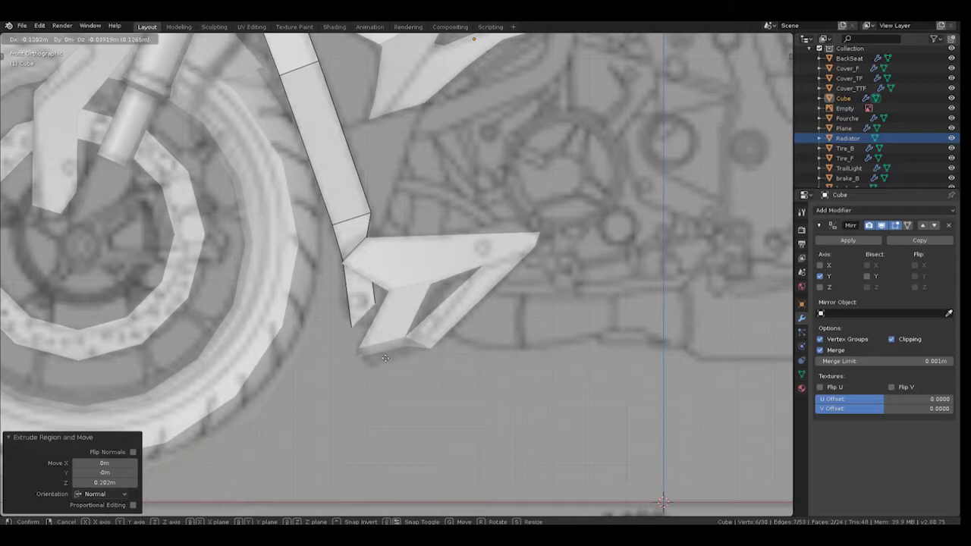
left_click(386, 354)
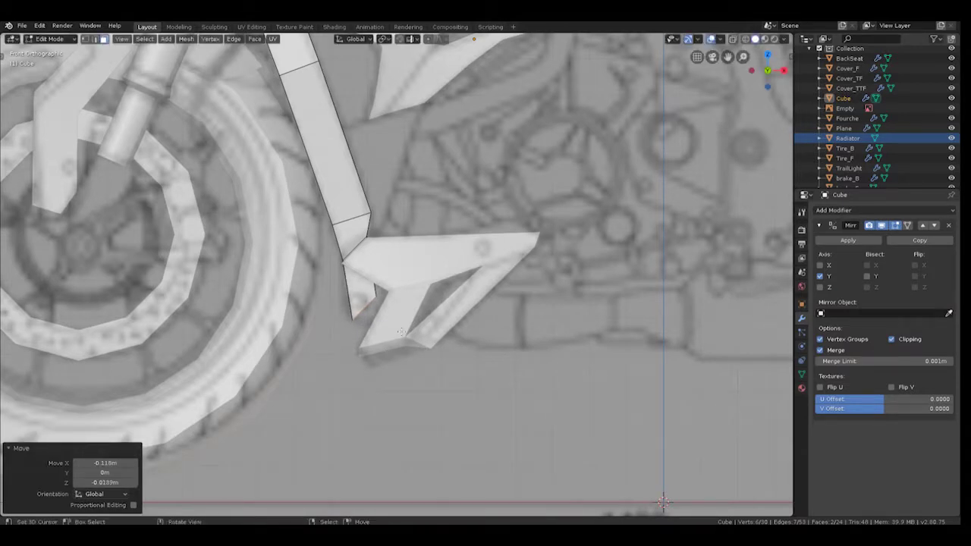
key("g")
left_click(398, 327)
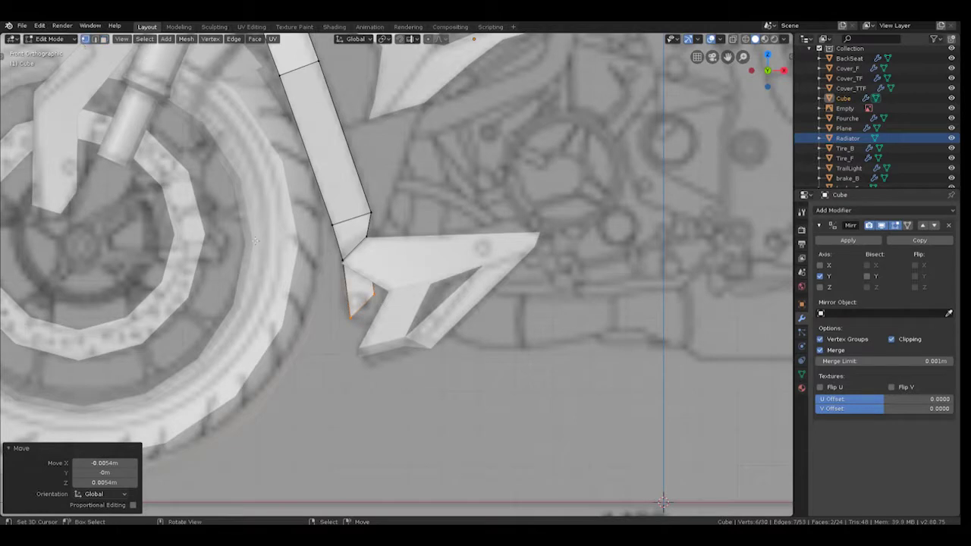
Switch to wireframe shading and place the lower vertex on the reference outline.
key("z")
left_click(303, 308)
key("g")
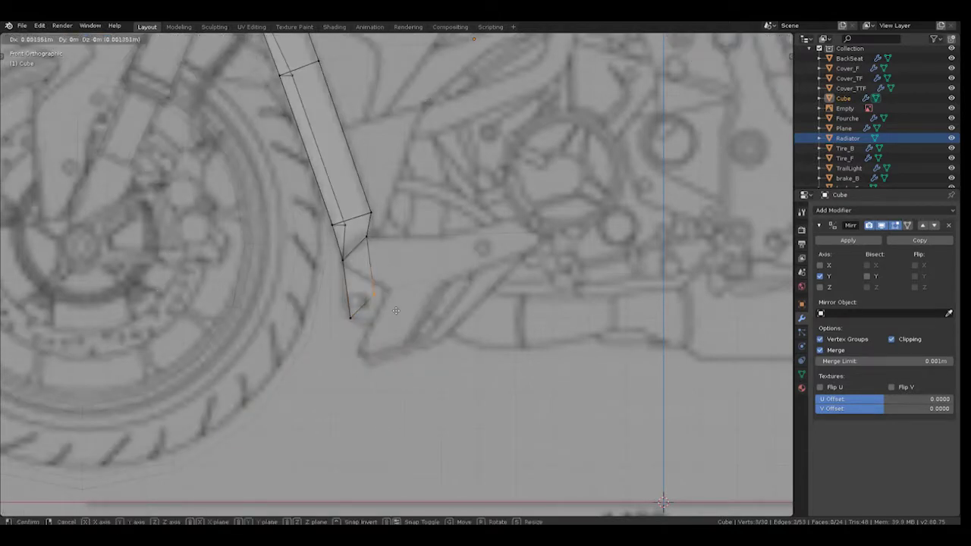
left_click(402, 350)
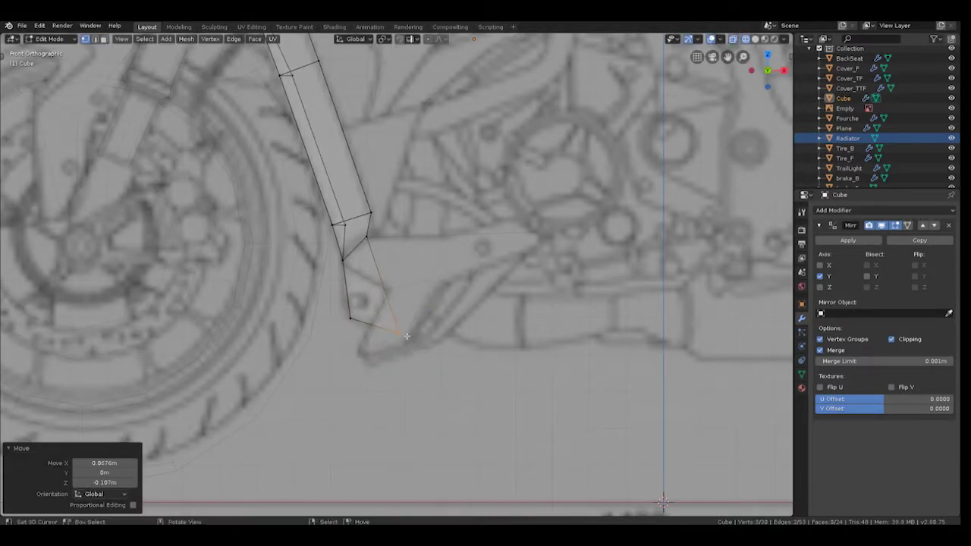
scroll(321, 222, "down", 2)
scroll(364, 289, "up", 1, "shift")
scroll(395, 334, "up", 2, "shift")
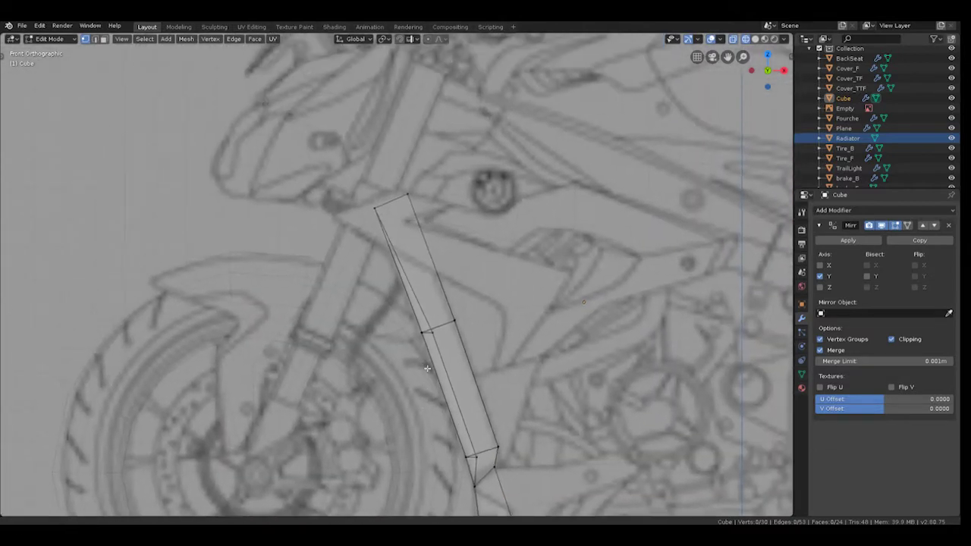
scroll(424, 372, "up", 1, "shift")
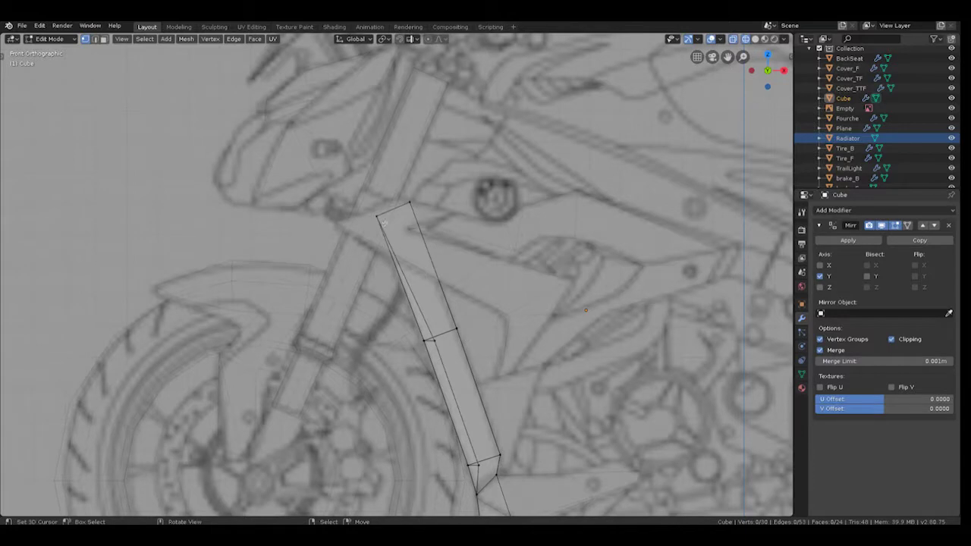
Loop-cut the strip near its top and pull the top-left vertex outward.
key("ctrl+r")
left_click(411, 238)
left_click(378, 213)
left_click(378, 213, "shift")
key("alt+a")
key("b")
left_click_drag(387, 233, 362, 205)
key("g")
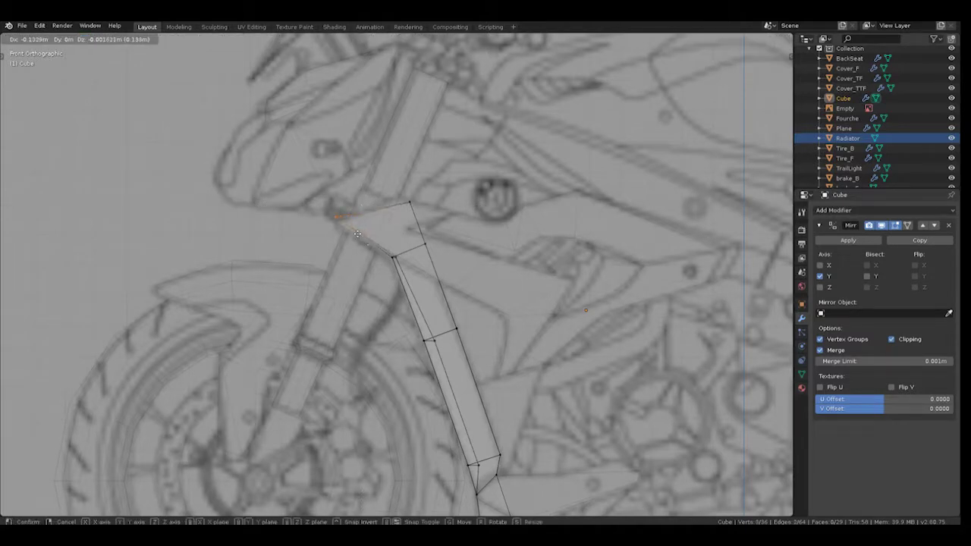
left_click(358, 239)
Slide the front block's upper vertices along the Y axis.
mouse_move(358, 239)
middle_mouse_down()
mouse_move(450, 314)
mouse_move(459, 304)
mouse_move(434, 265)
mouse_move(561, 267)
middle_mouse_up()
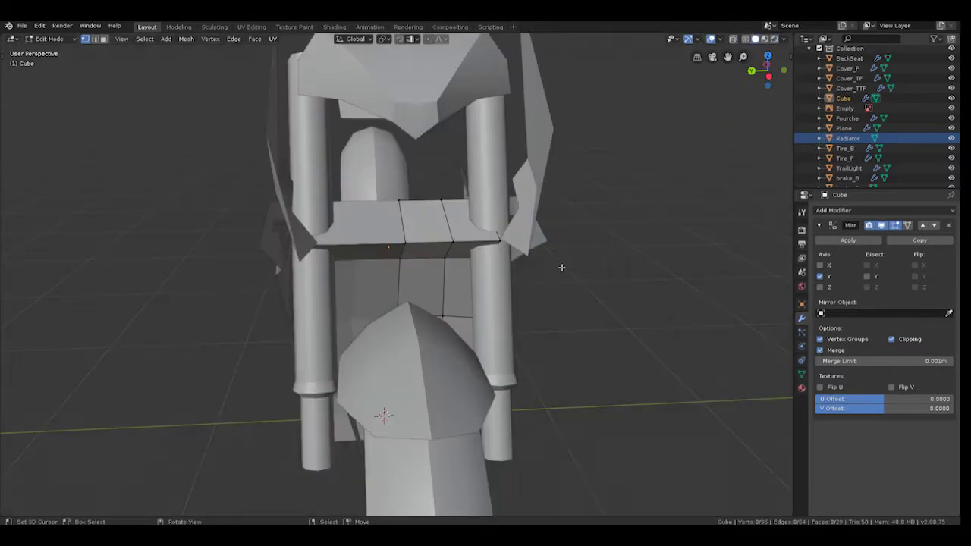
left_click(487, 240)
key("g")
key("x")
key("y")
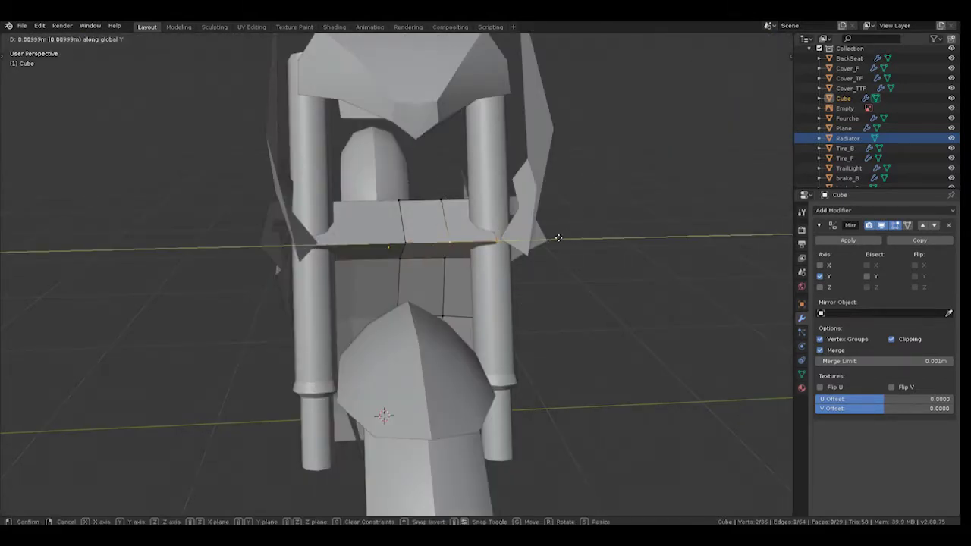
left_click(530, 241)
mouse_move(276, 268)
middle_mouse_down()
mouse_move(335, 261)
mouse_move(322, 242)
middle_mouse_up()
left_click(364, 225)
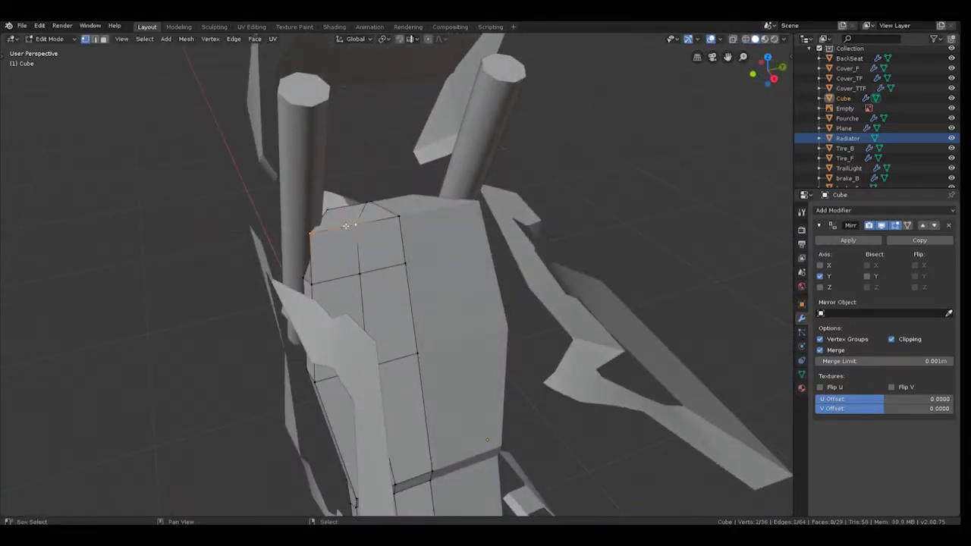
key("g")
key("y")
left_click(365, 224)
Merge two corner vertices At Last and delete the extra edge.
left_click(398, 216)
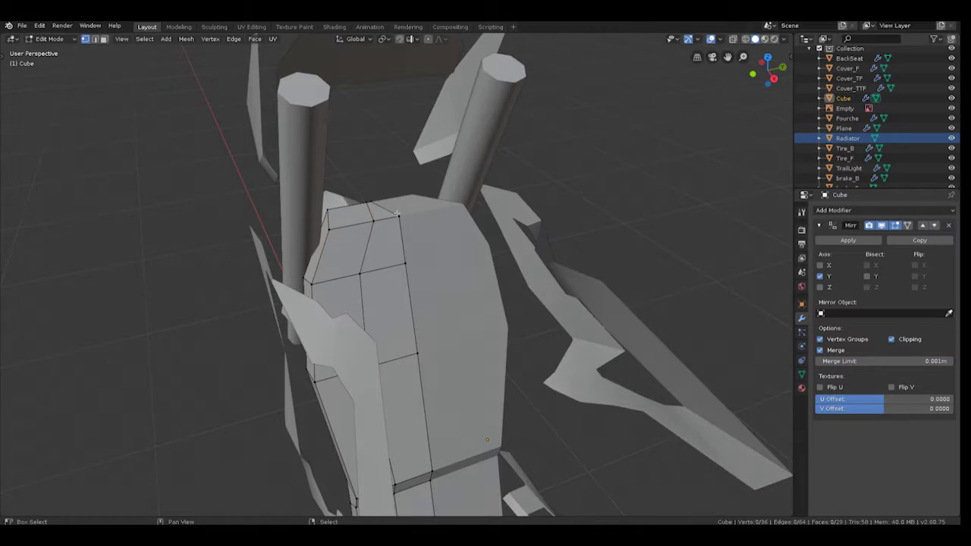
key("alt+m")
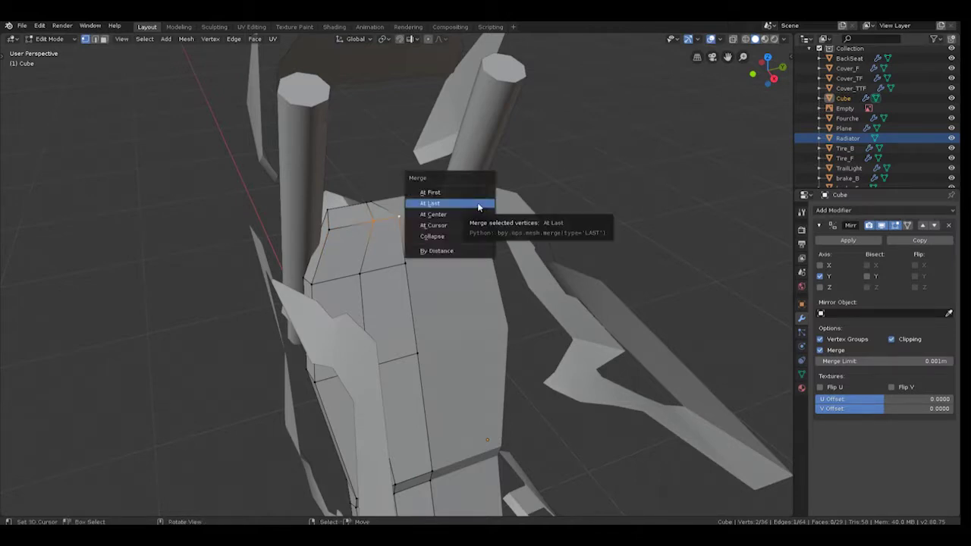
left_click(478, 204)
middle_click_drag(436, 238, 629, 216)
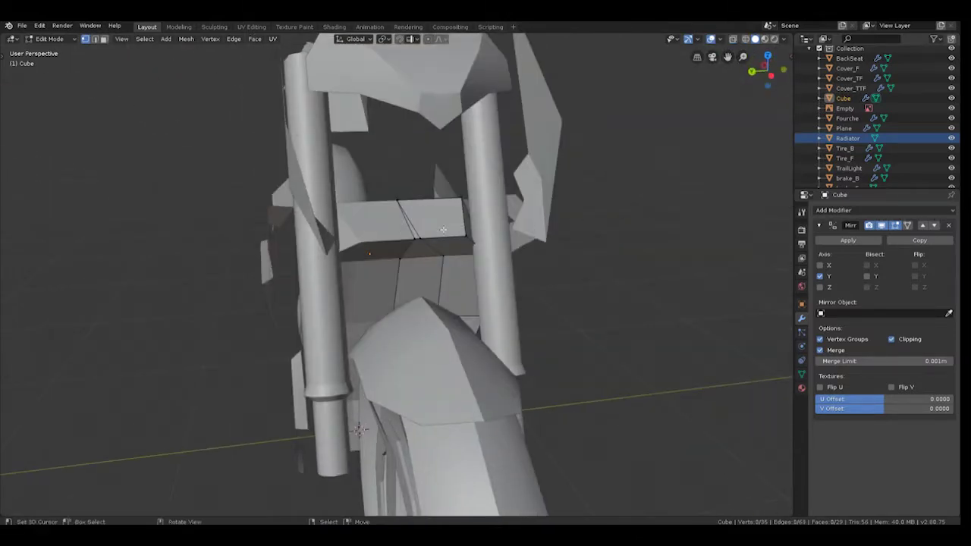
key("ctrl+x")
Nudge the selected vertex along Y to refine the front block shape.
key("g")
key("y")
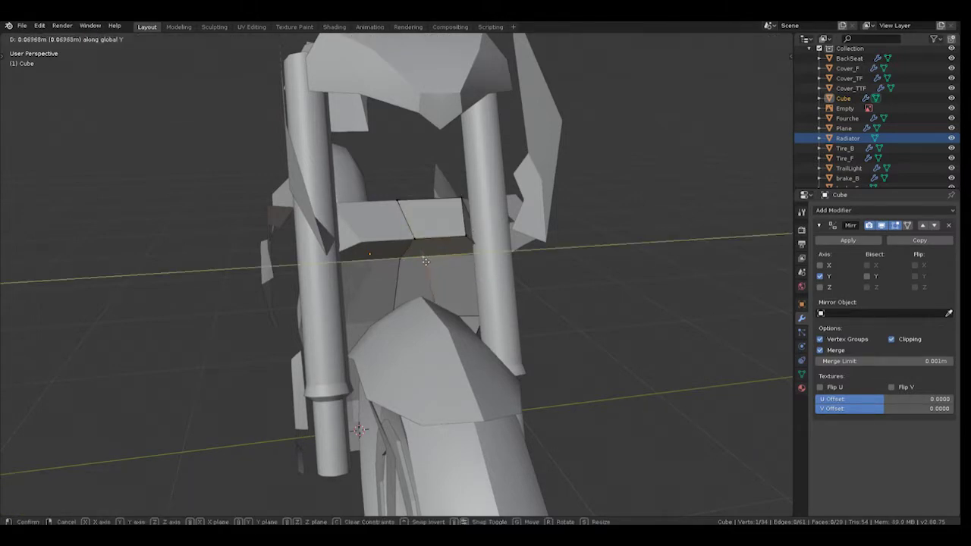
left_click(425, 261)
middle_click_drag(425, 260, 496, 273)
key("g")
key("y")
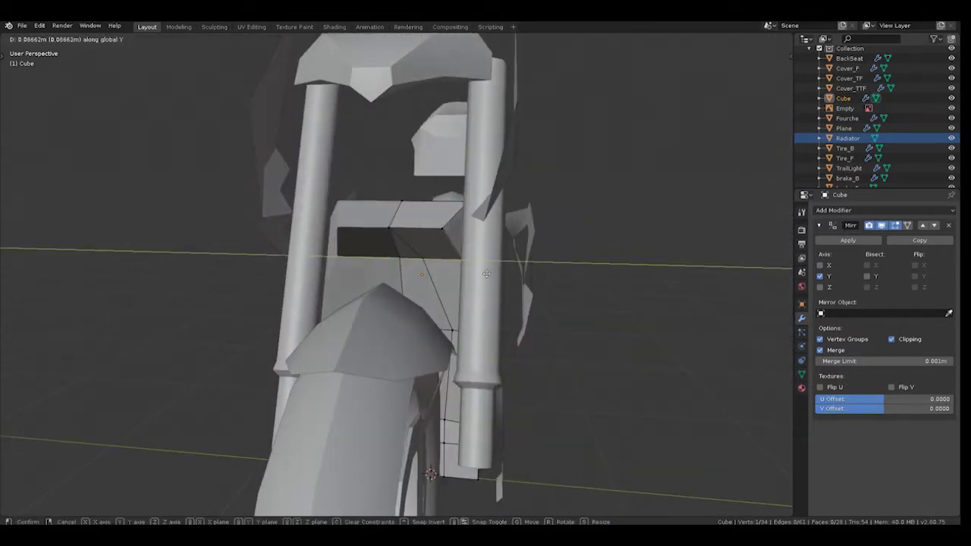
left_click(486, 273)
Return to Object Mode and save s1000r.blend.
mouse_move(486, 273)
middle_mouse_down()
mouse_move(493, 292)
mouse_move(365, 295)
middle_mouse_up()
key("Tab")
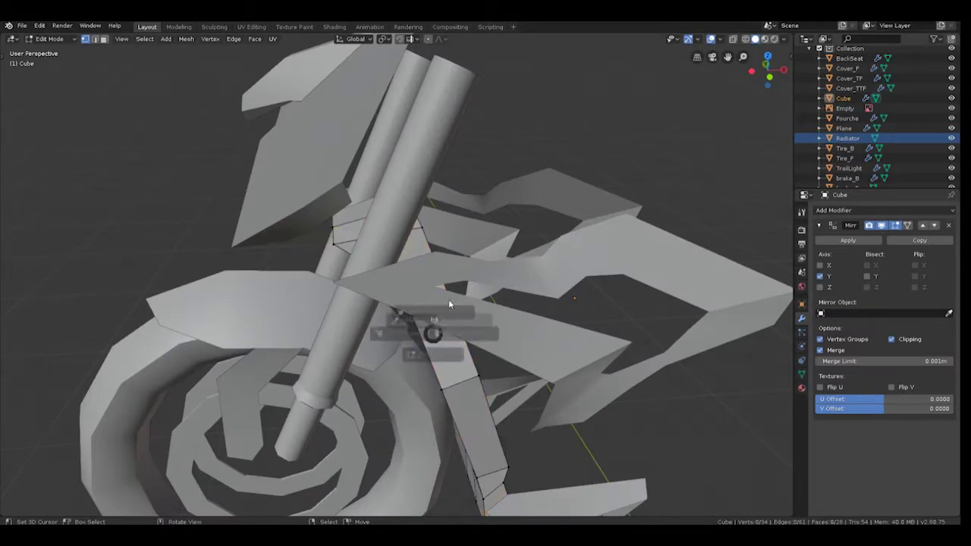
middle_click_drag(448, 299, 464, 249)
scroll(469, 230, "down", 4)
key("ctrl+s")
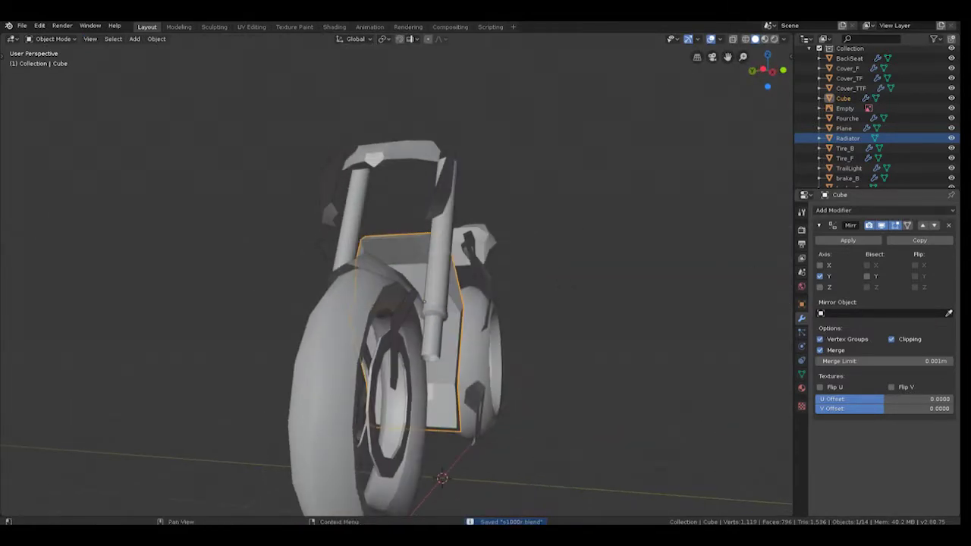
Turn on Auto Smooth for the front block's normals in its Object Data settings.
mouse_move(710, 301)
middle_mouse_down()
mouse_move(546, 357)
mouse_move(511, 392)
middle_mouse_up()
left_click(455, 341)
left_click(801, 374)
left_click(830, 393)
right_click(438, 320)
left_click(443, 328)
left_click(475, 360)
left_click(447, 334)
In Edit Mode, shift the small Plane panels -0.0627 m along Y and tilt them -18.1° around X.
mouse_move(447, 334)
middle_mouse_down()
mouse_move(542, 380)
mouse_move(635, 392)
mouse_move(485, 379)
mouse_move(544, 381)
mouse_move(539, 396)
middle_mouse_up()
left_click(468, 403)
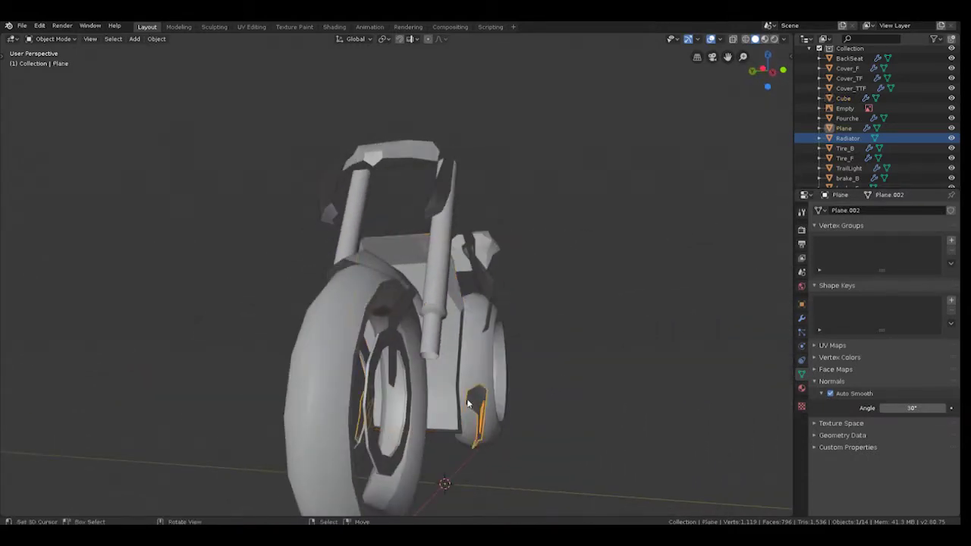
key("Tab")
mouse_move(538, 353)
middle_mouse_down()
mouse_move(473, 397)
mouse_move(564, 379)
mouse_move(559, 370)
middle_mouse_up()
key("g")
key("y")
left_click(574, 374)
key("r")
key("x")
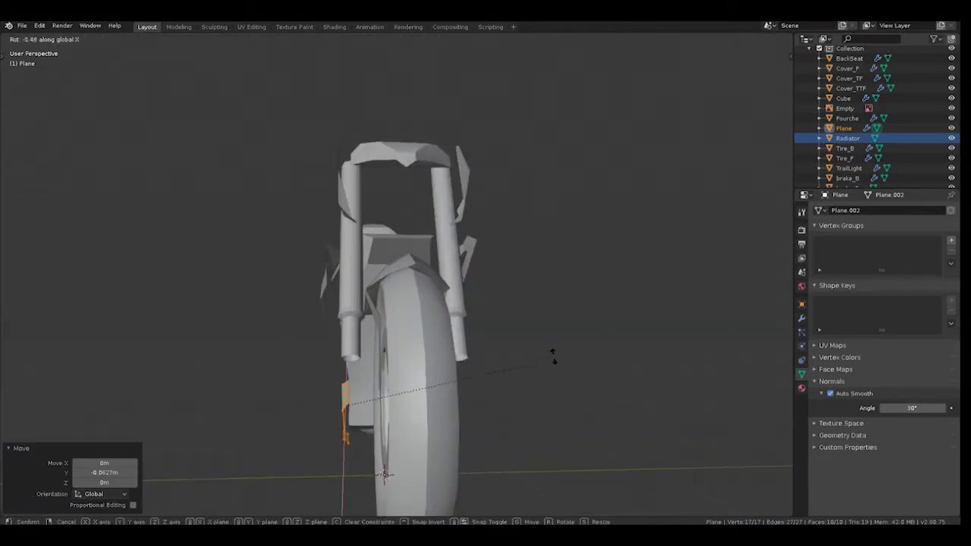
left_click(507, 322)
mouse_move(507, 321)
middle_mouse_down()
mouse_move(592, 386)
mouse_move(559, 392)
middle_mouse_up()
key("Tab")
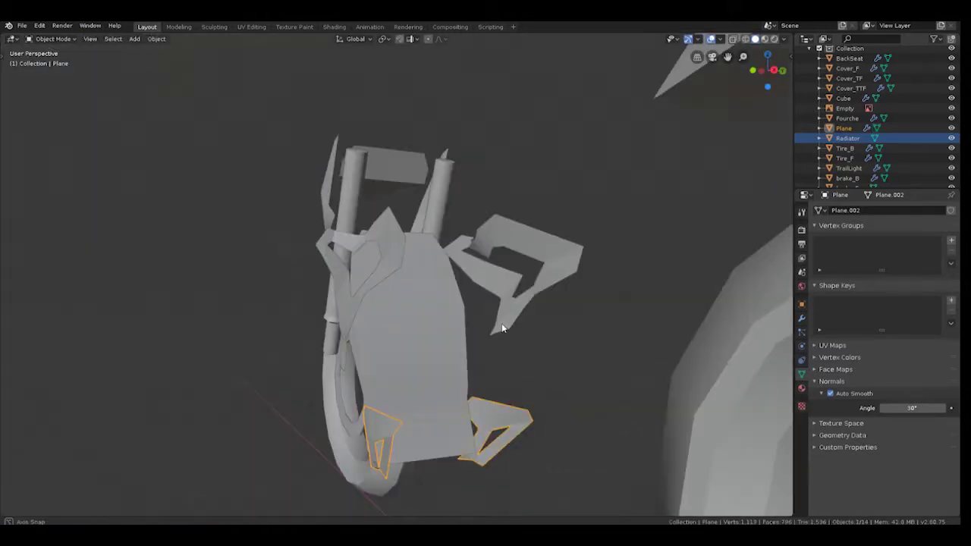
Select the Cover_TF side cover, viewing the bike from a rear three-quarter angle.
scroll(559, 392, "down", 5)
mouse_move(501, 323)
middle_mouse_down()
mouse_move(552, 372)
mouse_move(570, 352)
middle_mouse_up()
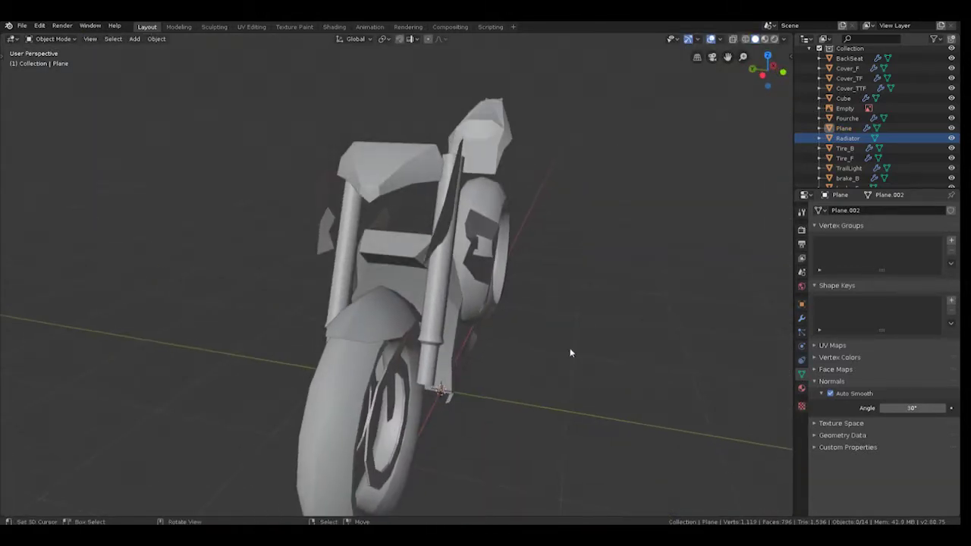
left_click(489, 273)
middle_click_drag(489, 273, 489, 301)
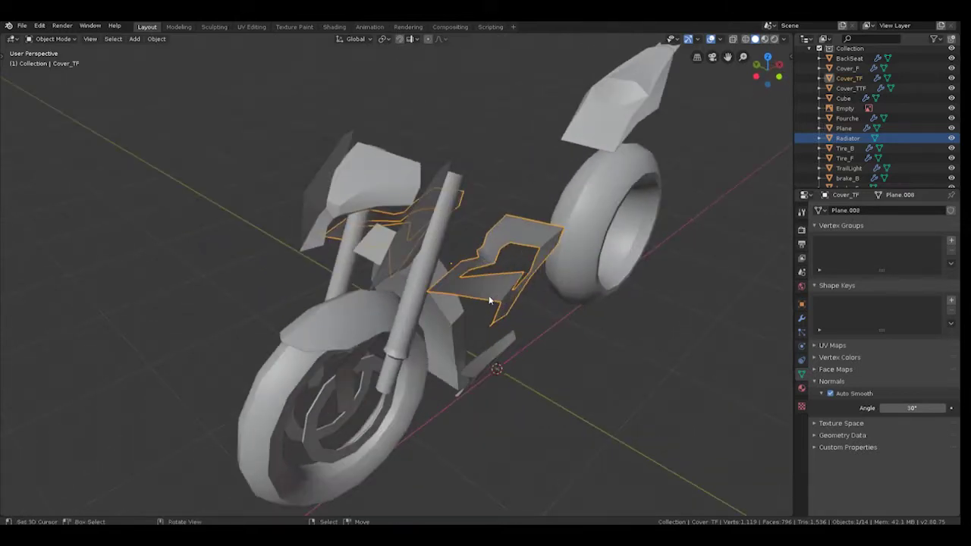
Move the Cover_TF side cover's geometry about 0.049 m along Y in Edit Mode, then return to Object Mode.
mouse_move(577, 325)
middle_mouse_down()
mouse_move(624, 324)
mouse_move(486, 264)
mouse_move(426, 268)
middle_mouse_up()
key("ctrl+Tab")
left_click(715, 319)
key("g")
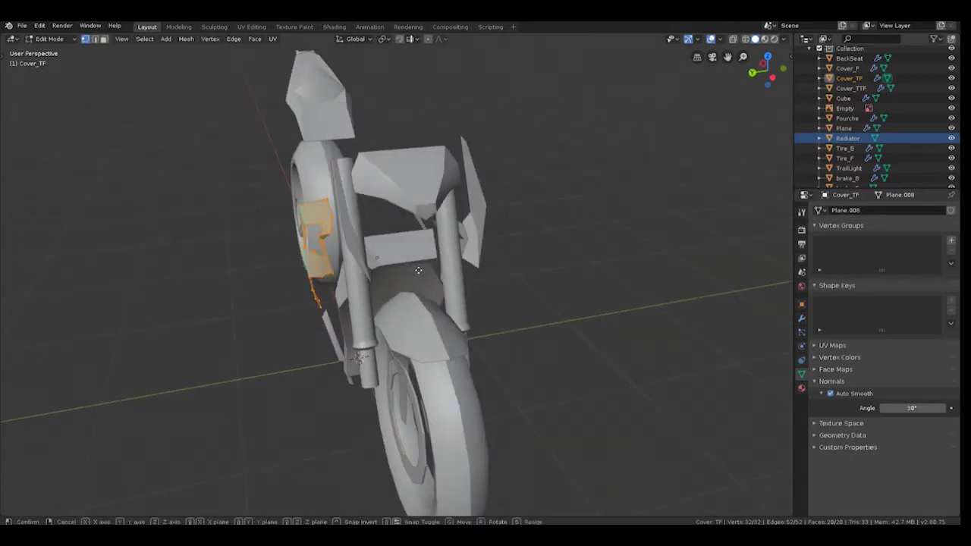
key("y")
left_click(426, 270)
mouse_move(427, 269)
middle_mouse_down()
mouse_move(533, 278)
mouse_move(393, 214)
mouse_move(440, 232)
mouse_move(549, 241)
middle_mouse_up()
key("Tab")
scroll(497, 261, "up", 3)
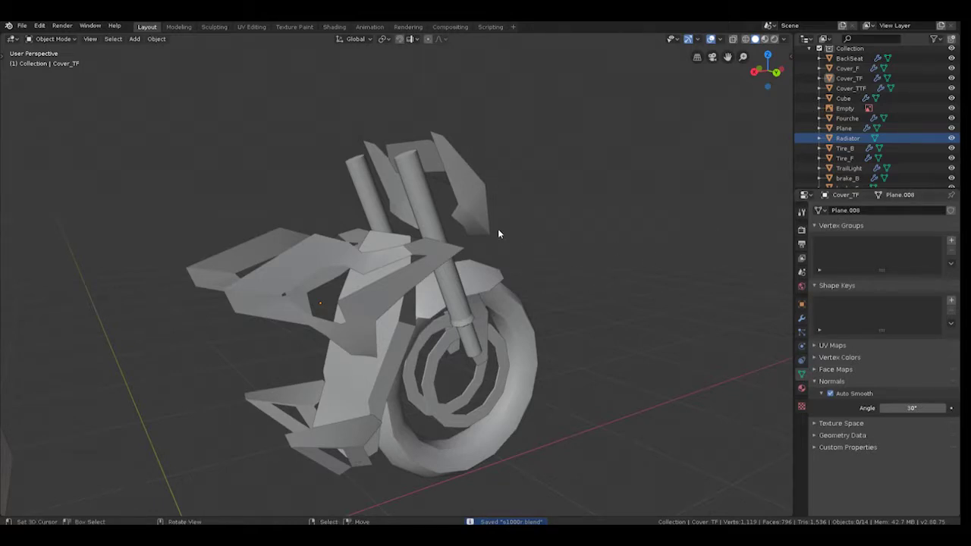
Select the frame Cube in front orthographic view with see-through on, and enter Edit Mode.
left_click(479, 388)
key("KP_1")
mouse_move(503, 384)
middle_mouse_down("shift")
mouse_move(400, 355)
mouse_move(391, 339)
mouse_move(398, 315)
middle_mouse_up("shift")
left_click(391, 345)
key("alt+z")
key("KP_1")
key("alt+z")
scroll(391, 345, "up", 3)
scroll(394, 357, "up", 2)
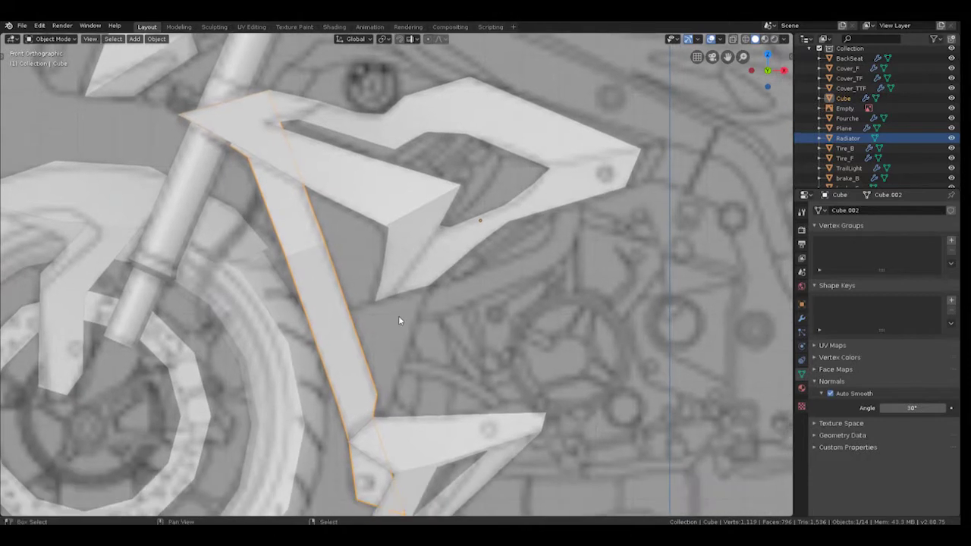
key("ctrl+Tab")
left_click(488, 331)
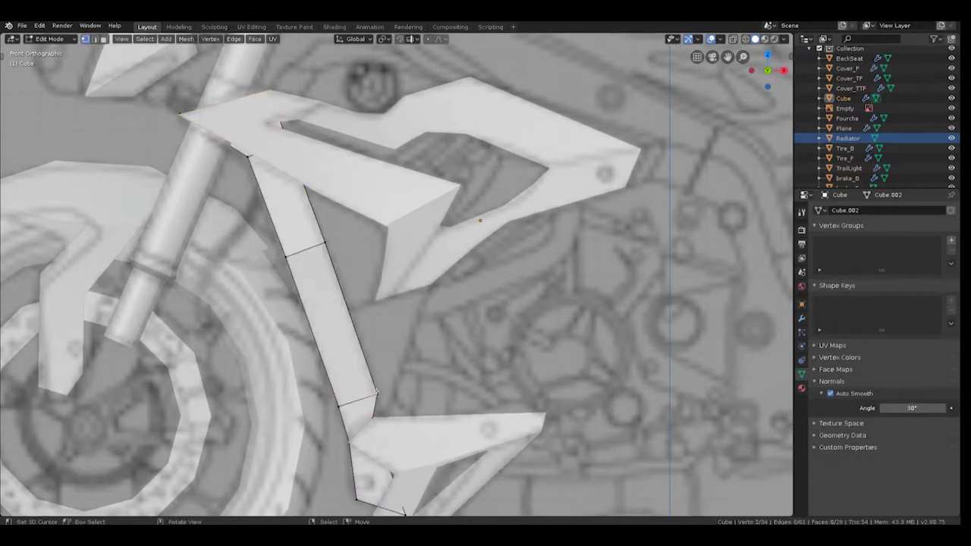
Extrude the strip's right edge and move the new corner 0.0527 m in X and 0.149 m in Z.
left_click(376, 400)
middle_click_drag(422, 366, 399, 376)
left_click(345, 450, "shift")
key("KP_1")
key("e")
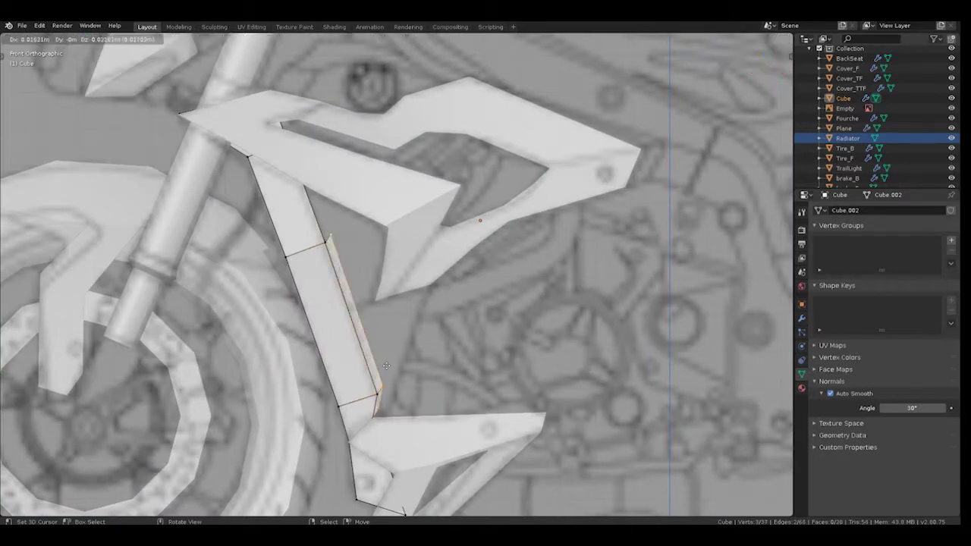
left_click(397, 363)
left_click(396, 363)
key("g")
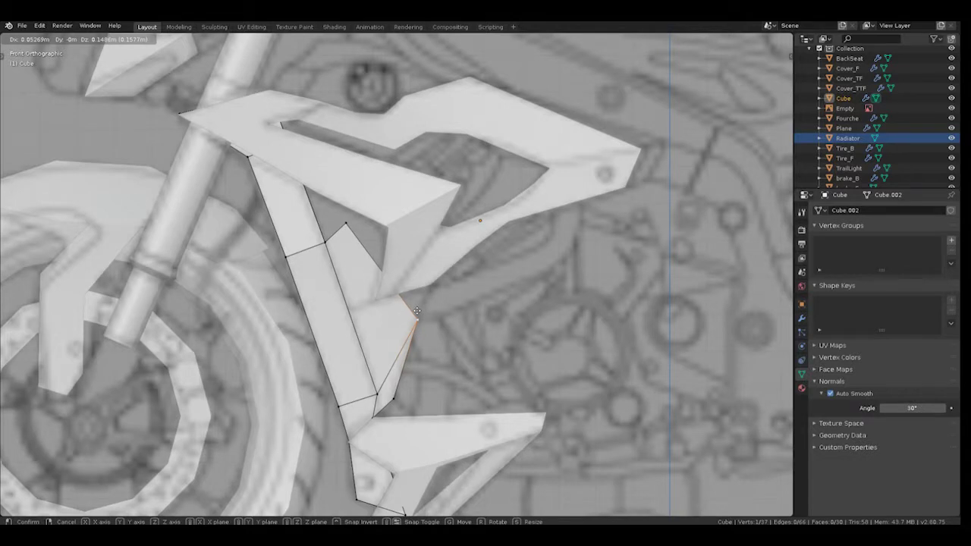
left_click(417, 311)
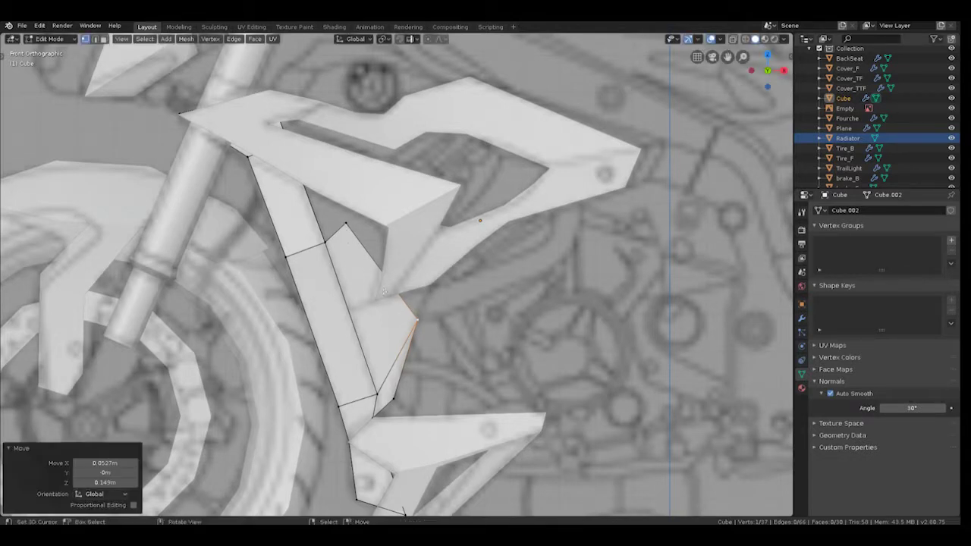
key("ctrl+r")
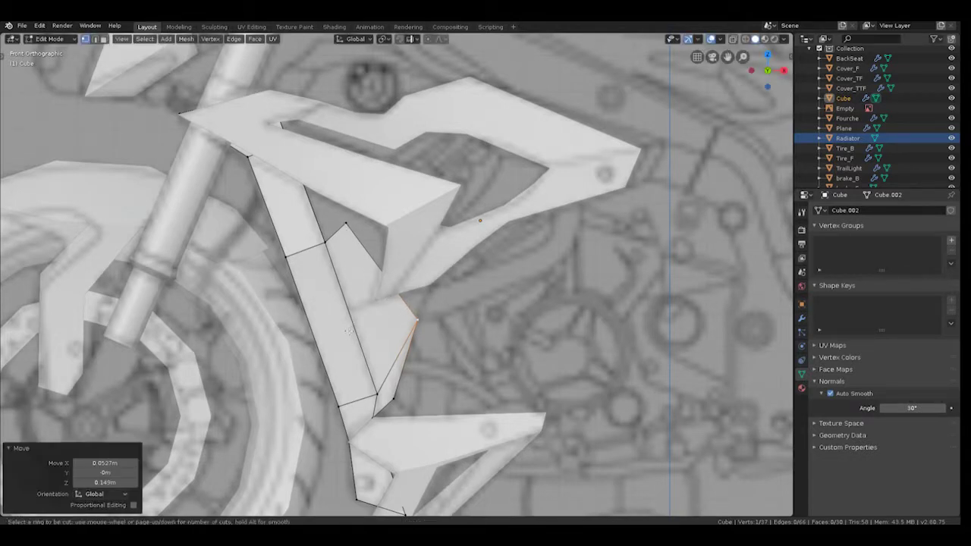
key("Escape")
Move the selected vertex downward toward the radiator outline.
key("ctrl+l")
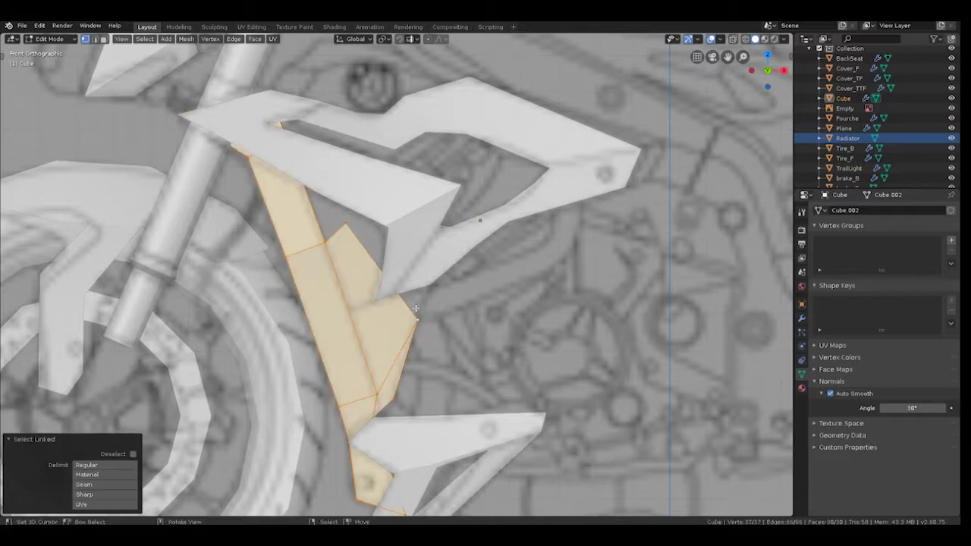
key("ctrl+z")
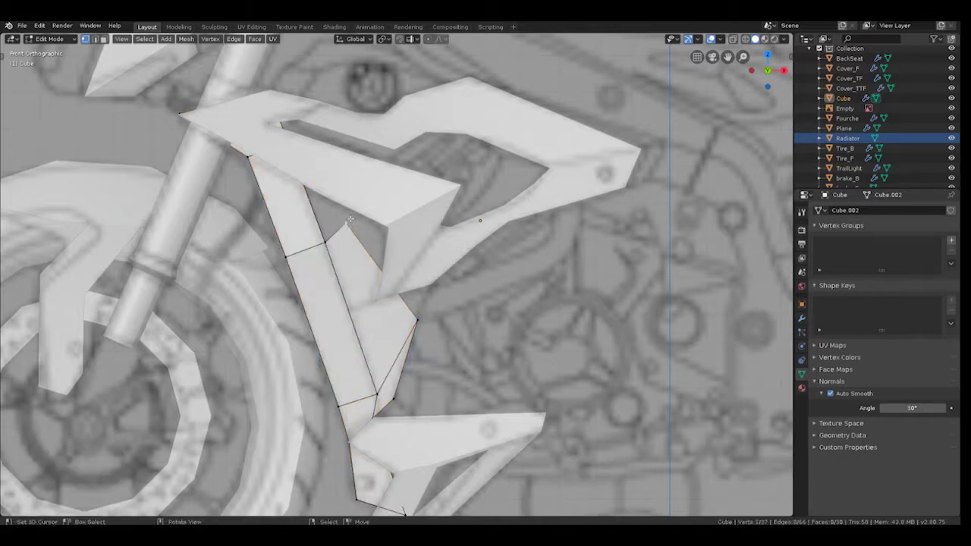
key("g")
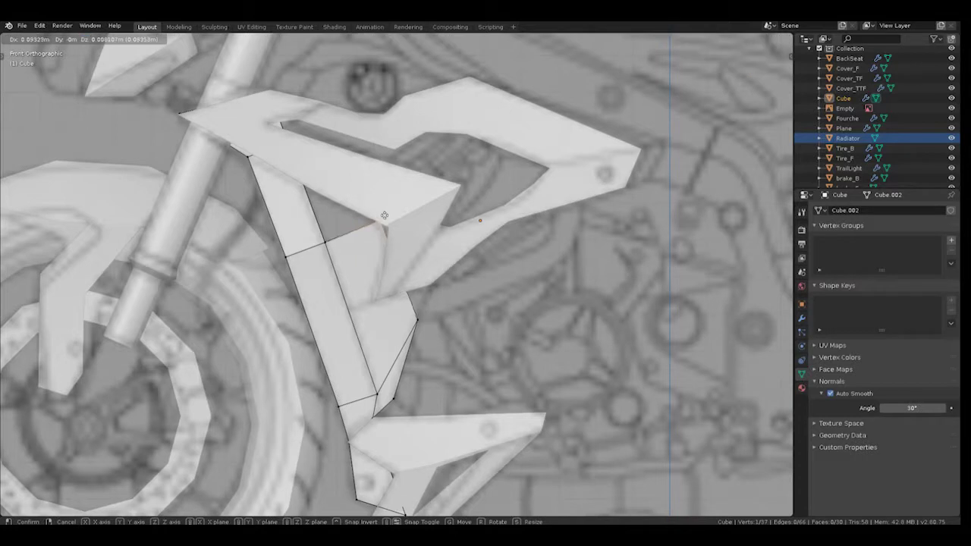
left_click(377, 298)
mouse_move(337, 243)
middle_mouse_down()
mouse_move(379, 283)
mouse_move(365, 295)
middle_mouse_up()
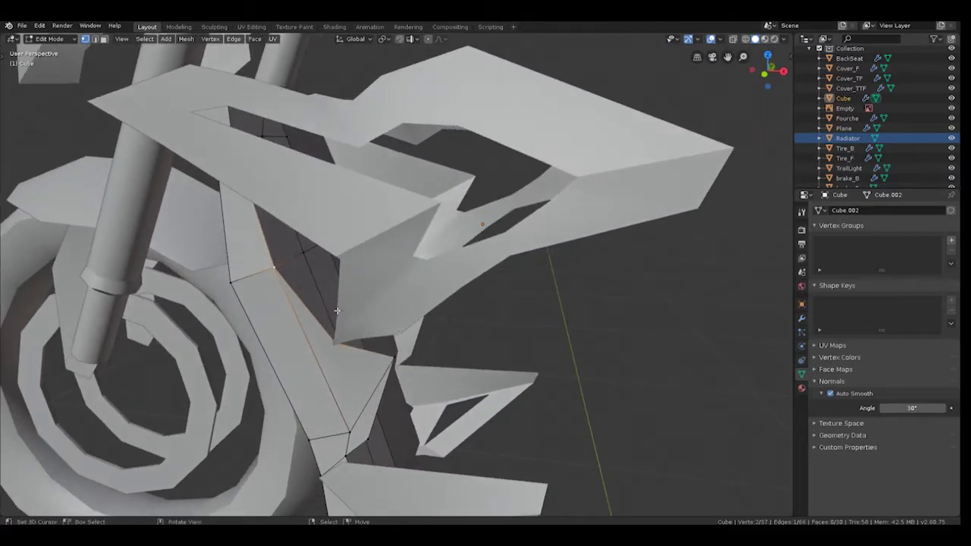
key("KP_1")
Extrude the edge into a new section rotated -24.8° around Z, tracing the blueprint in X-ray.
key("e")
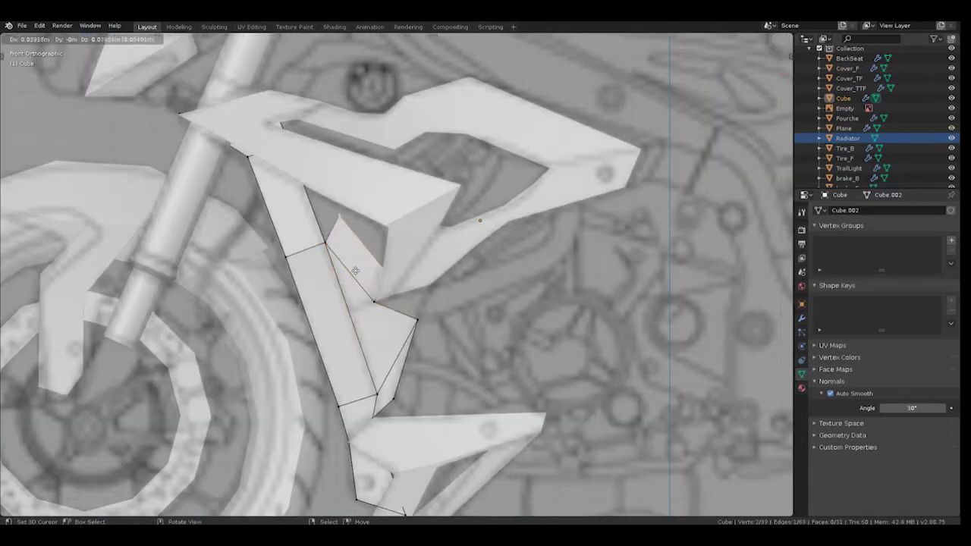
left_click(364, 252)
key("r")
left_click(452, 220)
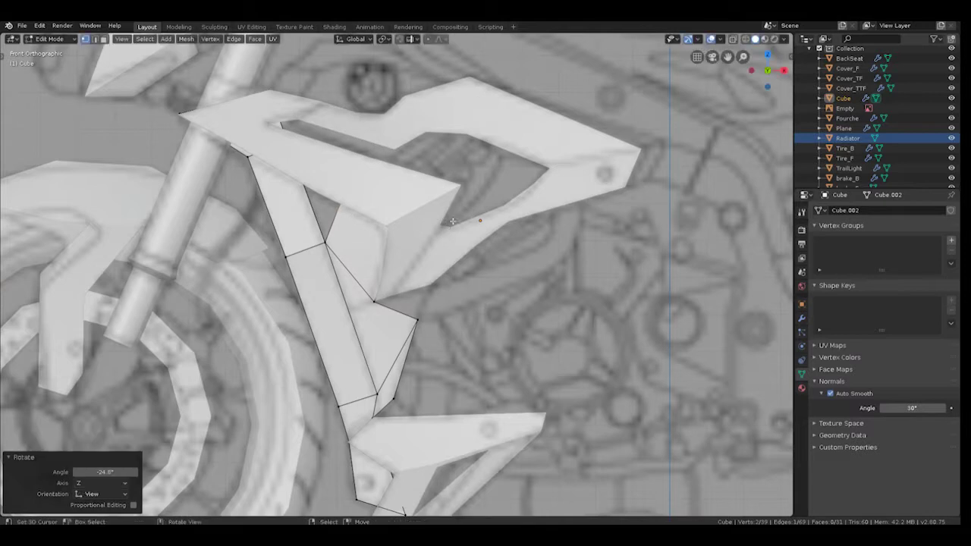
key("alt+z")
key("r")
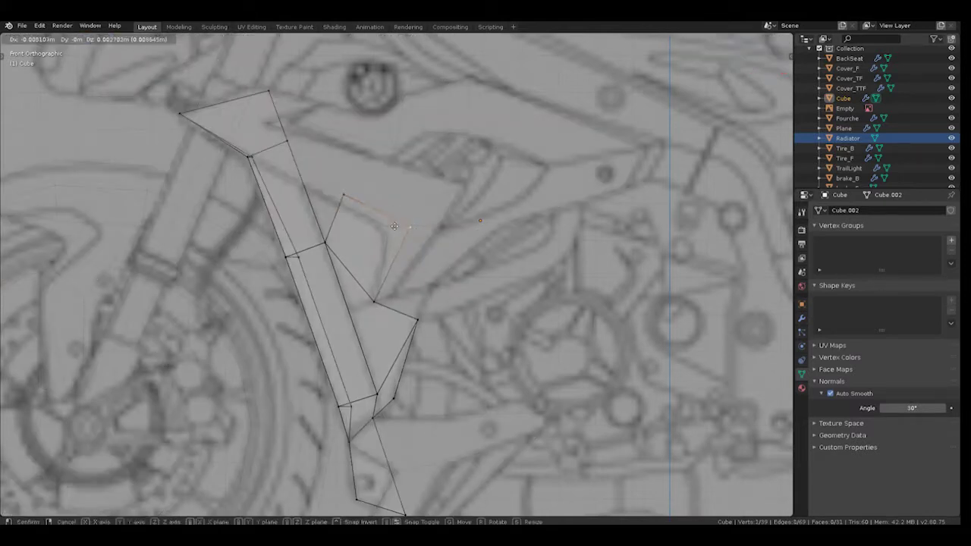
left_click(384, 228)
left_click(347, 195)
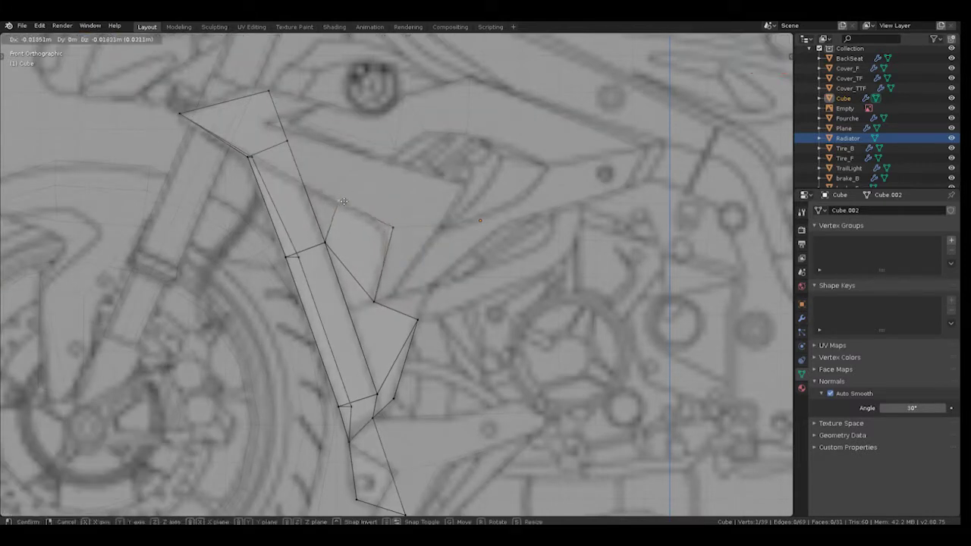
middle_click_drag(347, 195, 288, 212)
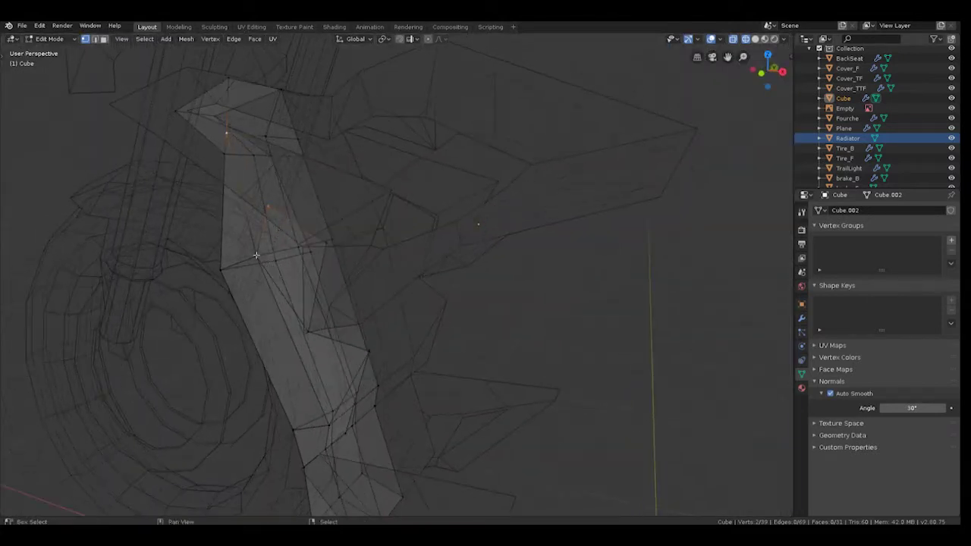
Restore solid shading, return to Object Mode, and save the blend file.
middle_click_drag(253, 253, 318, 230)
key("z")
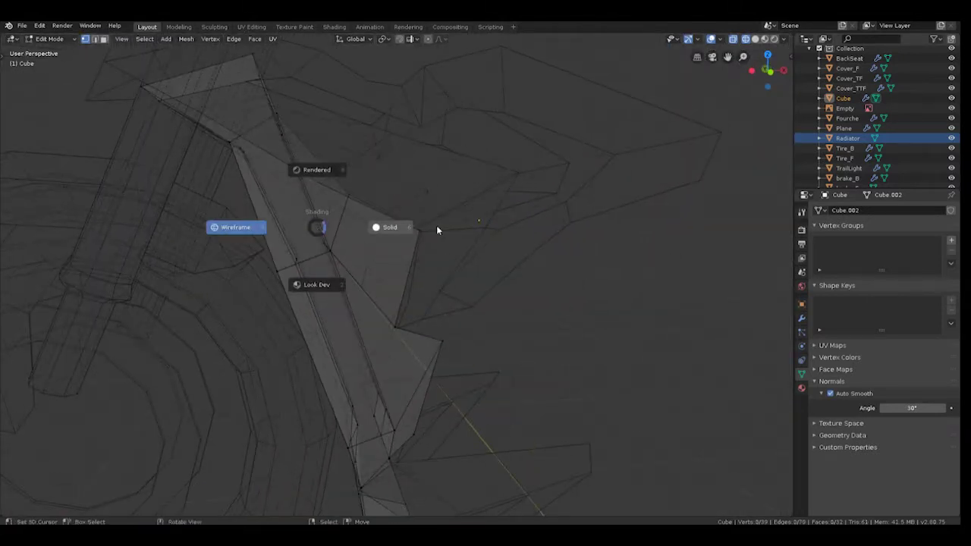
left_click(436, 226)
middle_click_drag(403, 237, 447, 238)
key("ctrl+Tab")
left_click(454, 187)
mouse_move(454, 187)
middle_mouse_down()
mouse_move(480, 201)
mouse_move(367, 199)
mouse_move(364, 190)
mouse_move(386, 180)
mouse_move(359, 159)
mouse_move(336, 172)
mouse_move(450, 220)
mouse_move(599, 232)
mouse_move(516, 234)
mouse_move(544, 238)
middle_mouse_up()
key("ctrl+s")
Compare the side cover against the reference drawing from the front and opposite side views.
mouse_move(362, 236)
middle_mouse_down()
mouse_move(466, 223)
mouse_move(460, 217)
middle_mouse_up()
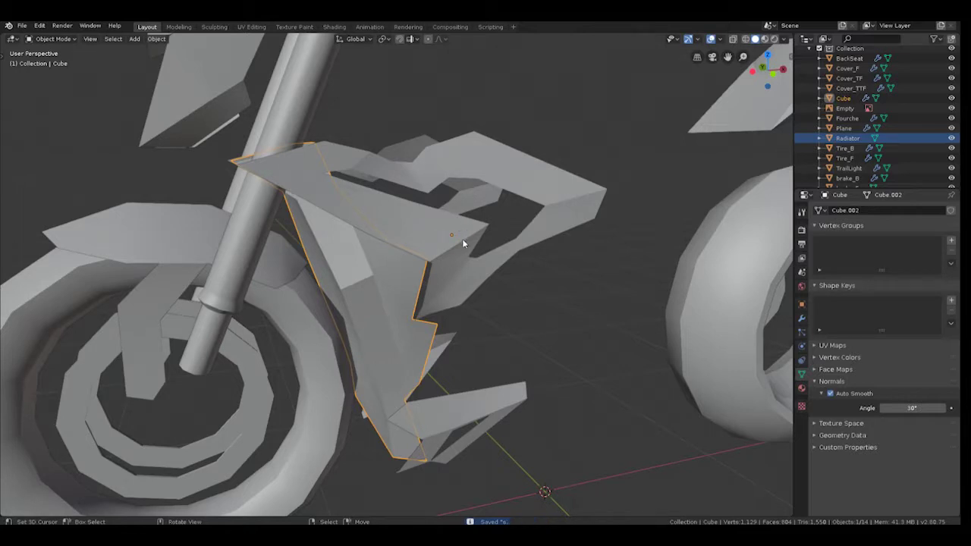
key("KP_1")
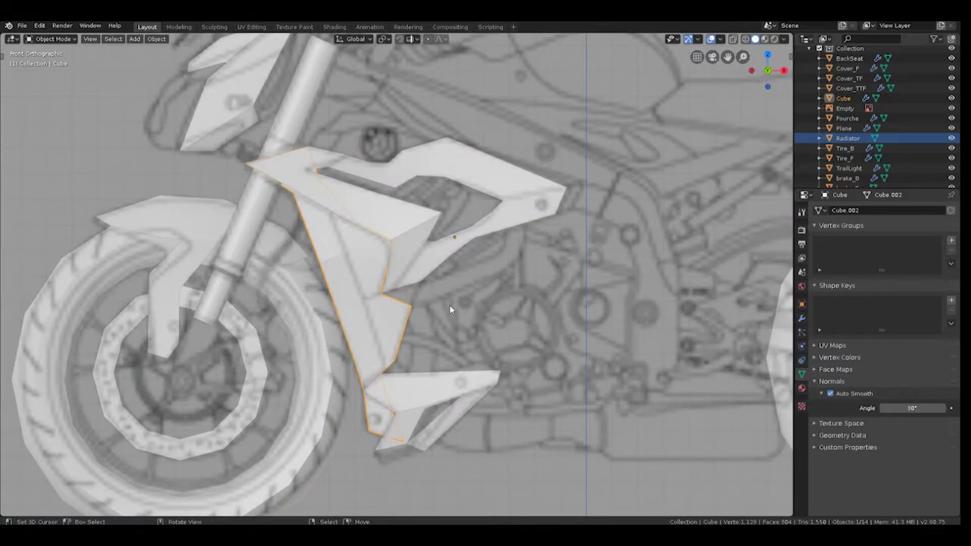
key("ctrl+KP_1")
scroll(449, 307, "down", 3)
mouse_move(359, 266)
middle_mouse_down("shift")
mouse_move(427, 152)
mouse_move(436, 255)
middle_mouse_up("shift")
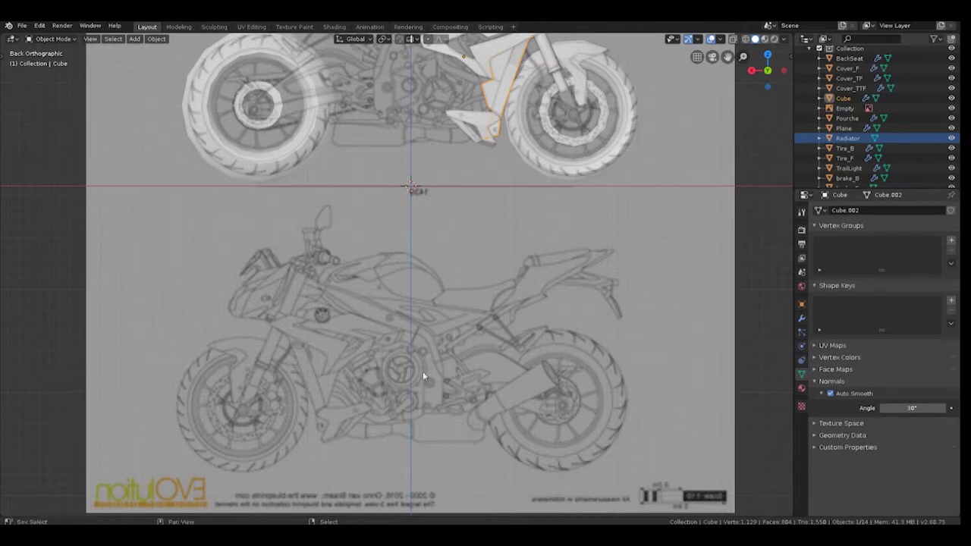
scroll(425, 343, "up", 1)
scroll(442, 315, "up", 2)
scroll(442, 320, "up", 1)
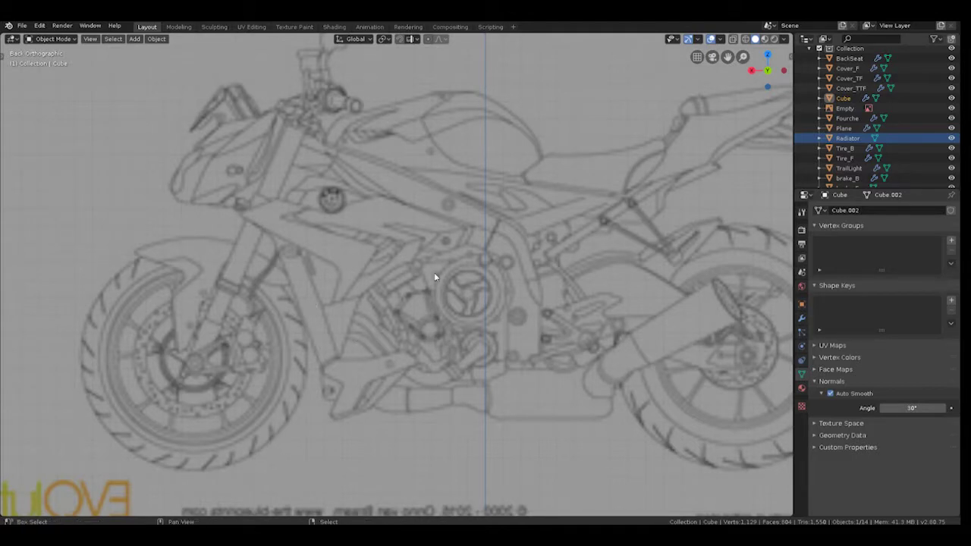
scroll(433, 276, "down", 2)
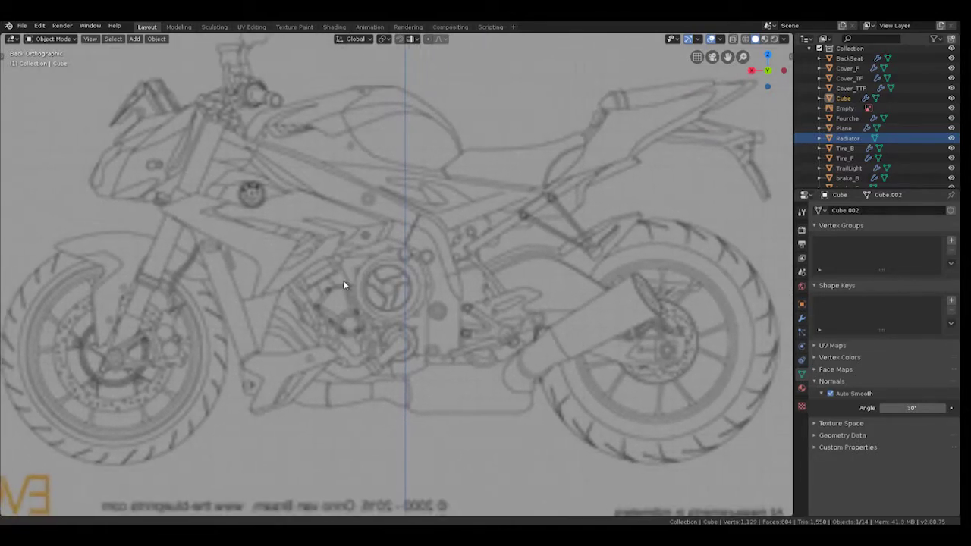
scroll(412, 238, "down", 1)
scroll(422, 303, "up", 3, "shift")
scroll(436, 343, "up", 3, "shift")
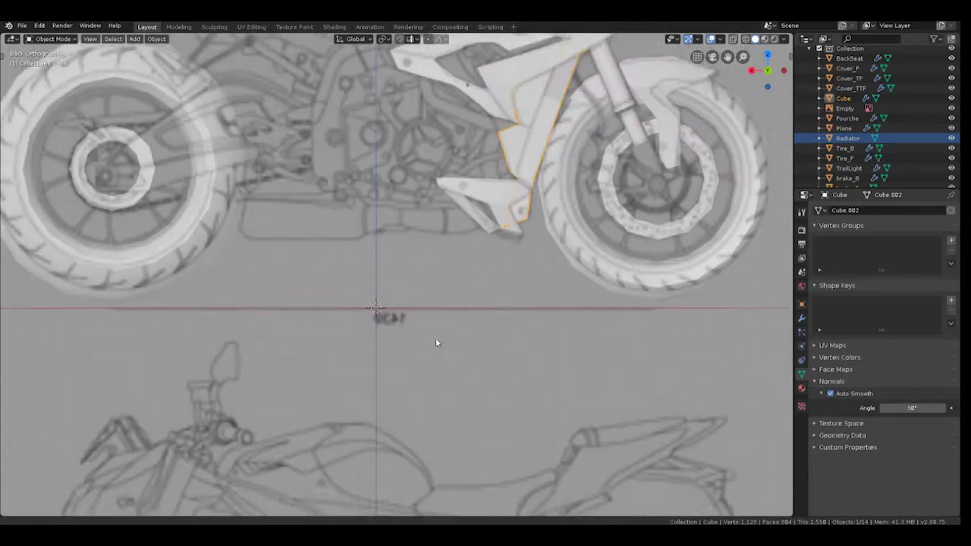
scroll(436, 342, "up", 3, "shift")
scroll(453, 326, "up", 2)
scroll(455, 325, "down", 1)
scroll(438, 298, "down", 3)
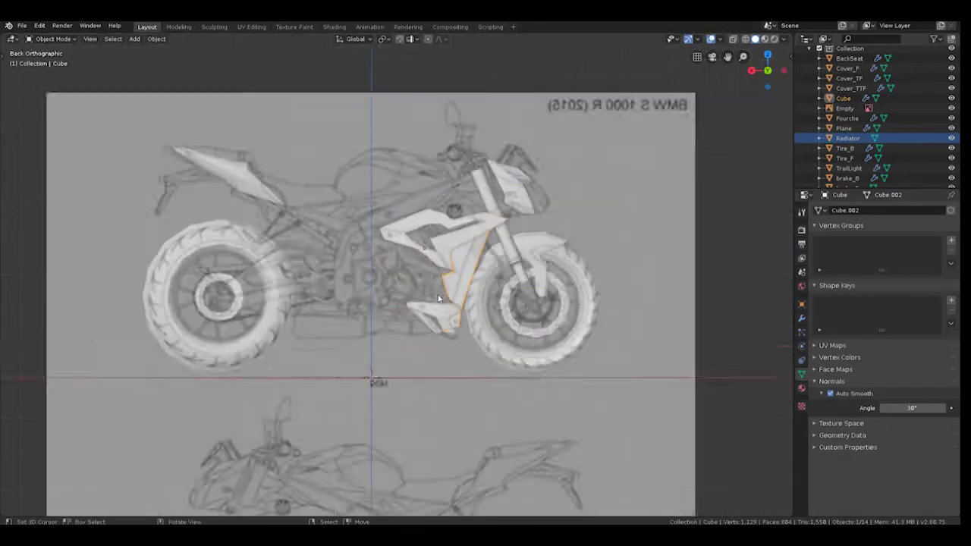
scroll(437, 298, "down", 2)
scroll(447, 335, "down", 2, "shift")
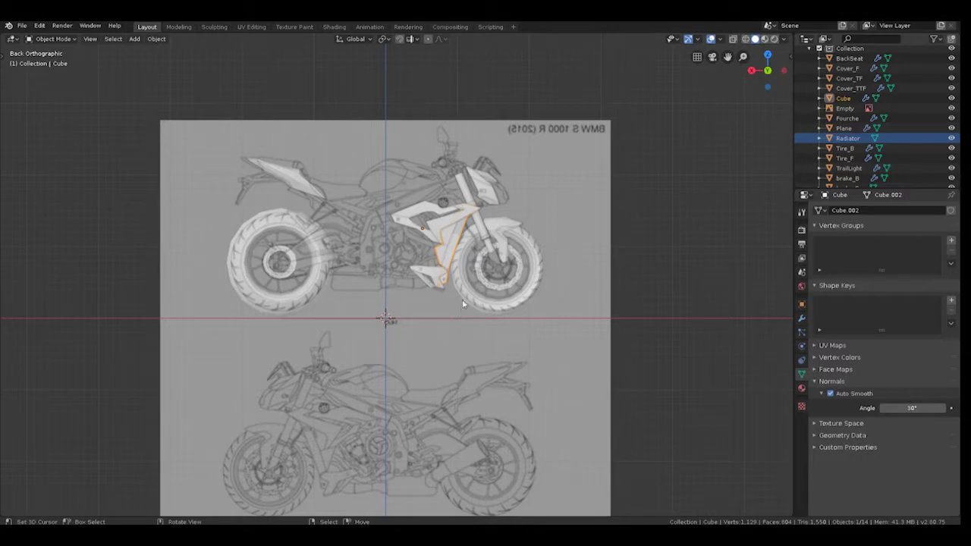
scroll(462, 303, "up", 2)
scroll(488, 179, "up", 5)
scroll(436, 332, "up", 3, "shift")
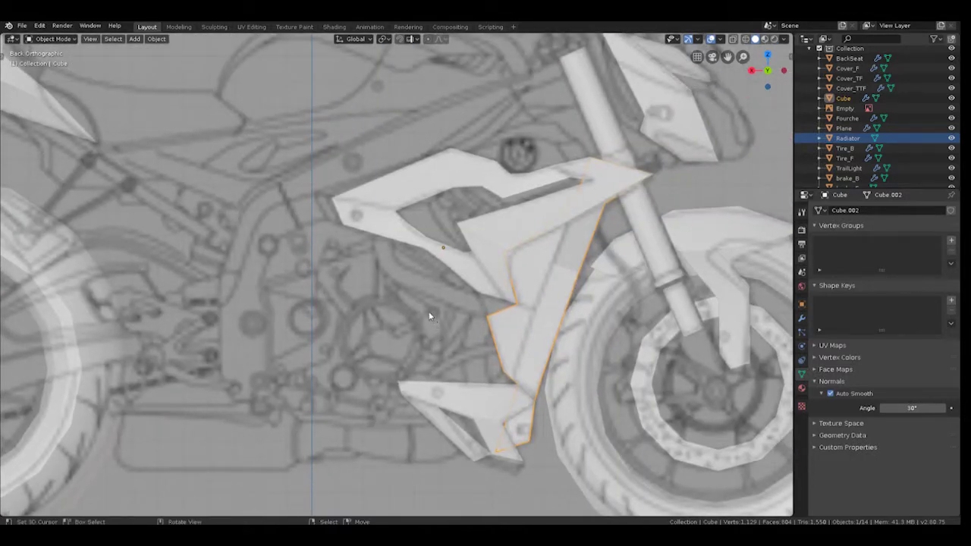
Centre the fairing in view and deselect everything.
middle_click_drag(477, 275, 485, 310, "shift")
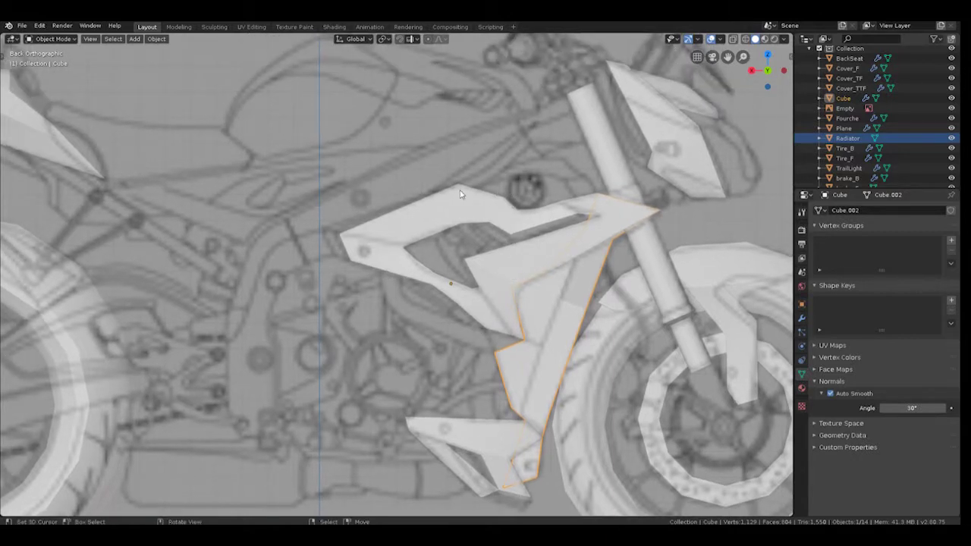
key("alt+a")
scroll(542, 222, "down", 3)
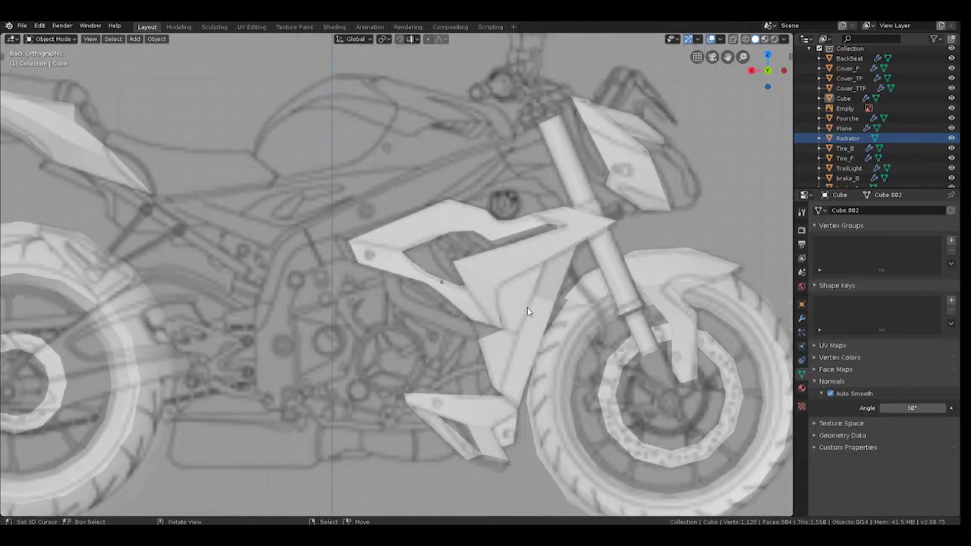
scroll(473, 247, "up", 1)
Briefly check the front tyre in Edit Mode, then save s1000r.blend.
middle_click_drag(473, 246, 406, 193, "shift")
left_click(464, 250)
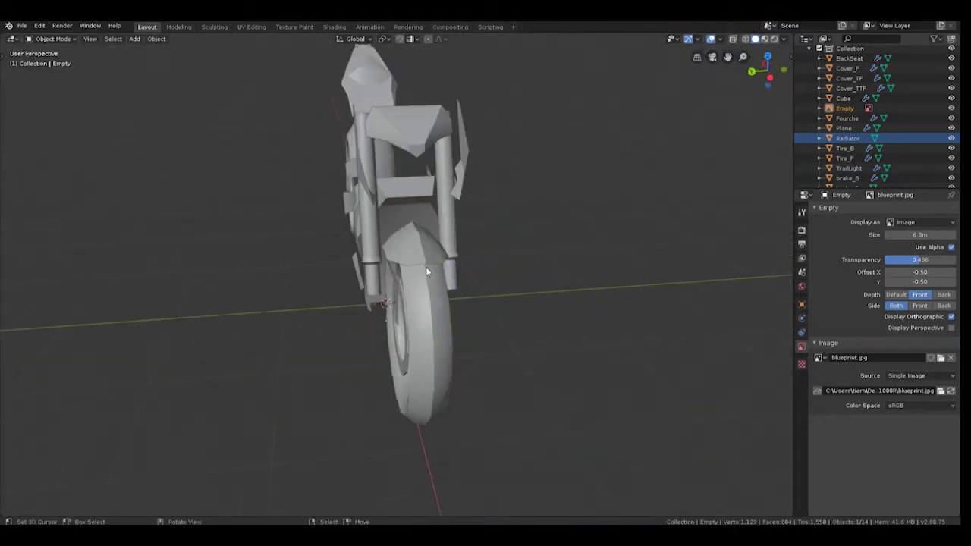
left_click(418, 314)
key("Tab")
mouse_move(485, 223)
middle_mouse_down()
mouse_move(386, 213)
mouse_move(354, 159)
mouse_move(540, 262)
mouse_move(373, 244)
mouse_move(357, 227)
middle_mouse_up()
key("a")
key("Tab")
scroll(540, 263, "down", 2)
key("ctrl+s")
scroll(519, 254, "up", 4)
scroll(466, 247, "down", 2)
Add a loop cut to the Fourche fork tube and slide it into position.
left_click(357, 228)
key("Tab")
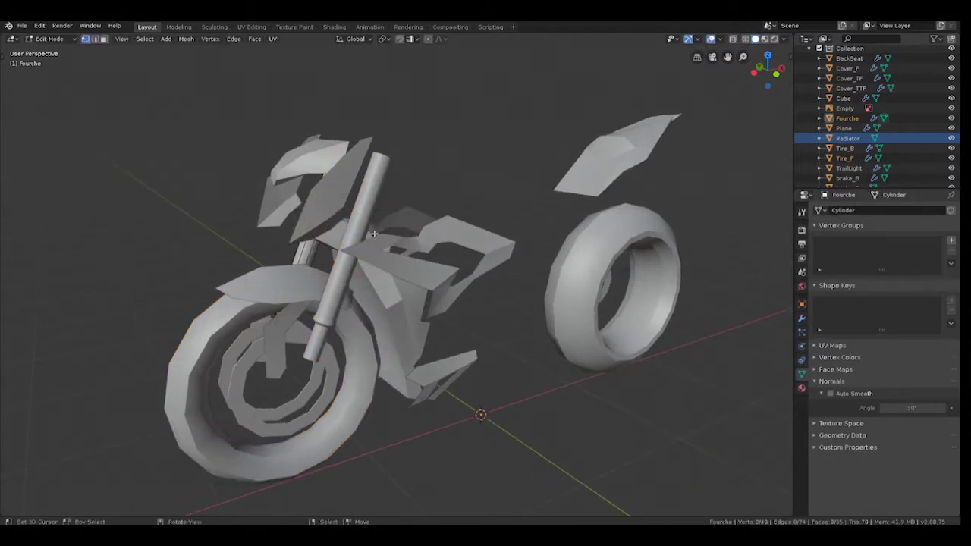
middle_click_drag(296, 241, 362, 226)
scroll(356, 227, "up", 4)
key("ctrl+r")
double_click(362, 226)
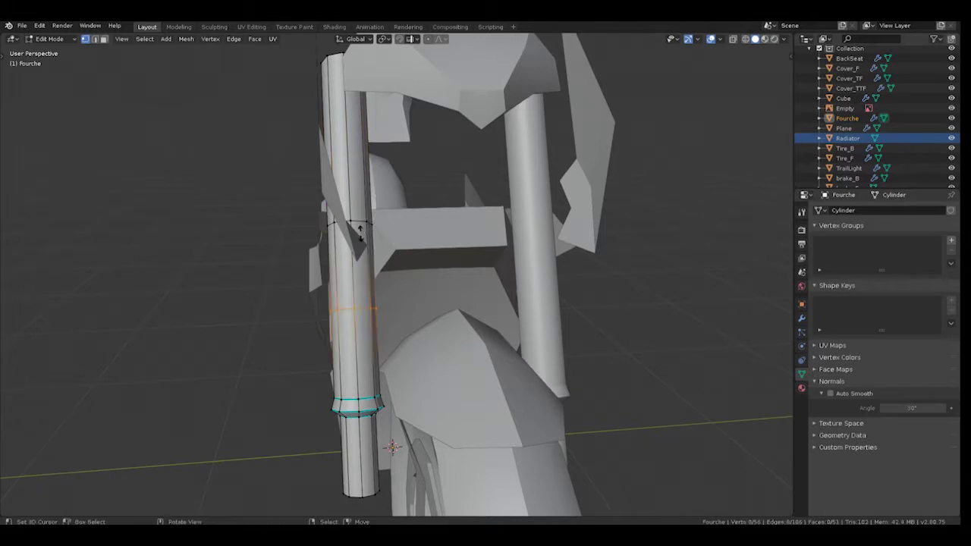
key("g")
key("g")
left_click(368, 168)
Use X-ray with orthographic side and right views to frame the fork tube.
middle_click_drag(367, 169, 374, 183)
key("KP_5")
key("alt+z")
key("KP_1")
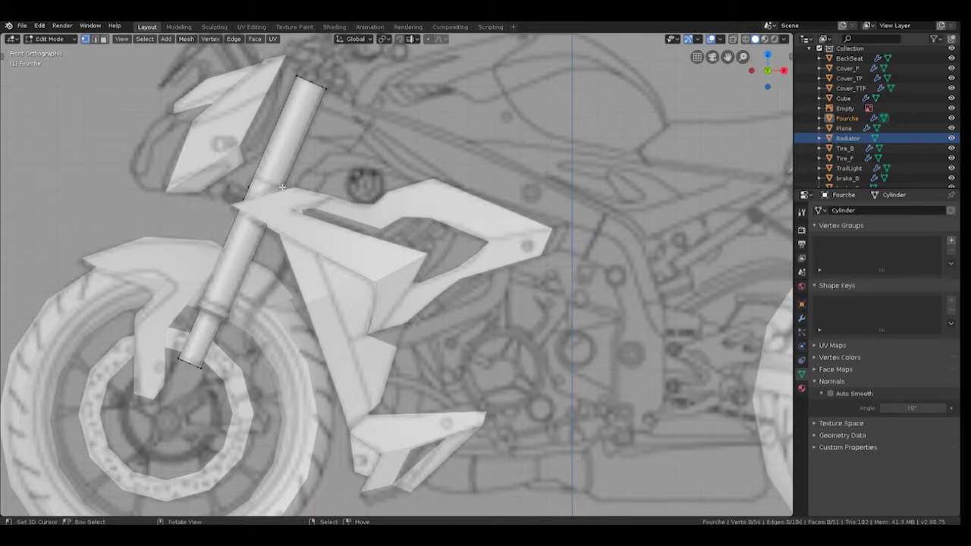
key("KP_3")
middle_click_drag(282, 186, 282, 187)
scroll(415, 248, "up", 2)
key("KP_5")
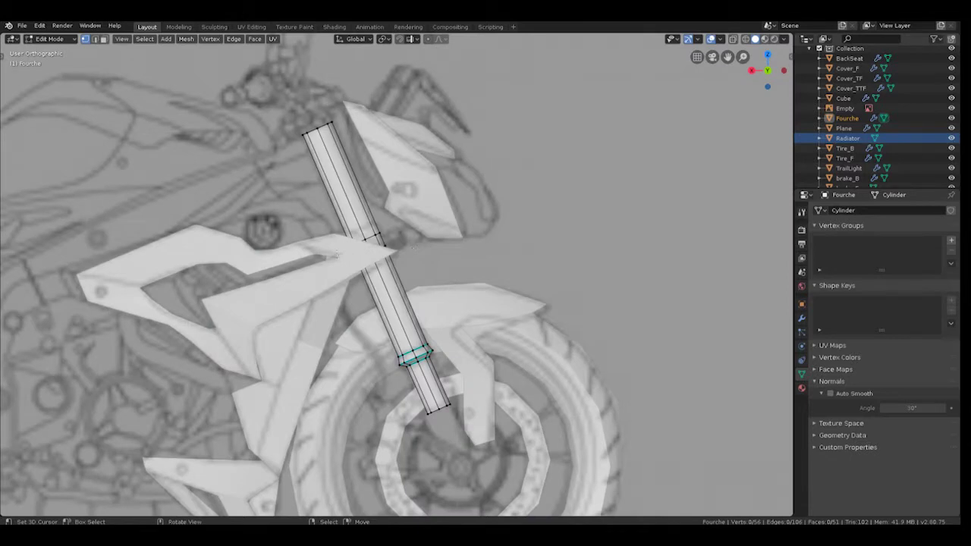
scroll(335, 255, "up", 4)
Extrude a face ring on the fork tube and scale it 1.26 to form the collar.
left_click(104, 39)
left_click(354, 196)
key("e")
key("s")
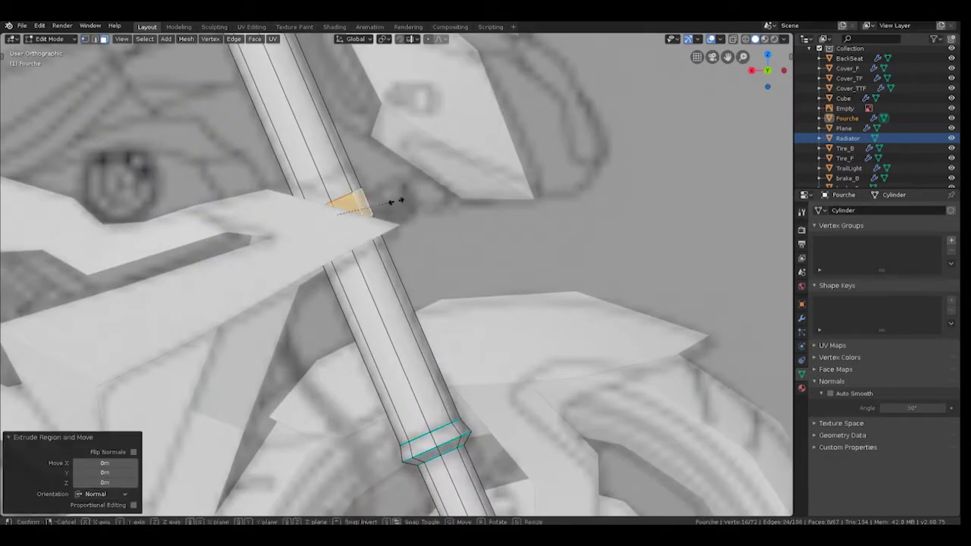
left_click(414, 198)
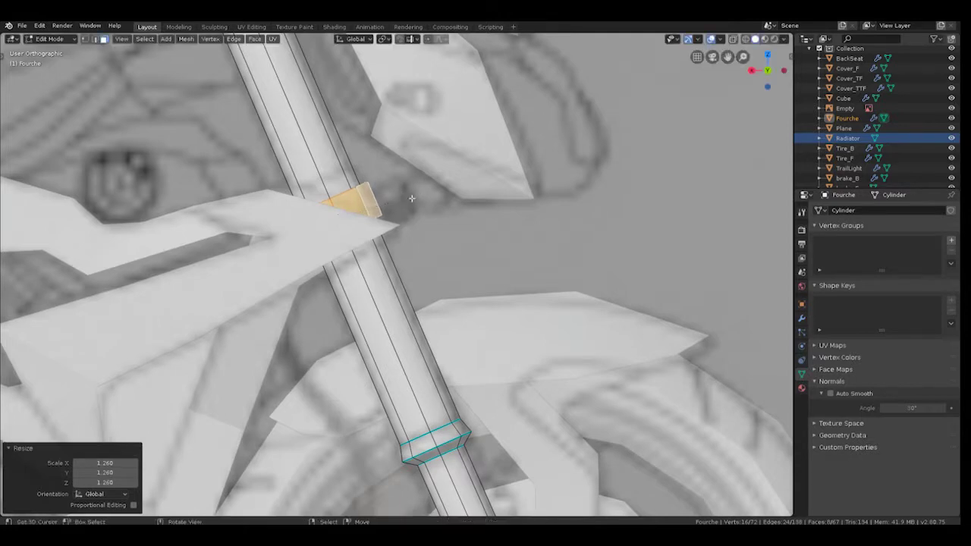
middle_click_drag(415, 199, 522, 232)
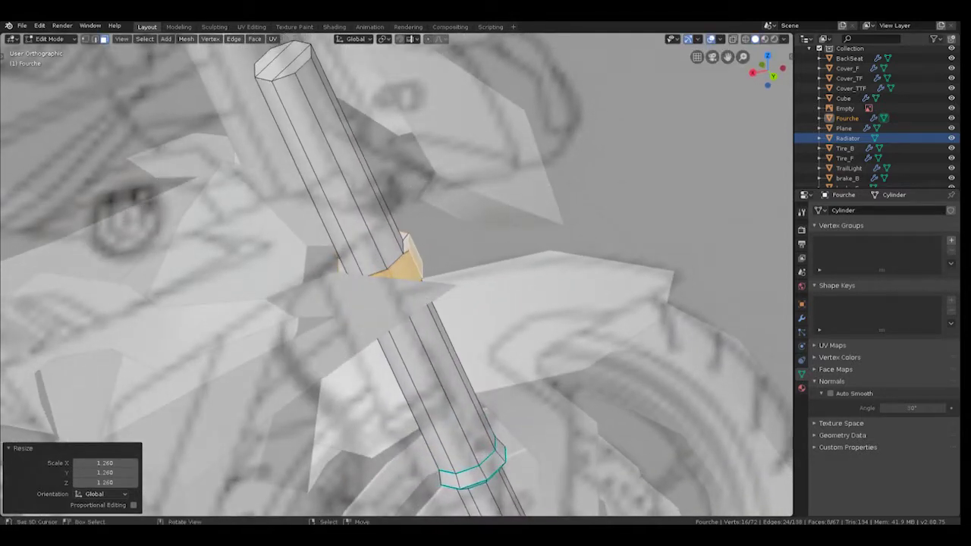
key("s")
key("shift+z")
key("z")
key("z")
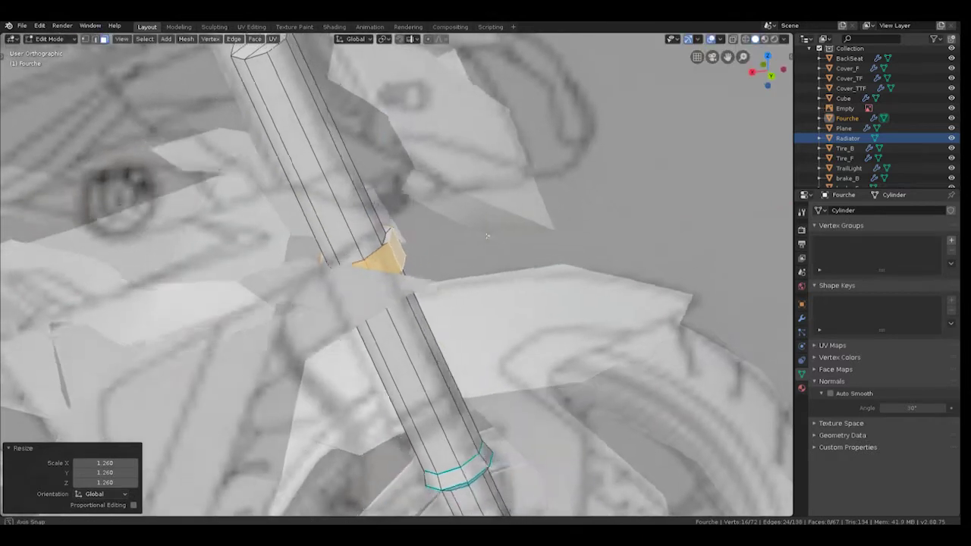
middle_click_drag(502, 241, 517, 271)
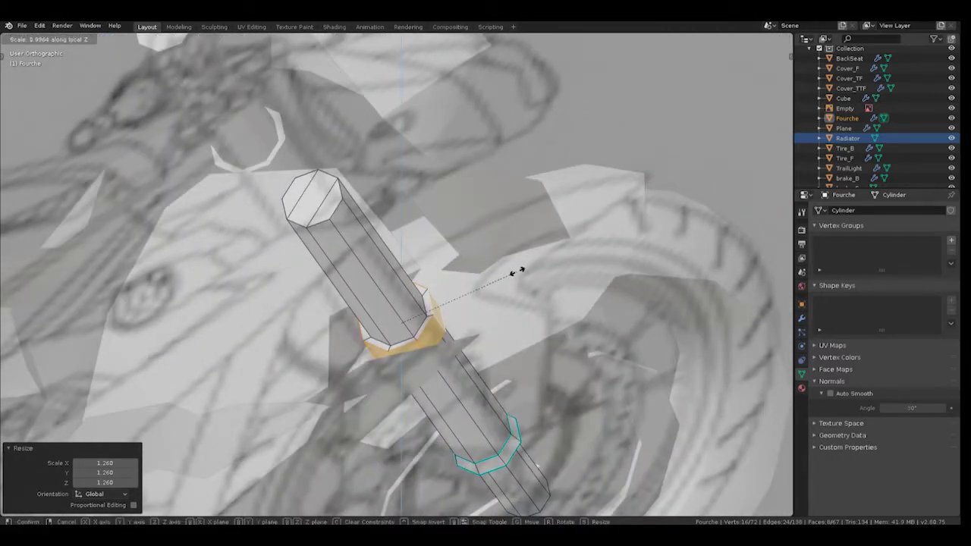
key("Escape")
mouse_move(480, 259)
middle_mouse_down()
mouse_move(382, 184)
mouse_move(440, 136)
middle_mouse_up()
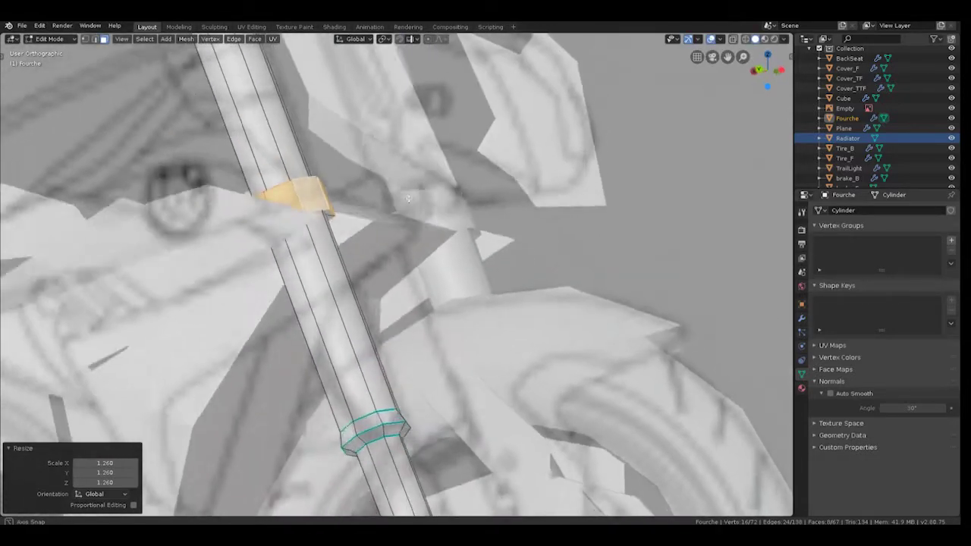
Return the fork to Object Mode and save s1000r.blend.
key("Tab")
scroll(369, 172, "up", 5)
mouse_move(368, 172)
middle_mouse_down()
mouse_move(405, 151)
mouse_move(440, 164)
middle_mouse_up()
key("ctrl+s")
key("z")
key("Escape")
scroll(557, 189, "down", 5)
middle_click_drag(556, 188, 446, 249)
scroll(445, 248, "down", 5)
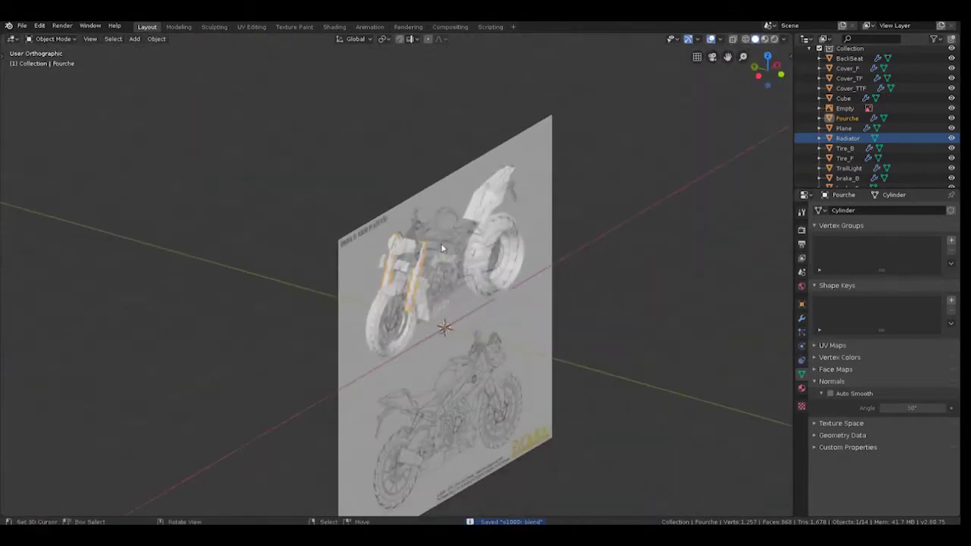
left_click(461, 210)
key("h")
mouse_move(467, 199)
middle_mouse_down()
mouse_move(434, 222)
mouse_move(564, 260)
mouse_move(461, 267)
mouse_move(502, 259)
mouse_move(612, 286)
middle_mouse_up()
scroll(435, 222, "up", 4)
key("alt+h")
scroll(461, 267, "up", 4)
mouse_move(498, 262)
middle_mouse_down()
mouse_move(472, 260)
mouse_move(497, 284)
middle_mouse_up()
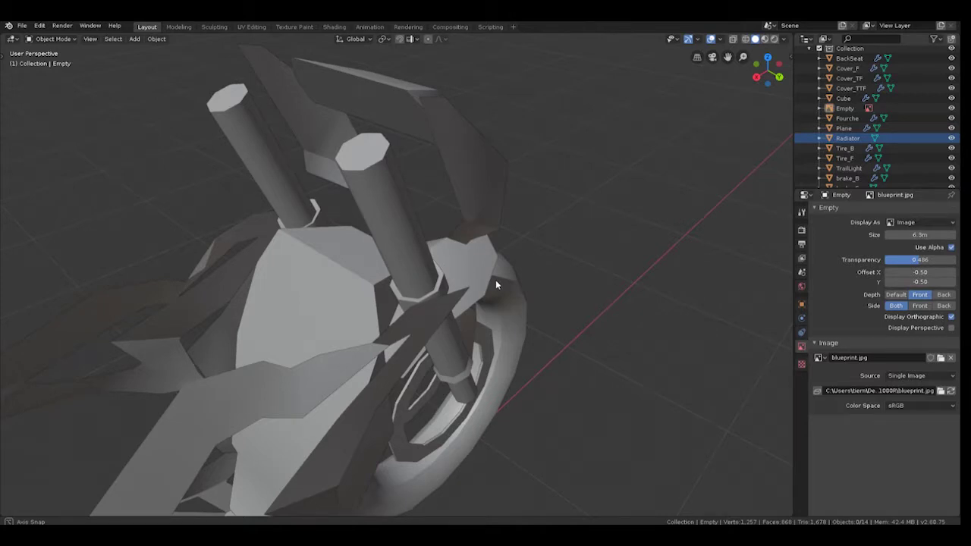
mouse_move(495, 284)
middle_mouse_down()
mouse_move(516, 249)
mouse_move(554, 290)
middle_mouse_up()
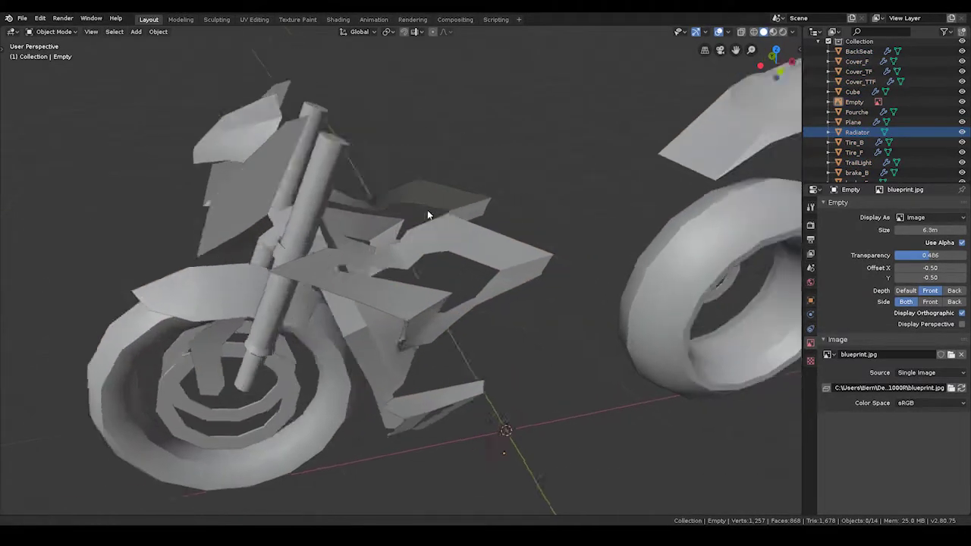
mouse_move(427, 214)
middle_mouse_down()
mouse_move(383, 210)
mouse_move(381, 225)
mouse_move(416, 208)
mouse_move(361, 238)
mouse_move(499, 257)
mouse_move(390, 210)
mouse_move(378, 247)
middle_mouse_up()
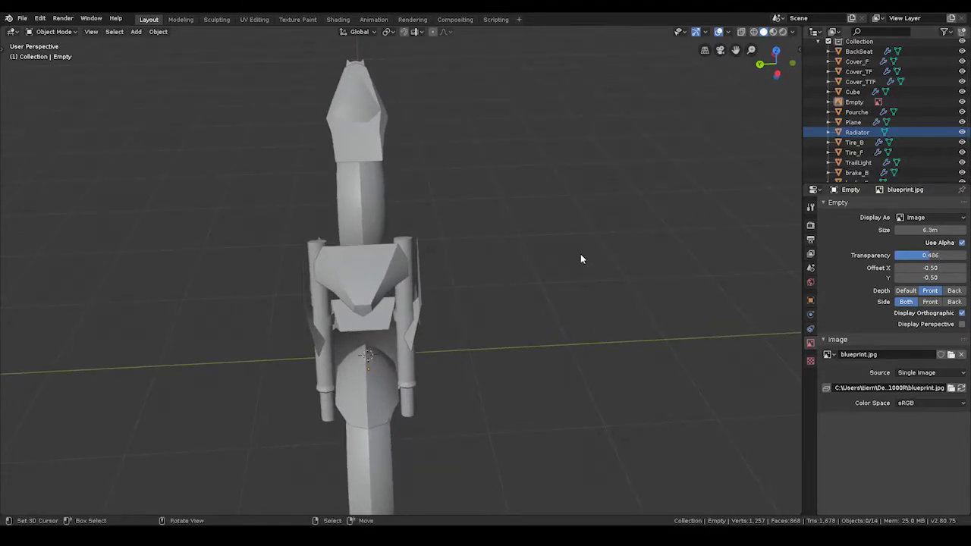
mouse_move(422, 285)
middle_mouse_down()
mouse_move(413, 270)
mouse_move(510, 301)
mouse_move(521, 288)
mouse_move(484, 287)
middle_mouse_up()
scroll(510, 301, "up", 5)
Select the left Fourche tube in Edit Mode and move it -0.0425 m along Y.
left_click(198, 255)
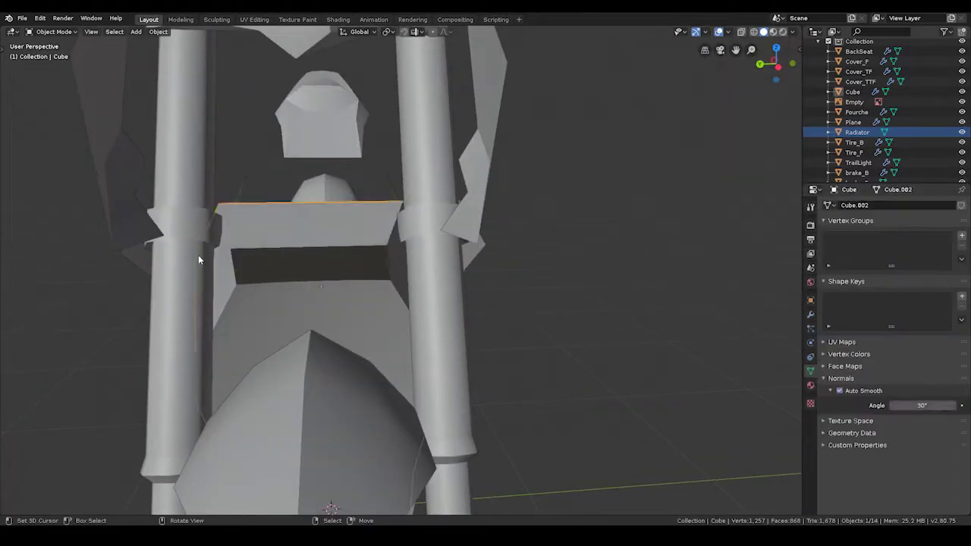
key("ctrl+Tab")
key("l")
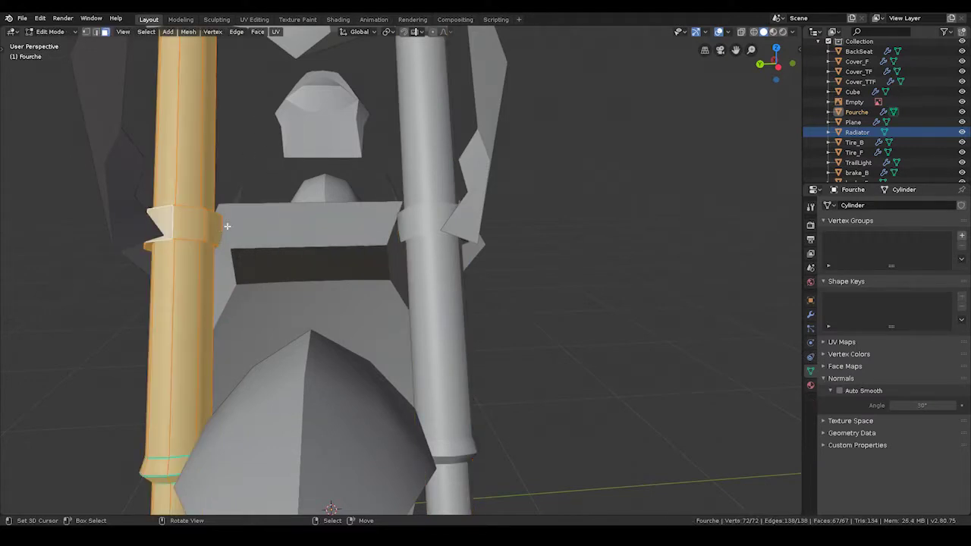
key("g")
key("x")
key("y")
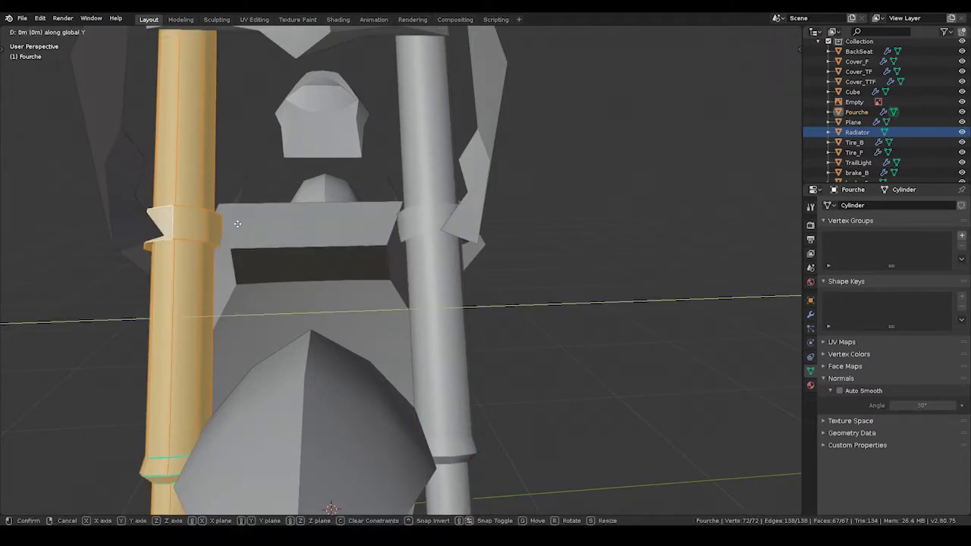
left_click(250, 227)
mouse_move(250, 227)
middle_mouse_down()
mouse_move(248, 247)
mouse_move(219, 229)
mouse_move(248, 220)
mouse_move(298, 254)
mouse_move(310, 222)
middle_mouse_up()
Return to Object Mode and select the side cover panel.
key("ctrl+Tab")
left_click(310, 165)
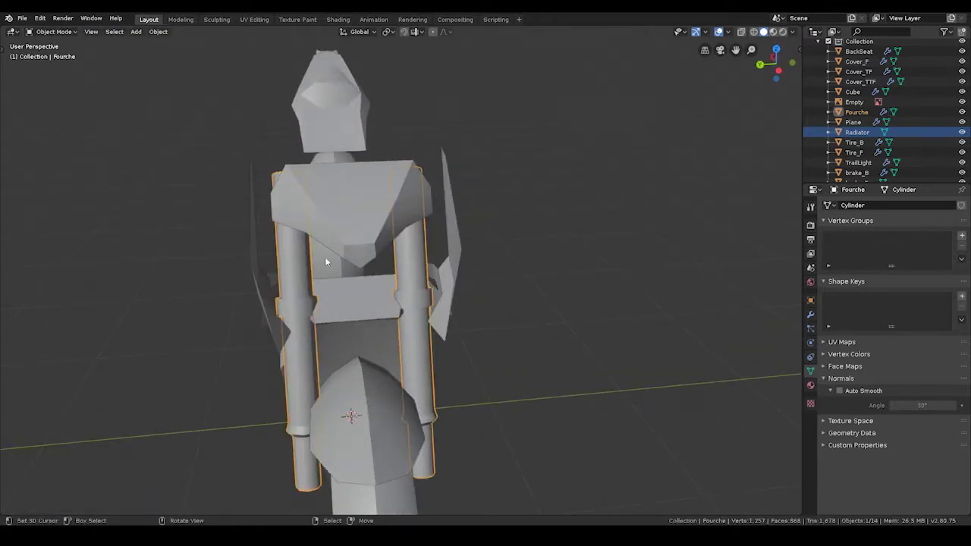
middle_click_drag(324, 257, 355, 248)
left_click(354, 248)
Pull a face of the Cube side cover along Y with proportional editing.
key("Tab")
scroll(363, 268, "up", 5)
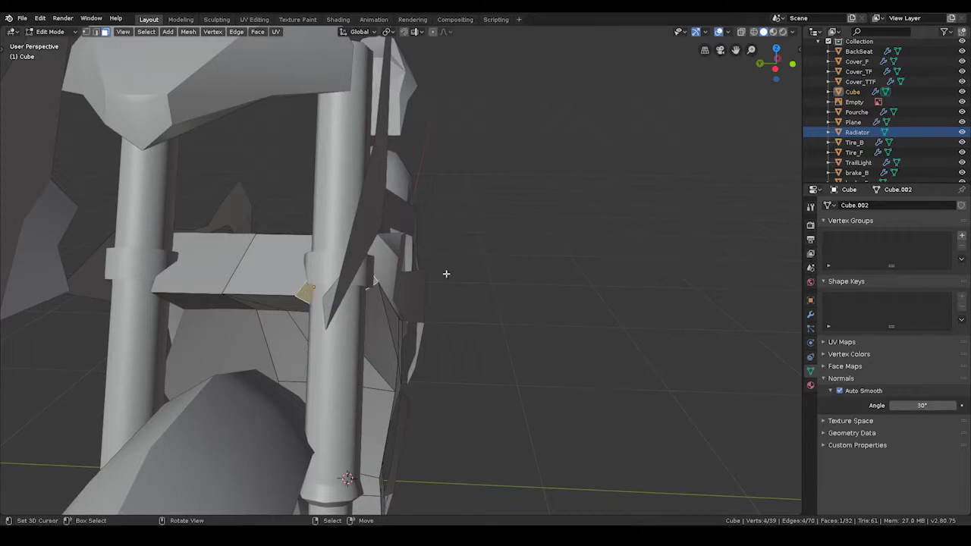
key("g")
key("y")
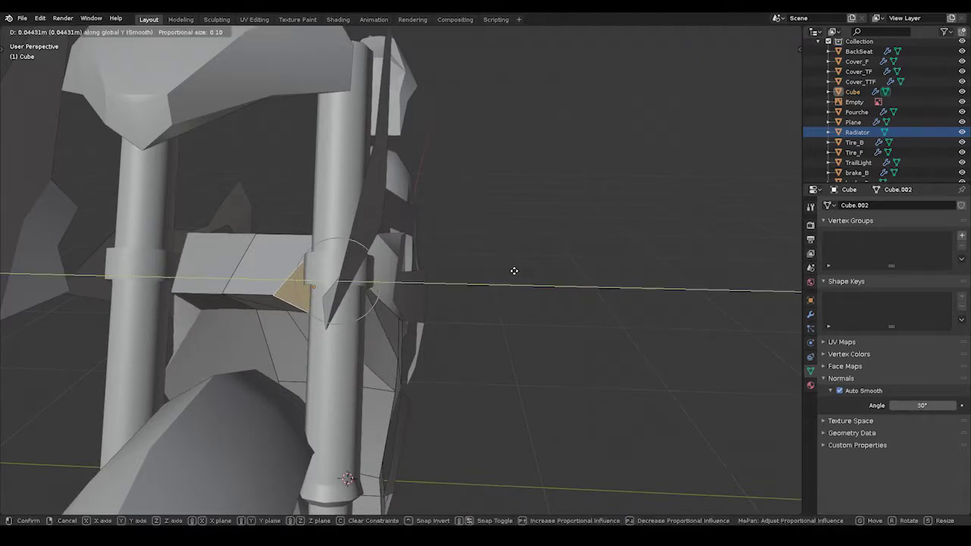
left_click(514, 270)
mouse_move(513, 270)
middle_mouse_down()
mouse_move(384, 288)
mouse_move(309, 245)
mouse_move(269, 310)
mouse_move(280, 214)
mouse_move(429, 401)
mouse_move(396, 372)
mouse_move(425, 367)
mouse_move(388, 307)
mouse_move(460, 253)
mouse_move(530, 278)
mouse_move(551, 314)
mouse_move(557, 295)
mouse_move(414, 348)
middle_mouse_up()
key("ctrl+Tab")
left_click(399, 250)
Select an edge on the cover panel and mark it sharp.
key("ctrl+Tab")
left_click(416, 208)
mouse_move(416, 208)
middle_mouse_down()
mouse_move(424, 223)
mouse_move(247, 139)
middle_mouse_up()
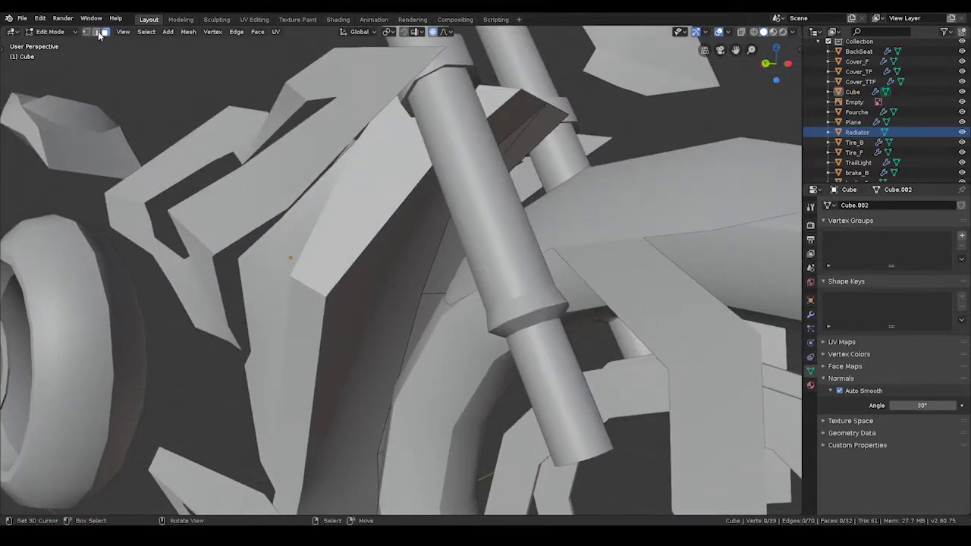
left_click(413, 302, "shift")
mouse_move(413, 302)
middle_mouse_down()
mouse_move(386, 331)
mouse_move(407, 403)
mouse_move(405, 307)
mouse_move(419, 300)
middle_mouse_up()
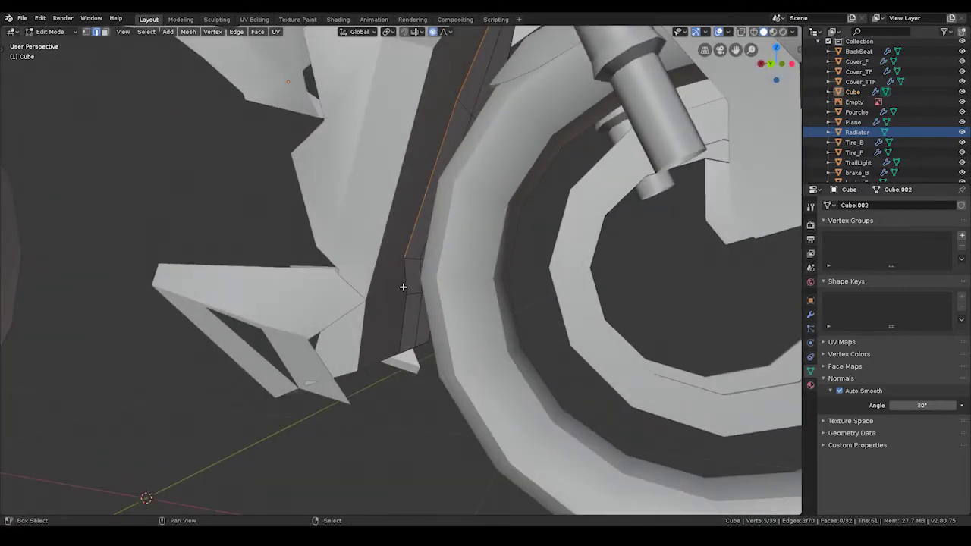
key("c")
key("Escape")
middle_click_drag(410, 271, 287, 299)
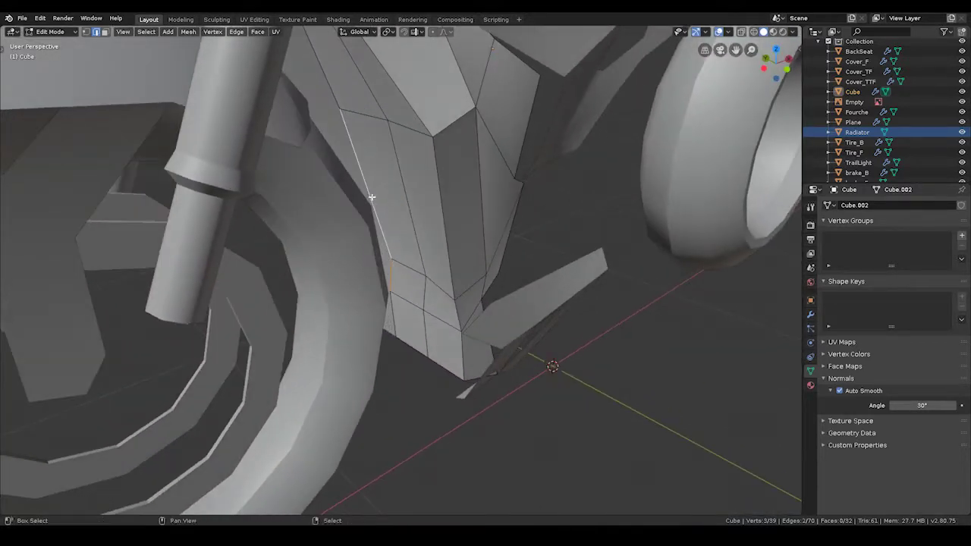
mouse_move(338, 88)
middle_mouse_down()
mouse_move(411, 305)
mouse_move(418, 271)
mouse_move(393, 149)
mouse_move(396, 163)
middle_mouse_up()
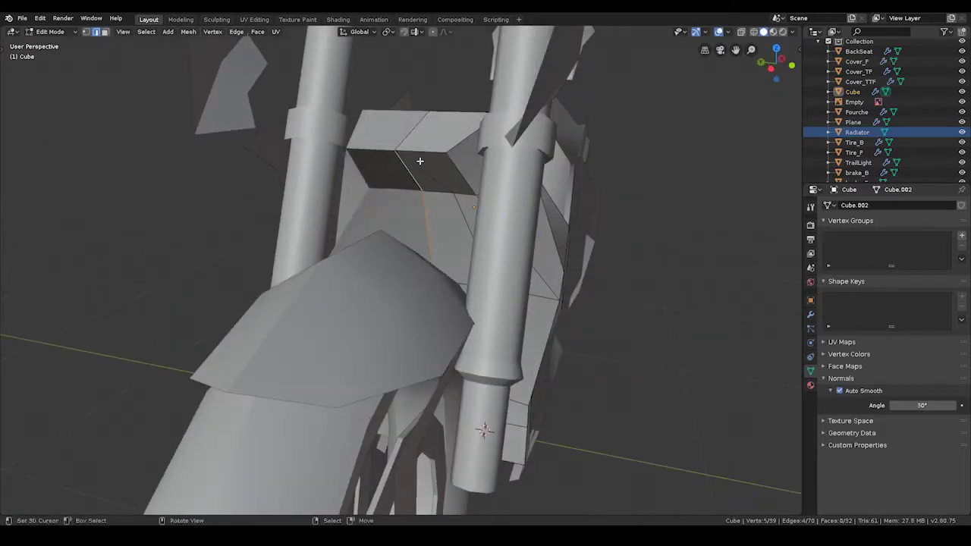
key("ctrl+e")
key("Escape")
left_click(411, 176, "shift")
key("ctrl+e")
left_click(417, 370)
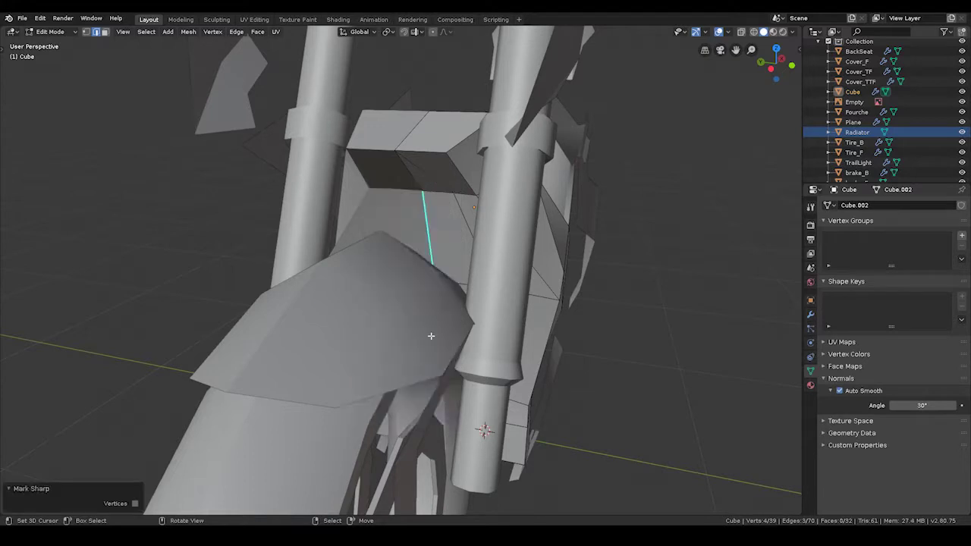
Leave Edit Mode and save s1000r.blend.
key("Tab")
mouse_move(455, 135)
middle_mouse_down()
mouse_move(416, 199)
mouse_move(425, 191)
middle_mouse_up()
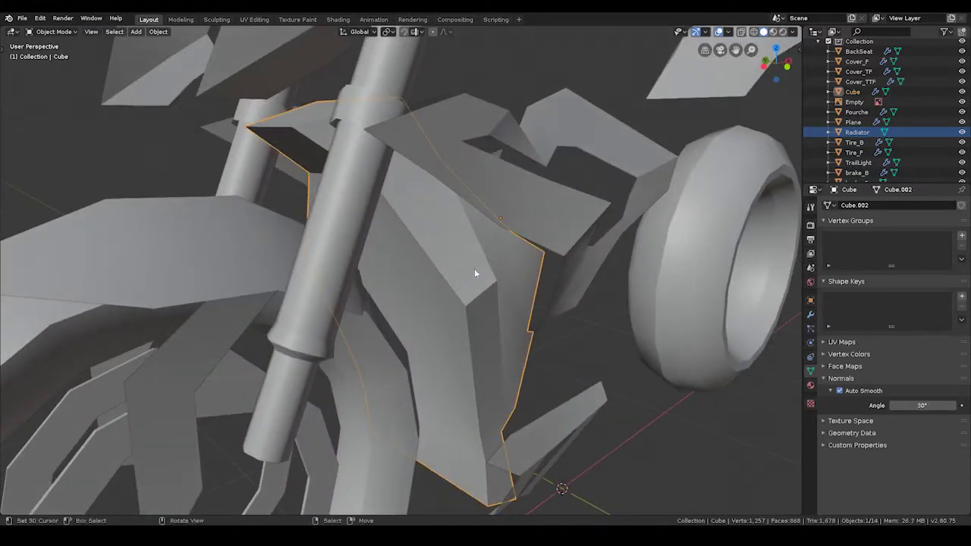
mouse_move(767, 351)
middle_mouse_down()
mouse_move(407, 238)
mouse_move(527, 250)
mouse_move(466, 255)
middle_mouse_up()
scroll(407, 242, "down", 5)
key("ctrl+s")
mouse_move(574, 280)
middle_mouse_down()
mouse_move(515, 257)
mouse_move(433, 260)
mouse_move(416, 363)
middle_mouse_up()
Select the Cover_F mudguard and move one of its vertices along Y.
left_click(514, 258)
key("Tab")
scroll(433, 260, "up", 2)
scroll(415, 363, "up", 2)
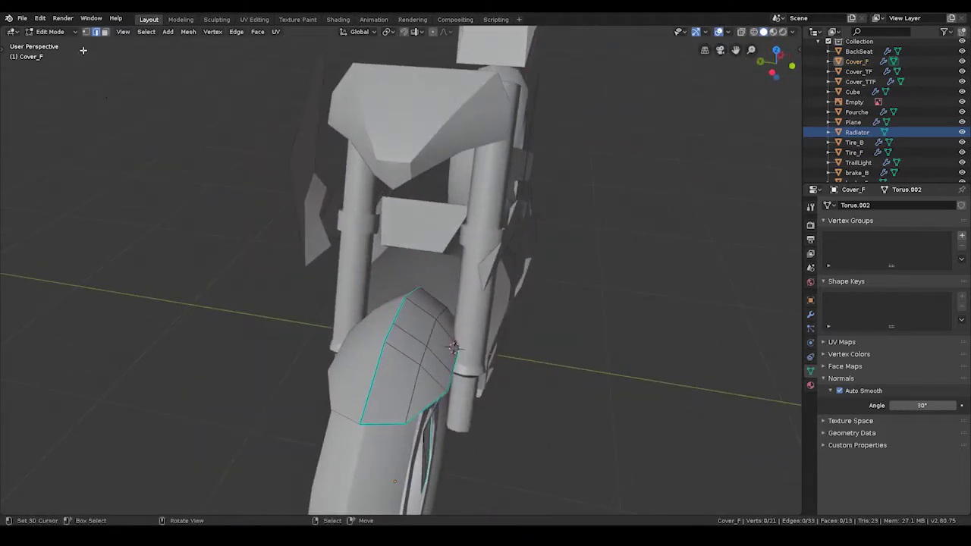
mouse_move(502, 356)
middle_mouse_down()
mouse_move(496, 382)
mouse_move(521, 384)
middle_mouse_up()
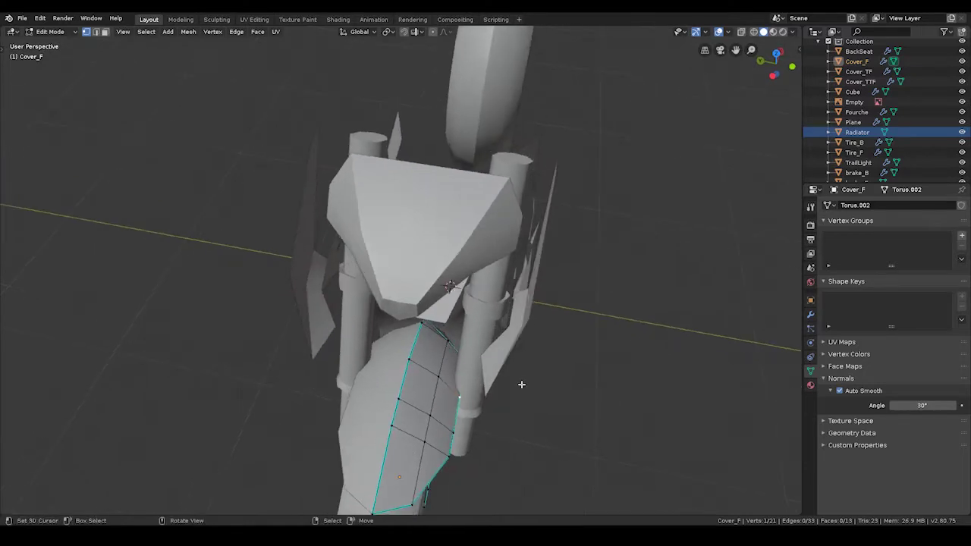
key("g")
key("y")
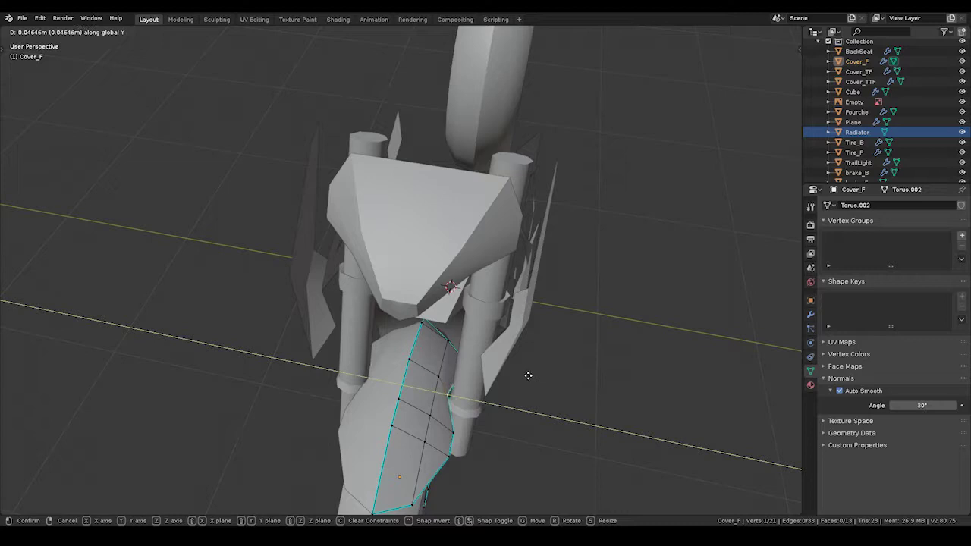
left_click(531, 374)
Move more mudguard vertices and an edge loop along Y.
mouse_move(531, 373)
middle_mouse_down()
mouse_move(296, 298)
mouse_move(372, 303)
mouse_move(402, 323)
middle_mouse_up()
key("g")
key("y")
left_click(490, 327)
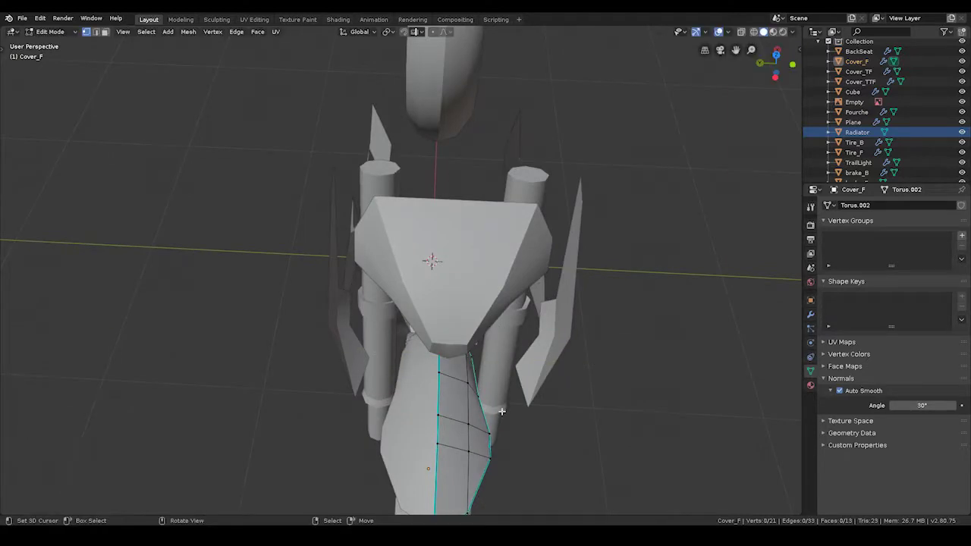
key("g")
key("y")
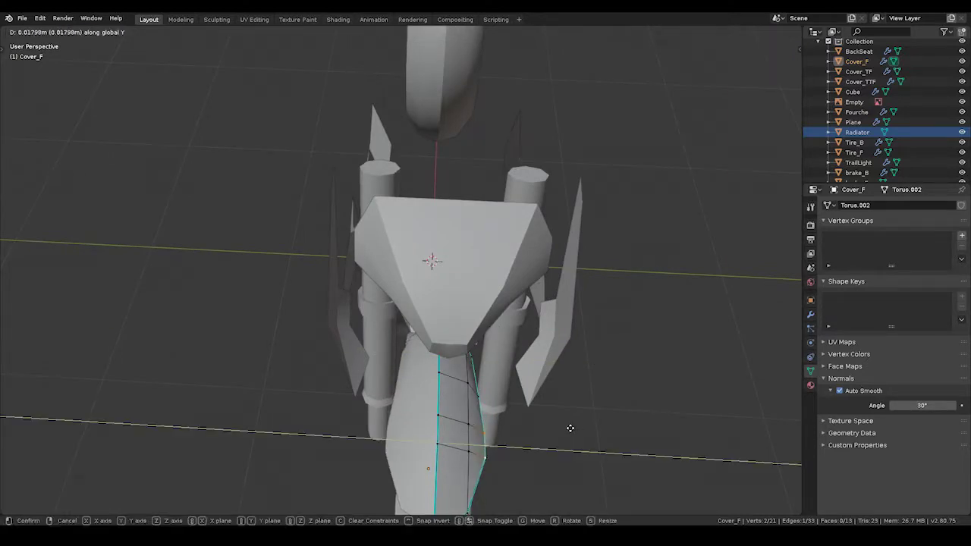
left_click(566, 428)
middle_click_drag(565, 428, 485, 364)
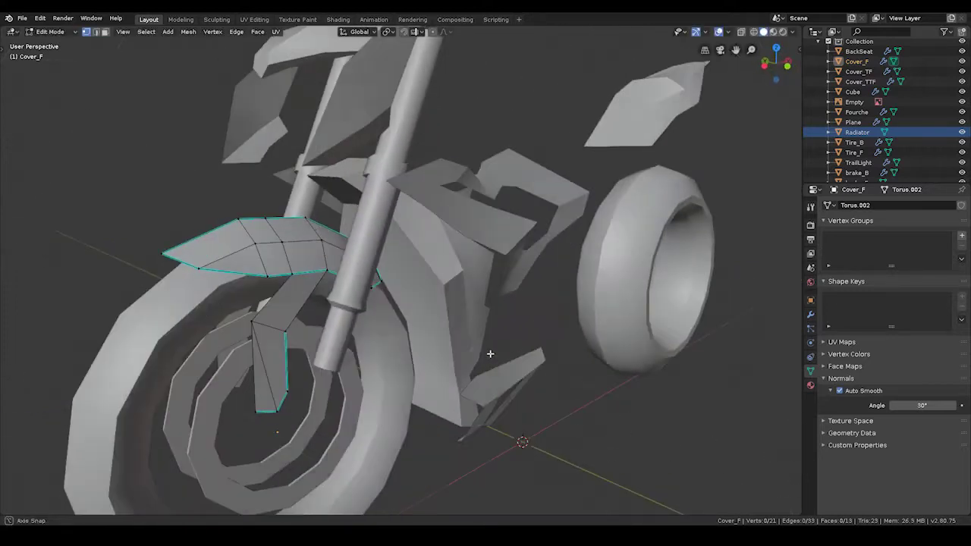
key("ctrl+Tab")
left_click(366, 227)
mouse_move(366, 228)
middle_mouse_down()
mouse_move(444, 222)
mouse_move(407, 202)
mouse_move(346, 199)
mouse_move(329, 249)
mouse_move(381, 258)
mouse_move(368, 270)
middle_mouse_up()
Delete the four faces of the mudguard's lower hanging strip.
key("ctrl+Tab")
left_click(389, 129)
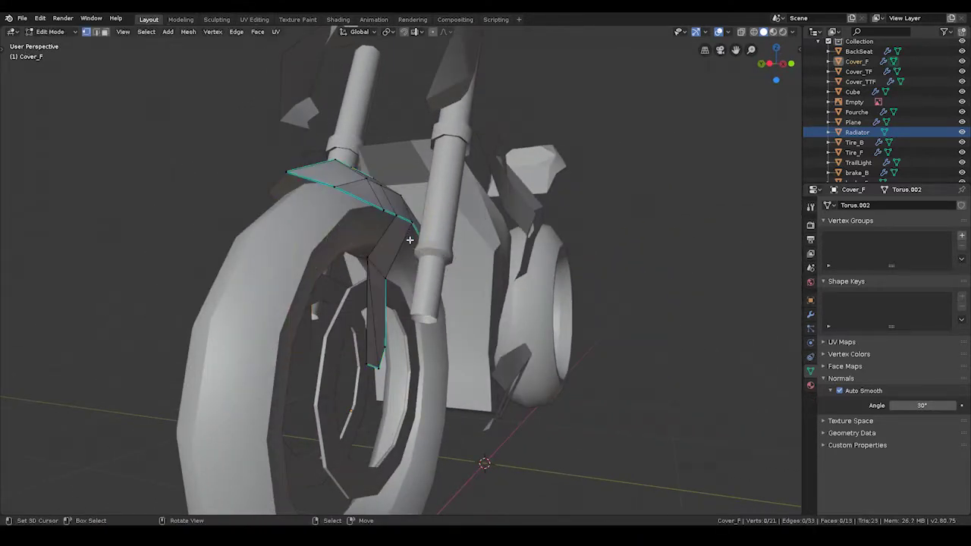
left_click(335, 320)
left_click(329, 281, "shift")
left_click(329, 282, "shift")
left_click(342, 257, "shift")
key("x")
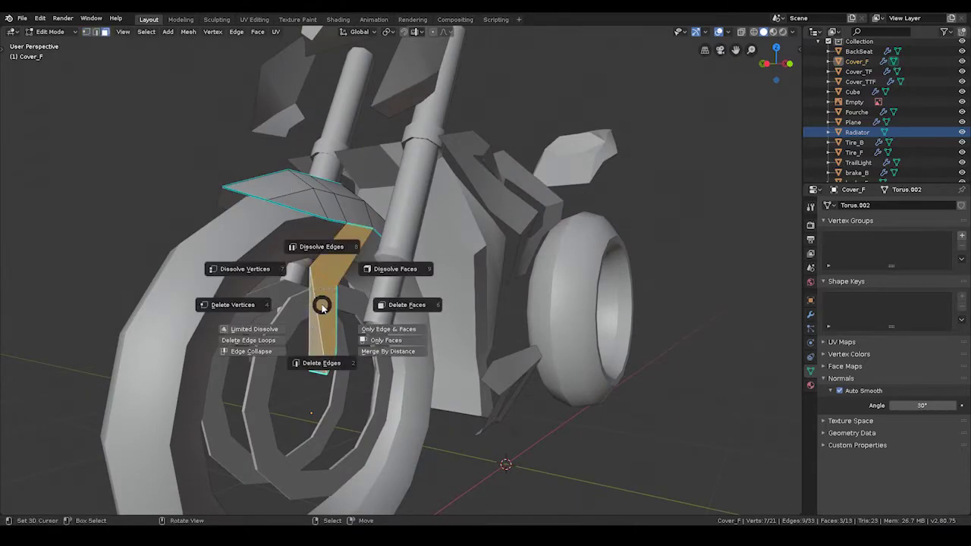
left_click(377, 261)
key("Tab")
left_click(361, 170)
mouse_move(361, 170)
middle_mouse_down()
mouse_move(316, 240)
mouse_move(204, 236)
mouse_move(471, 240)
middle_mouse_up()
Save, frame the rear wheel in front orthographic view, and edit Tire_B.
key("ctrl+s")
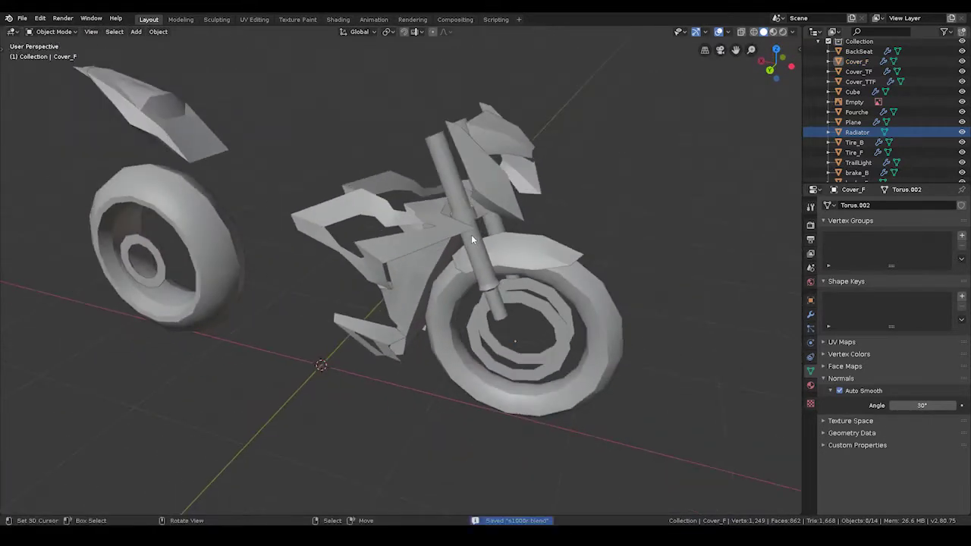
mouse_move(288, 227)
middle_mouse_down()
mouse_move(262, 203)
mouse_move(368, 240)
middle_mouse_up()
key("KP_1")
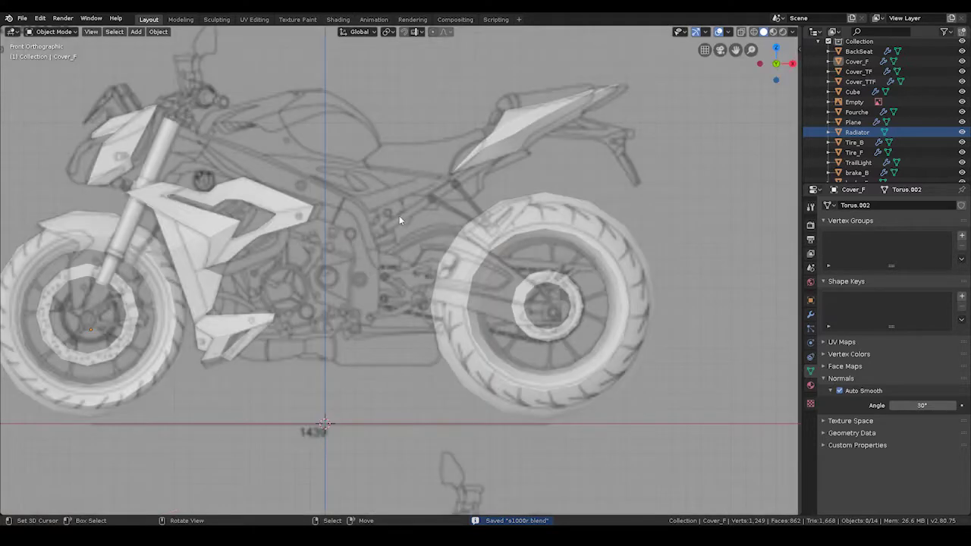
scroll(440, 228, "up", 3)
mouse_move(486, 238)
middle_mouse_down("shift")
mouse_move(492, 265)
mouse_move(407, 310)
middle_mouse_up("shift")
left_click(410, 275)
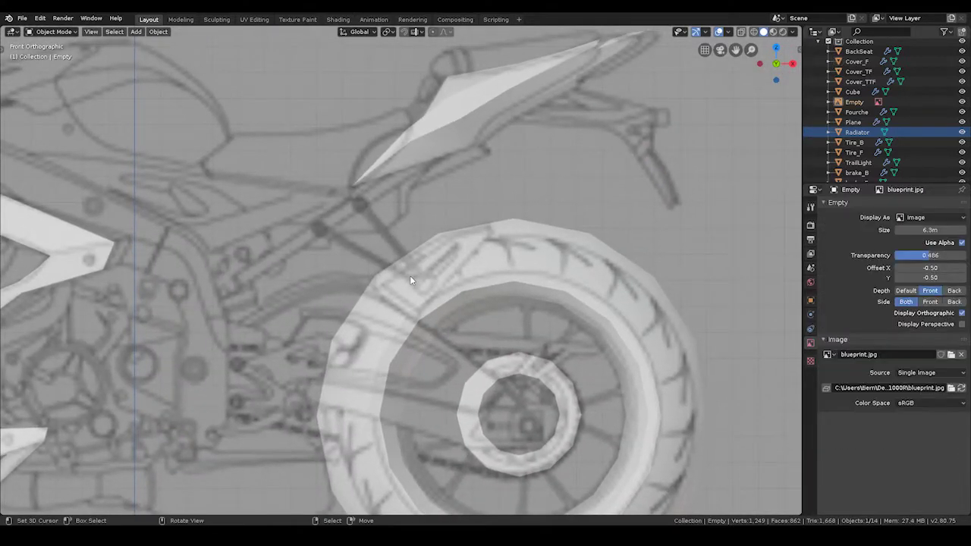
middle_click_drag(446, 278, 476, 278)
left_click(440, 266)
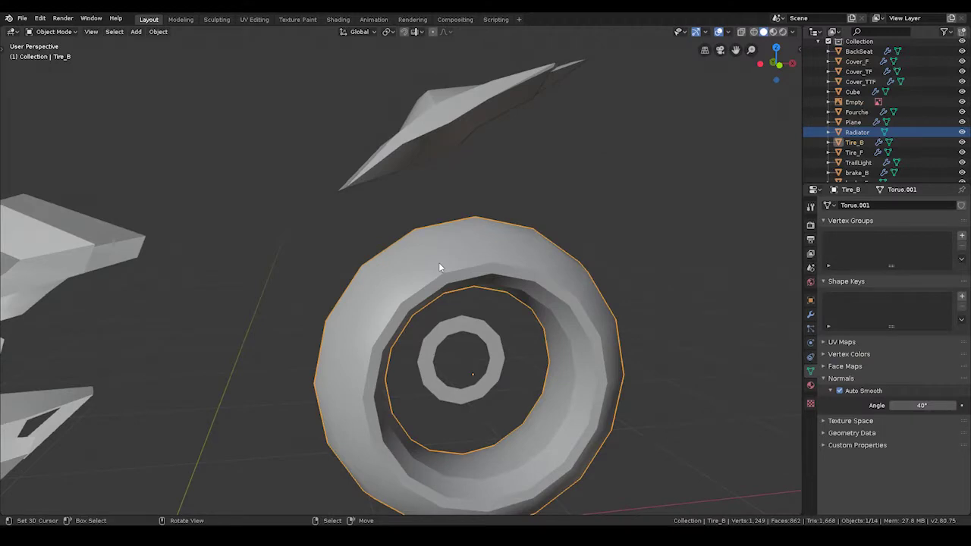
key("Tab")
key("KP_1")
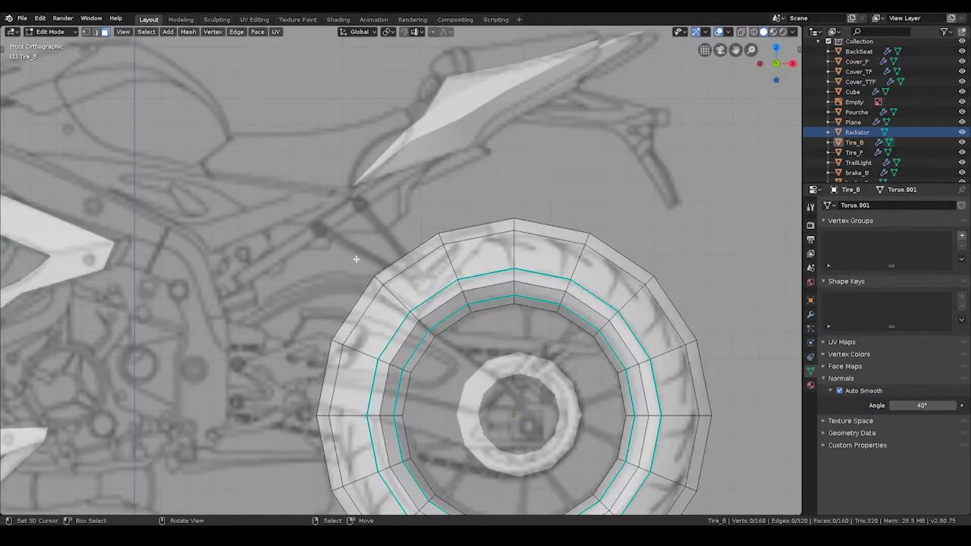
scroll(399, 262, "up", 2)
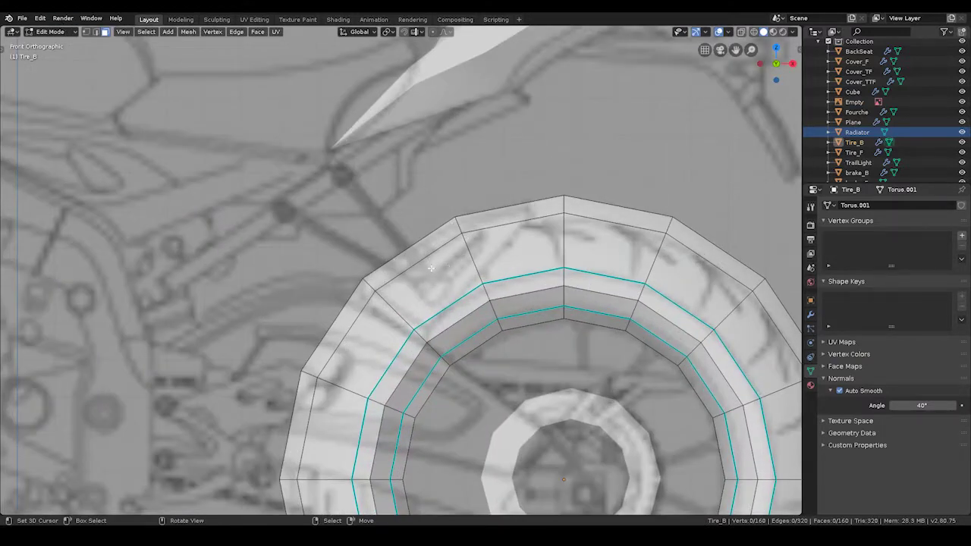
Duplicate the top rim faces of Tire_B and separate them into Tire_B.001.
left_click(429, 270)
left_click(458, 232, "shift")
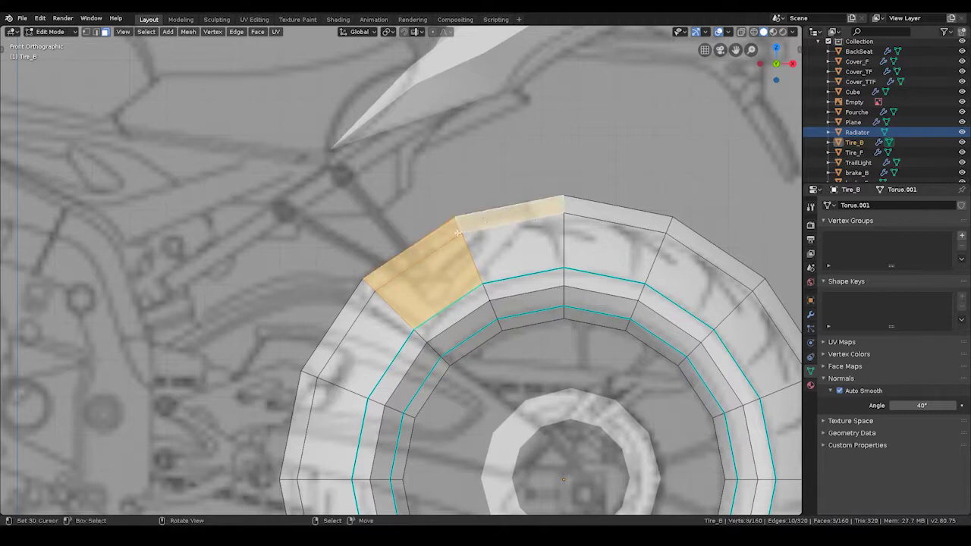
left_click(384, 321, "shift")
left_click(353, 317, "shift")
key("shift+d")
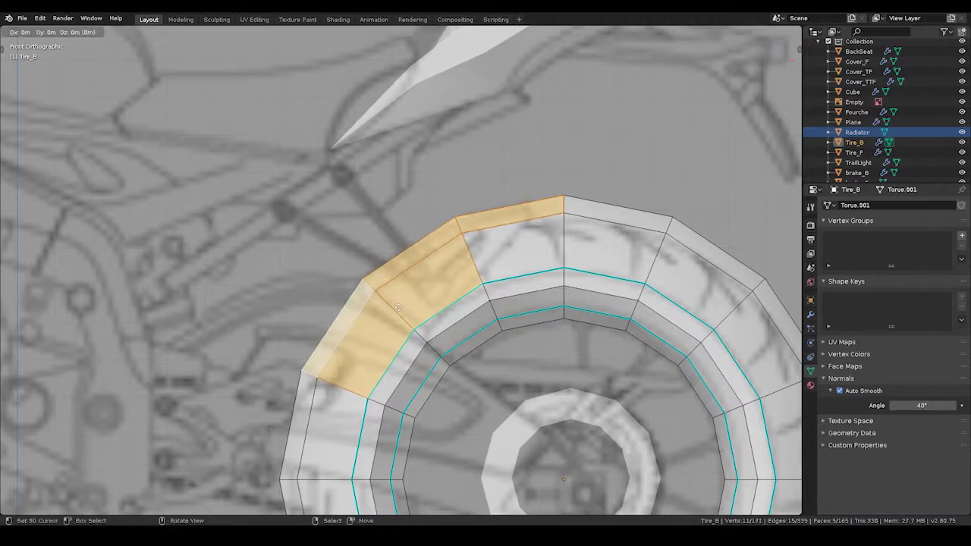
right_click(411, 307)
key("p")
left_click(420, 304)
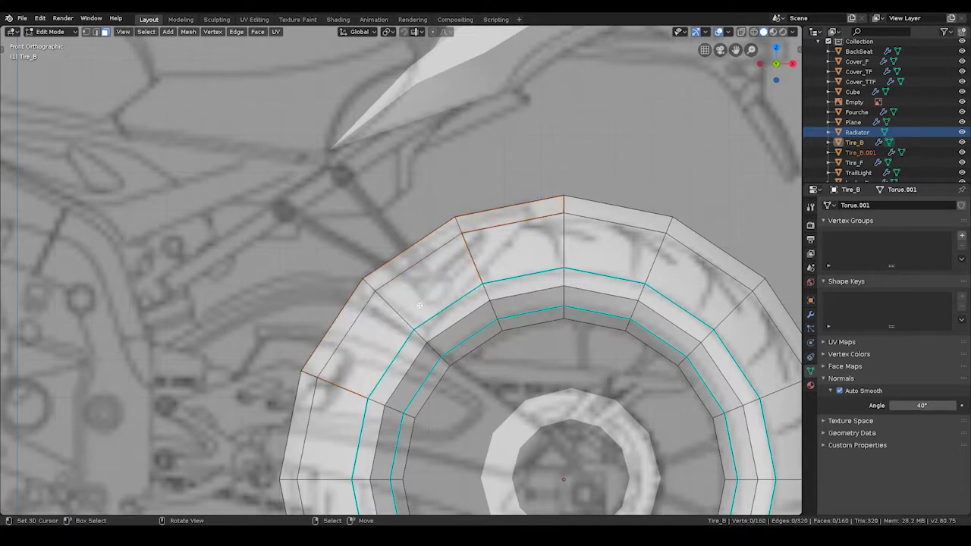
left_click(410, 294)
middle_click_drag(411, 294, 412, 224)
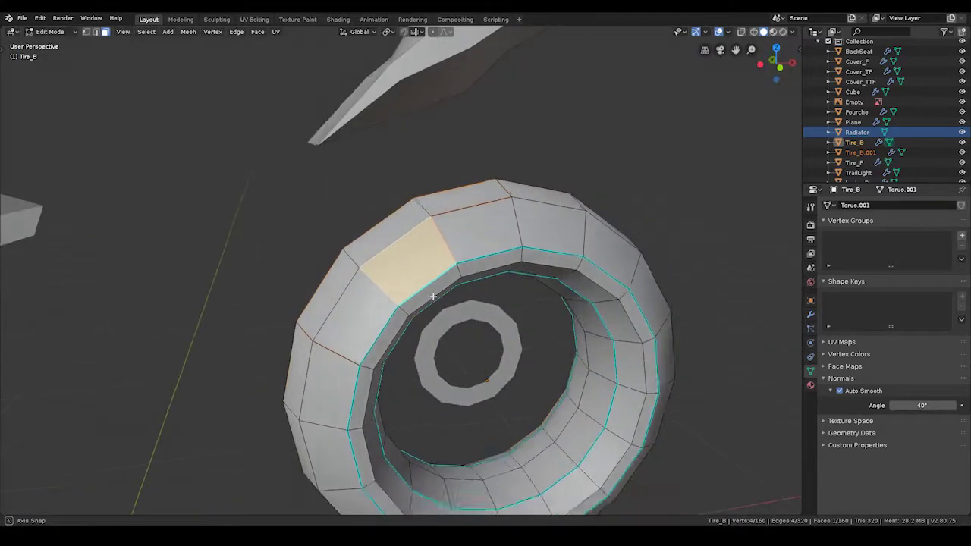
key("Tab")
key("Tab")
key("Tab")
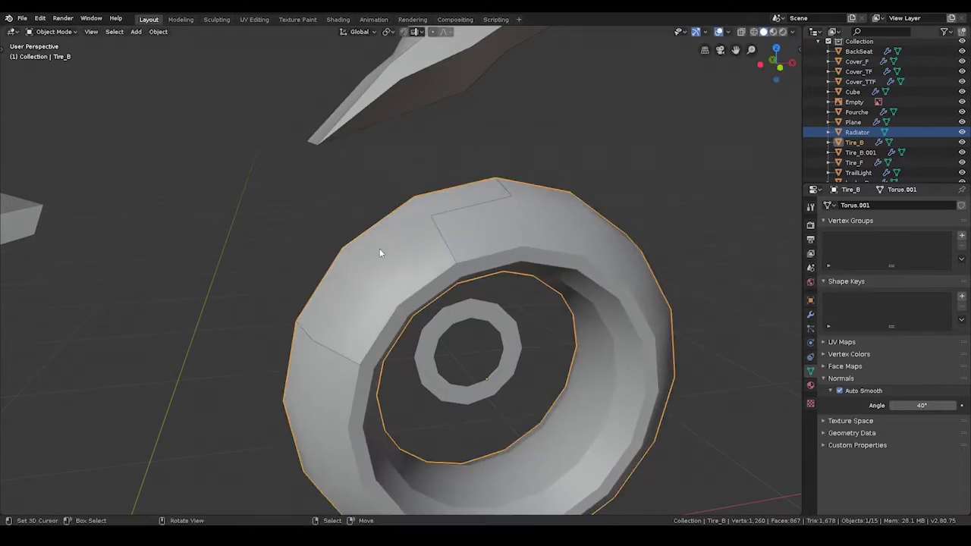
With Tire_B hidden, nudge Tire_B.001 about 0.026 m up to match the front reference.
key("h")
left_click(381, 245)
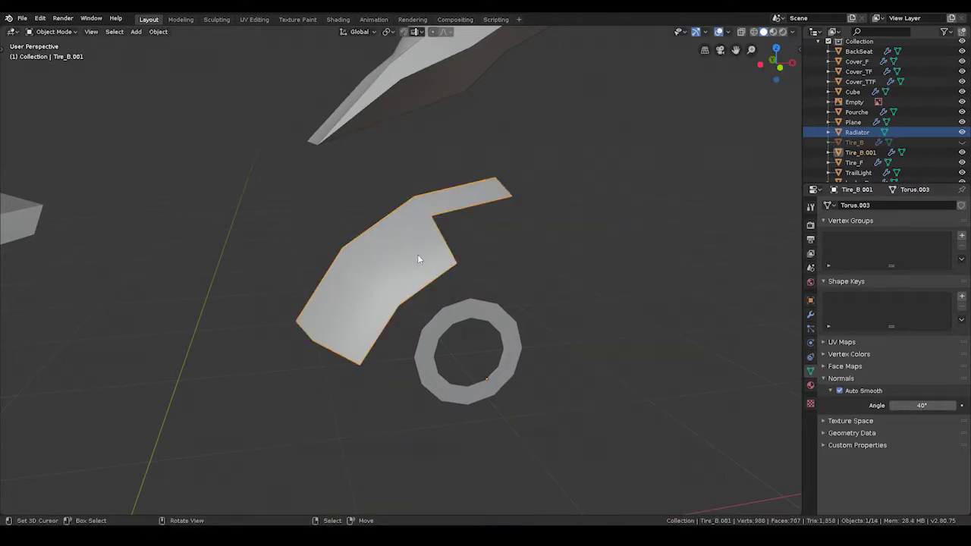
key("KP_1")
key("g")
left_click(410, 248)
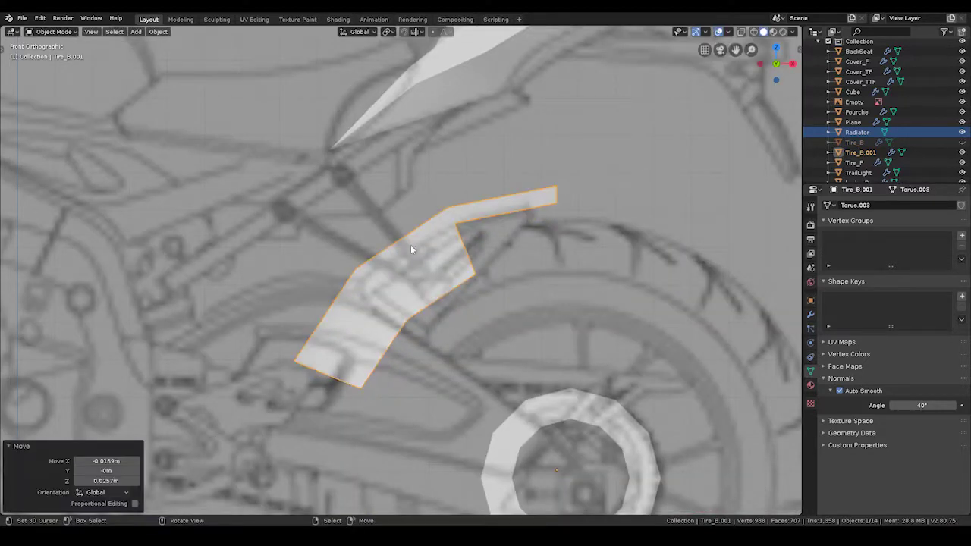
key("alt+h")
Fill the gap in Tire_B.001's mesh with a new triangular face.
key("alt+a")
mouse_move(516, 293)
middle_mouse_down()
mouse_move(379, 275)
mouse_move(258, 283)
middle_mouse_up()
left_click(380, 276)
scroll(356, 264, "up", 3)
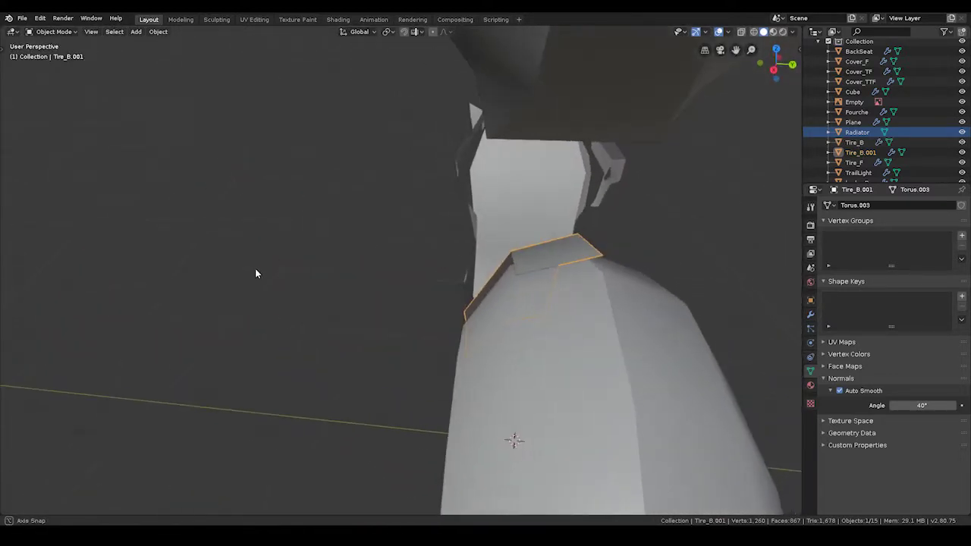
middle_click_drag(407, 281, 433, 284)
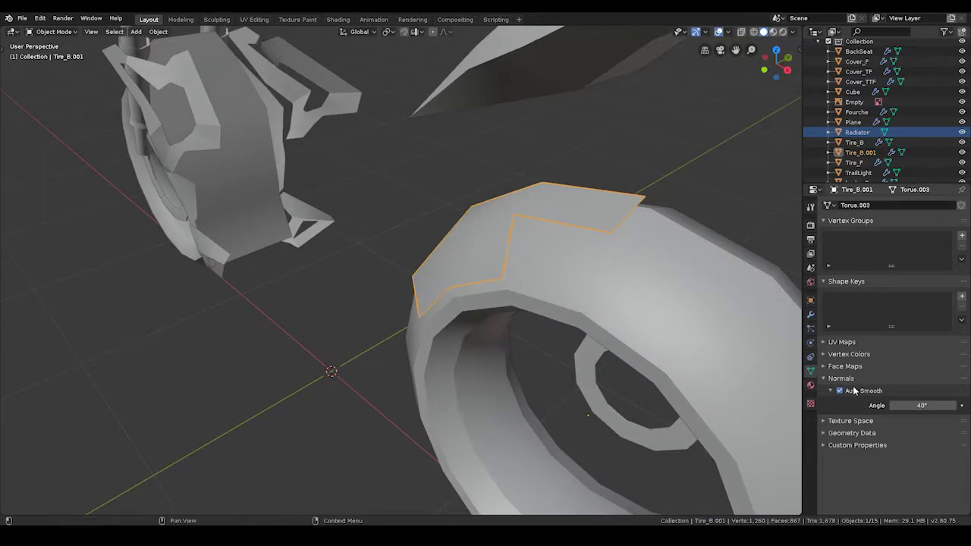
key("Tab")
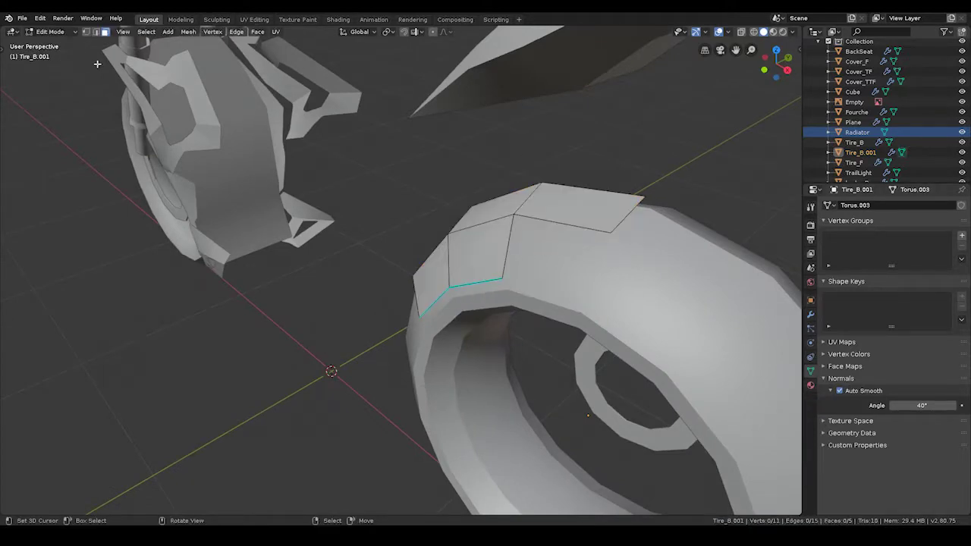
key("f")
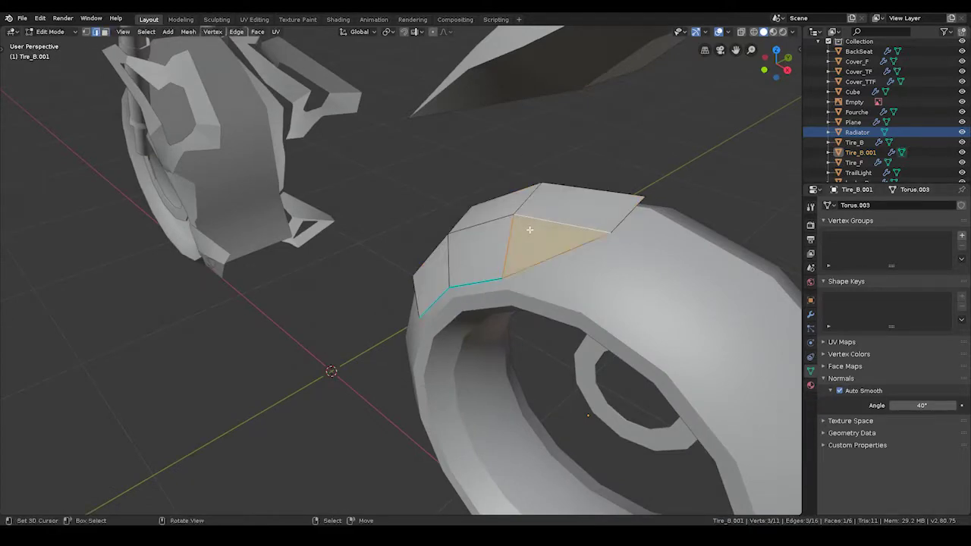
key("alt+a")
mouse_move(552, 216)
middle_mouse_down()
mouse_move(391, 276)
mouse_move(457, 219)
mouse_move(474, 250)
mouse_move(433, 265)
middle_mouse_up()
key("ctrl+Tab")
Add a Mirror modifier to Tire_B.001 with Clipping on, mirroring across Z instead of X.
left_click(462, 166)
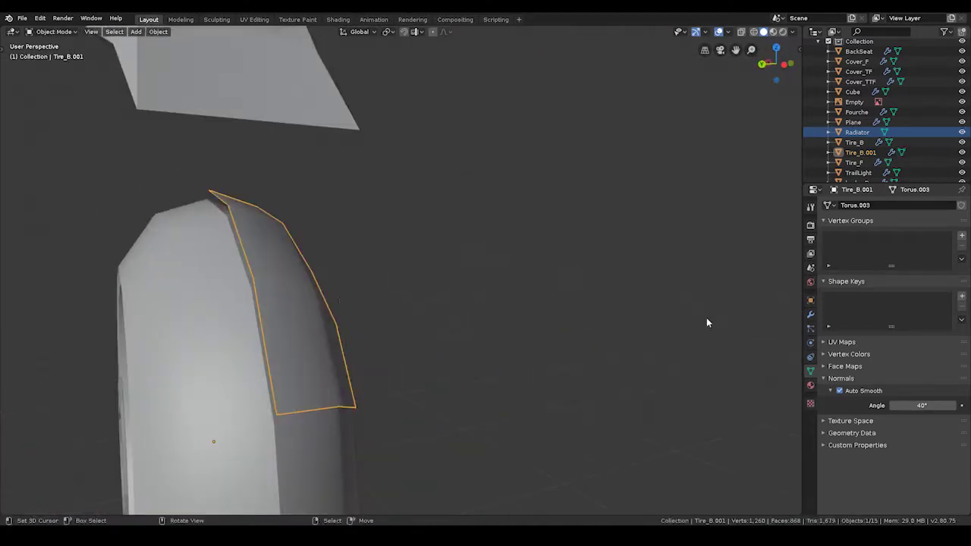
left_click(809, 313)
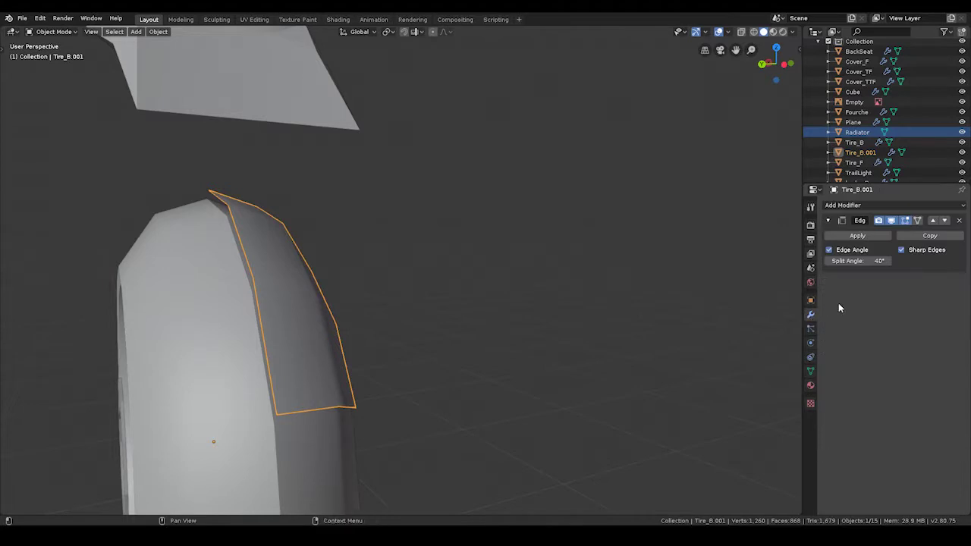
left_click(863, 203)
left_click(739, 229)
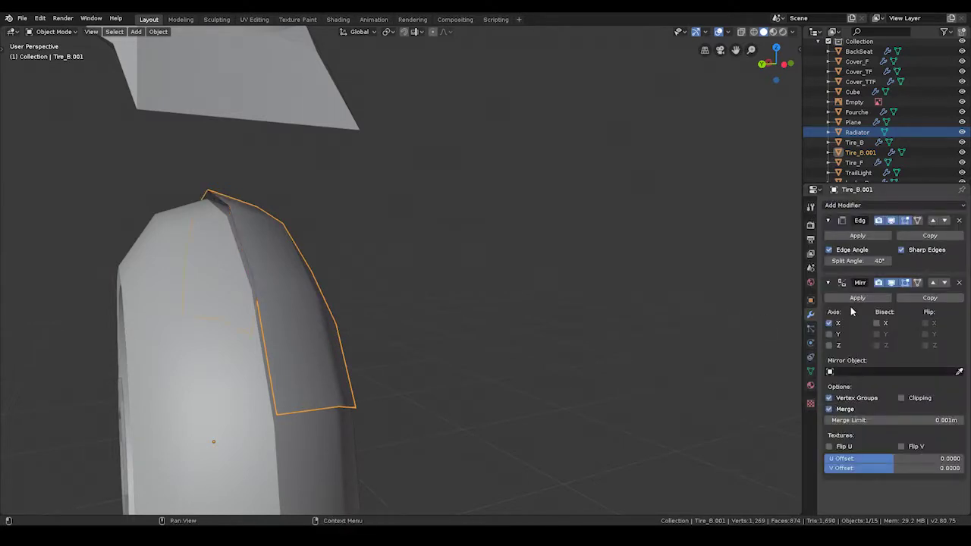
left_click(903, 397)
mouse_move(577, 290)
middle_mouse_down()
mouse_move(418, 313)
mouse_move(555, 313)
mouse_move(515, 324)
mouse_move(385, 296)
middle_mouse_up()
left_click(828, 334)
left_click(828, 345)
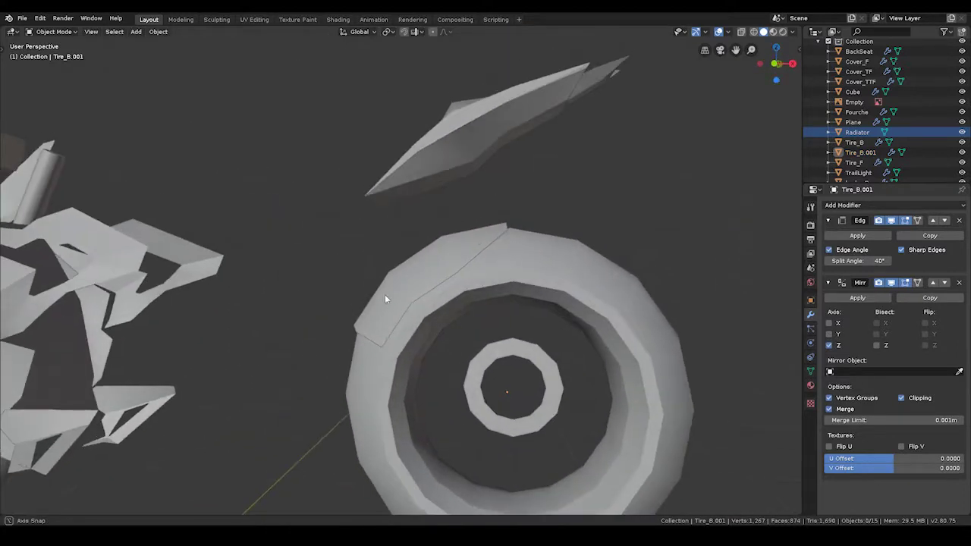
mouse_move(390, 217)
middle_mouse_down()
mouse_move(415, 270)
mouse_move(368, 301)
mouse_move(486, 264)
middle_mouse_up()
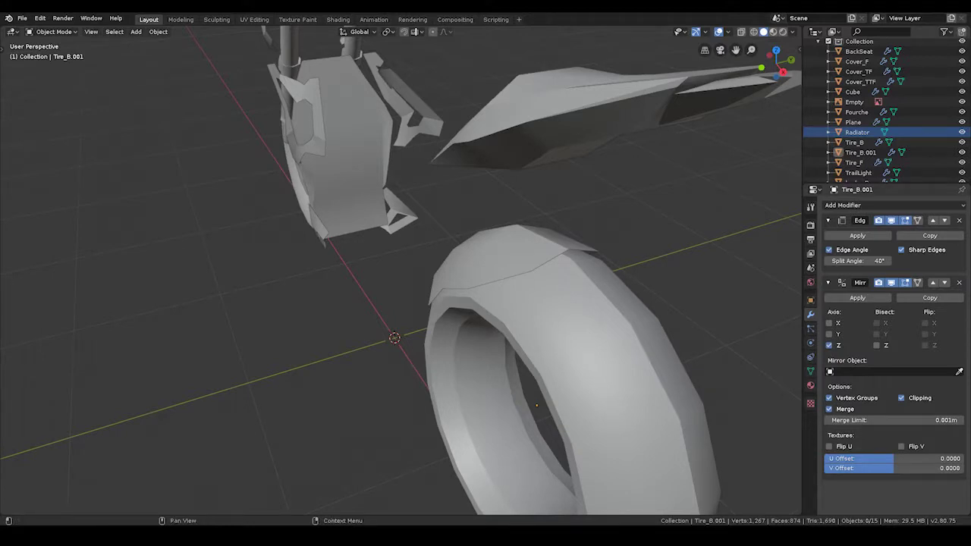
mouse_move(723, 322)
middle_mouse_down()
mouse_move(449, 292)
mouse_move(451, 270)
middle_mouse_up()
Save the file and select the fender piece Tire_B.001 in front view.
scroll(452, 287, "down", 3)
key("ctrl+s")
key("KP_1")
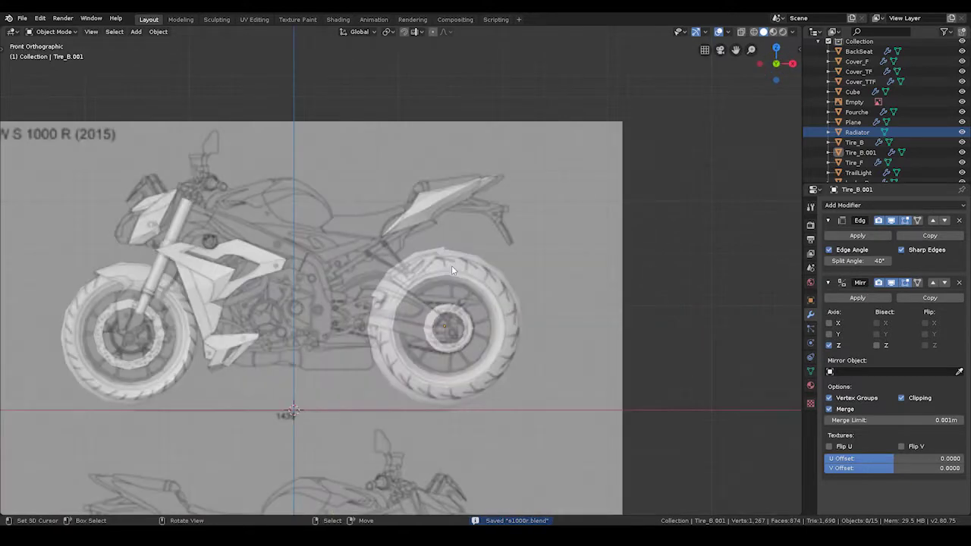
scroll(452, 266, "up", 6)
left_click(524, 234)
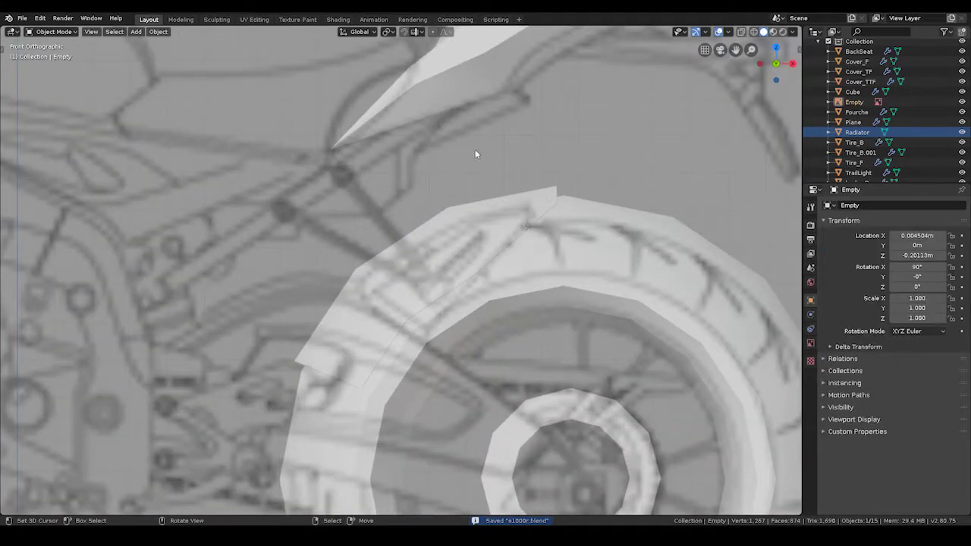
middle_click_drag(476, 152, 449, 209)
left_click(448, 208)
Scale the whole Tire_B.001 fender mesh down slightly.
key("Tab")
key("KP_1")
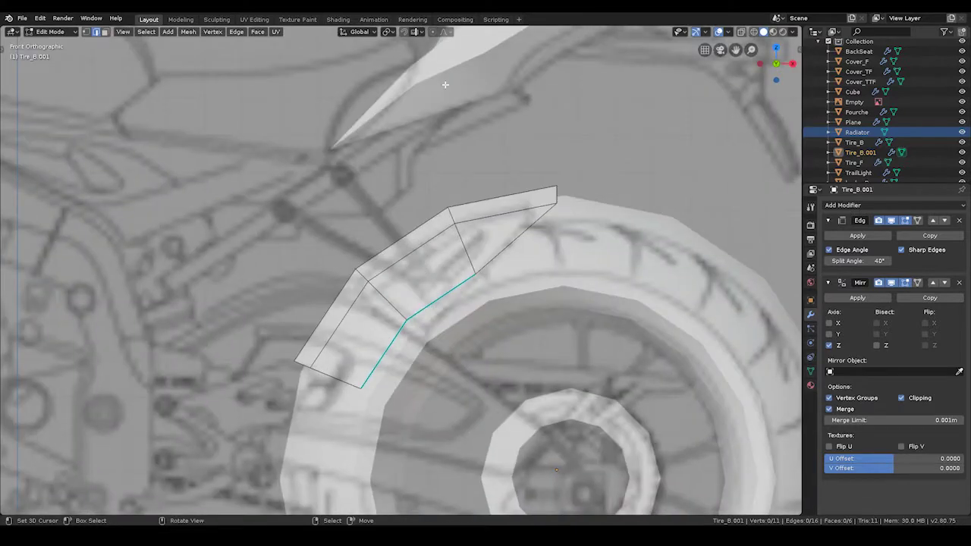
key("a")
key("s")
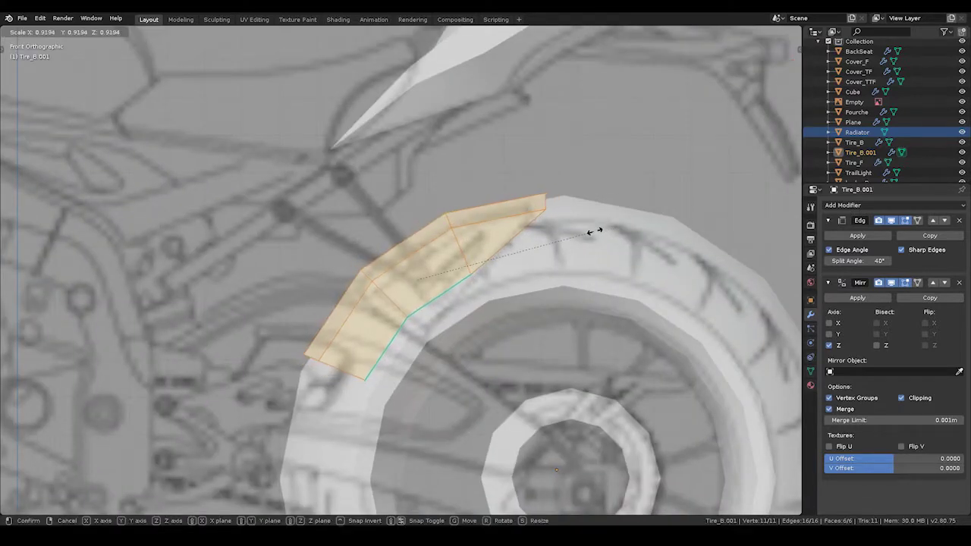
left_click(592, 232)
mouse_move(588, 232)
middle_mouse_down()
mouse_move(516, 255)
mouse_move(600, 230)
mouse_move(632, 180)
mouse_move(717, 225)
mouse_move(514, 283)
mouse_move(341, 205)
middle_mouse_up()
Move the fender's front tip vertex to follow the reference tire outline.
left_click(558, 199)
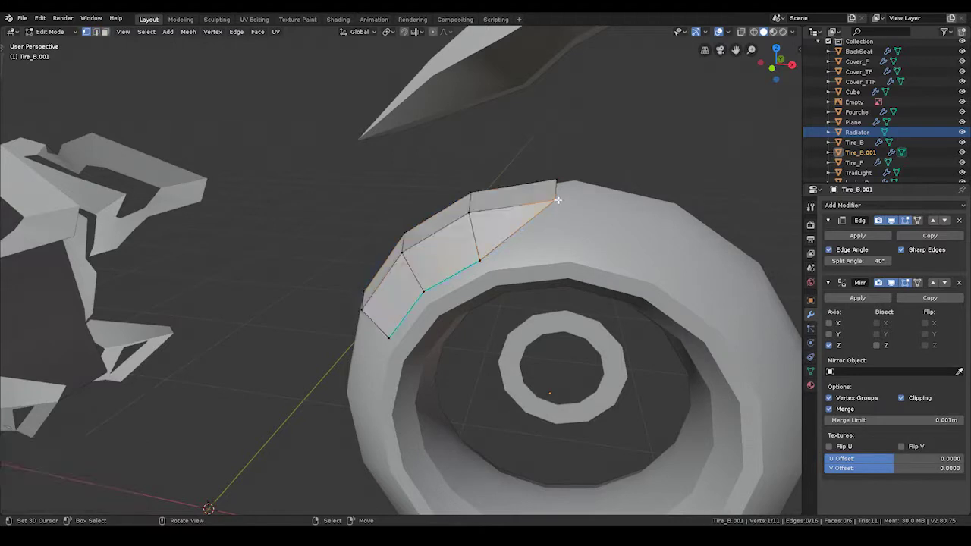
mouse_move(563, 205)
middle_mouse_down()
mouse_move(462, 247)
mouse_move(576, 314)
mouse_move(600, 288)
mouse_move(655, 273)
middle_mouse_up()
left_click(592, 340, "shift")
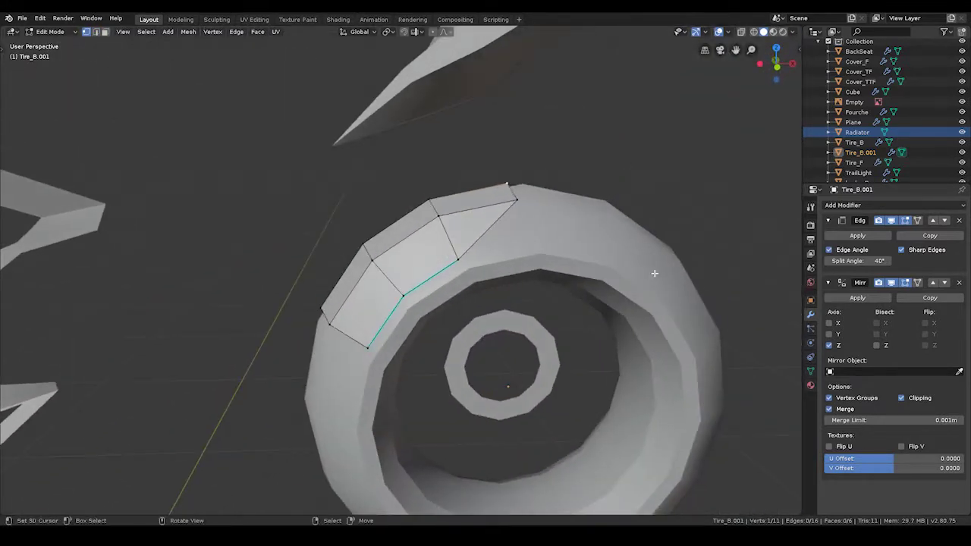
key("KP_1")
key("g")
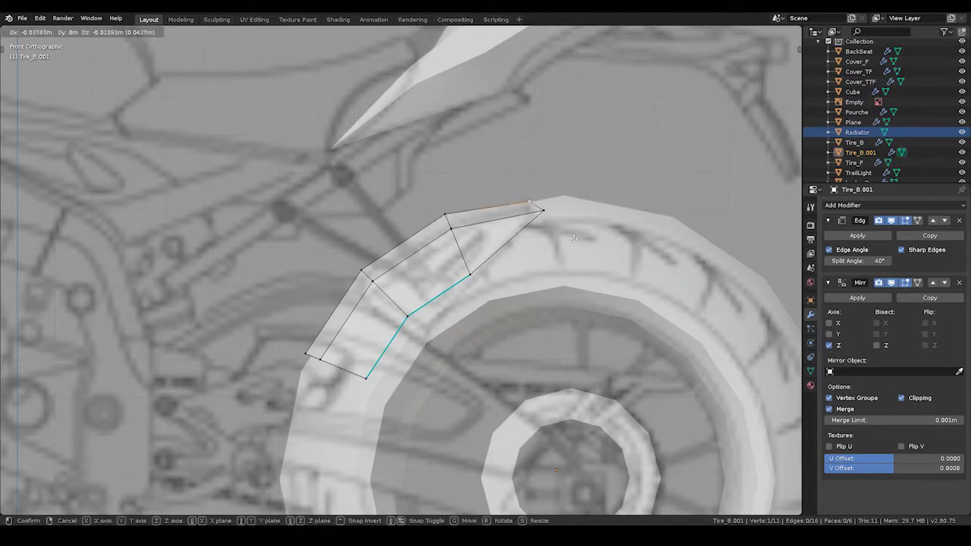
left_click(572, 236)
key("g")
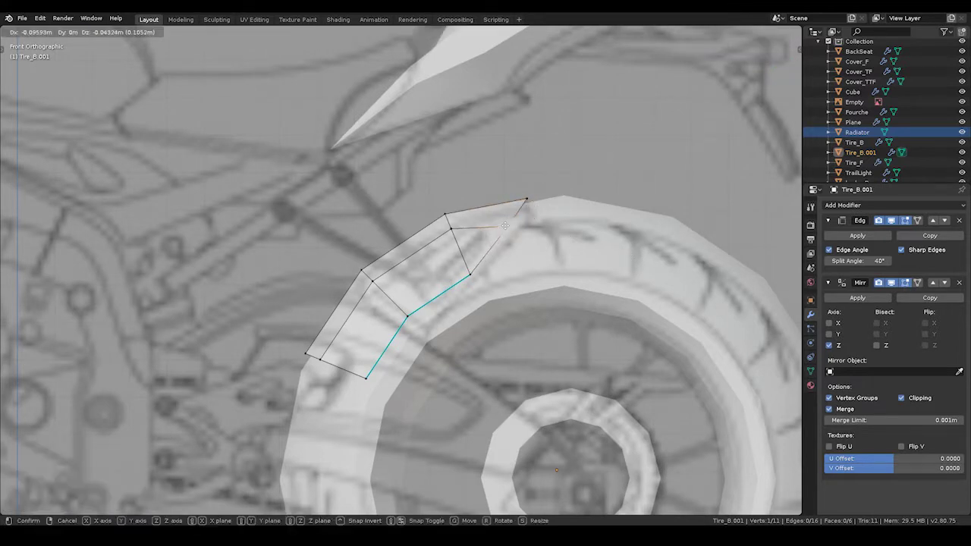
left_click(507, 231)
Shift the tip vertex vertically along Z to line up with the reference.
mouse_move(507, 232)
middle_mouse_down()
mouse_move(536, 273)
mouse_move(435, 255)
middle_mouse_up()
key("g")
key("y")
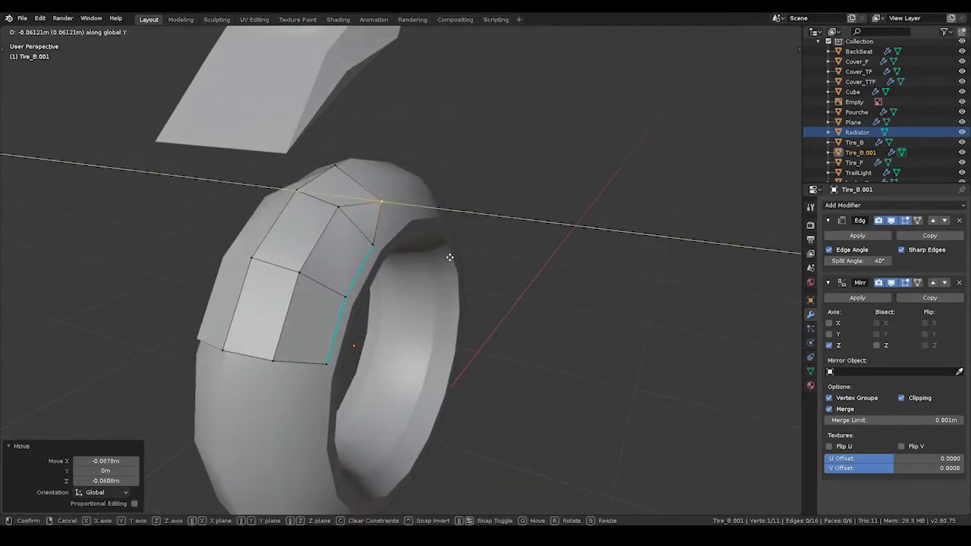
right_click(450, 257)
key("g")
key("z")
left_click(424, 232)
mouse_move(424, 232)
middle_mouse_down()
mouse_move(311, 262)
mouse_move(245, 250)
mouse_move(242, 237)
mouse_move(312, 261)
mouse_move(451, 251)
middle_mouse_up()
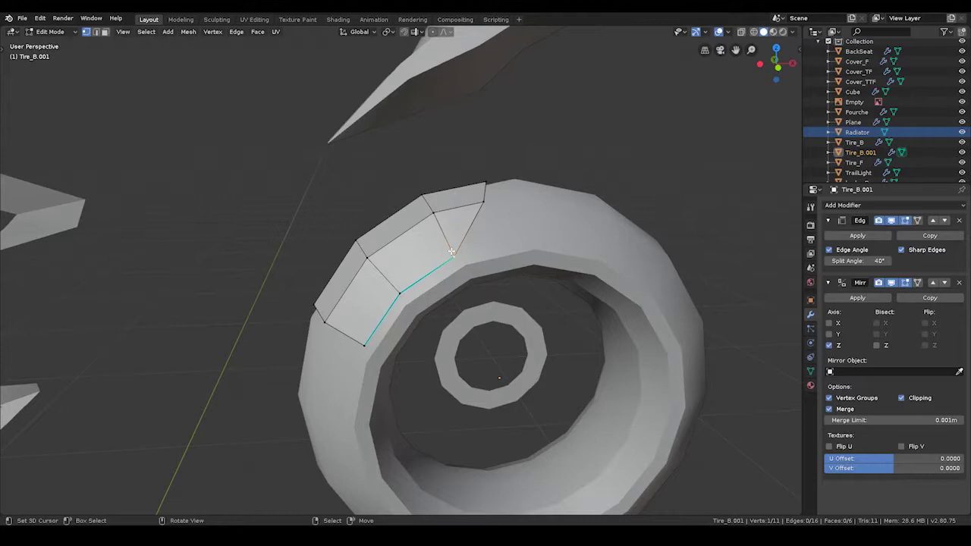
Bring the inner vertex down toward the tire, refining it along Z, and leave Edit Mode.
key("KP_1")
key("g")
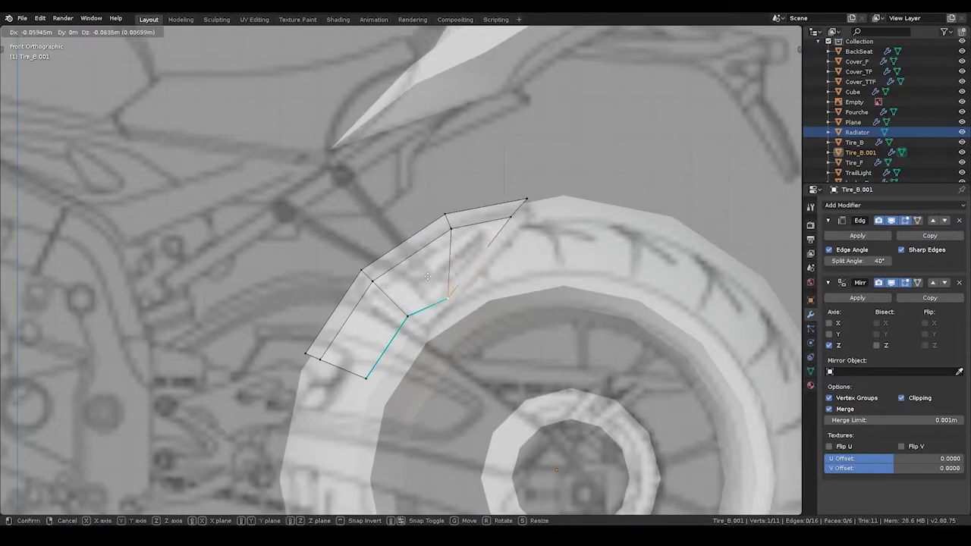
left_click(427, 276)
key("g")
key("z")
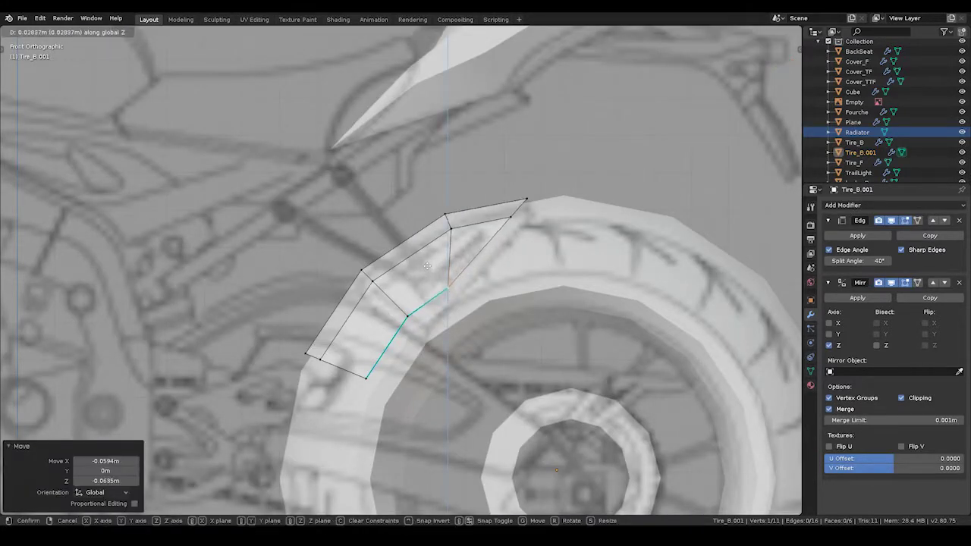
left_click(427, 263)
mouse_move(427, 263)
middle_mouse_down()
mouse_move(450, 264)
mouse_move(479, 190)
mouse_move(511, 260)
mouse_move(304, 295)
mouse_move(255, 296)
mouse_move(247, 287)
mouse_move(362, 318)
mouse_move(368, 282)
middle_mouse_up()
key("Tab")
Move the selected fender vertices along Y in Edit Mode.
key("ctrl+Tab")
left_click(442, 288)
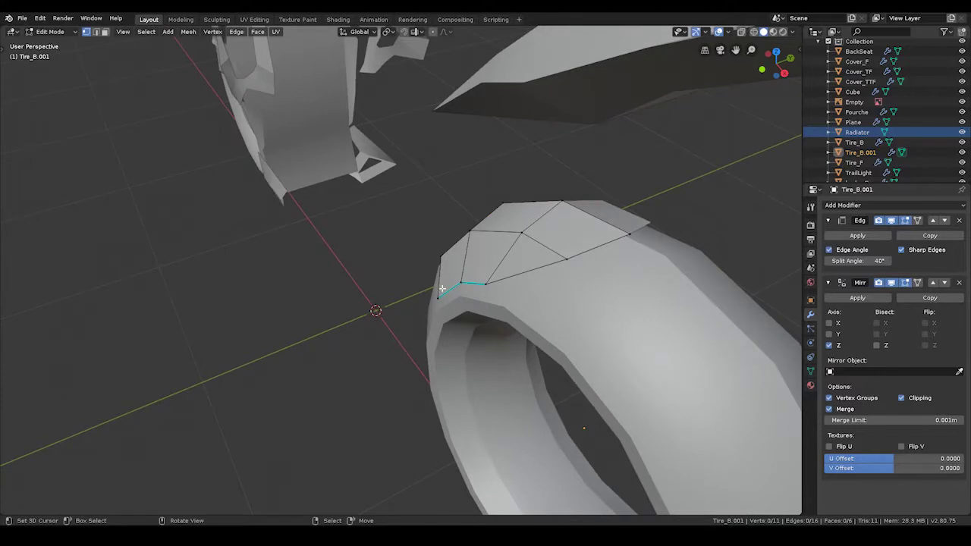
left_click(487, 283, "shift")
middle_click_drag(519, 271, 581, 277)
key("g")
key("y")
left_click(523, 267)
key("Tab")
In top view with wireframe shading, slide the fender vertex sideways, then restore solid shading.
mouse_move(466, 264)
middle_mouse_down()
mouse_move(580, 216)
mouse_move(437, 297)
mouse_move(505, 310)
mouse_move(407, 340)
mouse_move(406, 276)
middle_mouse_up()
key("Tab")
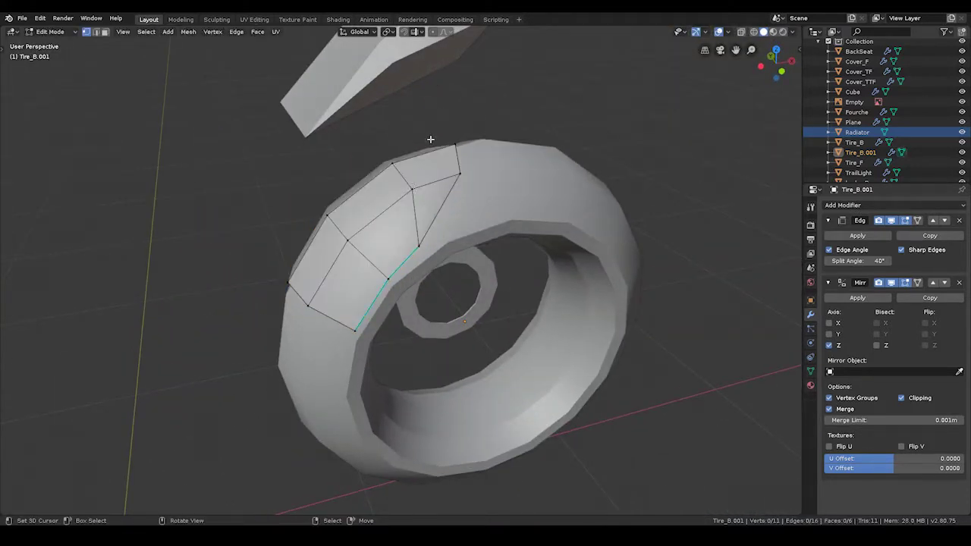
key("KP_7")
key("z")
left_click(307, 167)
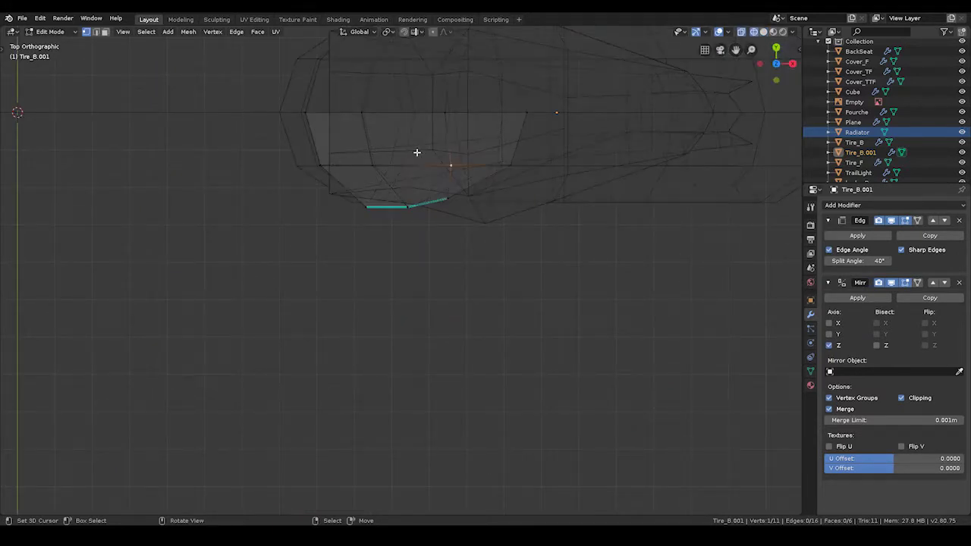
key("g")
left_click(442, 219)
key("z")
left_click(533, 187)
mouse_move(533, 186)
middle_mouse_down()
mouse_move(530, 162)
mouse_move(341, 193)
mouse_move(283, 216)
mouse_move(302, 205)
mouse_move(460, 241)
middle_mouse_up()
key("ctrl+Tab")
left_click(502, 84)
Adjust the fender vertex along Y and then along Z.
key("ctrl+Tab")
left_click(464, 152)
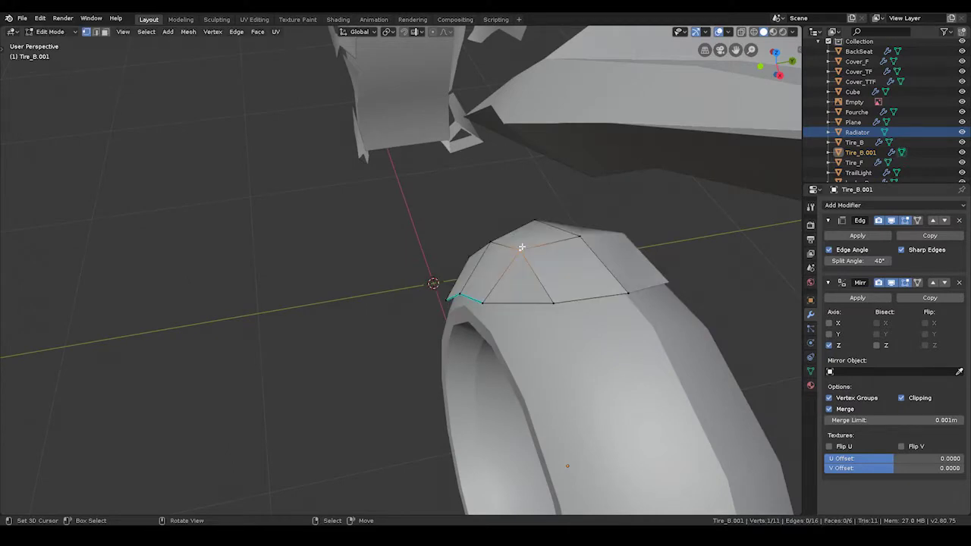
key("g")
key("y")
key("y")
key("y")
left_click(527, 245)
key("g")
key("z")
left_click(527, 247)
key("Tab")
mouse_move(448, 198)
middle_mouse_down()
mouse_move(501, 208)
mouse_move(542, 201)
mouse_move(455, 263)
mouse_move(521, 263)
mouse_move(379, 261)
middle_mouse_up()
Reposition the fender's upper vertex and save s1000r.blend.
key("Tab")
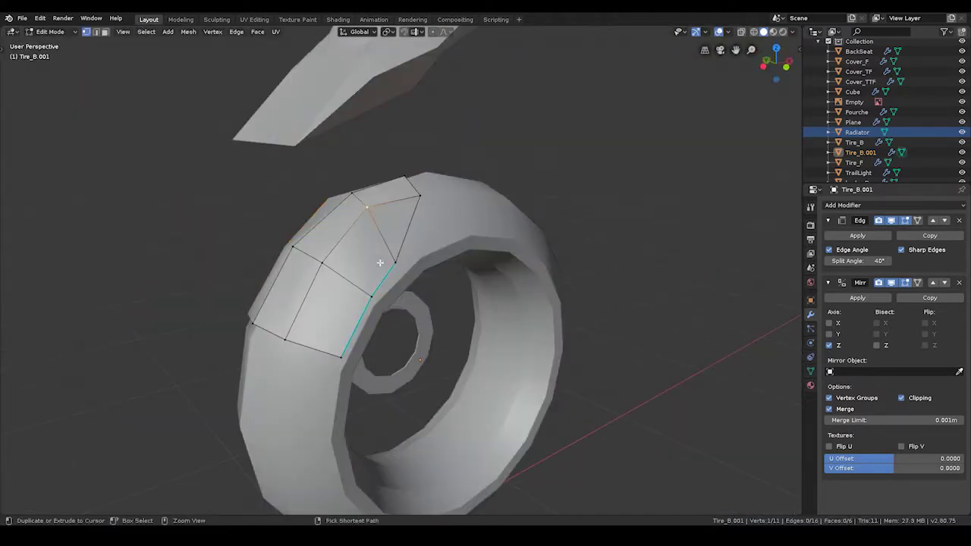
left_click(377, 228)
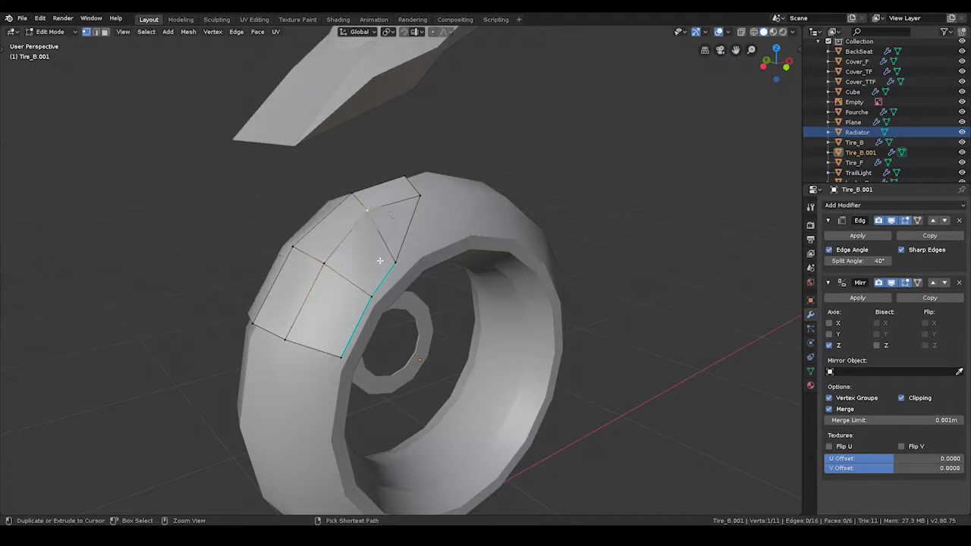
key("g")
left_click(372, 213)
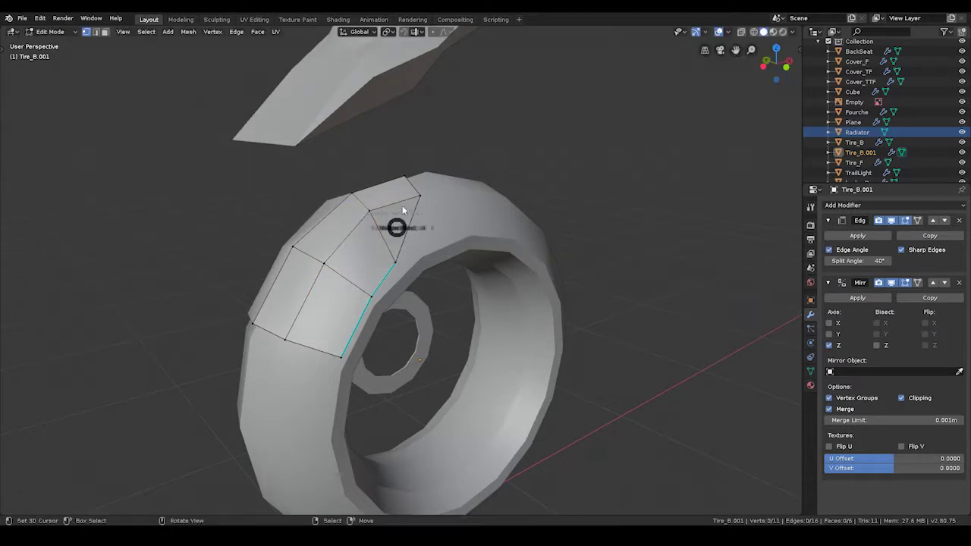
key("Tab")
mouse_move(396, 223)
middle_mouse_down()
mouse_move(278, 246)
mouse_move(311, 218)
mouse_move(394, 228)
mouse_move(349, 269)
middle_mouse_up()
key("ctrl+s")
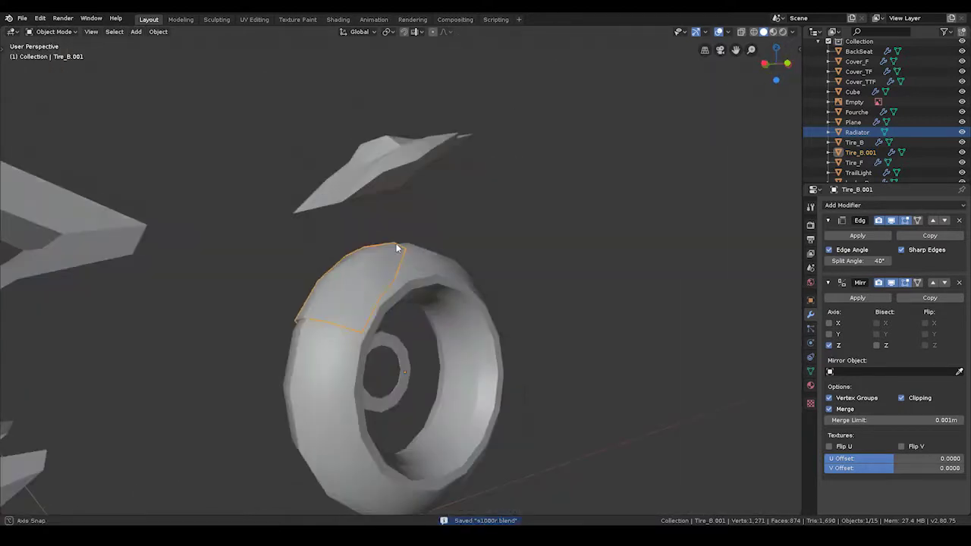
Scale the rear tyre Tire_B down to 0.957 in front view.
scroll(349, 269, "down", 4)
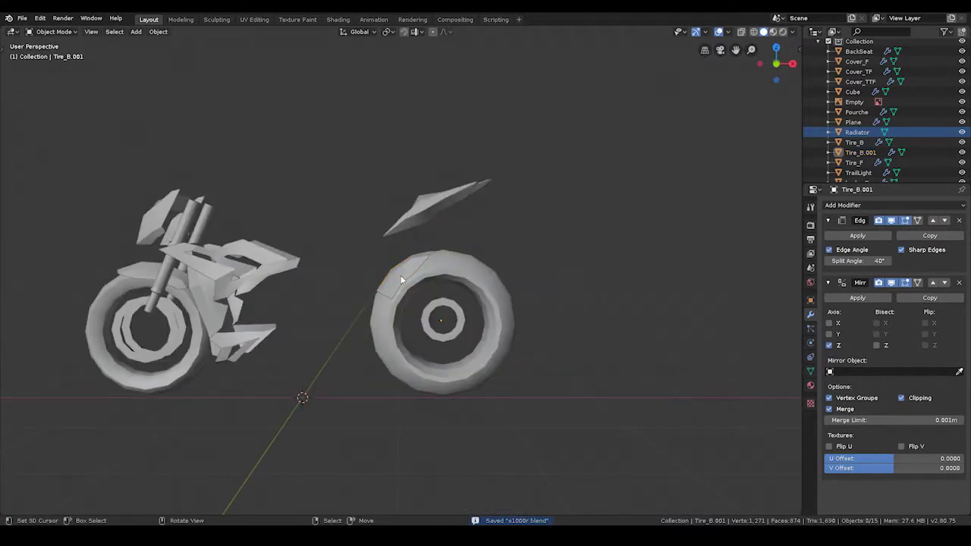
key("KP_1")
middle_click_drag(330, 279, 430, 290, "shift")
scroll(444, 291, "up", 5)
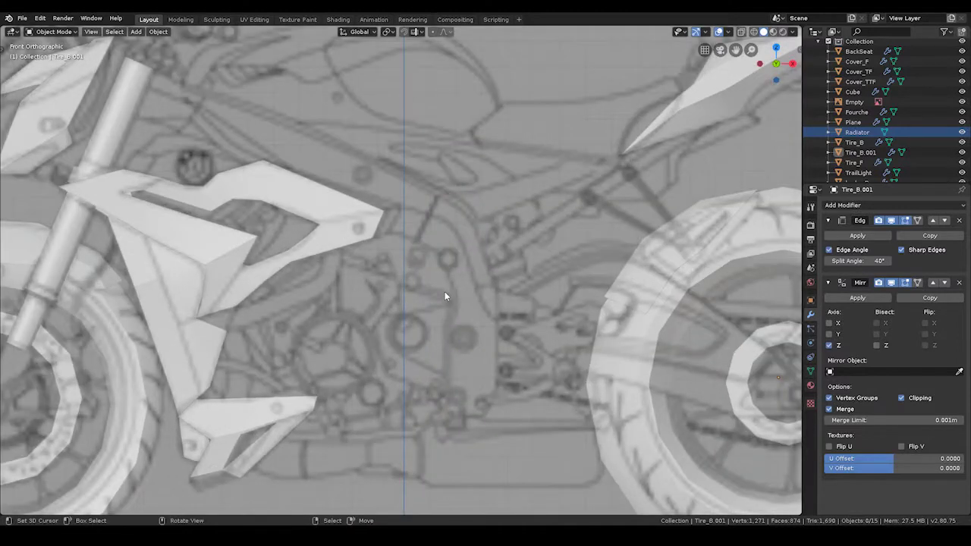
scroll(552, 305, "down", 2, "ctrl")
middle_click_drag(552, 303, 426, 250, "shift")
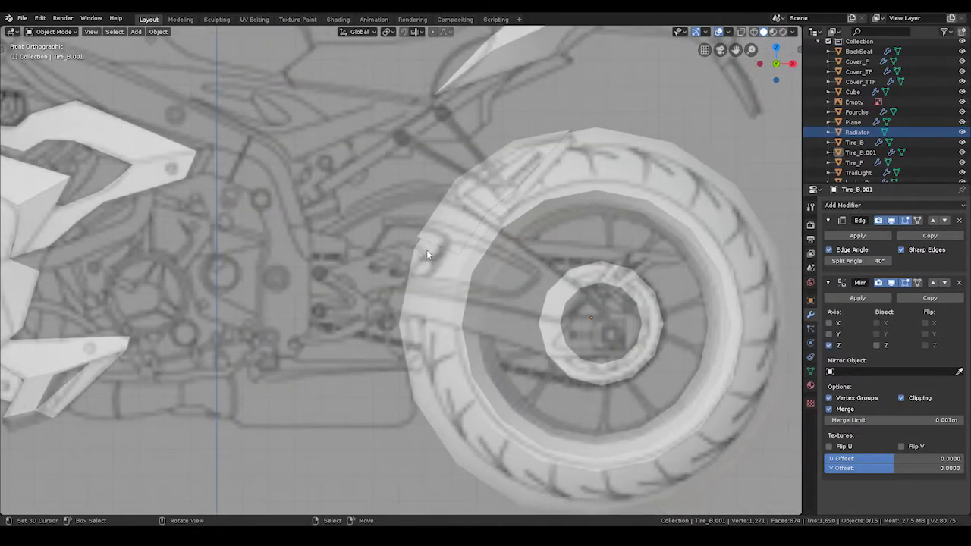
scroll(427, 250, "down", 1)
left_click(662, 256)
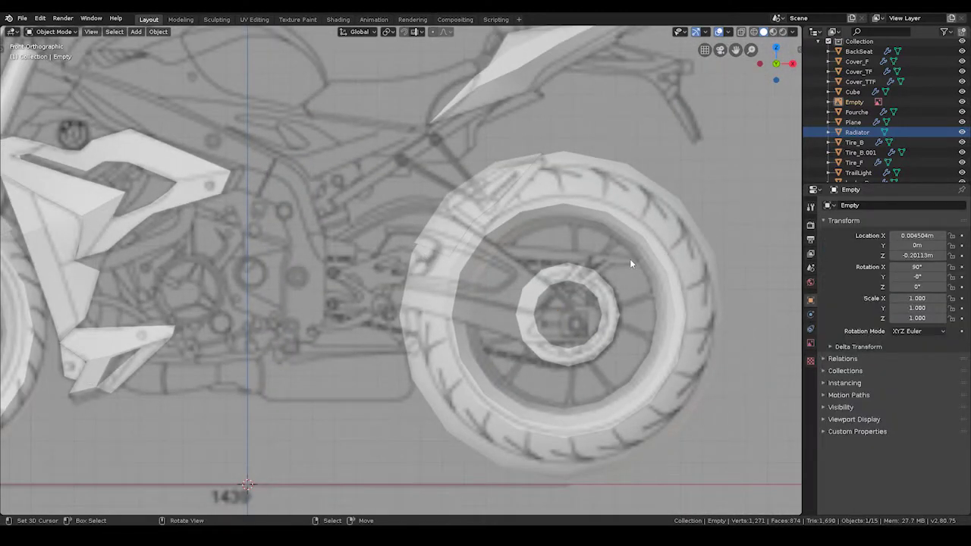
middle_click_drag(630, 263, 602, 209)
left_click(604, 216)
key("KP_1")
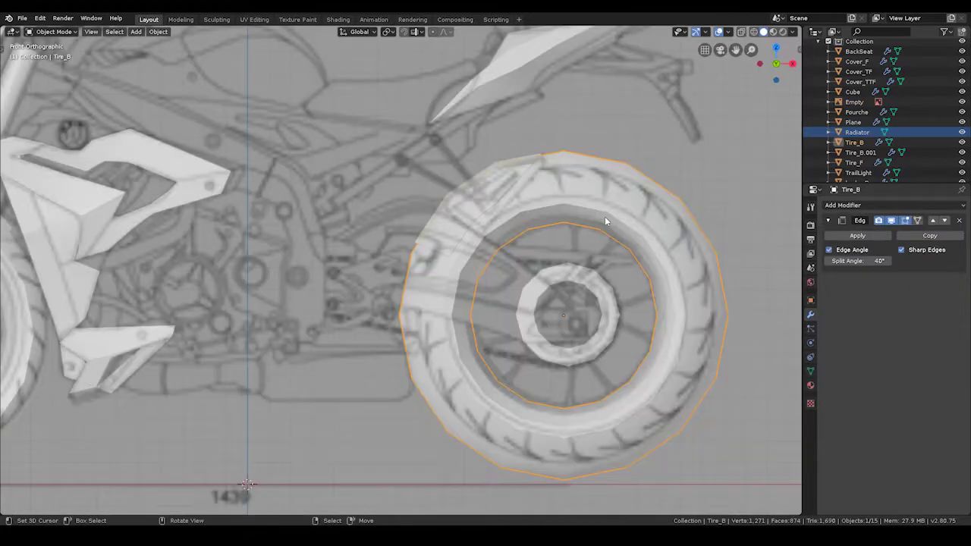
key("s")
left_click(746, 228)
Lower the Tire_B.001 fender to sit closer over the rear wheel.
left_click(497, 162)
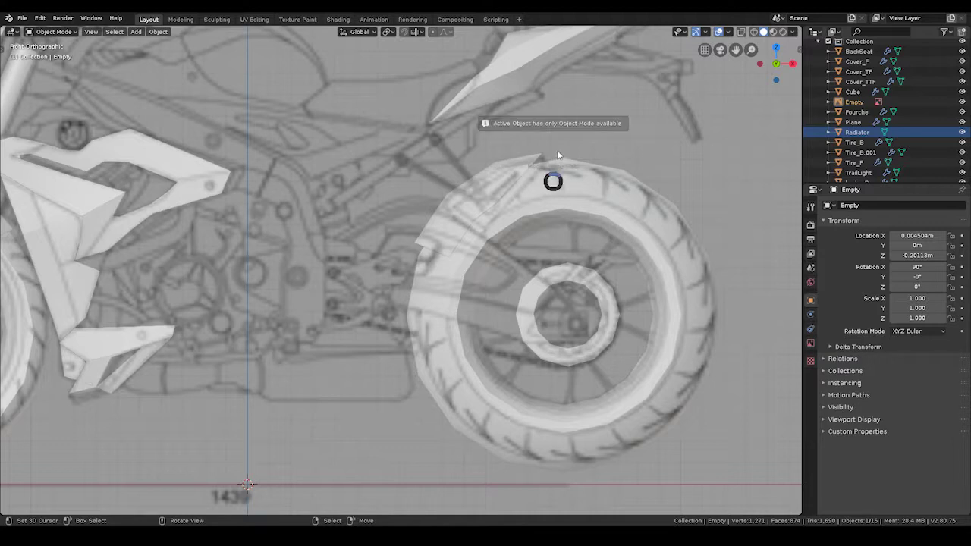
middle_click_drag(553, 181, 568, 182)
left_click(476, 179)
key("KP_1")
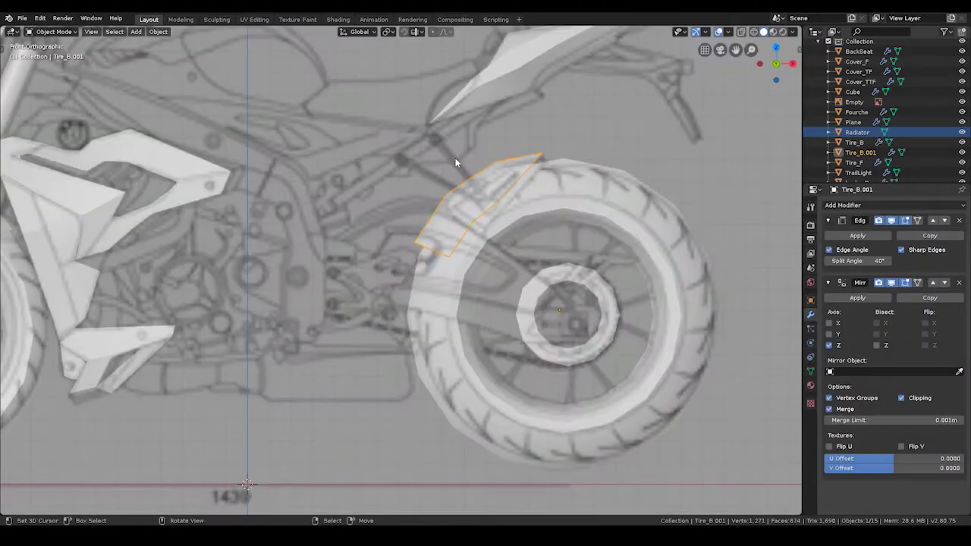
key("g")
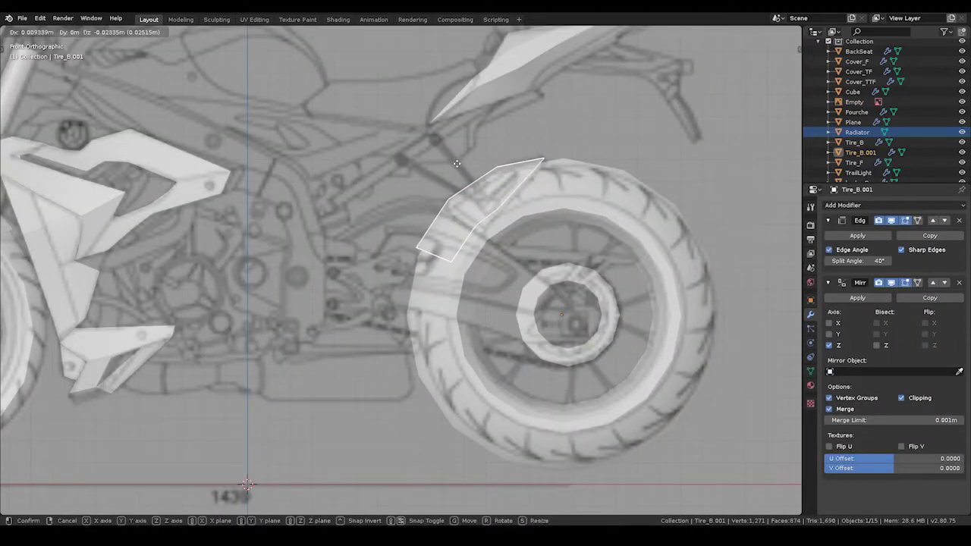
left_click(448, 167)
left_click(412, 189)
scroll(409, 271, "down", 1)
middle_click_drag(409, 270, 414, 277, "shift")
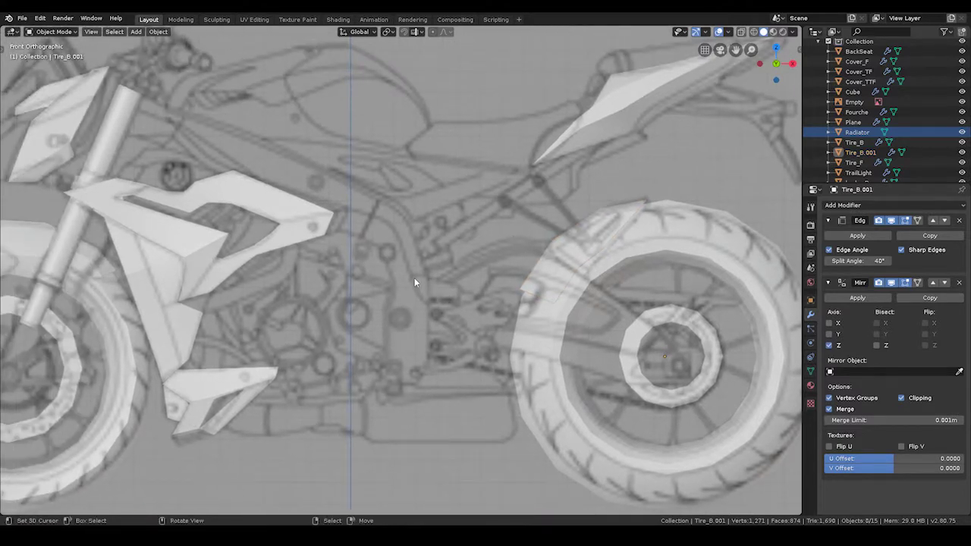
scroll(414, 282, "down", 4)
middle_click_drag(321, 324, 388, 345, "shift")
scroll(387, 345, "up", 2)
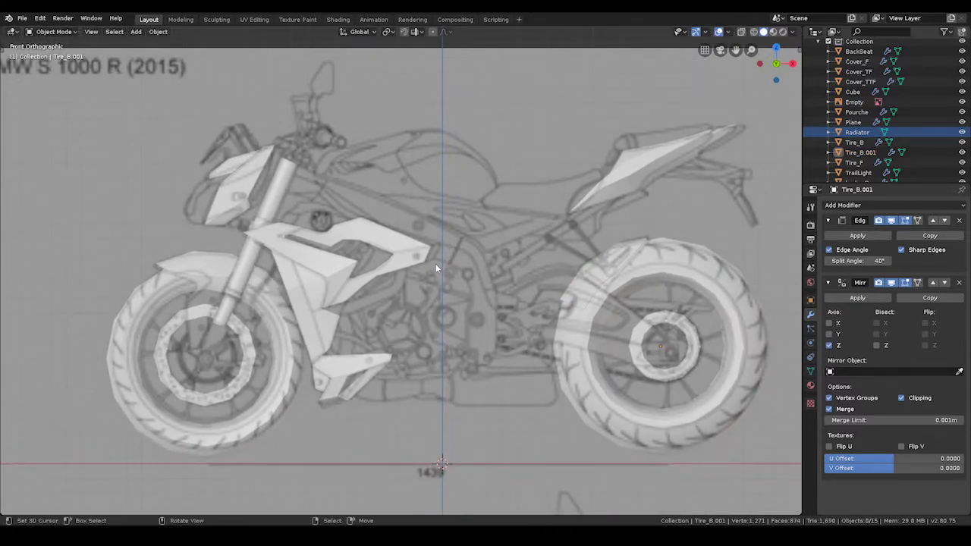
Save the motorcycle file and select the TrailLight object.
key("ctrl+s")
mouse_move(504, 277)
middle_mouse_down()
mouse_move(534, 304)
mouse_move(467, 324)
mouse_move(518, 361)
mouse_move(604, 334)
mouse_move(542, 301)
mouse_move(587, 261)
mouse_move(477, 333)
mouse_move(511, 306)
mouse_move(326, 288)
mouse_move(393, 234)
mouse_move(337, 248)
mouse_move(364, 255)
mouse_move(321, 308)
mouse_move(291, 266)
middle_mouse_up()
left_click(393, 234)
Switch to Left Orthographic view and zoom in on the front fork.
mouse_move(304, 423)
middle_mouse_down()
mouse_move(298, 284)
mouse_move(397, 295)
mouse_move(485, 332)
mouse_move(471, 349)
mouse_move(501, 349)
mouse_move(463, 388)
mouse_move(566, 275)
mouse_move(296, 304)
mouse_move(443, 236)
mouse_move(299, 249)
mouse_move(301, 265)
mouse_move(382, 301)
mouse_move(452, 277)
mouse_move(438, 295)
mouse_move(461, 301)
mouse_move(474, 281)
middle_mouse_up()
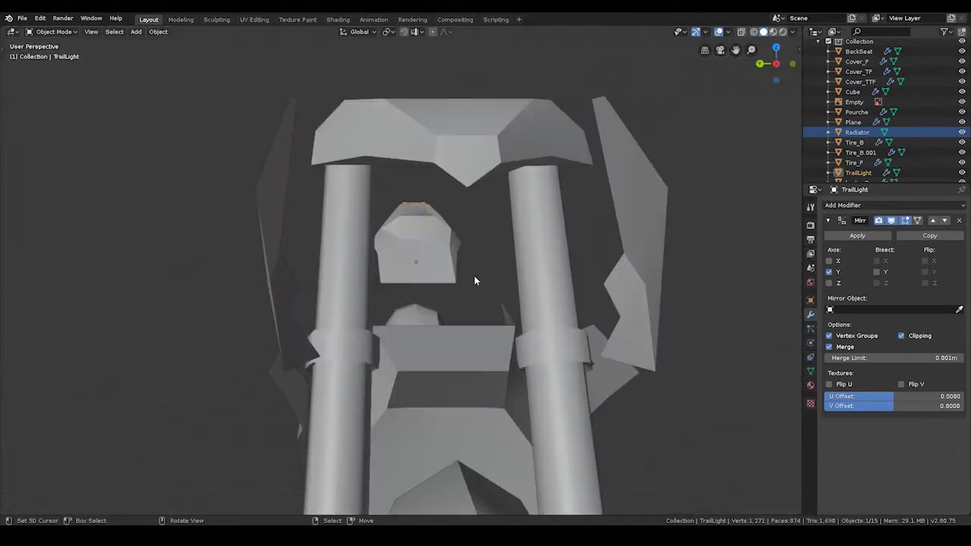
key("KP_5")
scroll(444, 253, "up", 3)
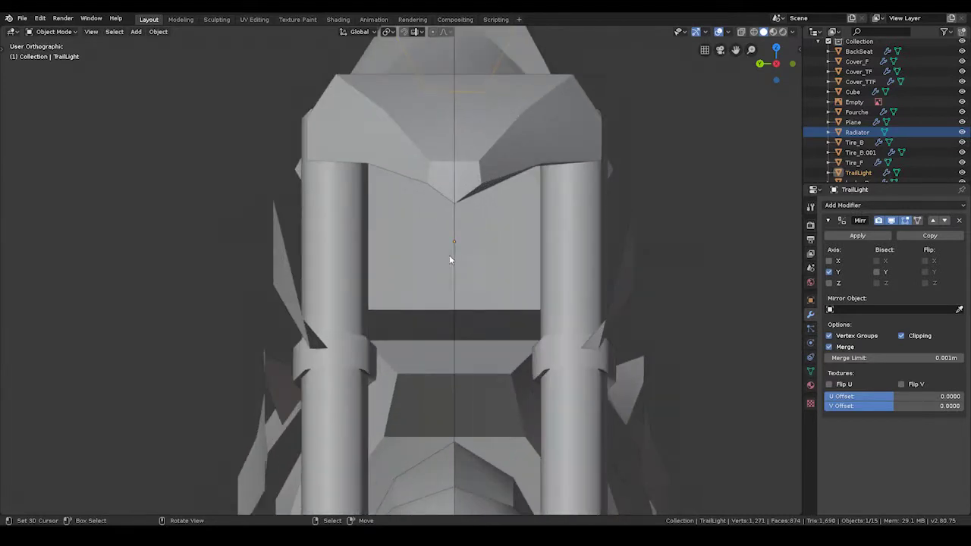
key("KP_5")
scroll(446, 259, "down", 5)
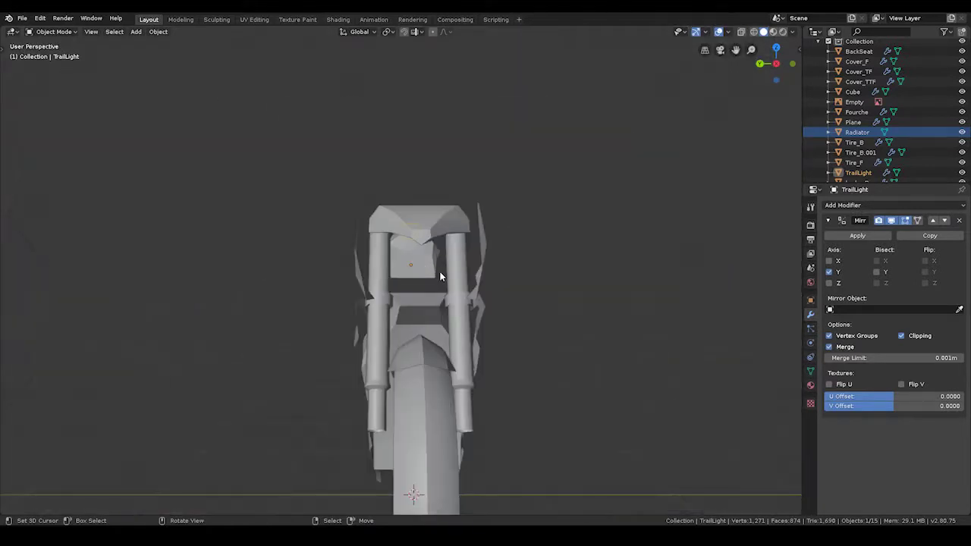
middle_click_drag(441, 276, 424, 295)
key("KP_5")
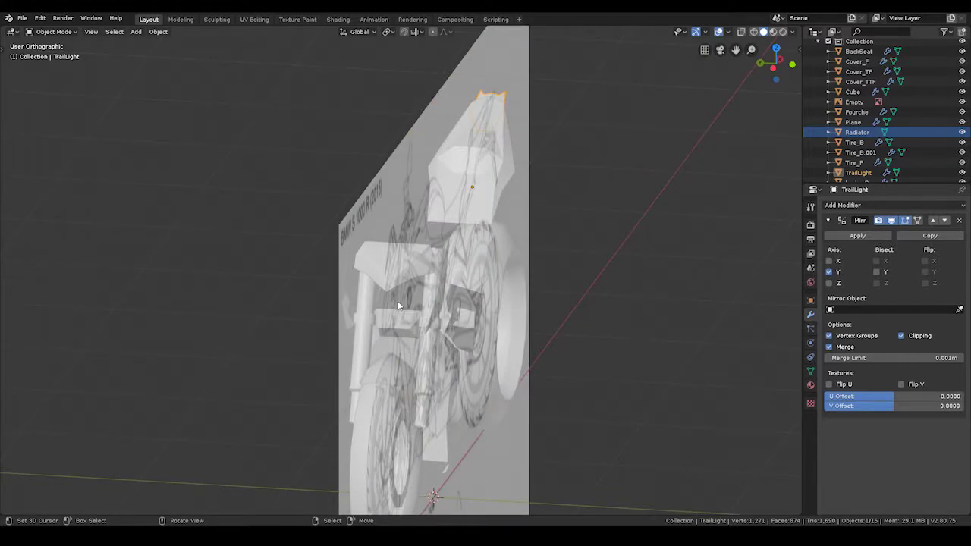
key("KP_3")
key("ctrl+KP_3")
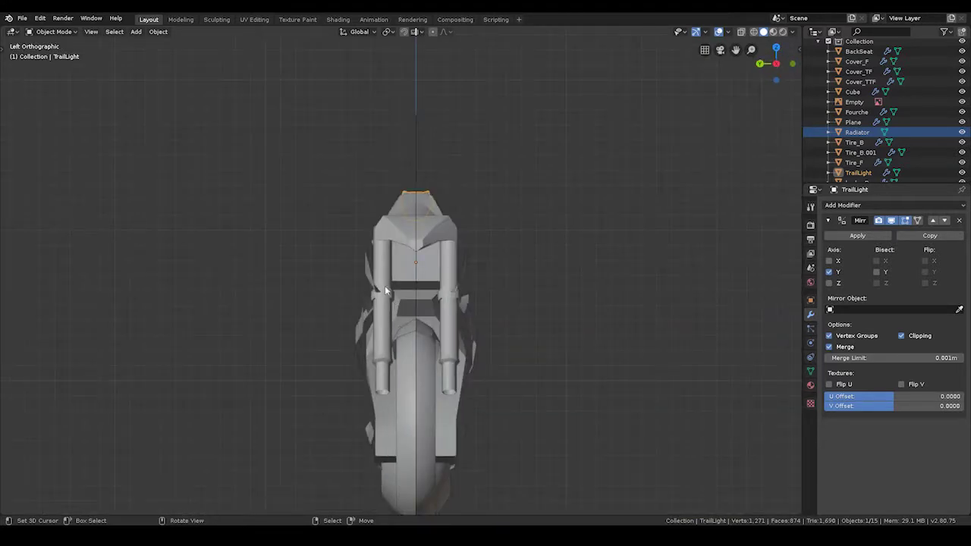
scroll(384, 285, "up", 3)
scroll(434, 251, "up", 2)
scroll(447, 258, "up", 1)
scroll(412, 270, "up", 1)
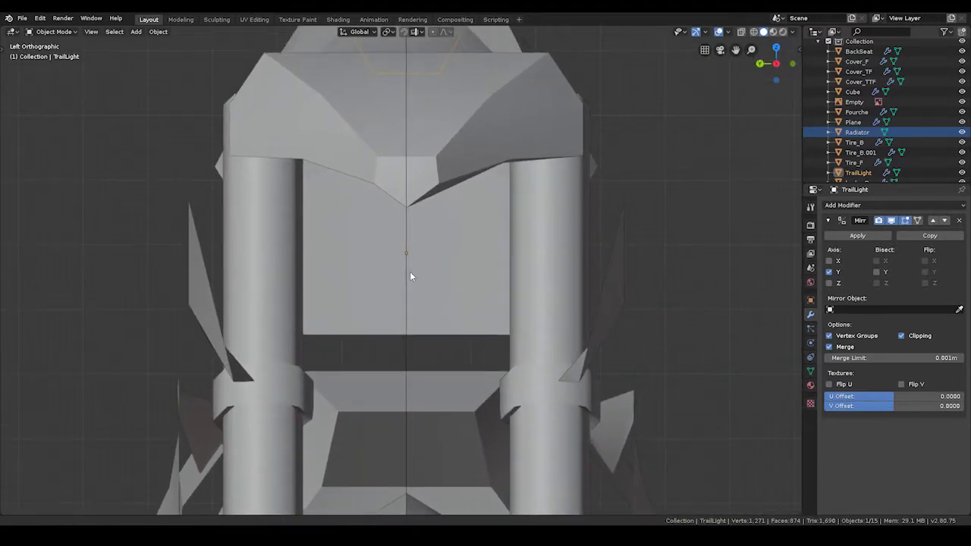
scroll(410, 276, "down", 1)
Add a cube, shrink it to 0.284 and raise it to about 0.539 m.
key("shift+a")
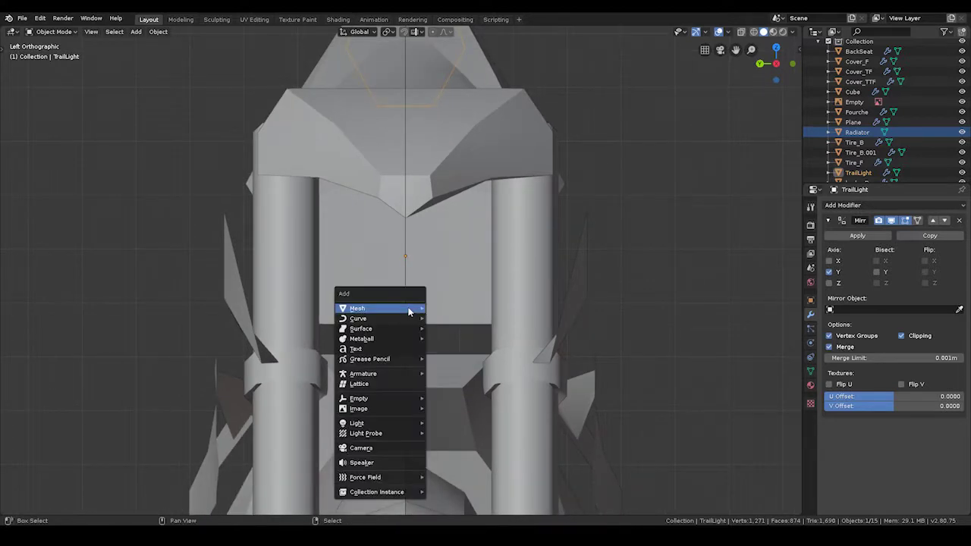
left_click(445, 318)
scroll(428, 327, "down", 2)
key("g")
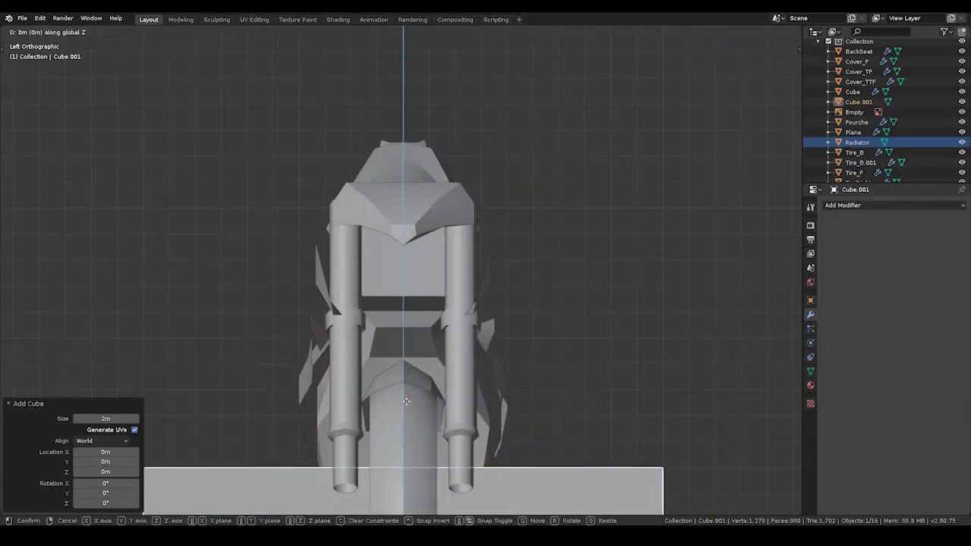
key("z")
left_click(565, 248)
key("s")
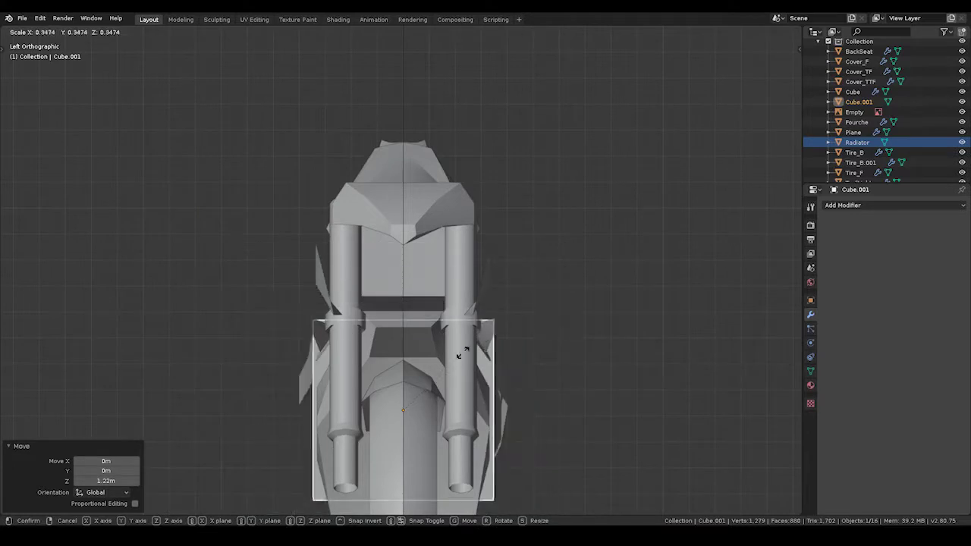
left_click(453, 365)
key("g")
key("z")
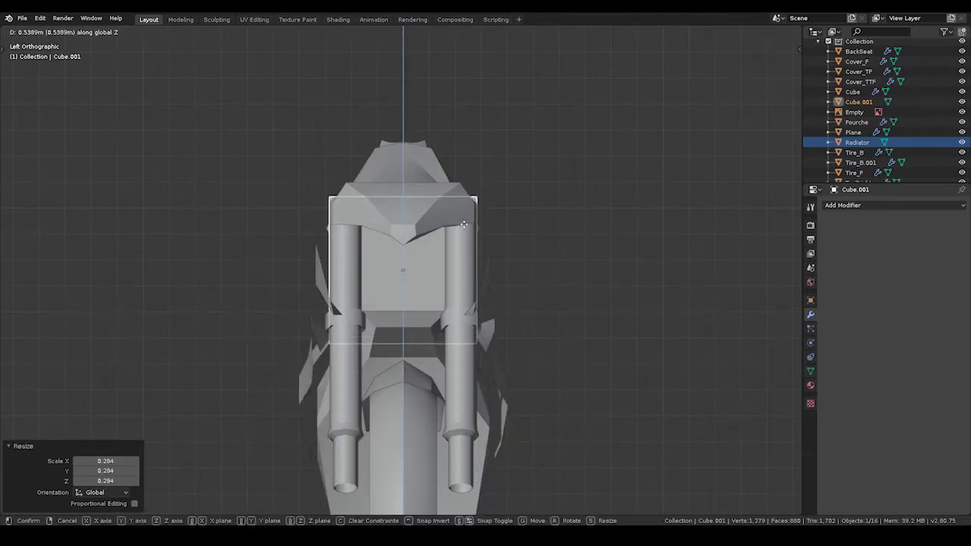
left_click(465, 228)
From the top view, move the cube -2.69 m along X.
key("KP_7")
scroll(485, 229, "down", 1)
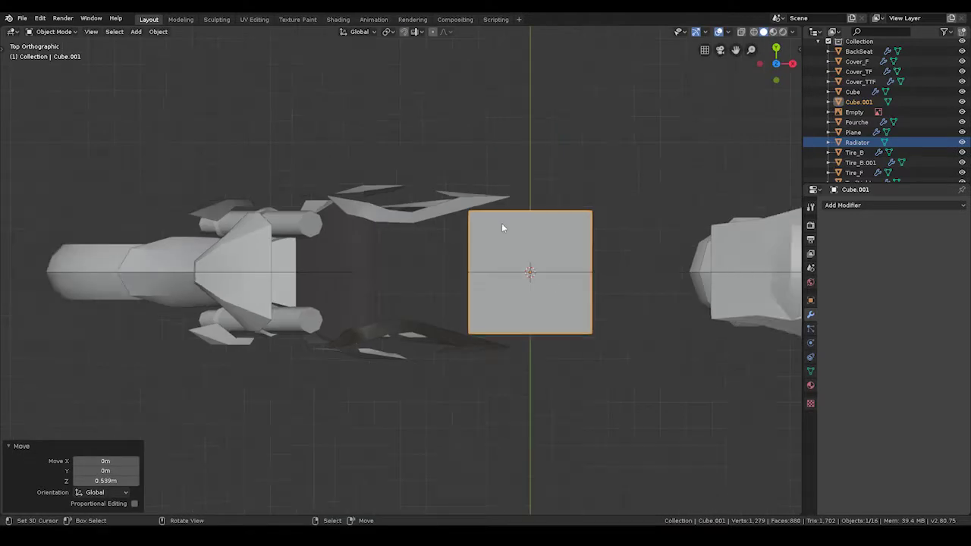
scroll(503, 225, "down", 3)
key("g")
key("x")
left_click(322, 273)
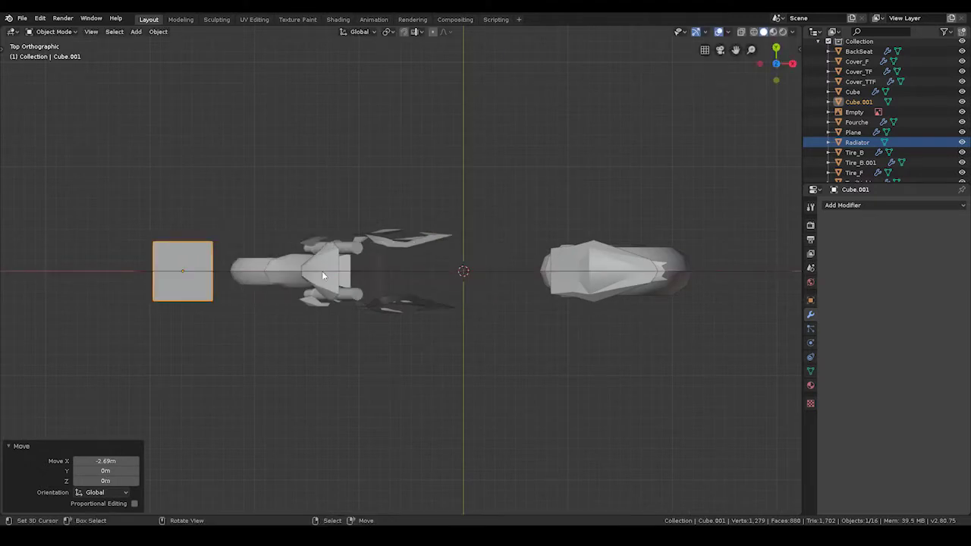
From the side view, enter the cube's Edit Mode, deselect its faces, and return to Object Mode.
key("KP_3")
key("ctrl+KP_3")
scroll(321, 276, "up", 2)
scroll(322, 276, "up", 2)
scroll(455, 258, "up", 4)
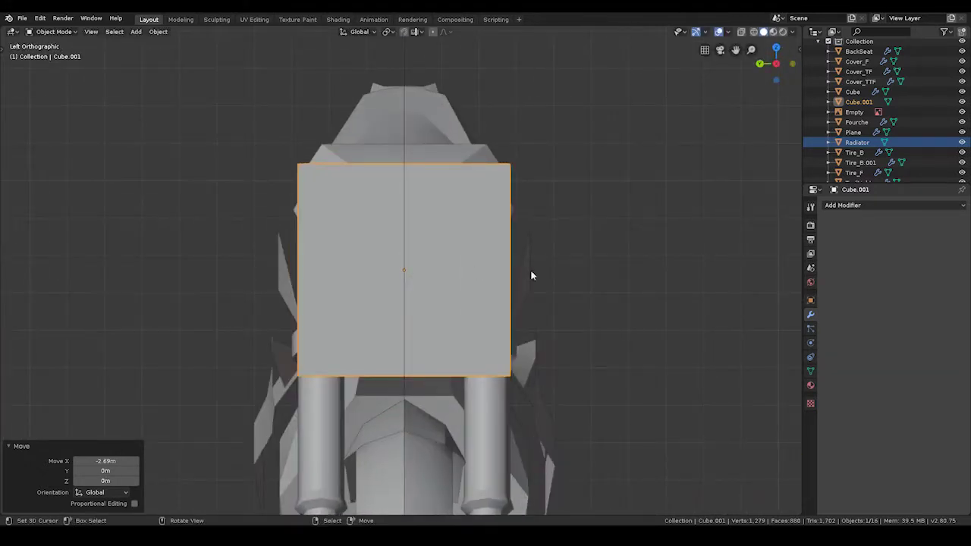
key("ctrl+Tab")
left_click(624, 145)
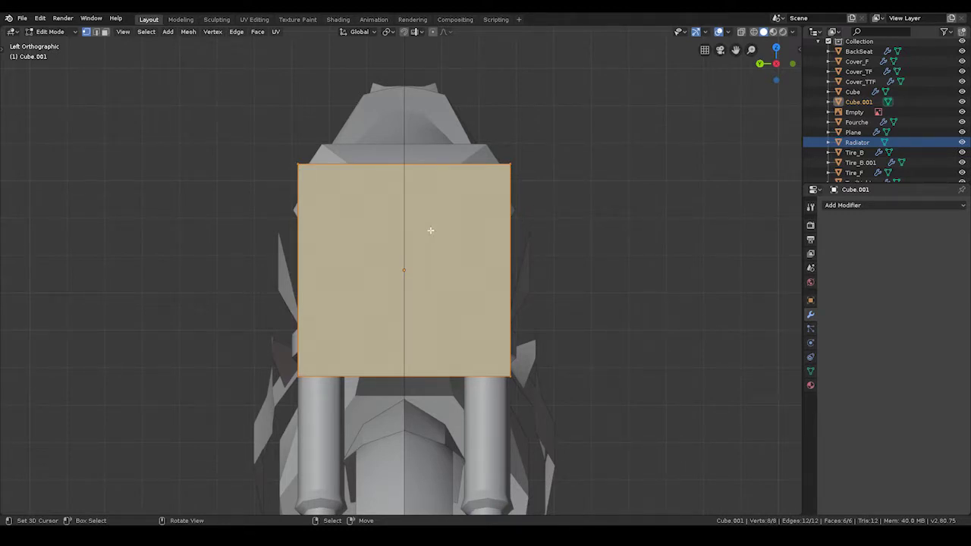
key("alt+a")
mouse_move(429, 230)
middle_mouse_down()
mouse_move(471, 247)
mouse_move(457, 281)
mouse_move(466, 315)
middle_mouse_up()
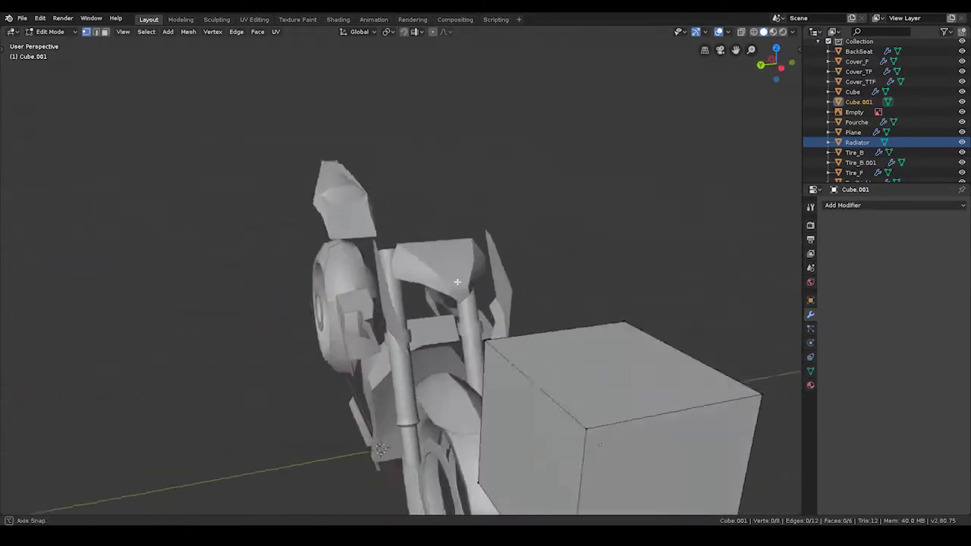
key("Tab")
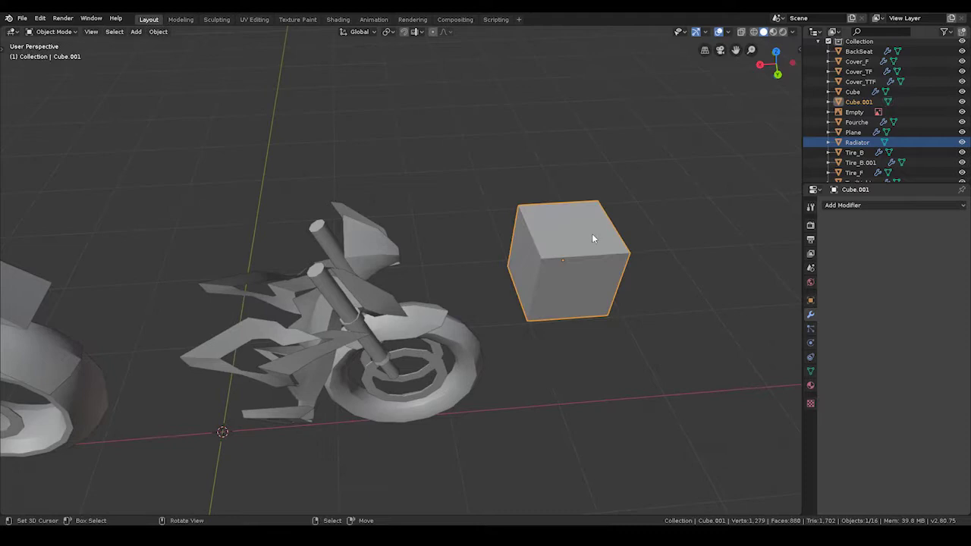
Scale the cube to 0.755 and move it 1.32 m along X onto the fork.
key("s")
left_click(679, 257)
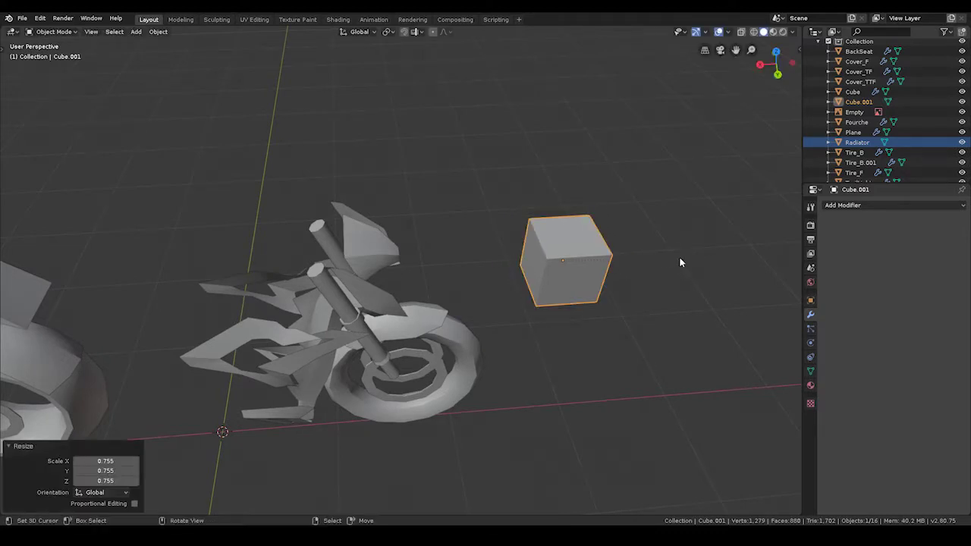
key("g")
key("x")
left_click(507, 259)
Enter Edit Mode on the cube with nothing selected.
mouse_move(506, 259)
middle_mouse_down()
mouse_move(392, 229)
mouse_move(412, 234)
middle_mouse_up()
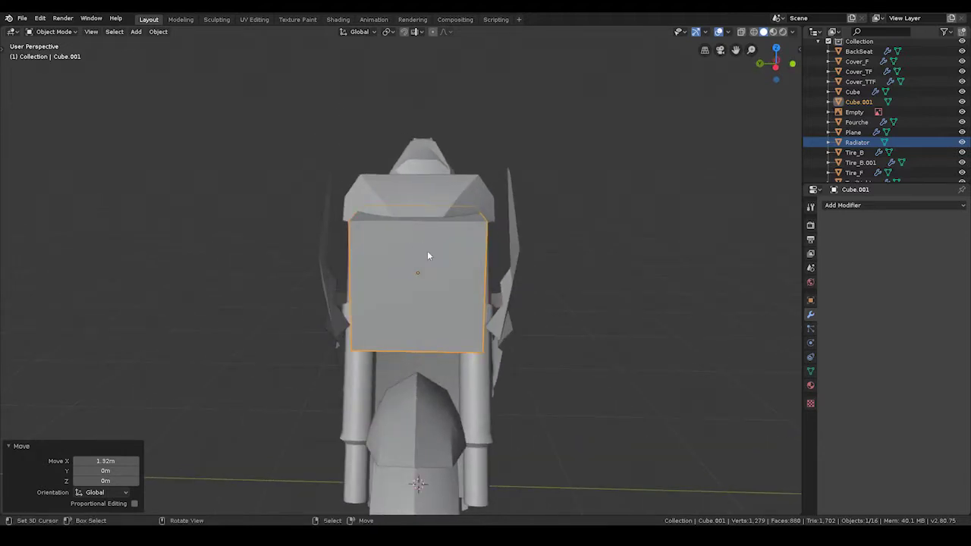
key("Tab")
key("a")
key("alt+a")
Cut two edge loops into Cube.001, one across the middle and one vertical.
key("ctrl+r")
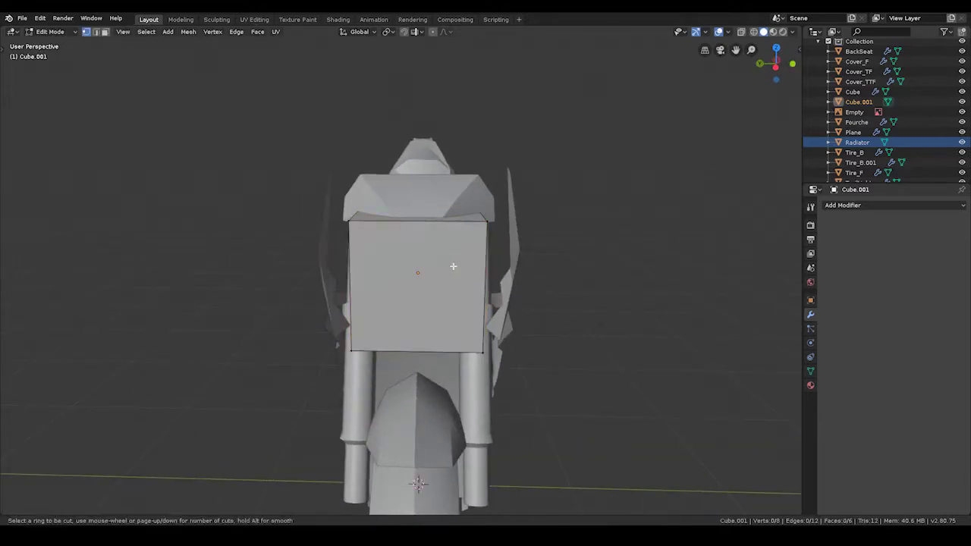
left_click(474, 275)
middle_click_drag(423, 285, 351, 289)
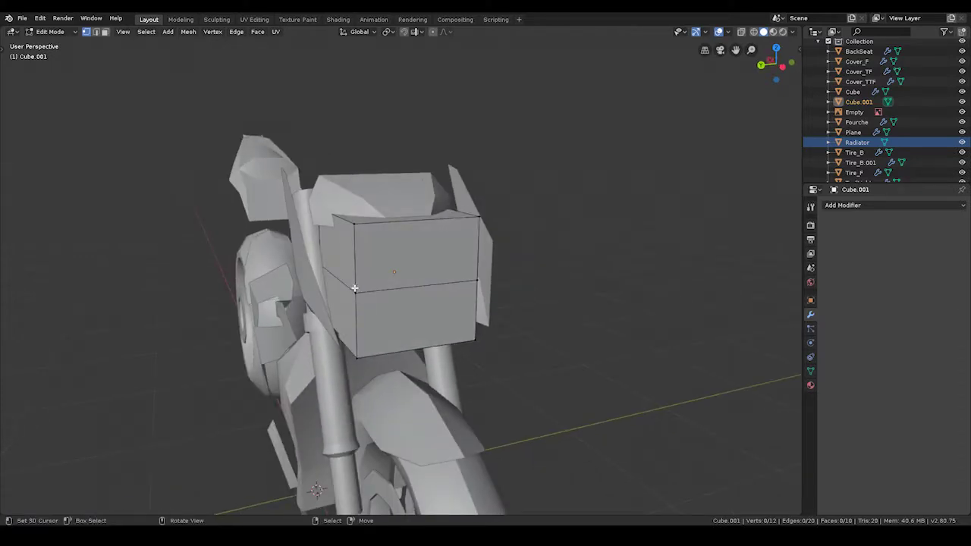
middle_click_drag(463, 250, 426, 236)
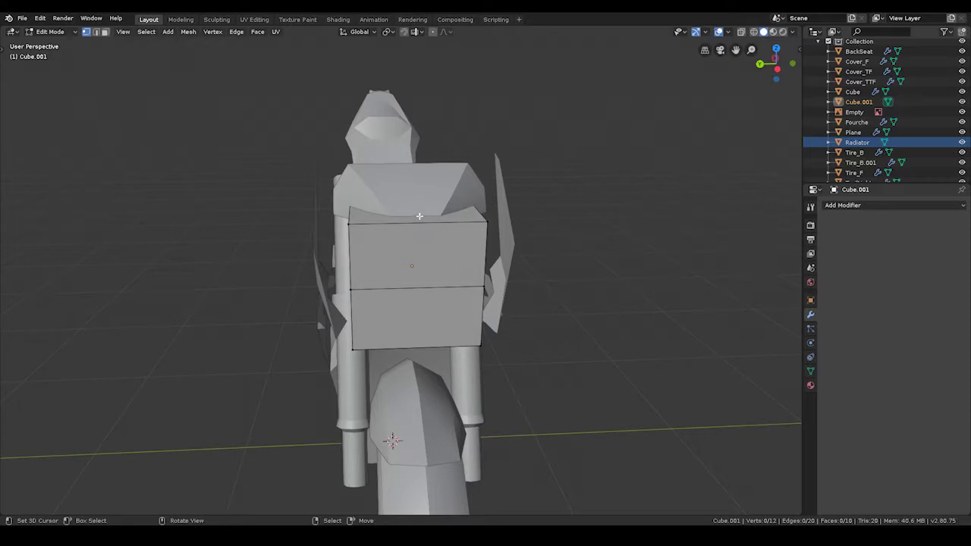
key("ctrl+r")
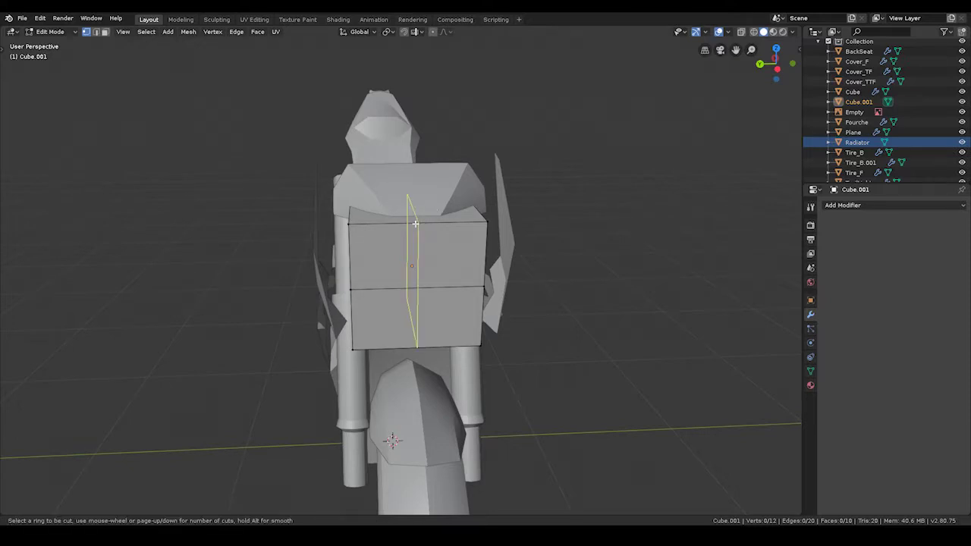
left_click(413, 224)
Select a top vertex of the block and lower it 0.142 m.
left_click(425, 225)
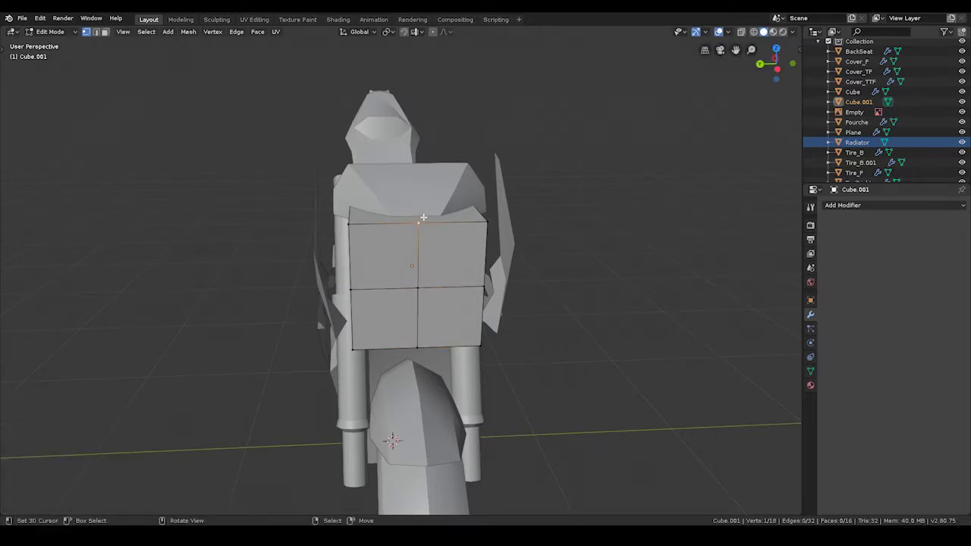
middle_click_drag(425, 225, 445, 219)
key("z")
left_click(339, 205)
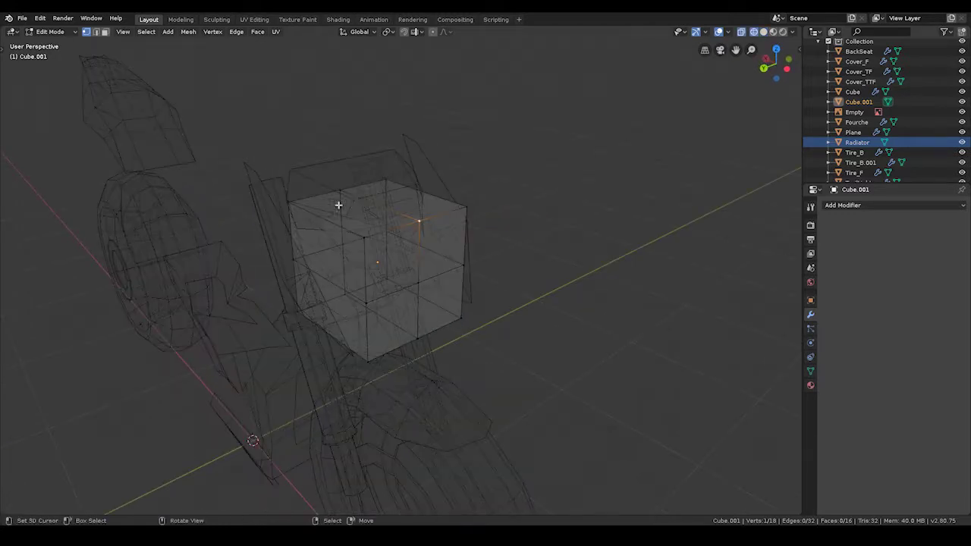
key("z")
left_click(478, 204)
key("g")
key("z")
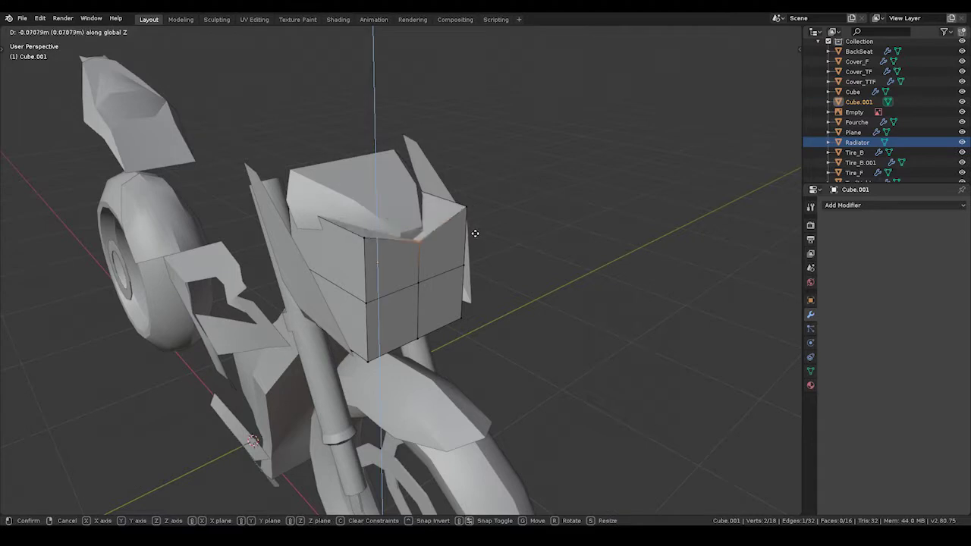
left_click(472, 249)
mouse_move(472, 239)
middle_mouse_down()
mouse_move(409, 227)
mouse_move(584, 232)
middle_mouse_up()
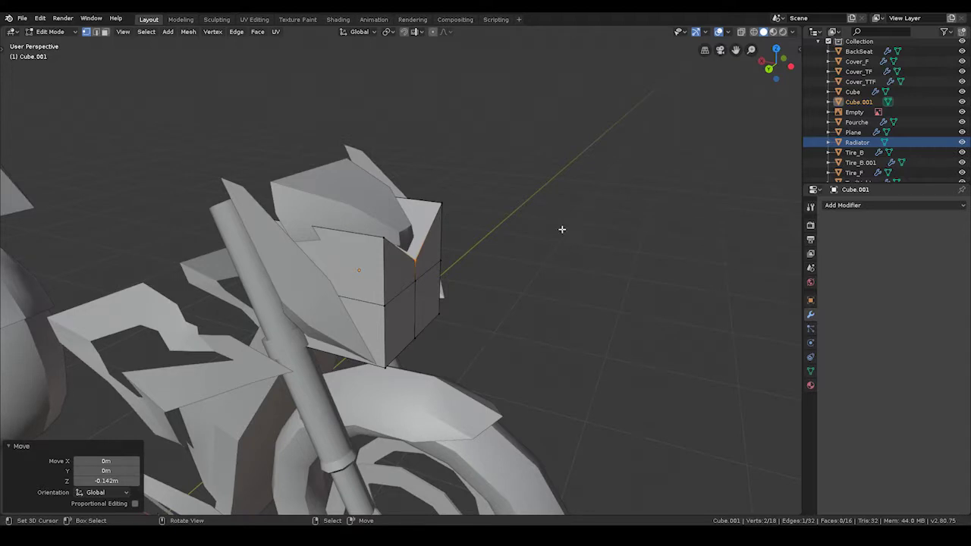
middle_click_drag(448, 234, 430, 257)
Delete Cube.001 in Object Mode, then select the Radiator and enter its Edit Mode.
key("ctrl+Tab")
left_click(447, 238)
key("x")
left_click(448, 239)
left_click(401, 202)
key("Tab")
mouse_move(385, 81)
middle_mouse_down()
mouse_move(462, 176)
mouse_move(311, 200)
mouse_move(390, 197)
middle_mouse_up()
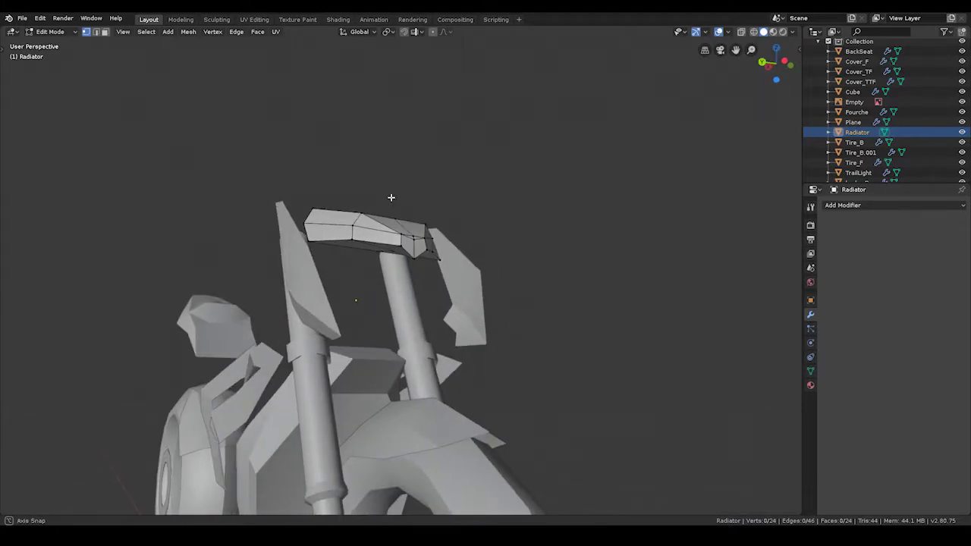
Select five faces on the Radiator's underside.
middle_click_drag(391, 198, 377, 257)
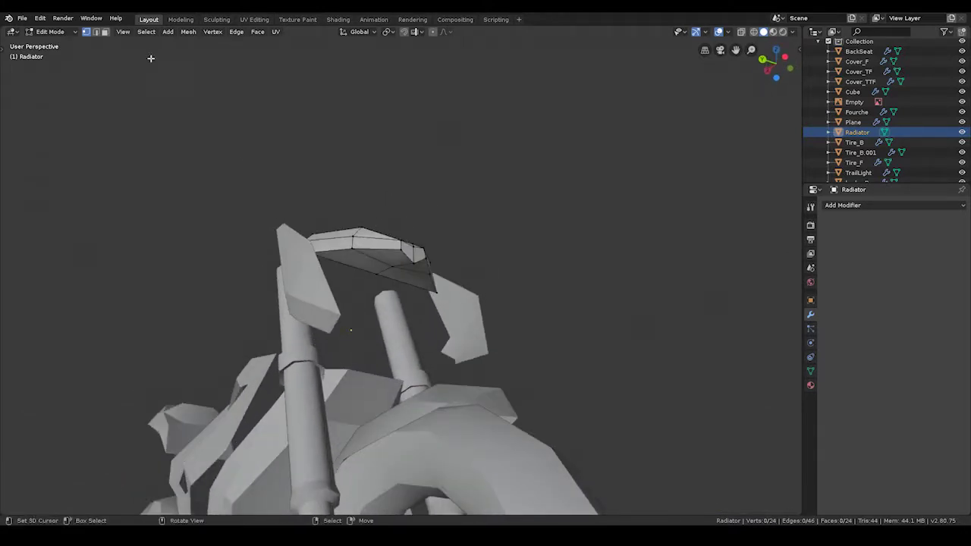
left_click(364, 259, "shift")
left_click(404, 273, "shift")
left_click(406, 267, "shift")
left_click(409, 267, "shift")
left_click(394, 257, "shift")
mouse_move(393, 258)
middle_mouse_down()
mouse_move(531, 282)
mouse_move(531, 255)
middle_mouse_up()
Extrude the underside faces downward and scale them vertically to 0.921.
key("e")
key("z")
left_click(441, 257)
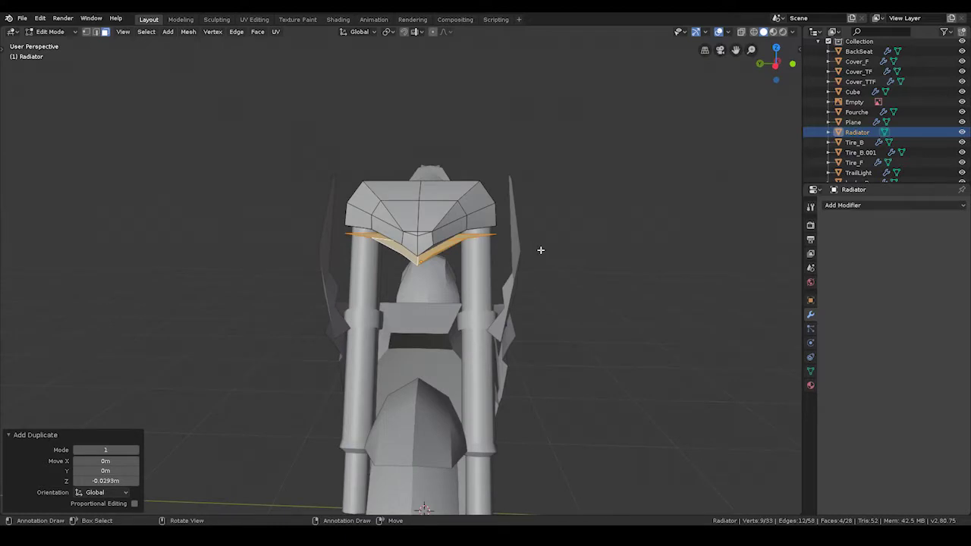
key("s")
key("z")
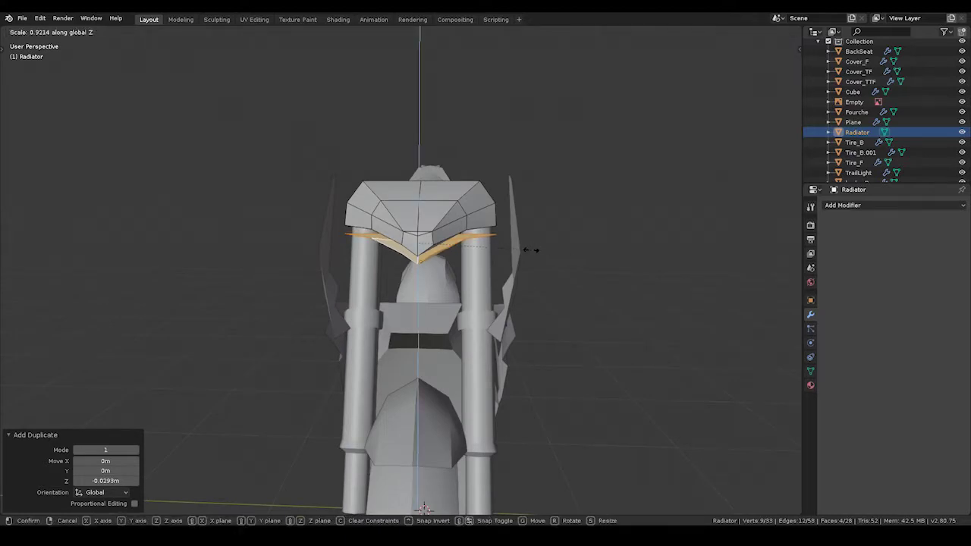
left_click(531, 250)
Tilt the new faces -15.4° around Y and lower them about 0.03 m.
middle_click_drag(531, 249, 576, 231)
key("r")
key("x")
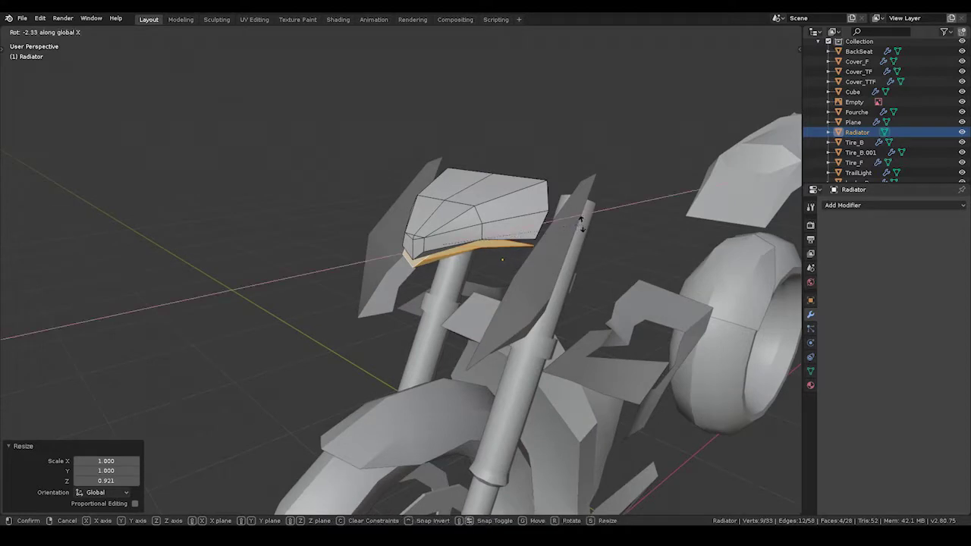
key("Escape")
key("r")
key("y")
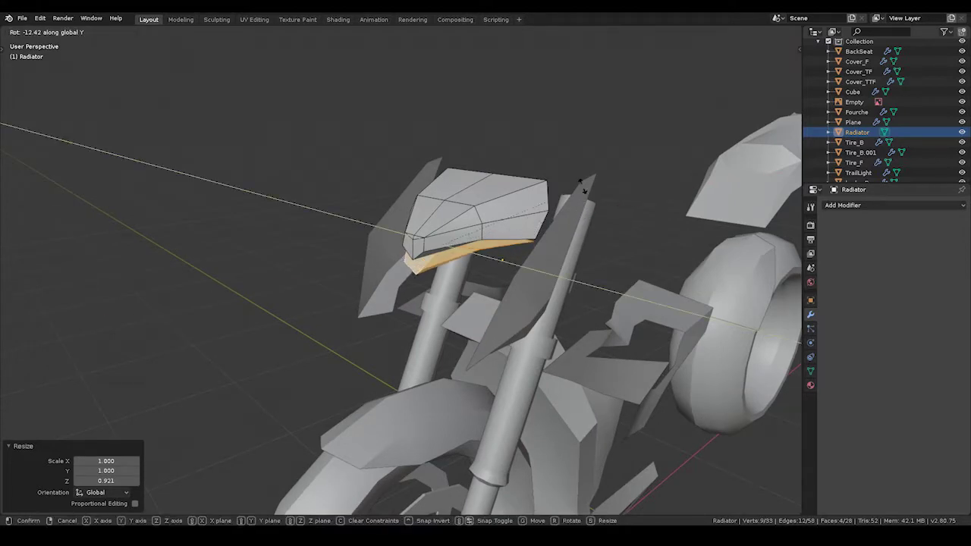
left_click(581, 178)
key("g")
key("z")
left_click(580, 178)
middle_click_drag(580, 178, 565, 186)
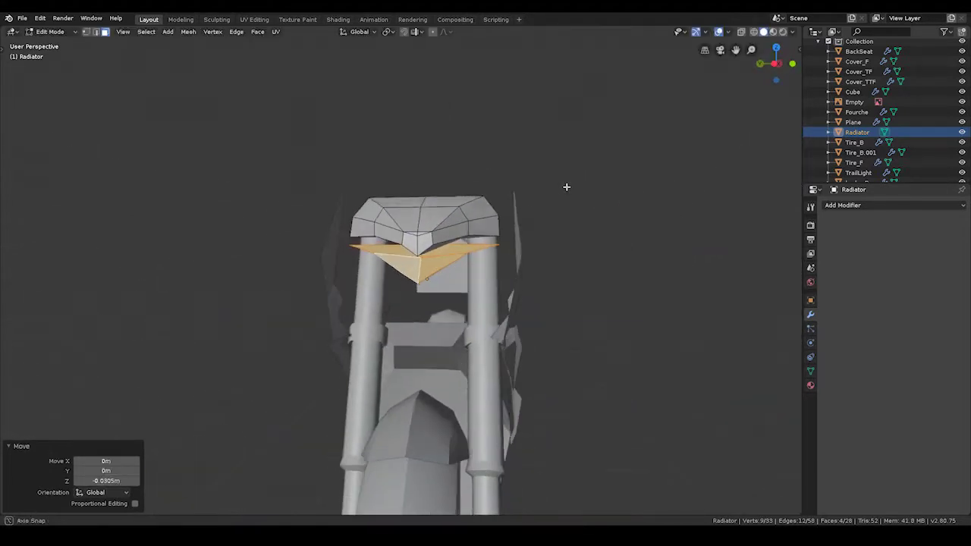
Delete two vertices and fill the resulting gaps with triangular faces.
key("alt+a")
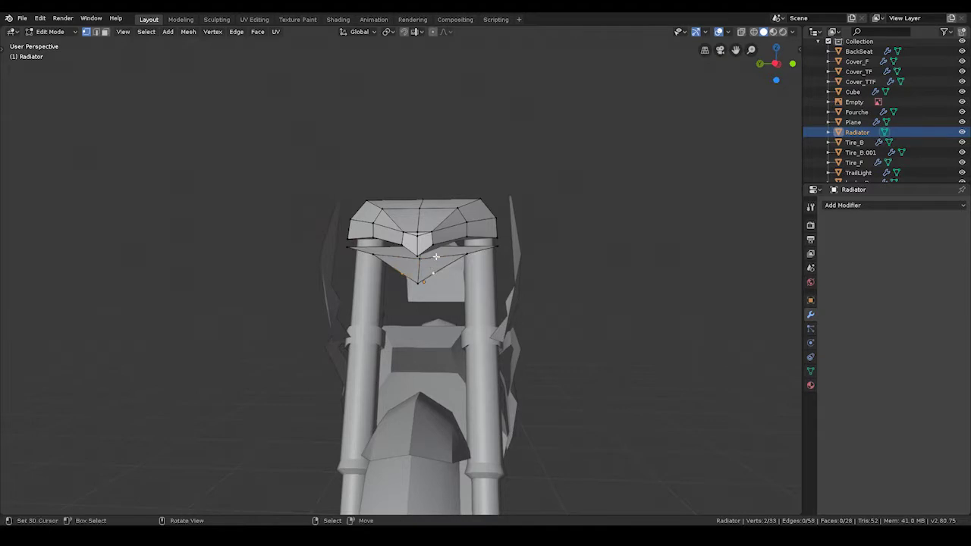
scroll(427, 269, "up", 3)
mouse_move(427, 269)
middle_mouse_down()
mouse_move(470, 275)
mouse_move(453, 283)
middle_mouse_up()
left_click(463, 269, "shift")
key("x")
left_click(413, 281)
left_click(400, 253, "shift")
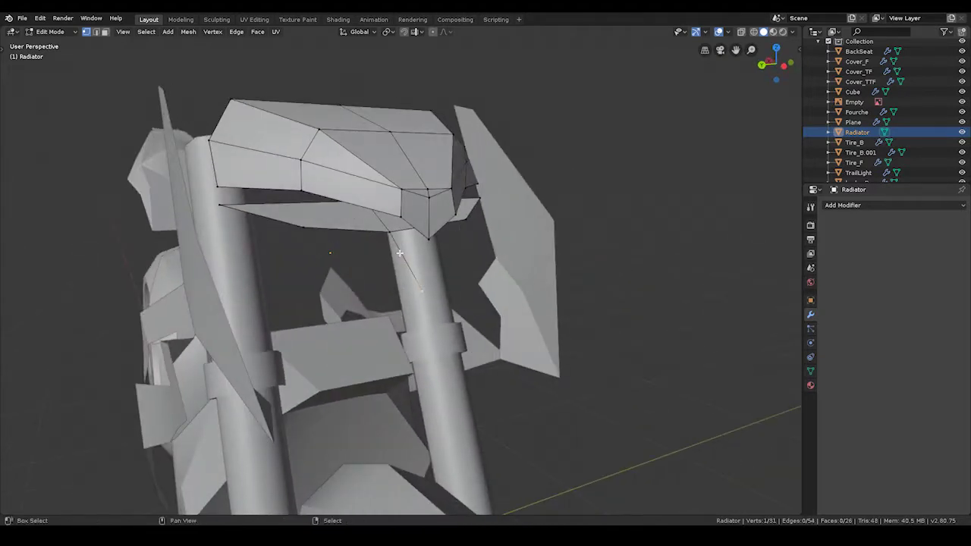
key("f")
key("alt+a")
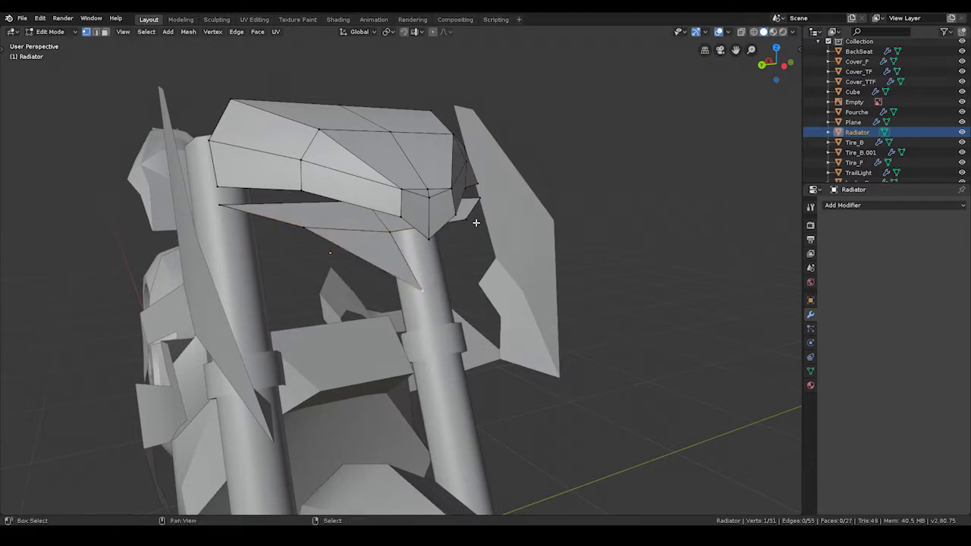
key("f")
key("alt+a")
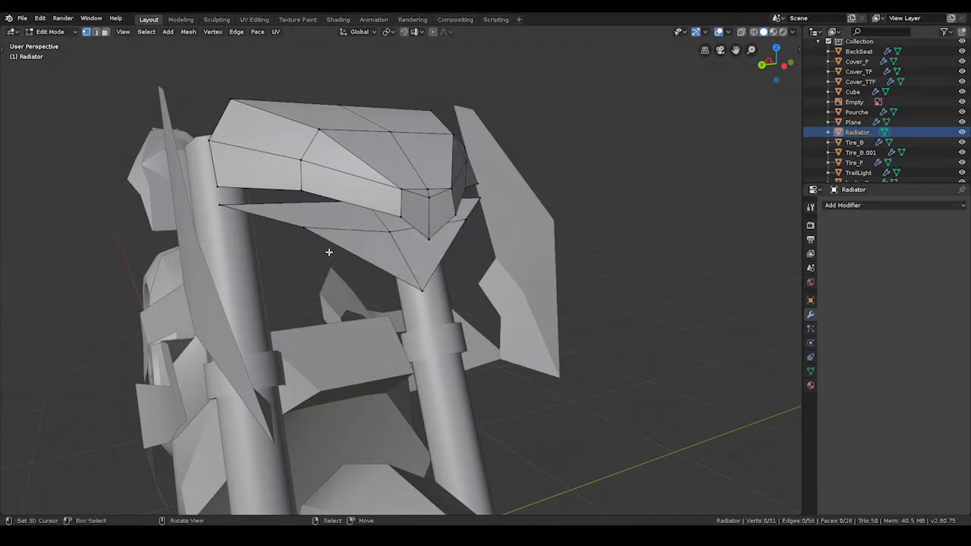
Select the linked V-shaped piece of the Radiator.
key("a")
key("alt+a")
key("l")
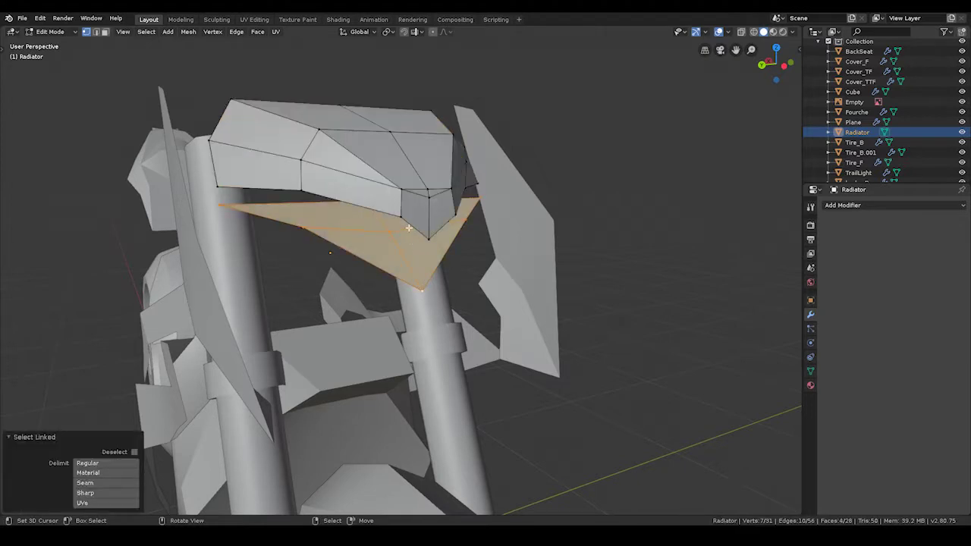
key("ctrl+z")
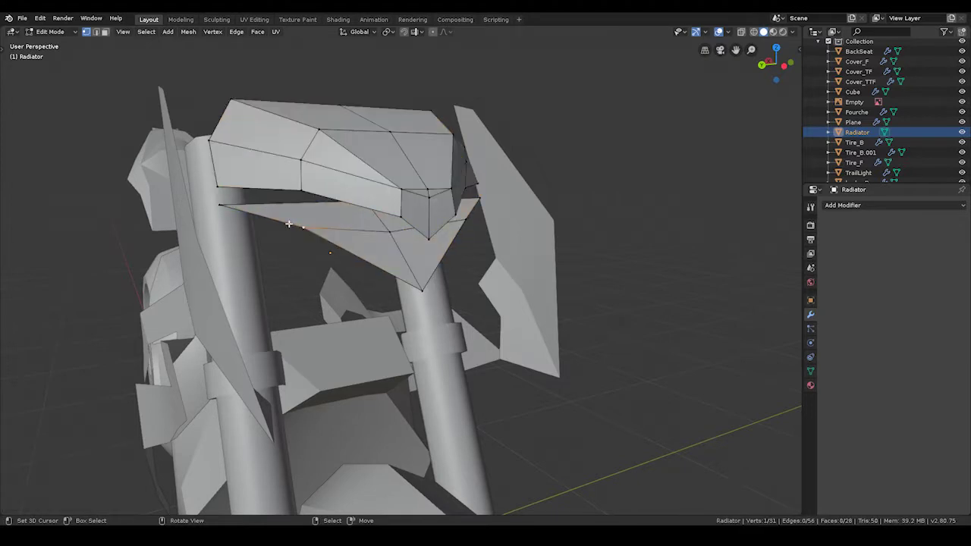
mouse_move(288, 221)
middle_mouse_down()
mouse_move(282, 212)
mouse_move(332, 246)
mouse_move(254, 190)
middle_mouse_up()
left_click(282, 212, "shift")
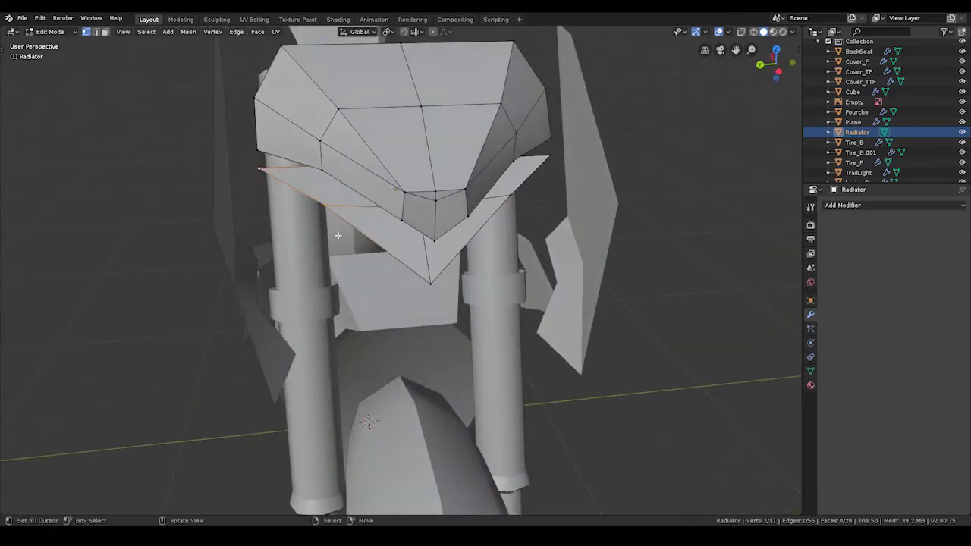
key("l")
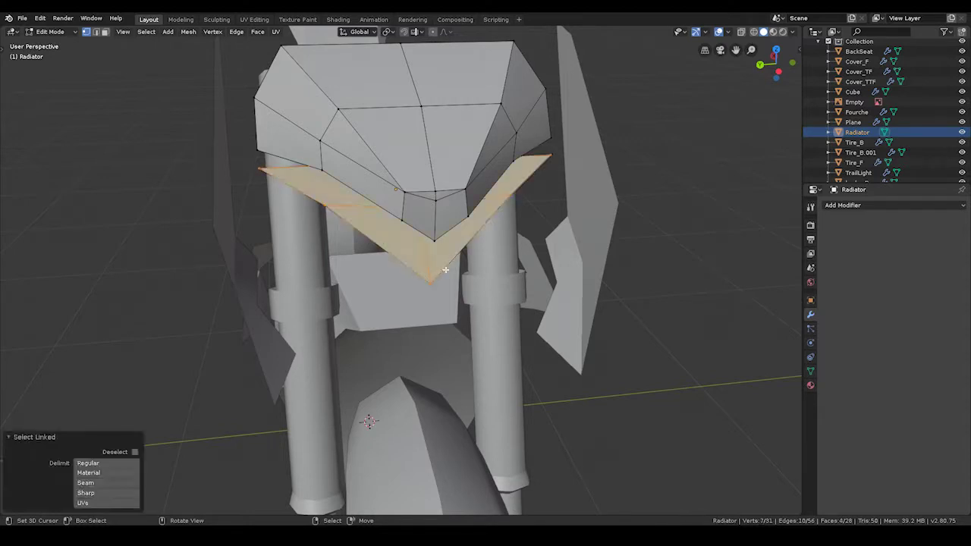
Extrude the V piece 0.251 m, flatten it to zero height, and push it -0.15 m along X.
key("e")
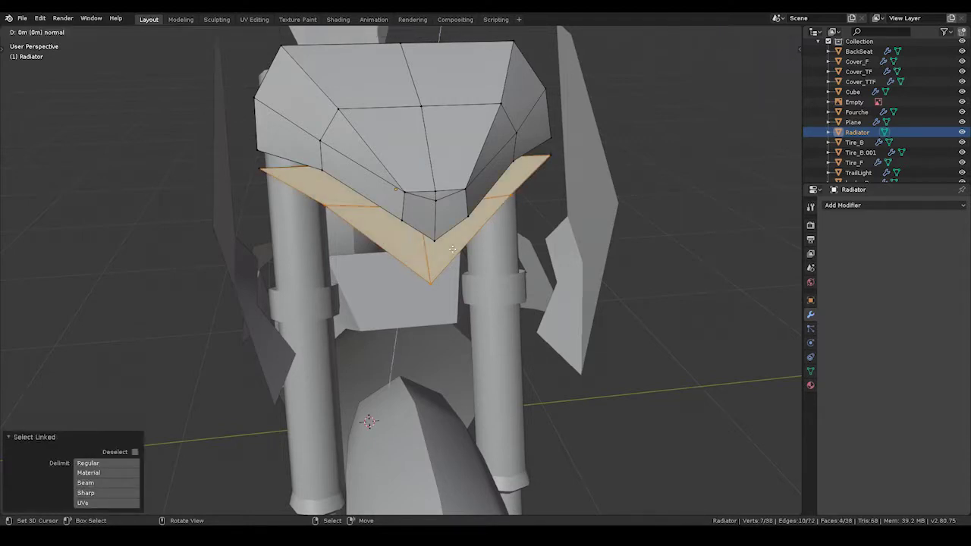
left_click(453, 282)
middle_click_drag(453, 282, 546, 291)
key("s")
key("z")
key("0")
key("Return")
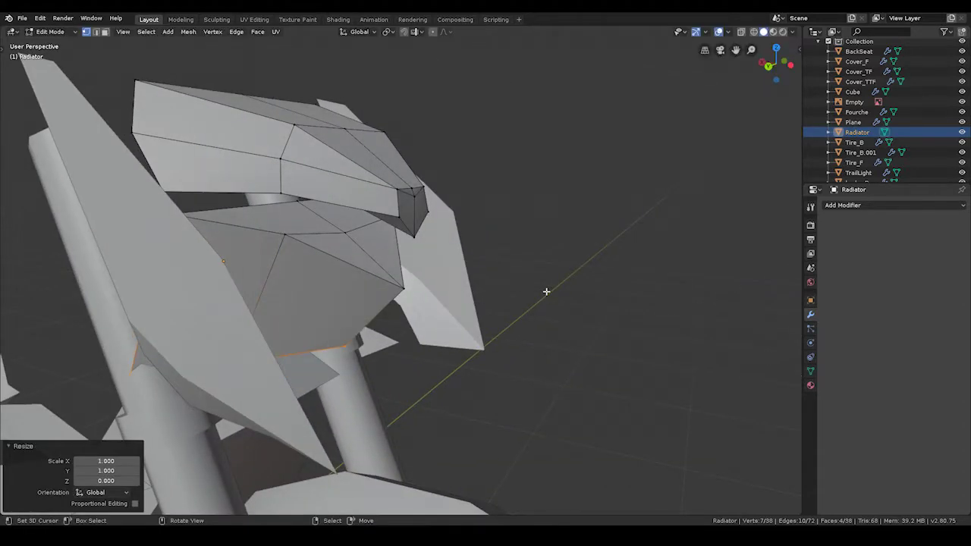
key("g")
key("x")
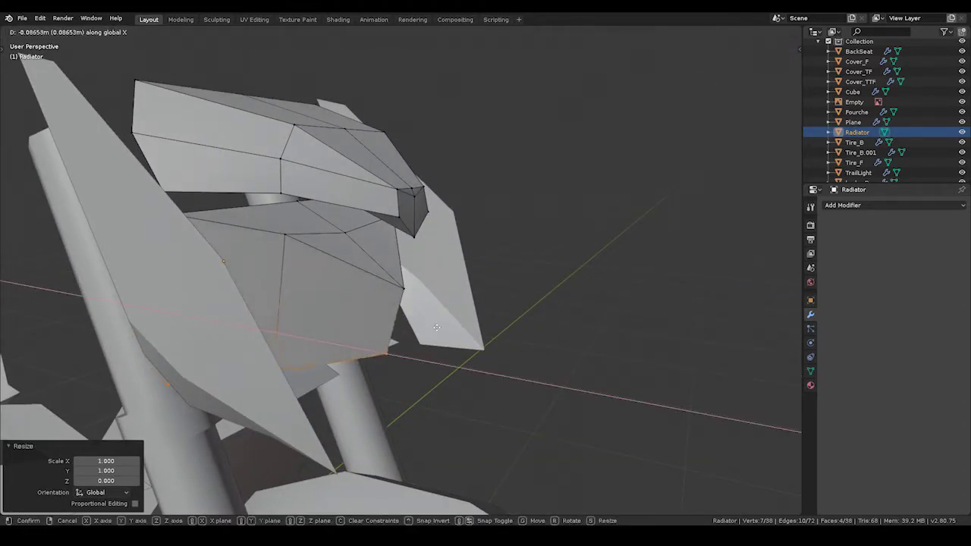
left_click(459, 332)
Add a horizontal edge loop around the radiator and slide it along X.
middle_click_drag(461, 333, 365, 334)
key("ctrl+r")
left_click(433, 322)
mouse_move(442, 321)
middle_mouse_down()
mouse_move(445, 334)
mouse_move(433, 338)
middle_mouse_up()
key("a")
key("alt+a")
key("g")
key("x")
left_click(455, 316)
key("alt+a")
mouse_move(456, 316)
middle_mouse_down()
mouse_move(325, 303)
mouse_move(364, 284)
mouse_move(373, 290)
mouse_move(354, 301)
middle_mouse_up()
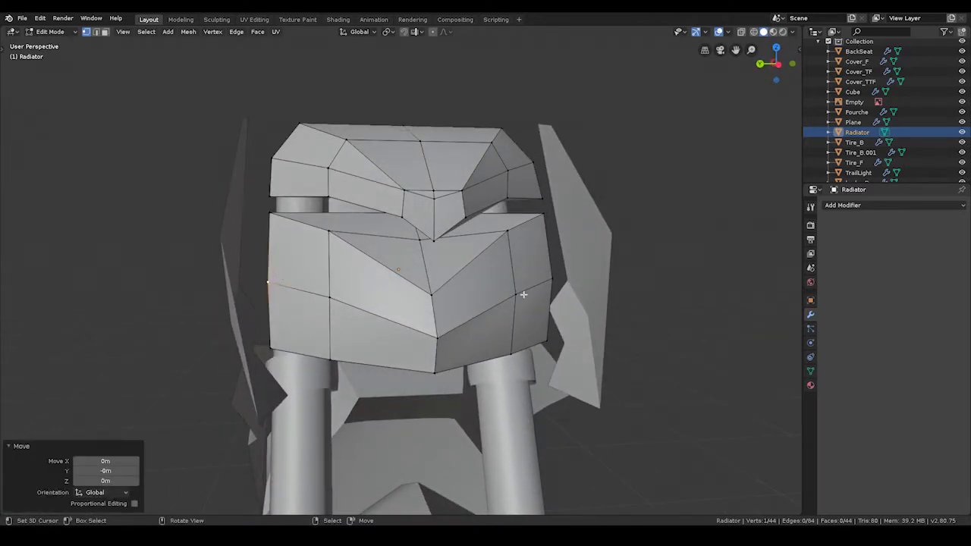
Spread the radiator's two side vertices wider by scaling them along Y.
left_click(552, 279, "shift")
key("s")
key("y")
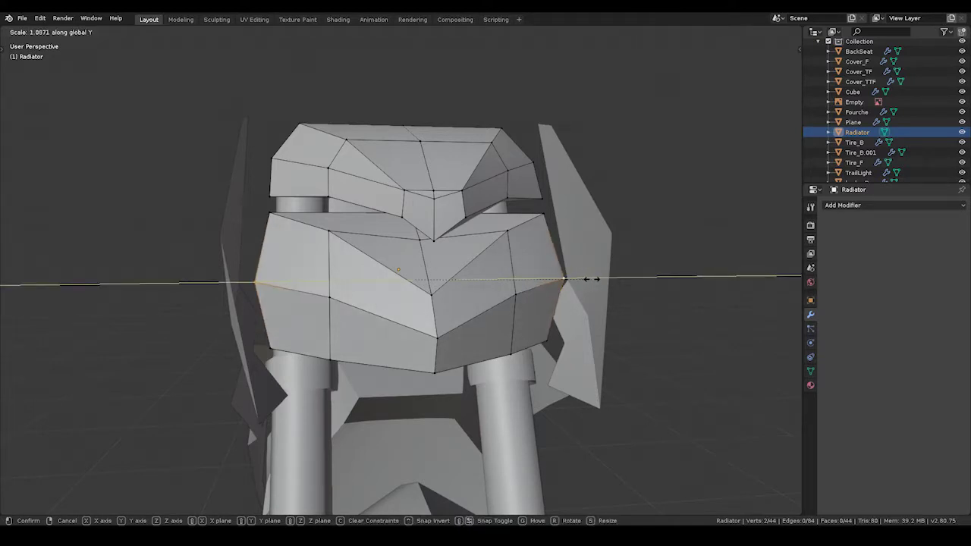
left_click(592, 279)
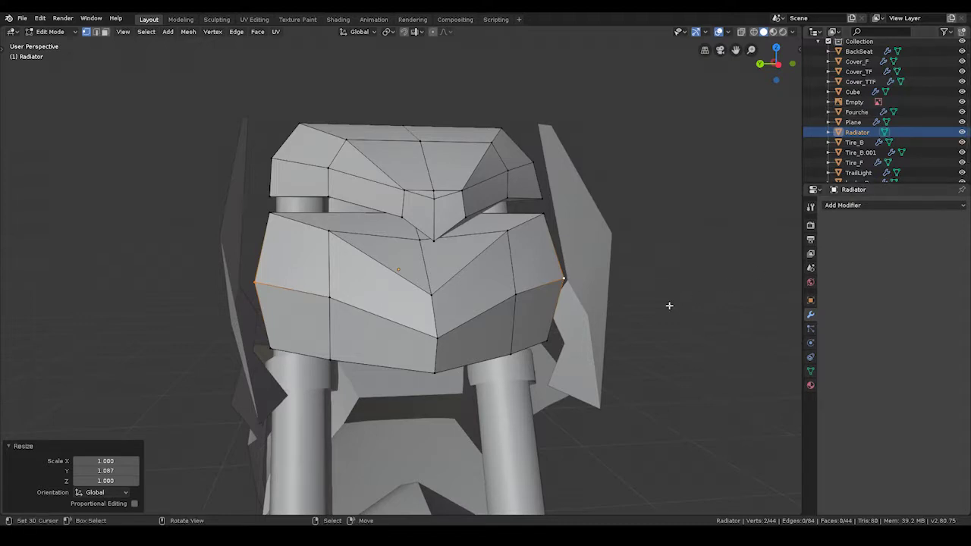
Enlarge the whole lower radiator part and raise it slightly along Z.
mouse_move(667, 304)
middle_mouse_down()
mouse_move(418, 335)
mouse_move(361, 290)
middle_mouse_up()
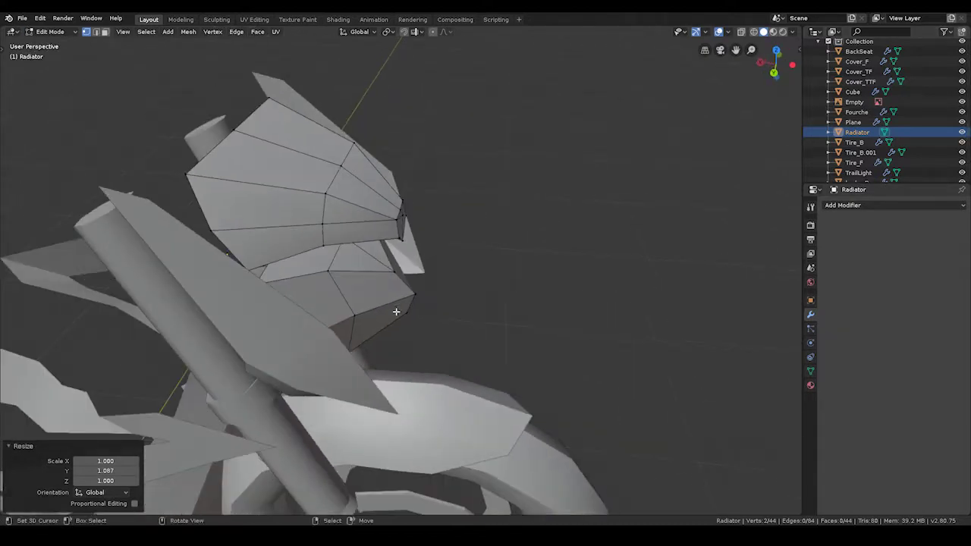
key("l")
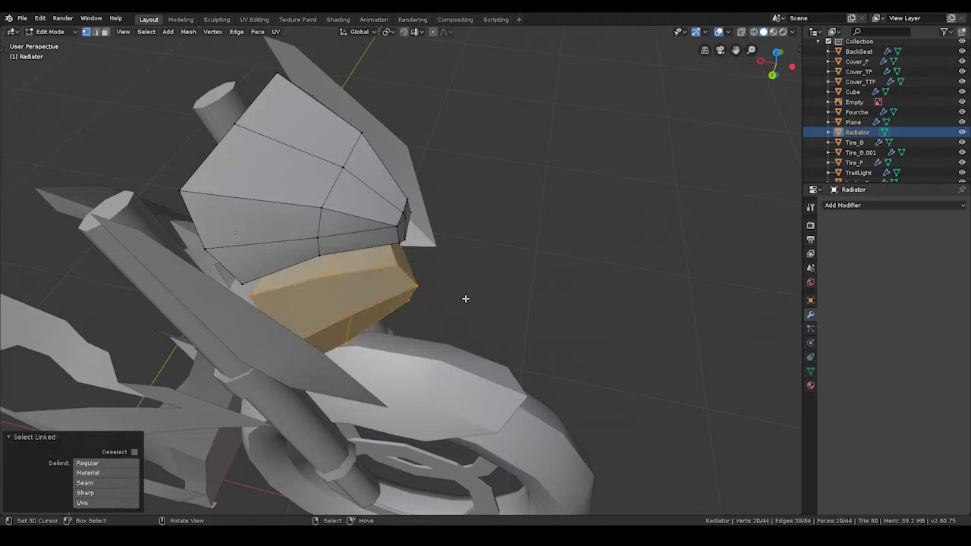
key("s")
left_click(493, 297)
key("g")
key("z")
left_click(494, 292)
mouse_move(494, 292)
middle_mouse_down()
mouse_move(470, 268)
mouse_move(381, 277)
mouse_move(448, 301)
mouse_move(379, 308)
middle_mouse_up()
key("g")
key("z")
left_click(472, 279)
left_click(455, 298)
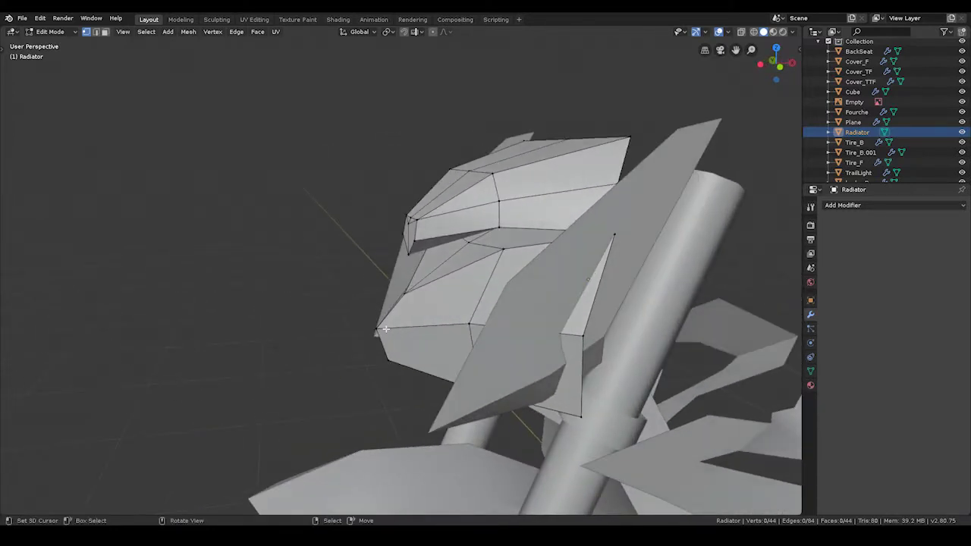
Raise two vertices on the headlight's lower edge along Z.
mouse_move(402, 353)
middle_mouse_down()
mouse_move(452, 319)
mouse_move(545, 338)
middle_mouse_up()
left_click(533, 337)
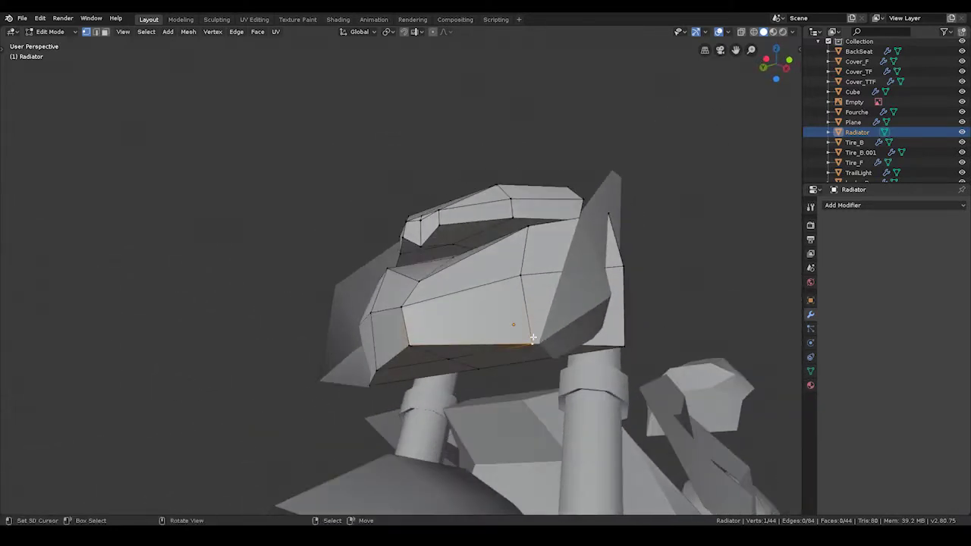
key("g")
key("z")
key("Escape")
left_click(384, 363, "shift")
key("g")
key("z")
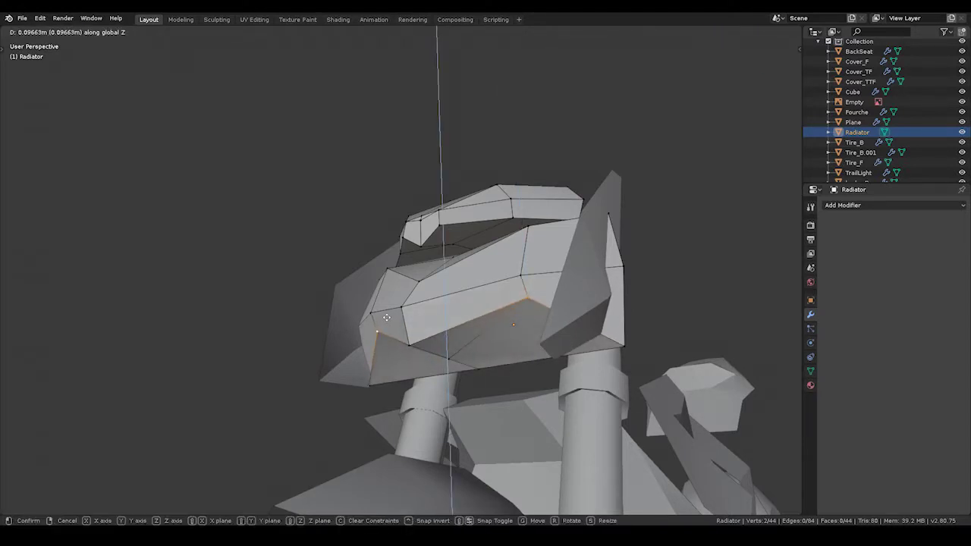
left_click(537, 342)
mouse_move(537, 342)
middle_mouse_down()
mouse_move(509, 347)
mouse_move(529, 336)
middle_mouse_up()
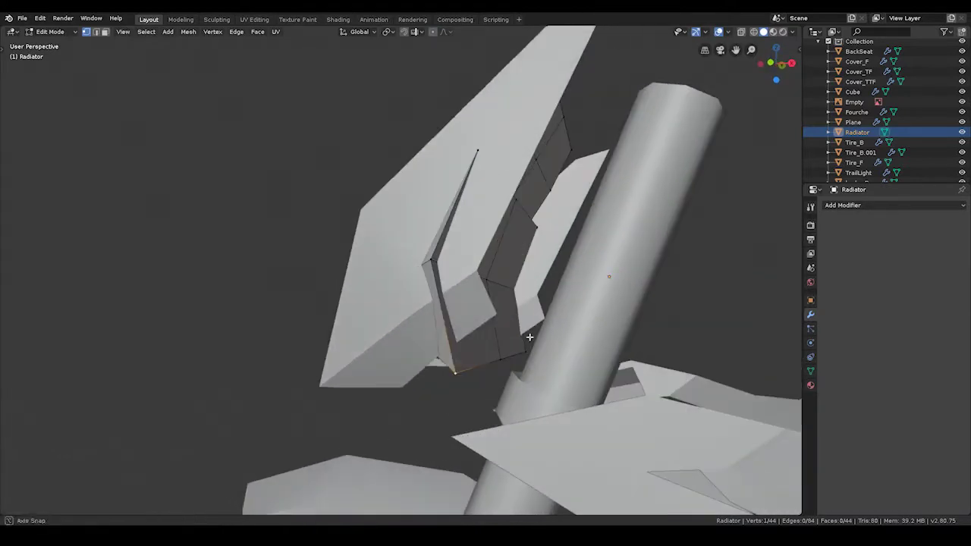
Merge the stray vertices, joining the two side vertices At Last.
key("alt+m")
left_click(445, 258)
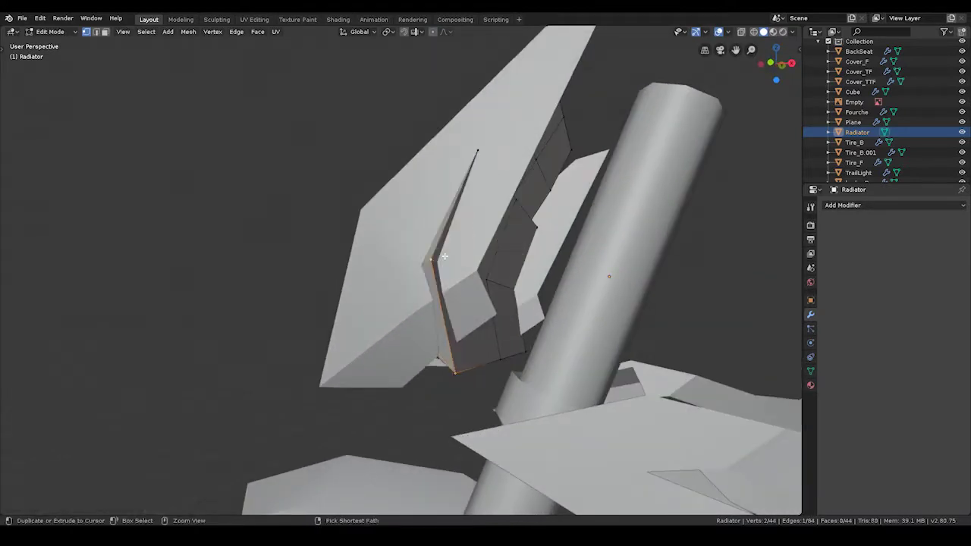
key("alt+m")
left_click(445, 257)
mouse_move(336, 262)
middle_mouse_down()
mouse_move(451, 322)
mouse_move(469, 317)
middle_mouse_up()
left_click(224, 354)
left_click(228, 282, "shift")
key("alt+m")
left_click(302, 278)
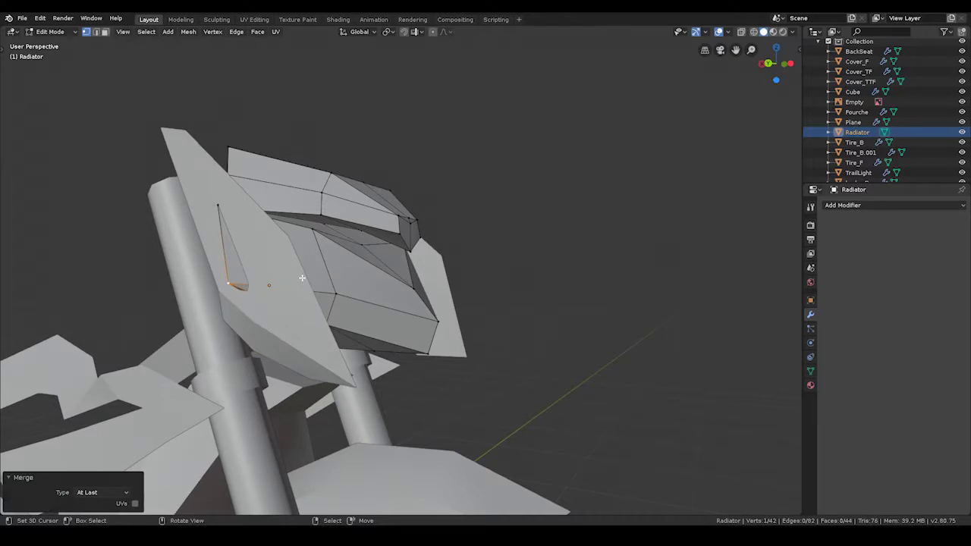
In top view, scale the radiator's two side tips inward to about 0.78 along Y.
mouse_move(241, 271)
middle_mouse_down()
mouse_move(257, 269)
mouse_move(238, 301)
middle_mouse_up()
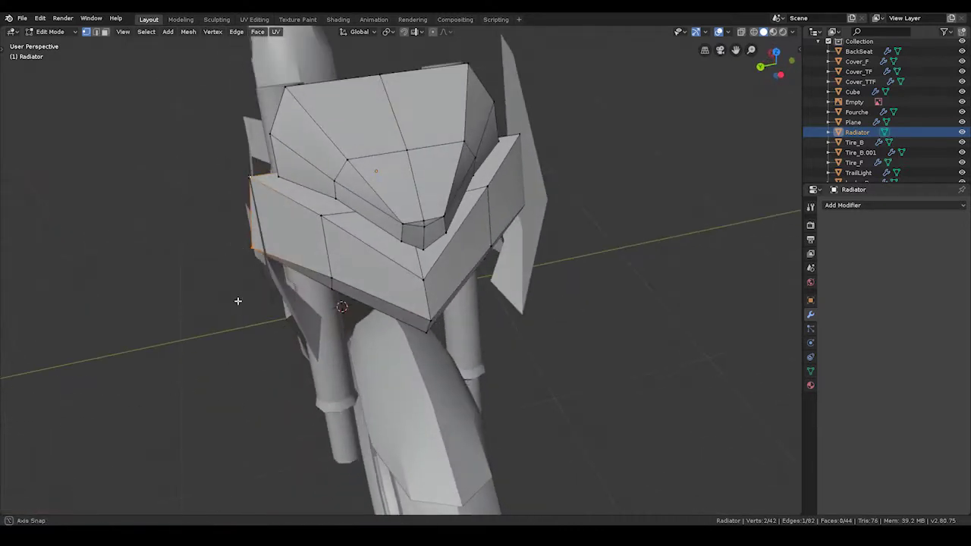
left_click(529, 207, "shift")
left_click(529, 138, "shift")
key("KP_7")
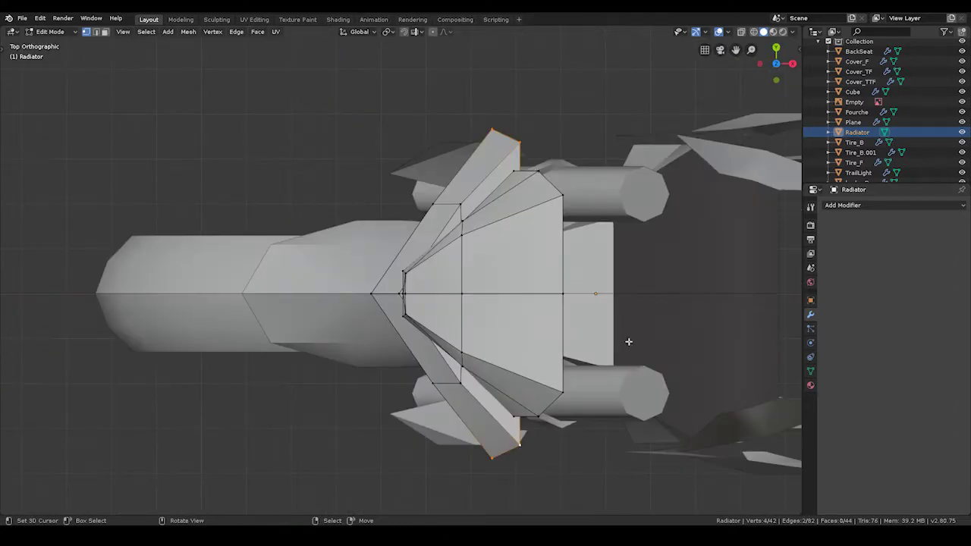
key("s")
key("y")
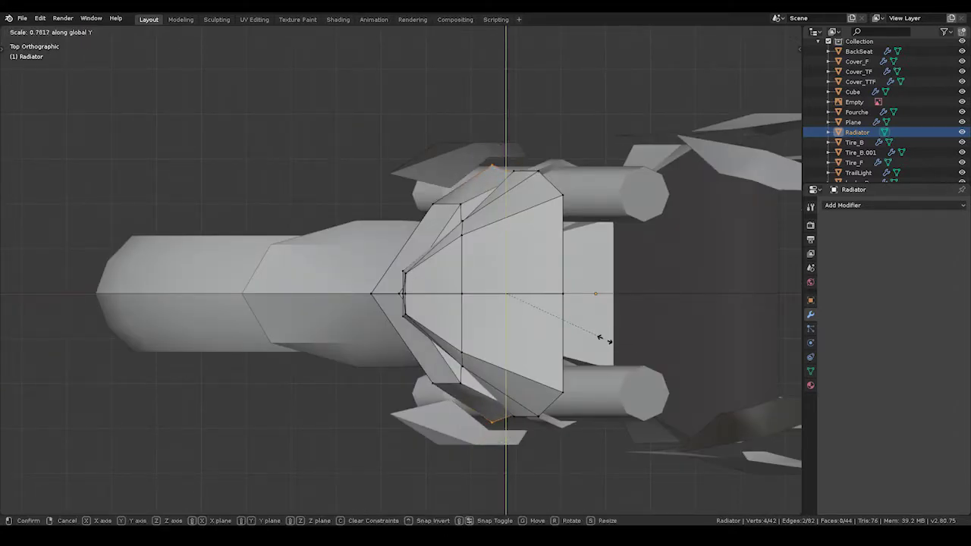
left_click(599, 338)
middle_click_drag(599, 339, 508, 218)
key("ctrl+Tab")
Shift the whole Cover_TTF side panel sideways along Y.
left_click(327, 216)
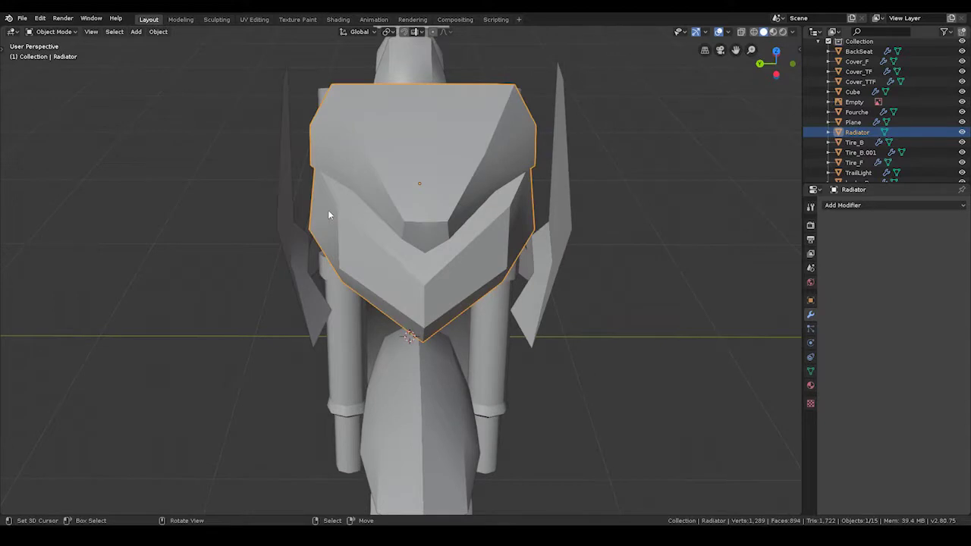
middle_click_drag(328, 215, 290, 262)
left_click(264, 277)
middle_click_drag(380, 256, 642, 236)
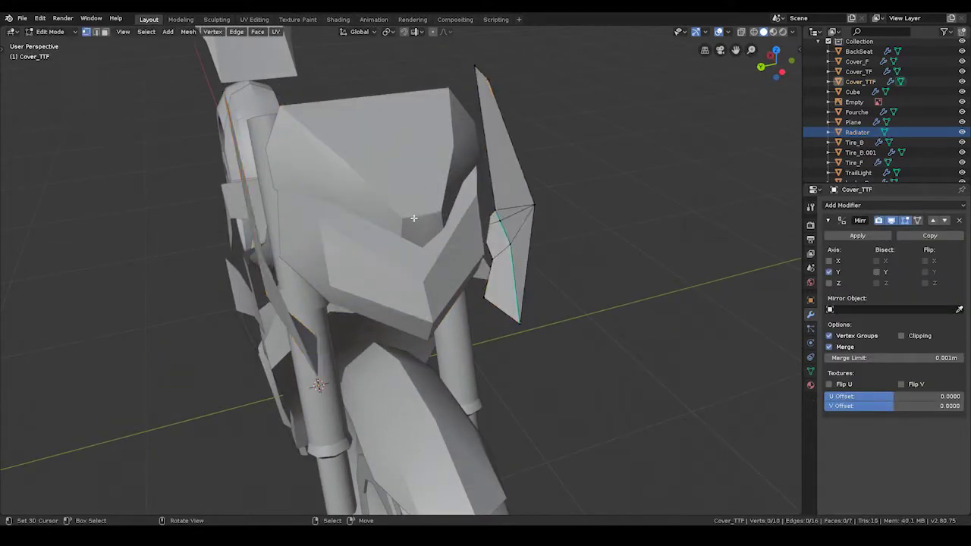
key("Tab")
key("a")
key("g")
key("y")
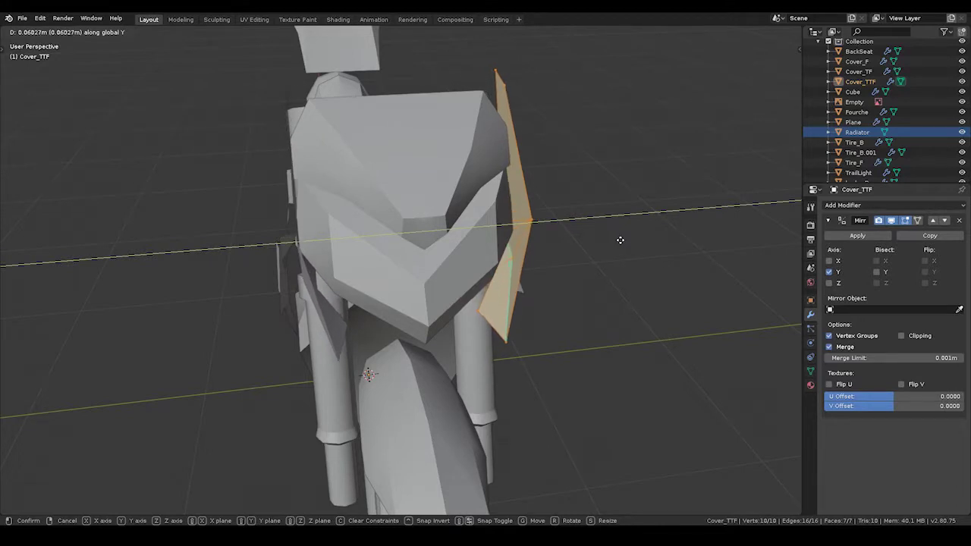
left_click(626, 239)
Add a centred loop cut across the Cover_TTF panel.
mouse_move(626, 239)
middle_mouse_down()
mouse_move(451, 211)
mouse_move(392, 241)
middle_mouse_up()
key("alt+a")
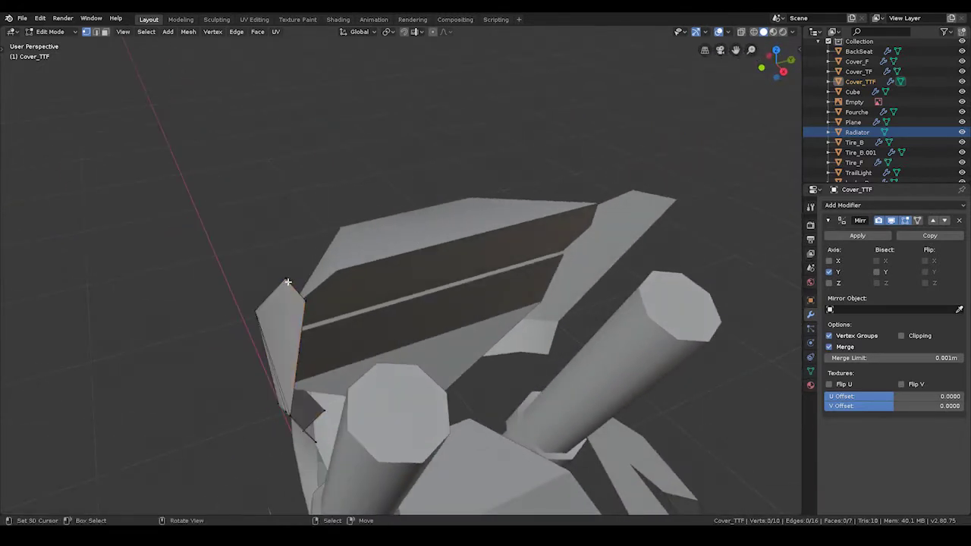
left_click(287, 280)
mouse_move(287, 280)
middle_mouse_down()
mouse_move(327, 260)
mouse_move(444, 266)
mouse_move(419, 268)
mouse_move(589, 245)
middle_mouse_up()
key("ctrl+r")
left_click(601, 244)
right_click(601, 245)
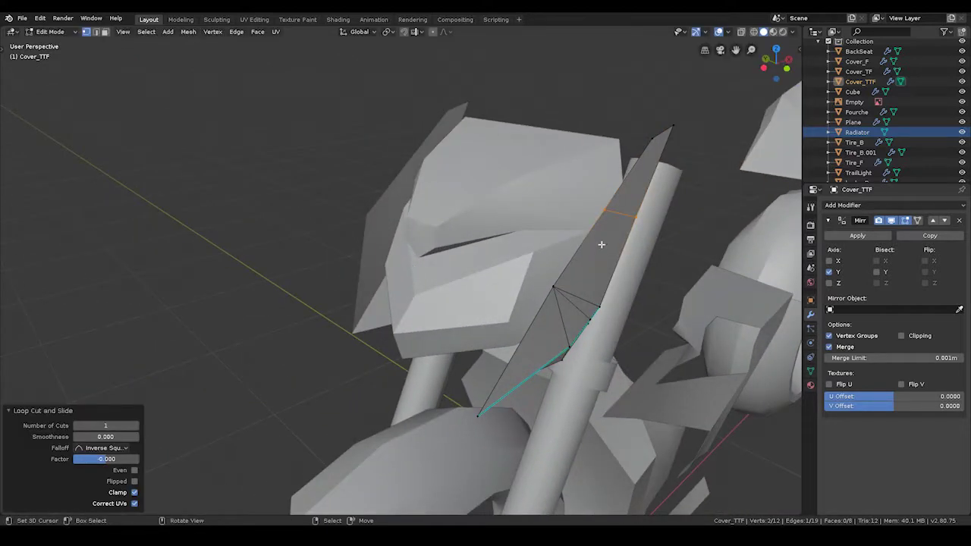
key("alt+a")
Move the panel's top edge along Y so its upper tip bends inward.
left_click(668, 132)
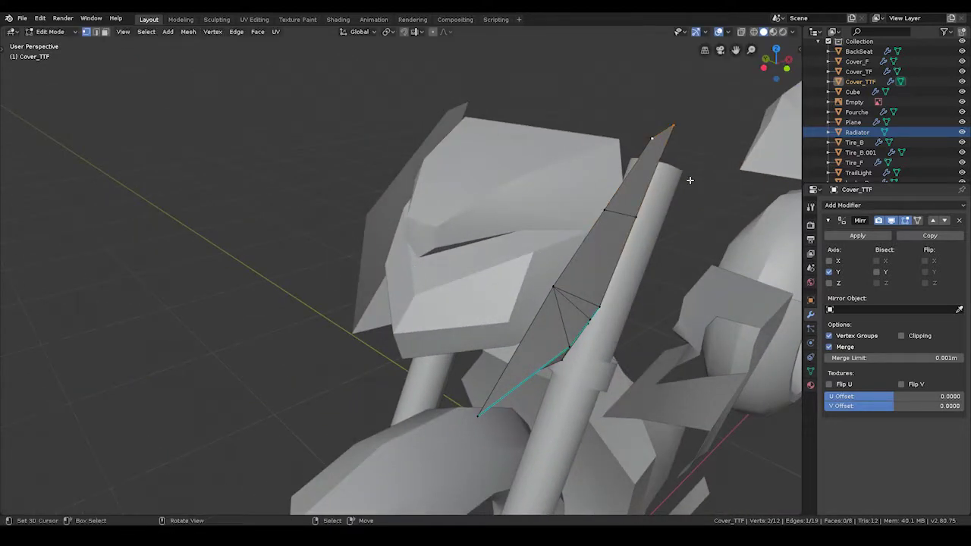
key("g")
key("y")
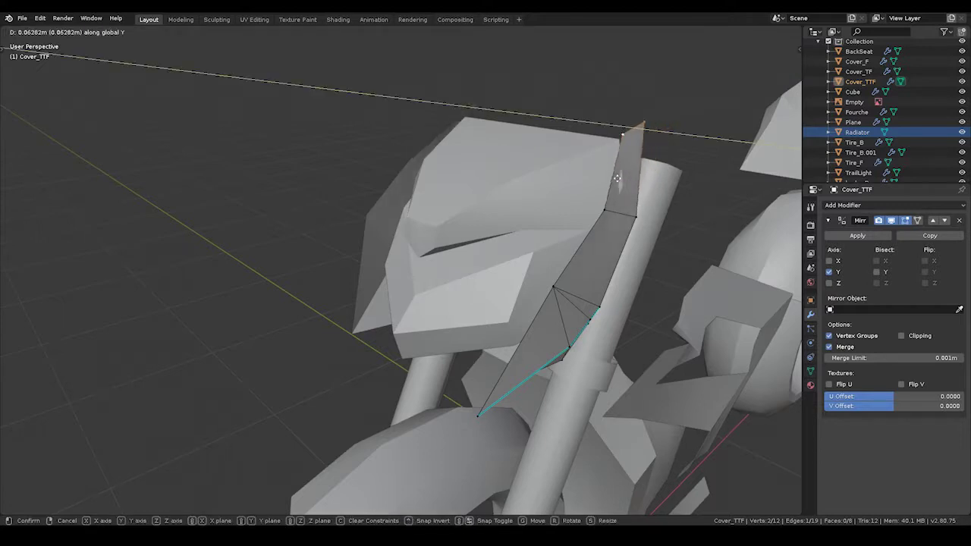
left_click(623, 188)
mouse_move(623, 187)
middle_mouse_down()
mouse_move(546, 184)
mouse_move(447, 161)
mouse_move(568, 168)
mouse_move(543, 192)
mouse_move(425, 192)
mouse_move(322, 269)
middle_mouse_up()
key("Tab")
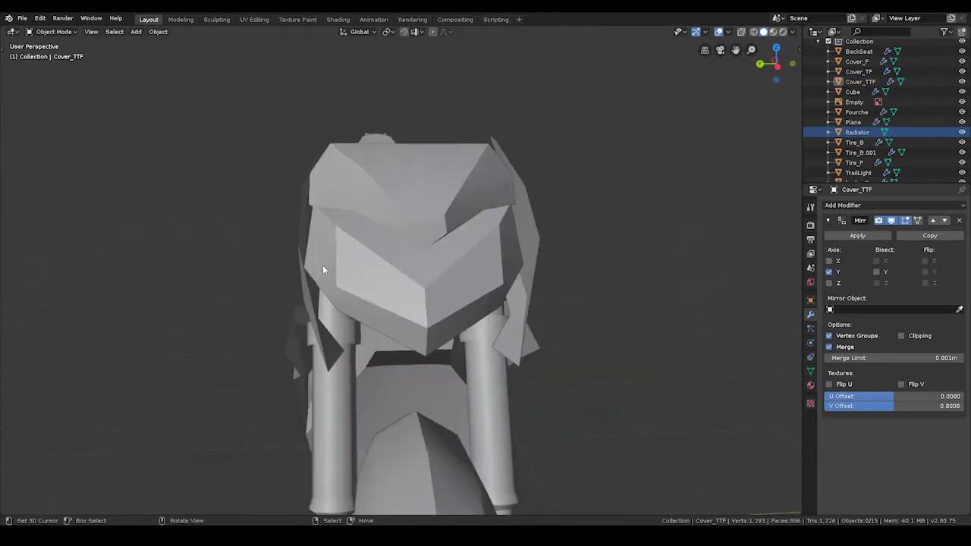
Shift a lower Cover_TTF vertex about 0.021 m along Y with smooth proportional editing.
left_click(322, 269)
key("ctrl+Tab")
left_click(302, 206)
mouse_move(349, 328)
middle_mouse_down()
mouse_move(323, 291)
mouse_move(601, 387)
middle_mouse_up()
left_click(486, 403)
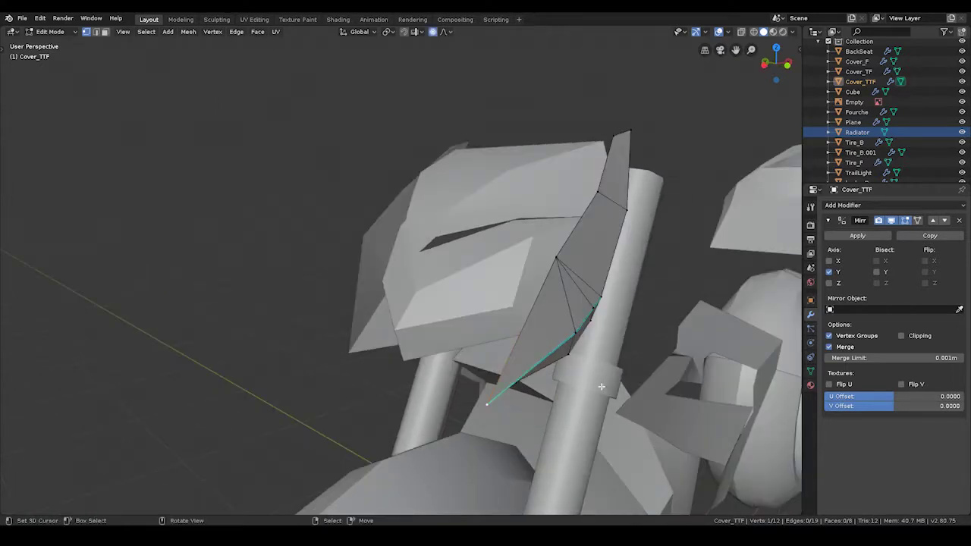
key("g")
key("y")
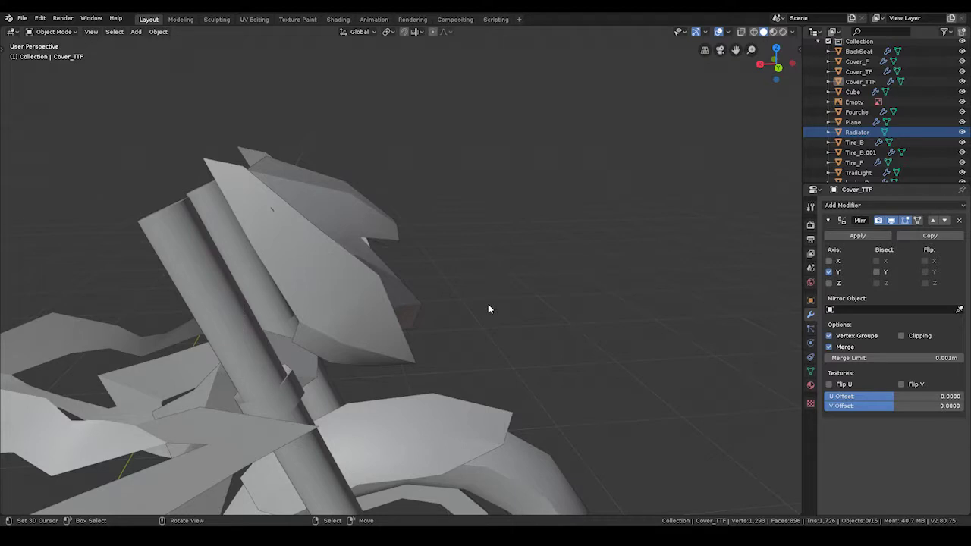
middle_click_drag(488, 309, 546, 250)
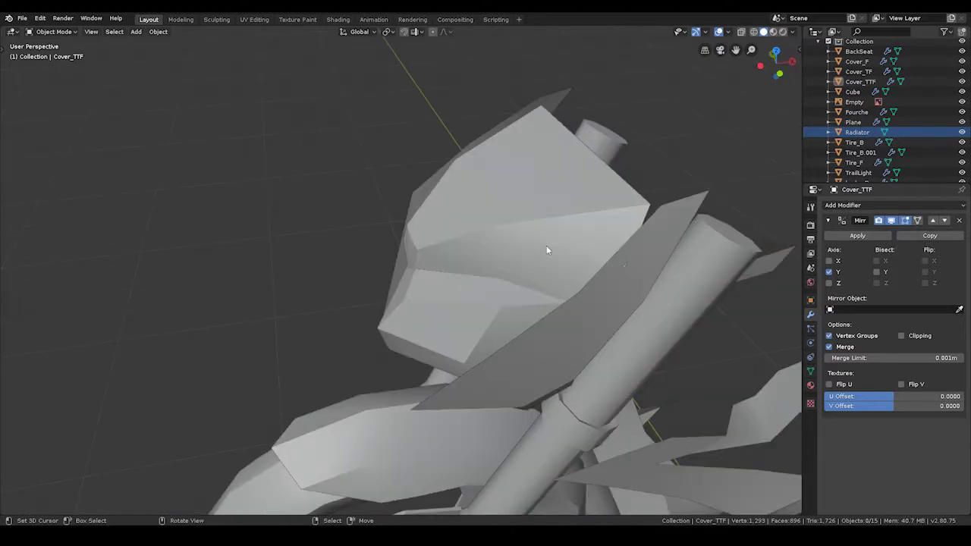
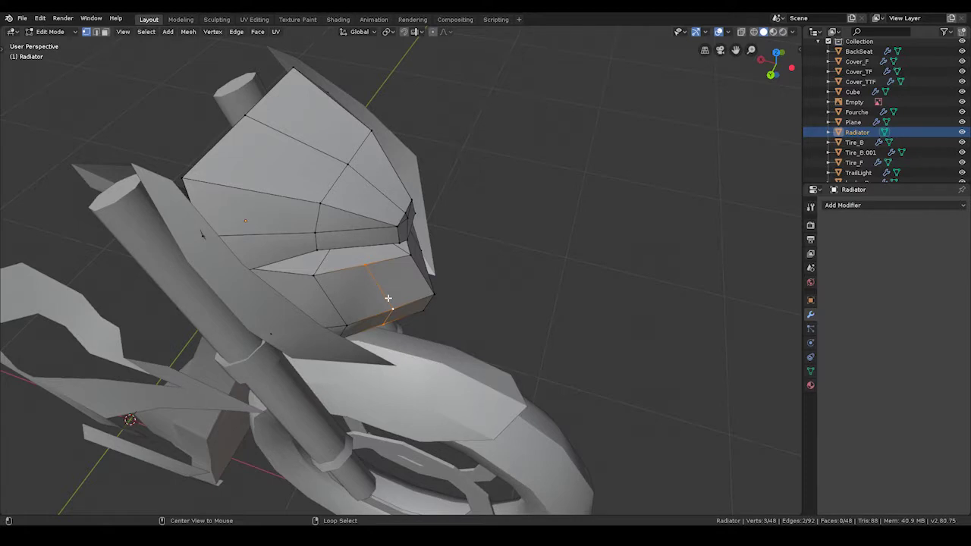
Push the selected Radiator vertices along X, then return to Object Mode.
key("g")
key("x")
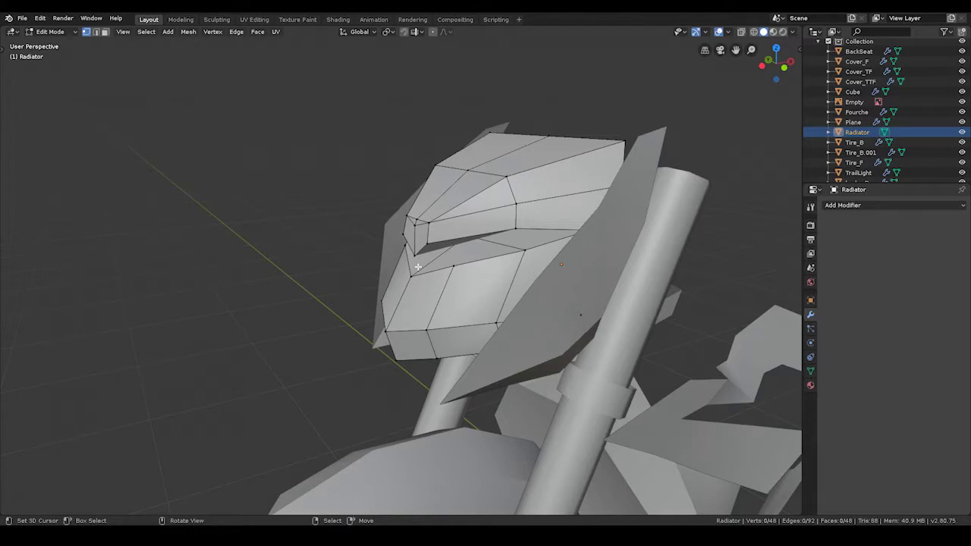
mouse_move(417, 267)
middle_mouse_down()
mouse_move(488, 279)
mouse_move(457, 294)
mouse_move(427, 285)
middle_mouse_up()
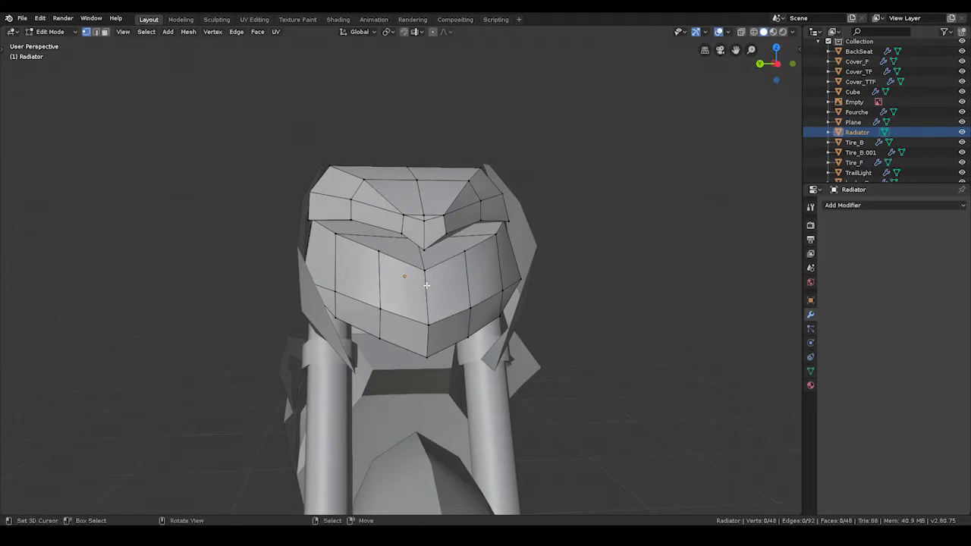
key("ctrl+KP_3")
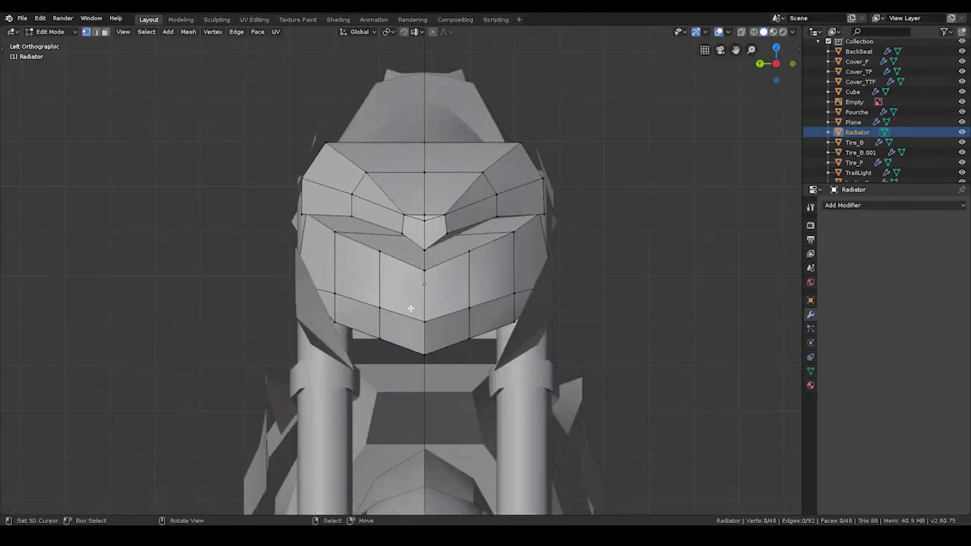
key("ctrl+Tab")
left_click(451, 219)
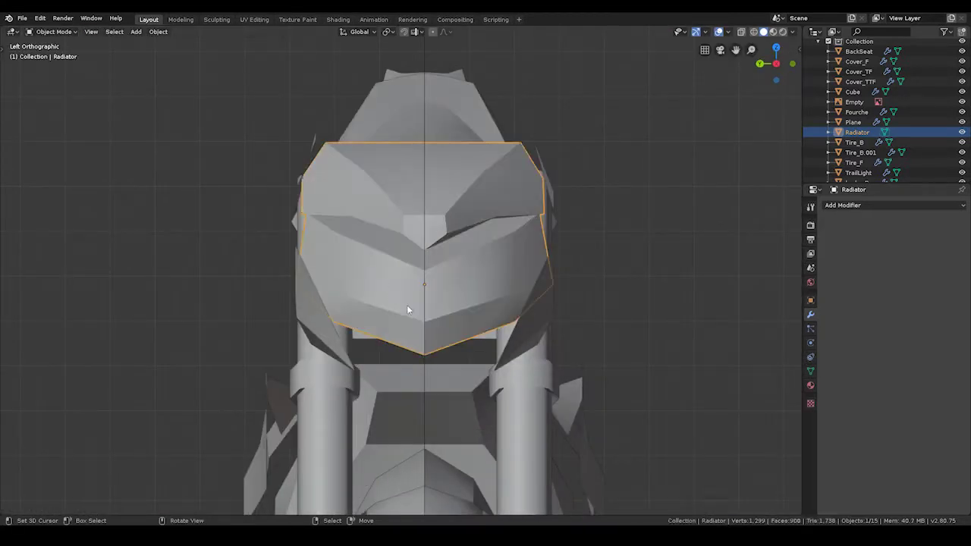
Mark two Radiator edges as sharp in Edit Mode, then go back to Object Mode.
middle_click_drag(408, 310, 478, 339)
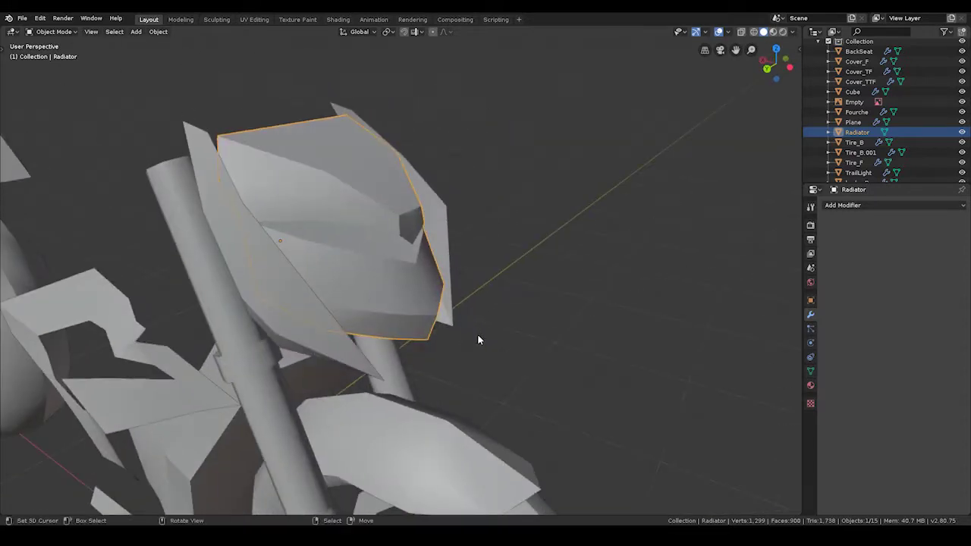
mouse_move(342, 254)
middle_mouse_down()
mouse_move(373, 264)
mouse_move(256, 270)
middle_mouse_up()
key("ctrl+Tab")
left_click(342, 126)
left_click(387, 325)
middle_click_drag(387, 325, 418, 288)
left_click(398, 336, "shift")
mouse_move(399, 336)
middle_mouse_down()
mouse_move(433, 325)
mouse_move(429, 190)
mouse_move(456, 276)
mouse_move(509, 275)
mouse_move(511, 294)
mouse_move(456, 303)
mouse_move(451, 317)
mouse_move(476, 319)
mouse_move(444, 218)
mouse_move(492, 229)
middle_mouse_up()
key("ctrl+e")
left_click(434, 320)
key("Tab")
In the front view, scale the Radiator up uniformly to 1.179 against the reference drawing.
mouse_move(347, 265)
middle_mouse_down()
mouse_move(374, 253)
mouse_move(390, 260)
mouse_move(382, 279)
mouse_move(189, 273)
mouse_move(246, 269)
mouse_move(256, 225)
mouse_move(328, 254)
mouse_move(363, 215)
mouse_move(343, 197)
mouse_move(433, 212)
mouse_move(315, 237)
middle_mouse_up()
key("KP_1")
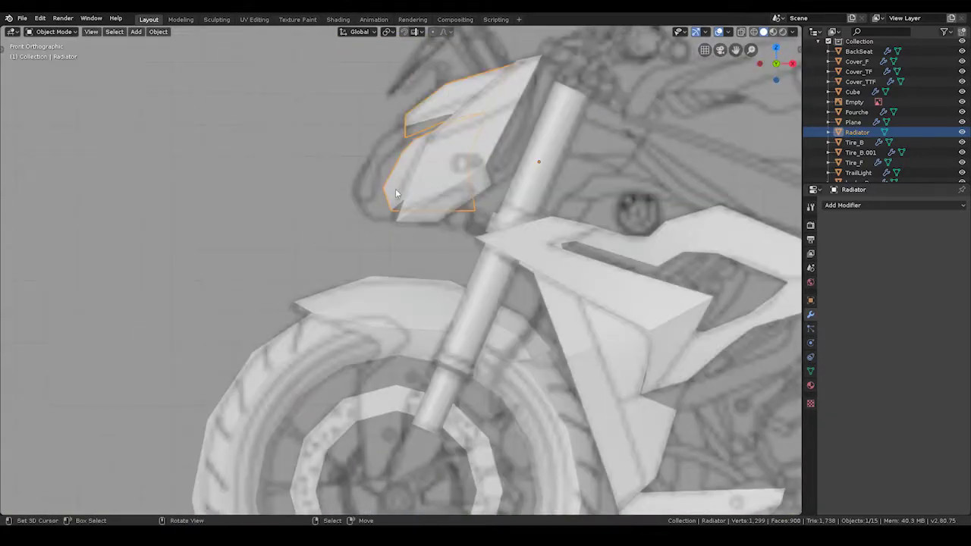
scroll(374, 295, "up", 3)
scroll(365, 293, "up", 1)
left_click(357, 288)
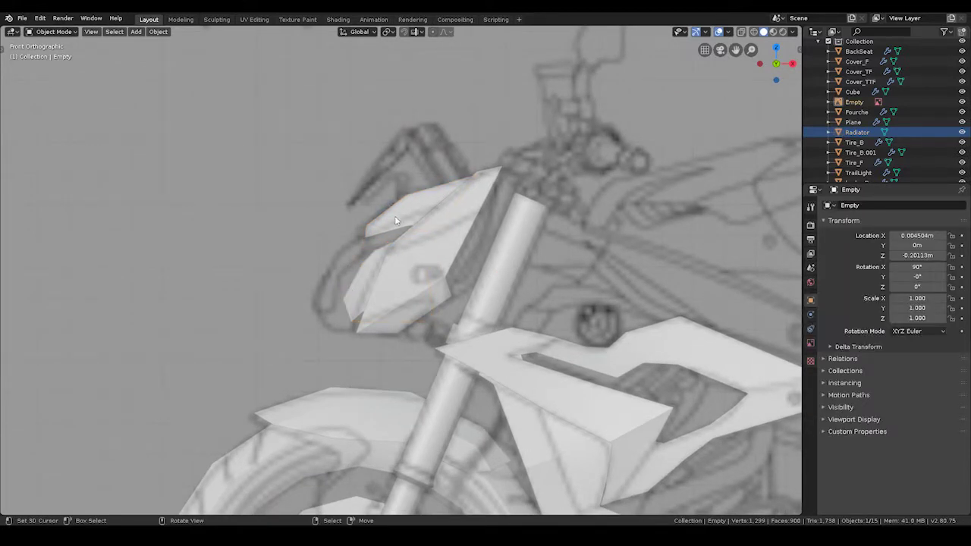
middle_click_drag(441, 254, 372, 227)
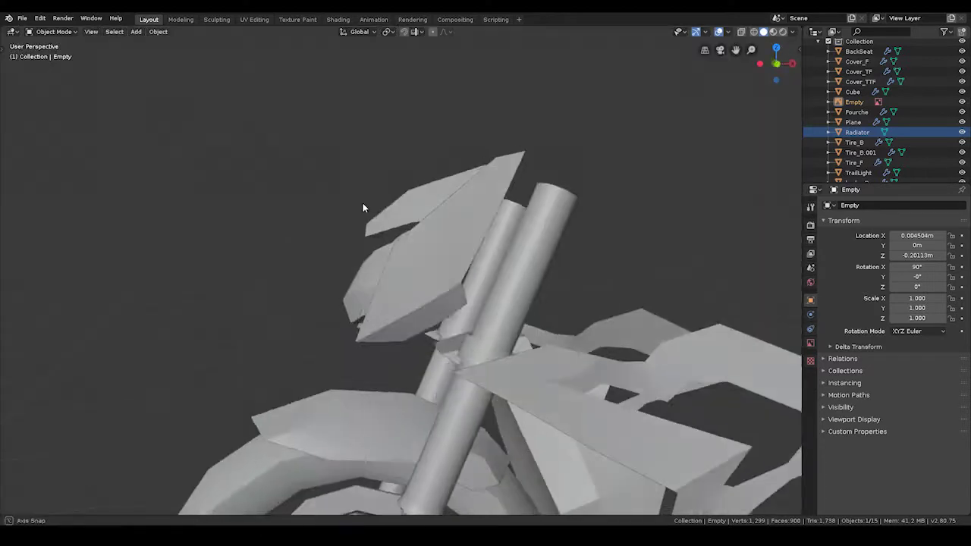
left_click(383, 261)
key("KP_1")
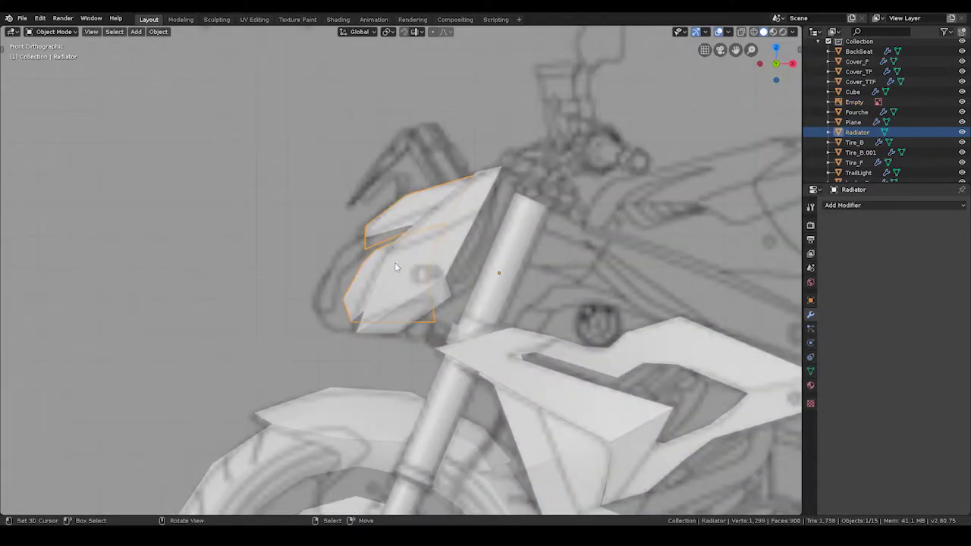
key("s")
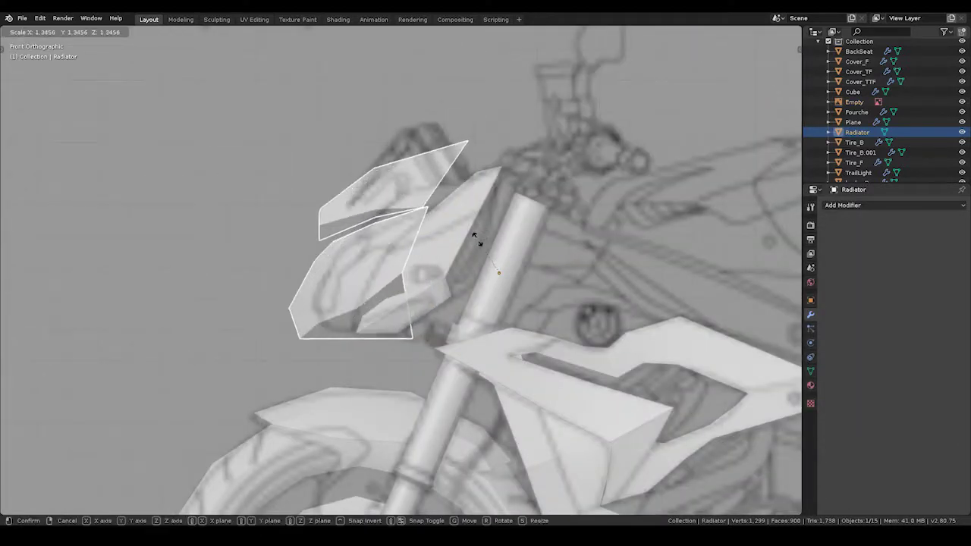
left_click(488, 240)
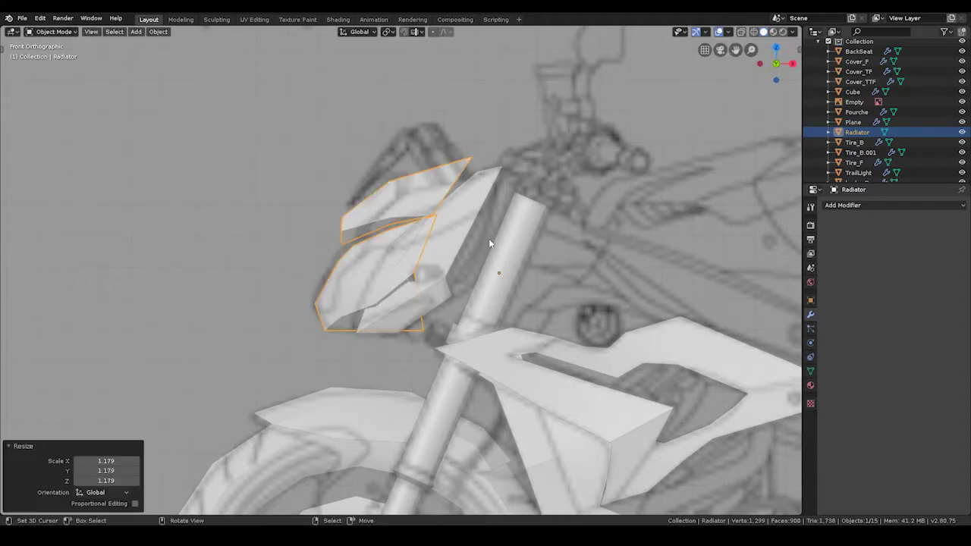
left_click(492, 249)
Select the Cover_TTF panel.
mouse_move(476, 260)
middle_mouse_down()
mouse_move(357, 266)
mouse_move(407, 252)
mouse_move(367, 285)
middle_mouse_up()
left_click(311, 255)
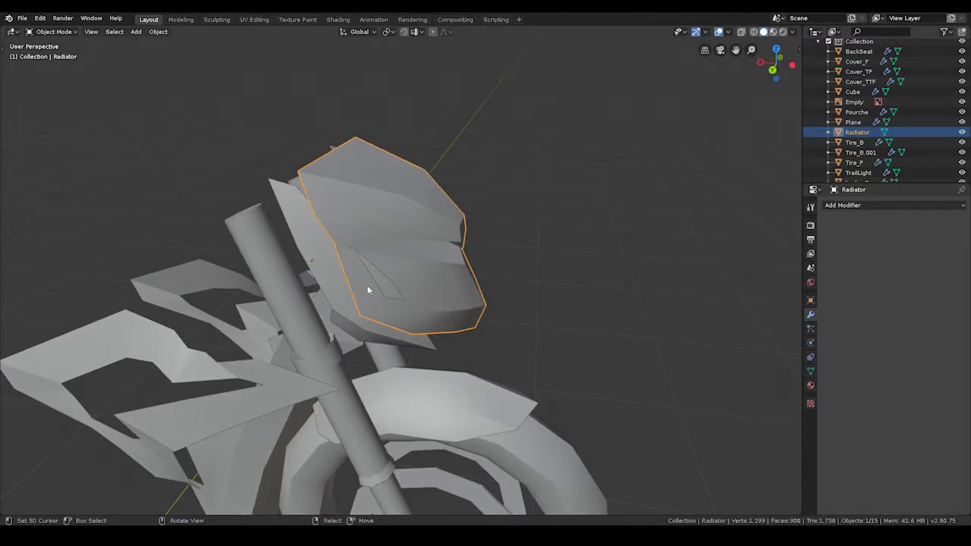
left_click(331, 249)
middle_click_drag(475, 261, 412, 271)
Move all of Cover_TTF's vertices along the Y axis and return to Object Mode.
key("Tab")
key("a")
middle_click_drag(550, 257, 513, 266)
key("g")
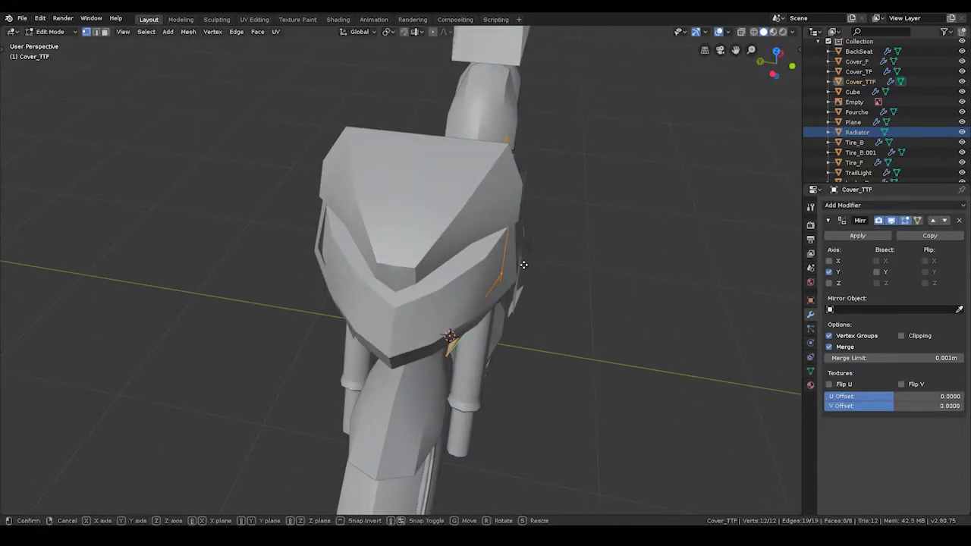
key("y")
left_click(542, 265)
key("Tab")
Deselect everything, save the .blend file and bring up the Add menu.
mouse_move(553, 210)
middle_mouse_down()
mouse_move(467, 193)
mouse_move(397, 224)
middle_mouse_up()
key("alt+a")
scroll(397, 224, "down", 5)
mouse_move(462, 210)
middle_mouse_down()
mouse_move(429, 235)
mouse_move(450, 249)
mouse_move(524, 250)
mouse_move(481, 241)
mouse_move(520, 210)
mouse_move(596, 230)
mouse_move(509, 255)
mouse_move(439, 257)
mouse_move(460, 266)
middle_mouse_up()
scroll(428, 235, "up", 2)
key("ctrl+s")
scroll(449, 250, "up", 3)
scroll(415, 264, "up", 3)
scroll(455, 265, "down", 1)
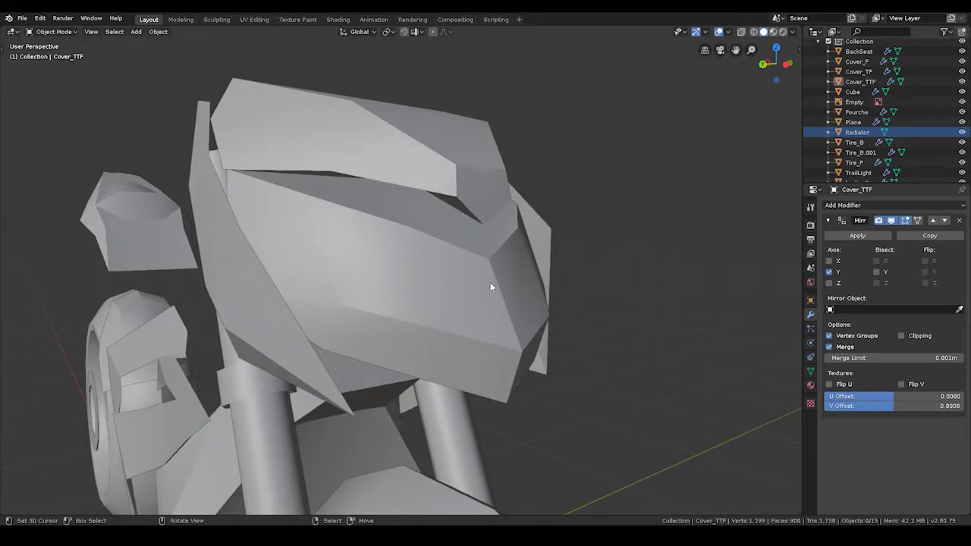
key("shift+a")
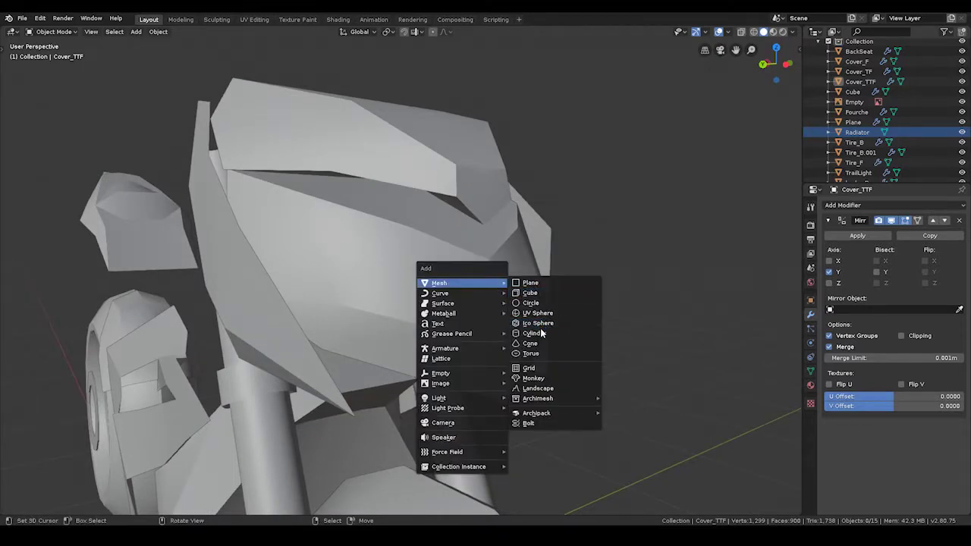
Add a cylinder with 12 vertices and Cap Fill Type set to Nothing.
left_click(533, 333)
key("t")
left_click(143, 385)
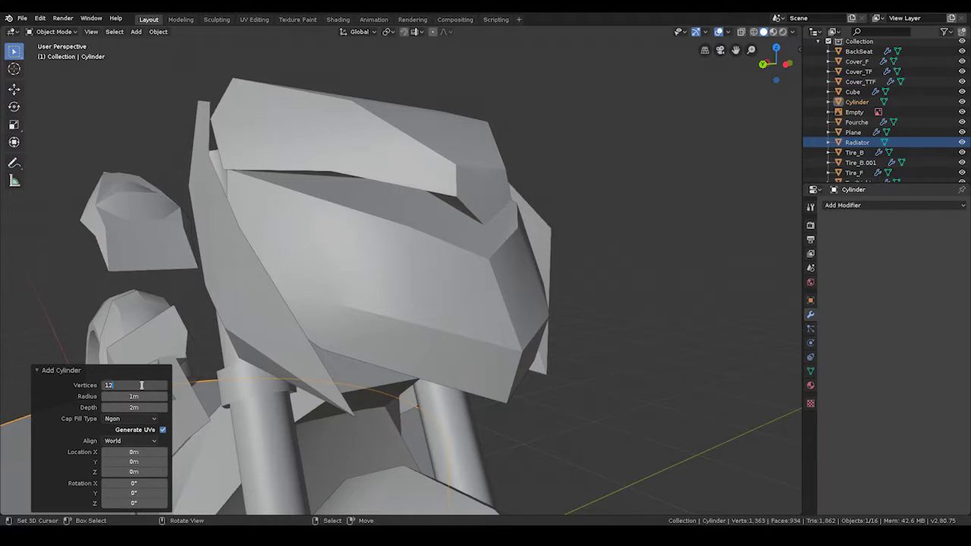
key("Return")
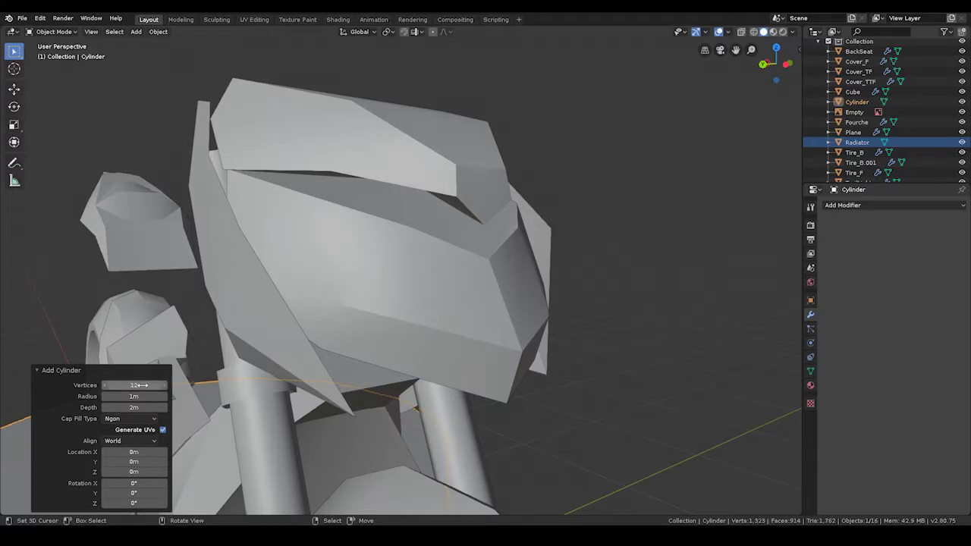
mouse_move(227, 357)
middle_mouse_down()
mouse_move(350, 391)
mouse_move(211, 418)
middle_mouse_up()
left_click(135, 419)
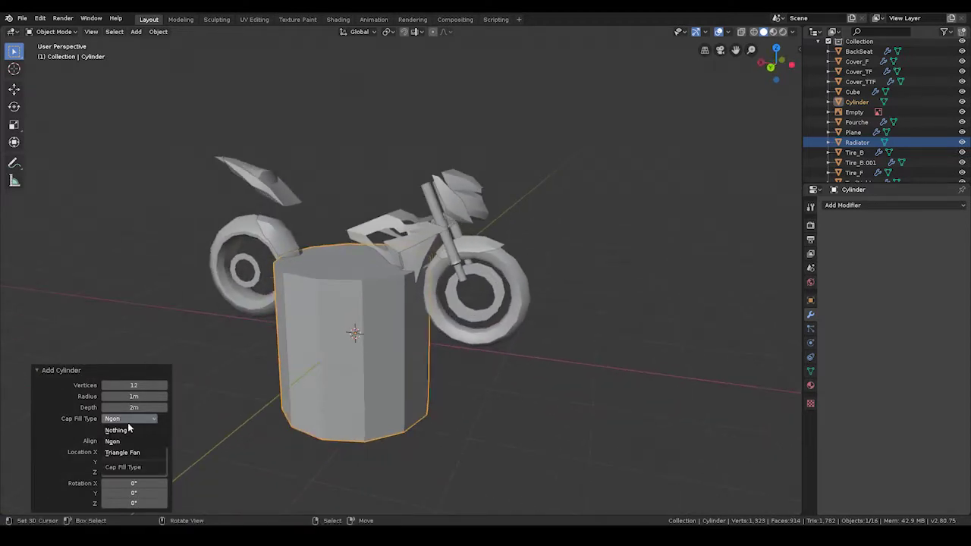
left_click(126, 432)
mouse_move(384, 329)
middle_mouse_down()
mouse_move(391, 324)
mouse_move(394, 357)
middle_mouse_up()
left_click(35, 370)
Rotate the cylinder 90 degrees on X to lay it on its side, then shrink it.
key("s")
key("r")
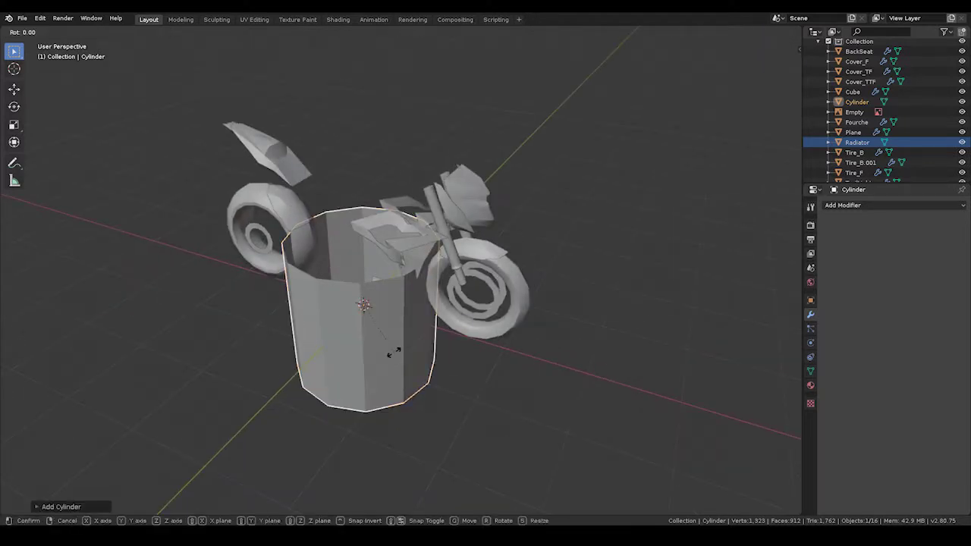
key("x")
key("9")
key("0")
key("Return")
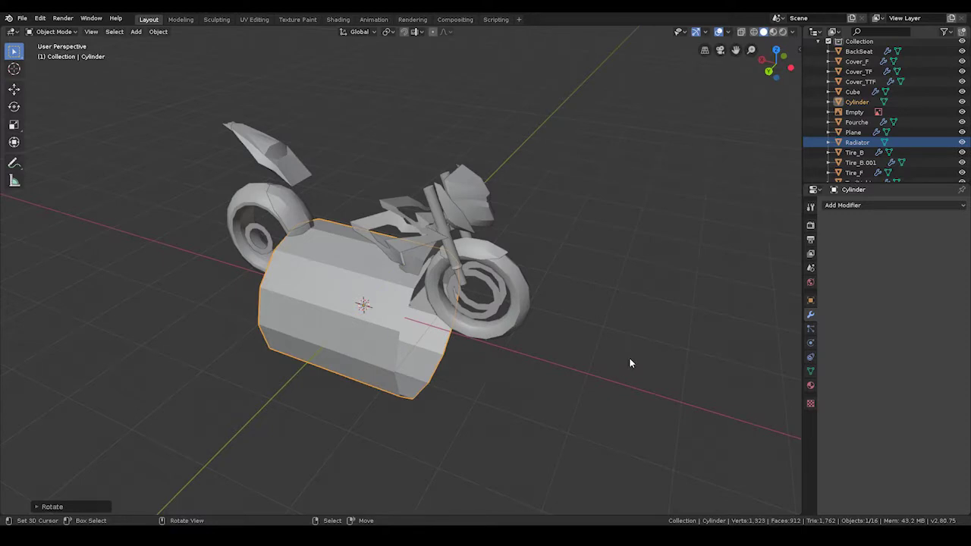
key("s")
key("Return")
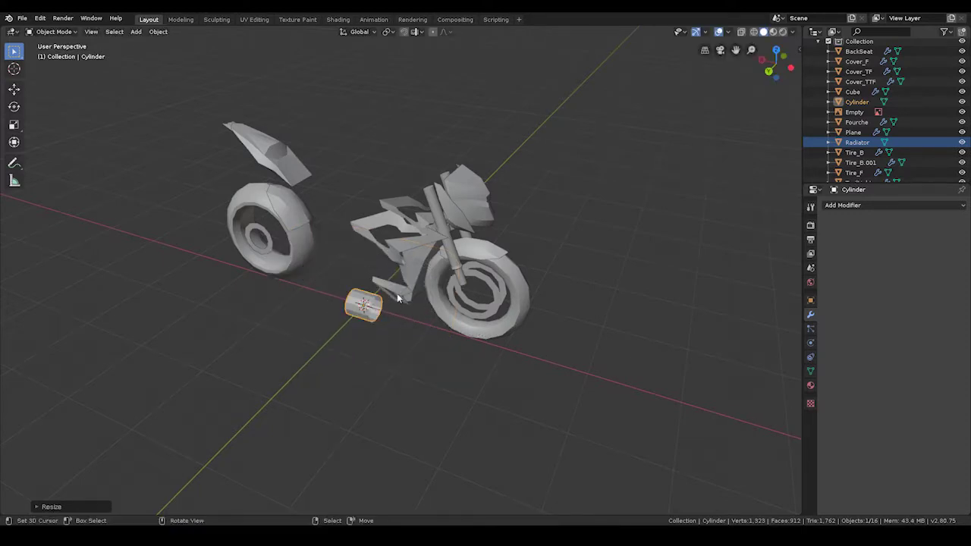
Move the cylinder toward the bike's front and resize it.
key("g")
key("x")
key("z")
left_click(518, 224)
middle_click_drag(518, 224, 605, 268)
key("s")
left_click(507, 238)
In the left side view, slide the cylinder along Y to the fork.
key("KP_1")
key("ctrl+KP_3")
scroll(509, 243, "up", 5)
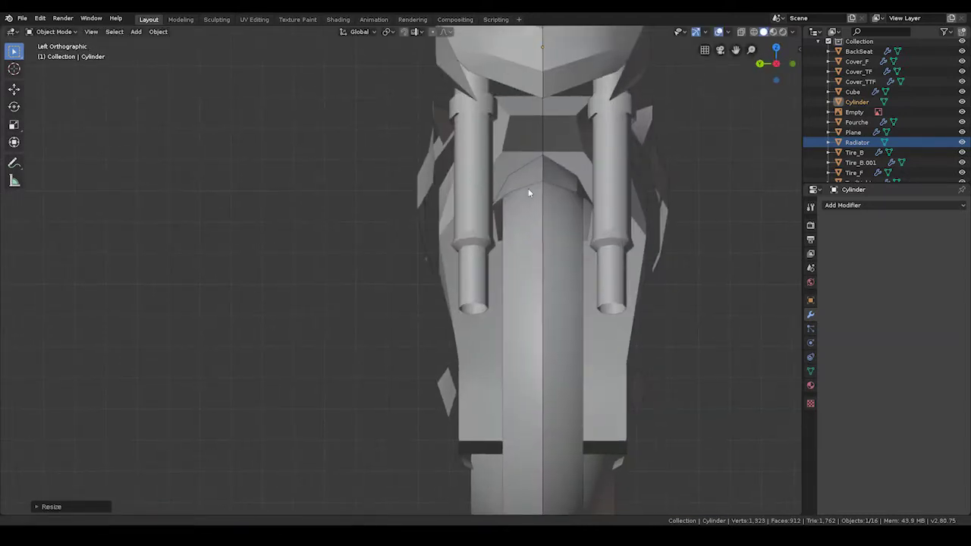
scroll(292, 315, "up", 2)
key("g")
key("y")
left_click(331, 306)
Shrink the cylinder slightly and reposition it up and left from the opposite side.
mouse_move(331, 306)
middle_mouse_down()
mouse_move(342, 339)
mouse_move(378, 253)
mouse_move(435, 232)
mouse_move(454, 265)
middle_mouse_up()
scroll(429, 244, "up", 2)
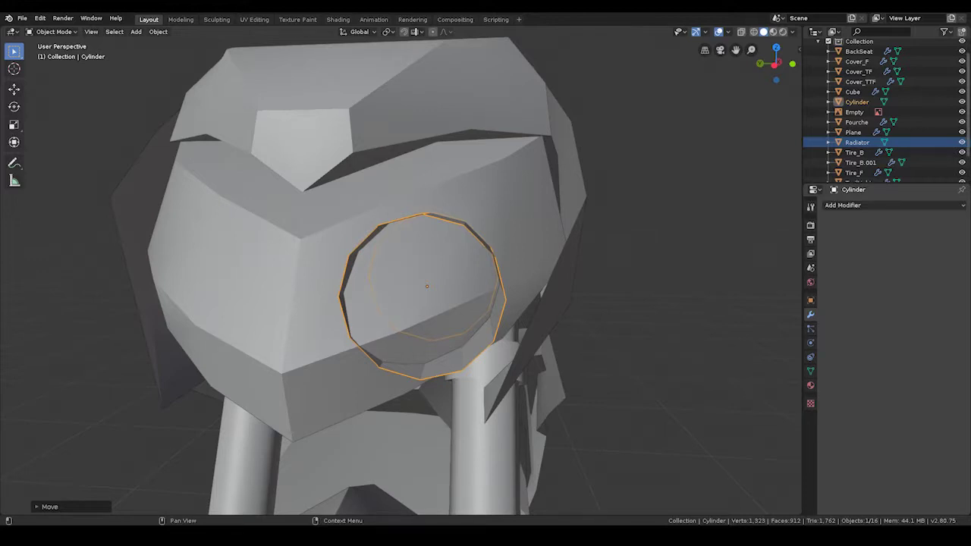
scroll(520, 261, "up", 2)
mouse_move(463, 281)
middle_mouse_down()
mouse_move(481, 269)
mouse_move(539, 293)
middle_mouse_up()
scroll(536, 302, "up", 1)
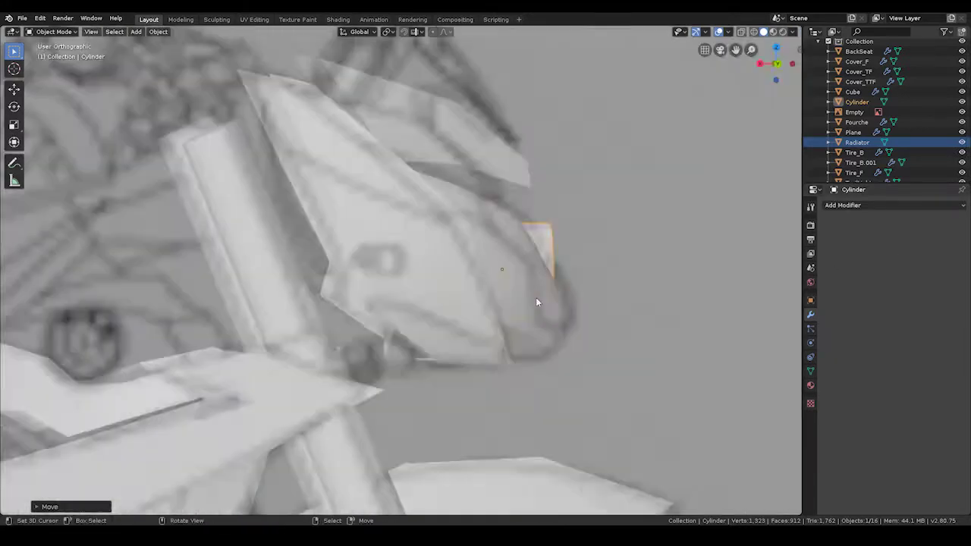
key("s")
left_click(616, 294)
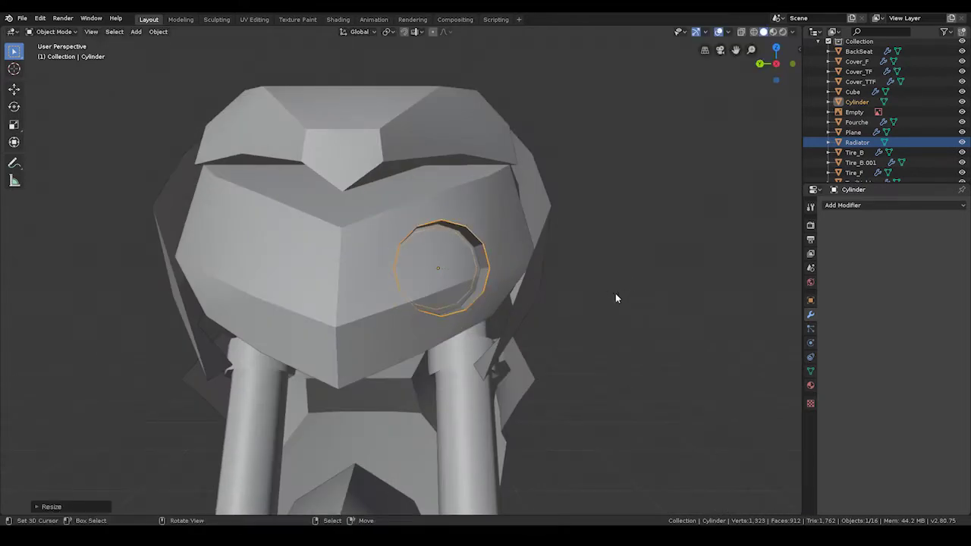
key("KP_9")
key("KP_5")
key("KP_9")
key("g")
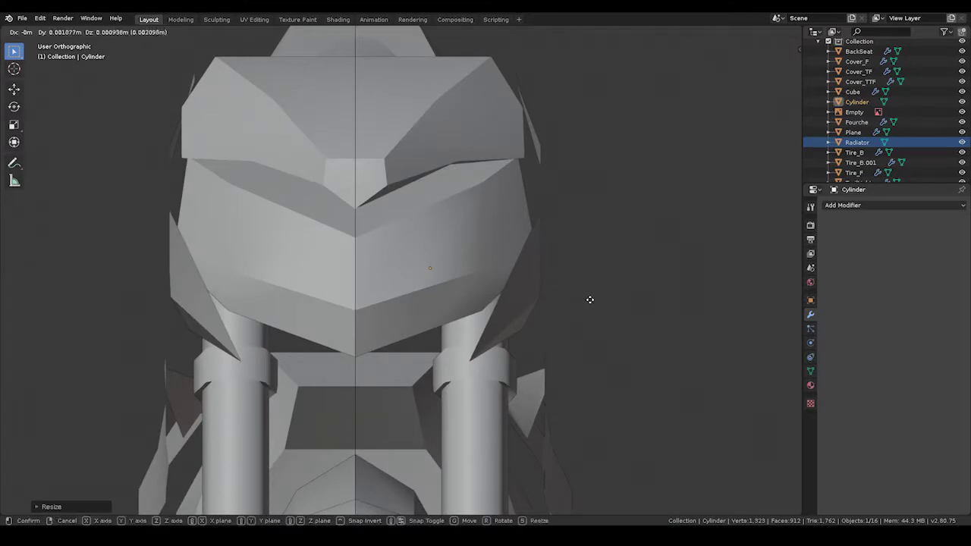
left_click(569, 286)
In Edit Mode, move the circle onto the fairing's right front, then return to Object Mode.
key("ctrl+Tab")
left_click(531, 248)
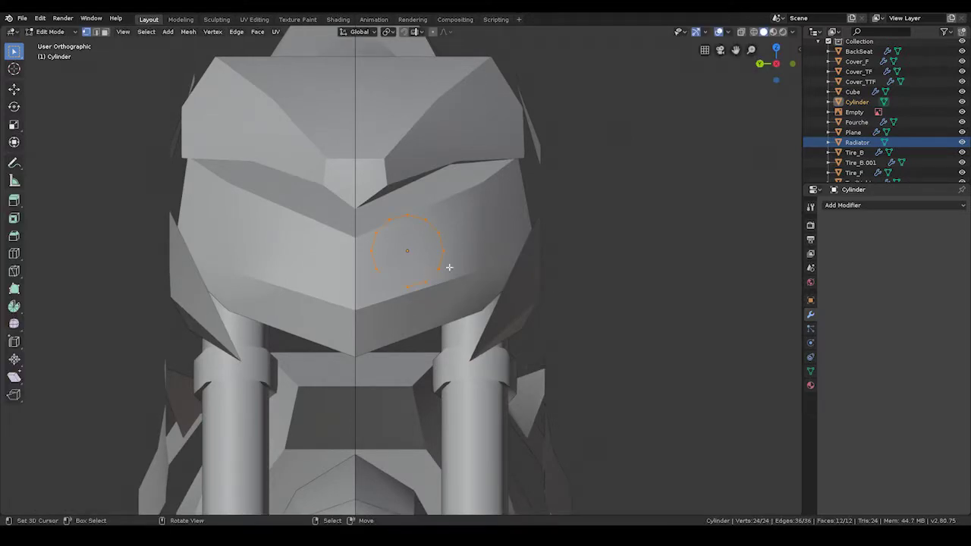
key("g")
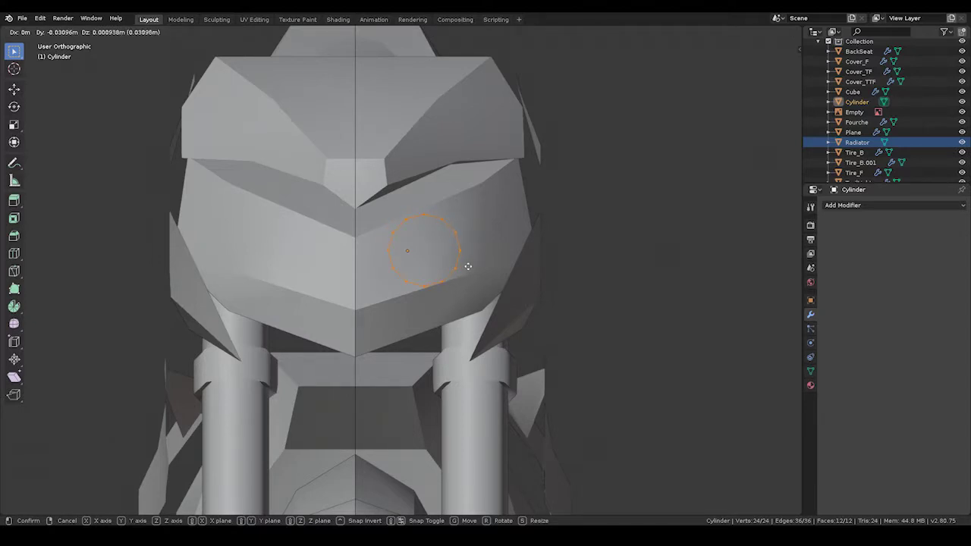
left_click(468, 267)
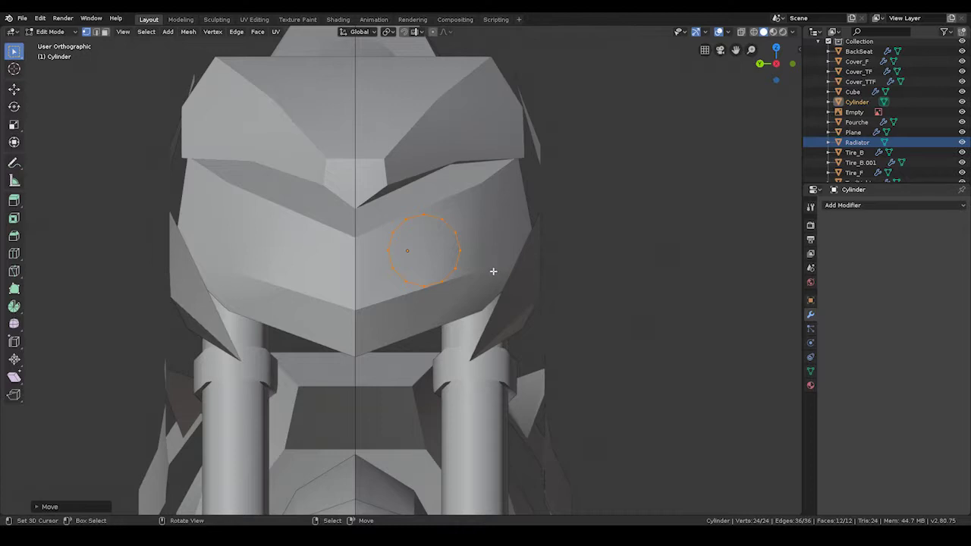
key("ctrl+Tab")
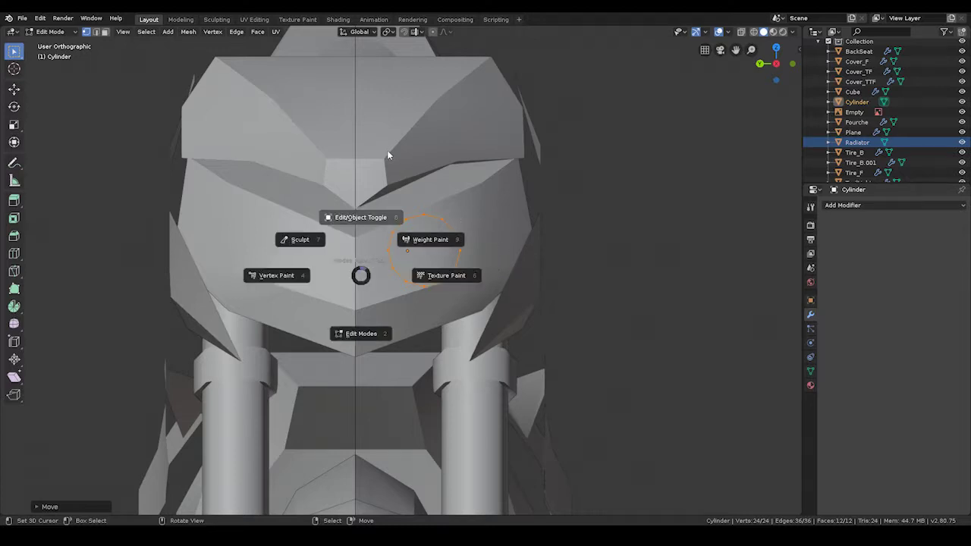
left_click(357, 275)
key("ctrl+Tab")
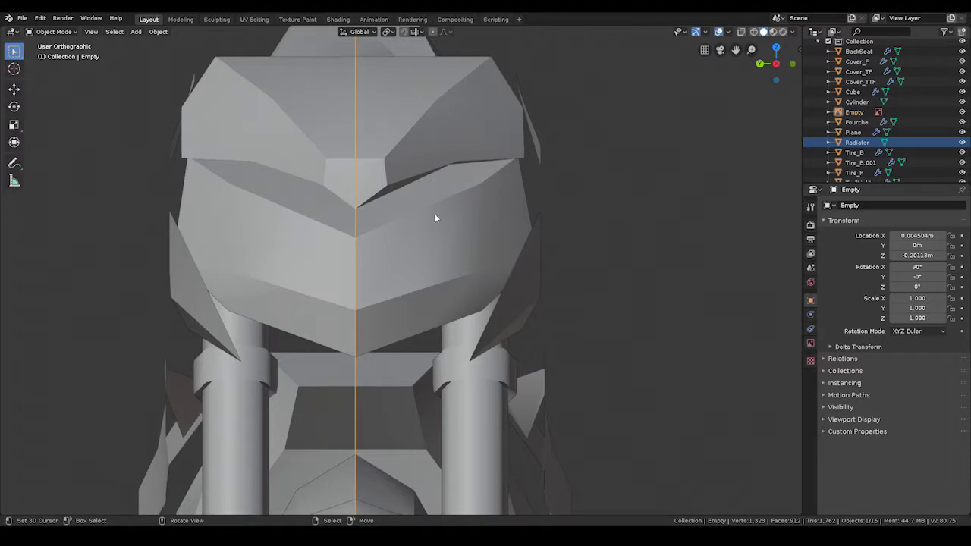
Select the Radiator fairing in Left Orthographic view, ready to enter Edit Mode.
left_click(431, 212)
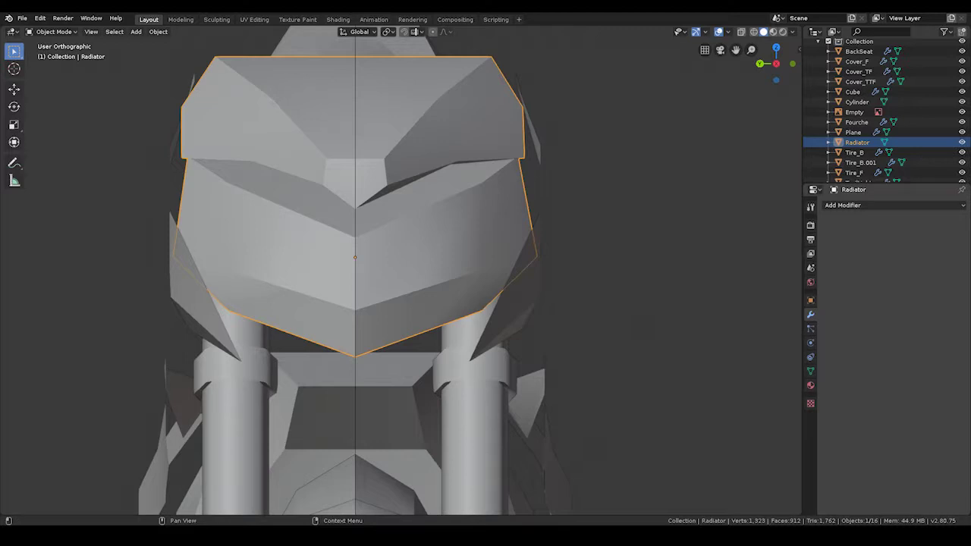
left_click(646, 337)
scroll(582, 360, "up", 3)
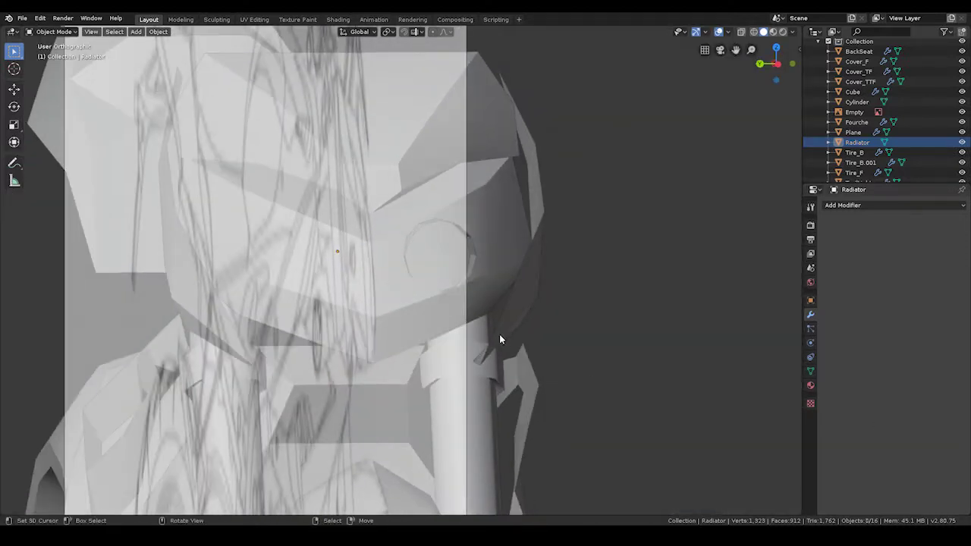
key("KP_3")
key("ctrl+KP_3")
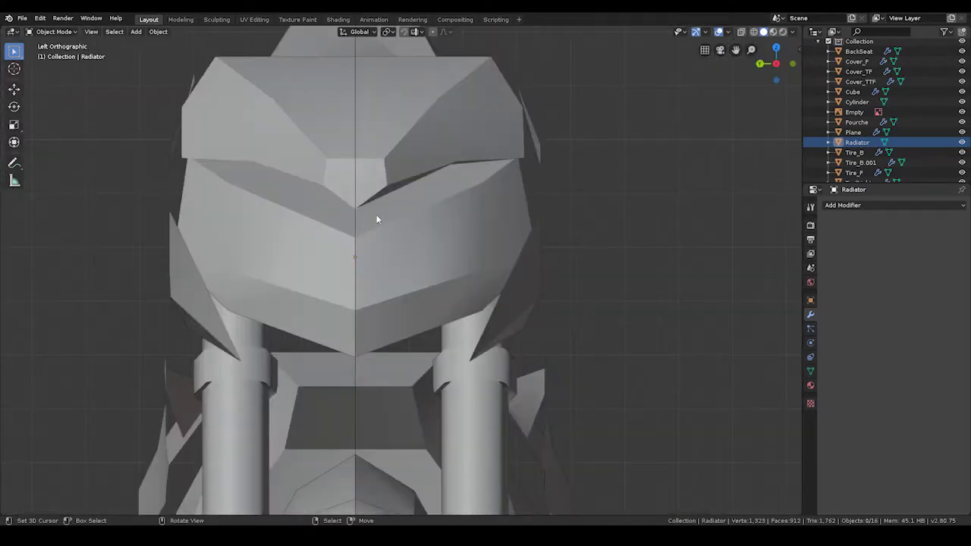
left_click(396, 281)
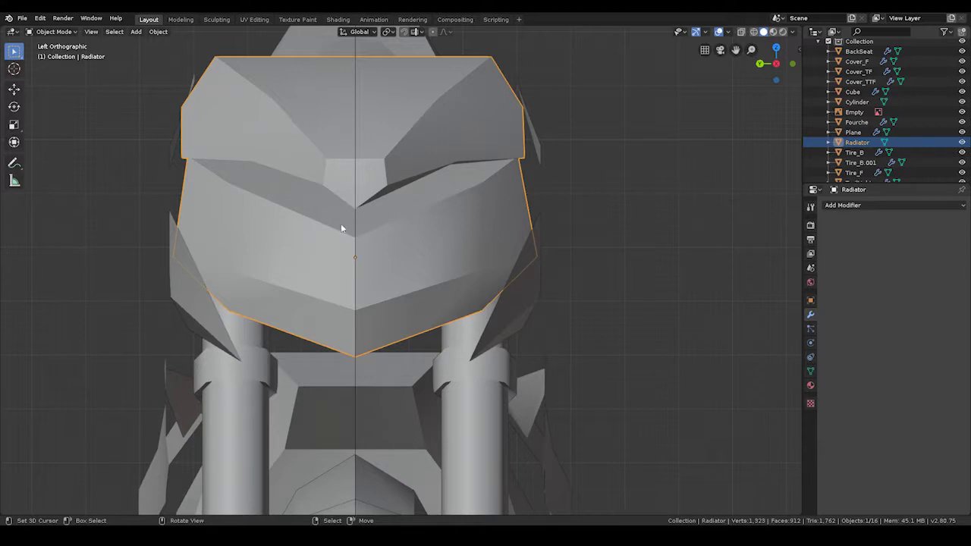
key("ctrl+Tab")
Lower the Radiator's two bottom edges along Z.
left_click(354, 163)
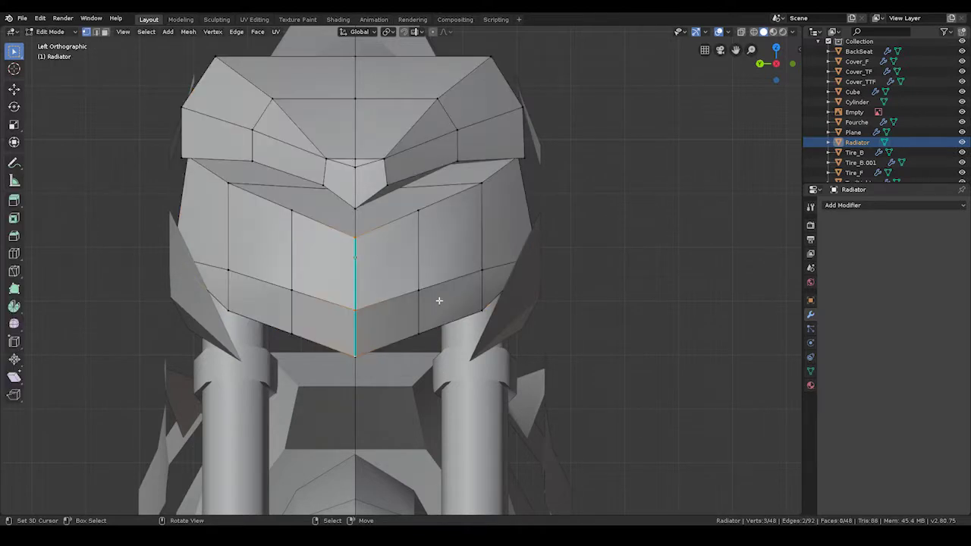
left_click(481, 309, "shift")
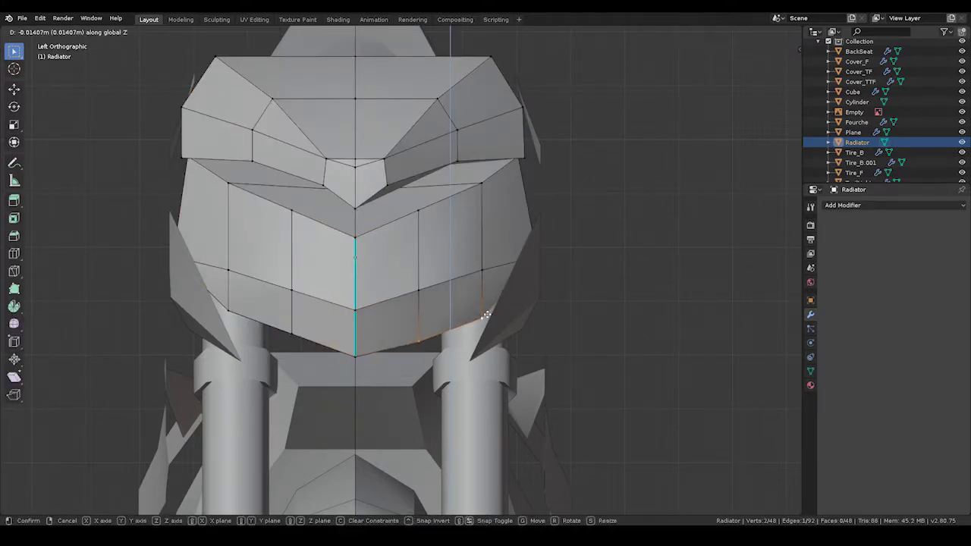
left_click(258, 321, "shift")
key("g")
key("z")
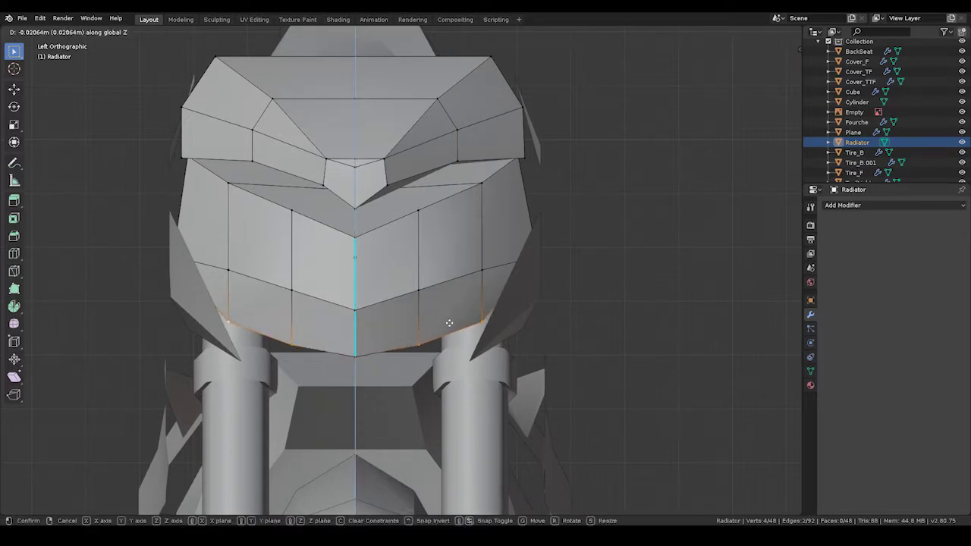
left_click(449, 323)
Adjust one bottom vertex's height along Z, then deselect and re-enter Edit Mode.
left_click(292, 343)
key("g")
key("z")
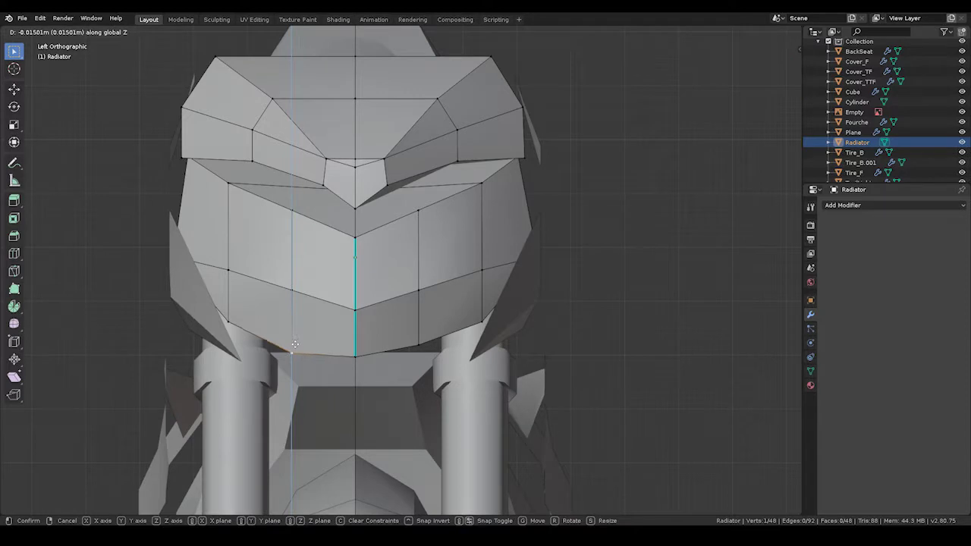
left_click(316, 323)
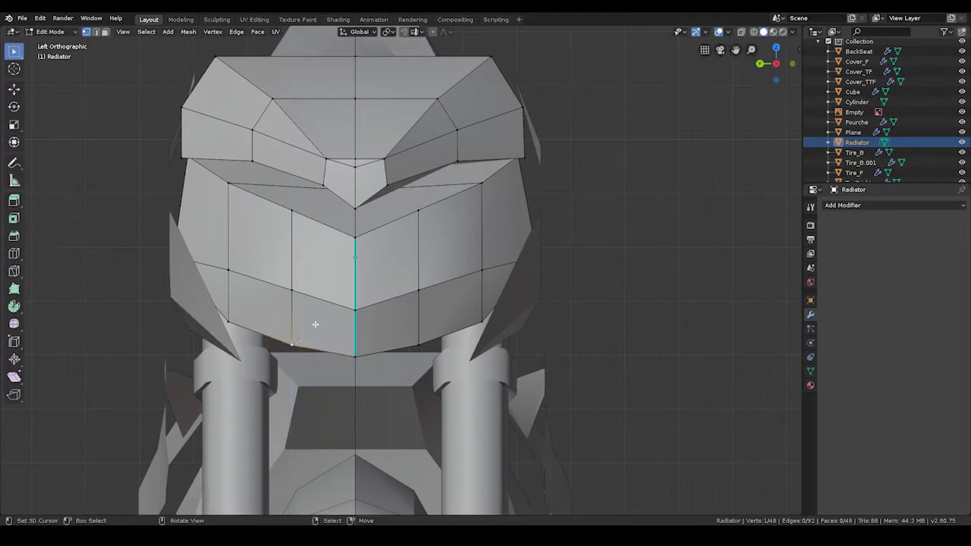
key("alt+a")
key("ctrl+Tab")
left_click(431, 168)
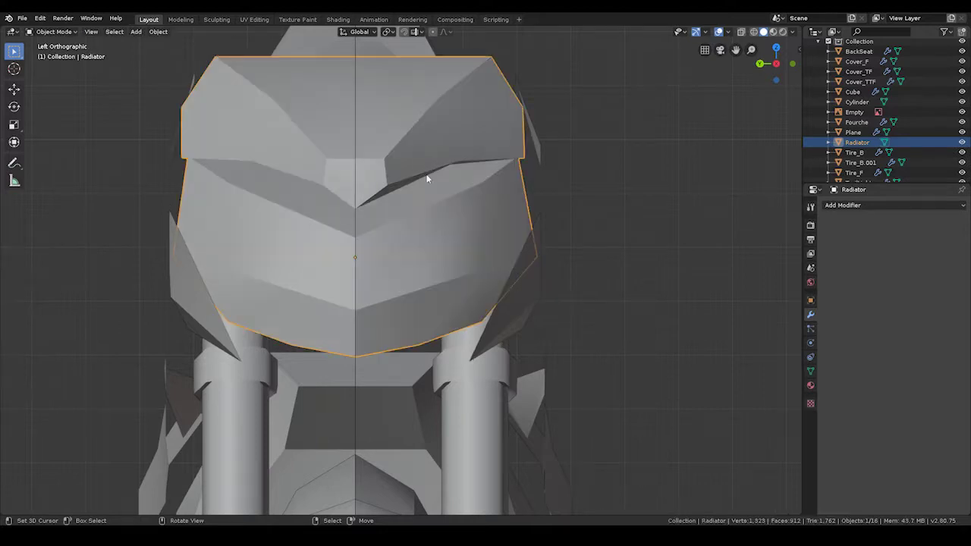
key("ctrl+Tab")
left_click(423, 172)
Lower the front's middle-row vertices along Z.
left_click(291, 210)
left_click(372, 234)
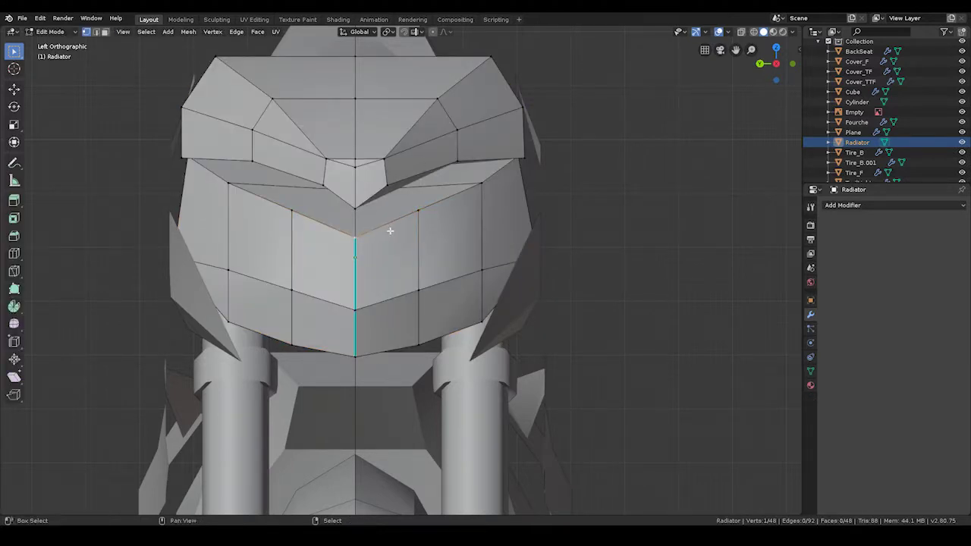
left_click(291, 210, "shift")
left_click(228, 183, "shift")
left_click(418, 210, "shift")
left_click(481, 183, "shift")
key("g")
key("z")
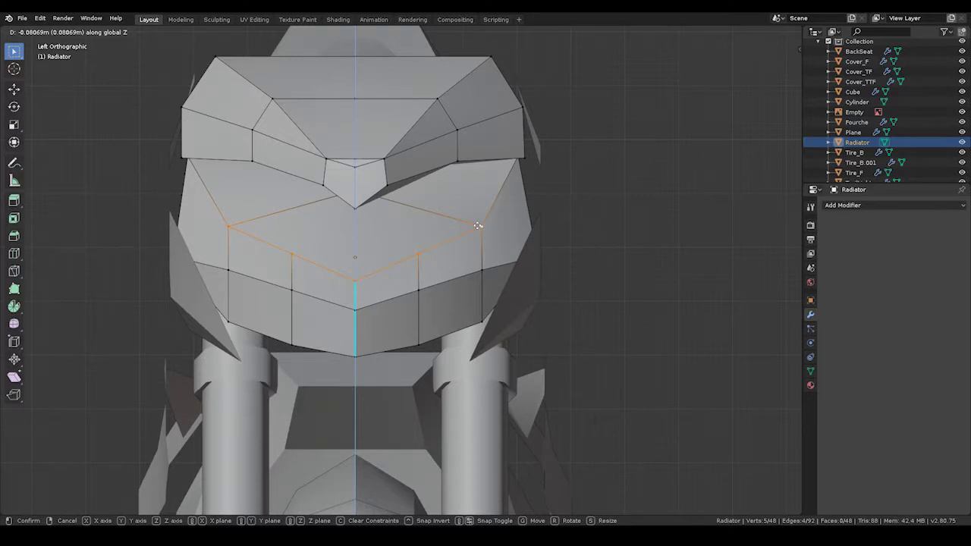
left_click(478, 225)
Raise the two outer middle-row vertices along Z to form the V shape.
left_click(478, 225)
left_click(228, 226, "shift")
key("g")
key("z")
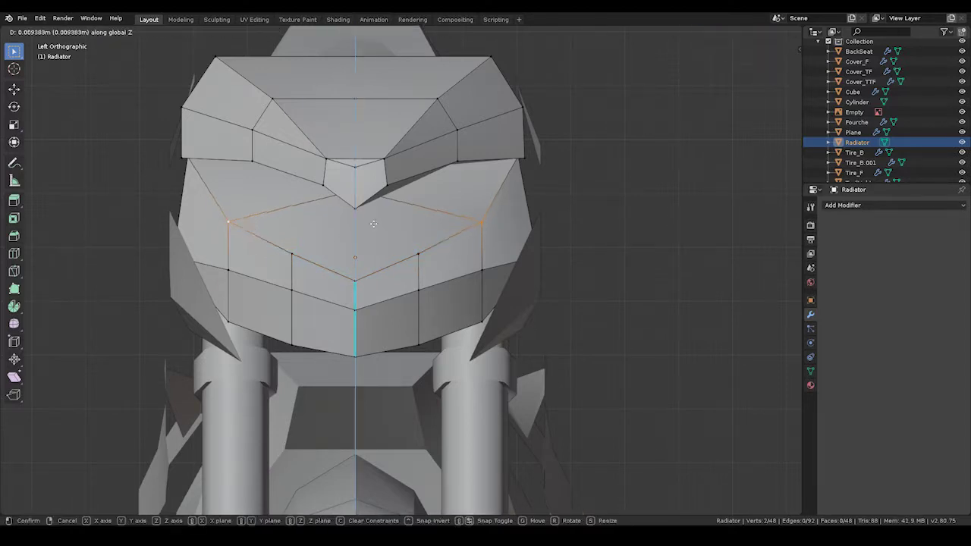
left_click(372, 197)
mouse_move(373, 197)
middle_mouse_down()
mouse_move(429, 245)
mouse_move(370, 234)
middle_mouse_up()
Hide the fairing's upper piece and frame the fairing in top view.
left_click(432, 177)
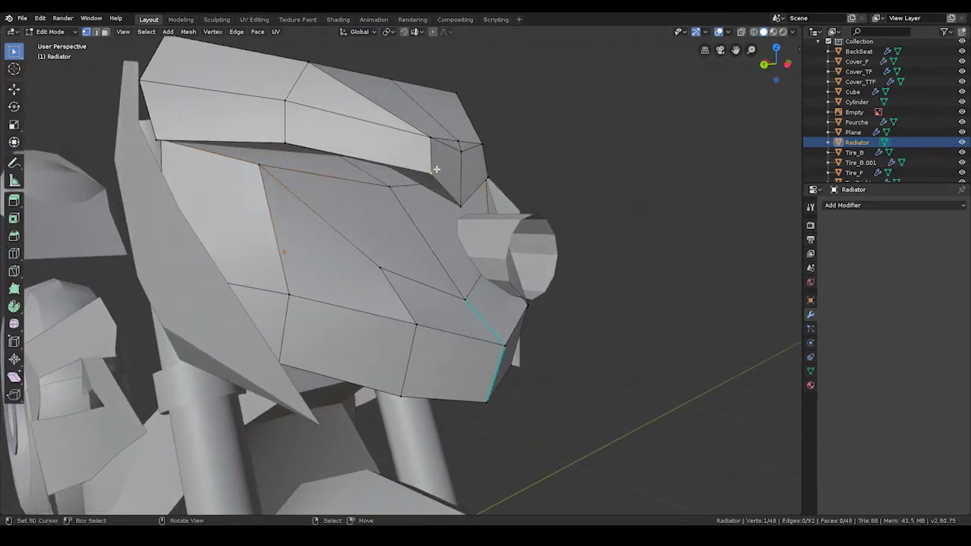
key("l")
key("h")
mouse_move(433, 174)
middle_mouse_down()
mouse_move(386, 261)
mouse_move(503, 263)
middle_mouse_up()
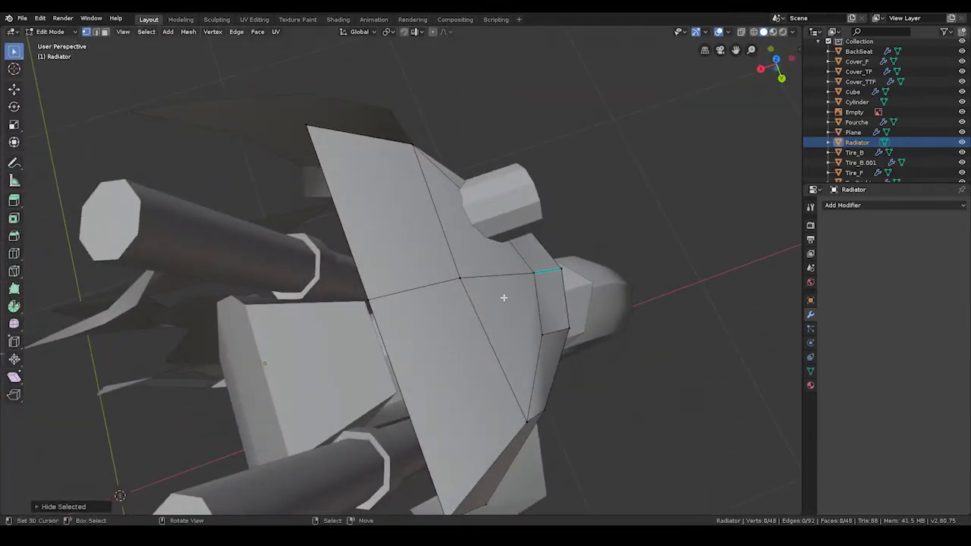
key("KP_7")
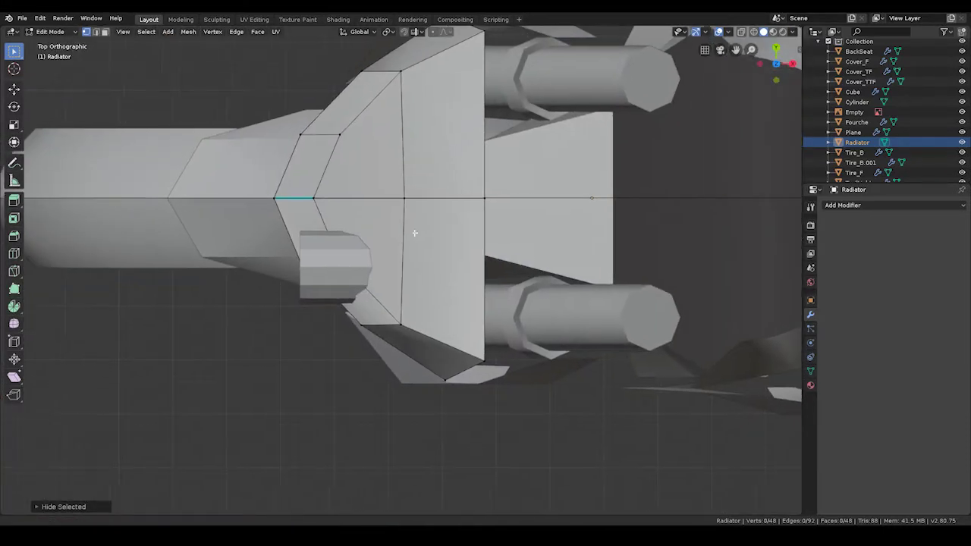
middle_click_drag(436, 272, 438, 244, "shift")
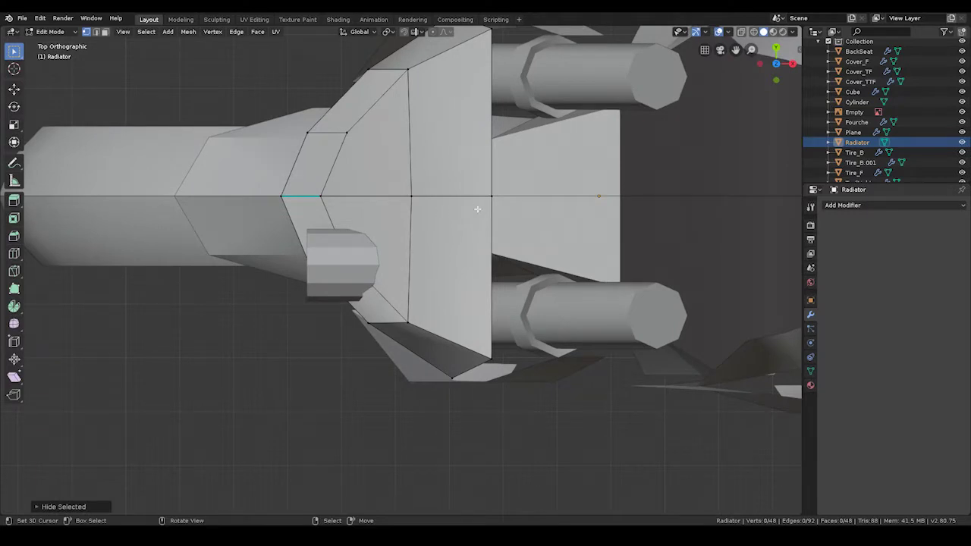
Add three edge loops across the fairing front: upper, lower and one vertical.
key("shift+a")
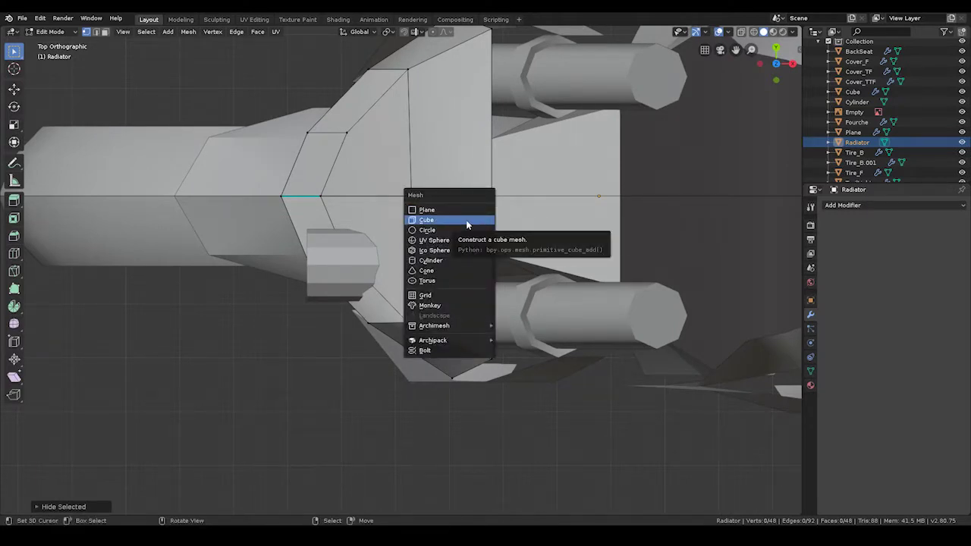
key("ctrl+z")
key("ctrl+z")
key("k")
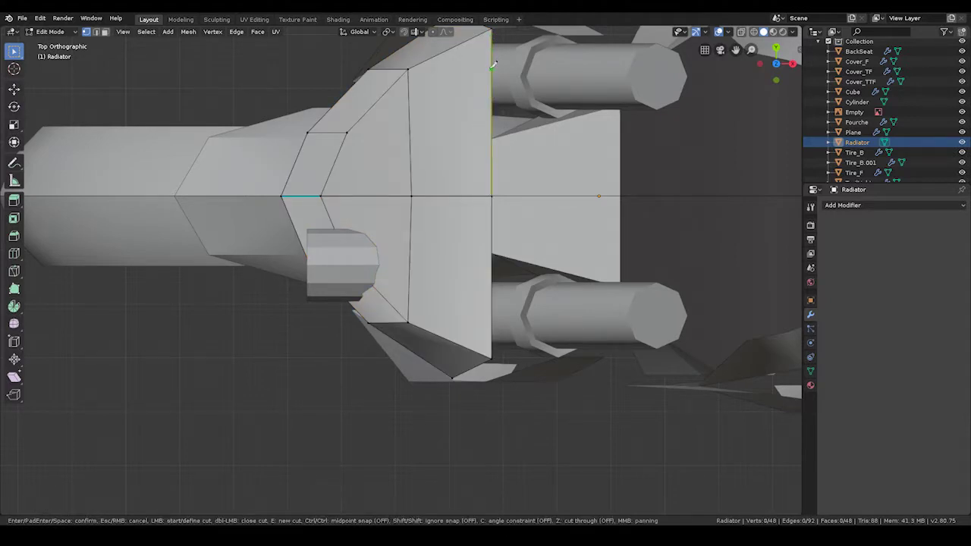
key("Escape")
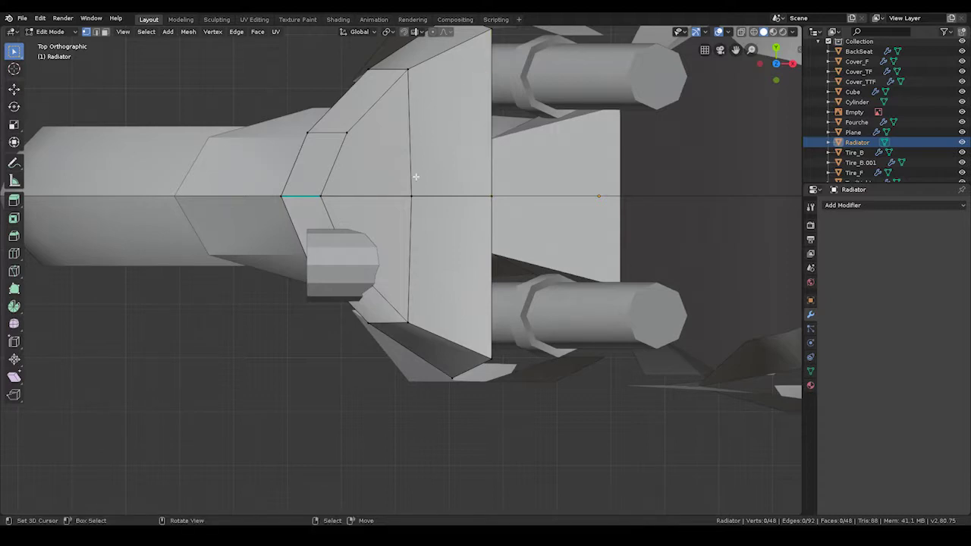
key("ctrl+r")
left_click(411, 134)
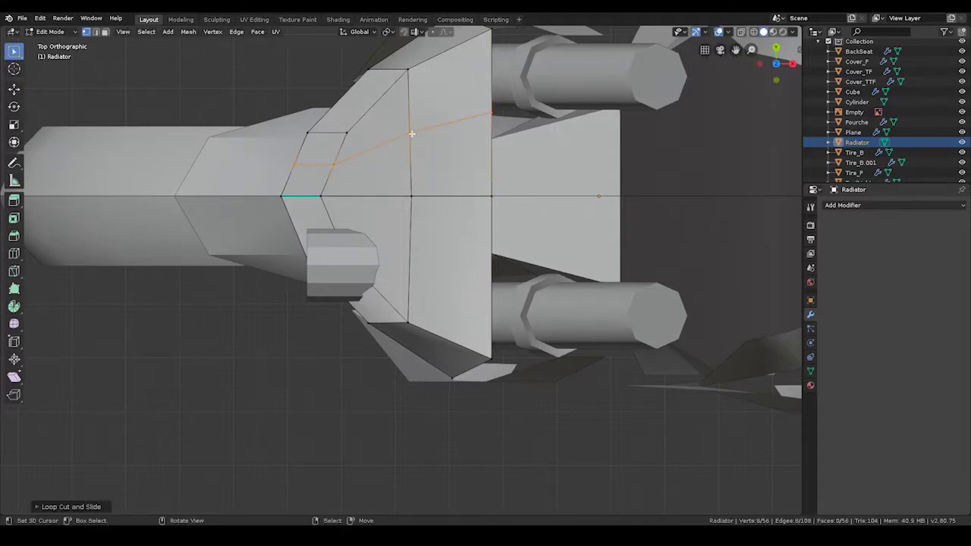
key("ctrl+r")
left_click(422, 256)
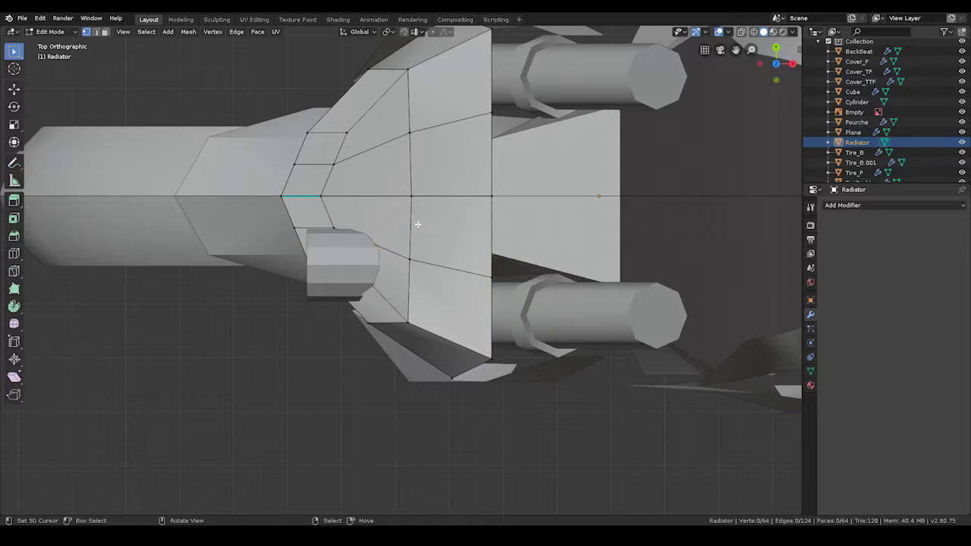
key("ctrl+r")
left_click(360, 118)
Circle-select the four middle faces and delete them to open a hole.
key("alt+a")
key("c")
left_click(423, 198)
key("Escape")
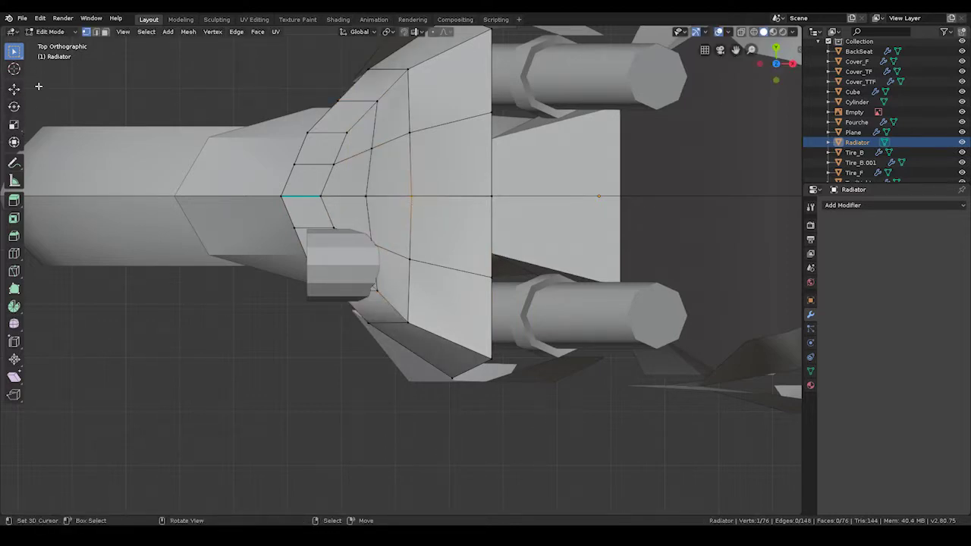
key("t")
key("3")
key("c")
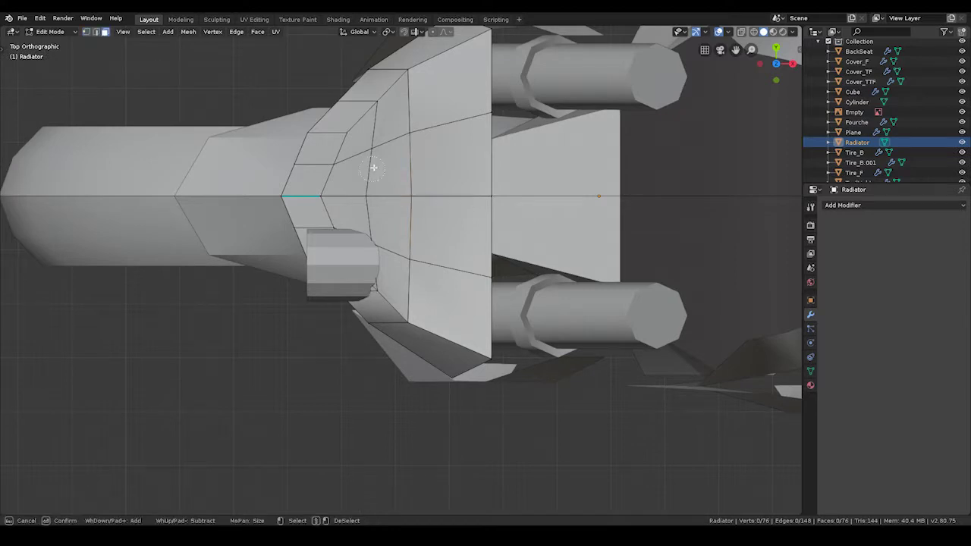
left_click_drag(372, 163, 429, 224)
key("Escape")
key("x")
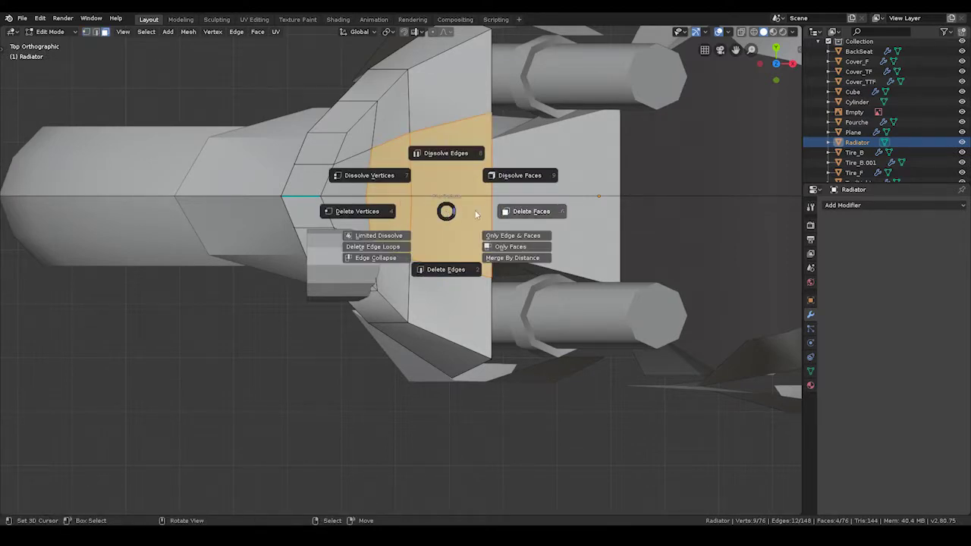
left_click(499, 207)
middle_click_drag(500, 207, 461, 212)
Delete the faces next to the opening plus two more faces below it.
key("c")
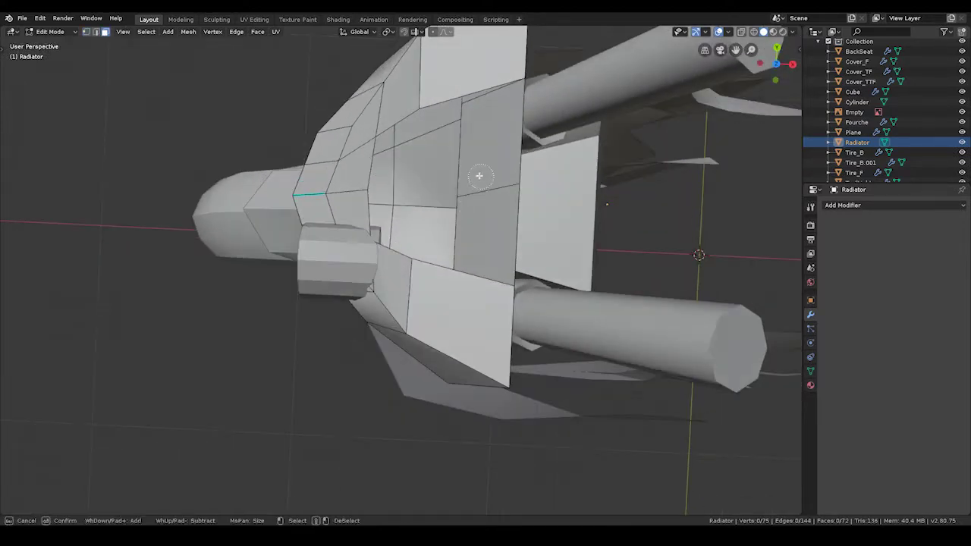
left_click_drag(477, 173, 463, 227)
key("Escape")
key("x")
left_click(535, 219)
mouse_move(534, 218)
middle_mouse_down()
mouse_move(428, 183)
mouse_move(345, 262)
mouse_move(286, 191)
middle_mouse_up()
left_click(345, 262)
left_click(299, 273, "shift")
key("x")
left_click(383, 266)
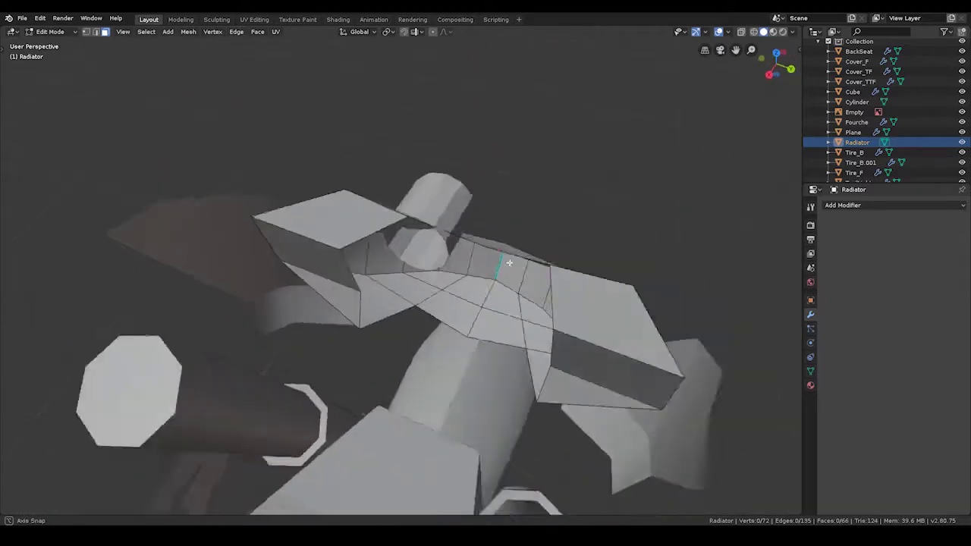
In edge mode, connect the gap's edge vertices with a new edge.
left_click(96, 31)
left_click(382, 309)
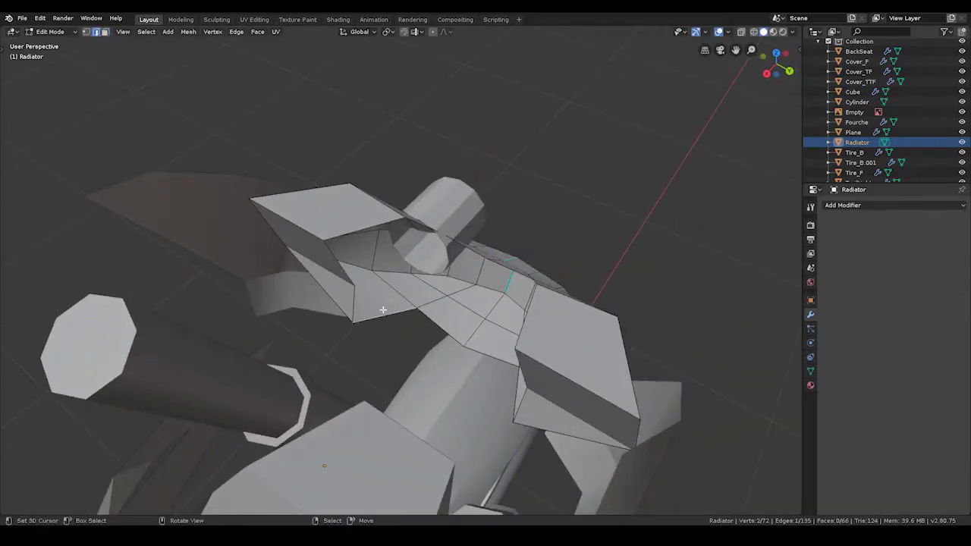
key("f")
mouse_move(378, 287)
middle_mouse_down()
mouse_move(403, 323)
mouse_move(433, 291)
mouse_move(485, 333)
mouse_move(433, 292)
mouse_move(258, 268)
mouse_move(364, 281)
middle_mouse_up()
key("ctrl+z")
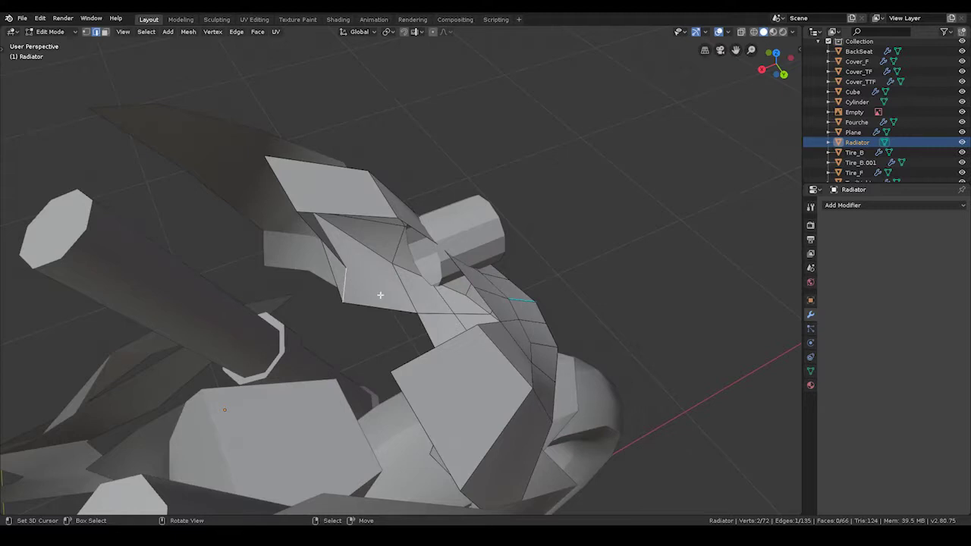
left_click(377, 288, "shift")
left_click(351, 284)
left_click(341, 285, "shift")
key("j")
Dissolve an unwanted edge and join vertices across the gap with new edges.
mouse_move(360, 287)
middle_mouse_down()
mouse_move(432, 273)
mouse_move(372, 271)
mouse_move(383, 279)
middle_mouse_up()
key("ctrl+x")
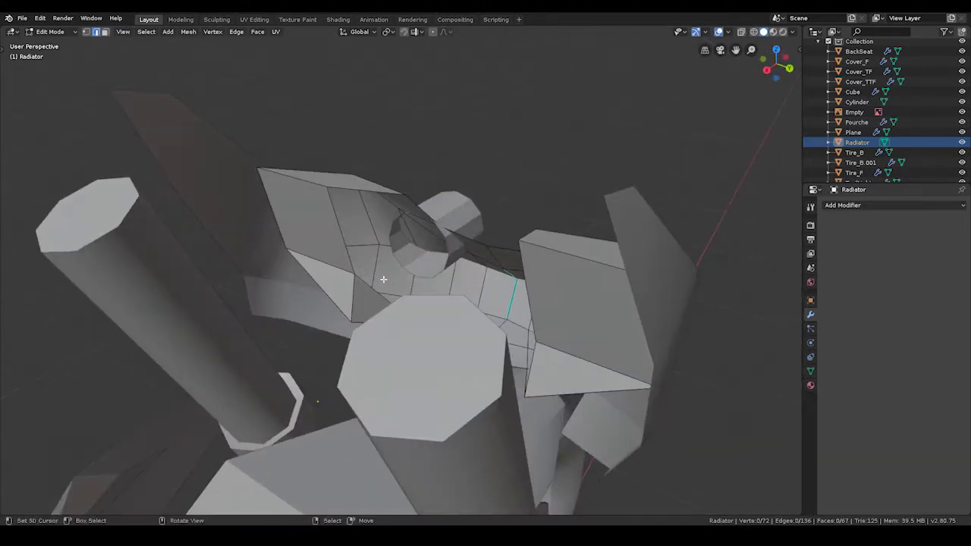
middle_click_drag(385, 234, 329, 254)
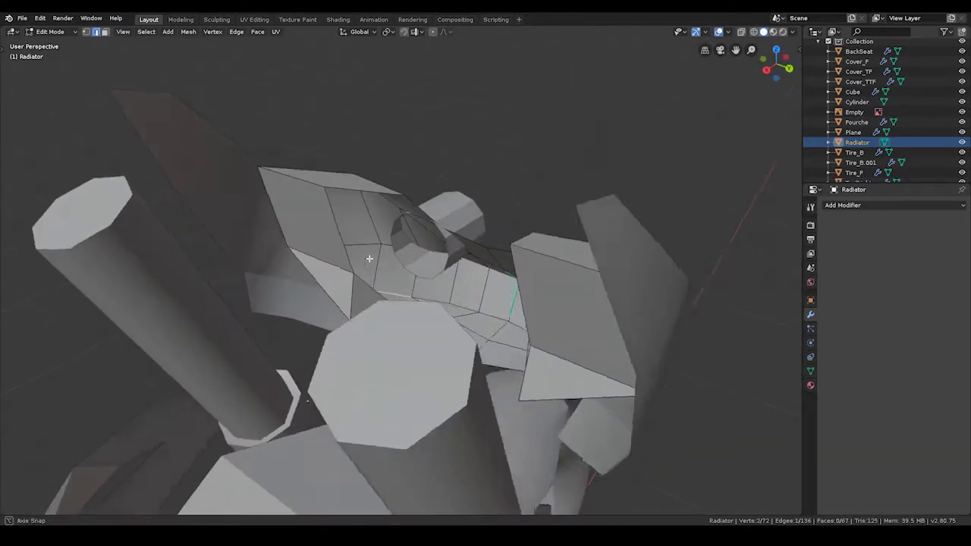
left_click(323, 223)
left_click(342, 200, "shift")
key("j")
key("alt+a")
Dissolve another extra edge and connect new edges around the opening and lower rim.
mouse_move(371, 264)
middle_mouse_down()
mouse_move(394, 228)
mouse_move(403, 275)
mouse_move(390, 275)
mouse_move(510, 283)
mouse_move(571, 252)
mouse_move(524, 213)
mouse_move(515, 269)
middle_mouse_up()
left_click(387, 227)
key("ctrl+x")
left_click(412, 219, "shift")
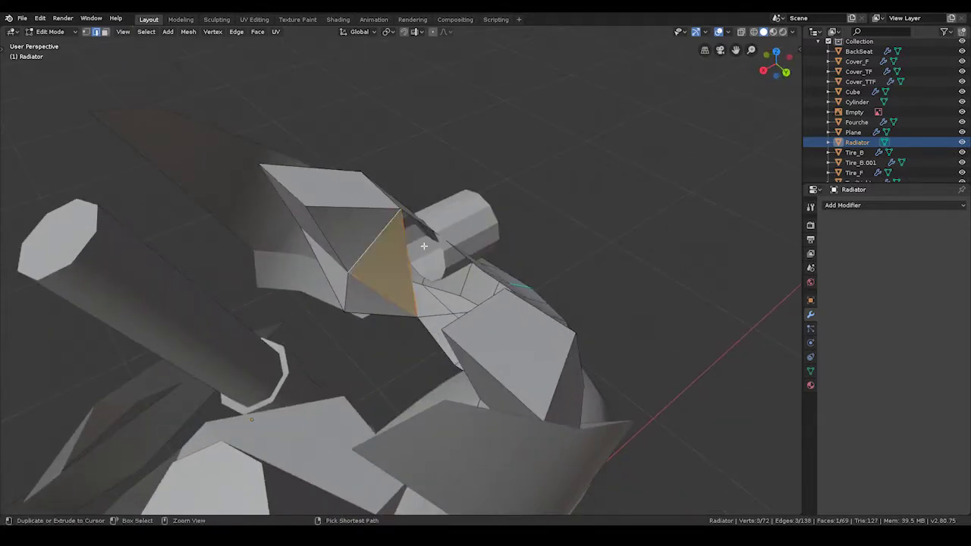
key("j")
key("alt+a")
left_click(571, 253)
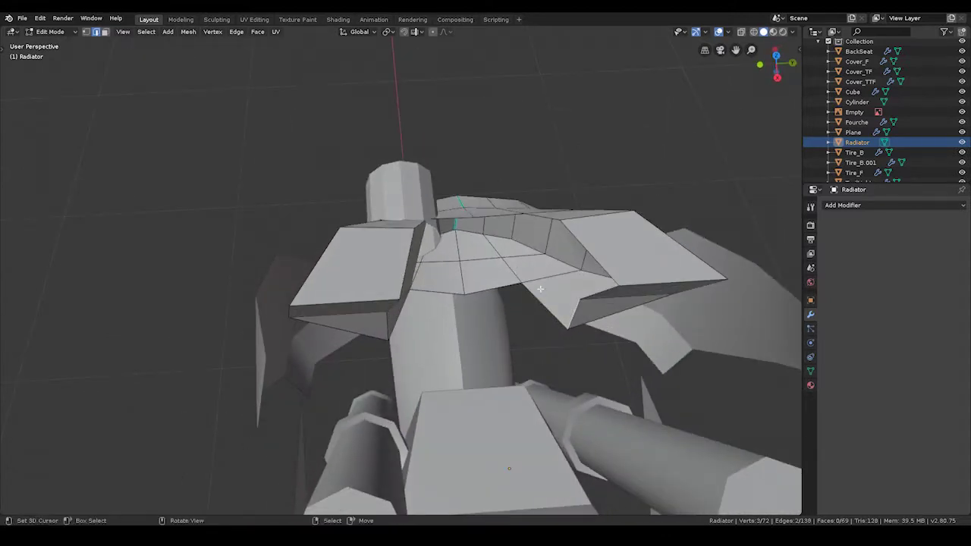
key("j")
Fill the remaining holes across the fairing's top with new faces to close it.
middle_click_drag(585, 299, 596, 278)
middle_click_drag(568, 223, 602, 226)
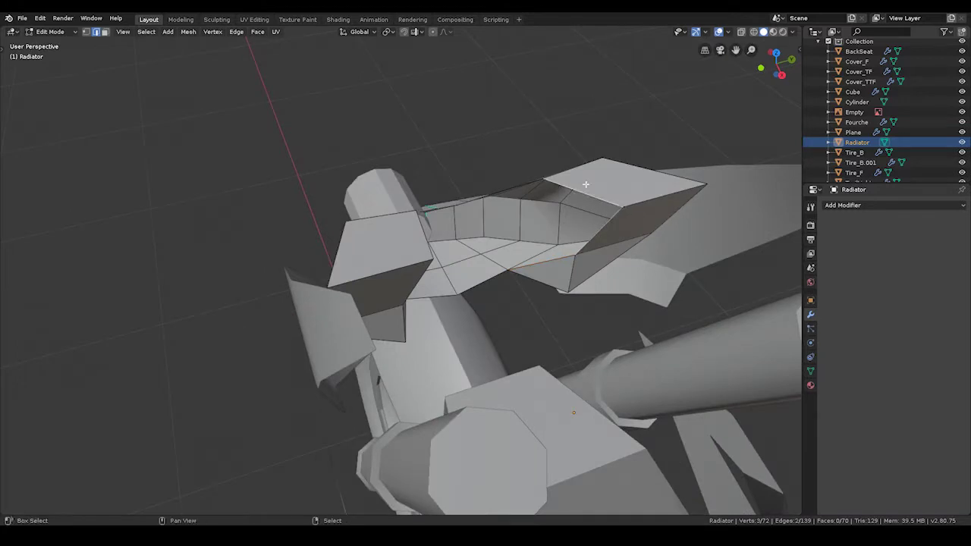
key("f")
left_click(522, 198, "shift")
mouse_move(521, 199)
middle_mouse_down()
mouse_move(550, 171)
mouse_move(463, 210)
middle_mouse_up()
key("f")
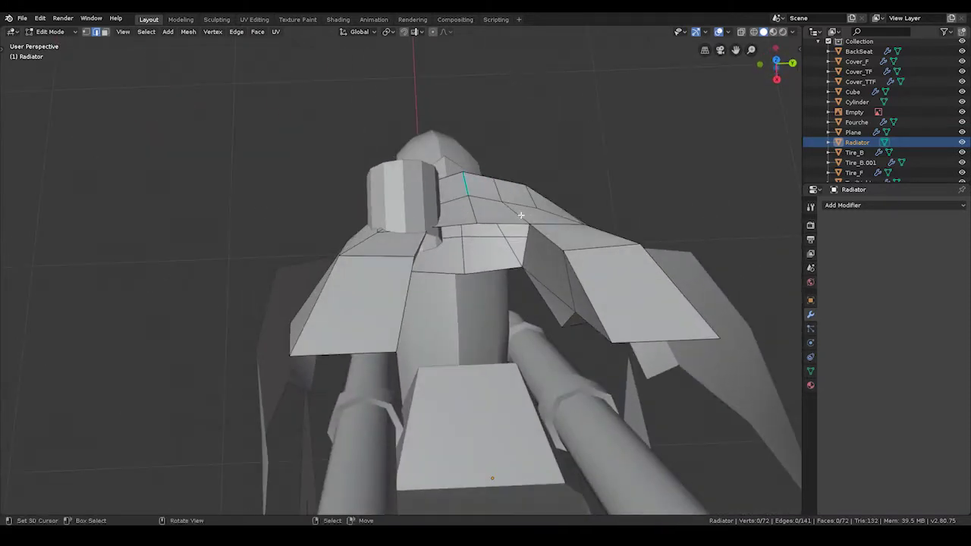
left_click(508, 225)
left_click_drag(519, 221, 508, 221)
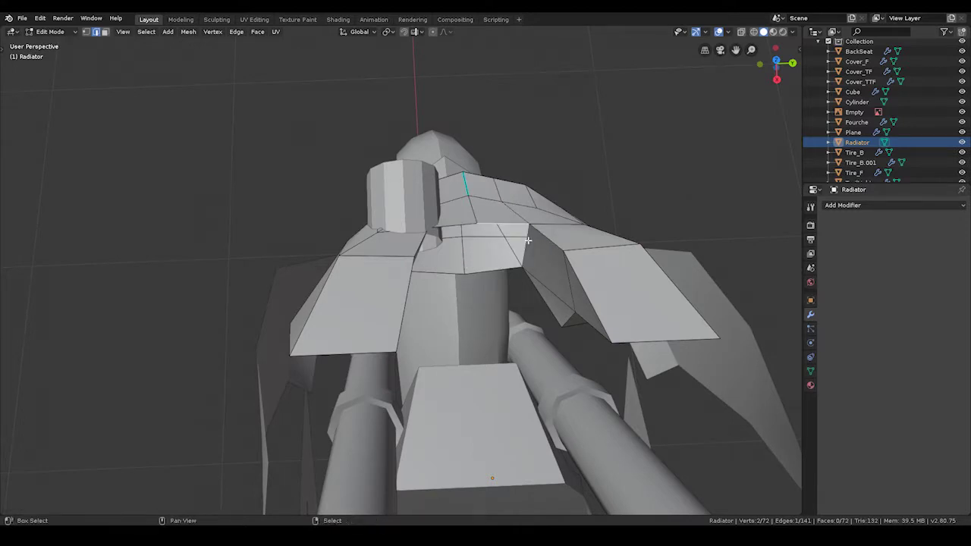
key("f")
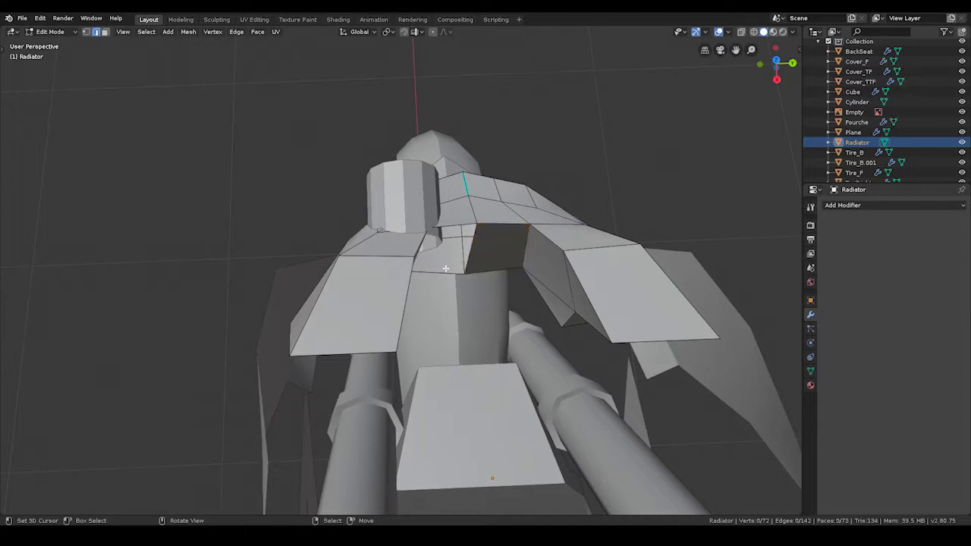
middle_click_drag(473, 239, 423, 258)
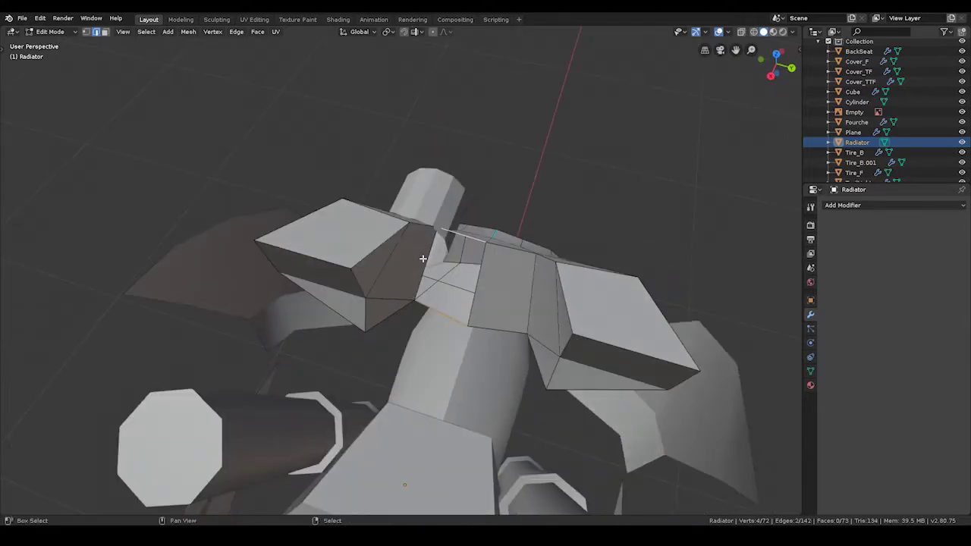
key("f")
mouse_move(486, 280)
middle_mouse_down()
mouse_move(509, 253)
mouse_move(607, 217)
mouse_move(516, 230)
mouse_move(500, 222)
mouse_move(336, 253)
mouse_move(379, 266)
mouse_move(329, 275)
mouse_move(361, 251)
mouse_move(314, 249)
middle_mouse_up()
mouse_move(257, 207)
middle_mouse_down()
mouse_move(231, 197)
mouse_move(248, 203)
middle_mouse_up()
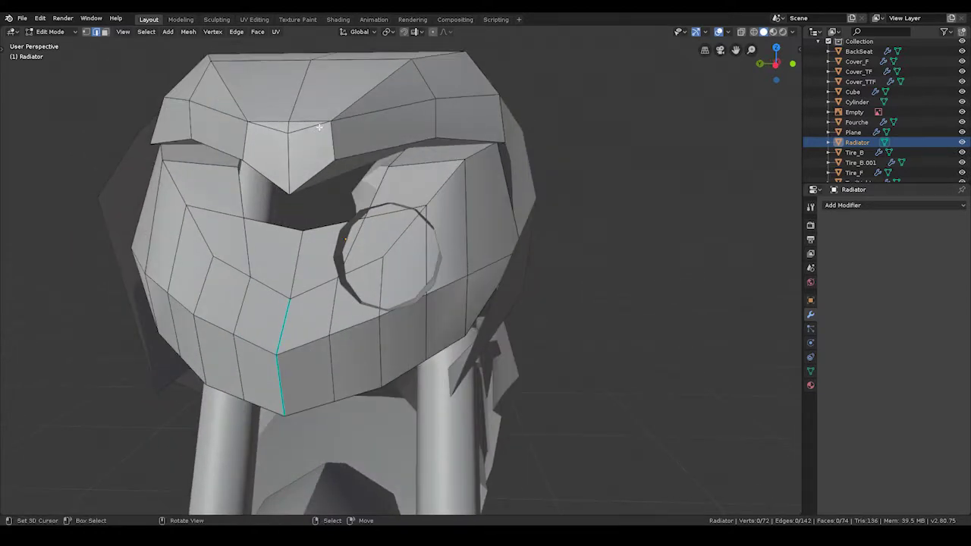
View the fairing from the left side and hide the selected part of the mesh.
key("ctrl+KP_3")
scroll(221, 154, "down", 3)
mouse_move(222, 154)
middle_mouse_down()
mouse_move(448, 294)
mouse_move(395, 235)
mouse_move(317, 270)
middle_mouse_up()
key("h")
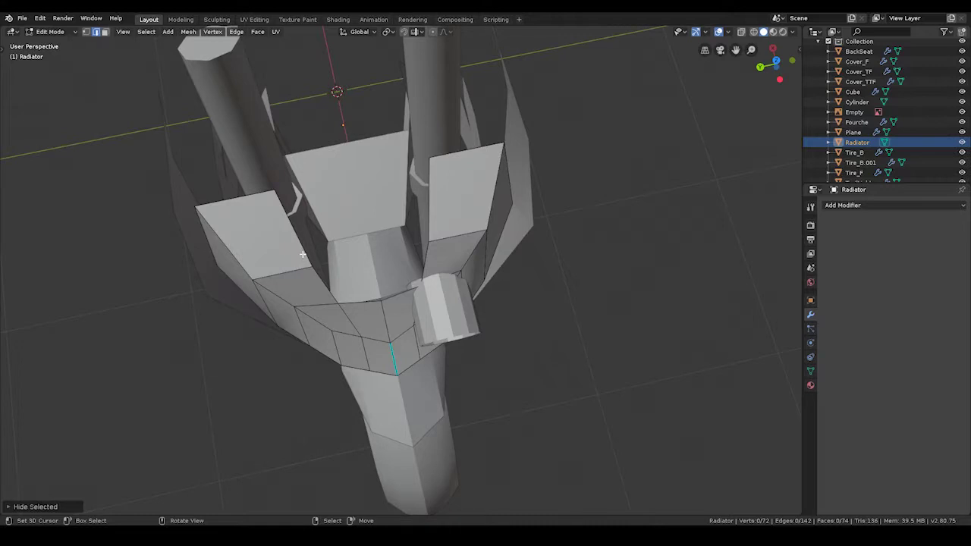
Widen the fairing's front edge by scaling its two vertices along Y.
mouse_move(309, 231)
middle_mouse_down()
mouse_move(322, 216)
mouse_move(229, 205)
mouse_move(151, 226)
middle_mouse_up()
left_click(315, 227)
left_click(494, 325, "shift")
middle_click_drag(494, 324, 562, 294)
key("s")
key("y")
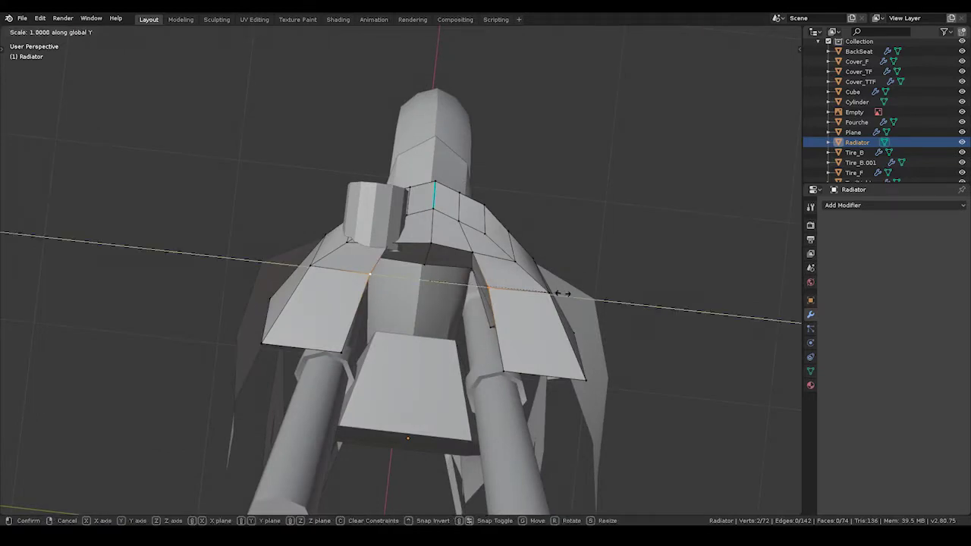
left_click(639, 301)
Raise the two side-panel tip vertices along Z.
mouse_move(639, 301)
middle_mouse_down()
mouse_move(460, 202)
mouse_move(358, 164)
middle_mouse_up()
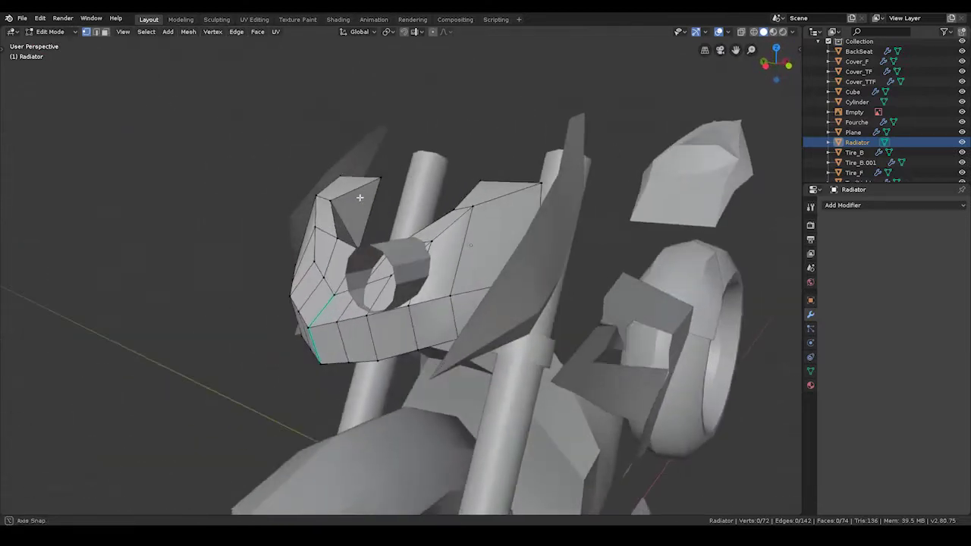
left_click(542, 185, "shift")
key("g")
key("z")
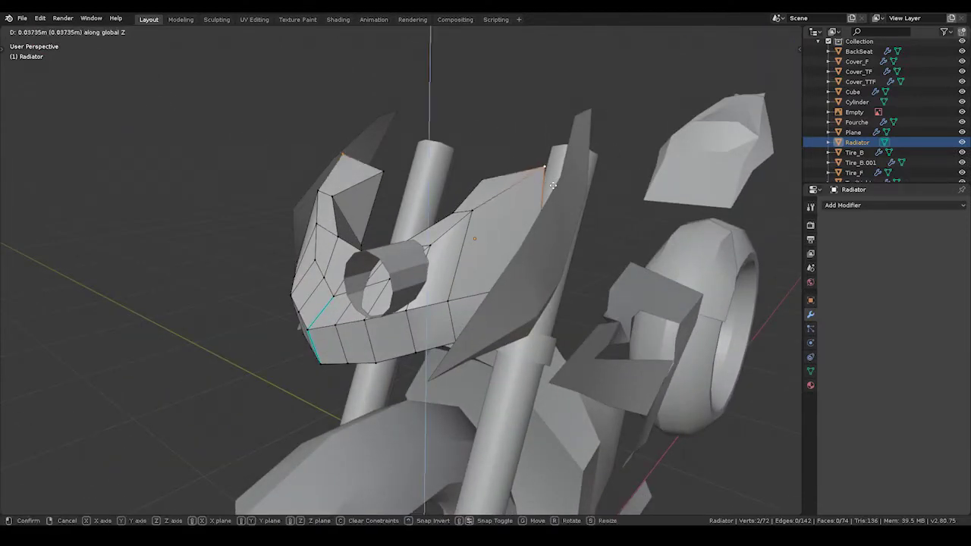
left_click(536, 175)
Shift two side-panel vertices sideways along X.
mouse_move(537, 175)
middle_mouse_down()
mouse_move(550, 205)
mouse_move(504, 220)
middle_mouse_up()
left_click(504, 221)
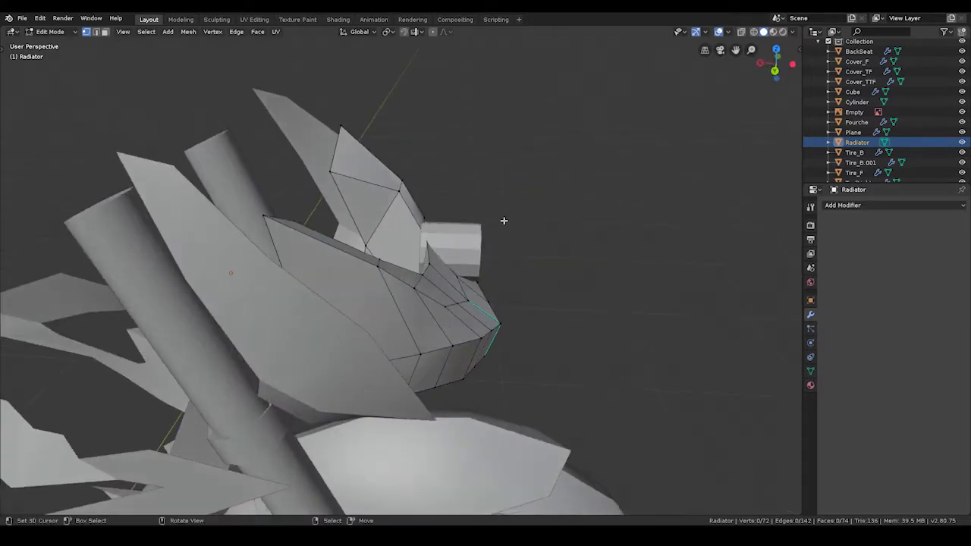
left_click(267, 212)
left_click(341, 125, "shift")
key("g")
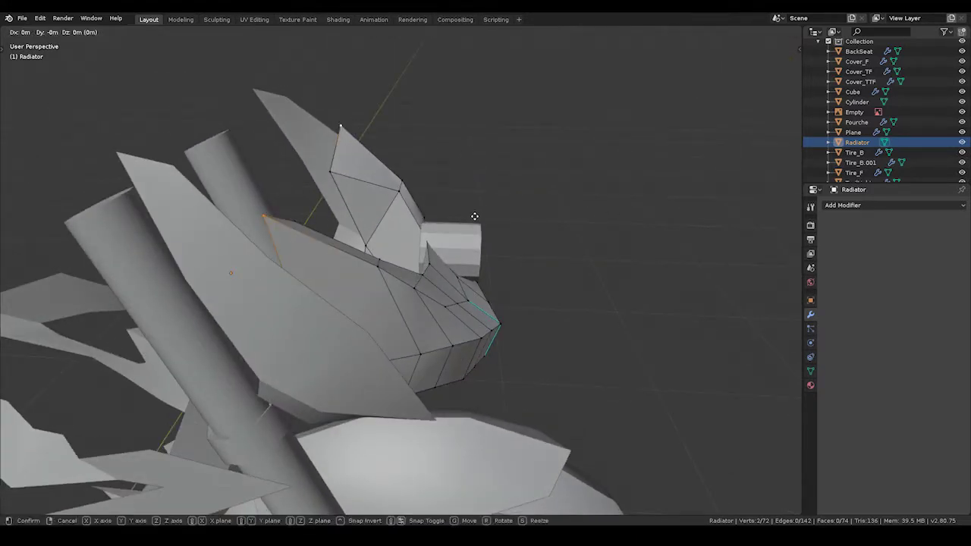
key("x")
left_click(439, 216)
Reselect the Radiator in Object Mode, re-enter Edit Mode and reveal the hidden piece.
middle_click_drag(438, 215, 325, 235)
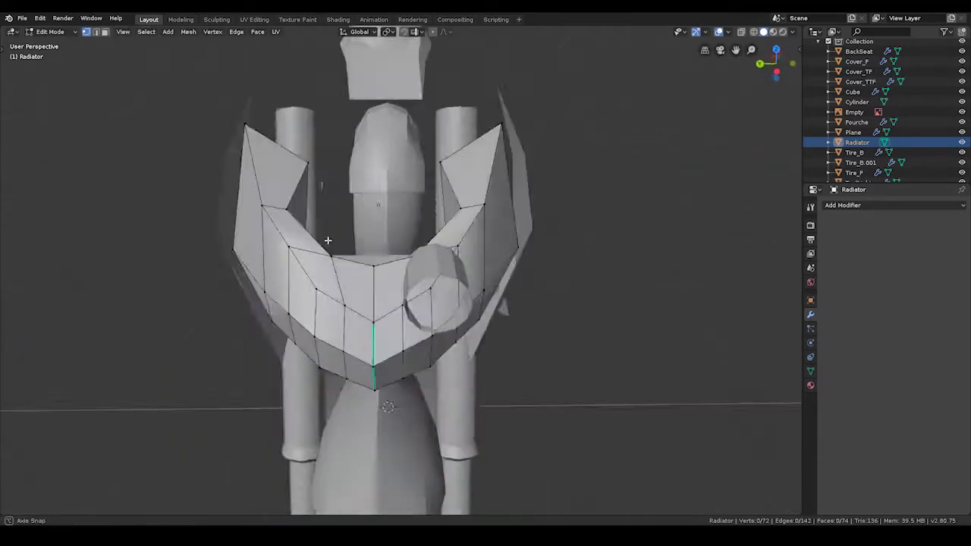
key("ctrl+Tab")
left_click(326, 157)
middle_click_drag(326, 157, 387, 156)
key("alt+a")
mouse_move(355, 195)
middle_mouse_down()
mouse_move(284, 198)
mouse_move(360, 202)
middle_mouse_up()
left_click(284, 203)
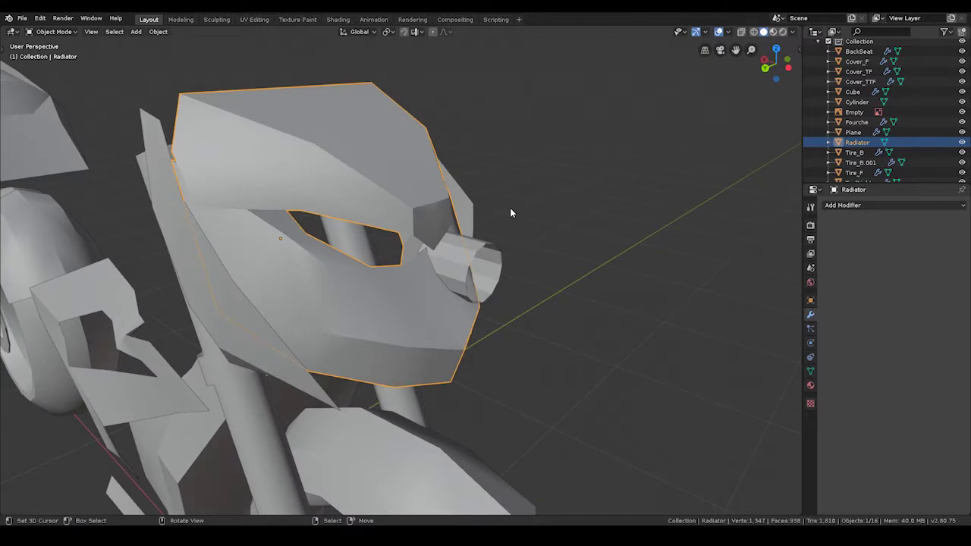
key("Tab")
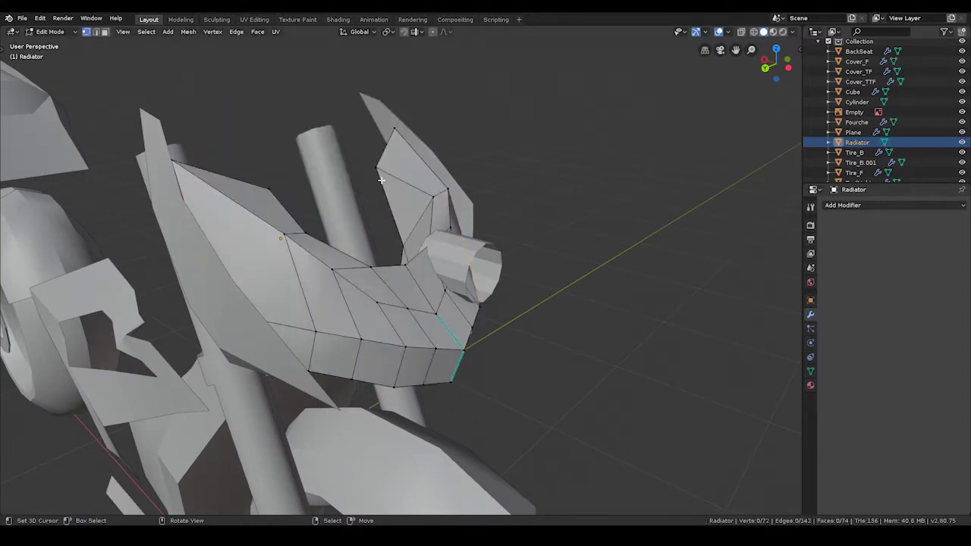
key("alt+h")
Select the revealed upper piece, scale it down and move it up and right in front view.
left_click(412, 207)
key("ctrl+l")
key("s")
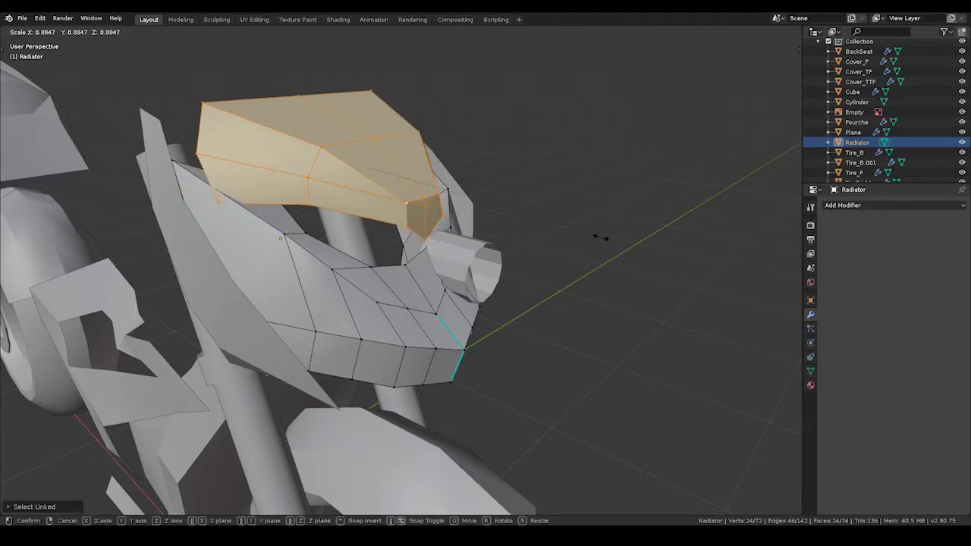
left_click(536, 223)
key("KP_1")
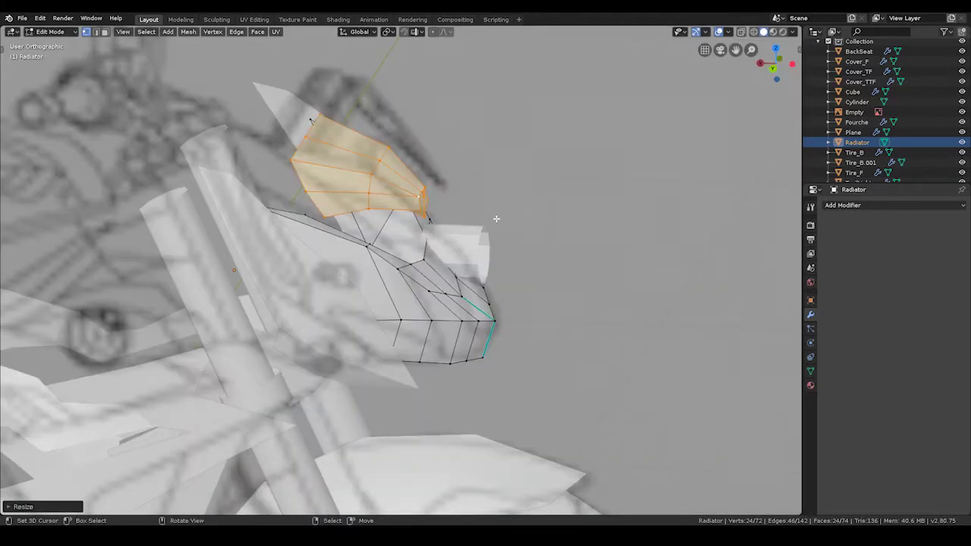
key("r")
left_click(531, 200)
key("s")
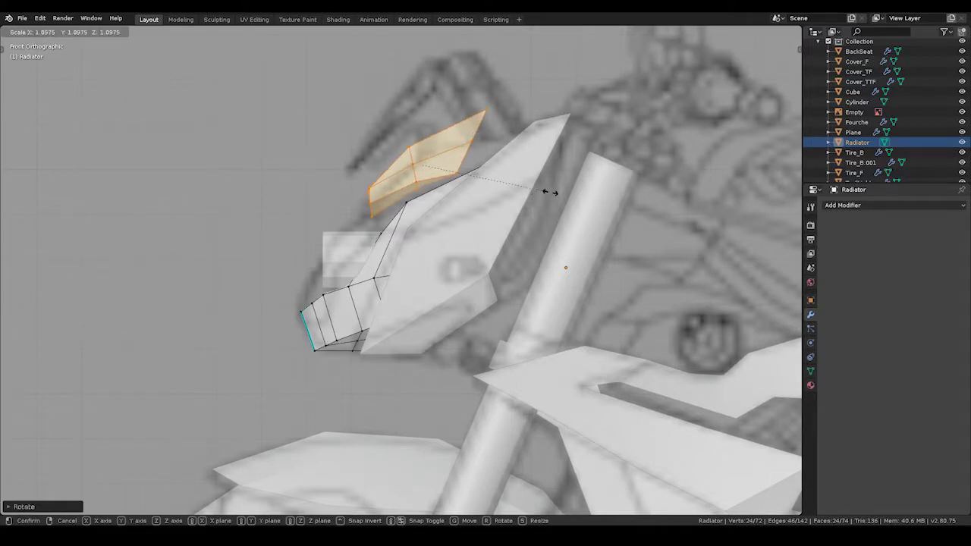
key("g")
left_click(580, 184)
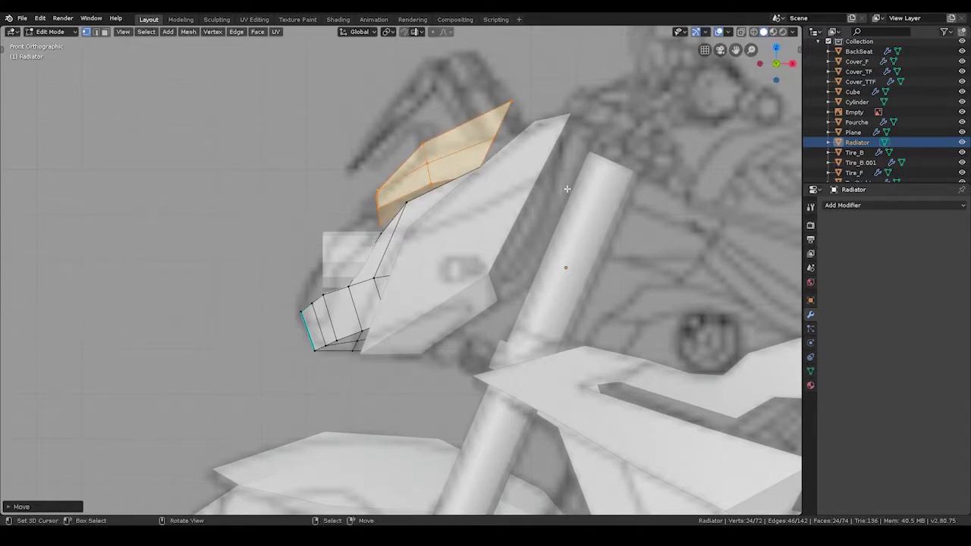
left_click(567, 189)
Tilt the upper piece around Y, reposition it over the headlight, then select its top tip vertex.
middle_click_drag(566, 189, 422, 214)
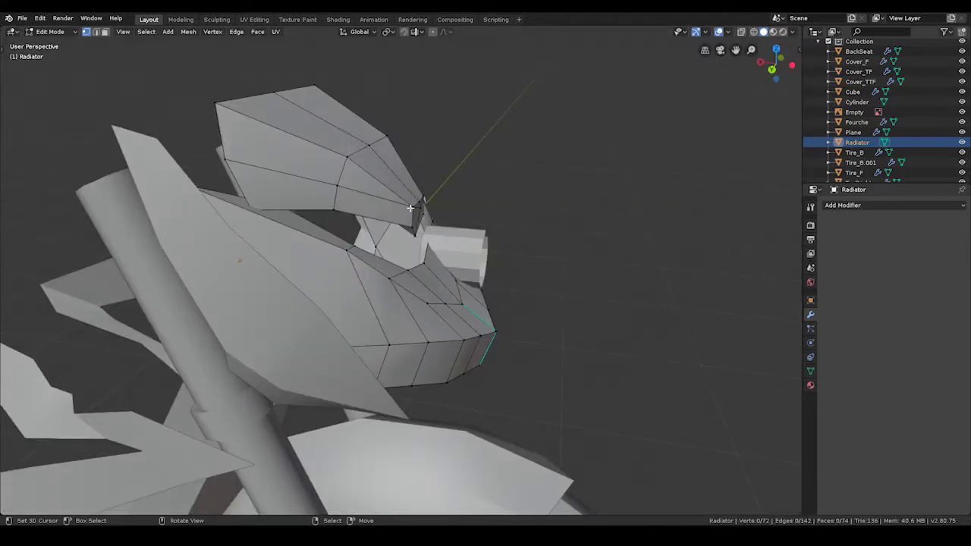
key("l")
key("r")
key("y")
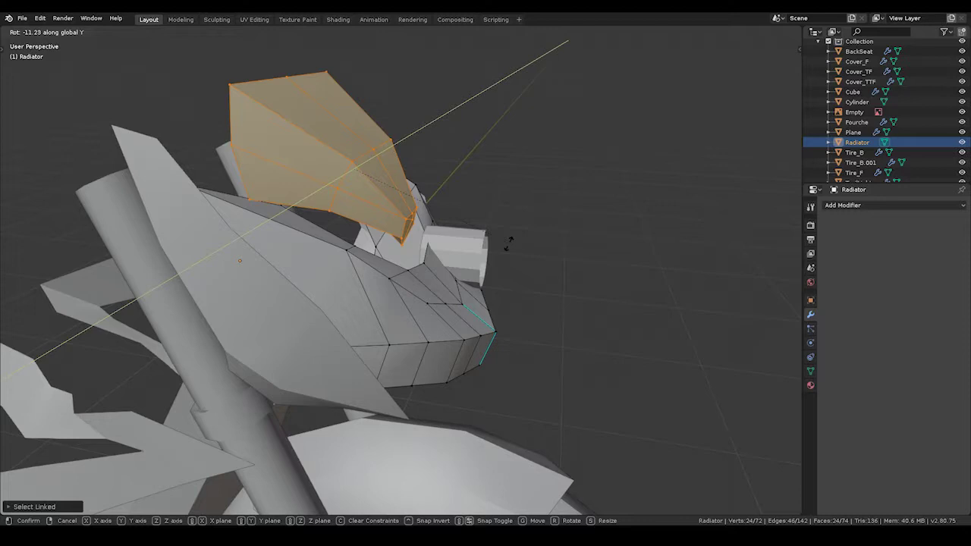
left_click(510, 242)
middle_click_drag(510, 242, 517, 190)
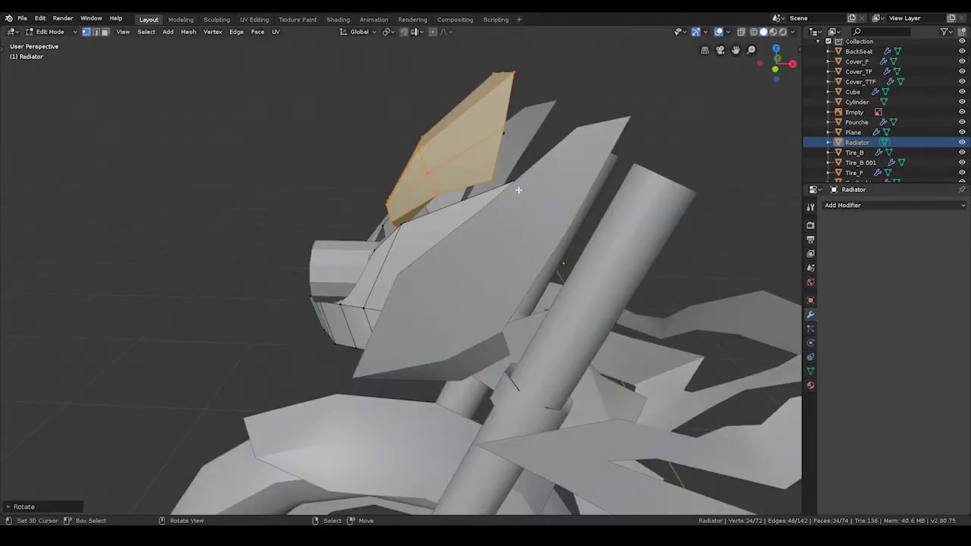
key("KP_1")
key("r")
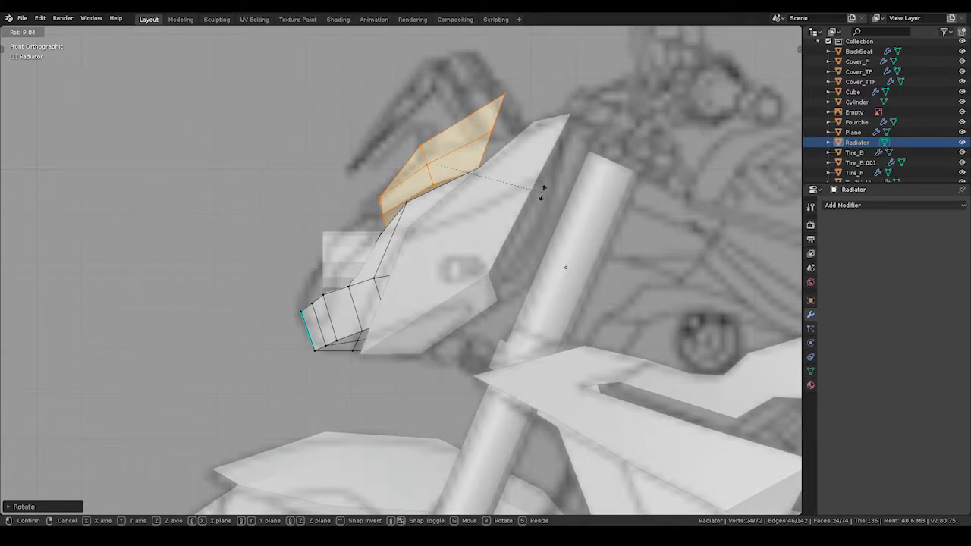
key("g")
left_click(531, 195)
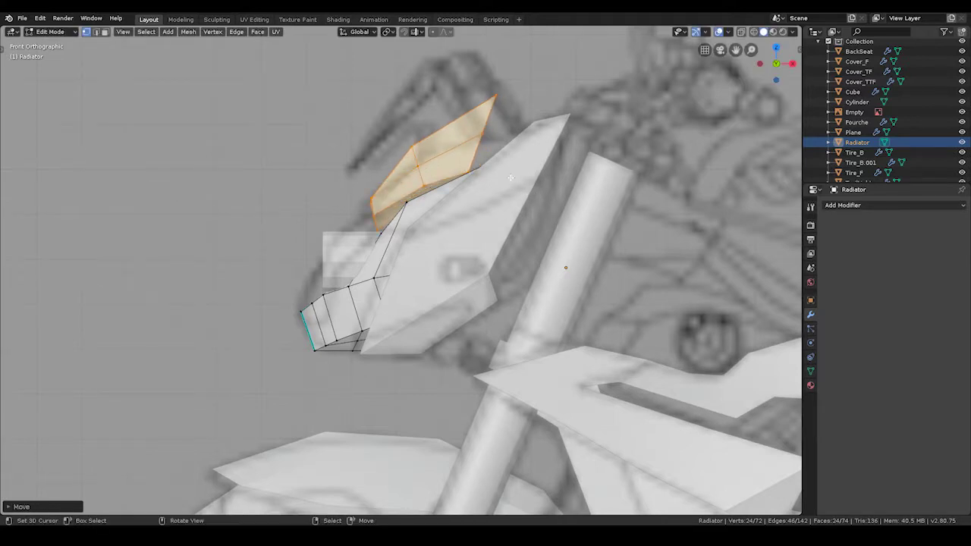
left_click(501, 92)
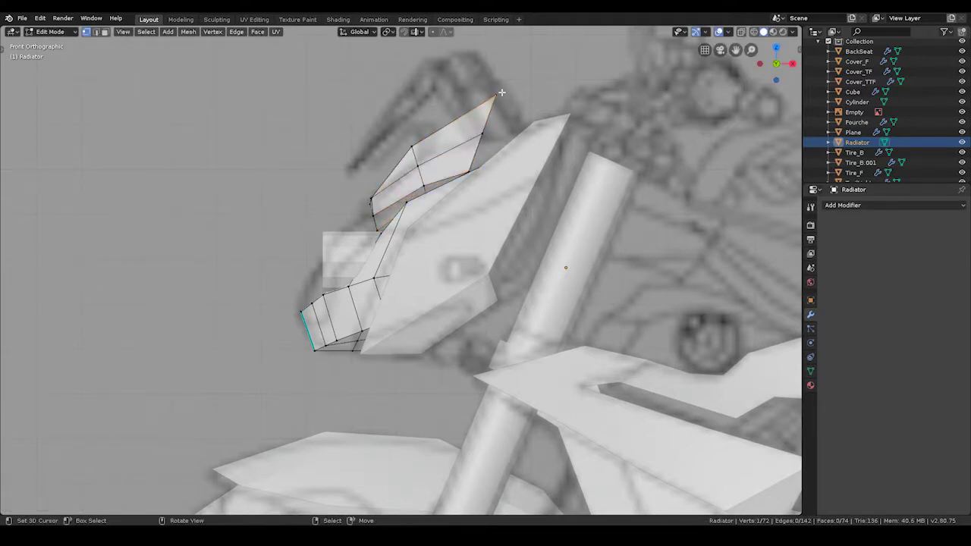
mouse_move(509, 94)
middle_mouse_down()
mouse_move(538, 142)
mouse_move(490, 162)
middle_mouse_up()
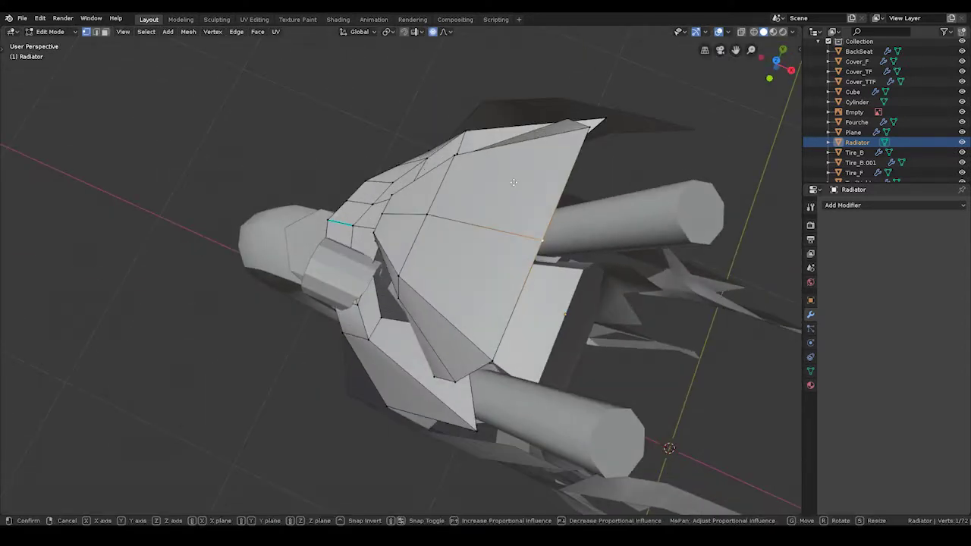
Shift the Radiator edge vertex along X with smooth proportional falloff.
key("g")
key("x")
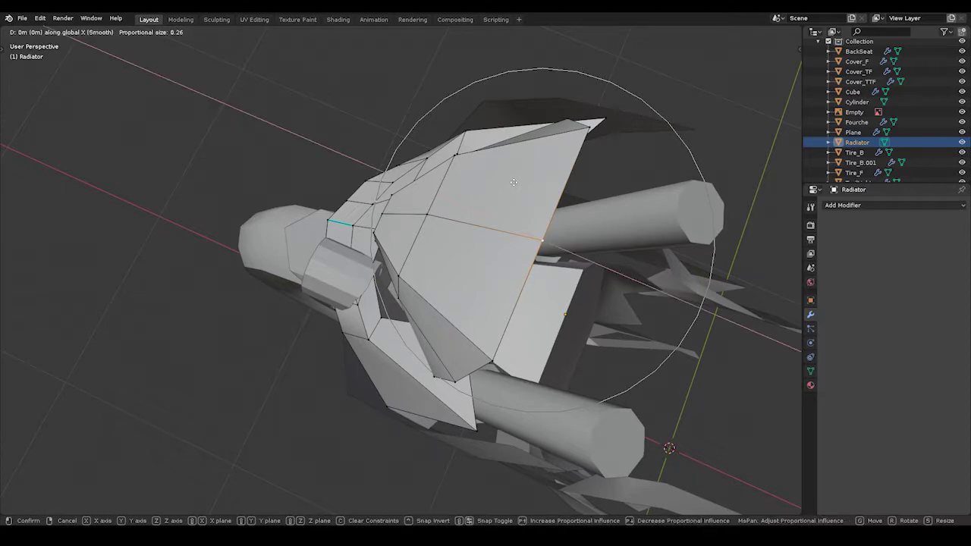
scroll(550, 199, "up", 3)
scroll(550, 198, "up", 8)
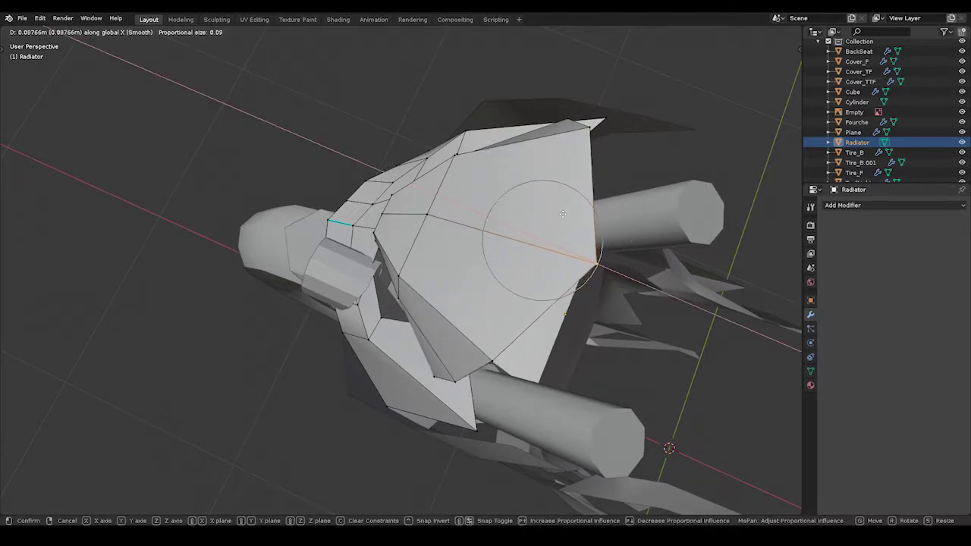
left_click(554, 213)
mouse_move(553, 213)
middle_mouse_down()
mouse_move(497, 169)
mouse_move(479, 189)
mouse_move(418, 190)
mouse_move(475, 182)
mouse_move(520, 191)
mouse_move(397, 205)
mouse_move(326, 190)
middle_mouse_up()
Pinch the top panel vertices together by scaling them along Y.
key("alt+a")
left_click(226, 188)
mouse_move(226, 187)
middle_mouse_down()
mouse_move(390, 157)
mouse_move(389, 178)
mouse_move(313, 192)
middle_mouse_up()
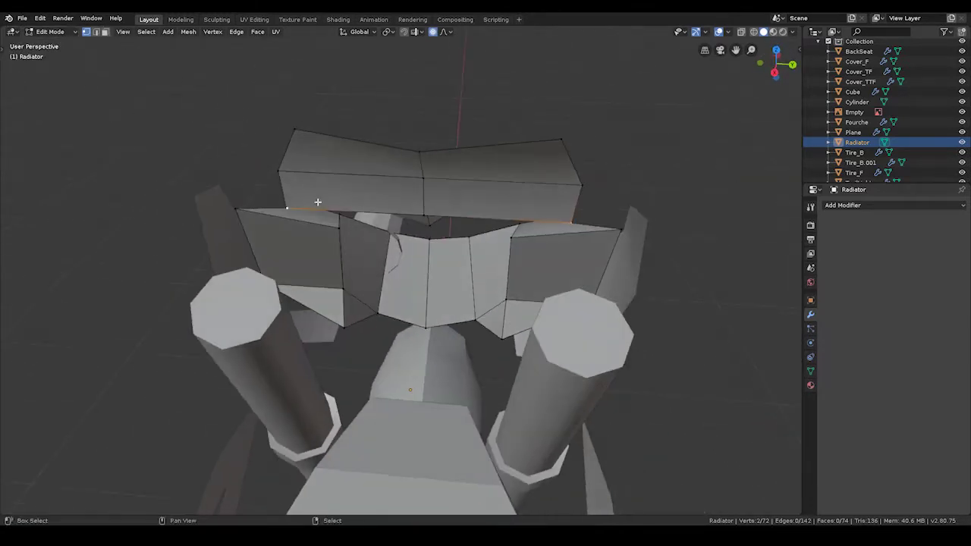
key("s")
key("y")
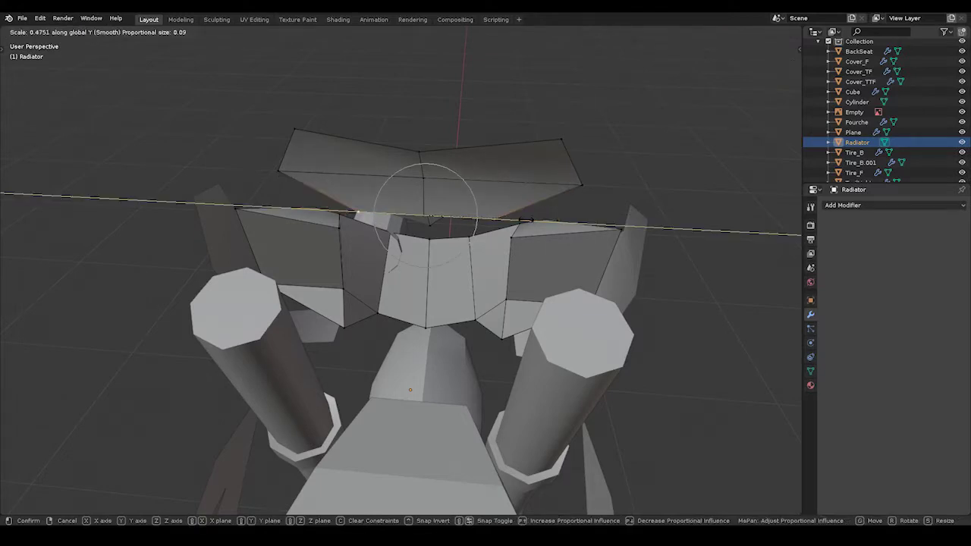
left_click(508, 219)
mouse_move(508, 219)
middle_mouse_down()
mouse_move(390, 195)
mouse_move(368, 180)
mouse_move(288, 180)
mouse_move(390, 291)
mouse_move(401, 275)
mouse_move(453, 294)
middle_mouse_up()
Toggle to Object Mode and back to Edit Mode, then try and cancel X and Z moves.
key("ctrl+Tab")
left_click(372, 168)
key("ctrl+Tab")
left_click(412, 197)
key("g")
key("x")
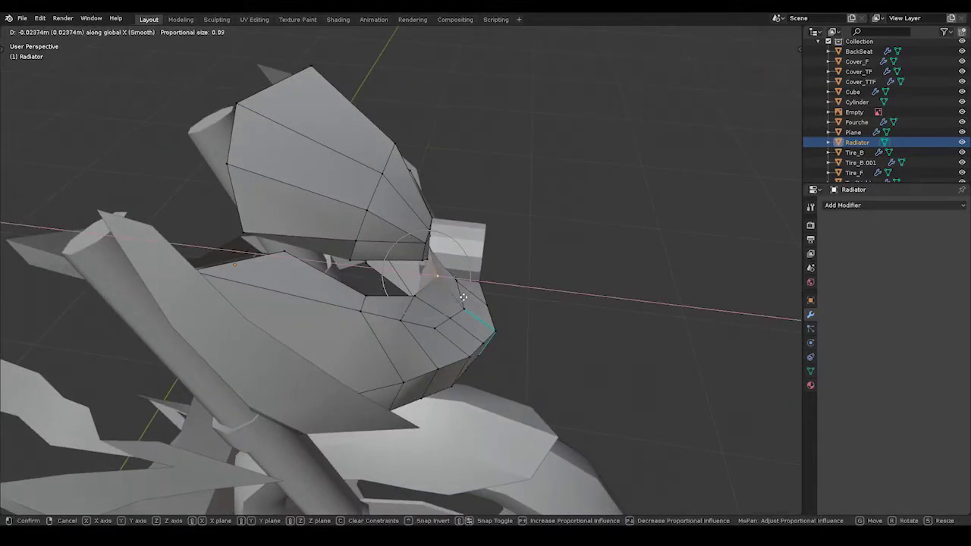
right_click(462, 296)
key("g")
key("z")
right_click(462, 297)
middle_click_drag(463, 296, 402, 277)
Switch to Object Mode, then return to Edit Mode viewing the upper panel side.
key("Tab")
mouse_move(407, 144)
middle_mouse_down()
mouse_move(450, 225)
mouse_move(514, 227)
mouse_move(456, 218)
mouse_move(440, 190)
mouse_move(329, 177)
middle_mouse_up()
key("ctrl+Tab")
left_click(324, 64)
middle_click_drag(324, 64, 394, 185)
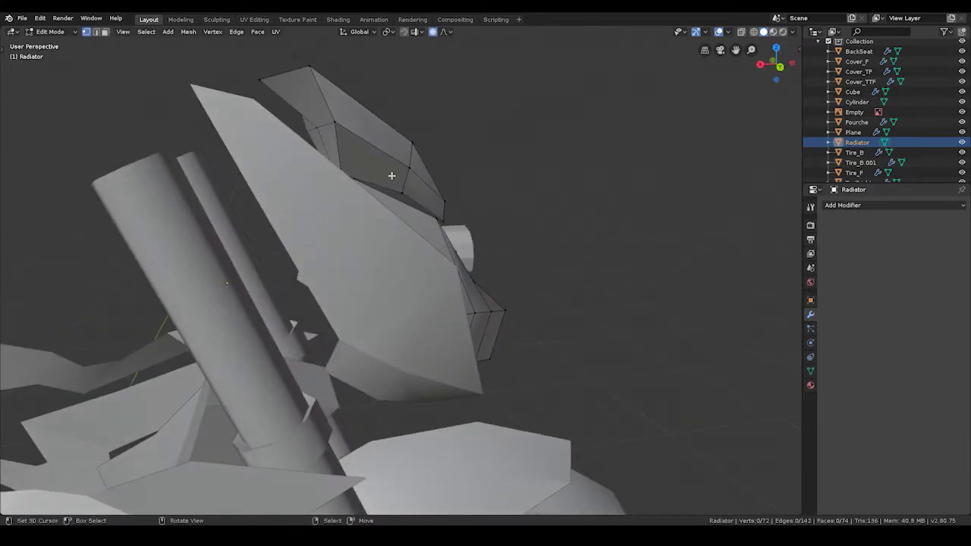
Test and undo triangulating the upper panel side face, then knife-cut a new edge across it.
left_click(380, 177)
key("ctrl+t")
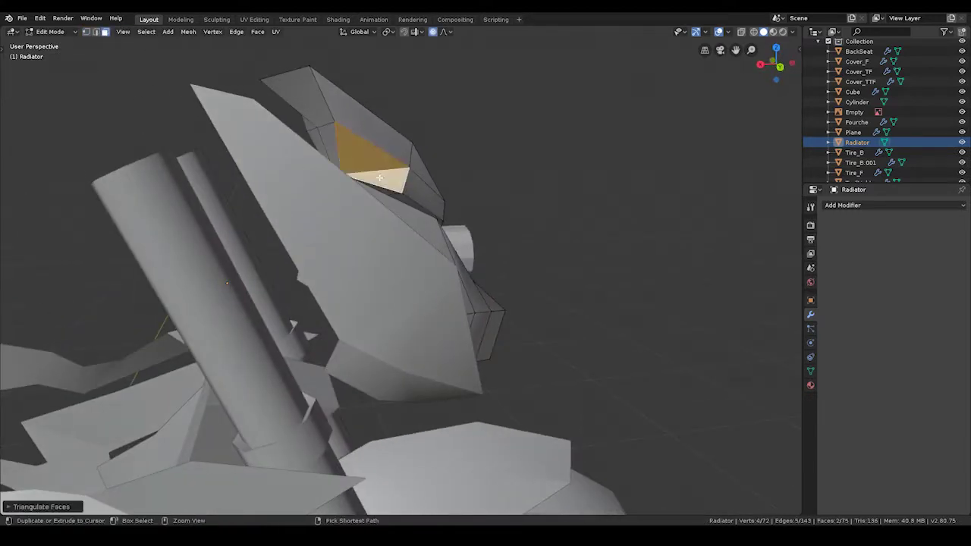
key("ctrl+z")
key("ctrl+z")
key("k")
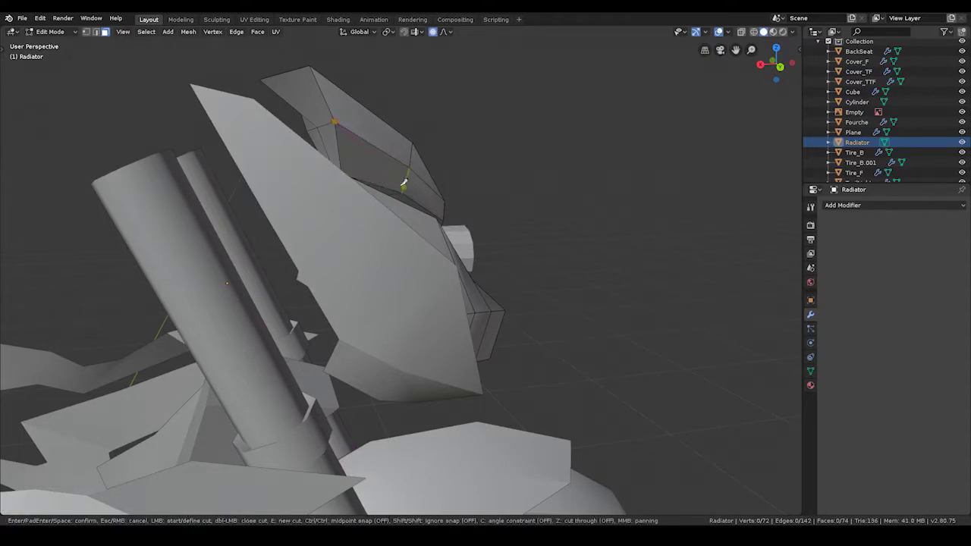
left_click(402, 191)
key("Return")
mouse_move(385, 190)
middle_mouse_down()
mouse_move(397, 200)
mouse_move(485, 125)
middle_mouse_up()
Clear the selection, abandon a second knife cut, and return to Object Mode.
key("l")
key("alt+a")
key("k")
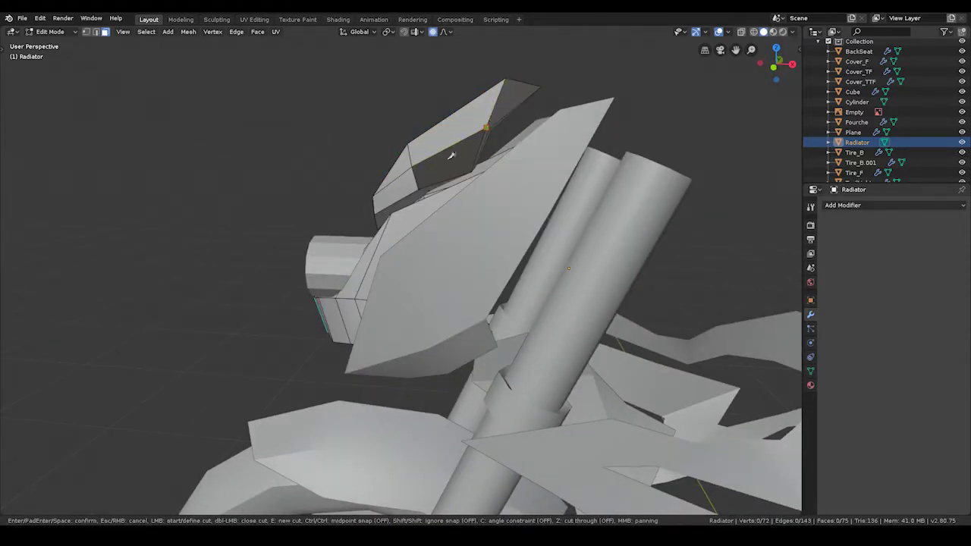
key("Escape")
mouse_move(423, 185)
middle_mouse_down()
mouse_move(485, 151)
mouse_move(440, 134)
mouse_move(406, 152)
middle_mouse_up()
key("ctrl+Tab")
left_click(432, 156)
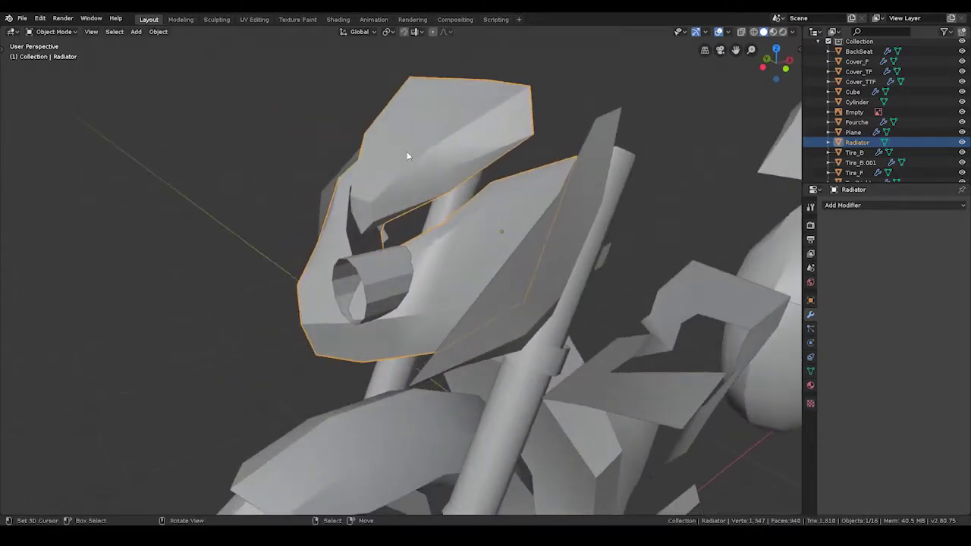
Mark the outer edges of the headlight surround as sharp in edge select mode.
key("Tab")
left_click(465, 167)
left_click(96, 31)
left_click(471, 176, "shift")
key("ctrl+e")
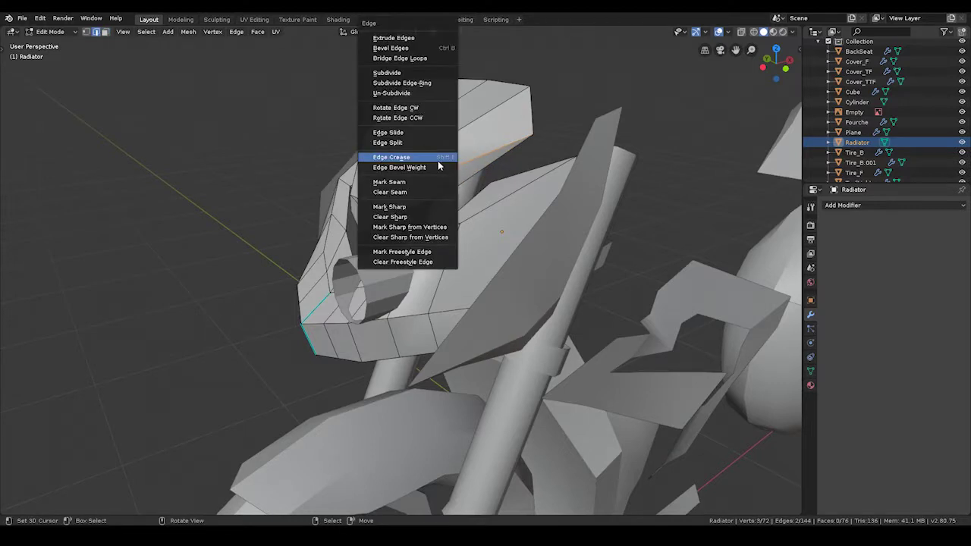
left_click(402, 206)
Mark the matching crease edges on the other side of the fairing as sharp.
middle_click_drag(325, 173, 485, 167)
left_click(372, 188)
left_click(321, 156, "shift")
key("ctrl+e")
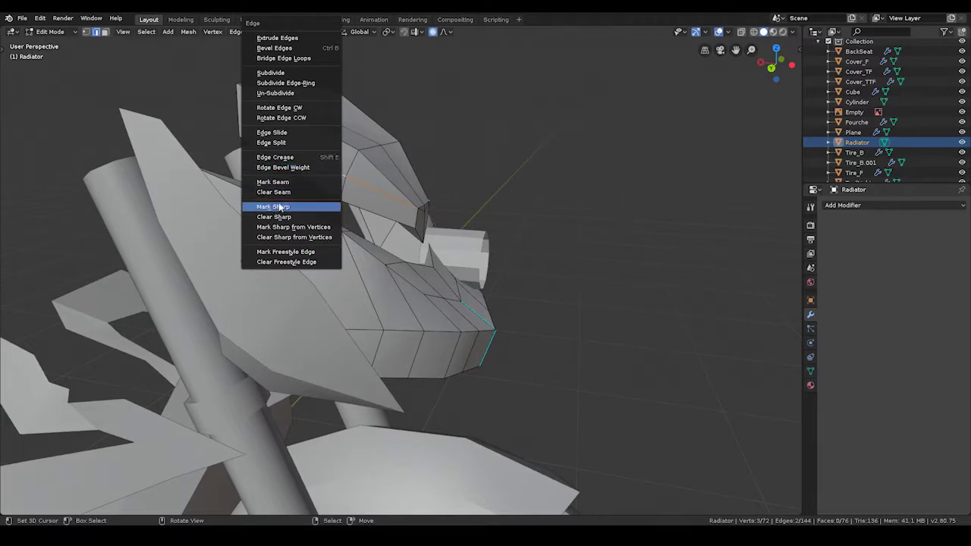
left_click(279, 206)
key("Tab")
mouse_move(420, 144)
middle_mouse_down()
mouse_move(263, 147)
mouse_move(327, 160)
mouse_move(392, 140)
mouse_move(383, 139)
mouse_move(389, 205)
middle_mouse_up()
Circle-select the nose vertices and scale them to about 0.81 with falloff.
key("Tab")
key("c")
right_click(386, 193)
key("s")
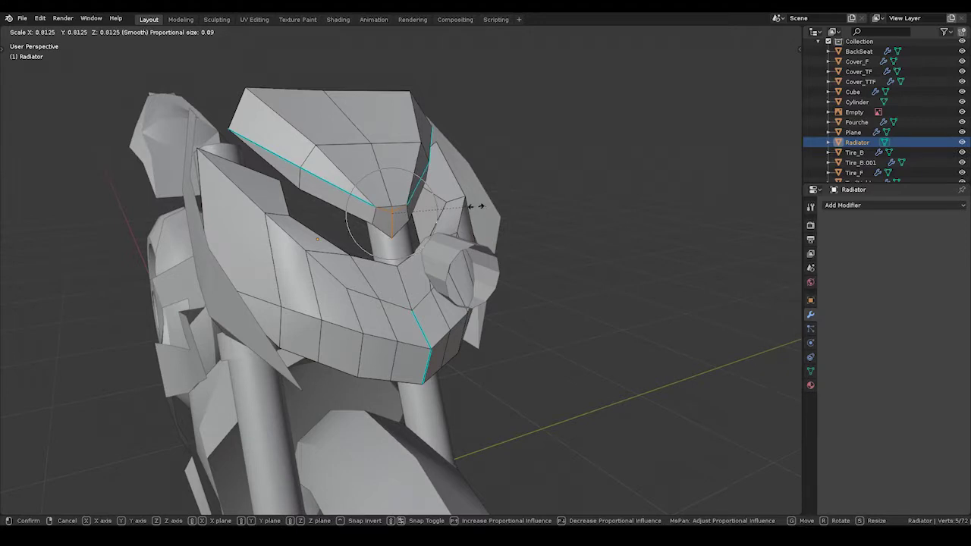
left_click(473, 206)
key("Tab")
mouse_move(481, 144)
middle_mouse_down()
mouse_move(379, 161)
mouse_move(425, 173)
mouse_move(505, 158)
middle_mouse_up()
Mark three upper panel crease edges as sharp.
key("Tab")
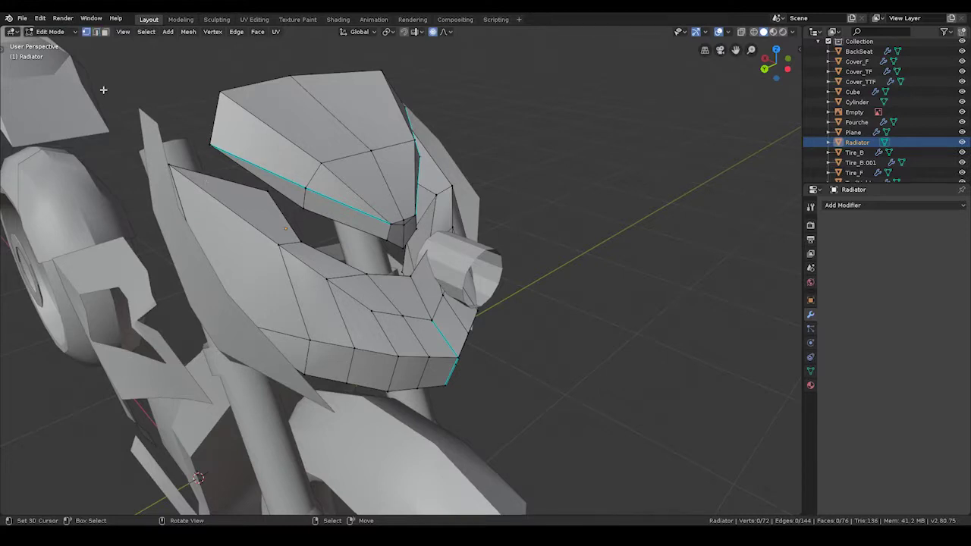
left_click(289, 259, "shift")
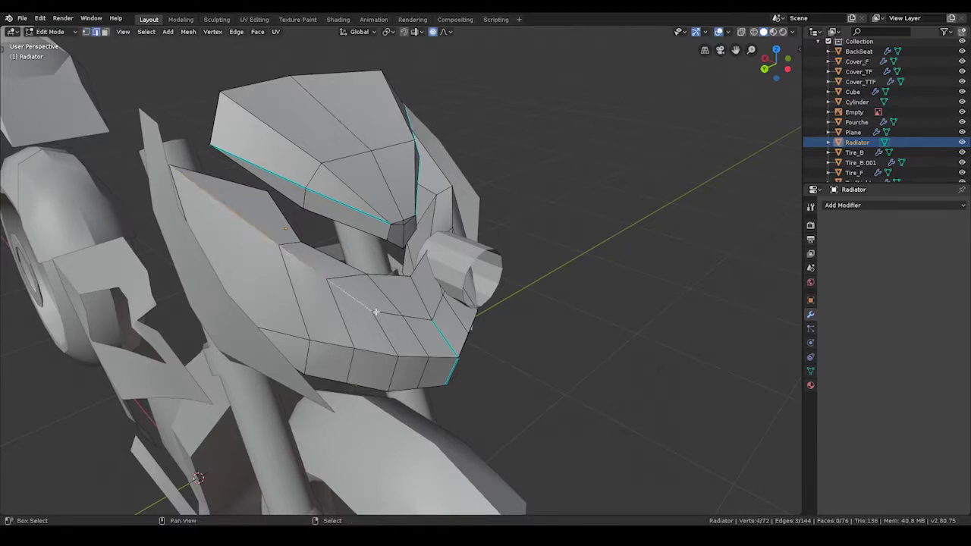
left_click(438, 310, "shift")
middle_click_drag(438, 310, 359, 312)
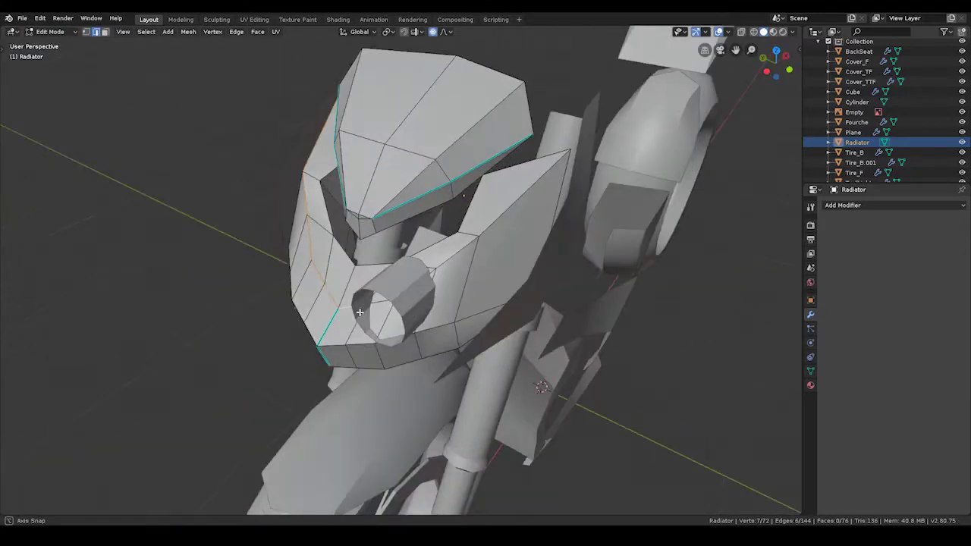
left_click(504, 194, "shift")
key("ctrl+e")
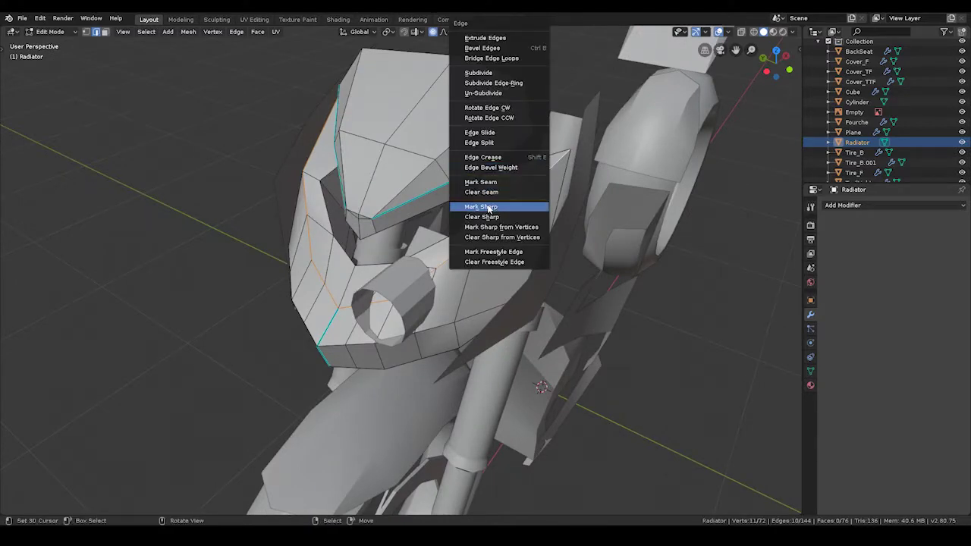
left_click(489, 207)
key("ctrl+Tab")
key("Tab")
mouse_move(437, 130)
middle_mouse_down()
mouse_move(421, 178)
mouse_move(442, 162)
middle_mouse_up()
Select two nose crease vertices, then abandon the moves and clear the selection.
key("Tab")
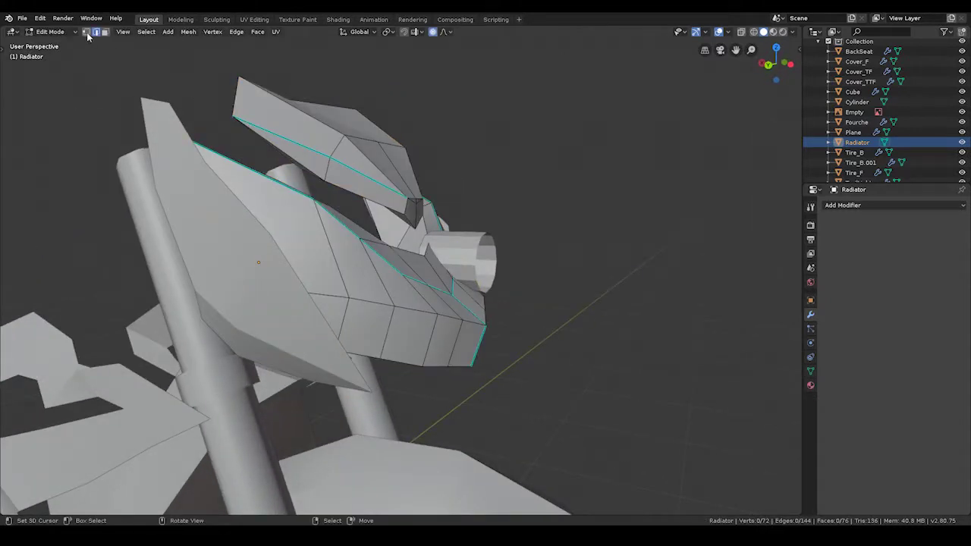
left_click(430, 286, "shift")
left_click(404, 276, "shift")
mouse_move(417, 276)
middle_mouse_down()
mouse_move(400, 286)
mouse_move(425, 281)
mouse_move(381, 276)
middle_mouse_up()
key("g")
key("Escape")
key("alt+a")
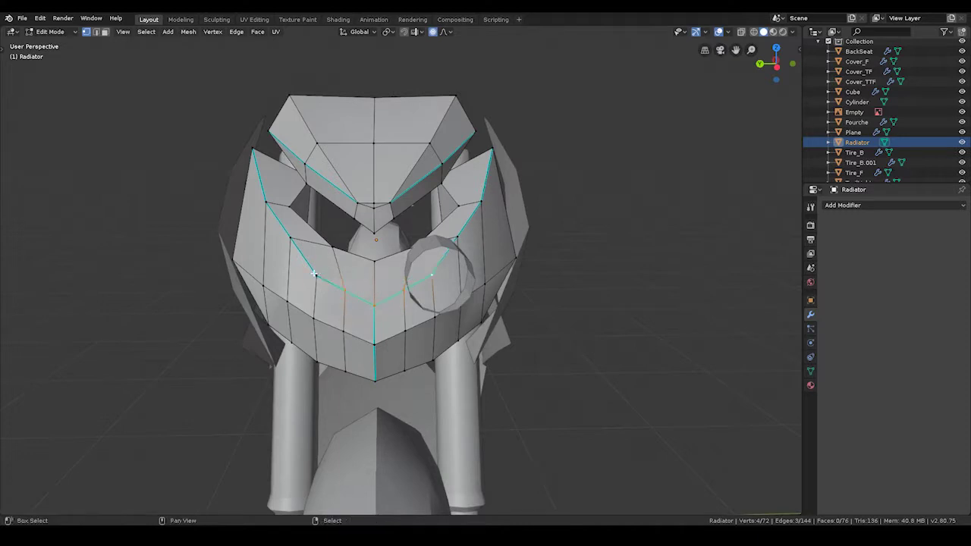
key("g")
key("Escape")
key("alt+a")
mouse_move(381, 275)
middle_mouse_down()
mouse_move(402, 274)
mouse_move(416, 204)
mouse_move(445, 240)
middle_mouse_up()
key("Tab")
key("Tab")
Nudge the vertex beside the headlight housing about 0.019 m along Z with smooth falloff.
key("c")
middle_click(465, 287)
key("Escape")
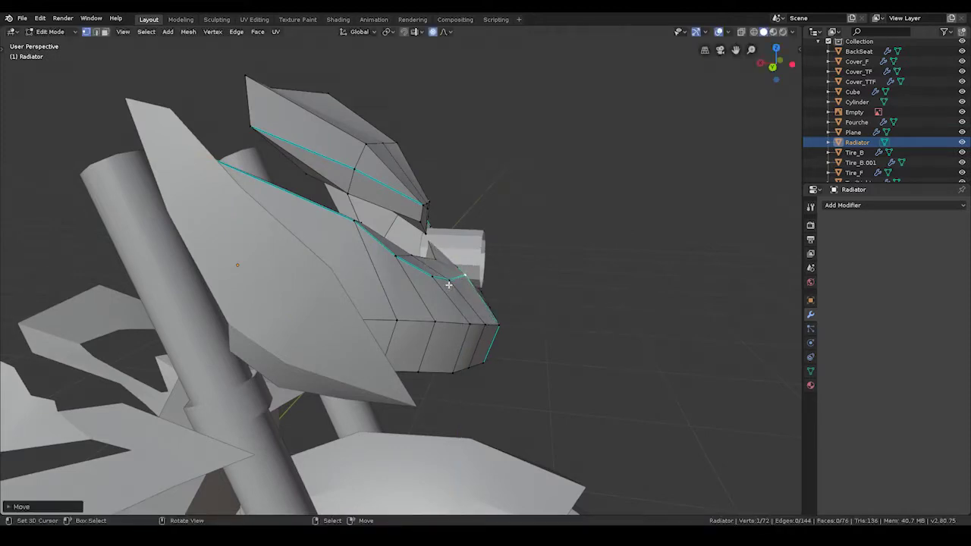
middle_click_drag(431, 277, 374, 272)
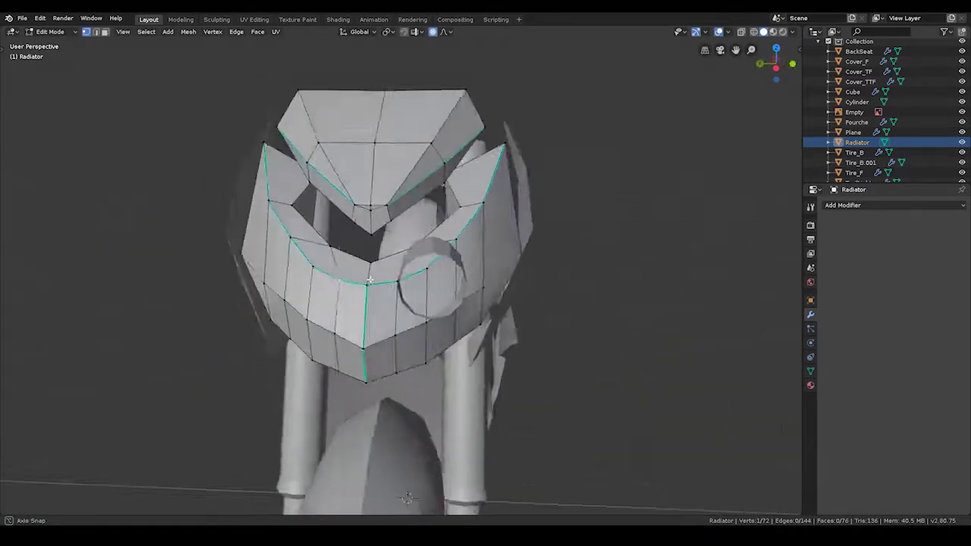
key("g")
left_click(375, 272)
key("g")
key("Escape")
key("g")
key("Escape")
key("Tab")
mouse_move(455, 217)
middle_mouse_down()
mouse_move(503, 234)
mouse_move(458, 259)
mouse_move(393, 246)
mouse_move(483, 245)
mouse_move(501, 270)
mouse_move(418, 253)
middle_mouse_up()
Select the Radiator fairing and enter Edit Mode in an orthographic view.
scroll(417, 251, "up", 2)
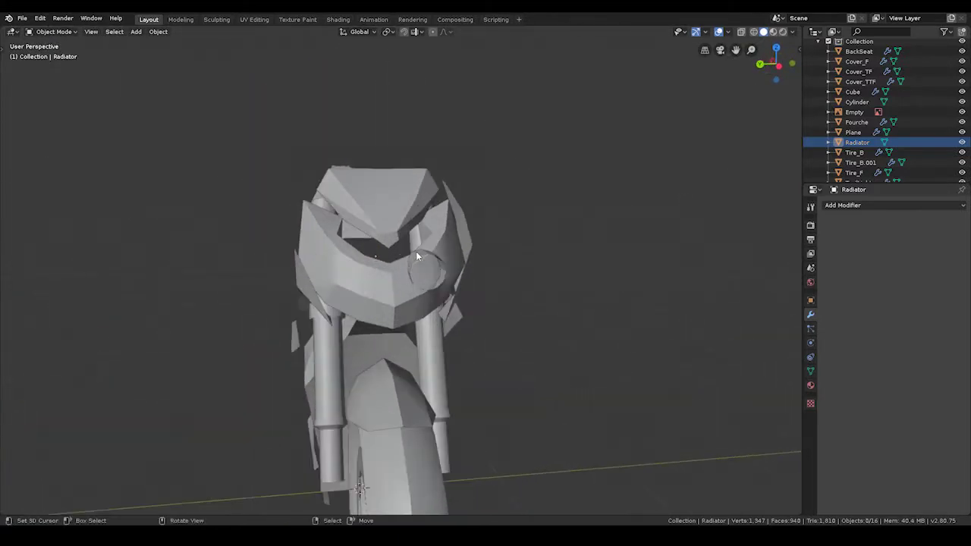
scroll(416, 251, "up", 2)
mouse_move(477, 256)
middle_mouse_down()
mouse_move(453, 243)
mouse_move(381, 281)
middle_mouse_up()
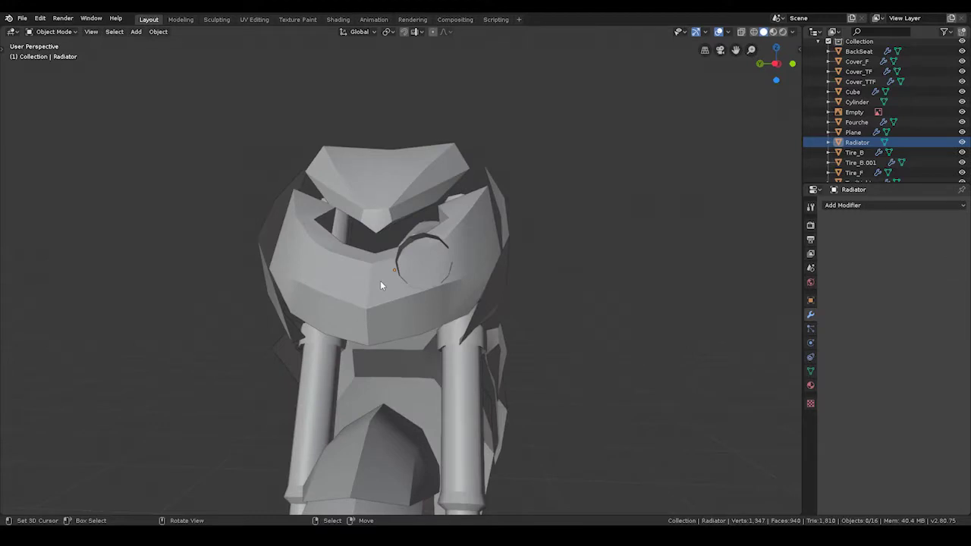
scroll(389, 275, "up", 4)
scroll(398, 290, "up", 1)
scroll(395, 302, "down", 2)
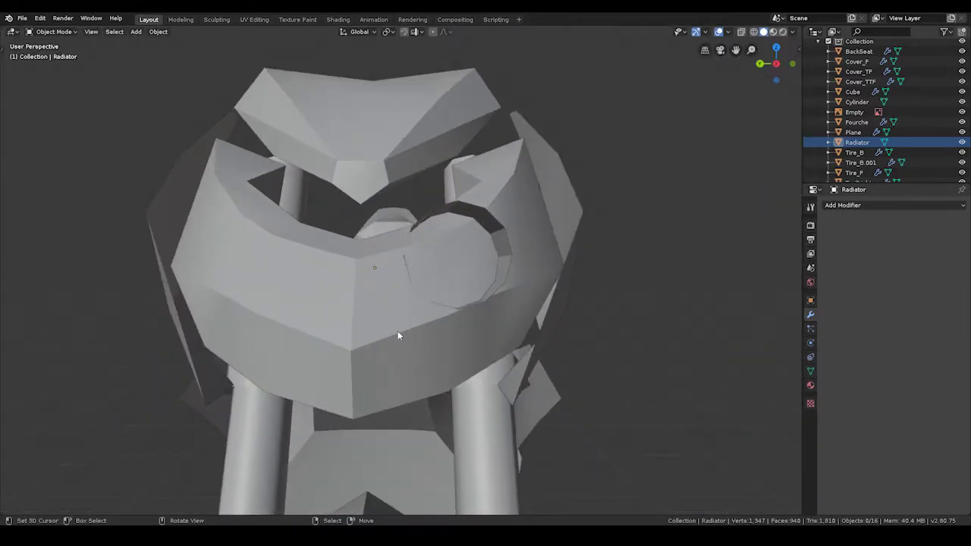
left_click(375, 390)
scroll(384, 385, "down", 5)
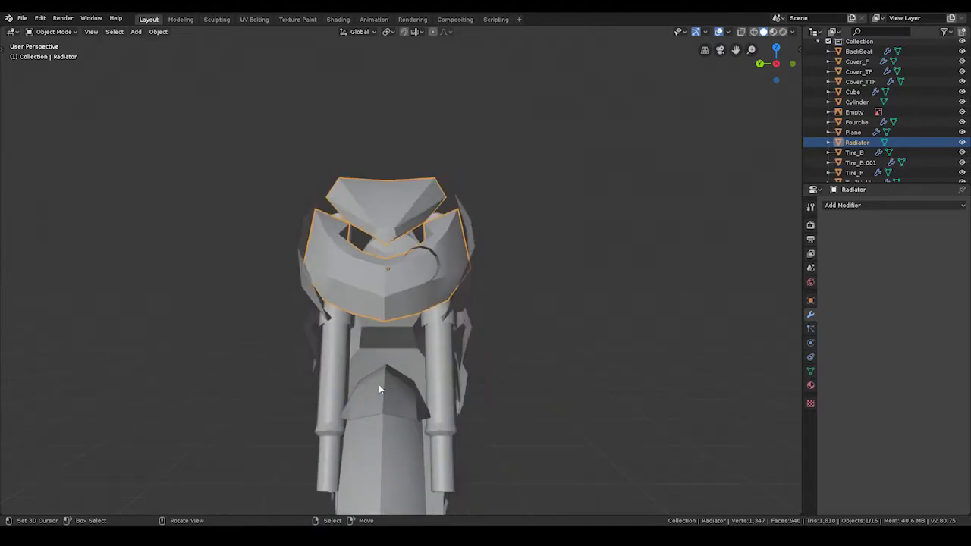
key("KP_5")
key("KP_Decimal")
key("ctrl+Tab")
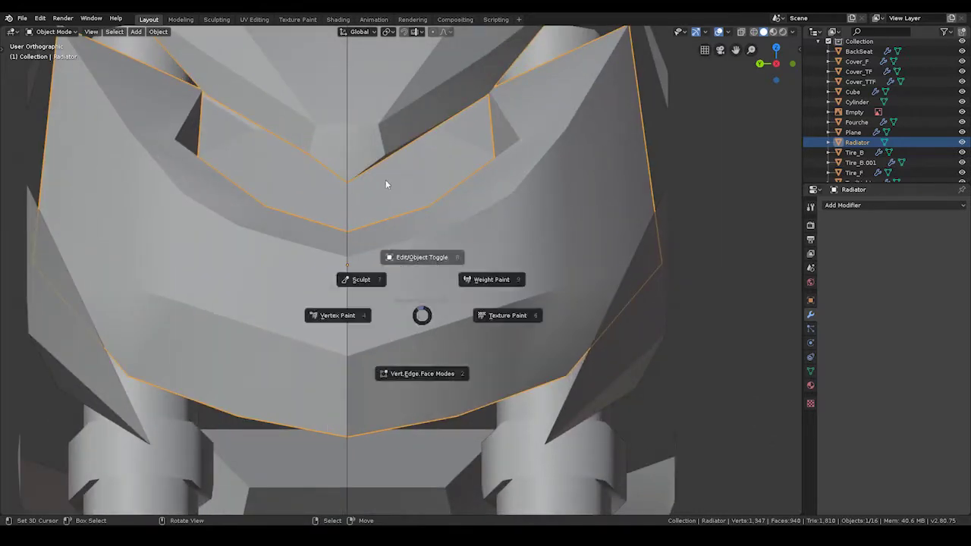
key("Tab")
scroll(419, 339, "down", 1)
scroll(367, 364, "down", 1)
Flatten the fairing's bottom vertices with S Z 0 and shift them along Z.
key("alt+z")
key("b")
left_click_drag(276, 335, 510, 404)
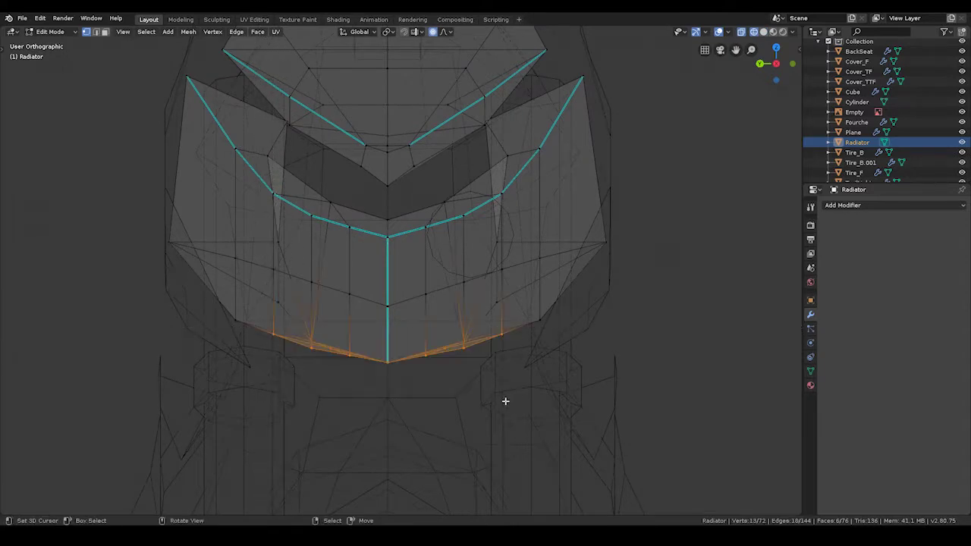
key("s")
key("z")
key("0")
key("Return")
key("g")
key("z")
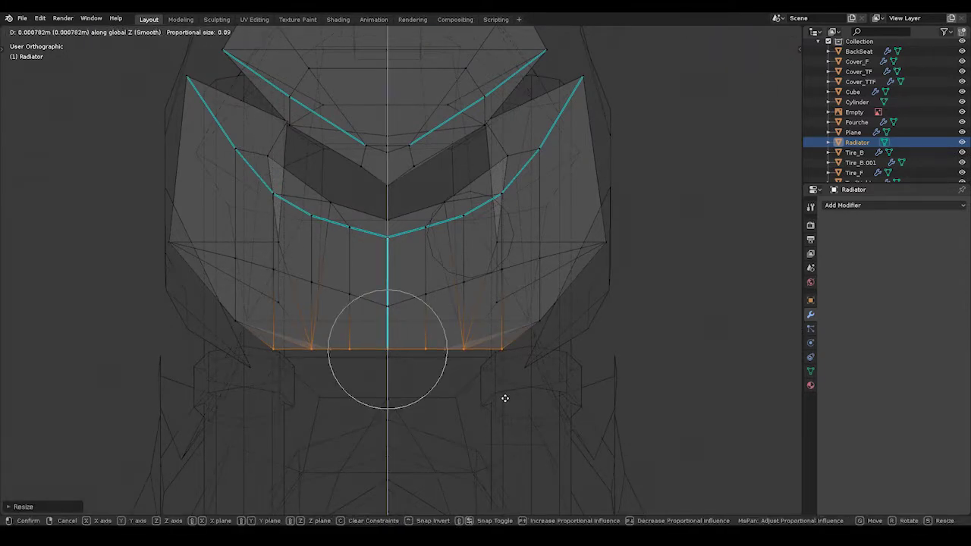
left_click(500, 384)
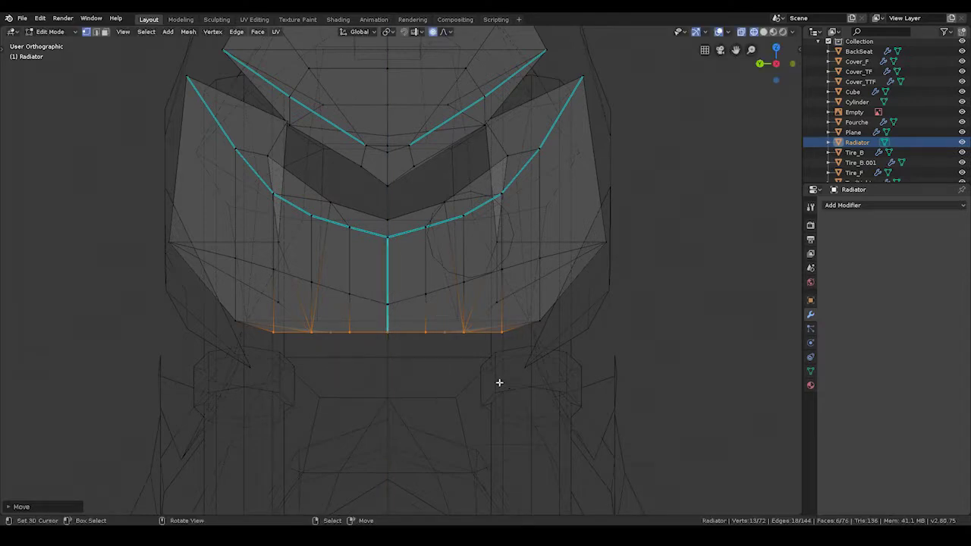
Compare the outline with the sketch in see-through display, then restore solid shading.
key("ctrl+Tab")
left_click(465, 307)
key("shift+z")
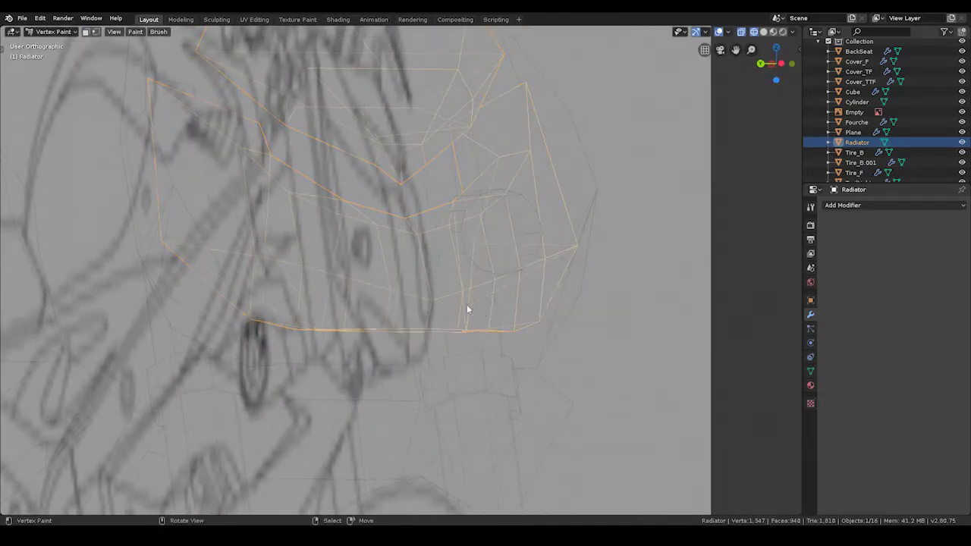
key("ctrl+Tab")
left_click(523, 236)
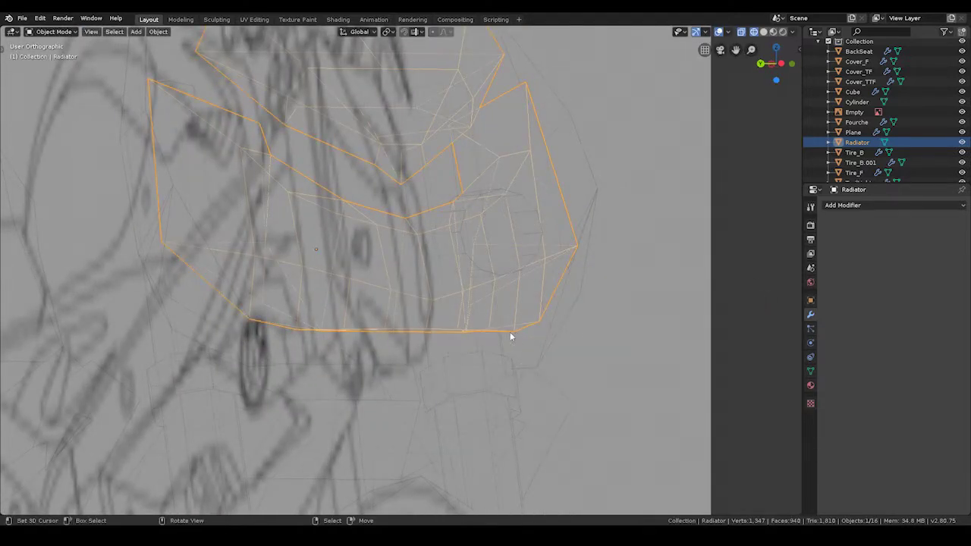
key("z")
left_click(578, 326)
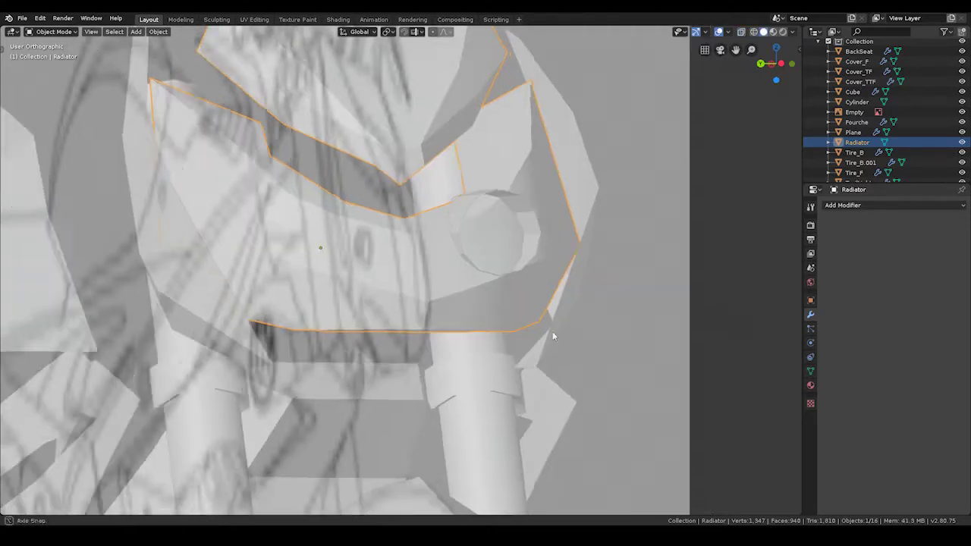
Reselect the Radiator fairing in perspective view and reopen it in Edit Mode.
scroll(515, 345, "down", 4)
scroll(478, 354, "down", 4)
left_click(410, 269)
mouse_move(410, 268)
middle_mouse_down()
mouse_move(469, 272)
mouse_move(427, 242)
mouse_move(520, 231)
mouse_move(549, 242)
middle_mouse_up()
key("KP_5")
scroll(469, 282, "up", 5)
left_click(423, 295)
mouse_move(424, 296)
middle_mouse_down()
mouse_move(382, 254)
mouse_move(379, 277)
middle_mouse_up()
key("ctrl+Tab")
left_click(370, 181)
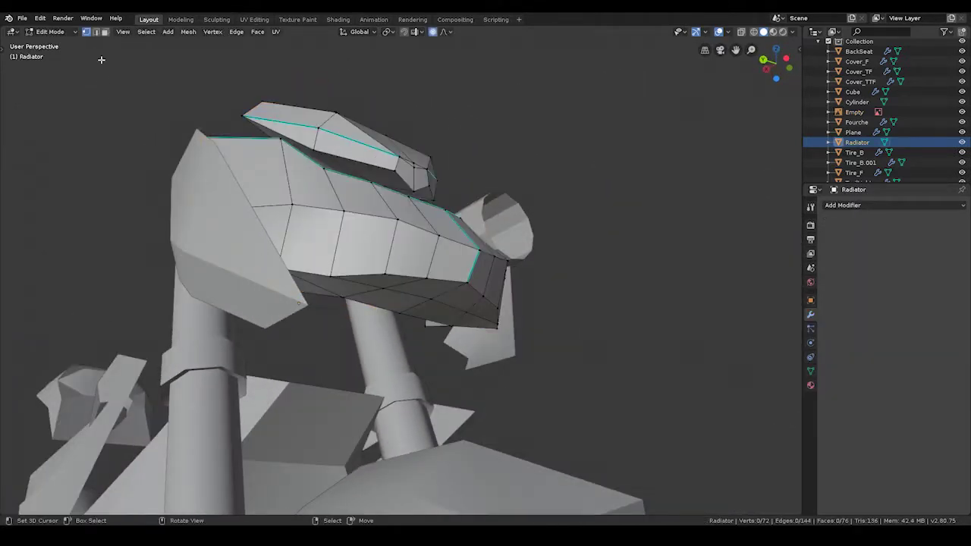
Raise the selected Radiator fairing vertices slightly along Z.
key("g")
key("z")
key("Escape")
middle_click_drag(494, 317, 452, 334)
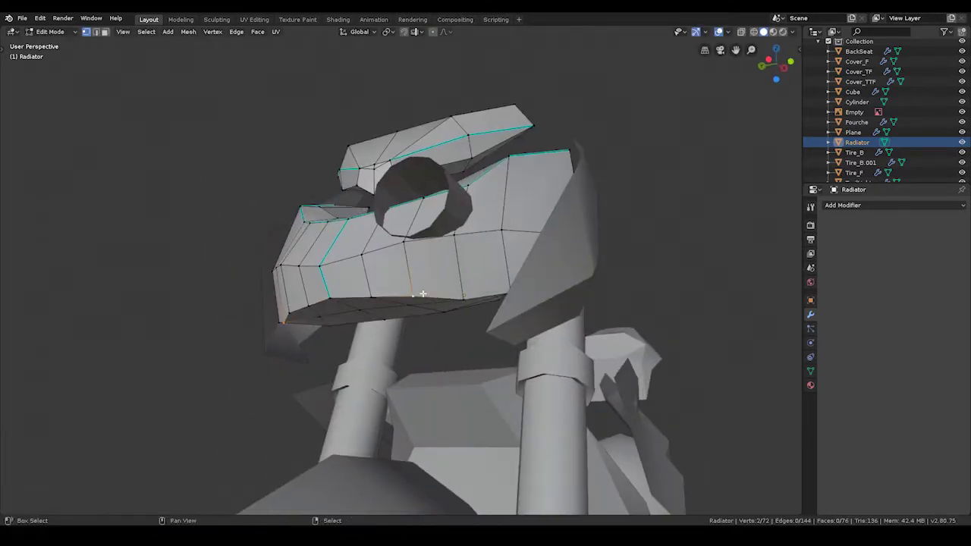
middle_click_drag(423, 294, 470, 301)
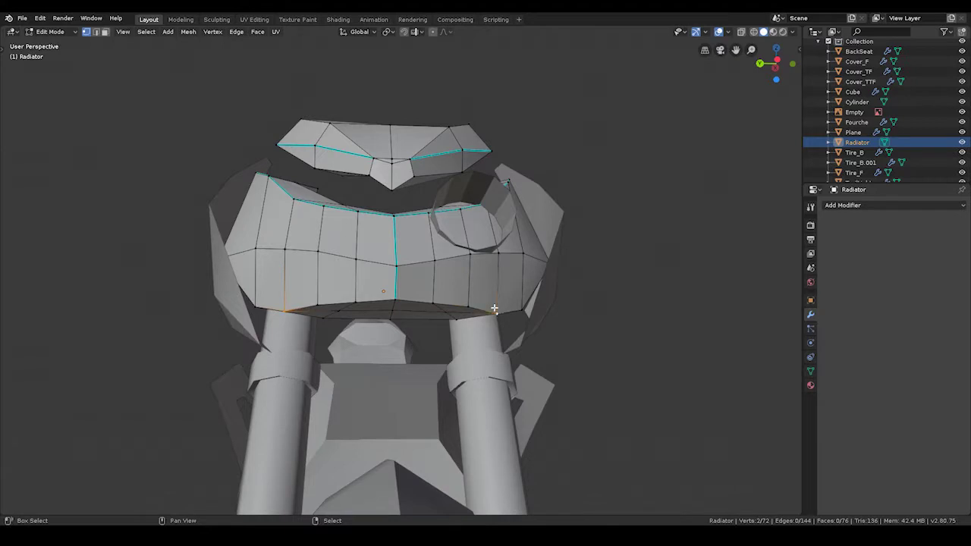
key("g")
key("z")
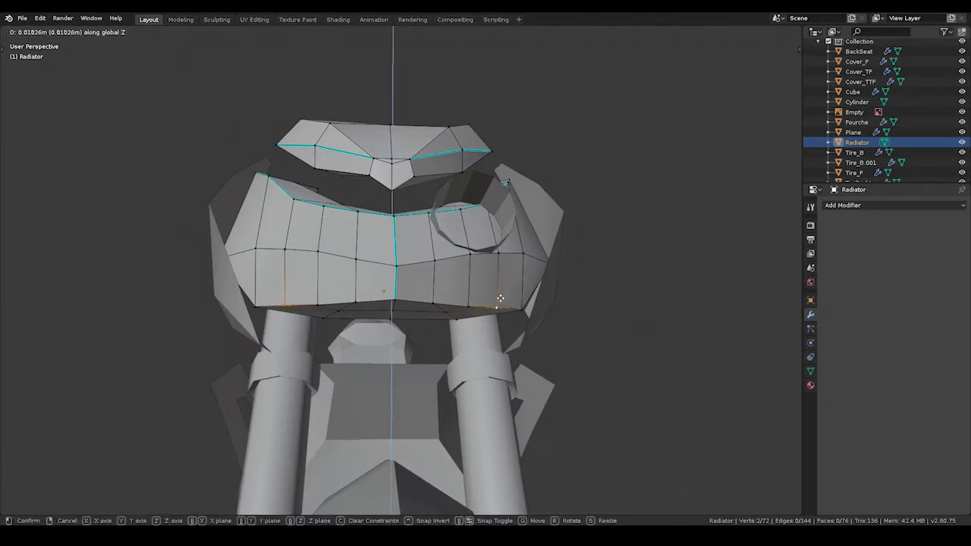
left_click(500, 298)
Lift the two bottom corner vertices along Z by about 0.018 m.
left_click(521, 306)
left_click(285, 309, "shift")
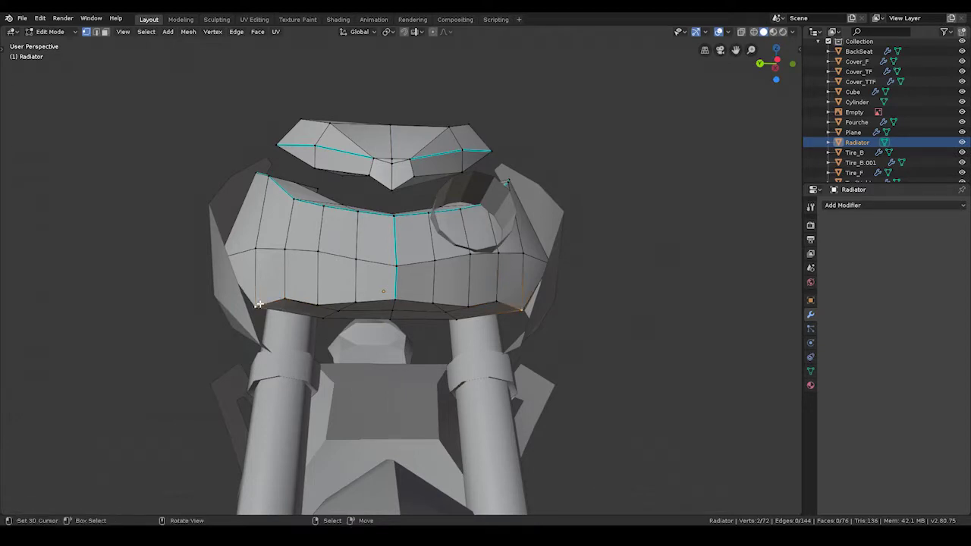
key("g")
key("z")
left_click(260, 283)
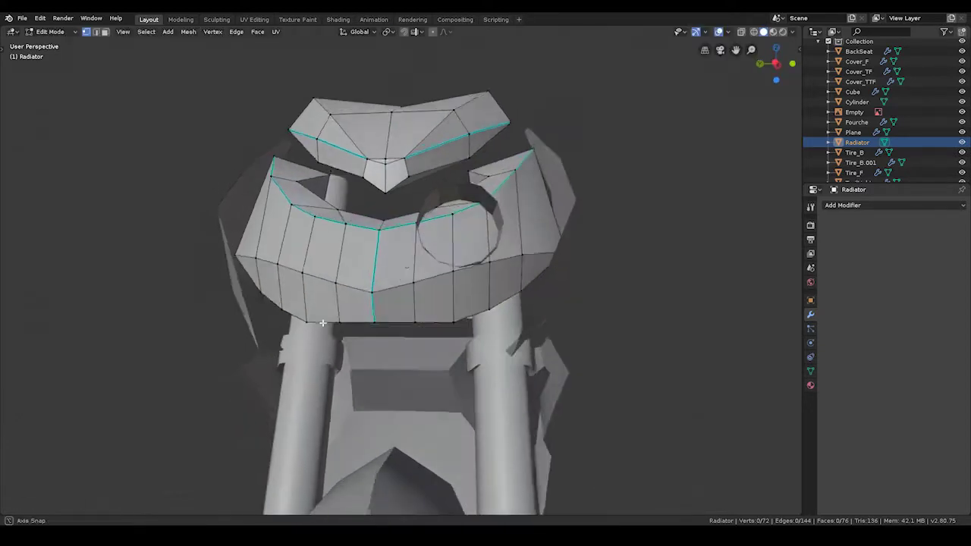
Return to Object Mode and select the Cover_TTF side panel, then the front fork.
middle_click_drag(260, 283, 410, 335)
key("ctrl+Tab")
left_click(419, 244)
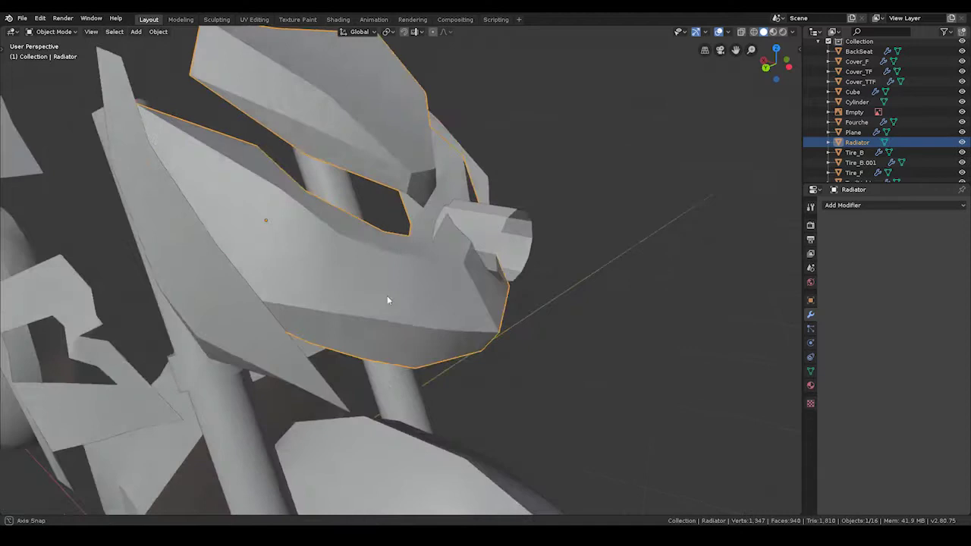
middle_click_drag(387, 295, 222, 351)
left_click(222, 351)
mouse_move(239, 317)
middle_mouse_down()
mouse_move(347, 368)
mouse_move(399, 377)
mouse_move(349, 385)
mouse_move(368, 383)
middle_mouse_up()
scroll(338, 372, "down", 4)
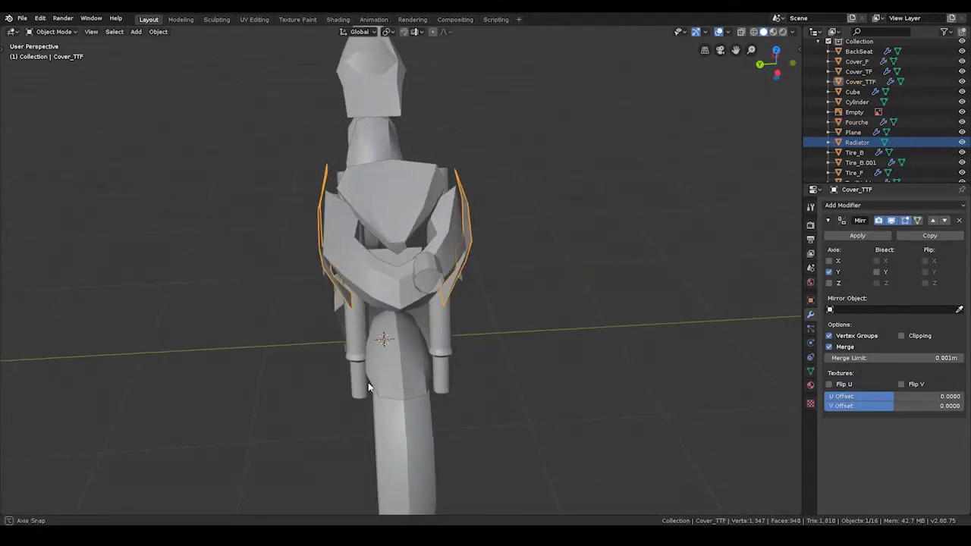
left_click(385, 354)
Edit the Cover_TTF panel and shift its selected vertices along Y.
left_click(467, 273)
left_click(467, 273)
middle_click_drag(467, 273, 428, 324)
scroll(429, 324, "up", 6)
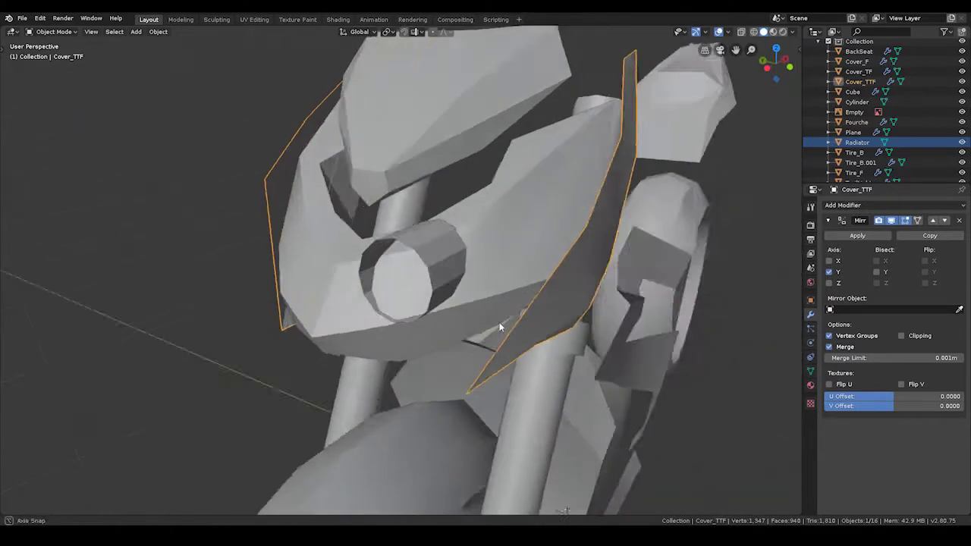
key("ctrl+Tab")
left_click(624, 326)
mouse_move(574, 226)
middle_mouse_down()
mouse_move(541, 364)
mouse_move(503, 325)
mouse_move(561, 380)
middle_mouse_up()
left_click(503, 326, "shift")
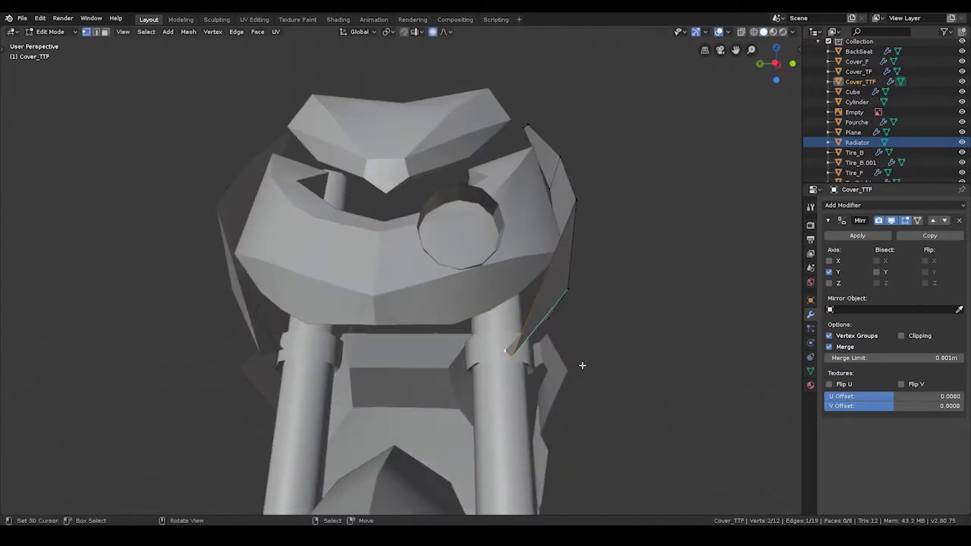
key("g")
key("y")
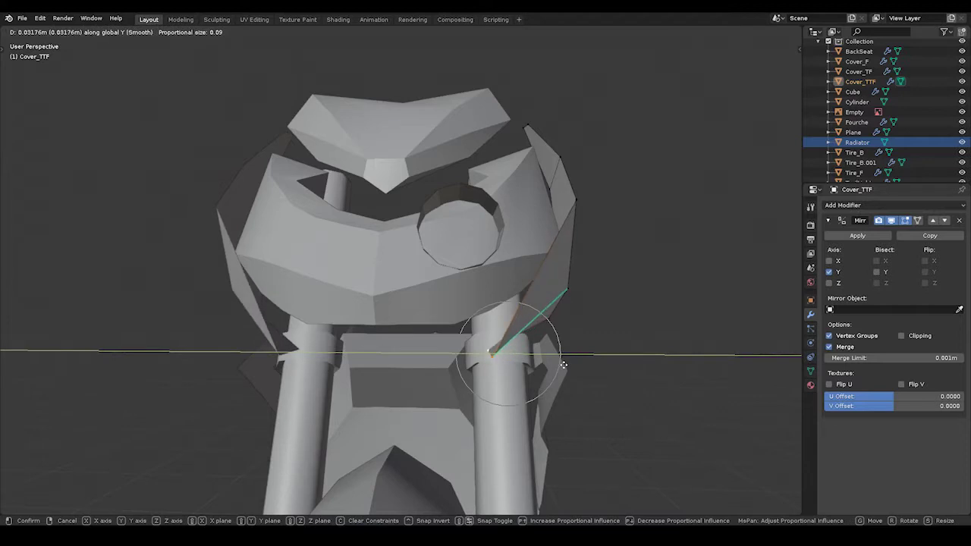
left_click(563, 365)
Toggle the panel between Object and Edit Mode, abandoning a loop cut.
middle_click_drag(584, 377, 492, 377)
key("ctrl+Tab")
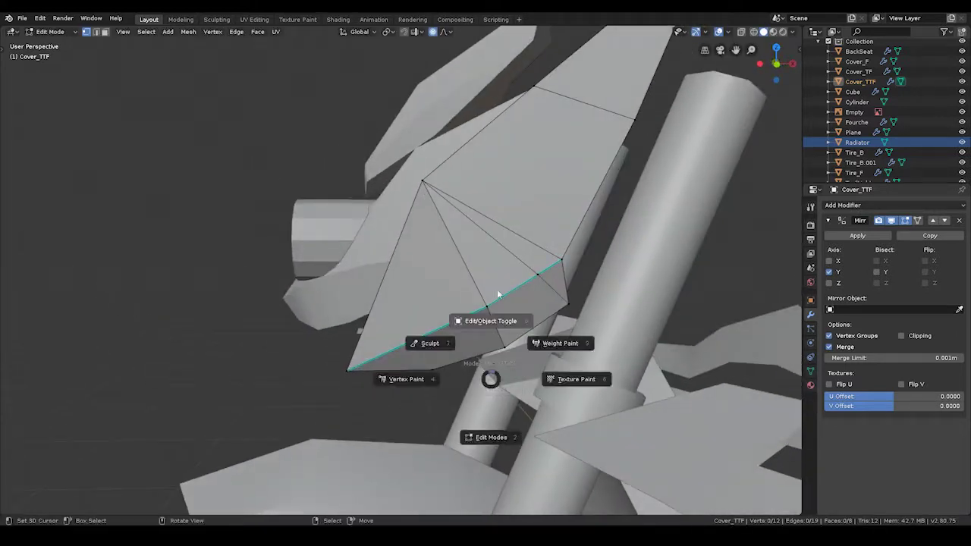
left_click(497, 324)
mouse_move(496, 324)
middle_mouse_down()
mouse_move(502, 335)
mouse_move(461, 346)
mouse_move(478, 332)
middle_mouse_up()
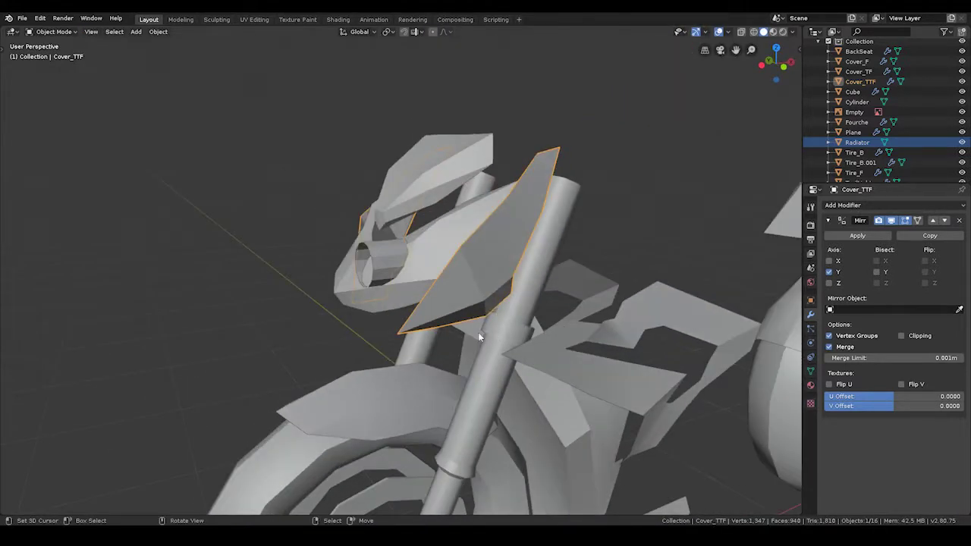
key("Tab")
key("ctrl+r")
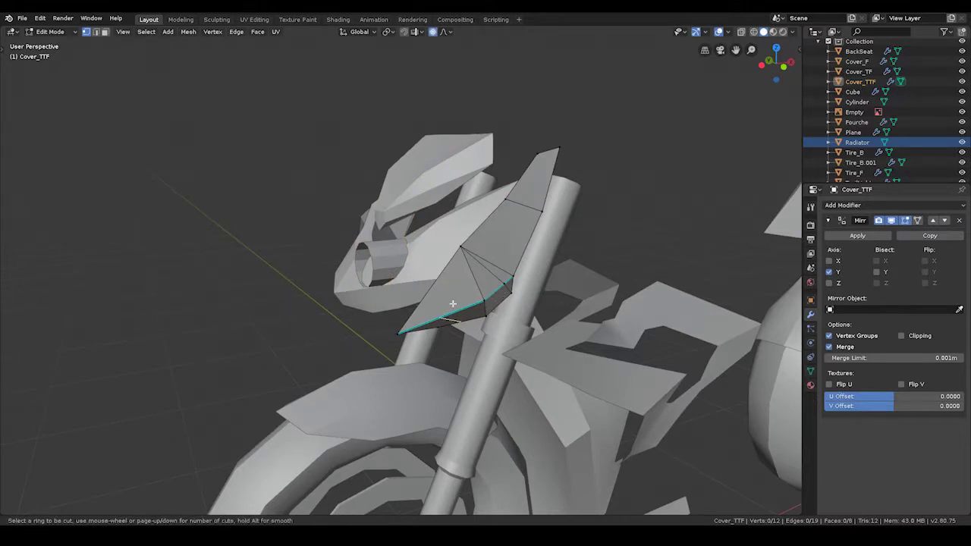
mouse_move(453, 303)
middle_mouse_down()
mouse_move(445, 284)
mouse_move(596, 289)
mouse_move(462, 288)
mouse_move(472, 322)
middle_mouse_up()
key("Tab")
key("Tab")
Select all Cover_TTF vertices and move the whole panel along Y.
key("a")
mouse_move(534, 296)
middle_mouse_down()
mouse_move(581, 324)
mouse_move(673, 340)
mouse_move(654, 326)
middle_mouse_up()
scroll(554, 304, "up", 4)
key("g")
key("y")
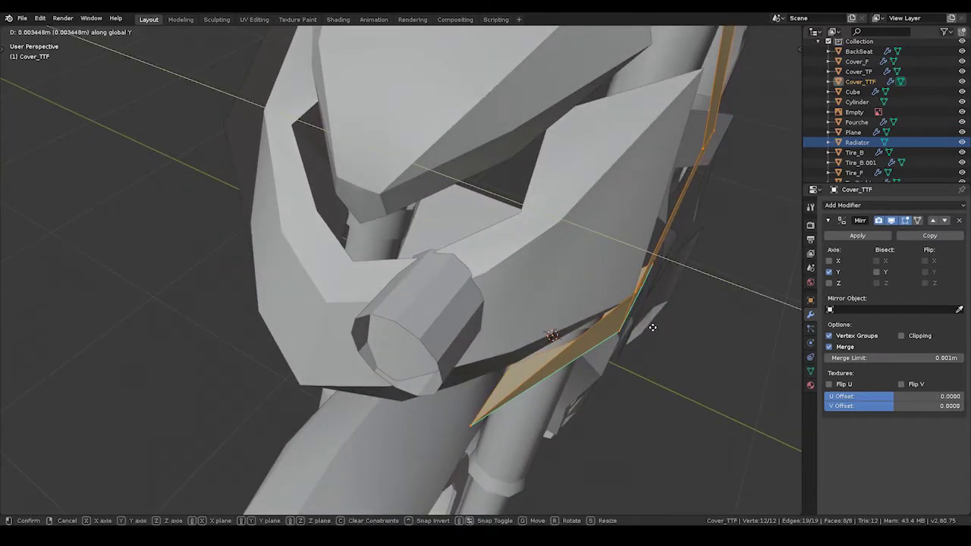
left_click(652, 327)
key("alt+a")
mouse_move(652, 327)
middle_mouse_down()
mouse_move(589, 303)
mouse_move(533, 320)
mouse_move(544, 302)
middle_mouse_up()
Move one panel edge along Y, then cancel a Y move on a second edge.
left_click(672, 374)
mouse_move(671, 375)
middle_mouse_down()
mouse_move(650, 362)
mouse_move(584, 359)
mouse_move(373, 293)
mouse_move(342, 318)
mouse_move(380, 337)
mouse_move(354, 353)
mouse_move(364, 169)
middle_mouse_up()
key("g")
key("y")
left_click(387, 301)
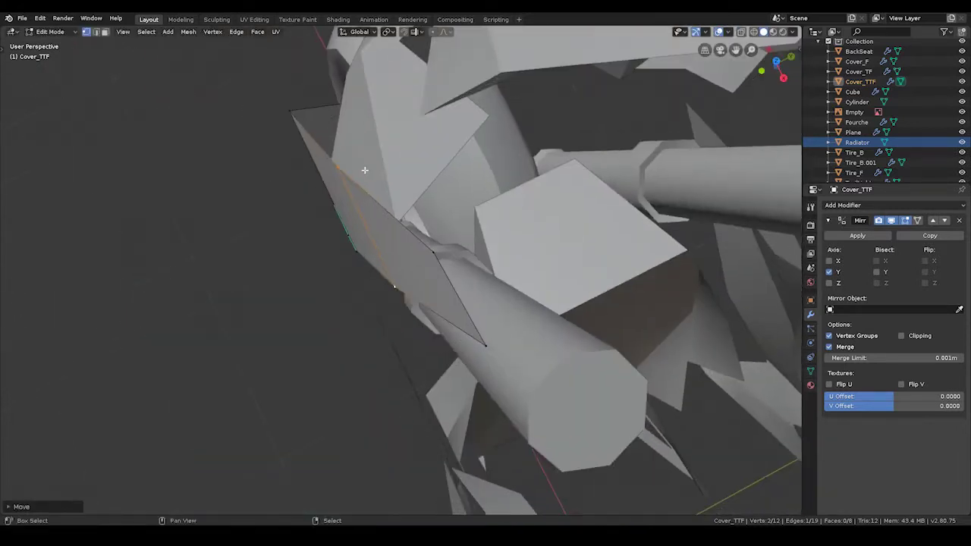
left_click(470, 331)
left_click(477, 335, "shift")
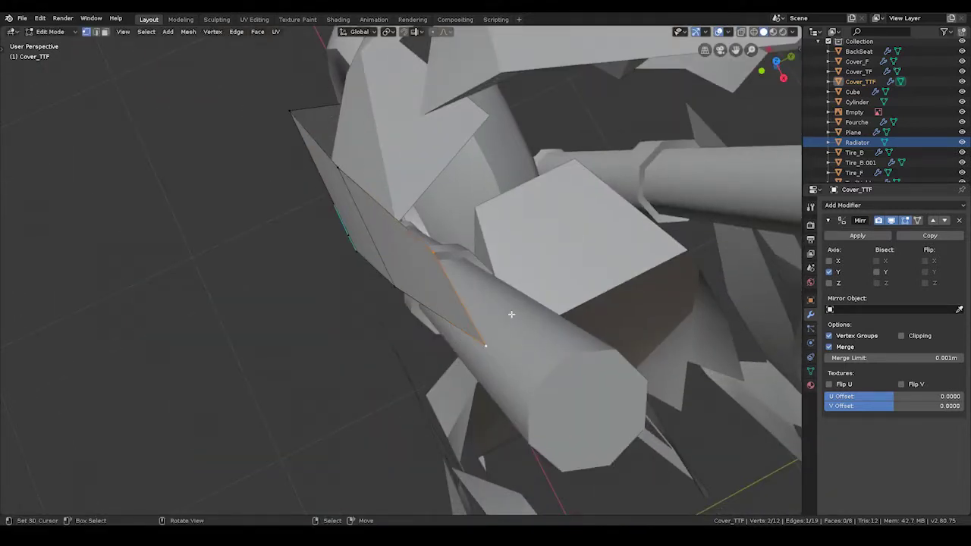
key("g")
key("y")
right_click(537, 301)
Return the panel to Object Mode and open the Radiator fairing in Edit Mode.
mouse_move(537, 301)
middle_mouse_down()
mouse_move(491, 236)
mouse_move(530, 265)
middle_mouse_up()
key("Tab")
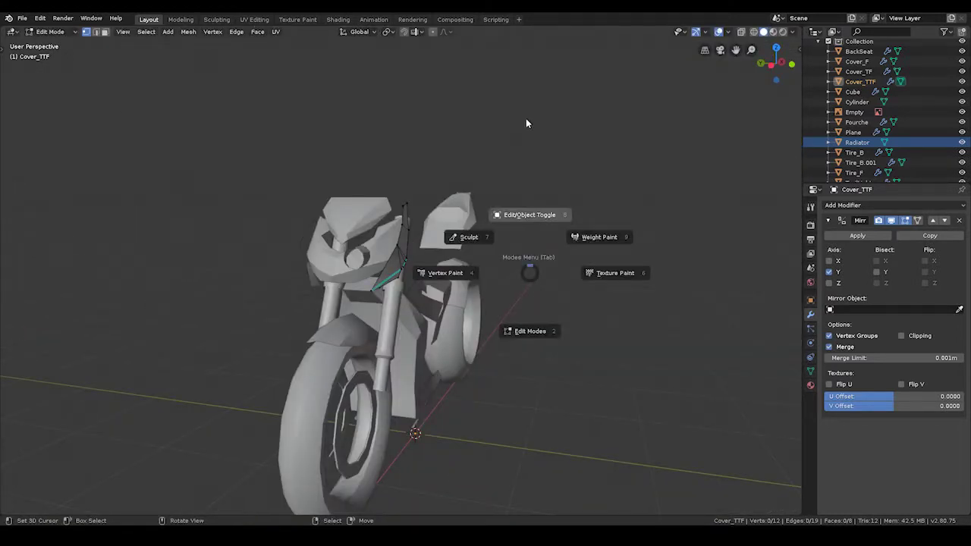
left_click(525, 121)
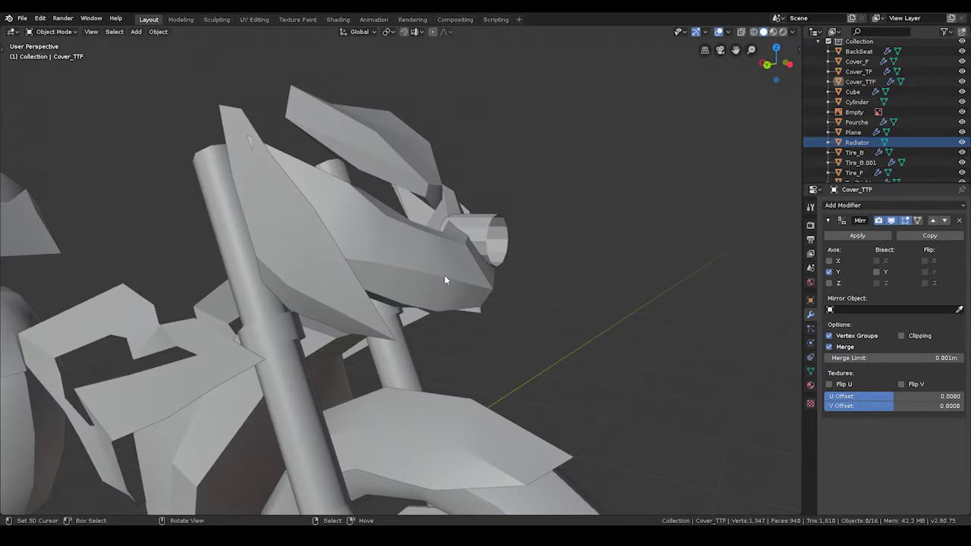
key("Tab")
mouse_move(445, 280)
middle_mouse_down()
mouse_move(340, 216)
mouse_move(183, 203)
middle_mouse_up()
Nudge a vertex on the fairing's side, clear the selection and return to Object Mode.
left_click(183, 203)
key("g")
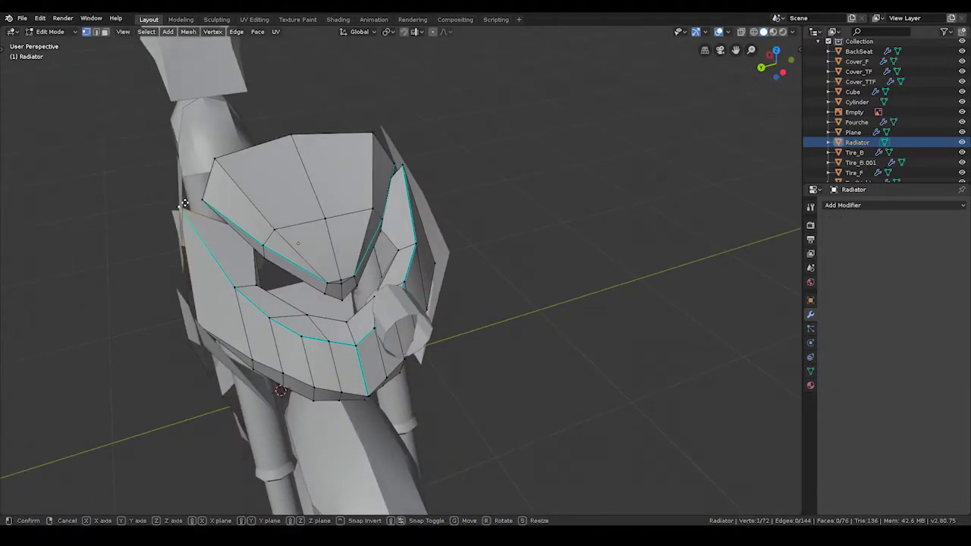
left_click(183, 204)
left_click(402, 164, "shift")
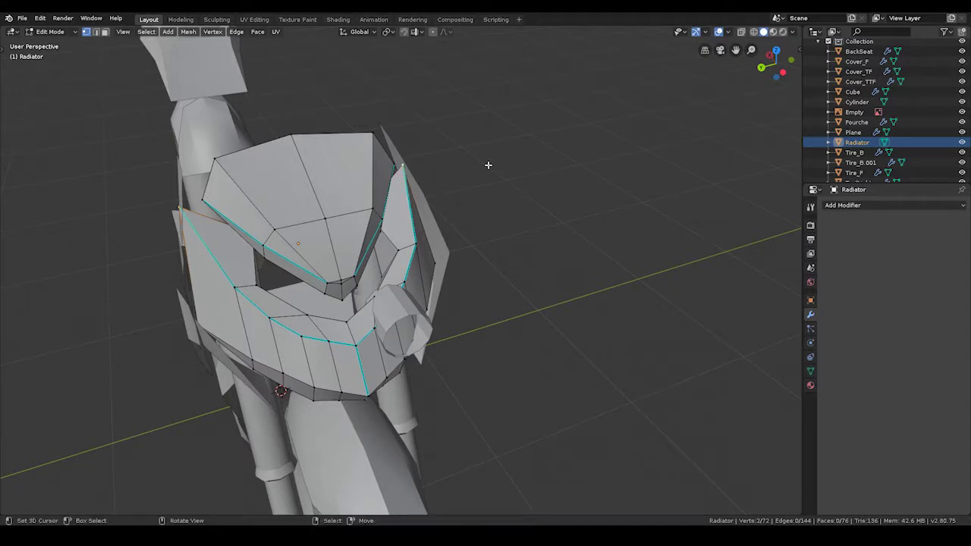
left_click(489, 164)
middle_click_drag(489, 165, 462, 228)
key("ctrl+Tab")
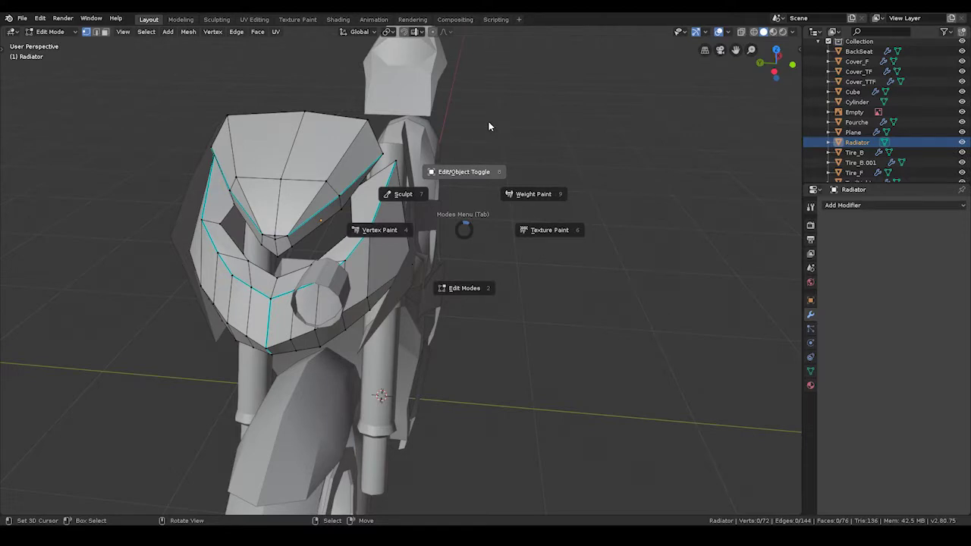
left_click(489, 127)
middle_click_drag(488, 127, 409, 234)
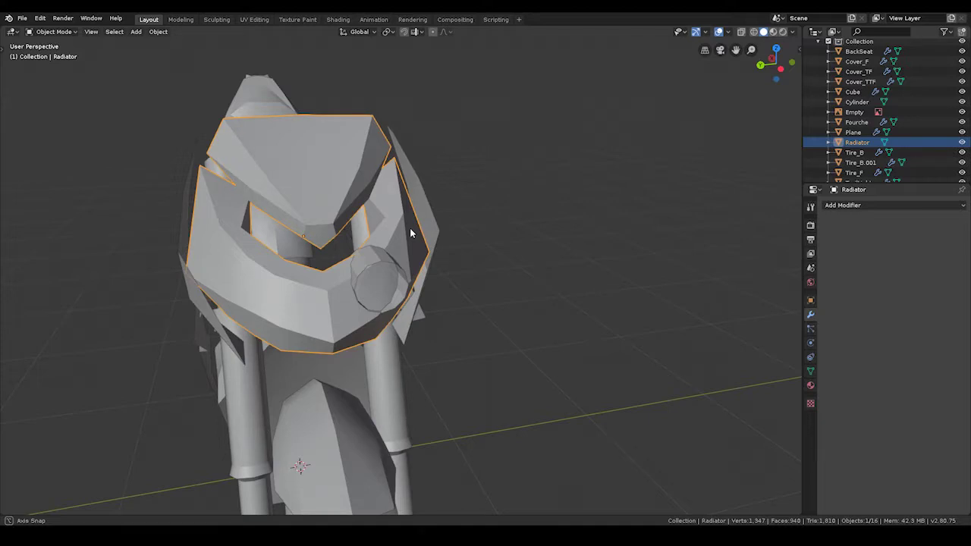
Re-enter Edit Mode on the Radiator and select an edge on its right side.
key("Tab")
middle_click_drag(409, 233, 396, 255)
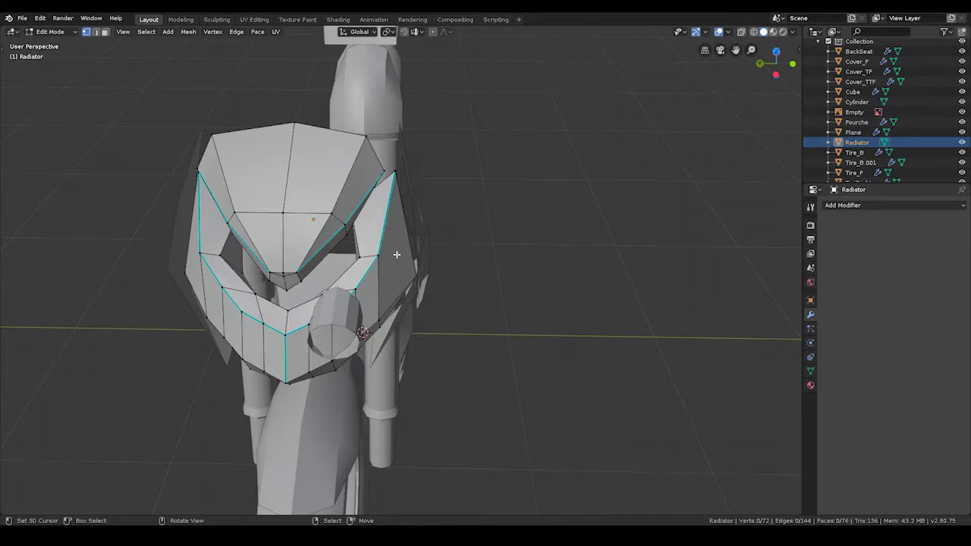
left_click(396, 255)
middle_click_drag(396, 255, 511, 286)
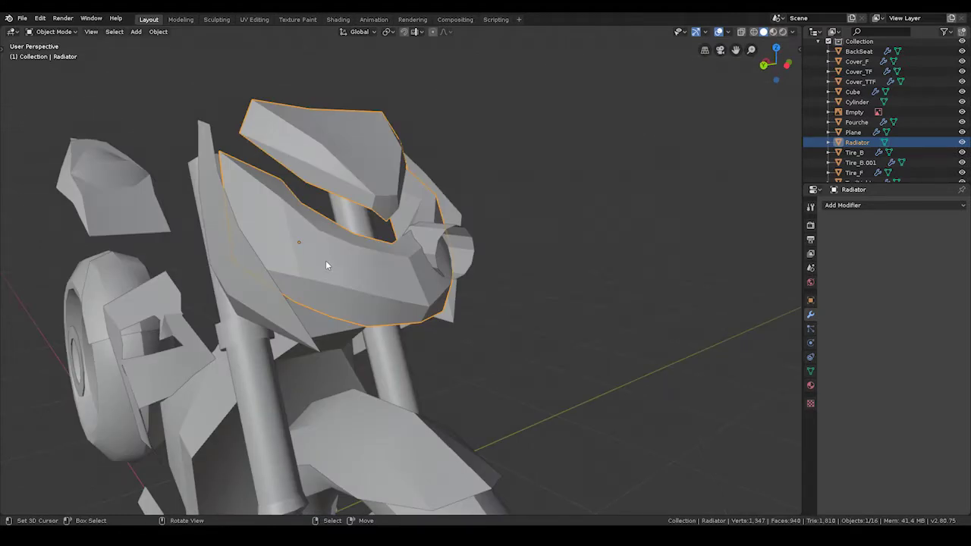
middle_click_drag(326, 260, 373, 299)
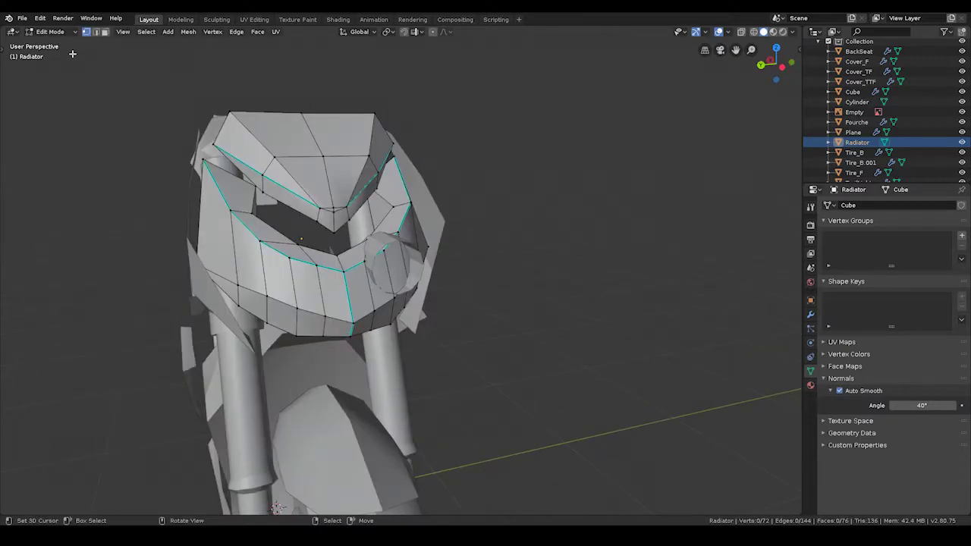
In edge select mode, mark a fairing edge loop as sharp.
key("2")
left_click(285, 305, "alt")
middle_click_drag(285, 305, 328, 308)
key("ctrl+e")
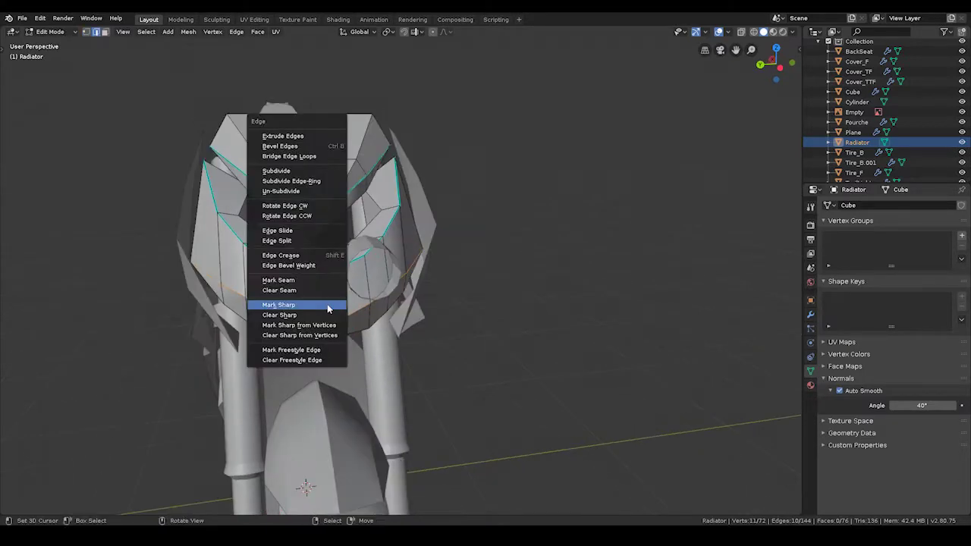
left_click(326, 304)
key("ctrl+Tab")
left_click(261, 260)
Mark two more Radiator fairing edges as sharp.
mouse_move(262, 260)
middle_mouse_down()
mouse_move(318, 285)
mouse_move(359, 237)
mouse_move(321, 232)
mouse_move(306, 260)
mouse_move(343, 259)
mouse_move(350, 230)
mouse_move(372, 216)
mouse_move(418, 264)
middle_mouse_up()
scroll(343, 284, "up", 4)
scroll(372, 216, "down", 4)
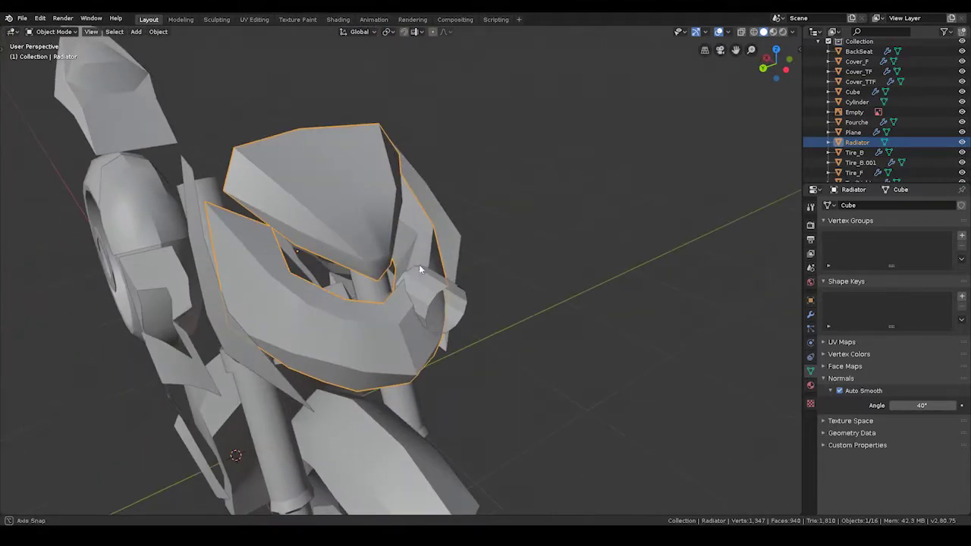
scroll(353, 224, "up", 3)
key("ctrl+Tab")
left_click(351, 175)
middle_click_drag(351, 175, 331, 246)
left_click(376, 194)
left_click(206, 247, "alt+shift")
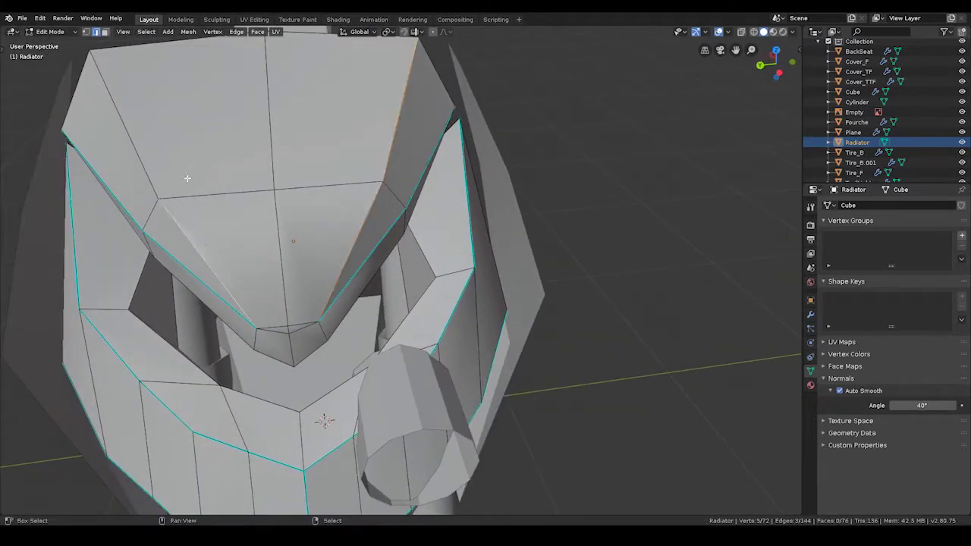
key("ctrl+e")
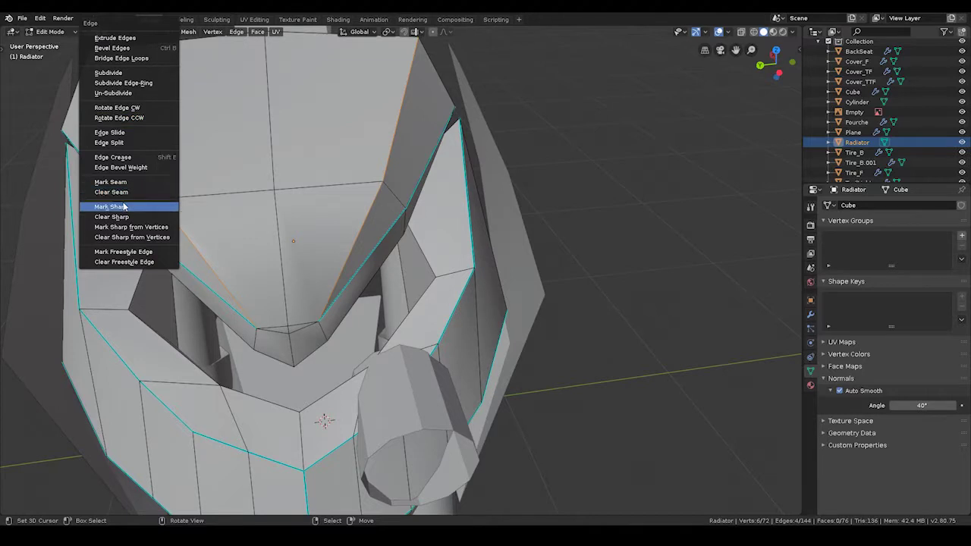
left_click(141, 207)
middle_click_drag(140, 206, 321, 241)
key("ctrl+Tab")
left_click(328, 175)
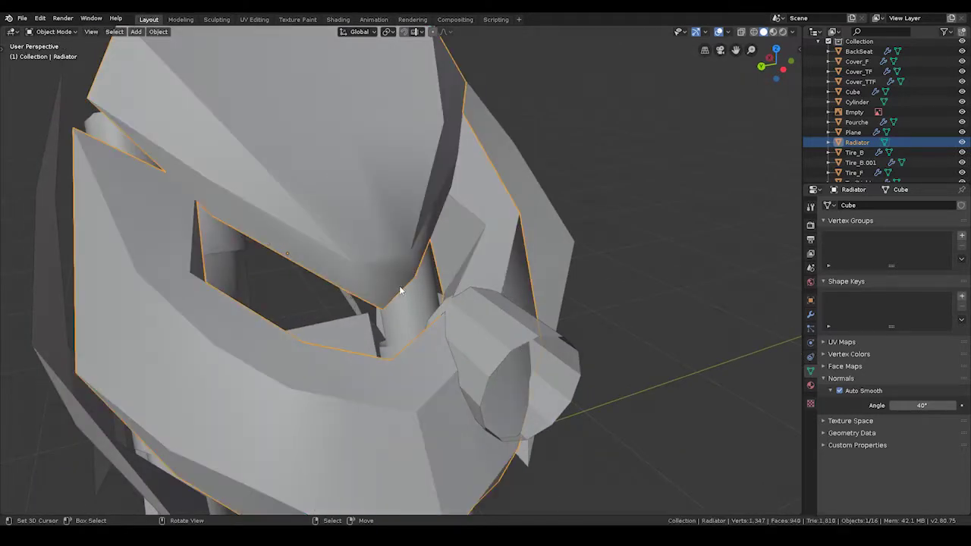
Mark the upper cowl tip edges and one further edge as sharp.
key("Tab")
left_click(398, 256, "alt")
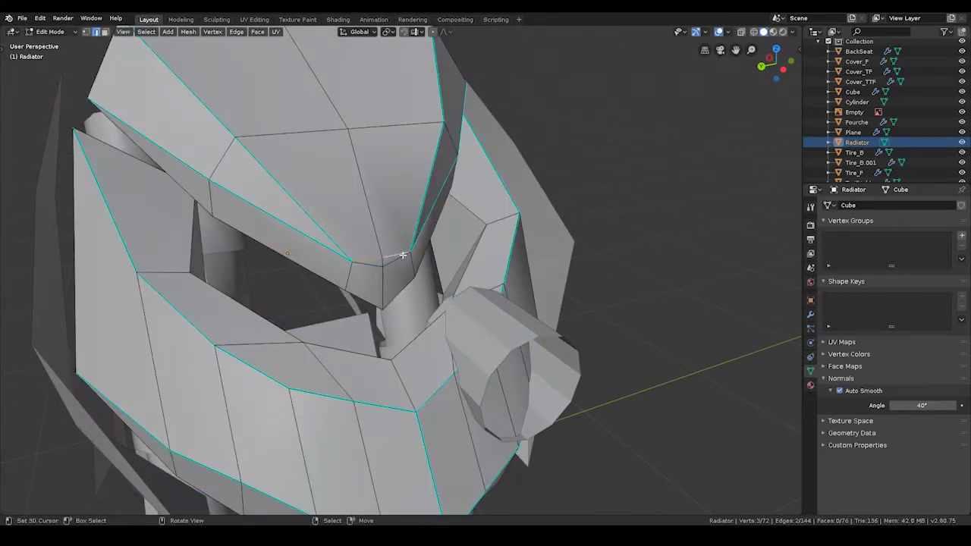
left_click(374, 264, "shift")
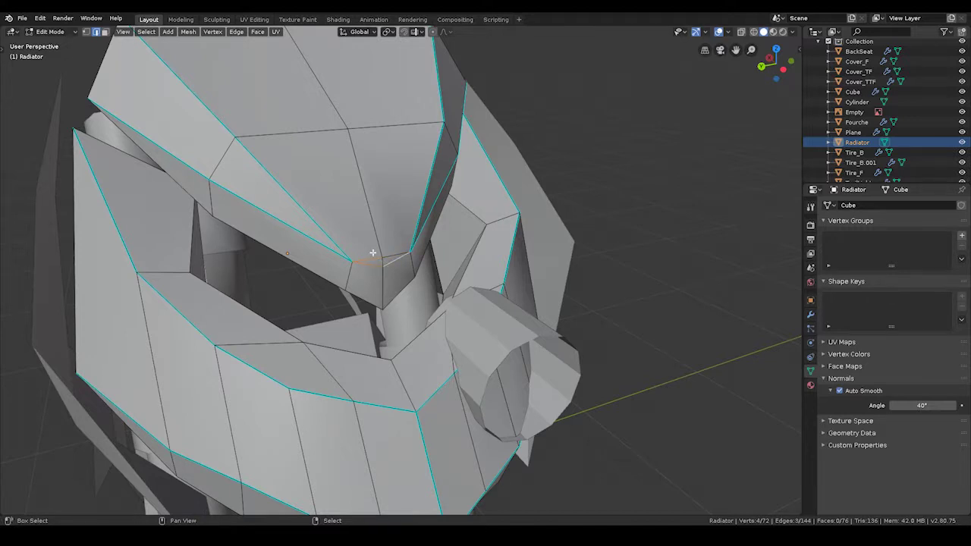
key("ctrl+e")
left_click(413, 243)
key("Tab")
mouse_move(398, 181)
middle_mouse_down()
mouse_move(220, 205)
mouse_move(276, 192)
middle_mouse_up()
key("Tab")
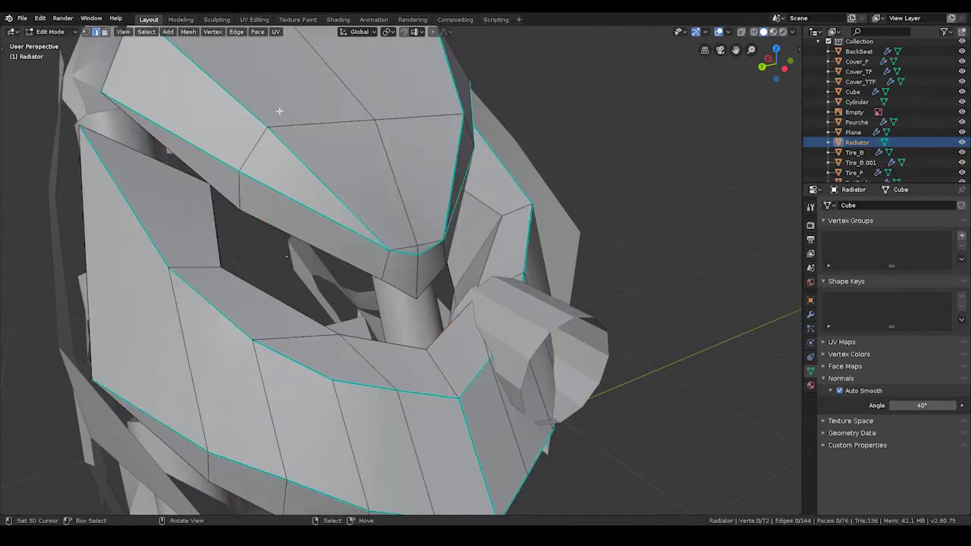
left_click(355, 79, "shift")
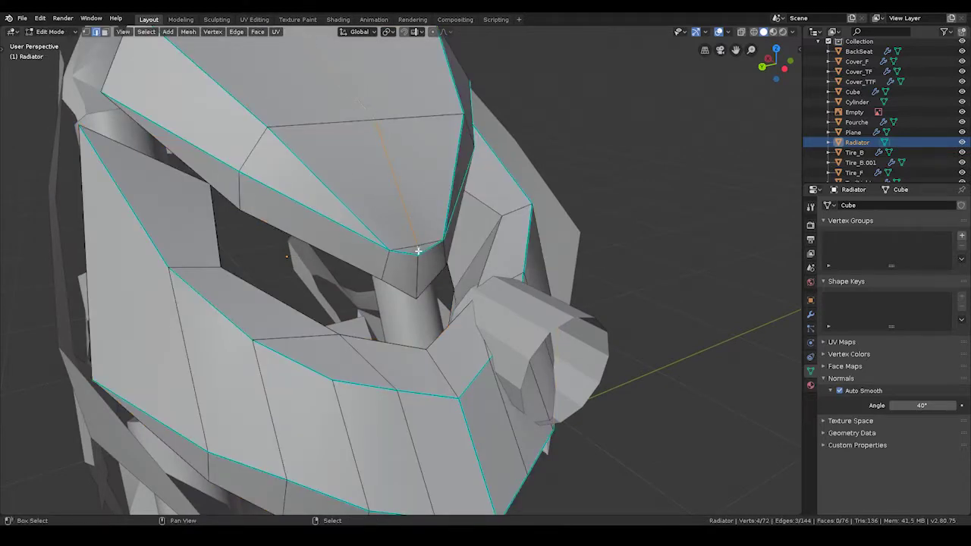
key("ctrl+e")
left_click(408, 199)
key("alt+a")
key("Tab")
mouse_move(408, 199)
middle_mouse_down()
mouse_move(409, 145)
mouse_move(320, 195)
mouse_move(425, 181)
mouse_move(468, 137)
mouse_move(369, 166)
mouse_move(492, 258)
mouse_move(468, 244)
middle_mouse_up()
Move two Radiator vertices slightly along Z.
key("Tab")
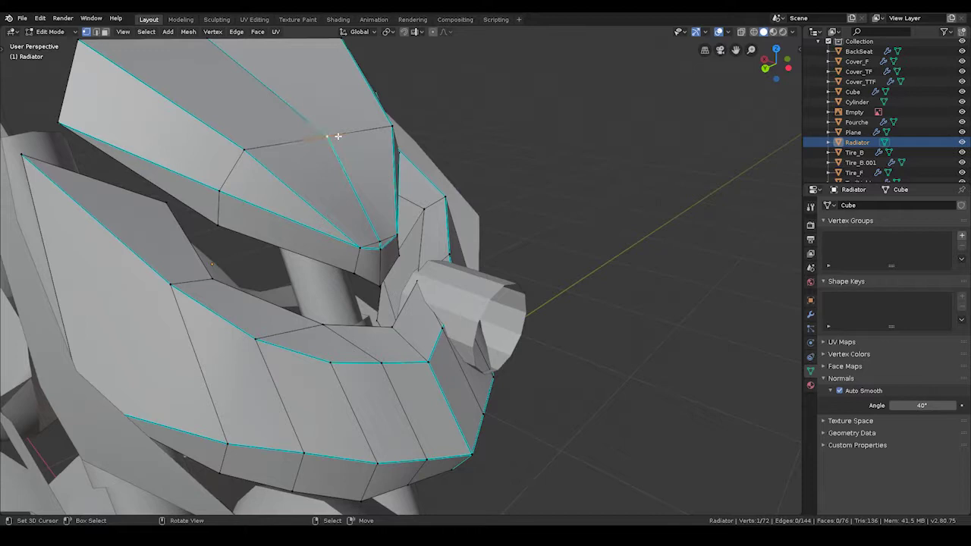
key("g")
key("z")
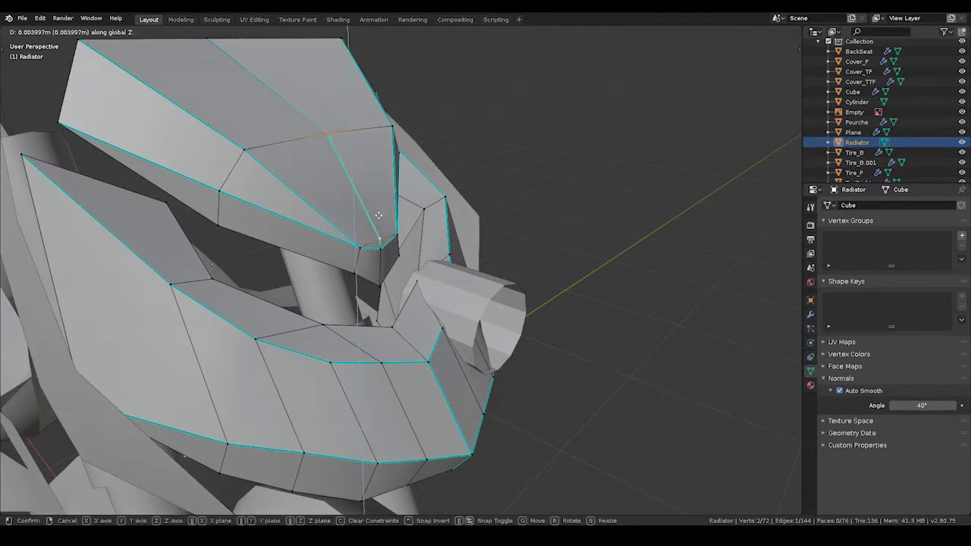
left_click(379, 213)
middle_click_drag(336, 202, 303, 238)
left_click(303, 240)
key("g")
key("z")
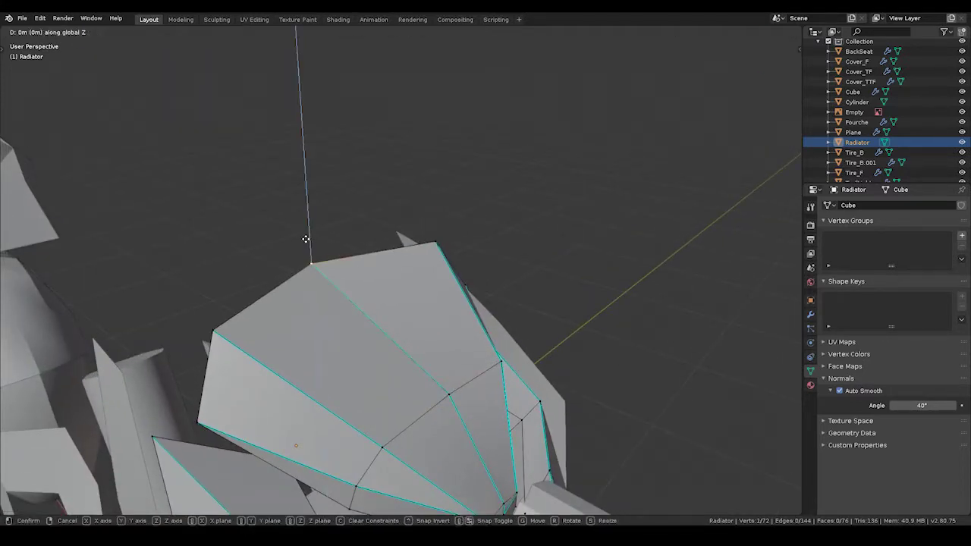
left_click(306, 234)
key("ctrl+Tab")
left_click(345, 163)
mouse_move(345, 163)
middle_mouse_down()
mouse_move(319, 188)
mouse_move(302, 163)
mouse_move(372, 169)
mouse_move(272, 188)
mouse_move(303, 376)
mouse_move(382, 152)
middle_mouse_up()
Deselect the Radiator and save the file as s1000r.blend.
left_click(271, 188)
key("ctrl+s")
mouse_move(348, 204)
middle_mouse_down()
mouse_move(310, 205)
mouse_move(369, 173)
mouse_move(332, 221)
mouse_move(339, 248)
middle_mouse_up()
Shade the headlight cylinder smooth and view it from the front orthographic view.
left_click(436, 241)
right_click(481, 250)
left_click(436, 251)
key("alt+a")
left_click(468, 251)
middle_click_drag(483, 251, 477, 247)
key("KP_1")
In the cylinder's Edit Mode, select one rim edge in edge select mode and extrude it.
key("ctrl+KP_3")
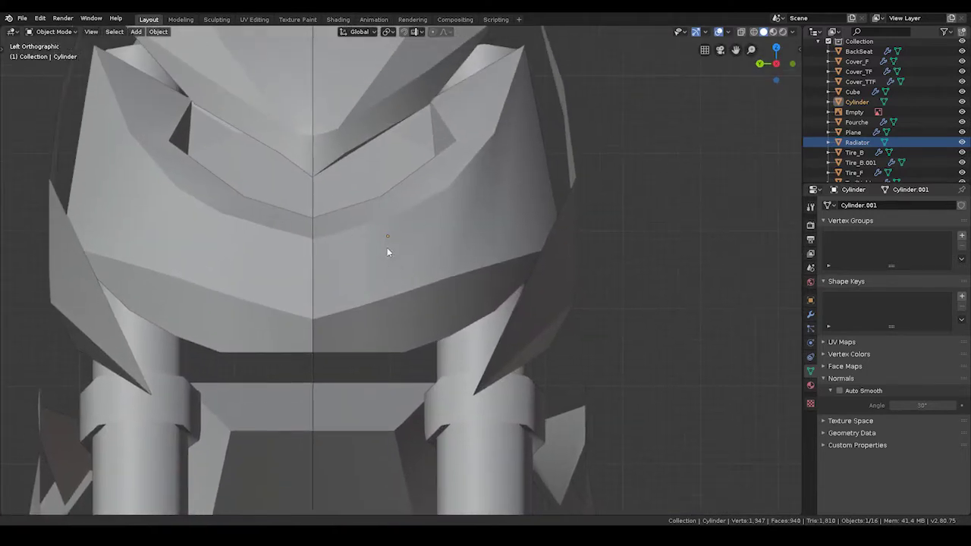
key("ctrl+Tab")
left_click(424, 91)
key("c")
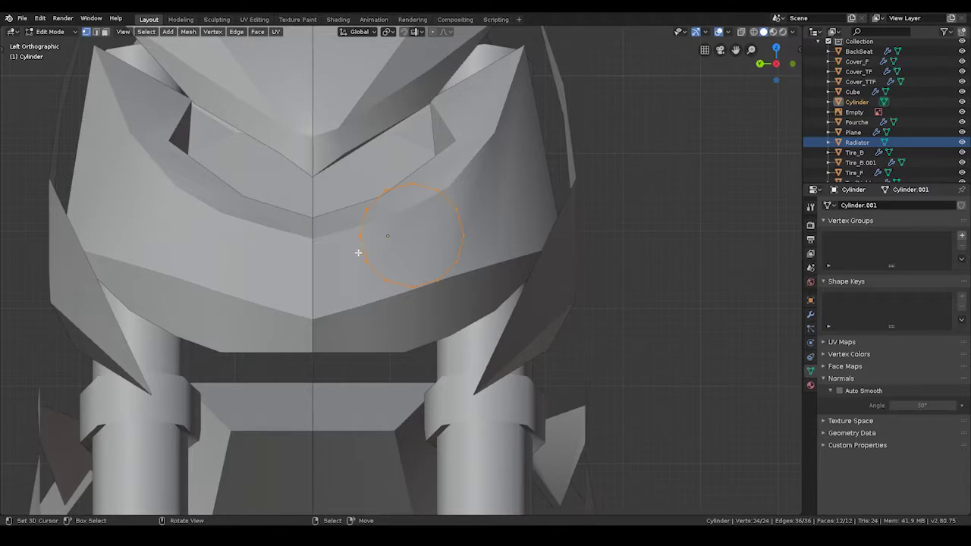
left_click(99, 33)
middle_click_drag(289, 203, 332, 223)
left_click(418, 186)
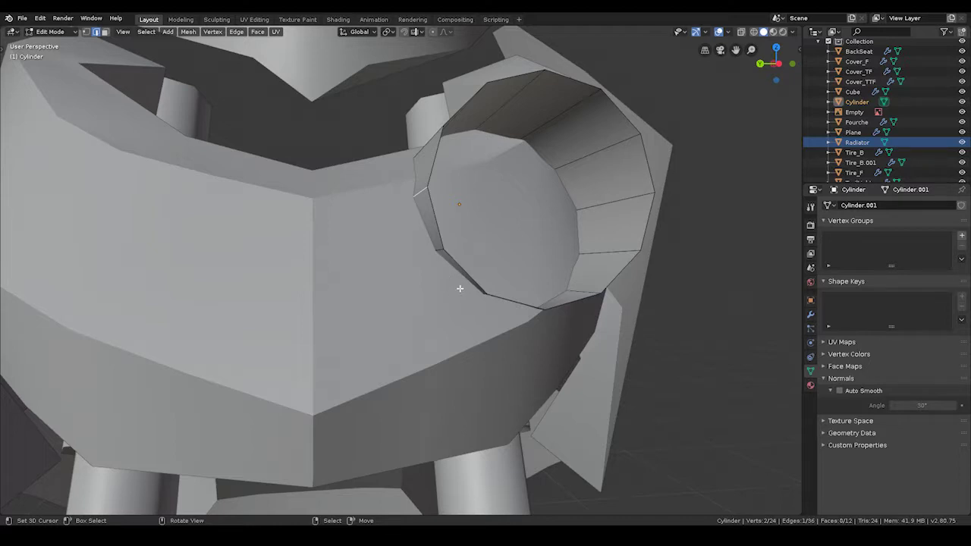
key("ctrl+KP_1")
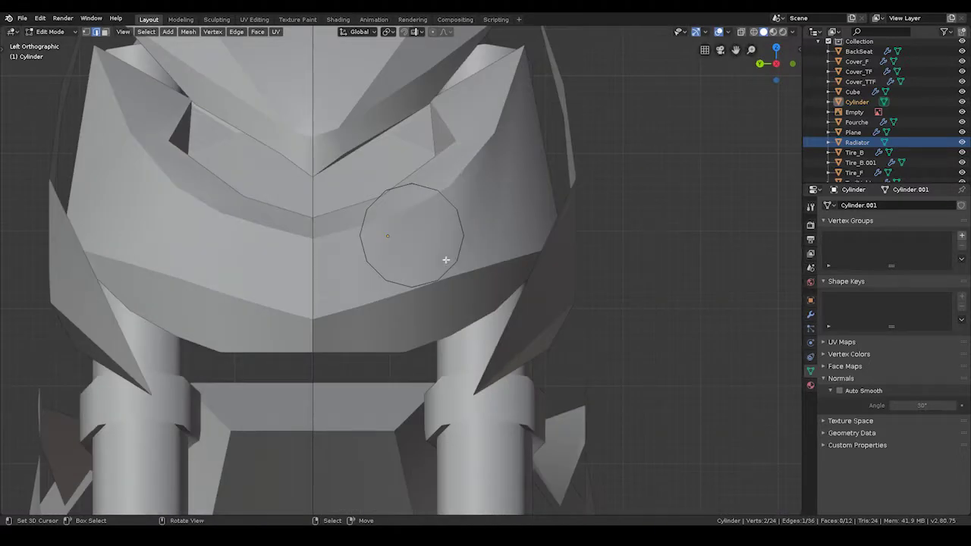
key("e")
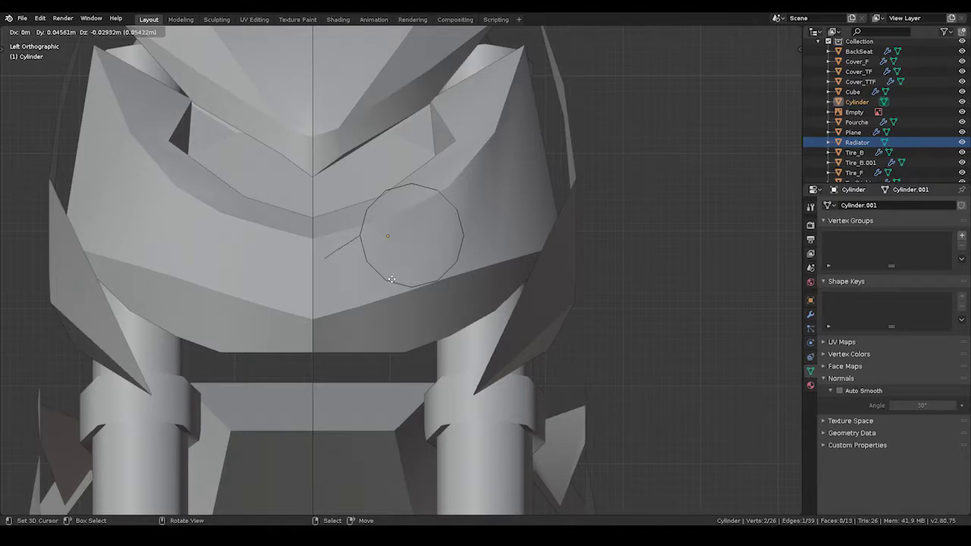
left_click(395, 277)
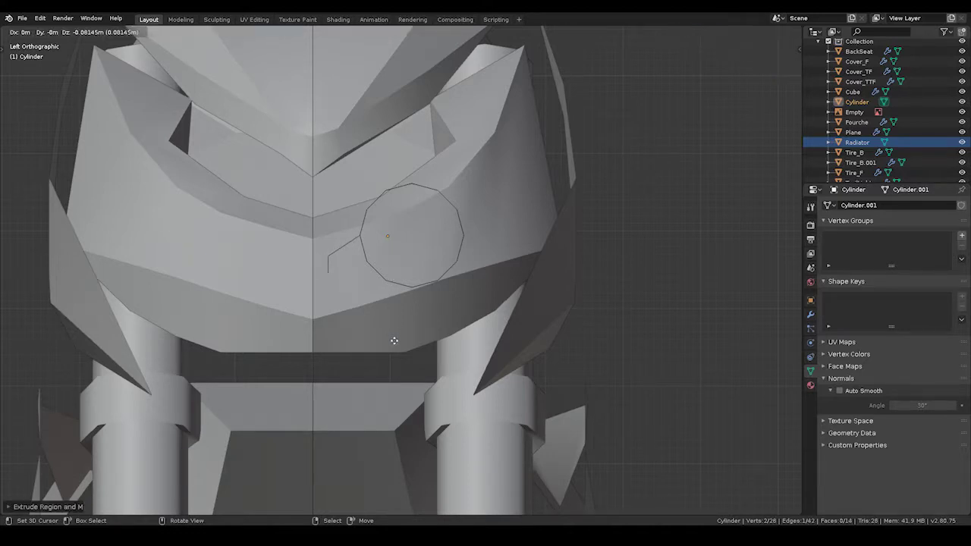
Lower the extruded vertex toward the fairing and switch to see-through wireframe shading.
mouse_move(394, 340)
middle_mouse_down()
mouse_move(379, 301)
mouse_move(403, 312)
middle_mouse_up()
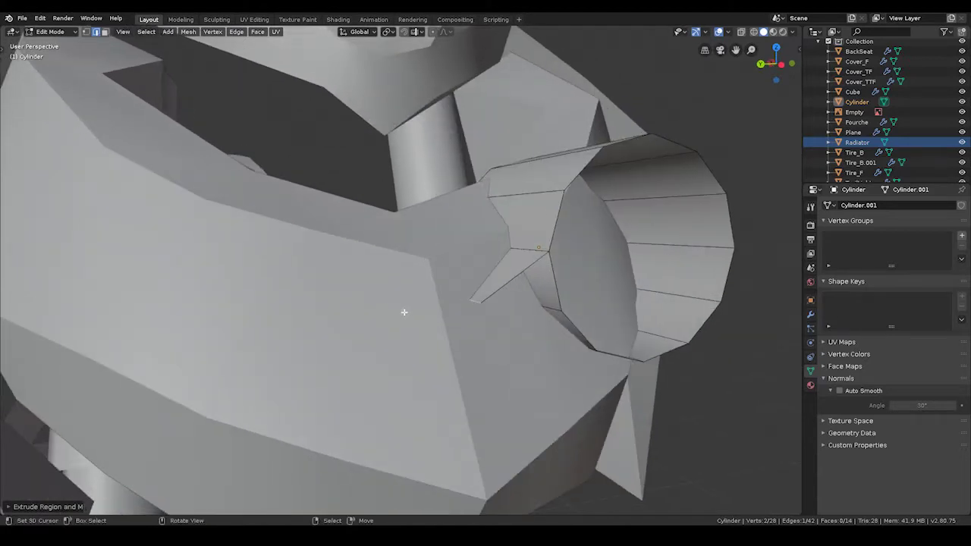
key("g")
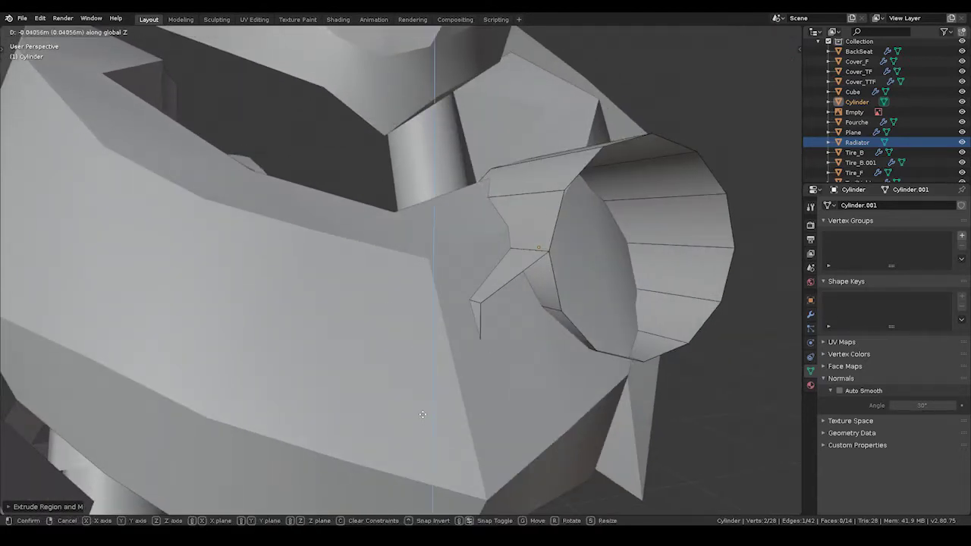
left_click(427, 410)
key("z")
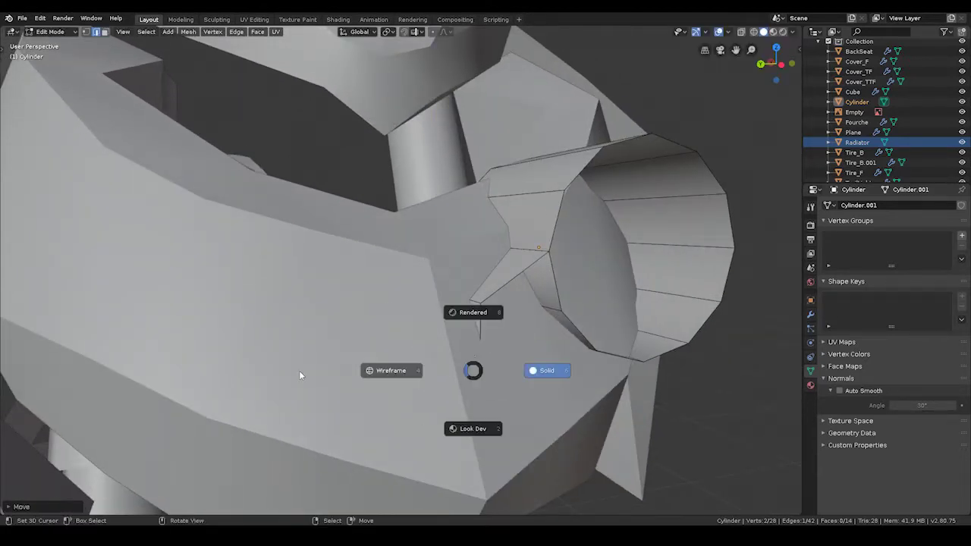
left_click(426, 369)
key("ctrl+KP_3")
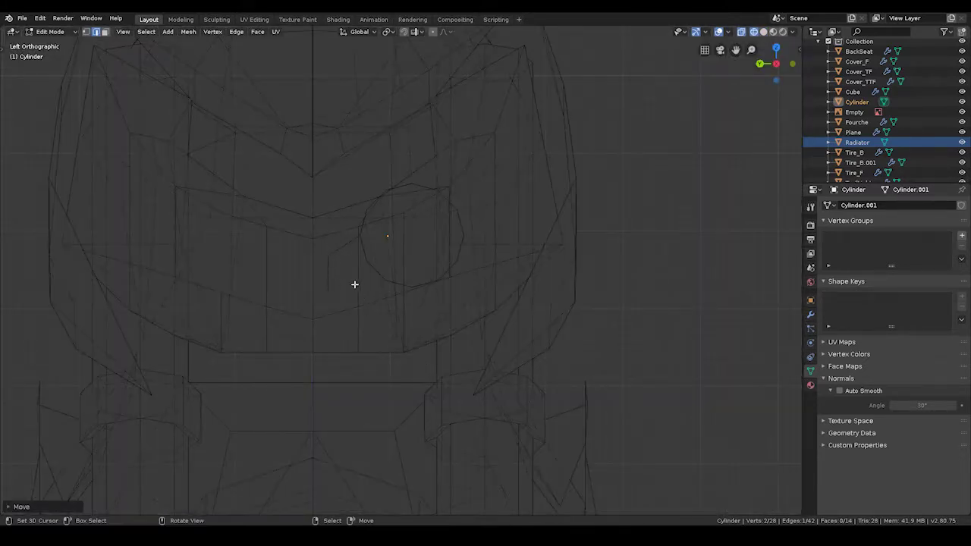
Delete the extra extruded edge, then return to solid shading and Object Mode.
key("ctrl+r")
key("Escape")
key("e")
left_click(373, 291)
key("x")
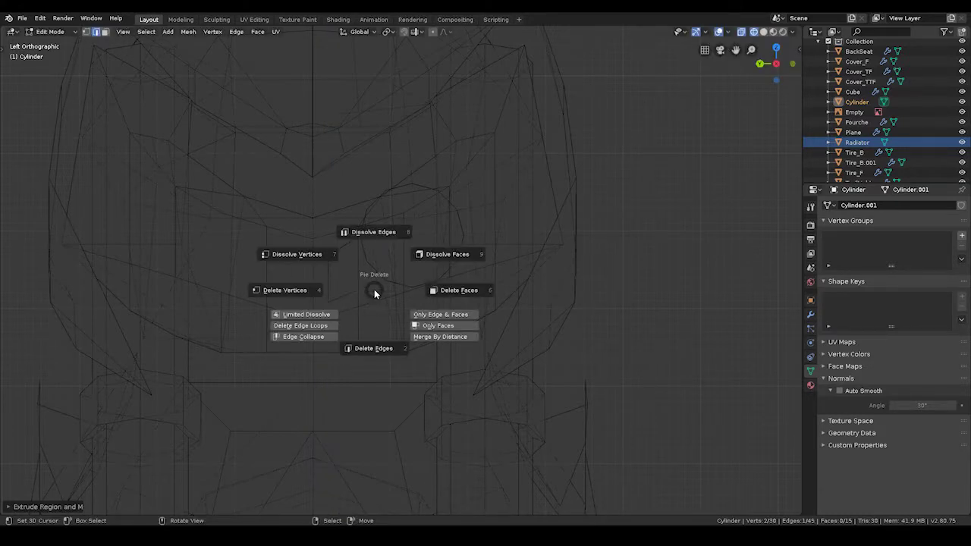
left_click(380, 348)
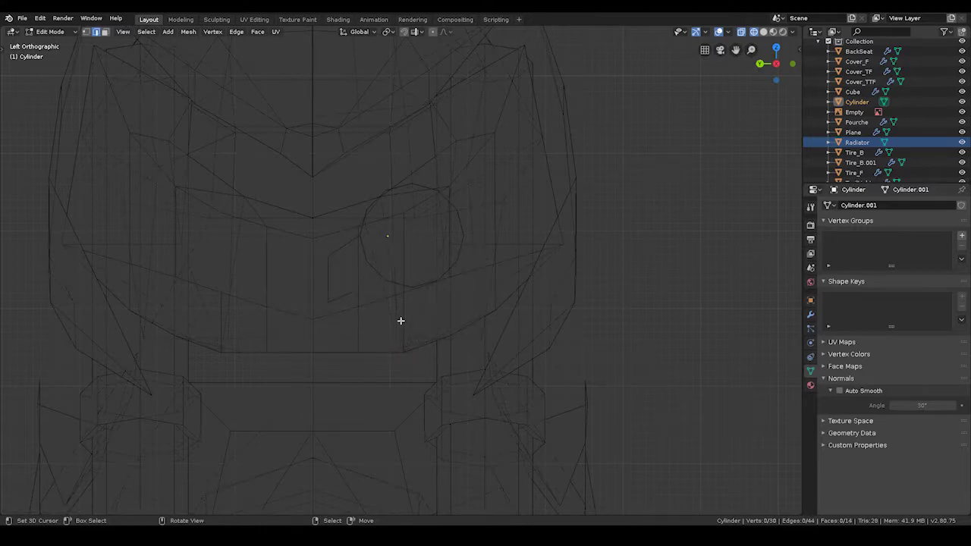
middle_click_drag(400, 321, 373, 331)
key("z")
left_click(518, 332)
middle_click_drag(217, 346, 281, 348)
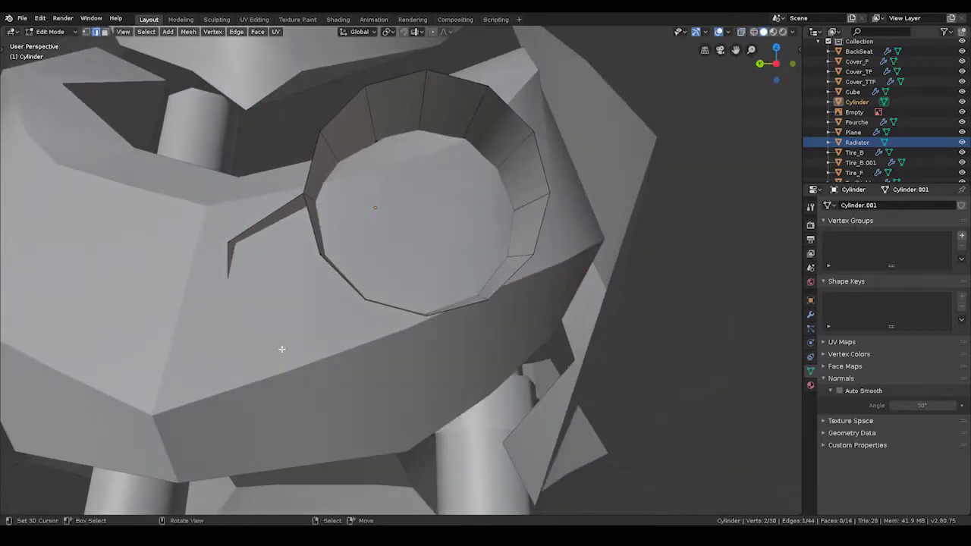
key("Tab")
left_click(320, 360)
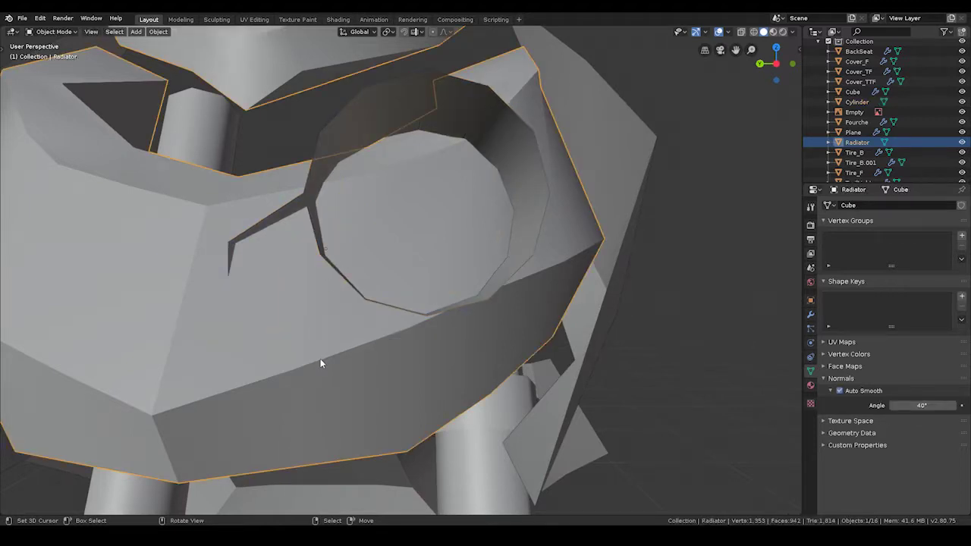
Hide the Radiator fairing and delete a stray edge on the headlight cylinder.
key("h")
left_click(269, 309)
key("Tab")
middle_click_drag(276, 253, 332, 362)
left_click(364, 345, "shift")
key("x")
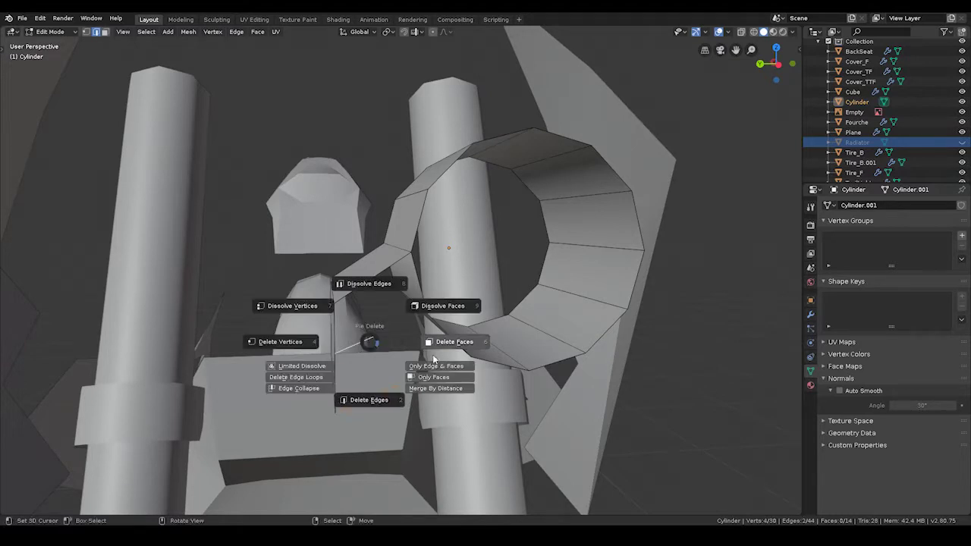
left_click(393, 399)
Fill a face between the extruded strip edge and the opposite flap edge.
middle_click_drag(373, 397, 296, 370)
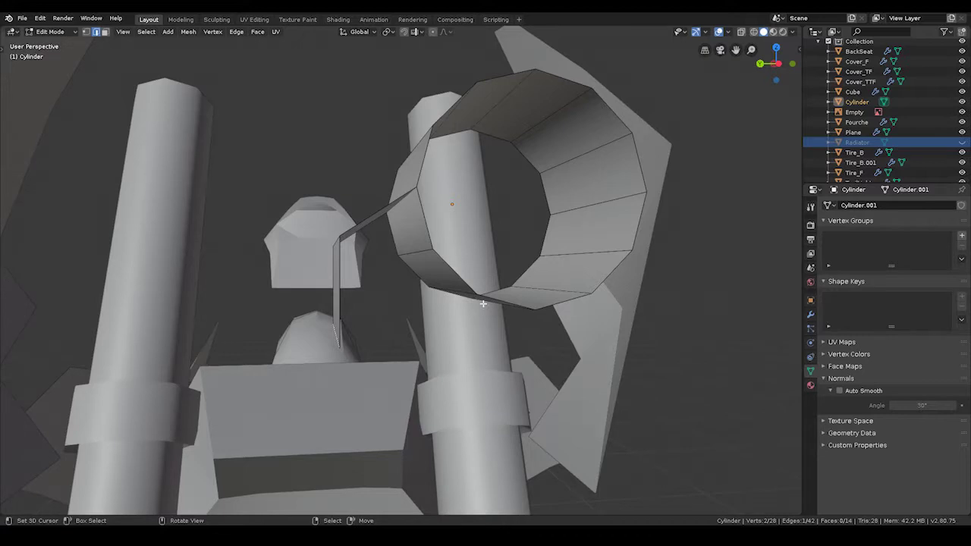
middle_click_drag(482, 298, 486, 241)
left_click(487, 241, "shift")
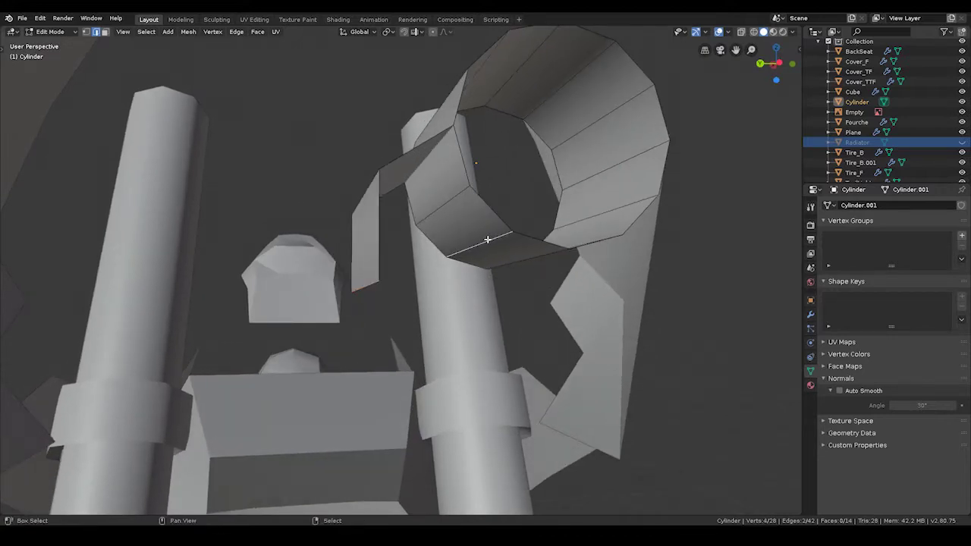
key("f")
key("alt+a")
Select three edges on top of the headlight ring in front view.
middle_click_drag(499, 245, 468, 261)
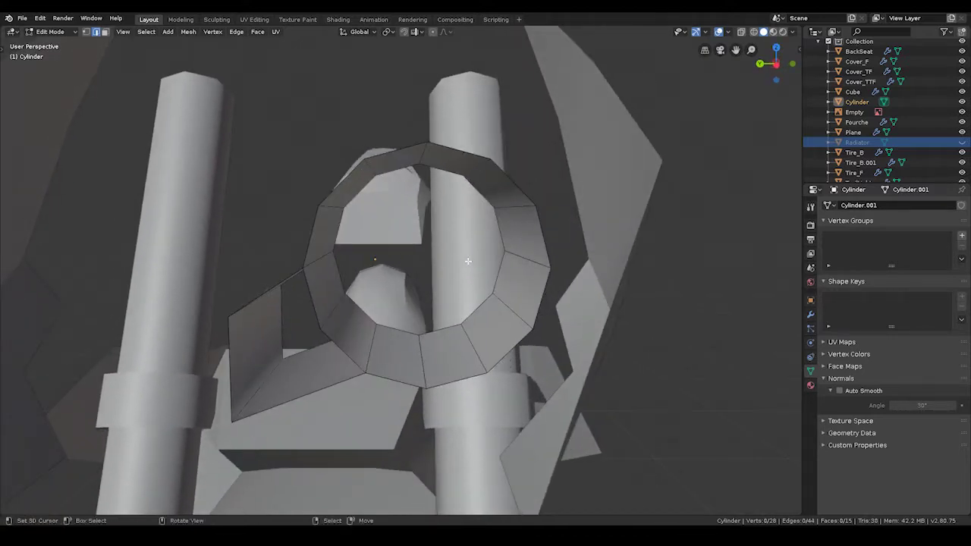
left_click(343, 199)
left_click(370, 167, "shift")
left_click(422, 154, "shift")
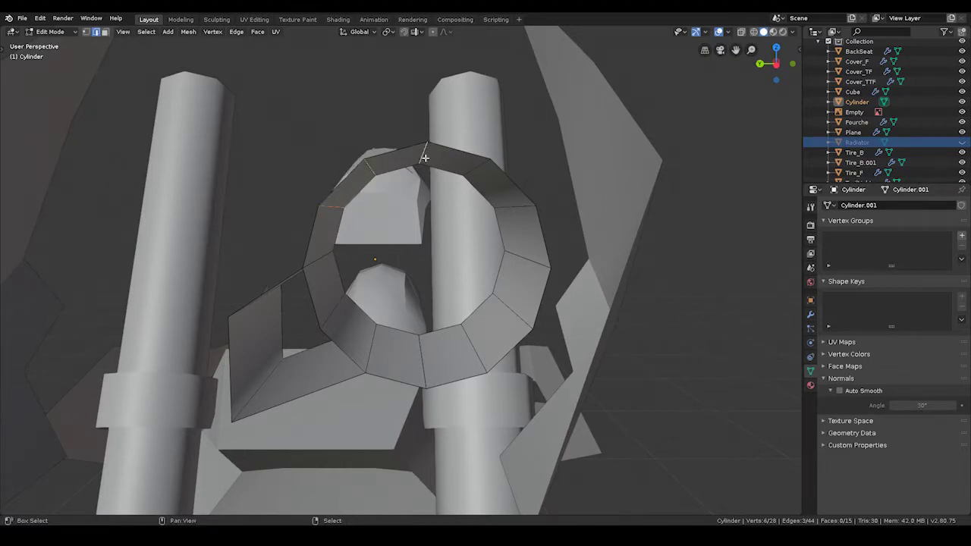
key("KP_1")
Move the top ring edges into place and pick the ring edge to extend.
key("ctrl+KP_3")
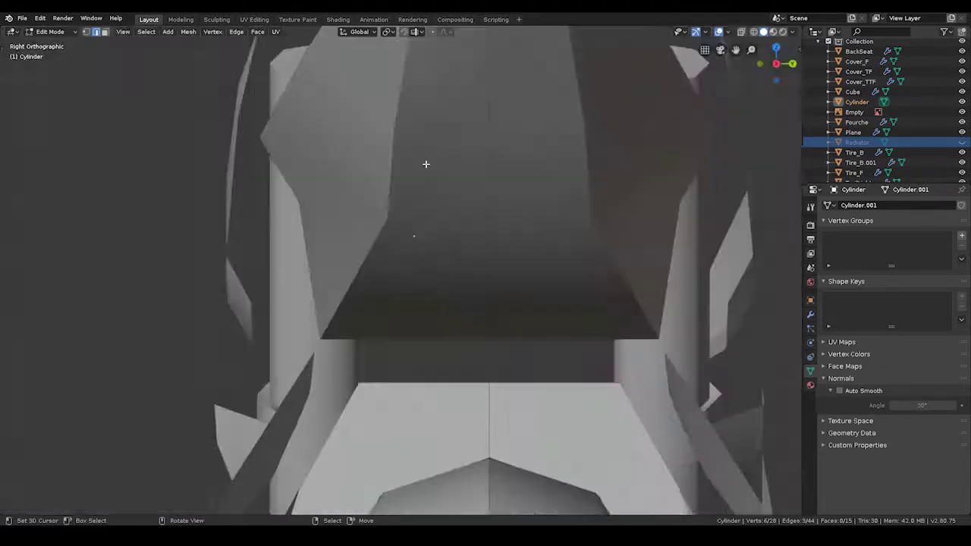
key("g")
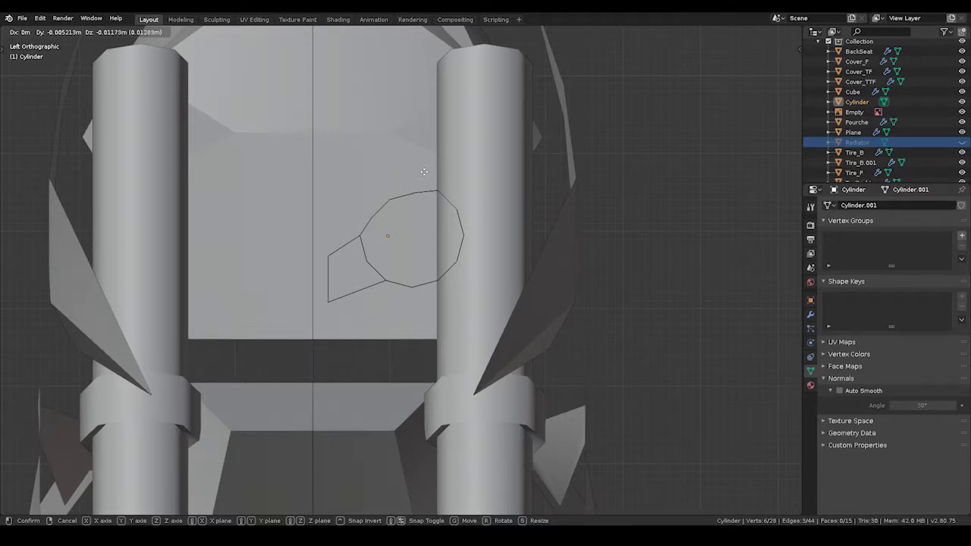
left_click(424, 170)
mouse_move(424, 170)
middle_mouse_down()
mouse_move(430, 192)
mouse_move(467, 191)
mouse_move(465, 214)
middle_mouse_up()
left_click(429, 192)
left_click(413, 267)
key("KP_1")
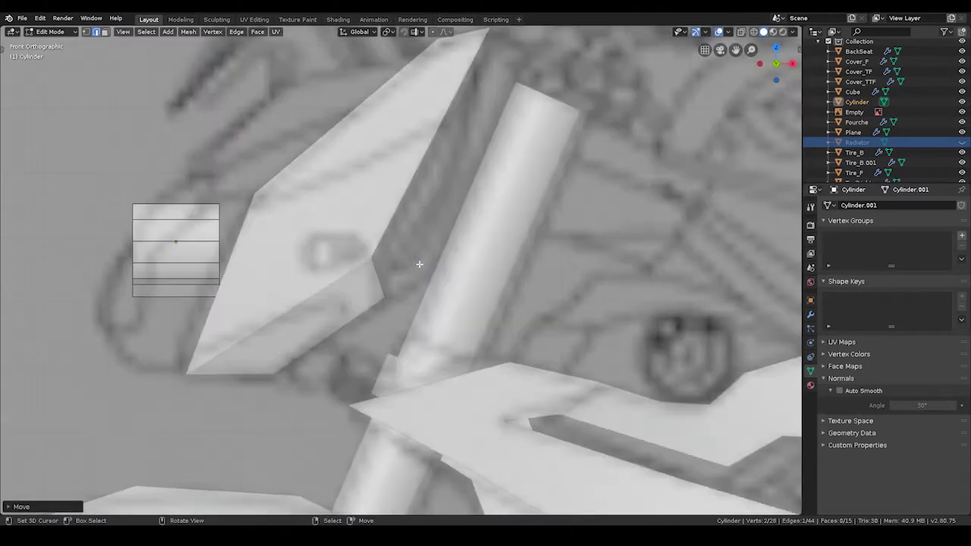
key("ctrl+KP_3")
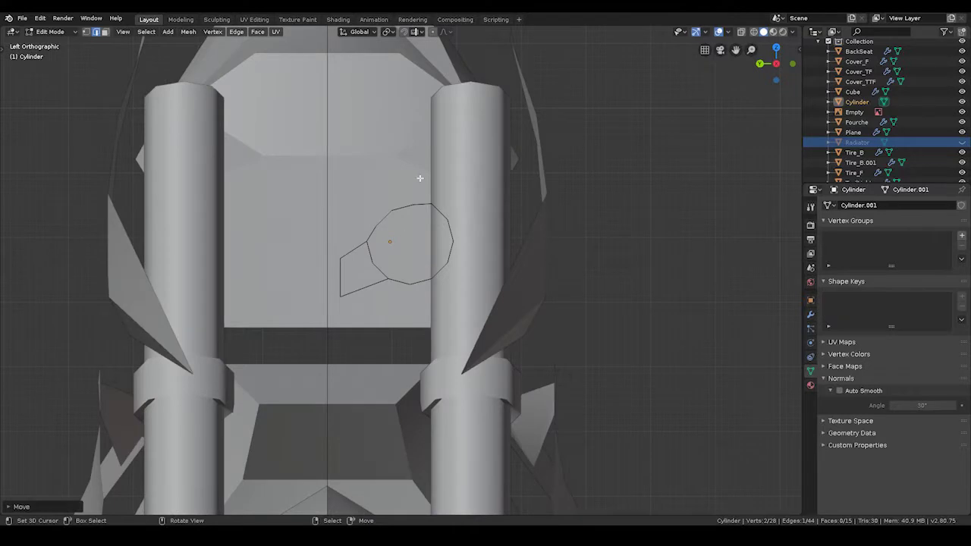
Extrude the edge twice, up-right then down-right, to form the new flap.
key("e")
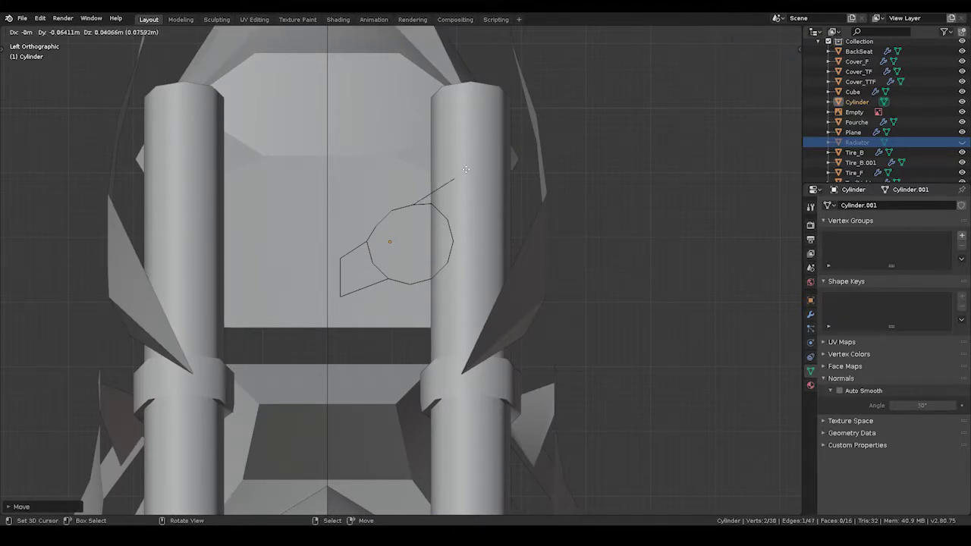
left_click(467, 164)
key("e")
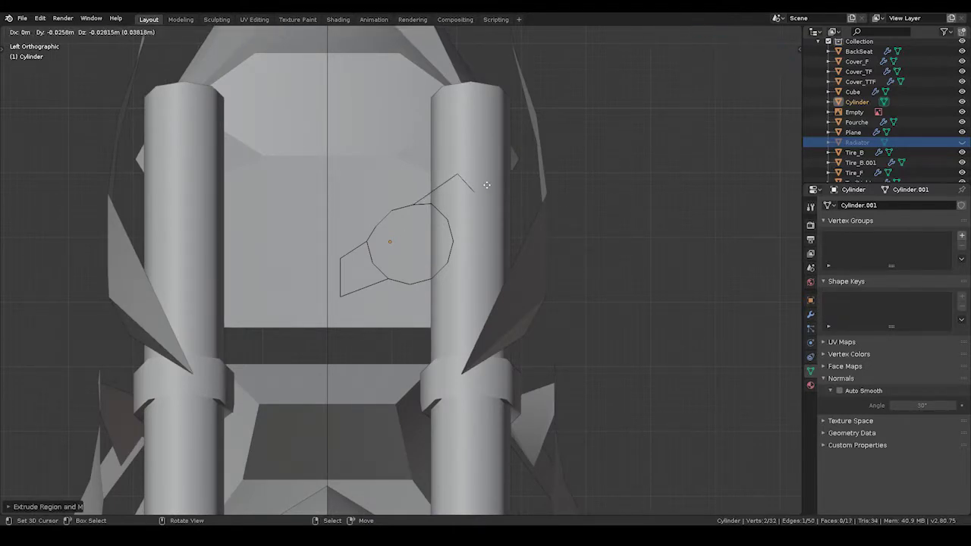
left_click(494, 199)
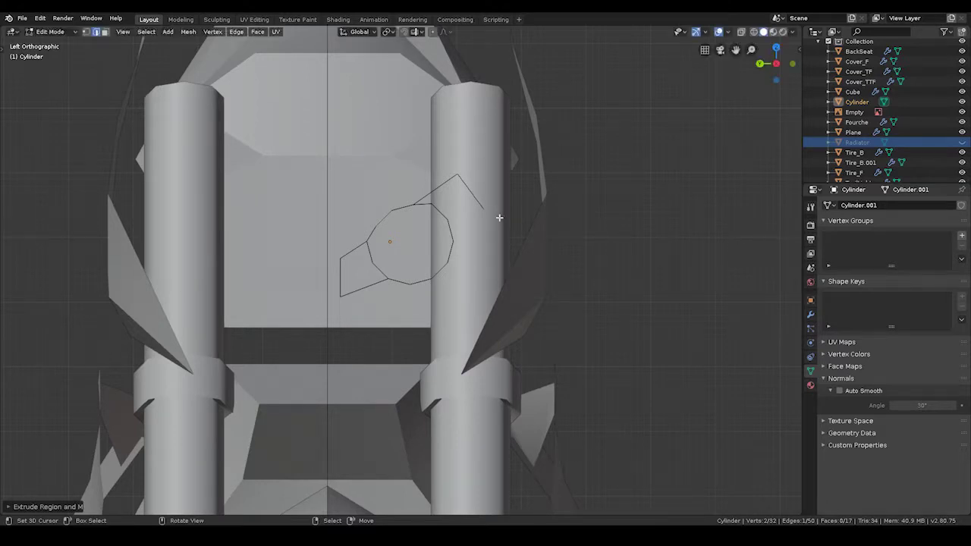
middle_click_drag(499, 218, 465, 216)
left_click(347, 228)
mouse_move(347, 228)
middle_mouse_down()
mouse_move(506, 219)
mouse_move(492, 217)
middle_mouse_up()
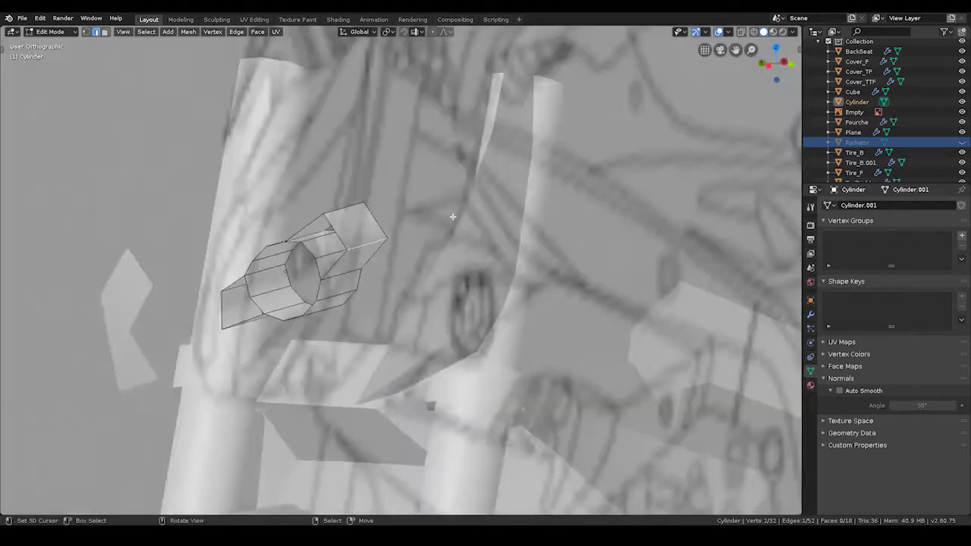
Adjust the flap's vertices in front view and clear the selection.
key("KP_1")
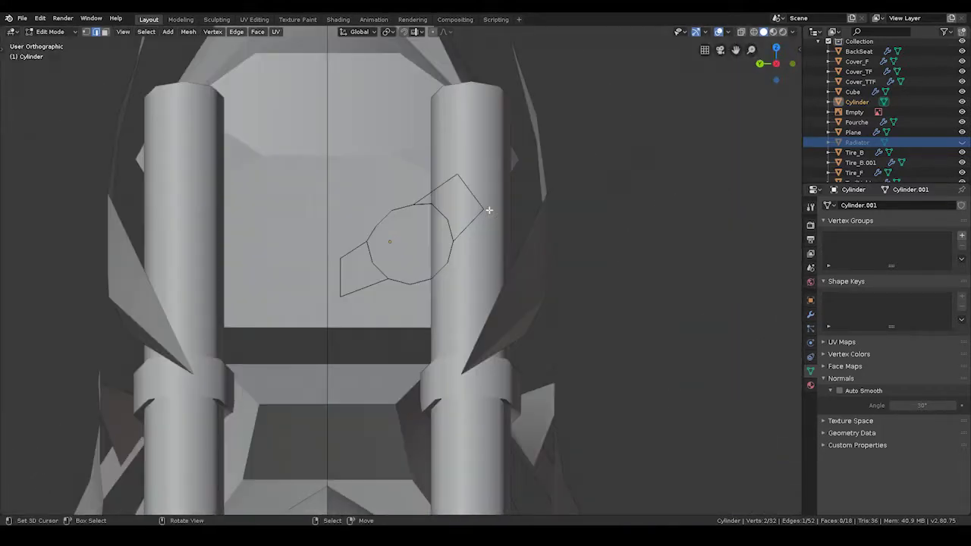
key("g")
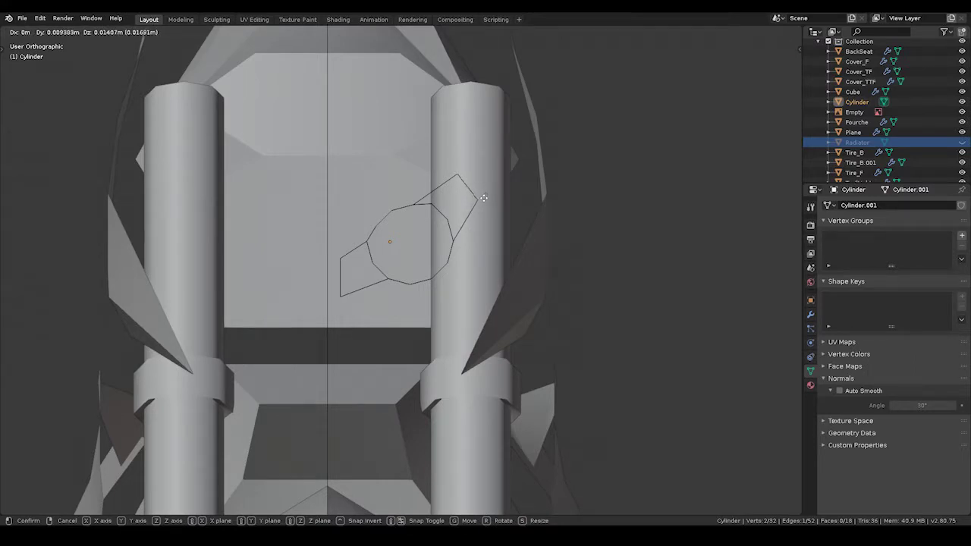
left_click(485, 197)
key("ctrl+b")
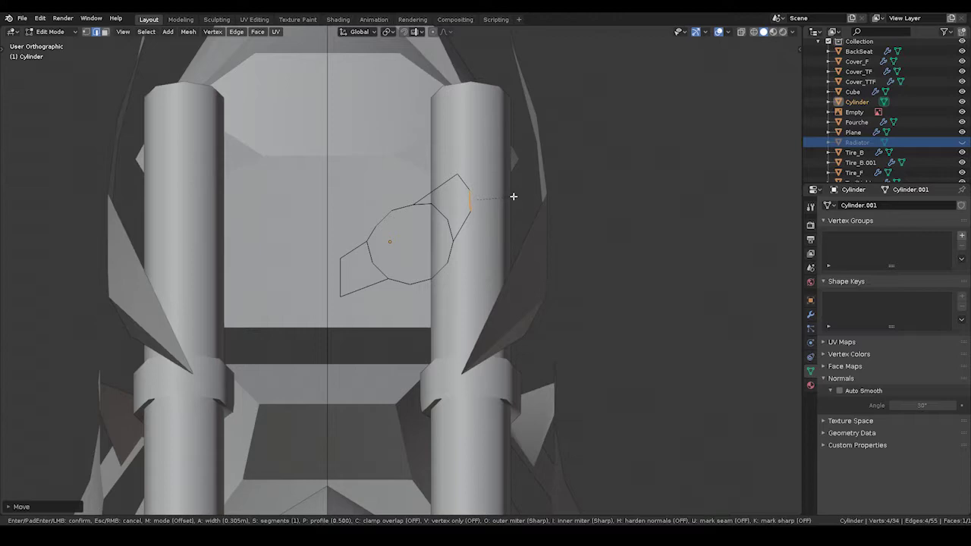
key("Escape")
left_click(498, 225)
mouse_move(498, 226)
middle_mouse_down()
mouse_move(422, 274)
mouse_move(475, 251)
middle_mouse_up()
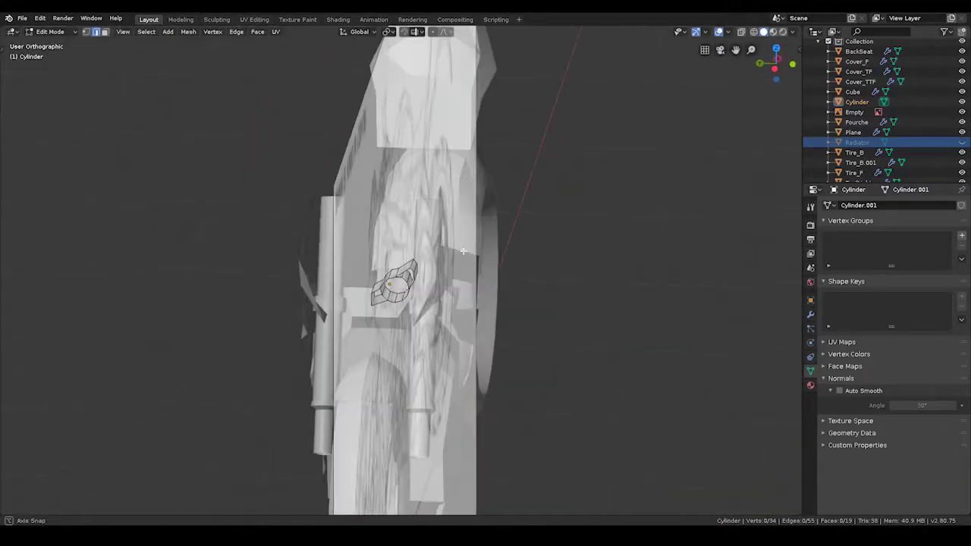
Save the file and rename the Radiator object to Light_FR in the Outliner.
key("ctrl+s")
double_click(859, 142)
type("Light")
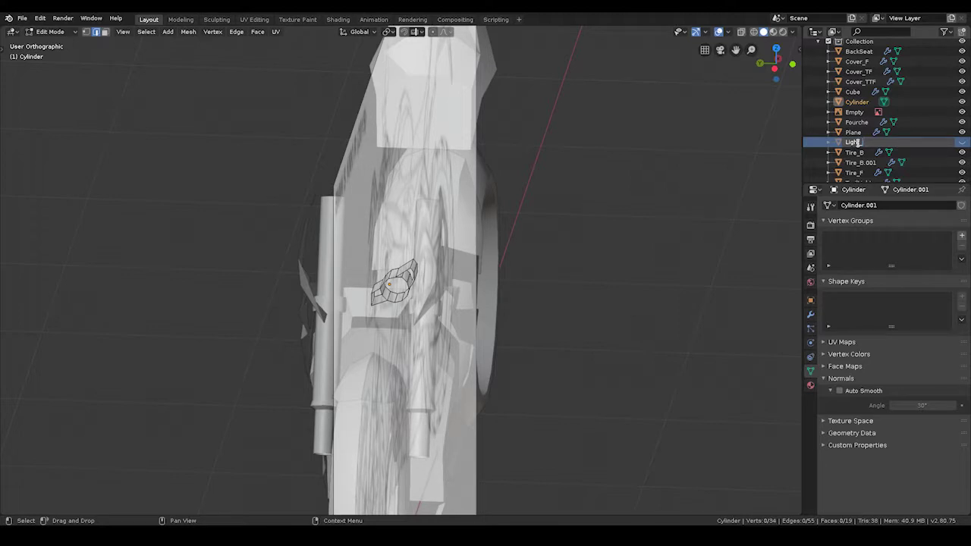
type("_F")
key("Return")
double_click(862, 132)
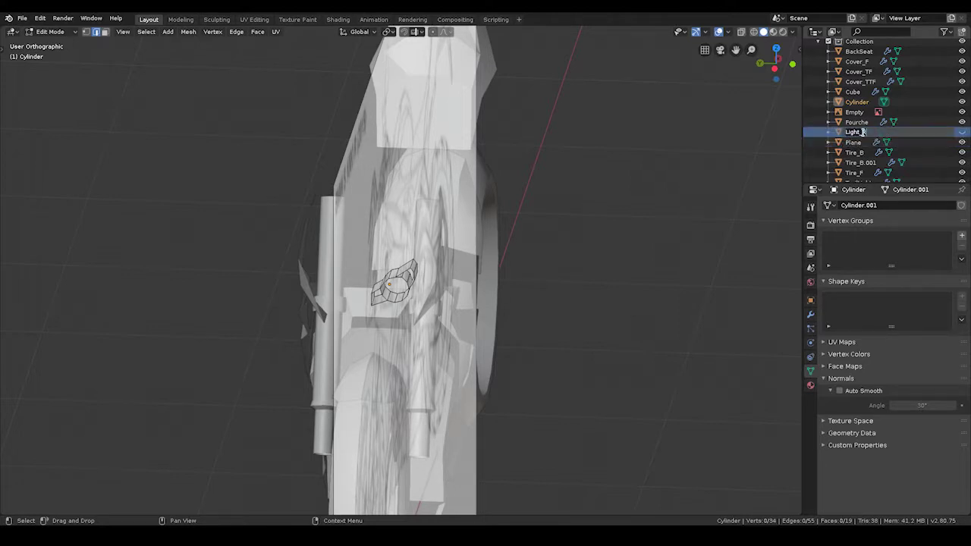
type("R")
key("Return")
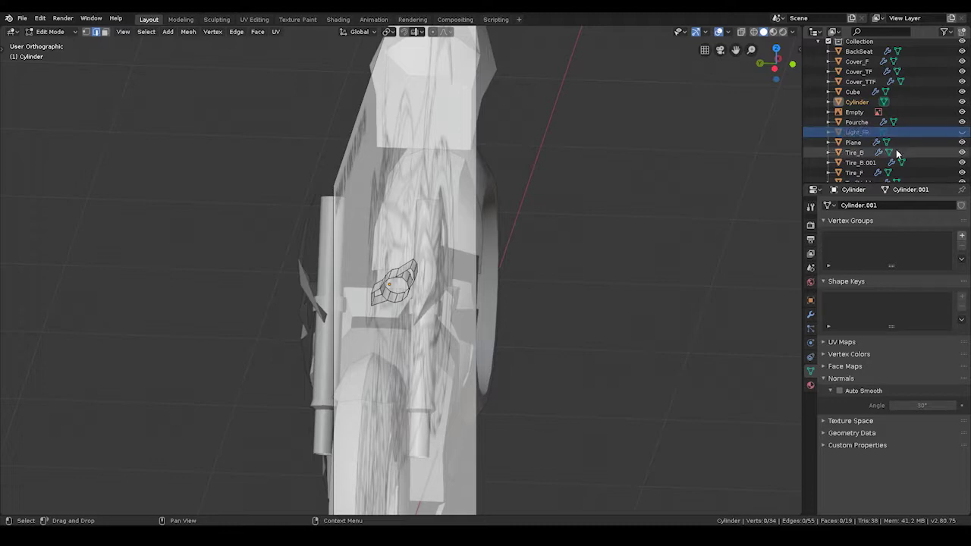
Switch back to Object Mode.
mouse_move(554, 257)
middle_mouse_down()
mouse_move(490, 258)
mouse_move(463, 231)
mouse_move(472, 232)
middle_mouse_up()
key("ctrl+Tab")
left_click(462, 235)
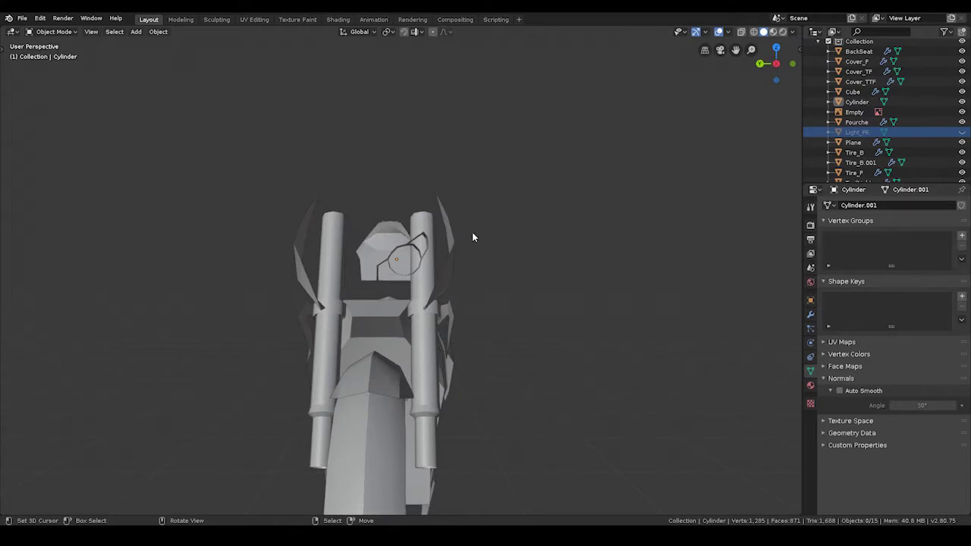
Unhide Light_FR and slide it along the X axis into position on the fairing.
scroll(472, 232, "up", 3)
key("alt+h")
middle_click_drag(418, 264, 450, 268)
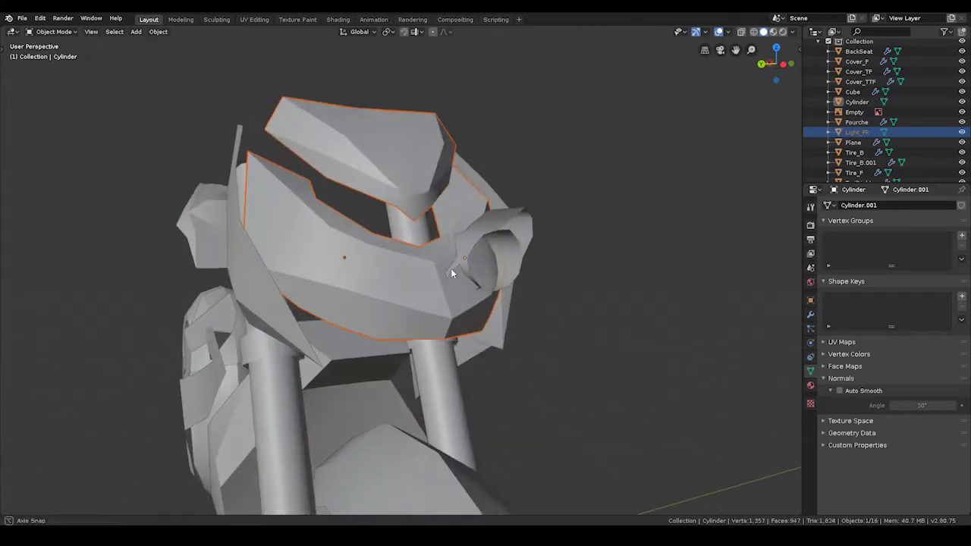
middle_click_drag(486, 241, 549, 284)
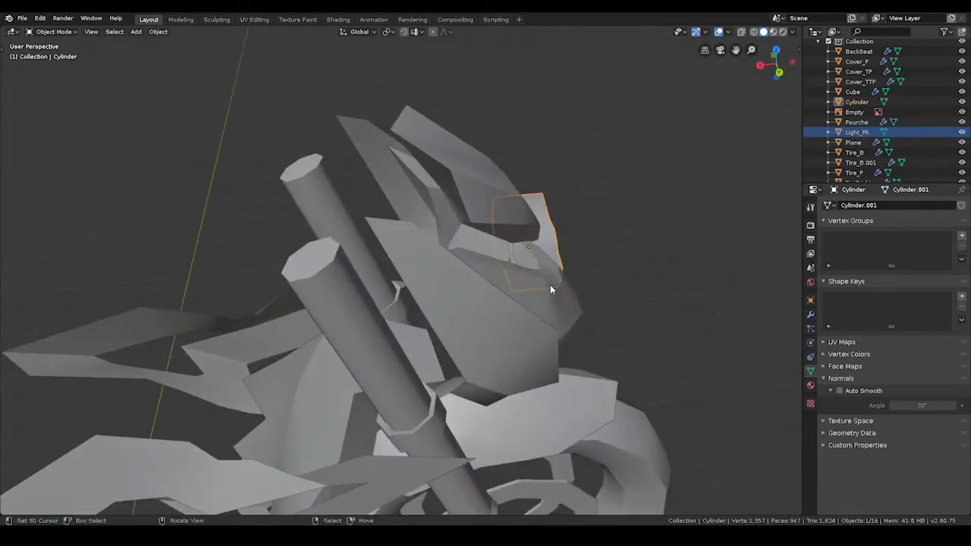
key("g")
key("x")
left_click(751, 281)
Frame the bike front and select the small headlight housing in perspective view.
mouse_move(751, 281)
middle_mouse_down()
mouse_move(665, 291)
mouse_move(586, 264)
mouse_move(486, 303)
middle_mouse_up()
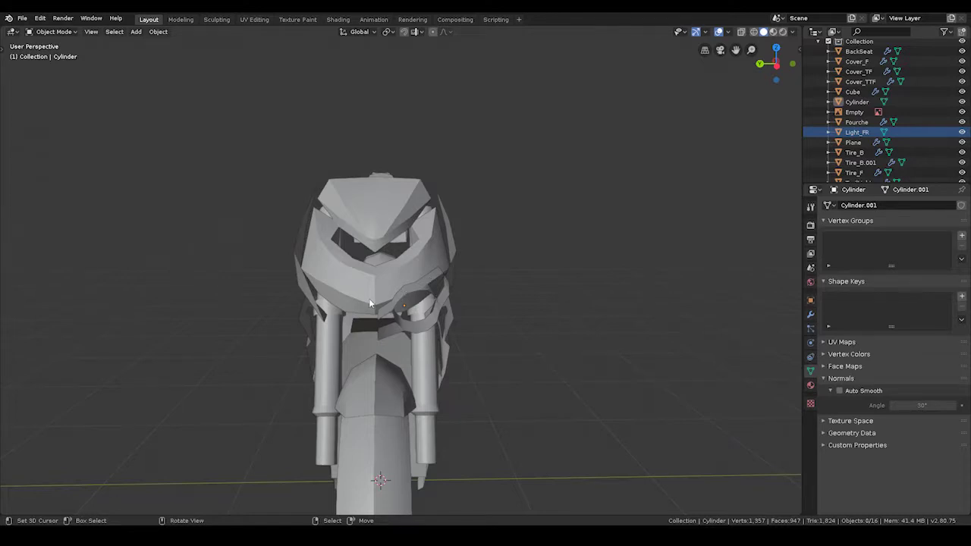
middle_click_drag(370, 303, 387, 289)
scroll(387, 290, "down", 2)
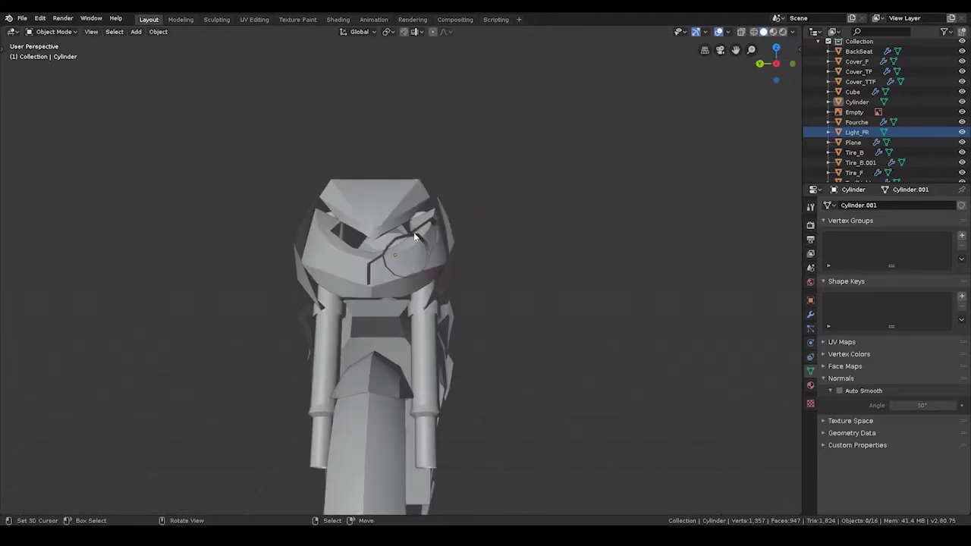
key("KP_1")
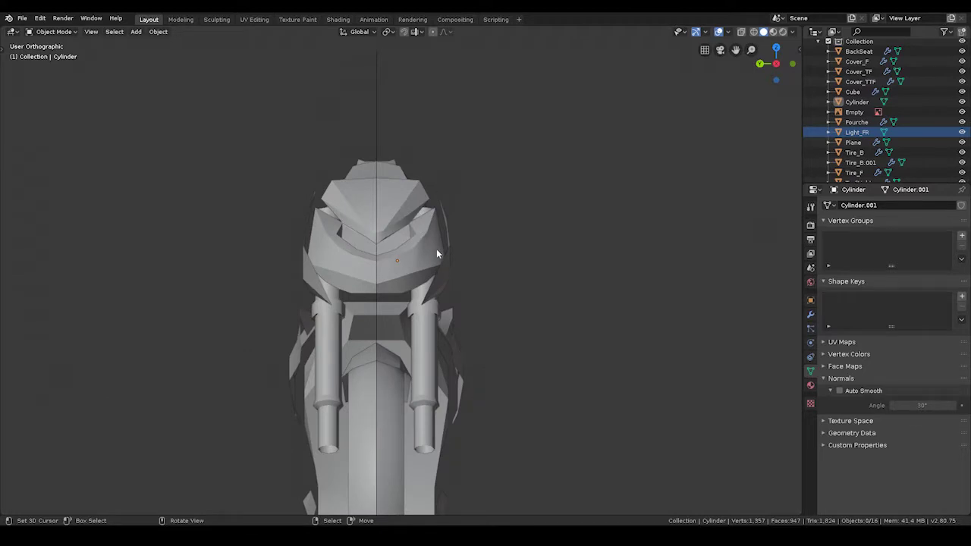
middle_click_drag(423, 251, 444, 256)
left_click(448, 253)
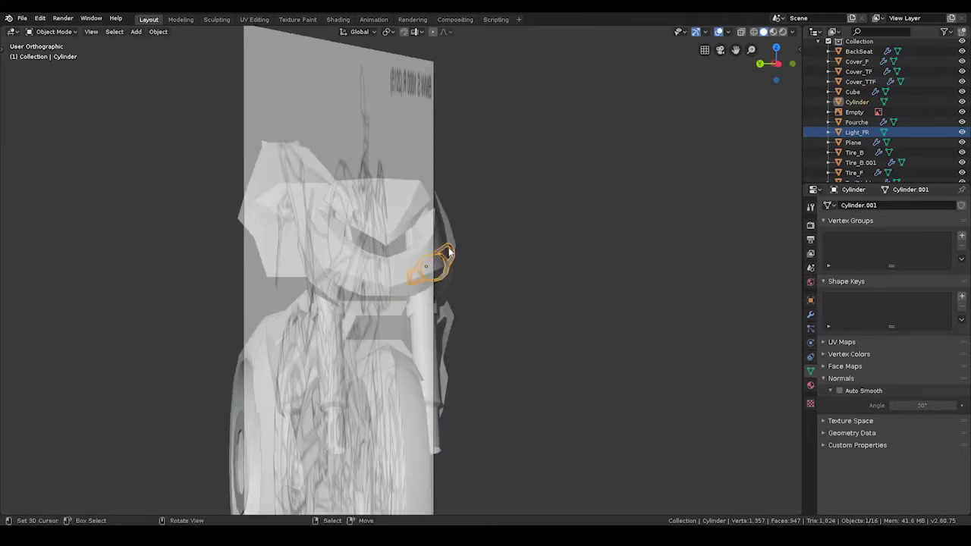
key("KP_5")
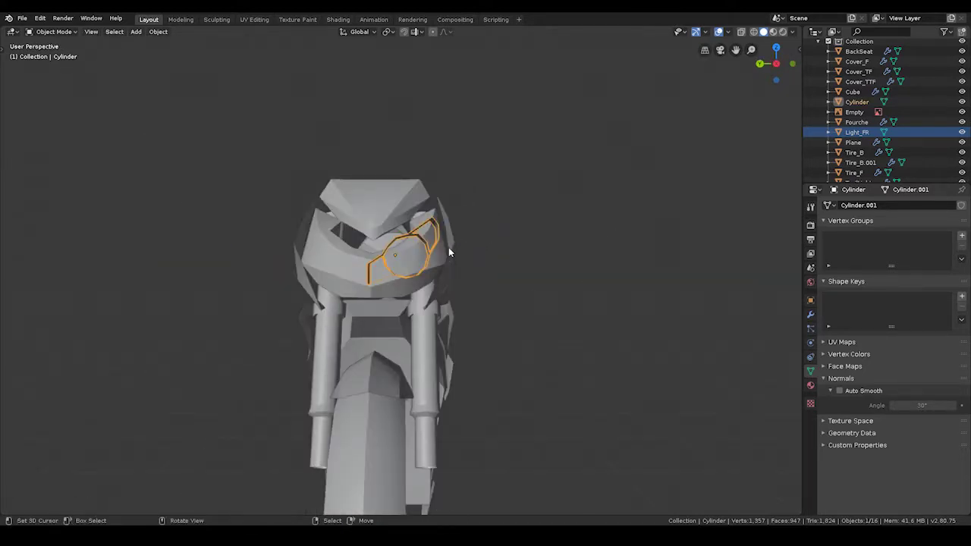
Duplicate the headlight housing and mirror it with scale Y -1 around the 3D cursor.
key("shift+d")
right_click(452, 241)
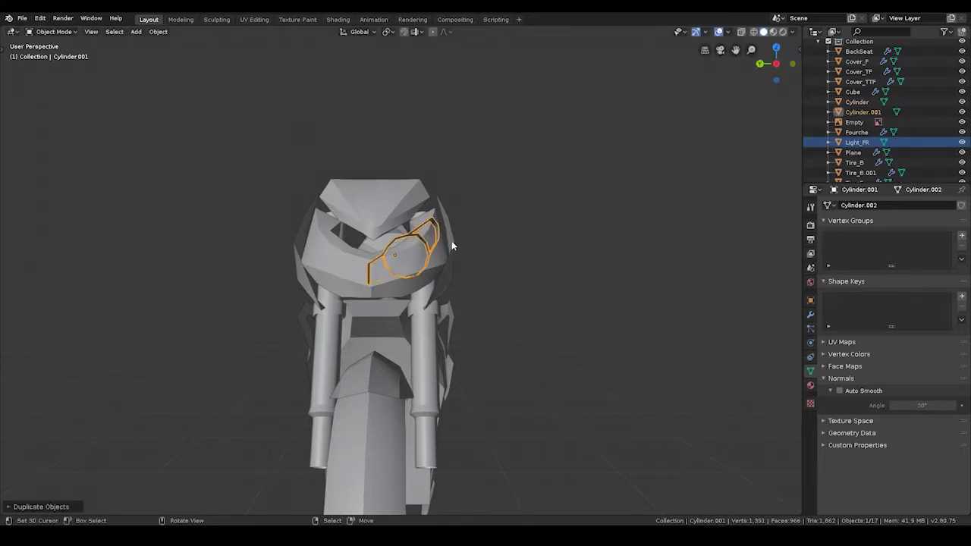
left_click(394, 31)
left_click(382, 71)
middle_click_drag(418, 176, 453, 251)
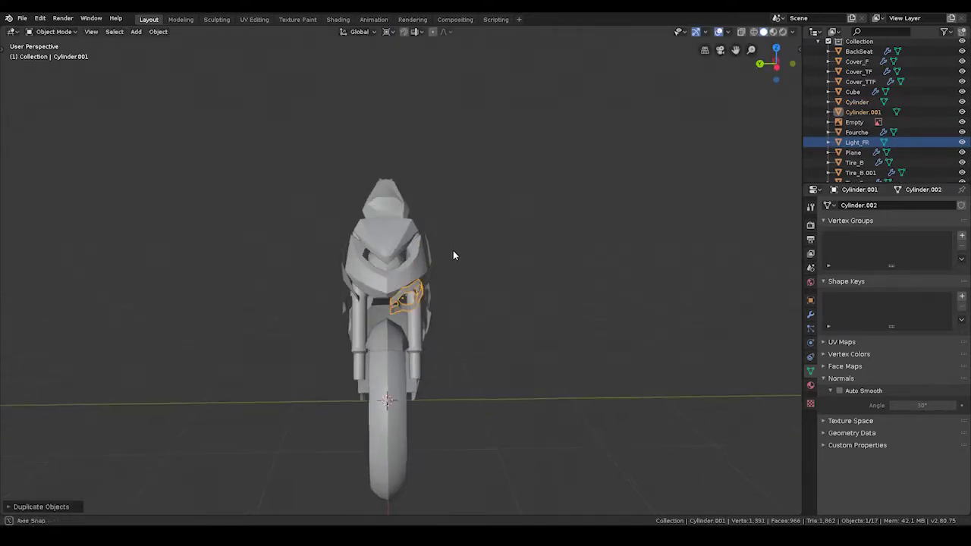
type("sy")
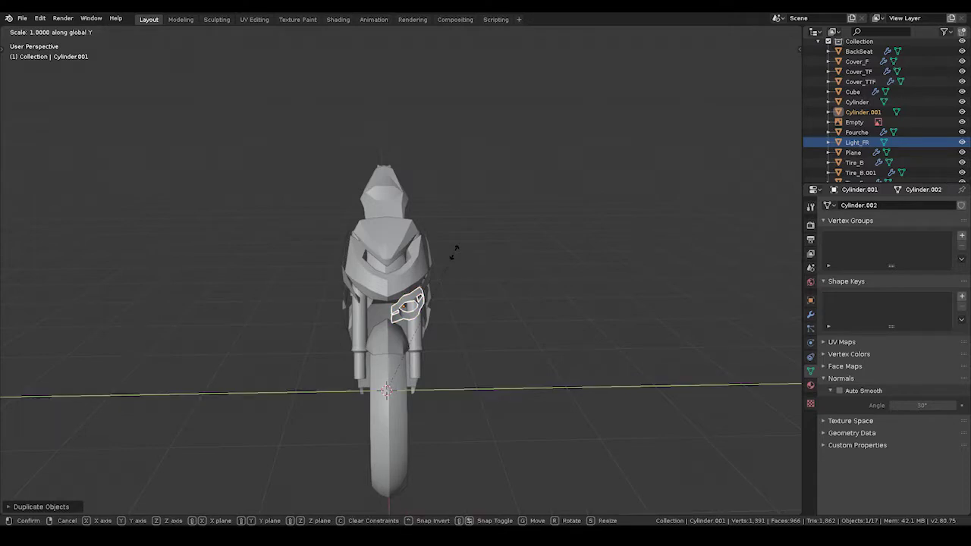
type("-1")
key("Return")
Open Cylinder.001 in Edit Mode with face select and select a face on it.
mouse_move(353, 347)
middle_mouse_down()
mouse_move(341, 275)
mouse_move(340, 302)
mouse_move(284, 309)
middle_mouse_up()
left_click(284, 308)
key("ctrl+Tab")
left_click(286, 244)
mouse_move(287, 244)
middle_mouse_down()
mouse_move(309, 298)
mouse_move(320, 250)
middle_mouse_up()
key("Tab")
left_click(345, 274)
key("Tab")
left_click(105, 32)
left_click(394, 306)
Delete several faces from the small cylinder, leaving an open strip.
left_click(388, 319, "shift")
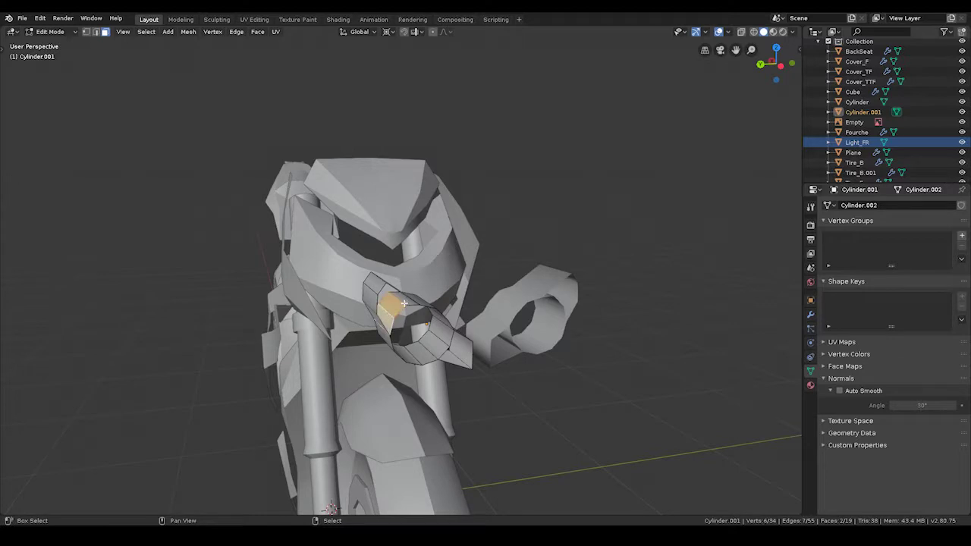
key("x")
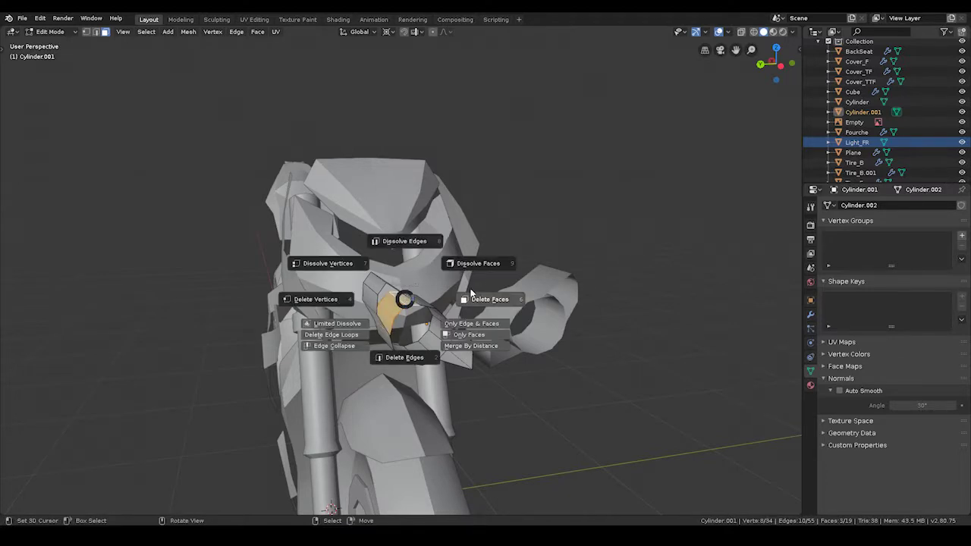
left_click(460, 339)
middle_click_drag(460, 338, 445, 337)
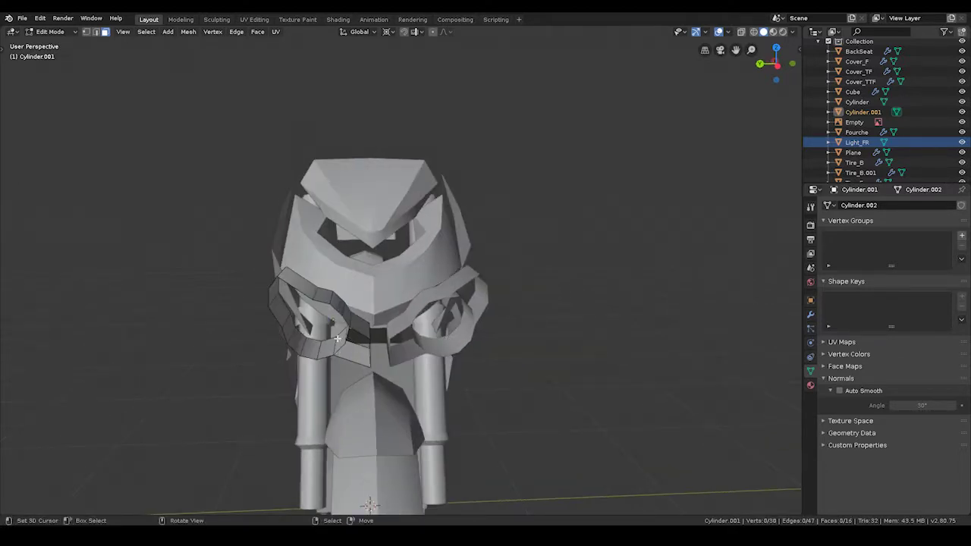
middle_click_drag(337, 339, 509, 318)
left_click(509, 318)
left_click(502, 327, "shift")
key("x")
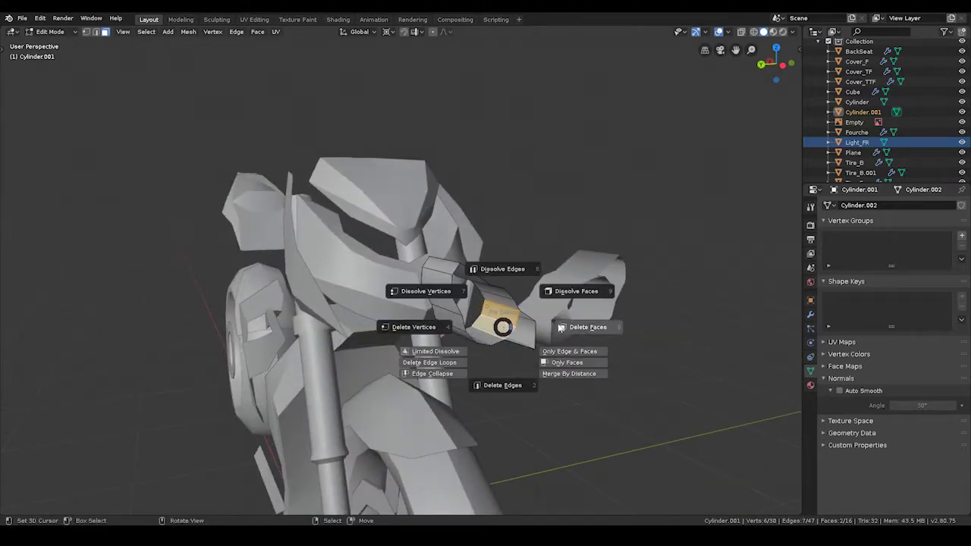
left_click(559, 326)
middle_click_drag(560, 326, 455, 324)
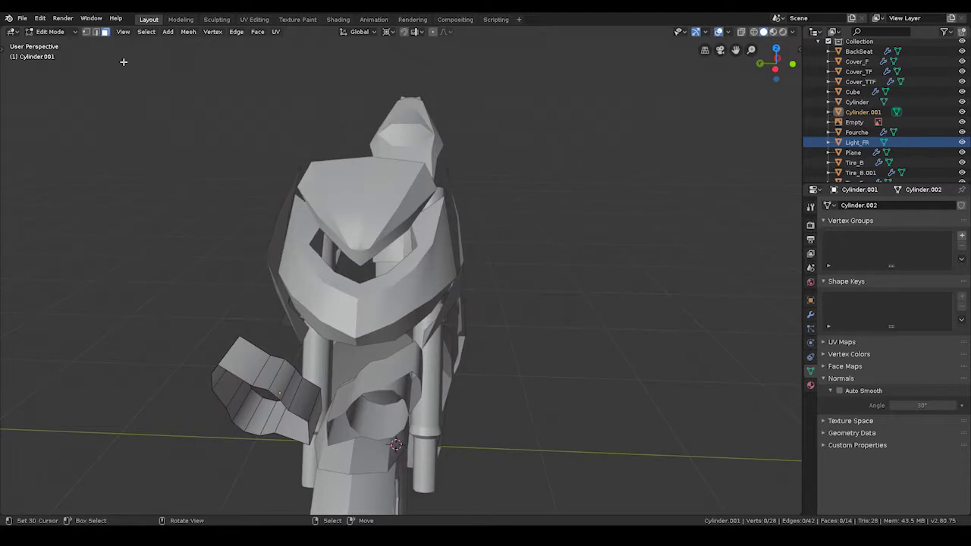
Merge the four-vertex chain along the open edge at its last vertex.
left_click(86, 32)
left_click(281, 394)
left_click(266, 388, "shift")
left_click(251, 385, "shift")
left_click(218, 364, "shift")
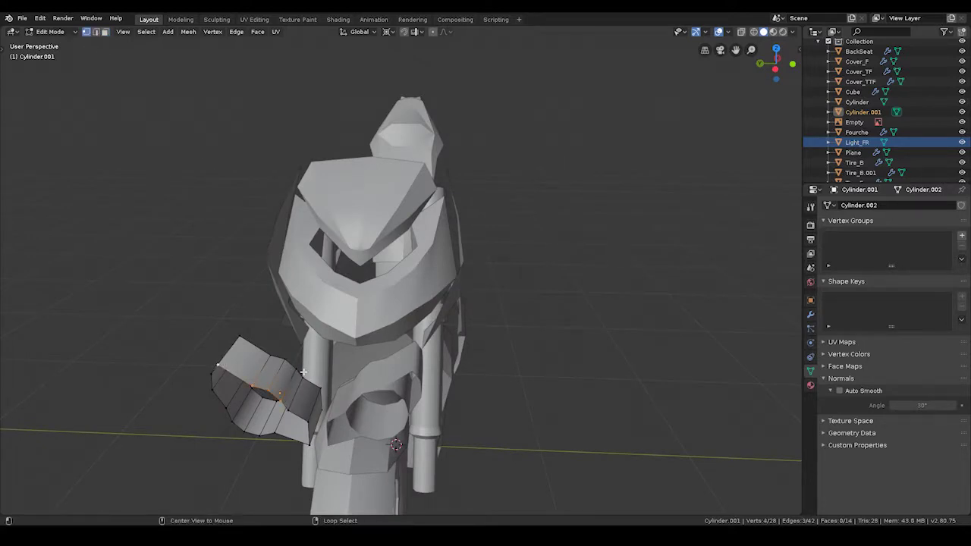
key("m")
left_click(304, 374)
Merge the four top-edge vertices into one vertex.
left_click(294, 365)
left_click(283, 353, "shift")
left_click(269, 349, "shift")
left_click(240, 336, "shift")
key("m")
left_click(308, 346)
middle_click_drag(308, 347, 264, 367)
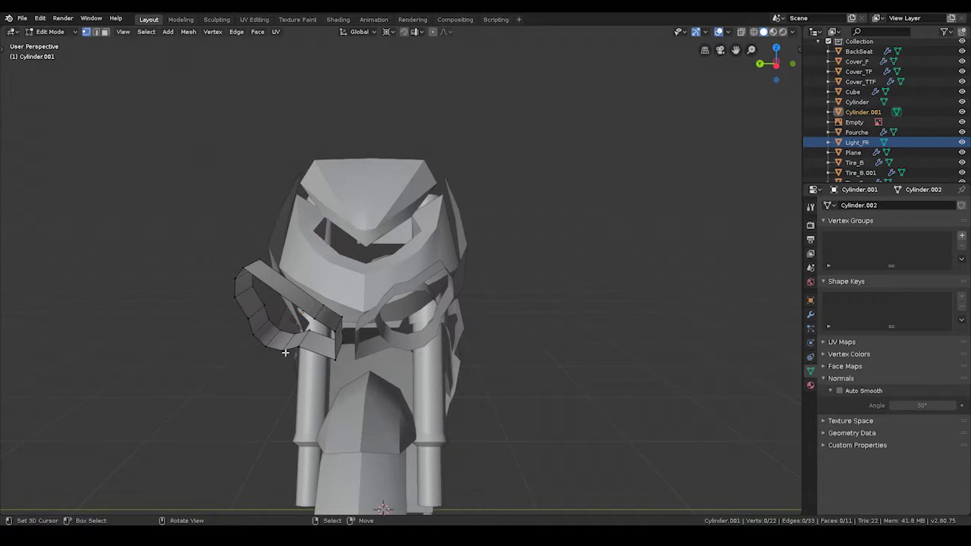
Collapse the lower-edge and lower-arm vertex groups into single vertices.
left_click(265, 344, "shift")
left_click(252, 334, "shift")
key("m")
left_click(284, 331)
left_click(284, 331)
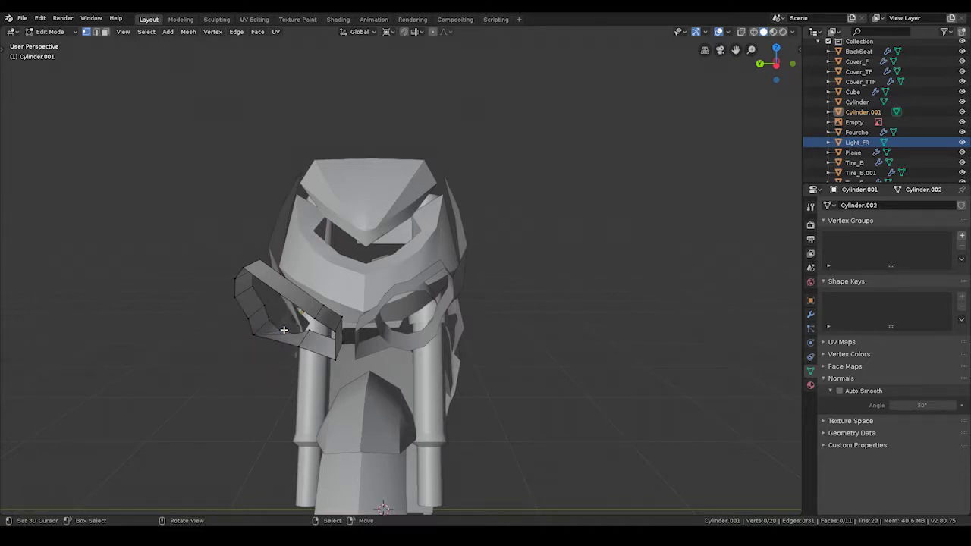
left_click(295, 330, "shift")
left_click(269, 320, "shift")
key("m")
left_click(294, 323)
Select two vertices and set up a see-through wireframe orthographic side view.
key("KP_1")
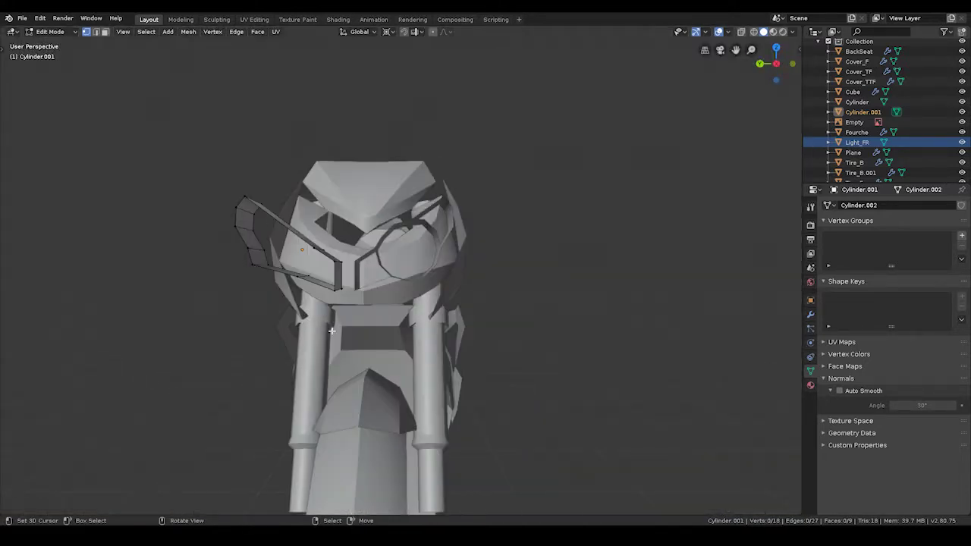
left_click(343, 289, "shift")
key("z")
left_click(157, 202)
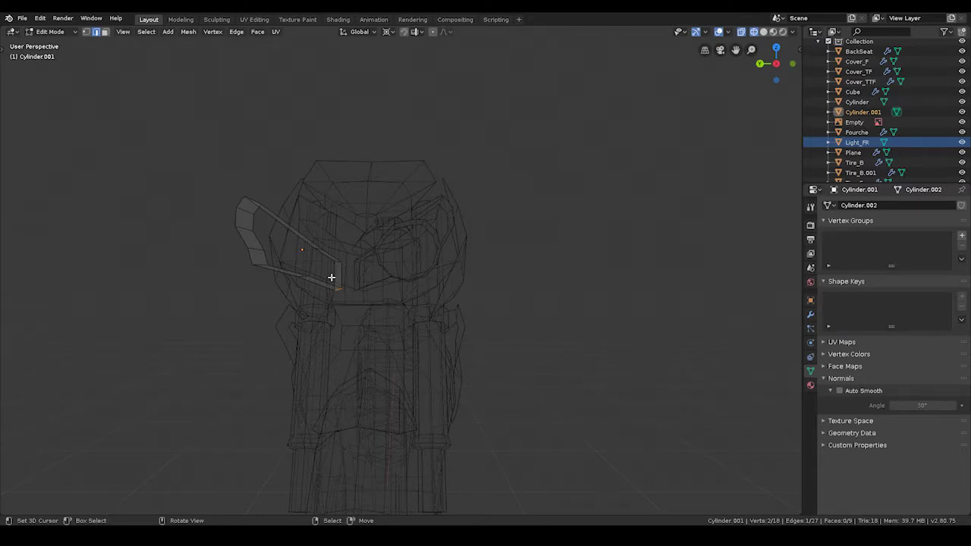
key("KP_5")
scroll(331, 277, "up", 5)
middle_click_drag(314, 288, 433, 327, "shift")
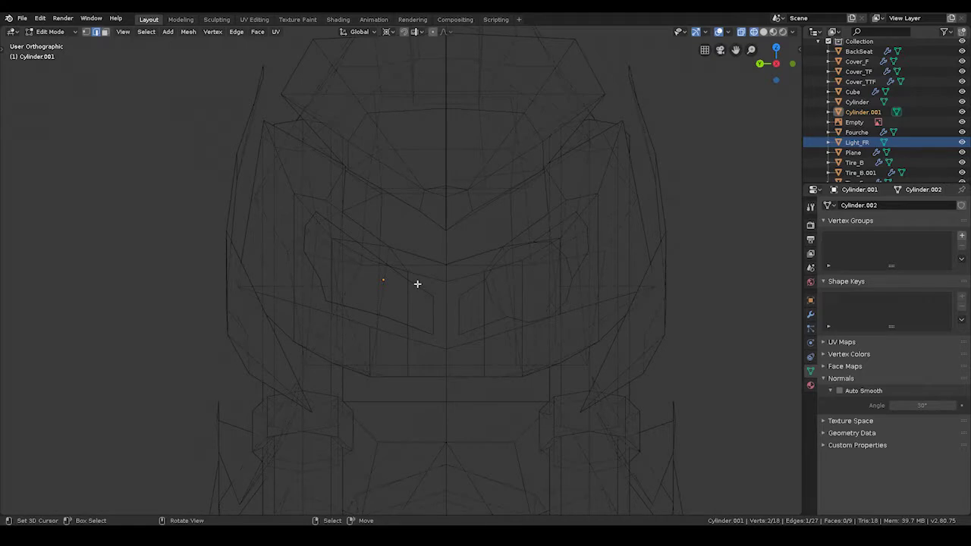
key("alt+h")
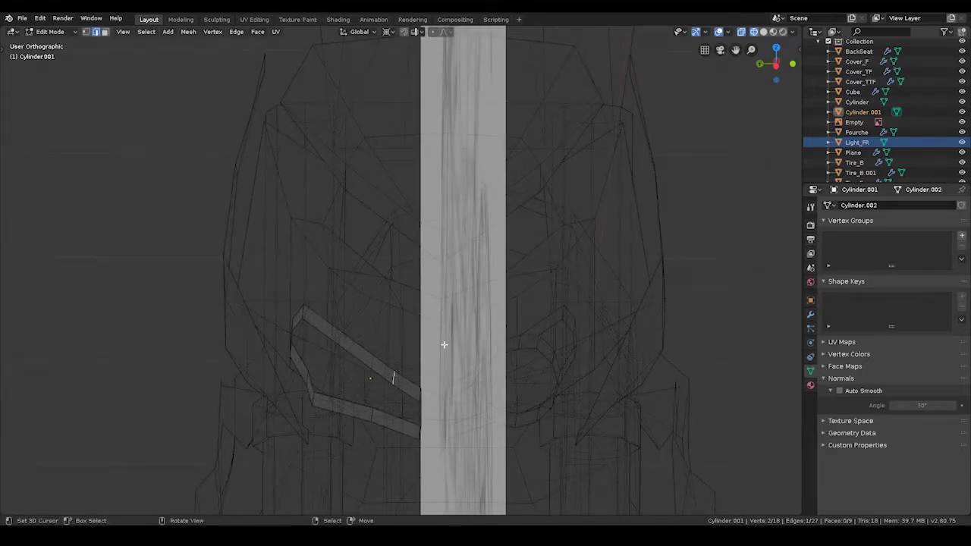
key("KP_5")
key("KP_3")
key("ctrl+KP_3")
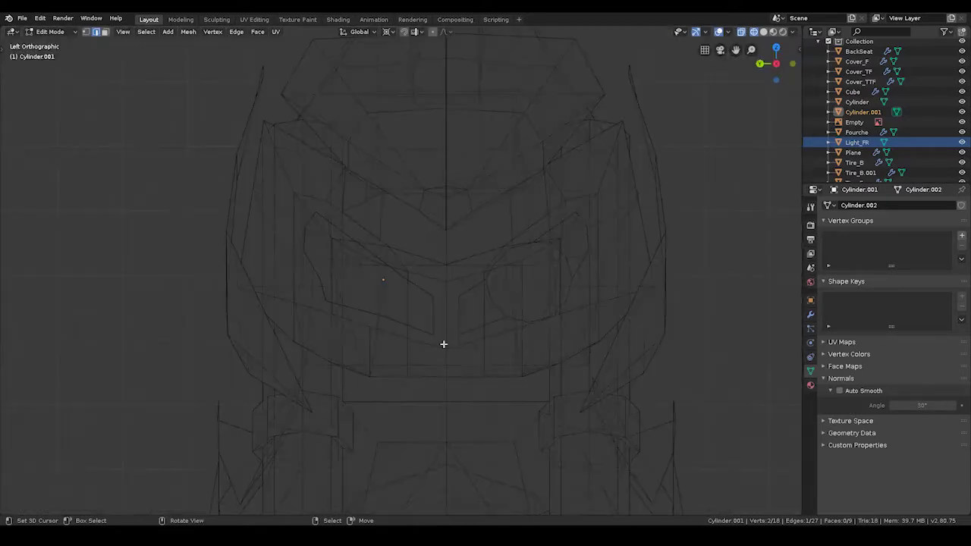
Move the selected vertices in left side view to match the reference sketch.
key("g")
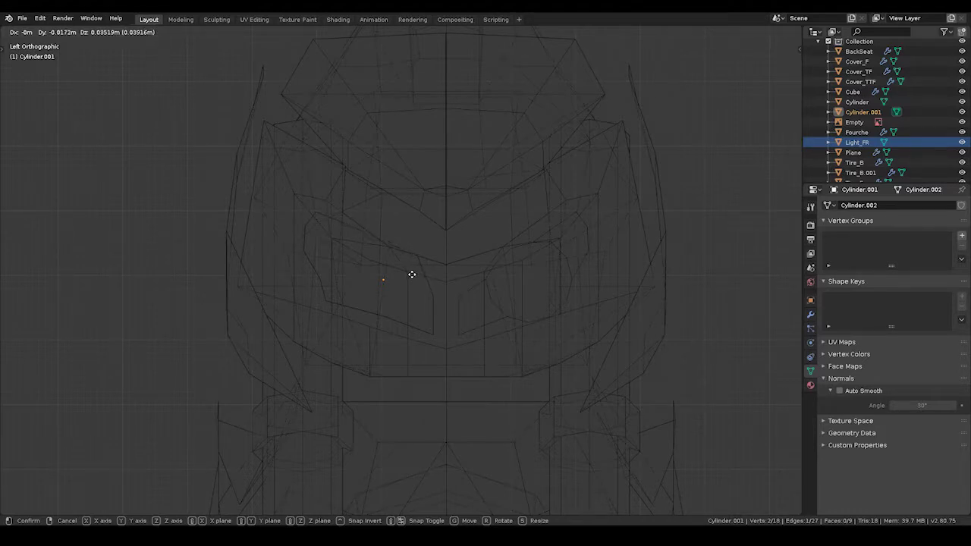
left_click(419, 285)
middle_click_drag(397, 278, 359, 319)
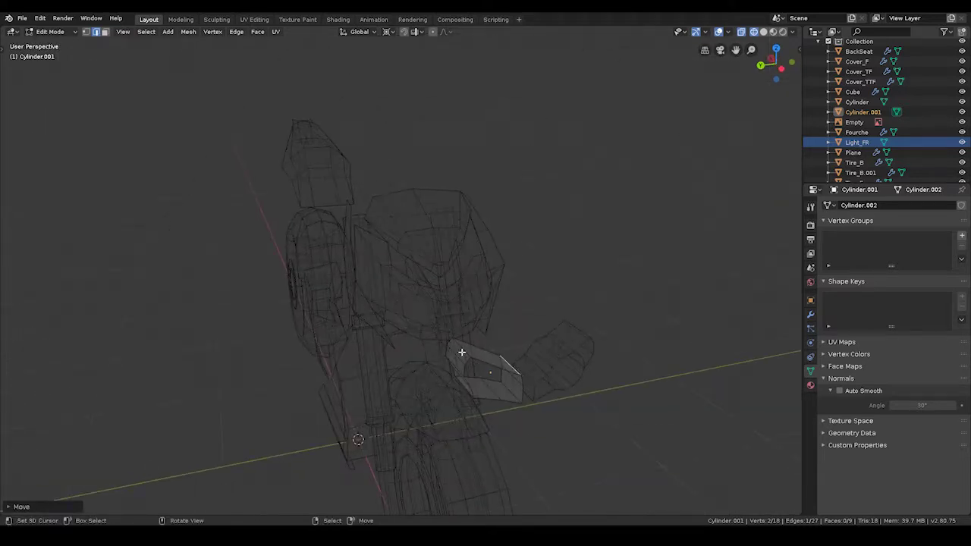
key("KP_3")
key("ctrl+KP_3")
scroll(379, 274, "up", 5)
key("g")
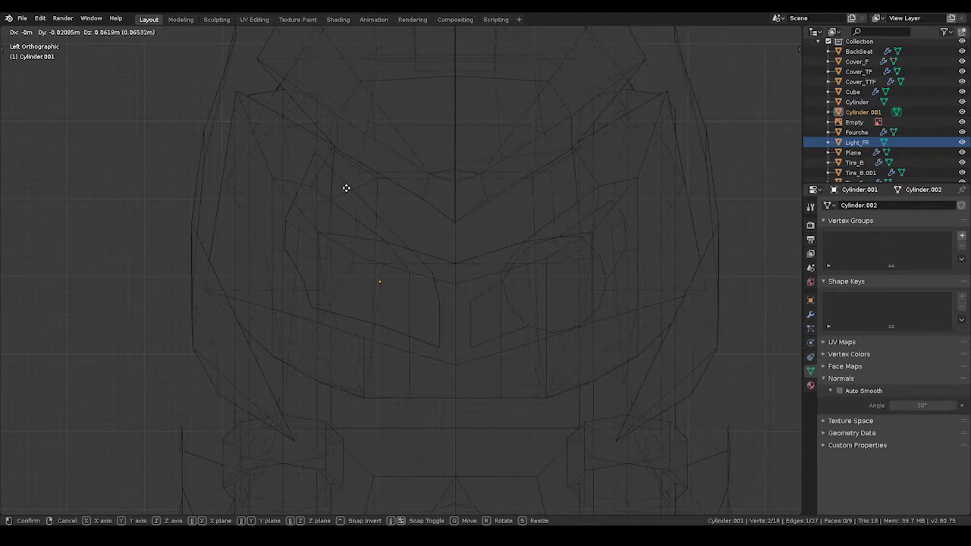
left_click(346, 188)
Refine the vertex position again in a zoomed-in left side view.
middle_click_drag(301, 221, 379, 237)
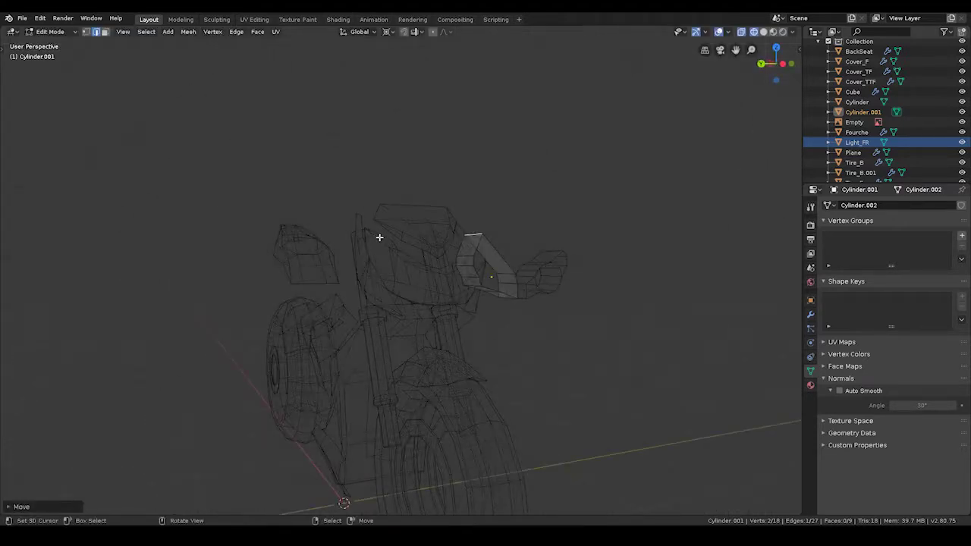
middle_click_drag(495, 257, 474, 276)
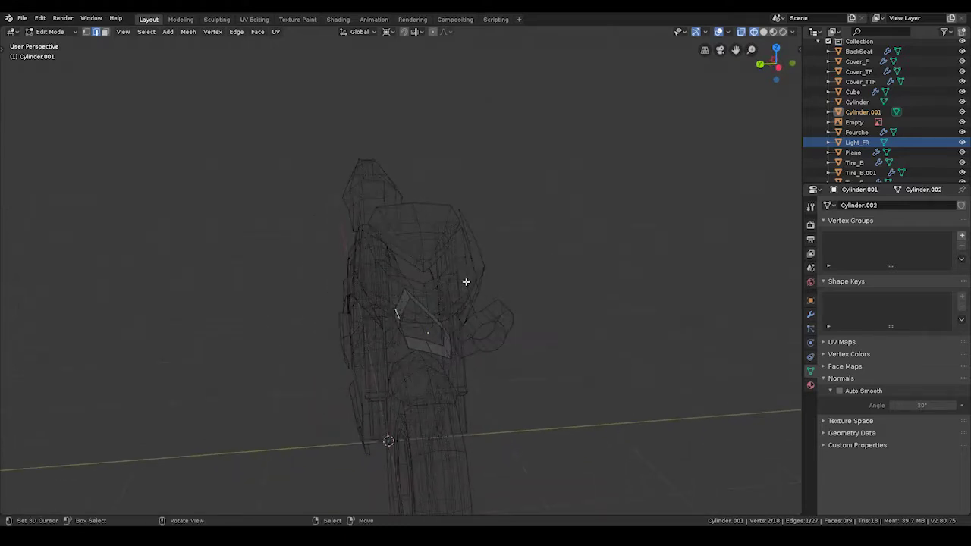
key("KP_3")
key("ctrl+KP_3")
scroll(440, 286, "up", 5)
scroll(381, 242, "up", 3)
key("g")
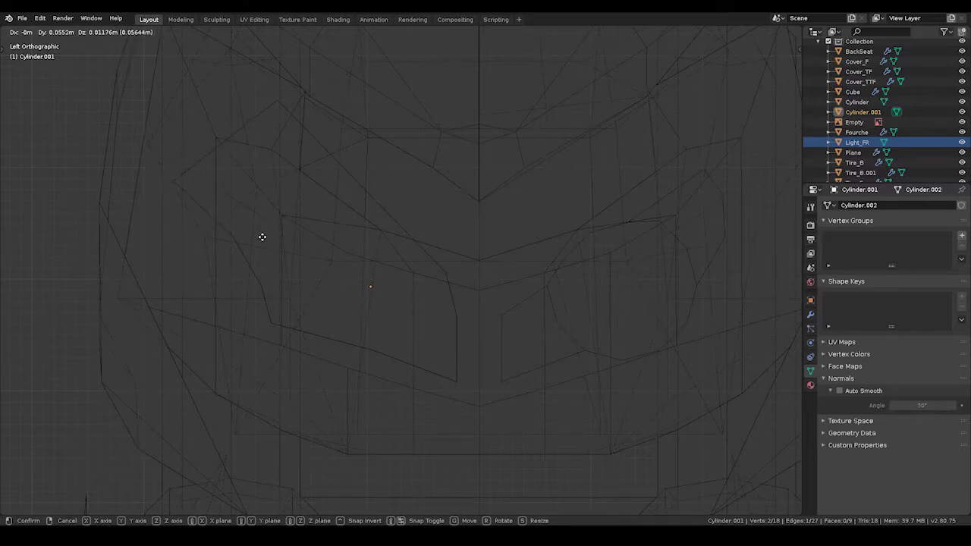
left_click(262, 235)
middle_click_drag(255, 250, 260, 260)
scroll(336, 262, "down", 3)
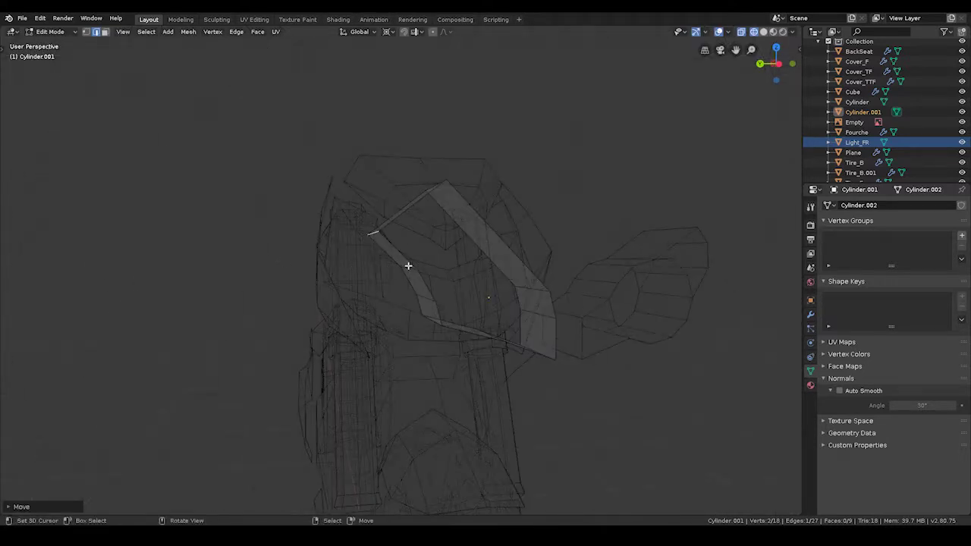
Nudge the vertices along Y and Z, then adjust them in front orthographic view.
key("g")
key("y")
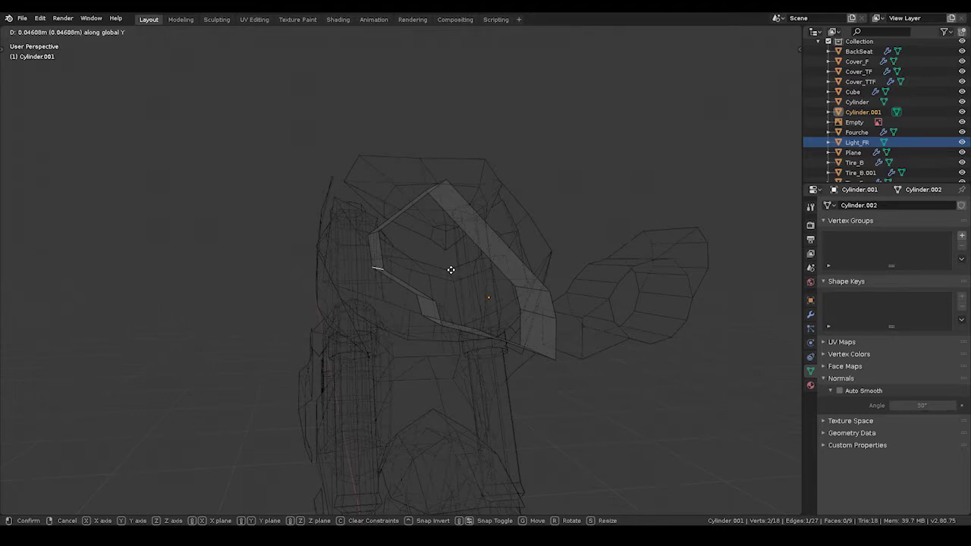
left_click(450, 270)
key("g")
key("z")
left_click(453, 276)
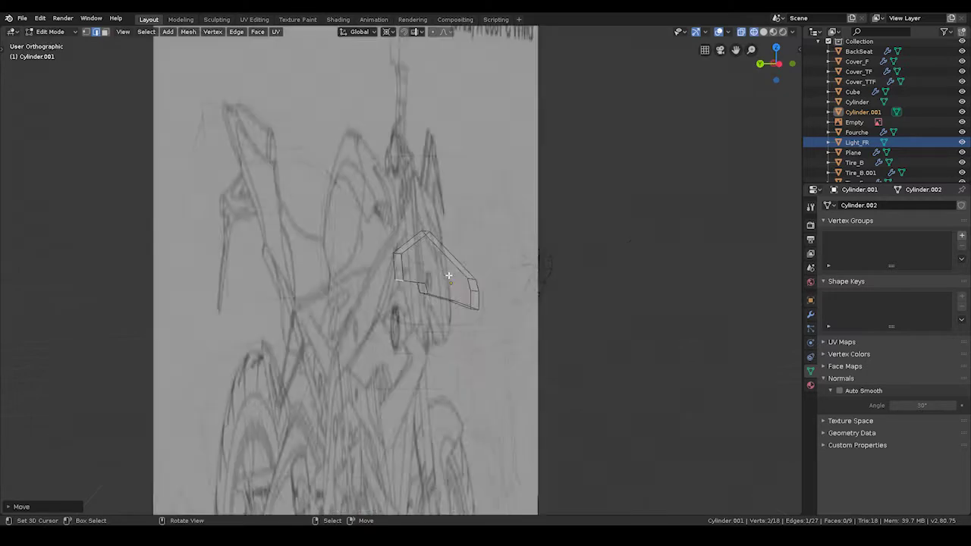
key("KP_1")
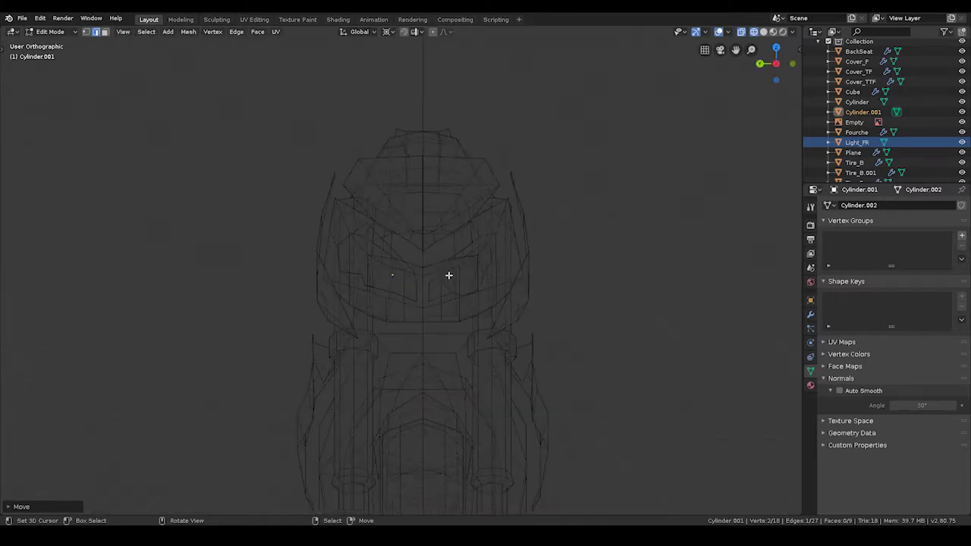
key("g")
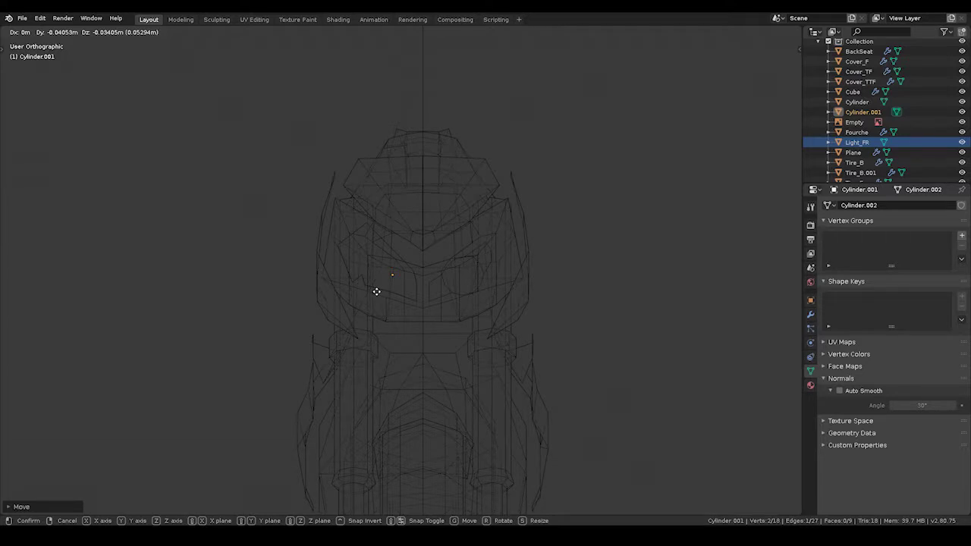
left_click(376, 291)
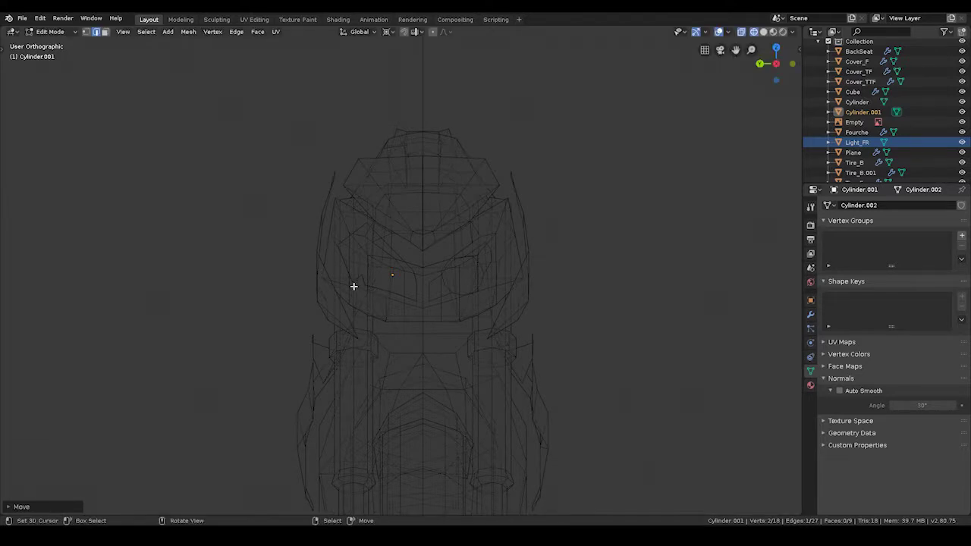
scroll(376, 305, "up", 2)
middle_click_drag(376, 305, 373, 339)
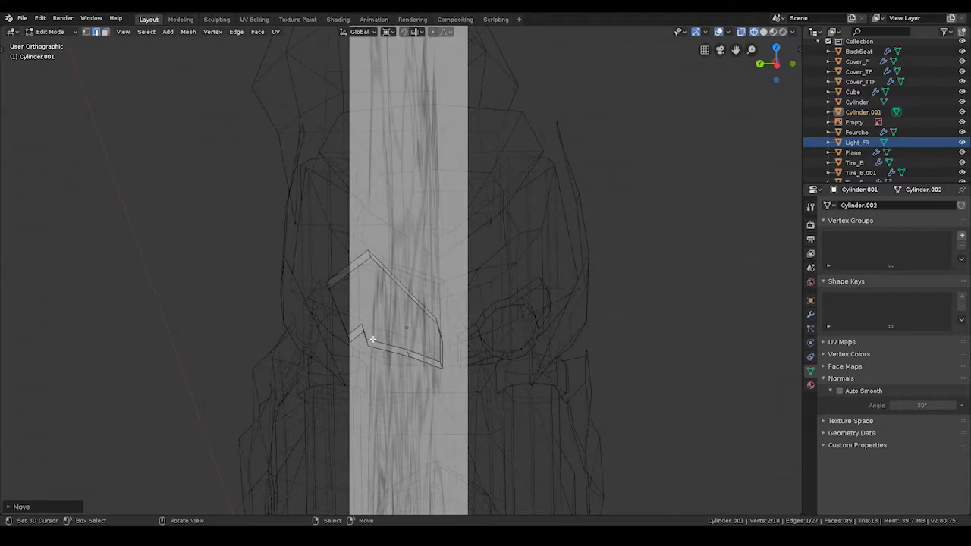
left_click(85, 31)
middle_click_drag(345, 281, 338, 279)
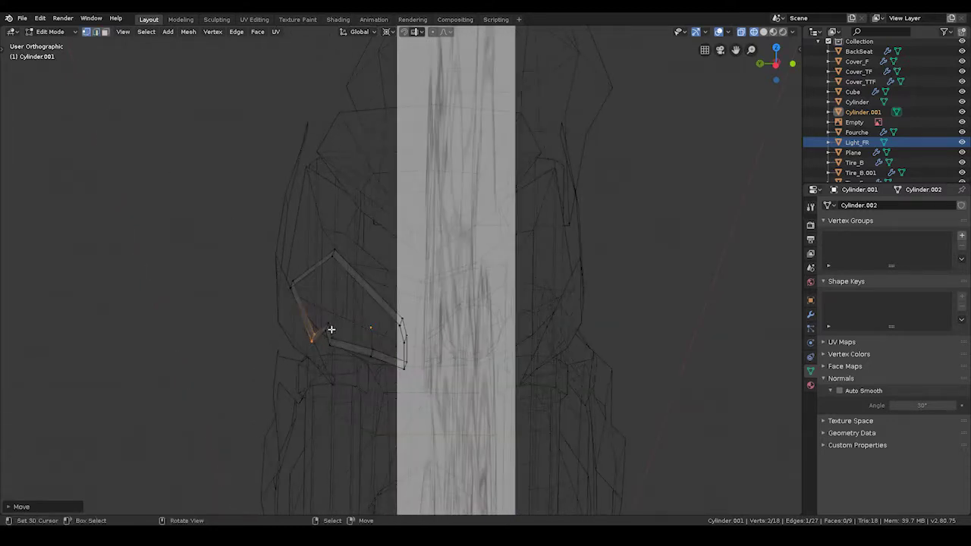
Merge the two doubled vertices, then merge three lower-edge vertices into one.
key("x")
left_click(372, 362)
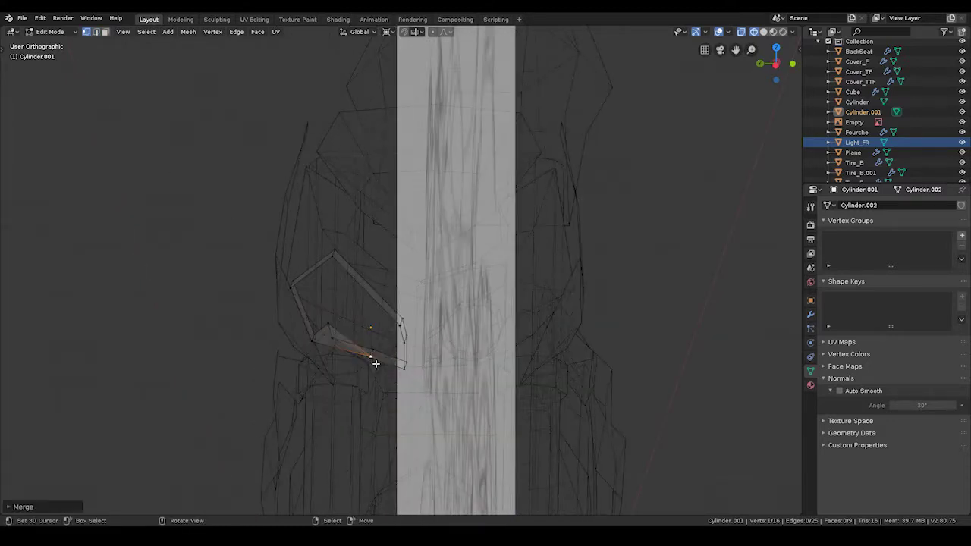
left_click(327, 325)
left_click(353, 337, "shift")
left_click(373, 347, "shift")
key("m")
left_click(374, 347)
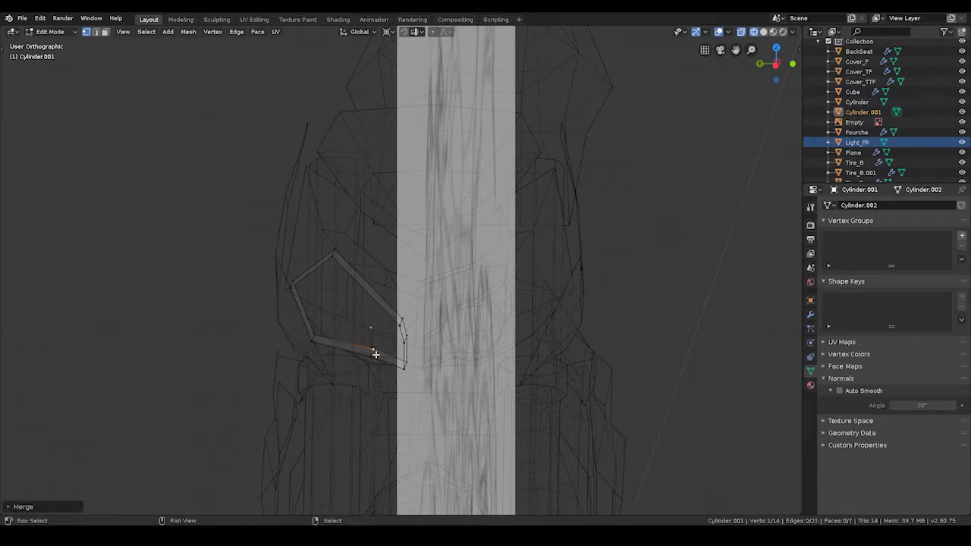
In left view, move four outline vertices onto the fairing's headlight outline.
key("ctrl+KP_3")
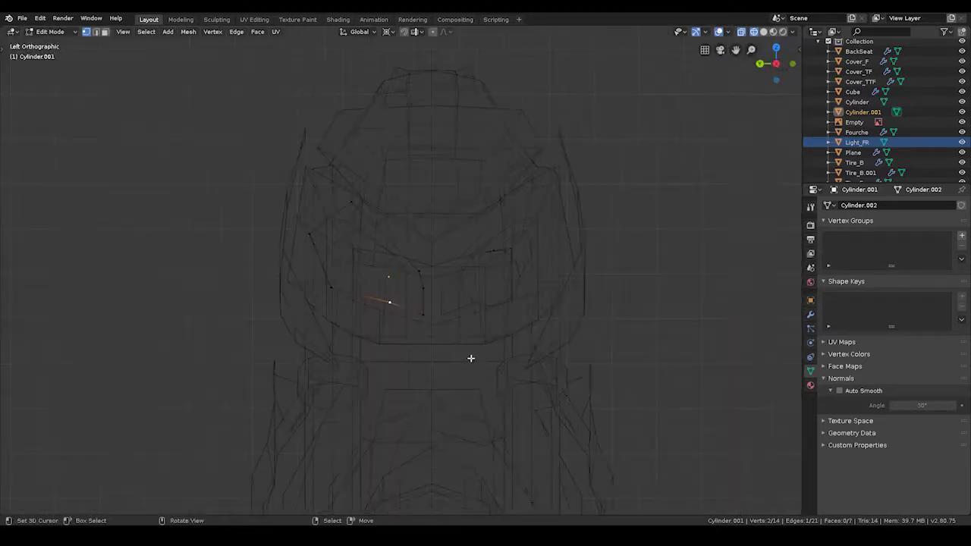
key("g")
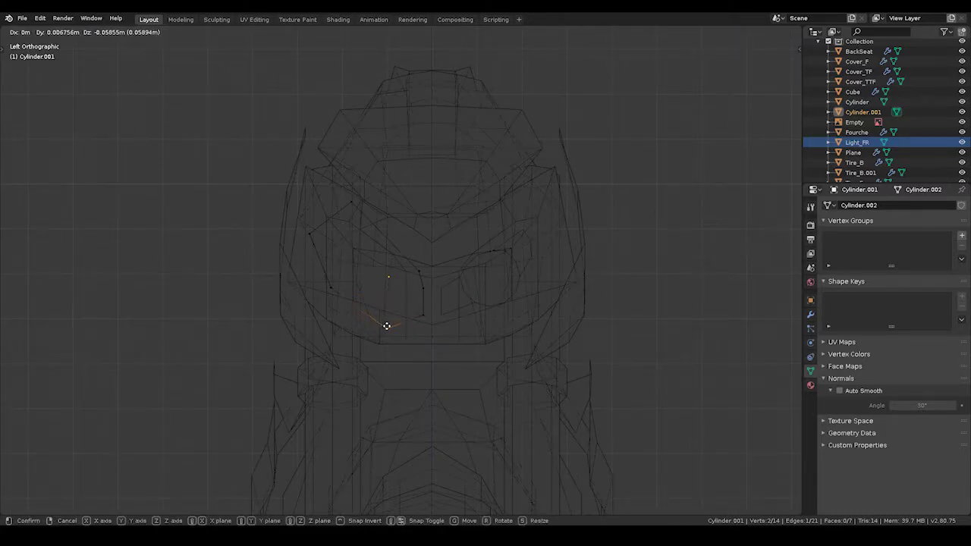
left_click(386, 326)
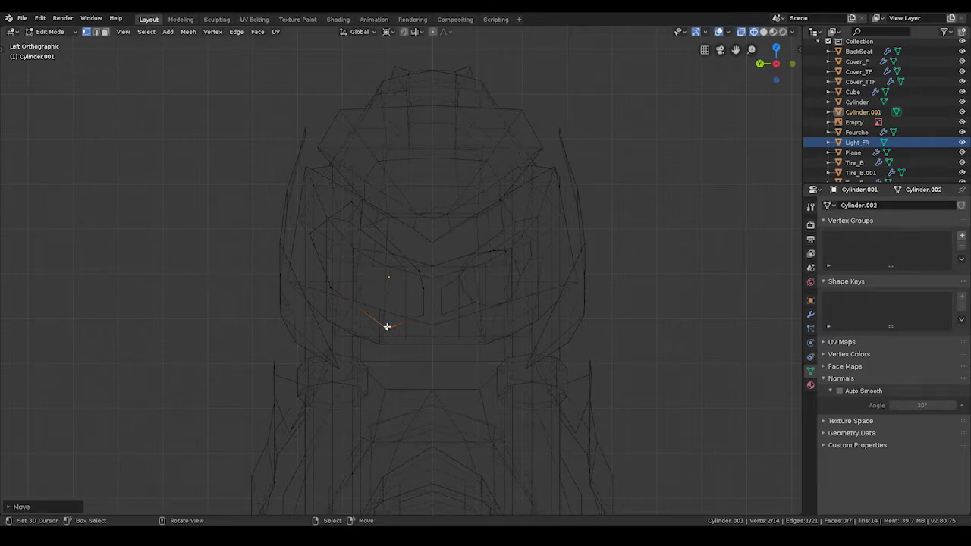
left_click(324, 284)
key("g")
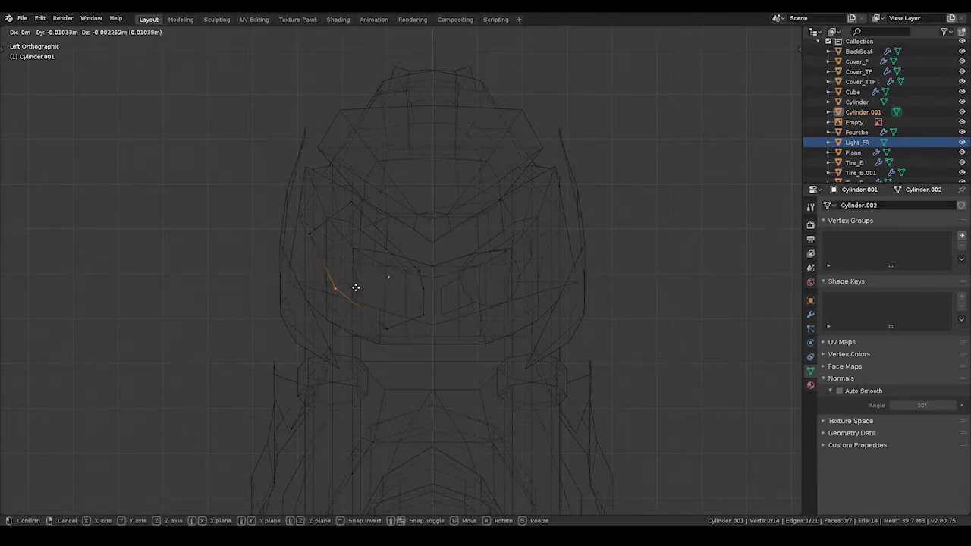
left_click(355, 285)
left_click(304, 232)
key("g")
left_click(345, 258)
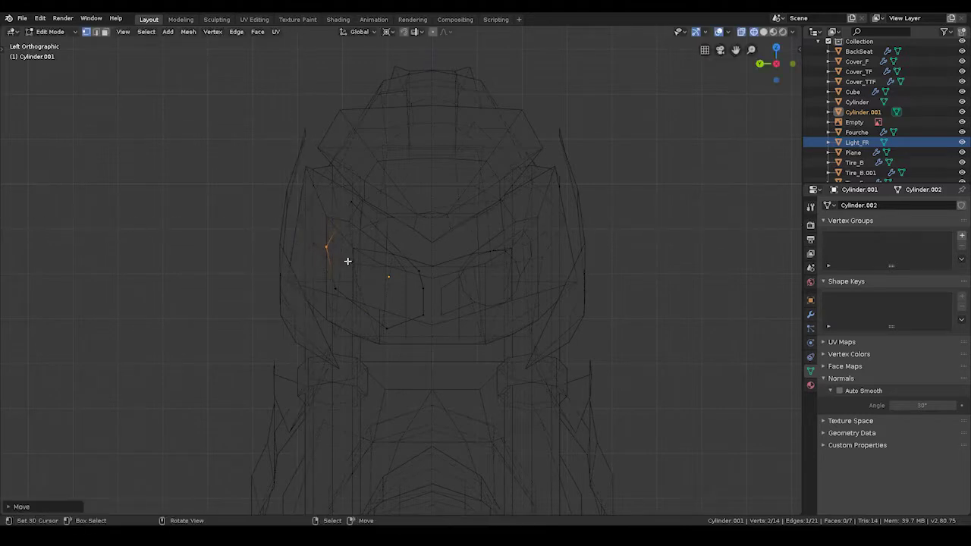
left_click(350, 203)
key("g")
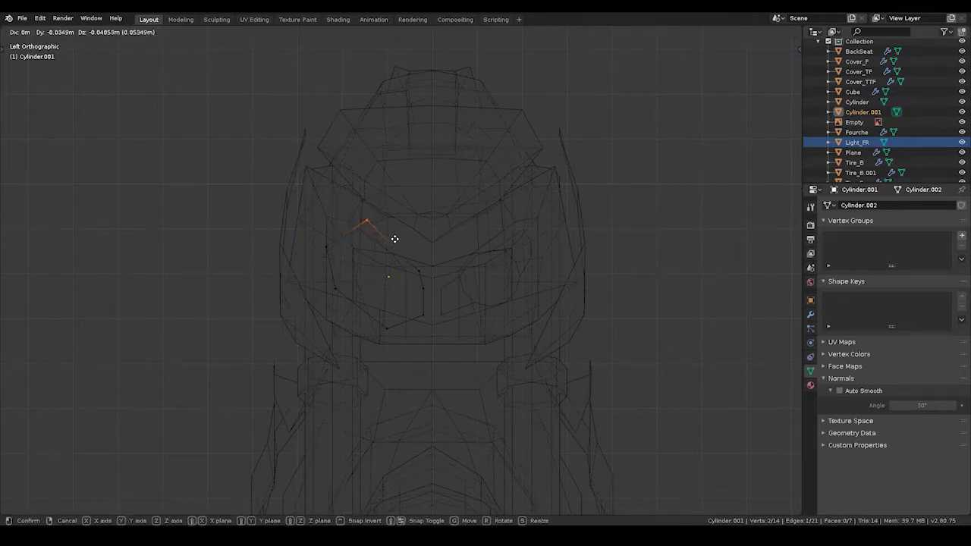
left_click(395, 239)
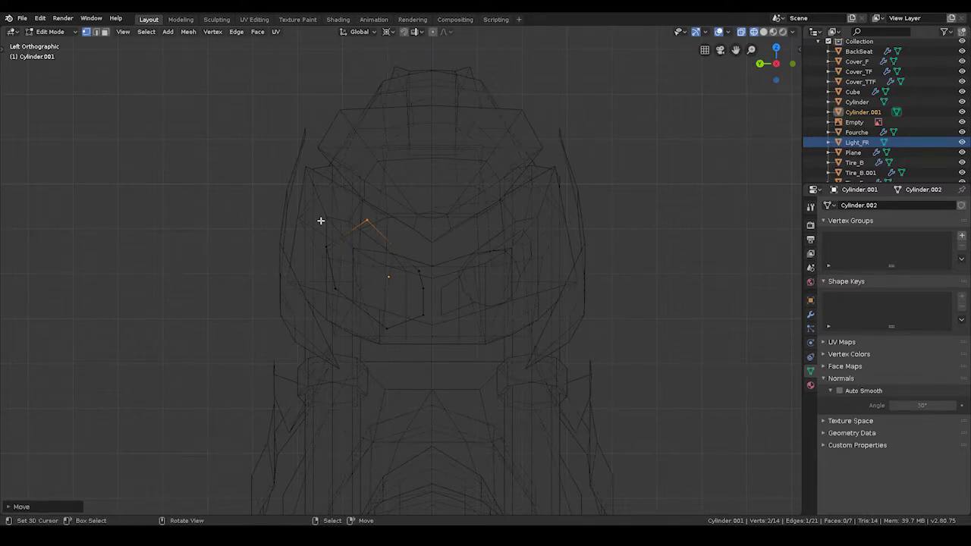
Box-select and reposition the neighbouring outline vertices, raising one along Z.
key("b")
mouse_move(407, 260)
left_mouse_down()
mouse_move(437, 276)
mouse_move(430, 278)
mouse_move(443, 301)
left_mouse_up()
key("b")
key("g")
left_click(422, 273)
key("b")
key("g")
key("z")
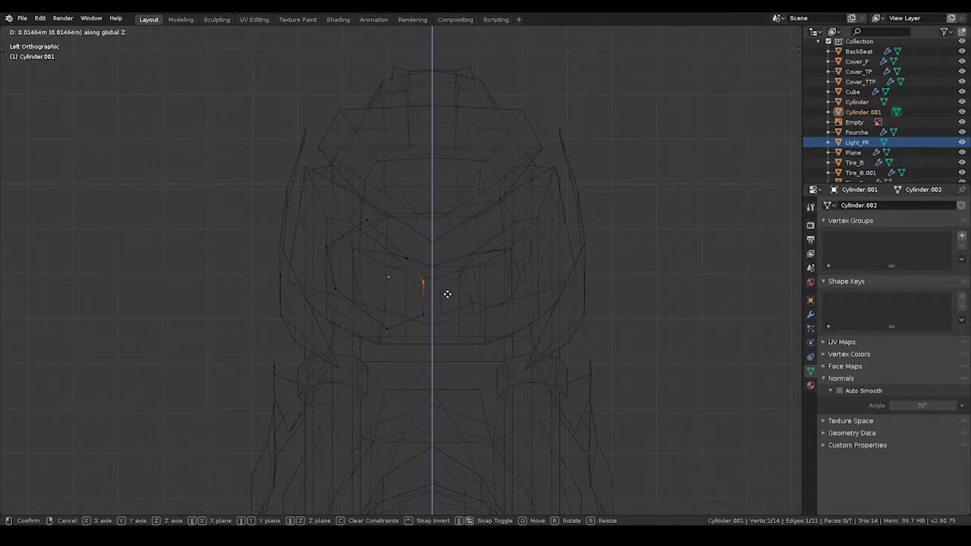
left_click(449, 299)
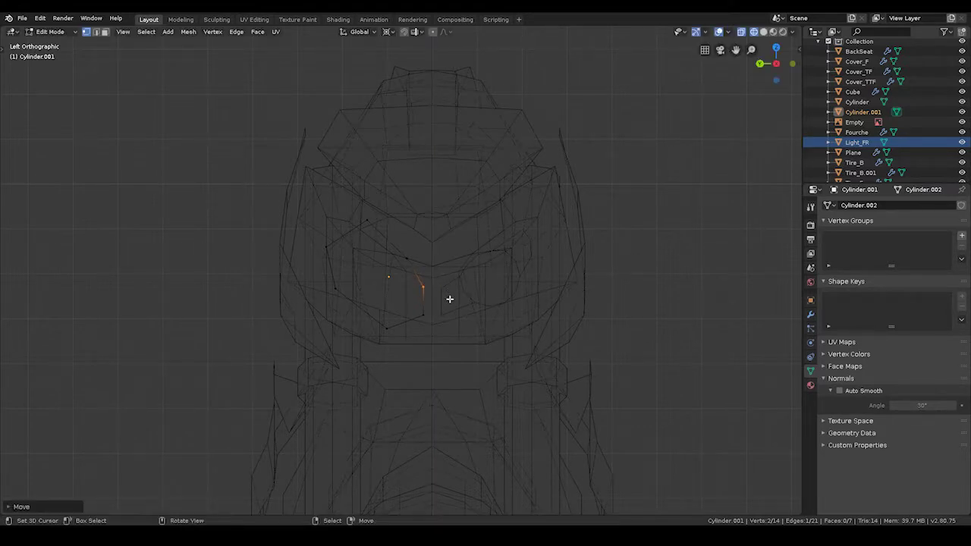
key("g")
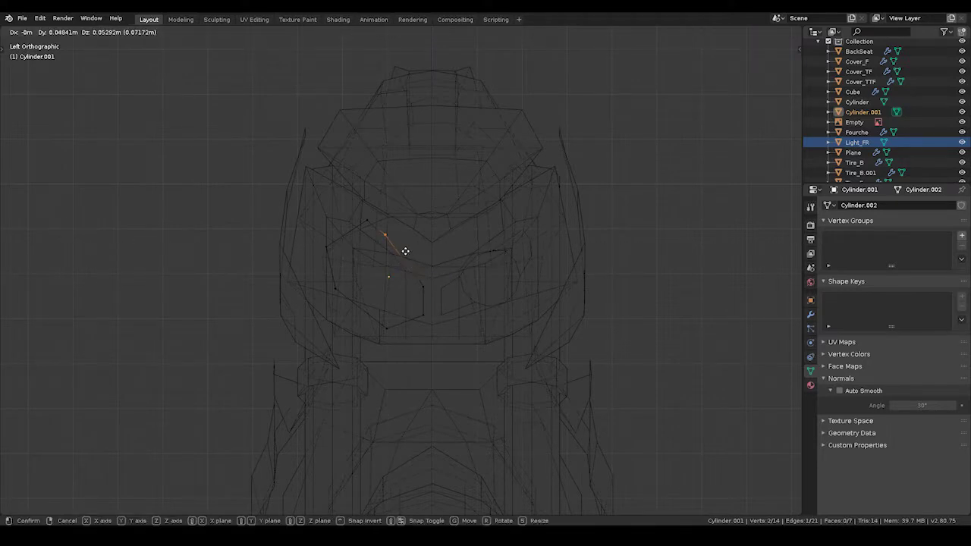
left_click(402, 247)
Move three more outline vertices, including the lower one, to follow the reference.
key("b")
left_click_drag(347, 211, 373, 235)
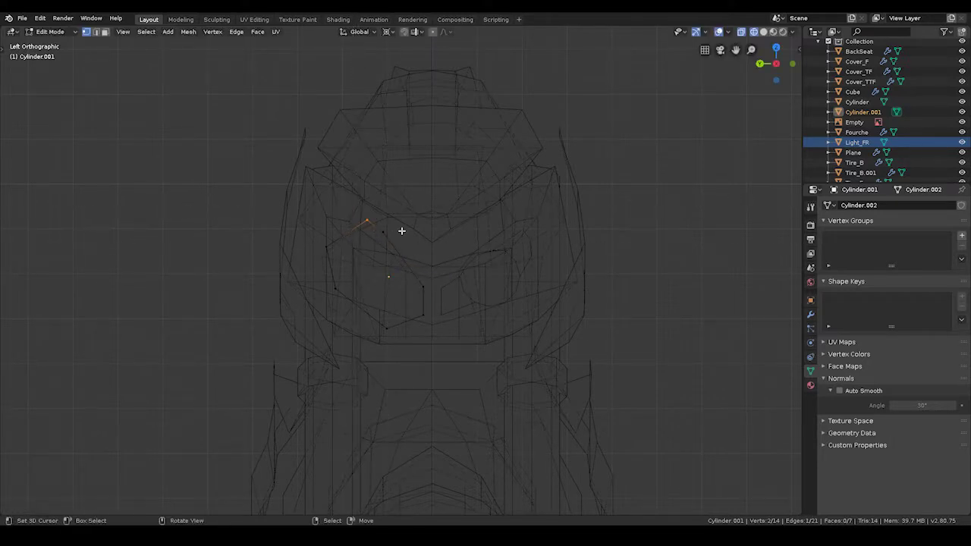
key("g")
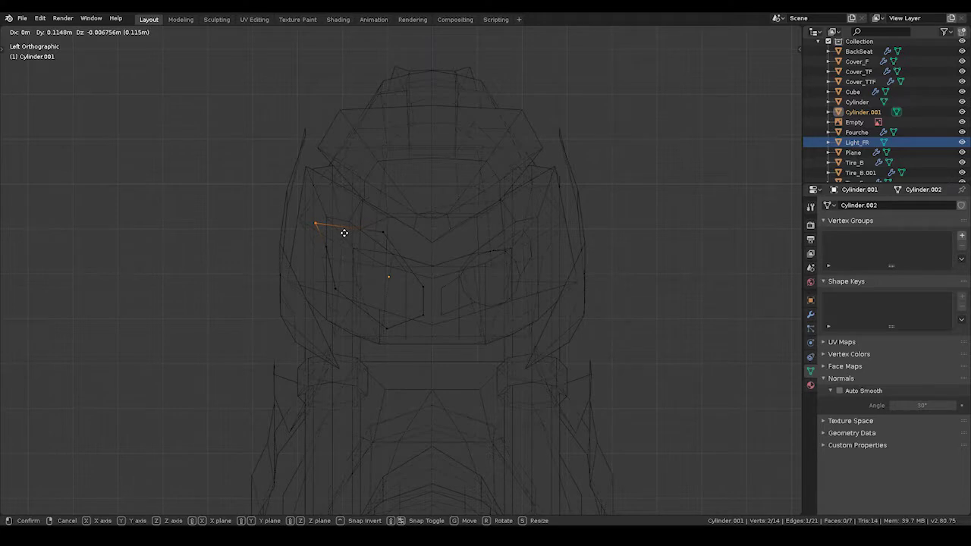
left_click(343, 232)
key("b")
left_click_drag(317, 240, 336, 251)
key("g")
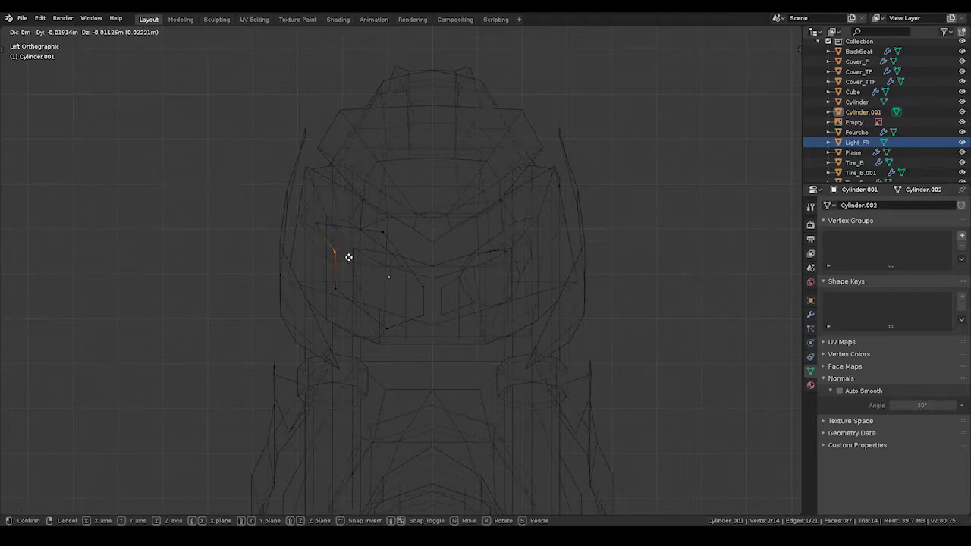
left_click(342, 253)
key("b")
left_click_drag(323, 275, 347, 303)
key("g")
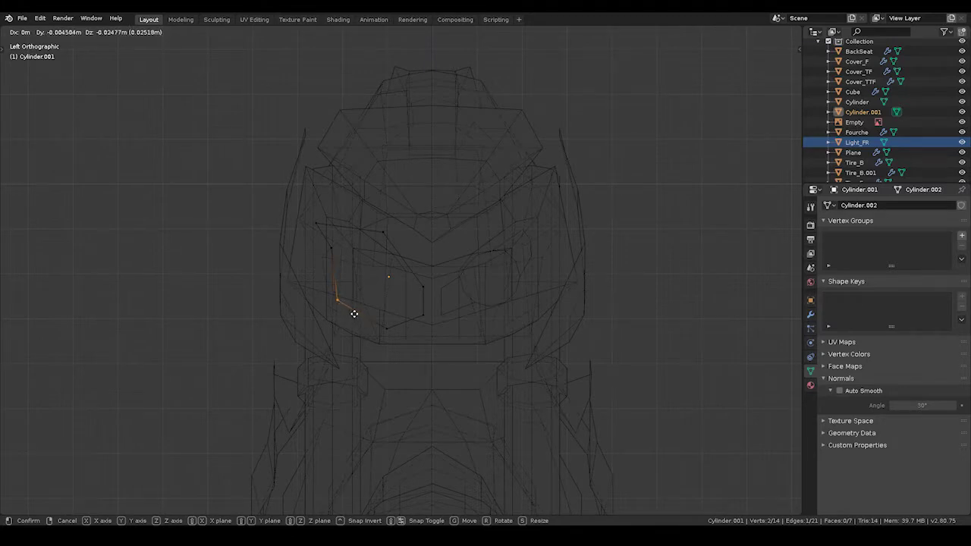
left_click(354, 313)
left_click(392, 309)
middle_click_drag(397, 284, 629, 353)
Return to Object Mode, switch the viewport to solid shading and clear the selection.
key("ctrl+Tab")
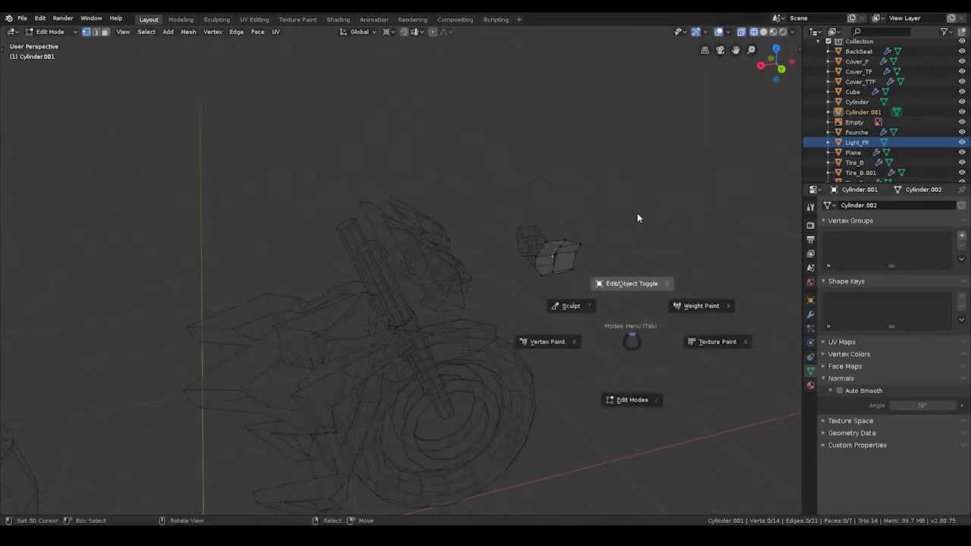
left_click(636, 212)
key("z")
left_click(690, 266)
left_click(690, 271)
mouse_move(690, 270)
middle_mouse_down()
mouse_move(583, 266)
mouse_move(510, 285)
mouse_move(561, 304)
mouse_move(531, 304)
middle_mouse_up()
scroll(577, 311, "up", 3)
Select the surround piece, enter Edit Mode and mark its first rim edge sharp.
left_click(487, 281)
middle_click_drag(488, 280, 448, 302)
scroll(448, 302, "up", 3)
scroll(447, 301, "up", 2)
key("ctrl+Tab")
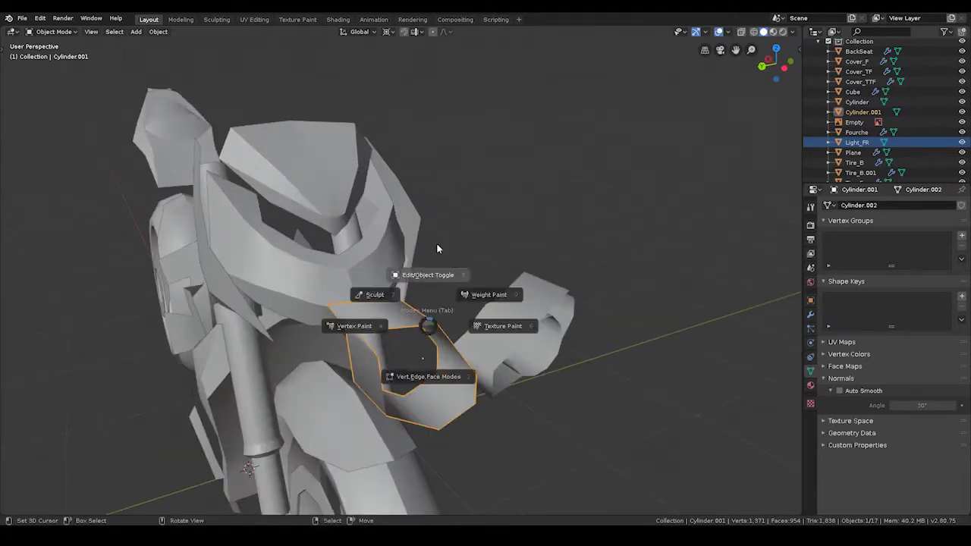
left_click(501, 326)
key("ctrl+e")
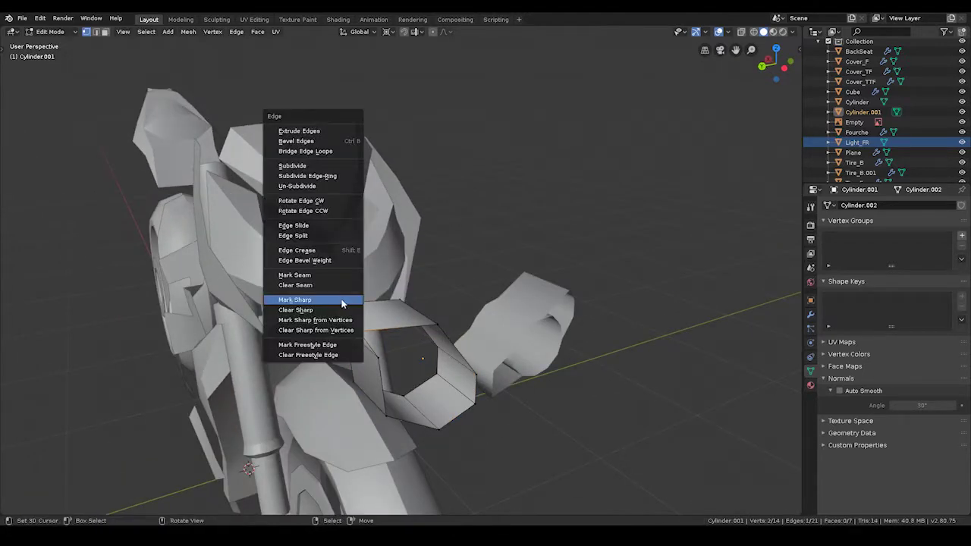
left_click(343, 302)
Mark two more rim edges of the surround as sharp with Edge > Mark Sharp.
middle_click_drag(343, 302, 252, 342)
left_click(298, 317)
key("ctrl+e")
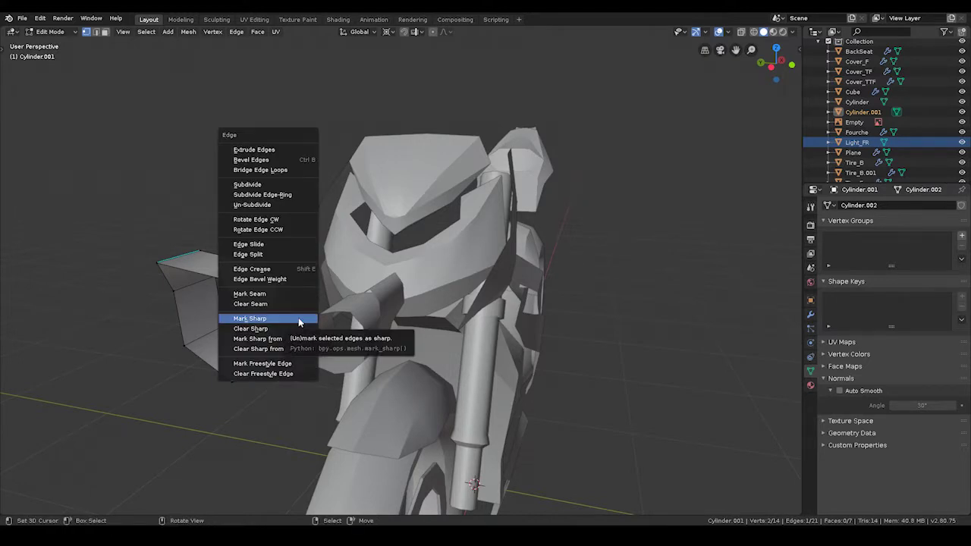
left_click(298, 318)
left_click(295, 313)
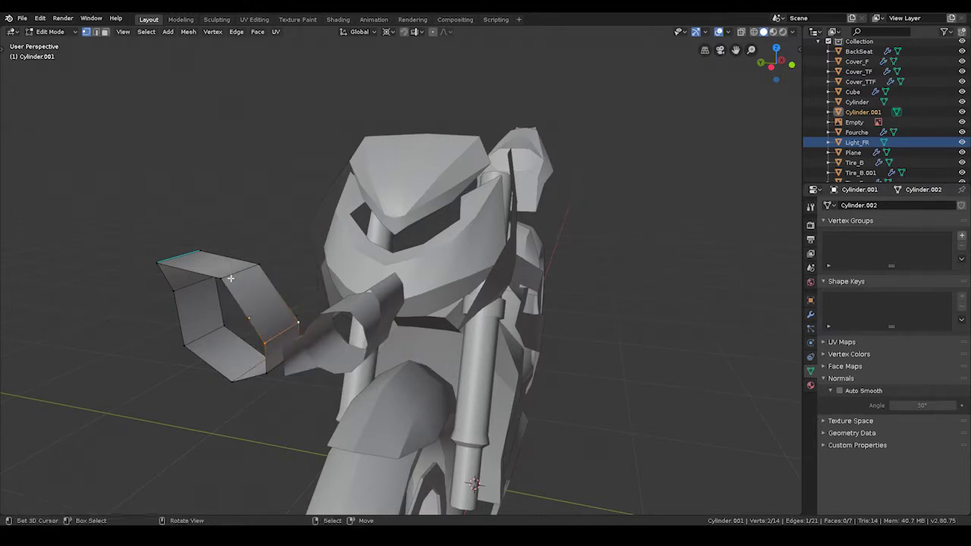
key("ctrl+e")
left_click(259, 258)
Mark the remaining two rim edges sharp from a new viewing angle.
mouse_move(262, 310)
middle_mouse_down()
mouse_move(263, 284)
mouse_move(320, 304)
middle_mouse_up()
left_click(277, 290)
key("ctrl+e")
left_click(292, 297)
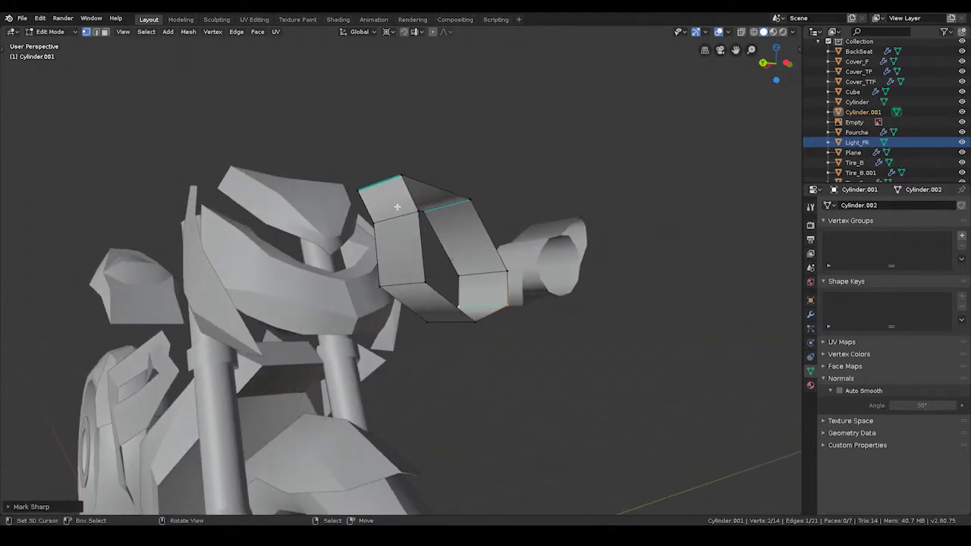
left_click(396, 206)
key("ctrl+e")
left_click(390, 217)
Back in Object Mode, select the surround object and enable Normals > Auto Smooth.
mouse_move(383, 197)
middle_mouse_down()
mouse_move(407, 272)
mouse_move(330, 262)
mouse_move(423, 284)
mouse_move(311, 301)
middle_mouse_up()
key("Tab")
left_click(311, 301)
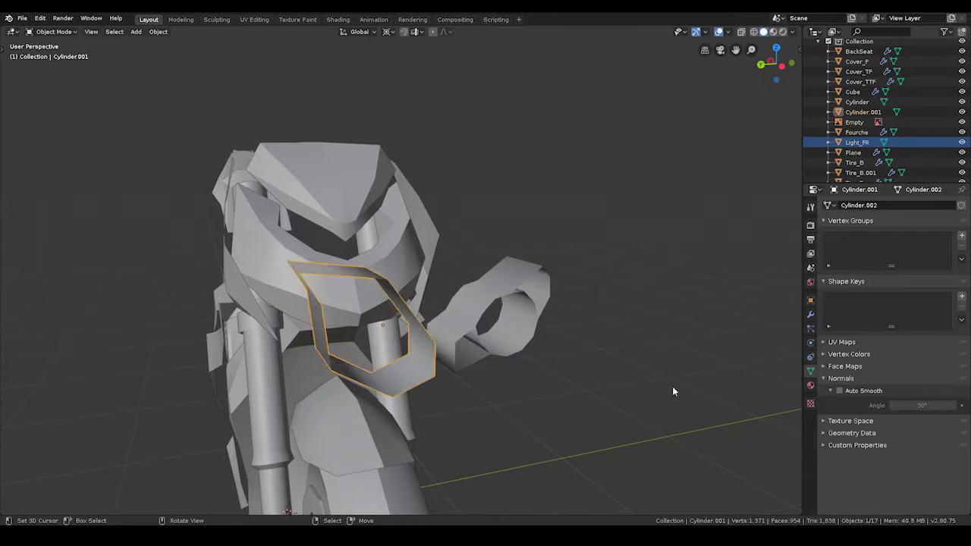
left_click(838, 391)
mouse_move(486, 326)
middle_mouse_down()
mouse_move(450, 338)
mouse_move(473, 335)
mouse_move(430, 308)
mouse_move(462, 301)
middle_mouse_up()
Select the other surround piece and apply Shade Smooth to it.
right_click(450, 338)
left_click(455, 337)
key("alt+a")
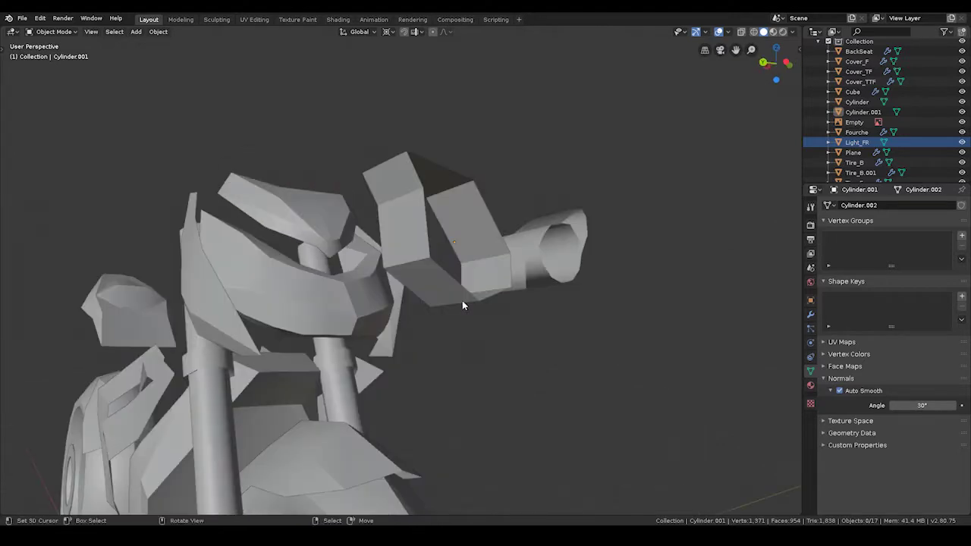
left_click(457, 294)
right_click(456, 292)
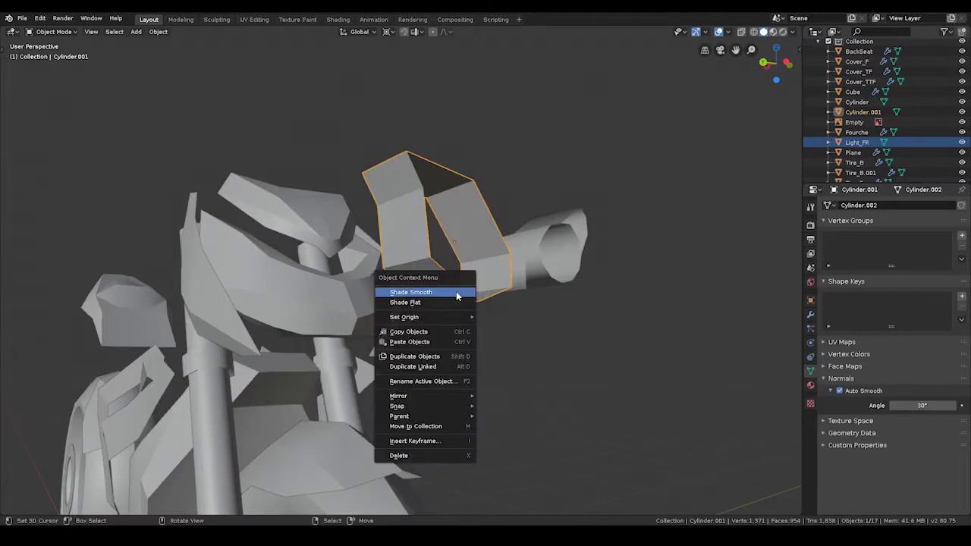
left_click(456, 293)
Check the sharp edges in Edit Mode, then start entering a new Auto Smooth angle, typing 4.
key("Tab")
mouse_move(637, 324)
middle_mouse_down()
mouse_move(478, 258)
mouse_move(484, 266)
mouse_move(420, 300)
middle_mouse_up()
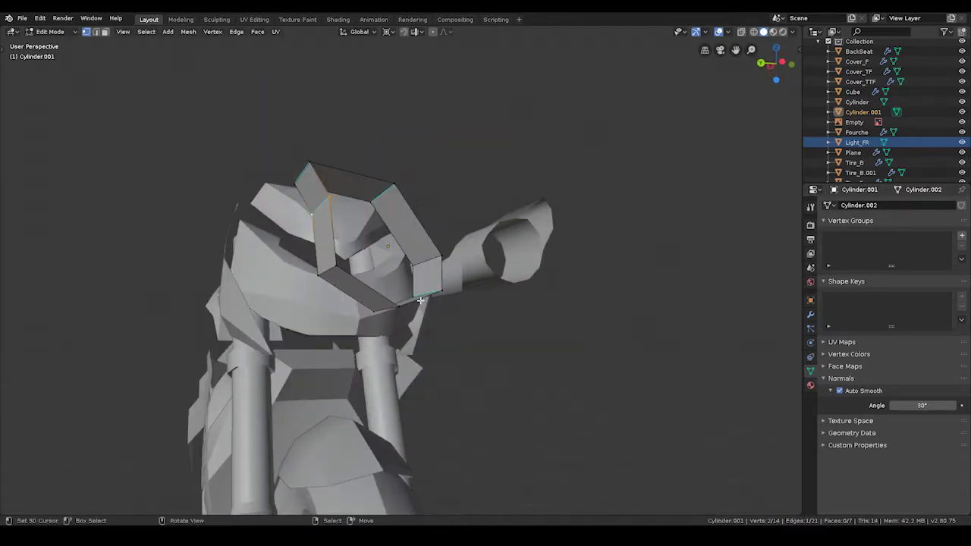
key("Tab")
mouse_move(420, 300)
middle_mouse_down()
mouse_move(260, 266)
mouse_move(266, 284)
mouse_move(318, 276)
middle_mouse_up()
left_click(911, 404)
type("4")
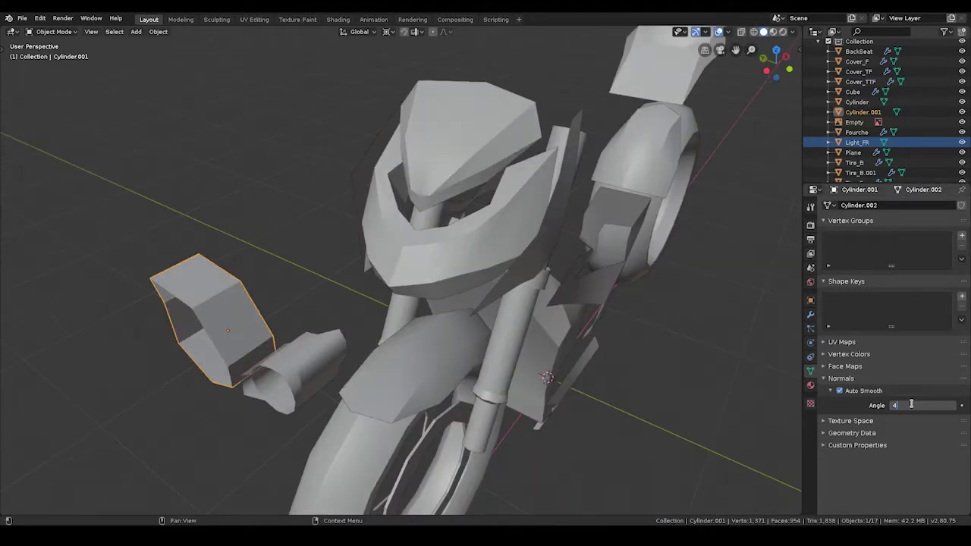
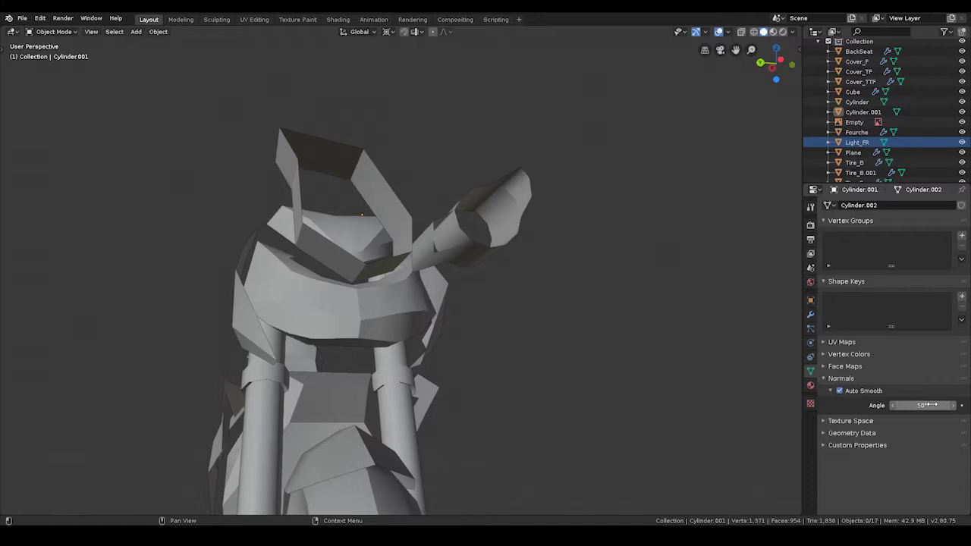
Set the housing's Auto Smooth angle to 40°, then select the Light_FR fairing from a low side view.
middle_click_drag(386, 242, 384, 248)
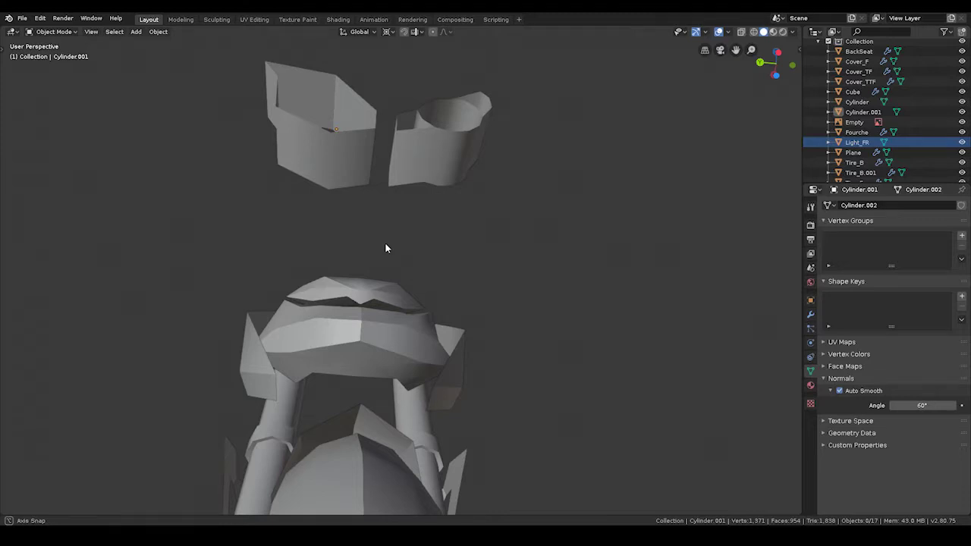
left_click(376, 270)
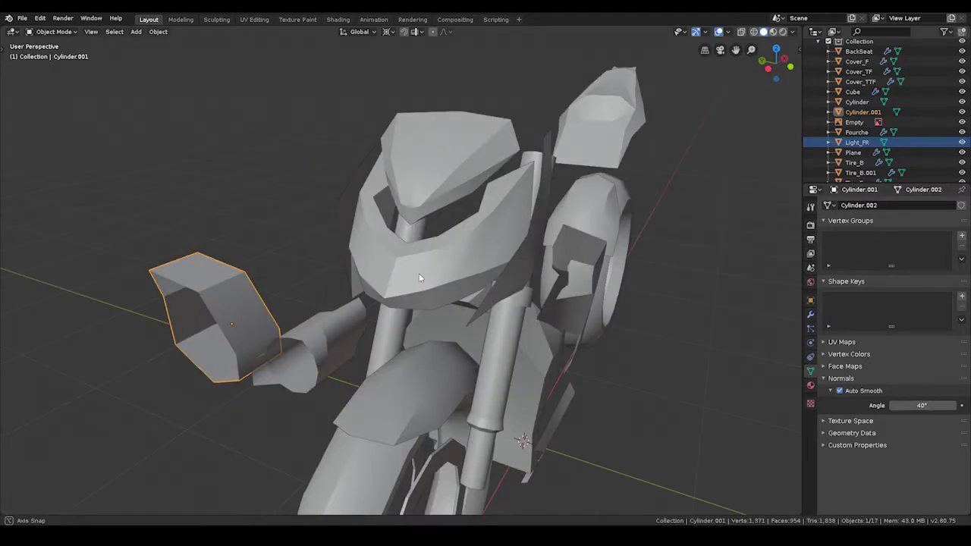
middle_click_drag(418, 277, 498, 310)
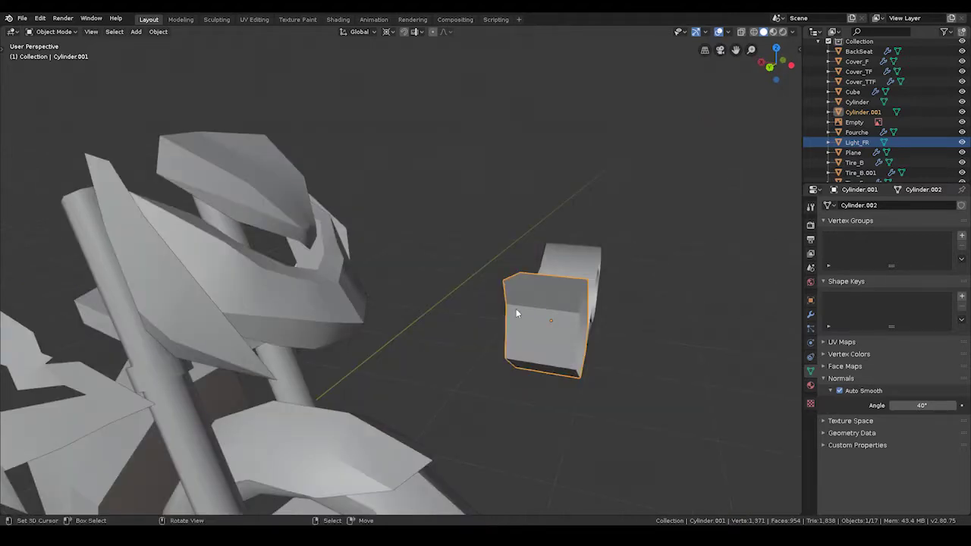
mouse_move(516, 314)
middle_mouse_down()
mouse_move(668, 333)
mouse_move(570, 312)
middle_mouse_up()
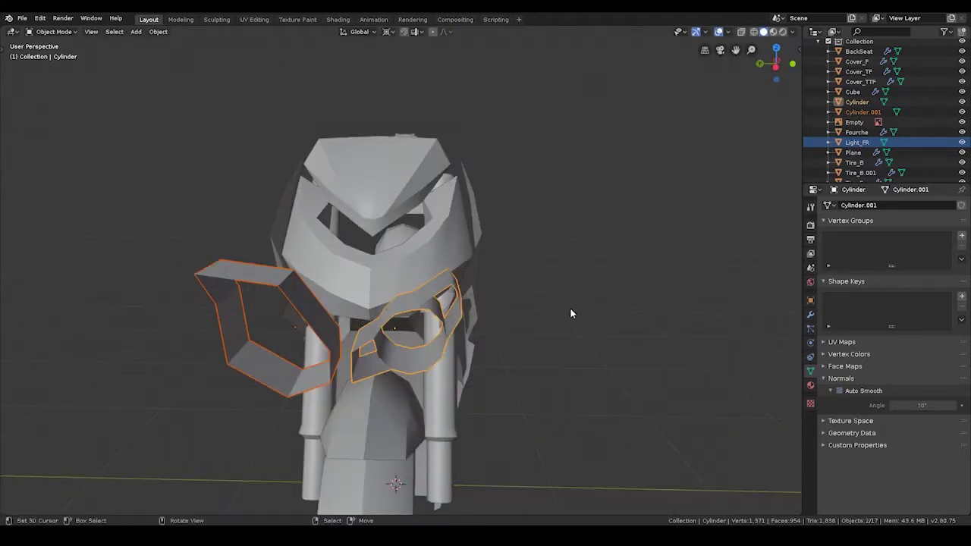
mouse_move(483, 227)
middle_mouse_down()
mouse_move(411, 321)
mouse_move(477, 328)
middle_mouse_up()
left_click(377, 301)
mouse_move(382, 307)
middle_mouse_down()
mouse_move(364, 338)
mouse_move(374, 264)
mouse_move(406, 288)
middle_mouse_up()
scroll(364, 339, "up", 3)
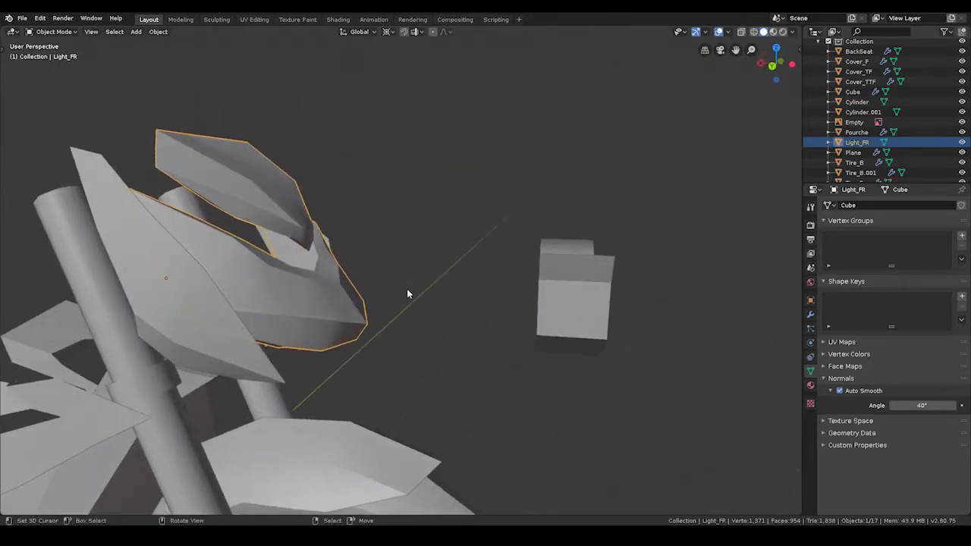
Scale the Light_FR fairing slightly taller along Z.
key("s")
key("z")
left_click(420, 295)
In Edit Mode, stretch all the fairing's faces along Z around a different pivot point.
key("Tab")
key("a")
key("s")
key("z")
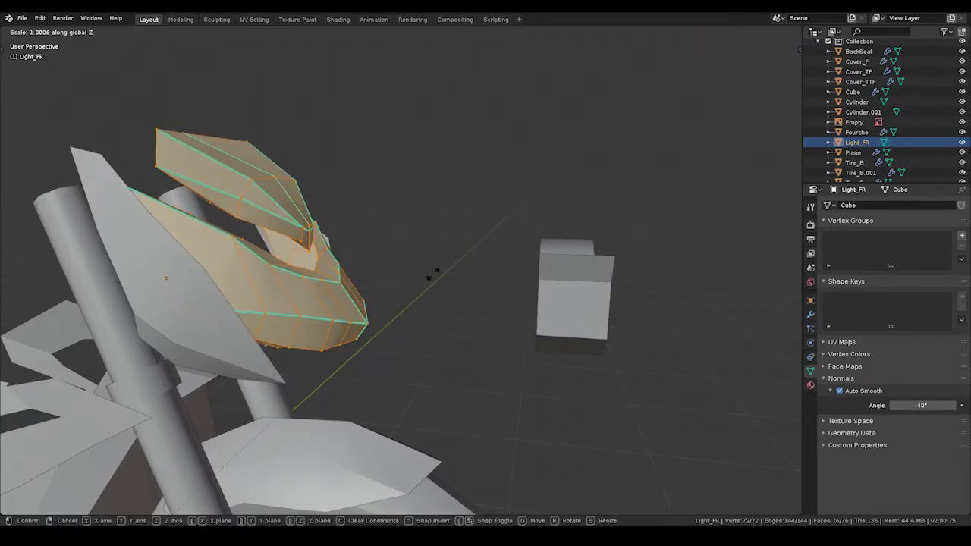
left_click(433, 269)
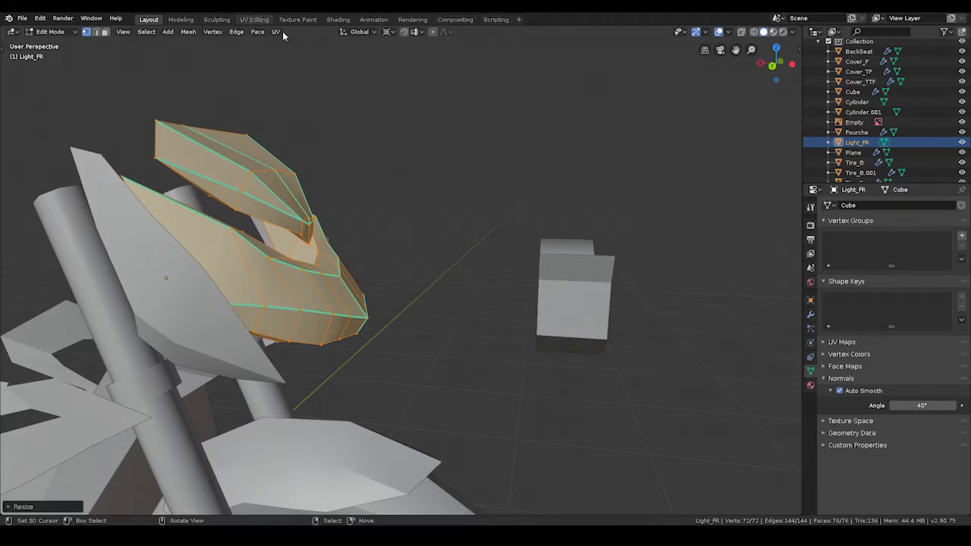
key("ctrl+z")
left_click(386, 31)
left_click(382, 81)
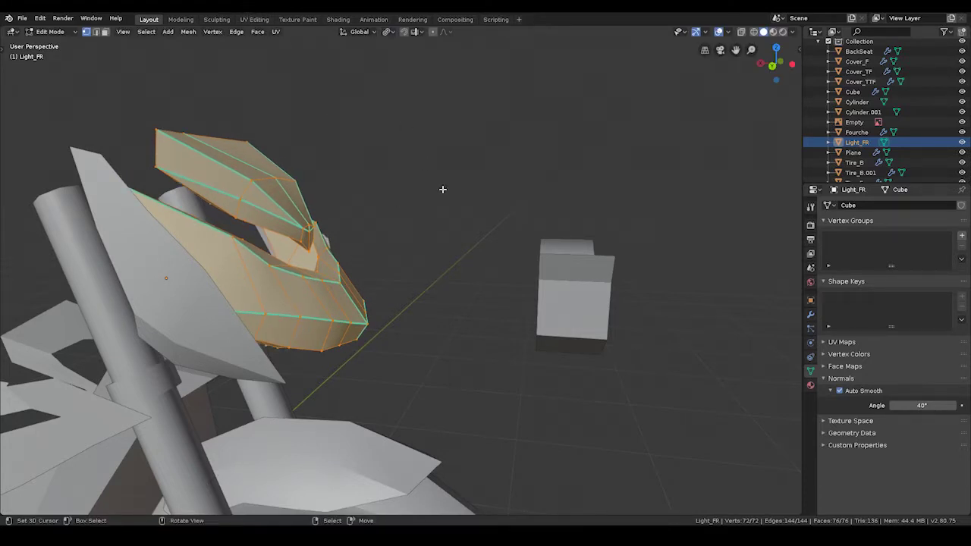
key("s")
key("z")
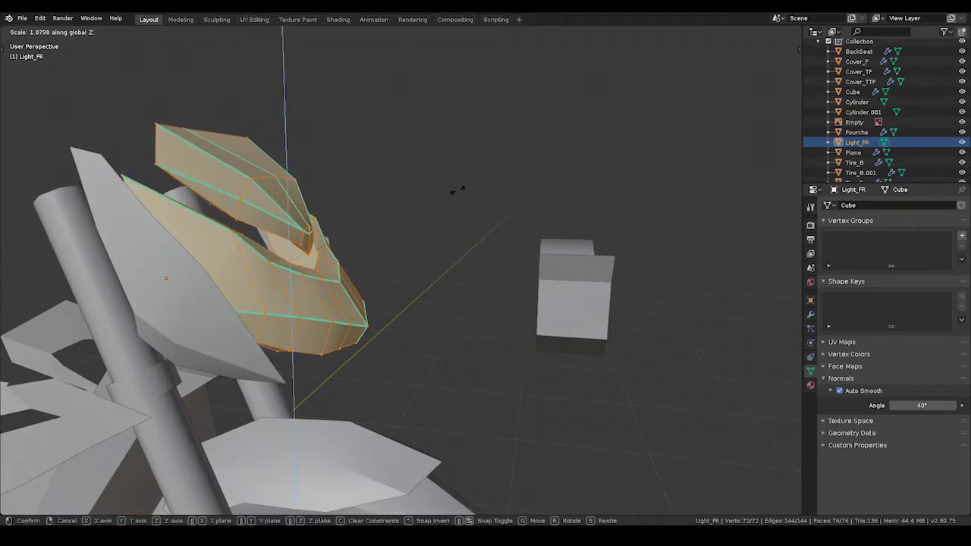
left_click(457, 189)
mouse_move(458, 189)
middle_mouse_down()
mouse_move(433, 202)
mouse_move(485, 173)
mouse_move(405, 190)
mouse_move(401, 222)
middle_mouse_up()
key("Tab")
Select both headlight cylinders and slide them along X toward the fairing front.
left_click(402, 221)
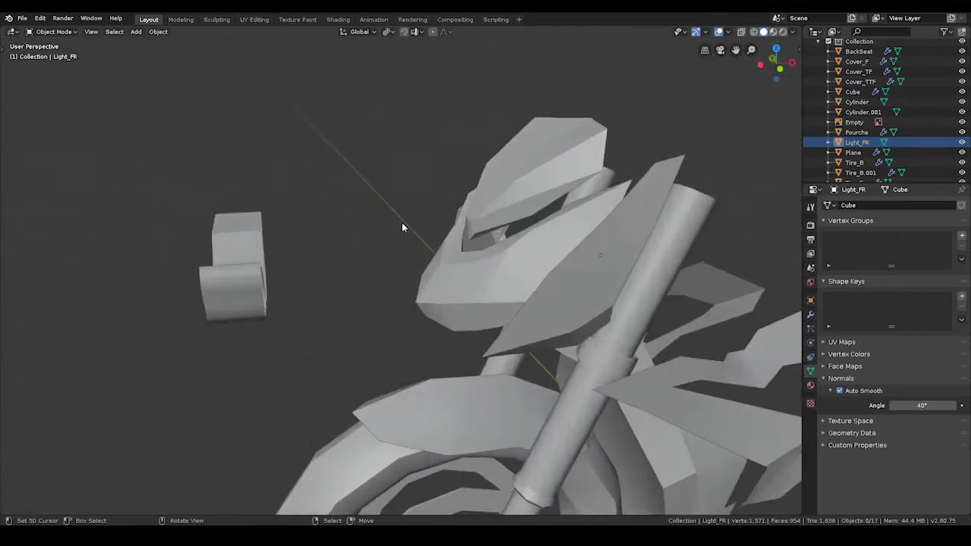
left_click(235, 273)
left_click(243, 229, "shift")
key("g")
key("z")
key("Escape")
key("g")
key("x")
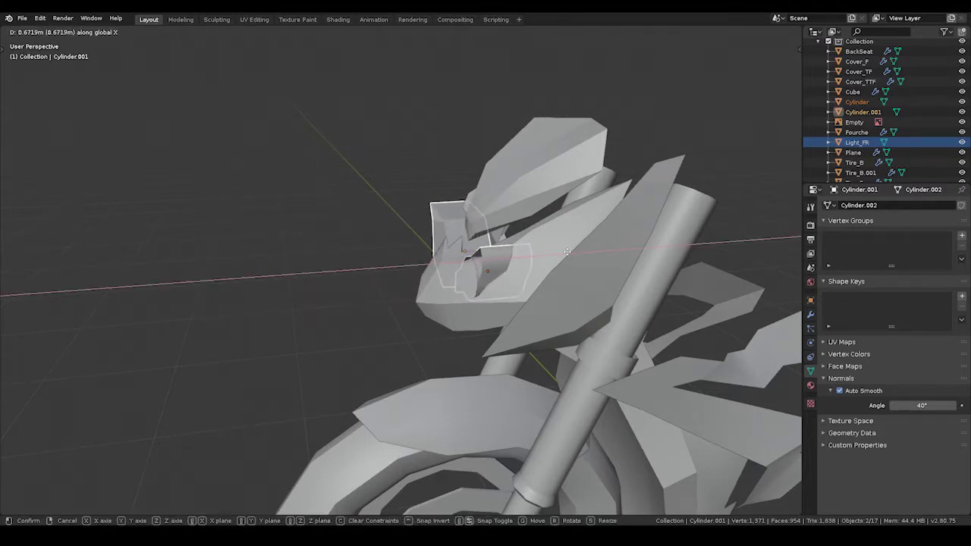
Move the round housing cylinder along X into the fairing's headlight opening.
left_click(421, 260)
middle_click_drag(421, 260, 417, 259)
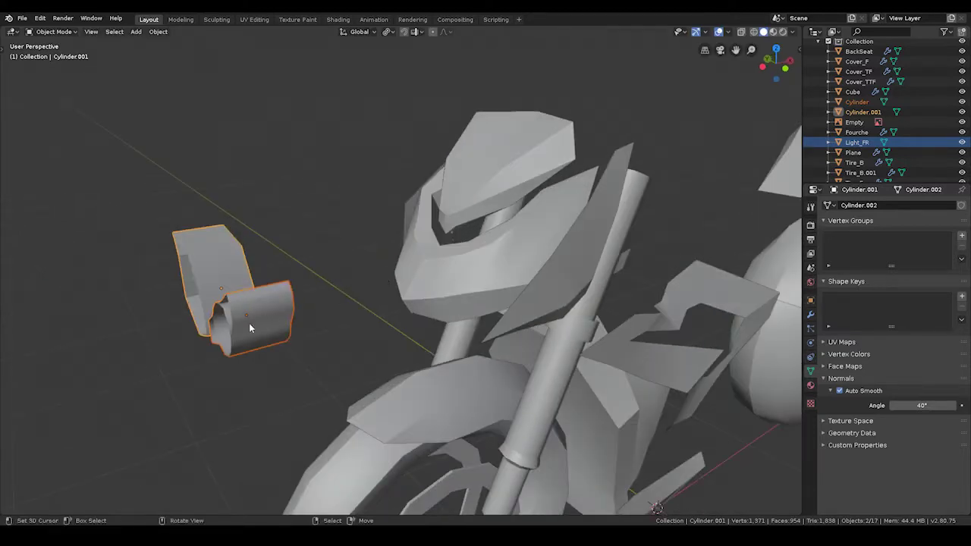
key("alt+a")
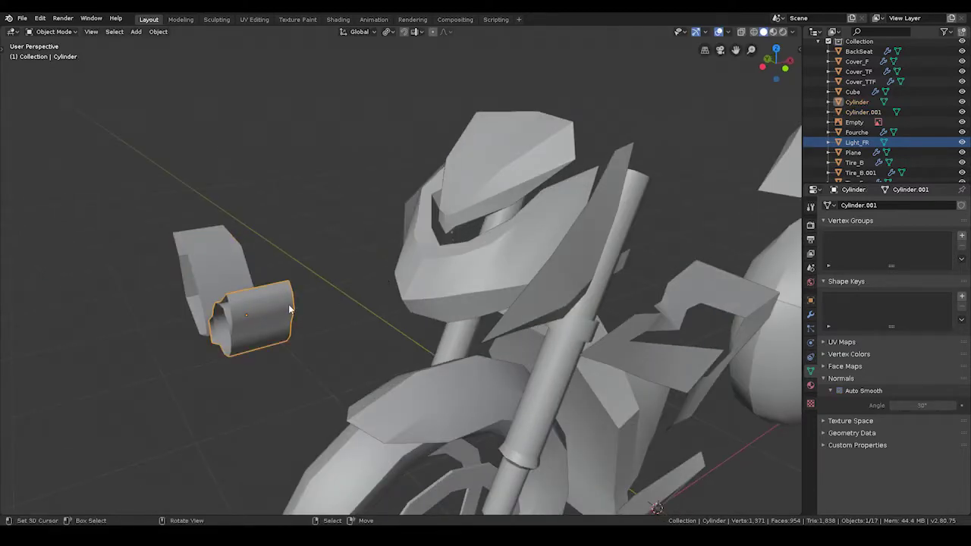
key("g")
key("x")
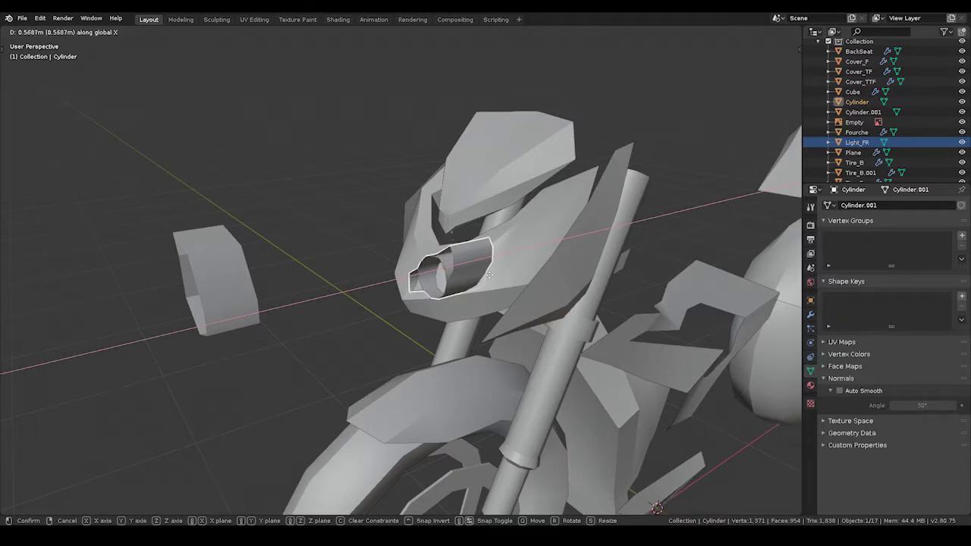
left_click(489, 275)
scroll(493, 297, "up", 3)
scroll(450, 354, "up", 2)
mouse_move(461, 342)
middle_mouse_down()
mouse_move(583, 341)
mouse_move(526, 373)
mouse_move(481, 347)
mouse_move(481, 321)
middle_mouse_up()
In Edit Mode, pull the top rim vertex along X with proportional falloff to follow the fairing.
key("ctrl+Tab")
left_click(496, 219)
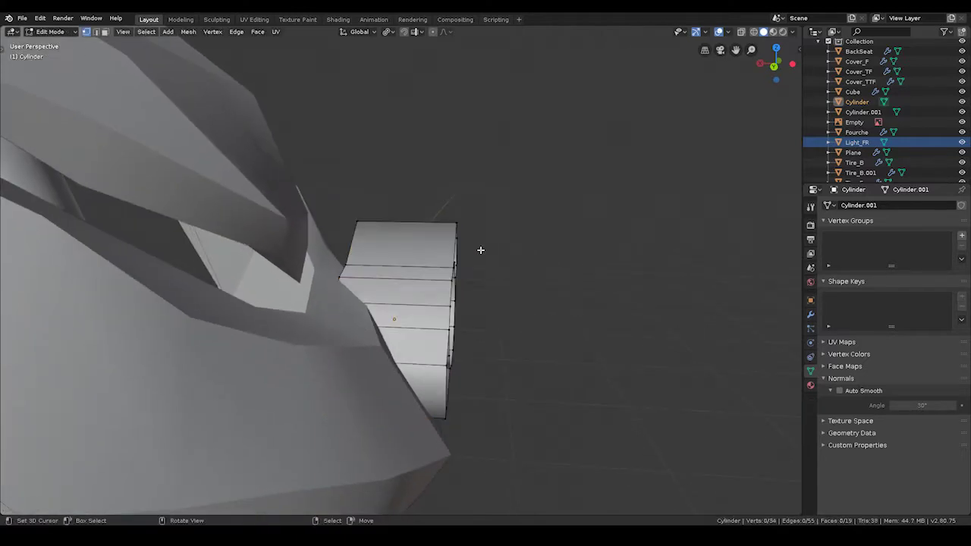
middle_click_drag(480, 249, 418, 373)
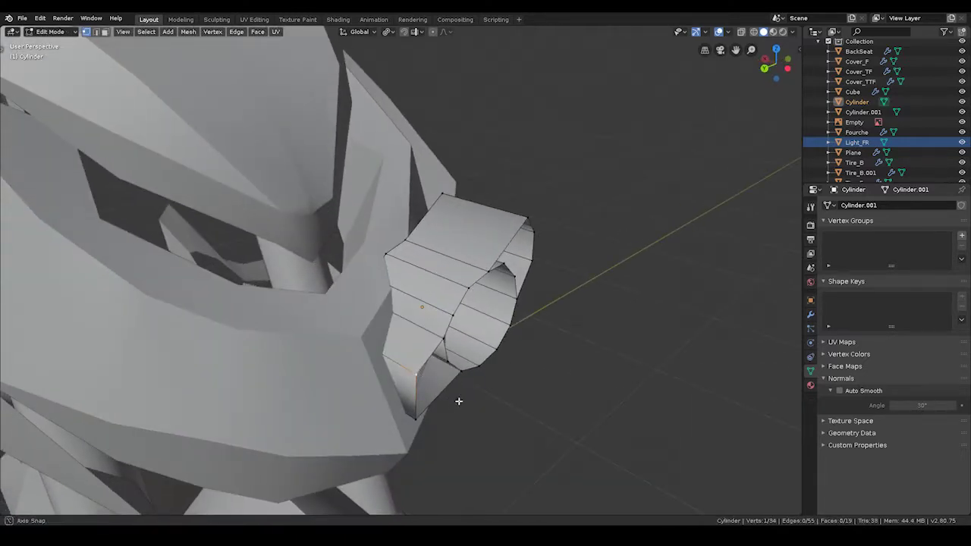
middle_click_drag(458, 400, 482, 405)
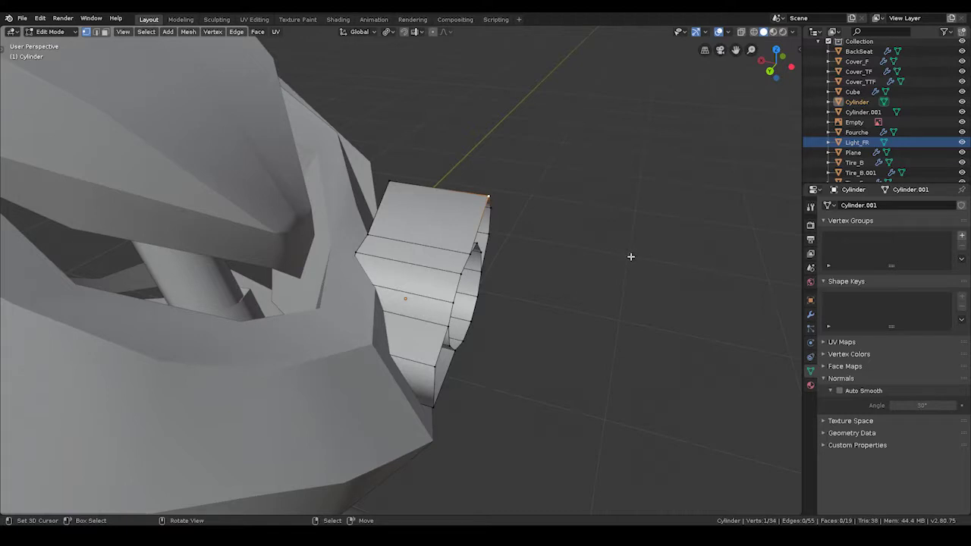
key("g")
key("x")
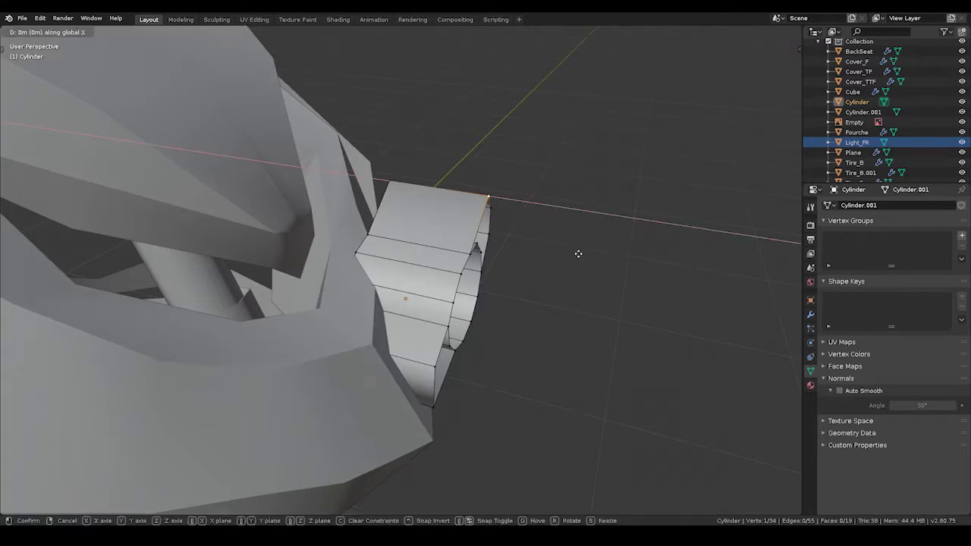
key("Escape")
key("g")
key("x")
scroll(577, 253, "down", 7)
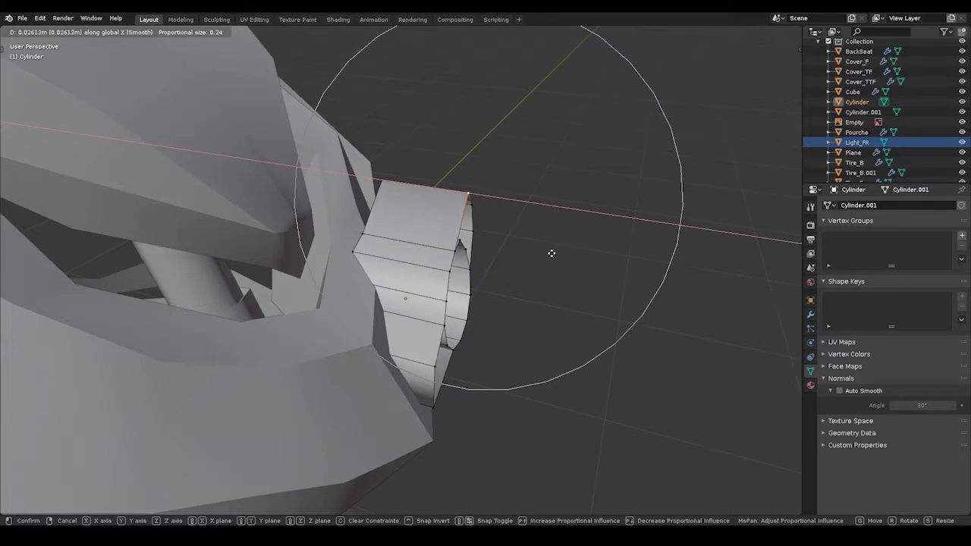
scroll(478, 244, "down", 4)
scroll(479, 244, "up", 2)
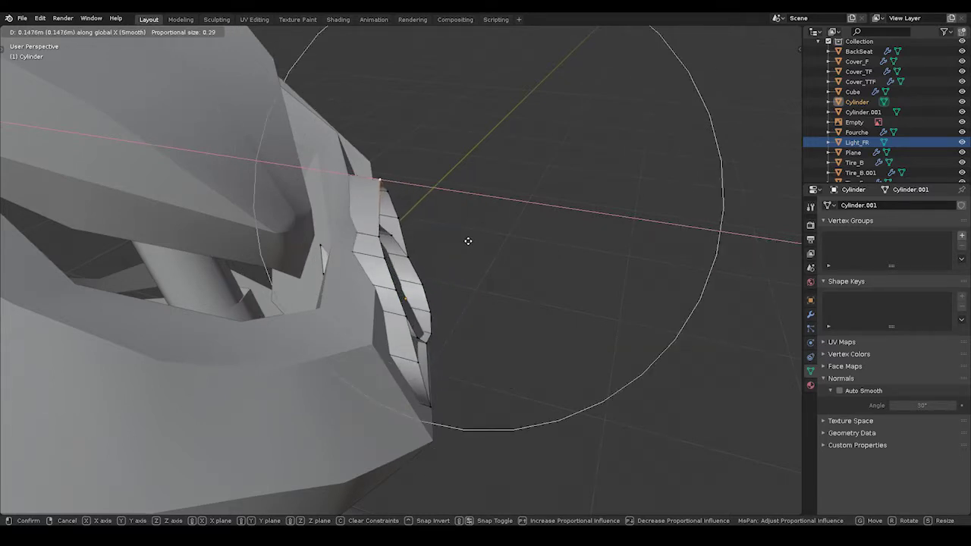
left_click(468, 241)
Leave Edit Mode and nudge the housing slightly along X for a flush fit.
mouse_move(494, 247)
middle_mouse_down()
mouse_move(328, 238)
mouse_move(491, 242)
mouse_move(420, 256)
mouse_move(433, 275)
mouse_move(403, 279)
mouse_move(401, 266)
middle_mouse_up()
key("Tab")
key("Tab")
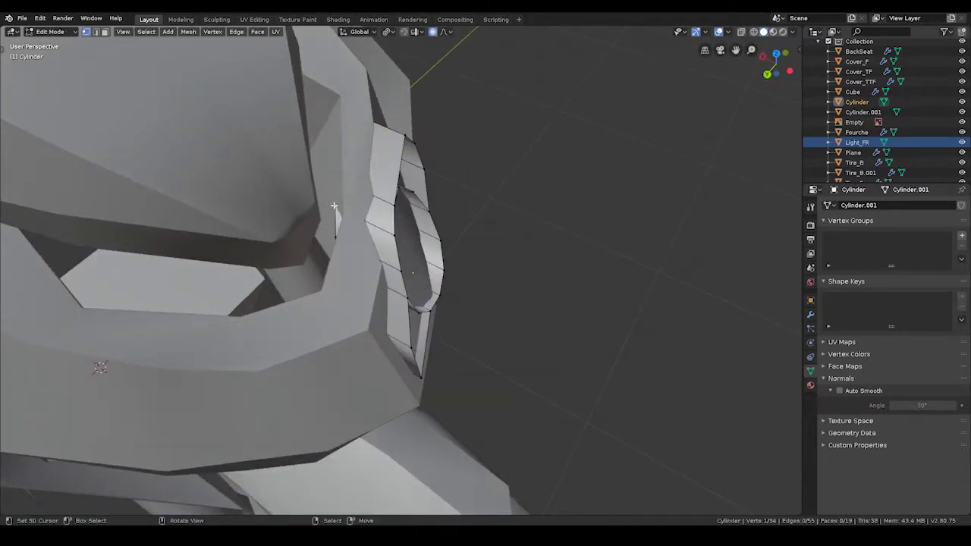
key("g")
key("x")
left_click(414, 231)
mouse_move(415, 231)
middle_mouse_down()
mouse_move(380, 268)
mouse_move(281, 245)
mouse_move(254, 184)
mouse_move(292, 167)
mouse_move(266, 175)
mouse_move(336, 184)
middle_mouse_up()
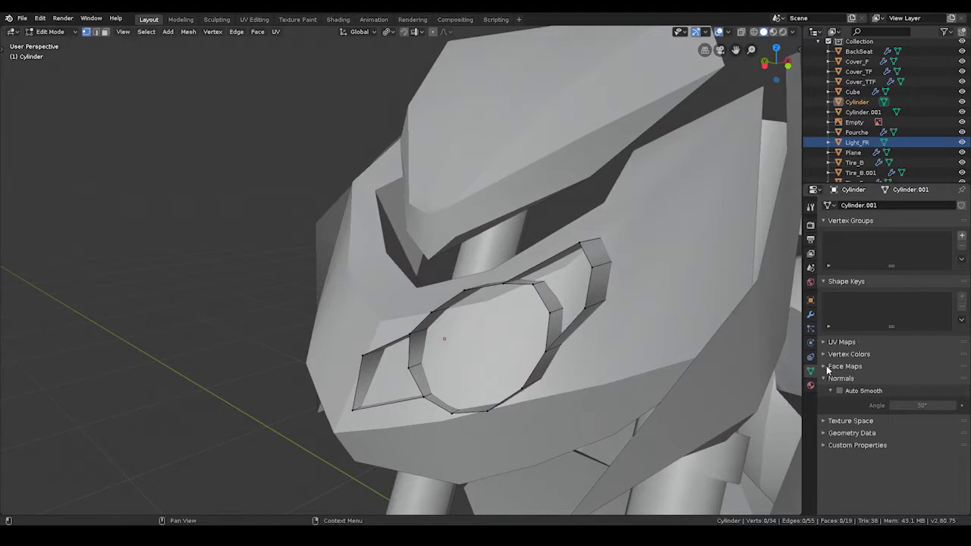
Add a Solidify modifier to the housing with 0.1 m thickness.
left_click(810, 316)
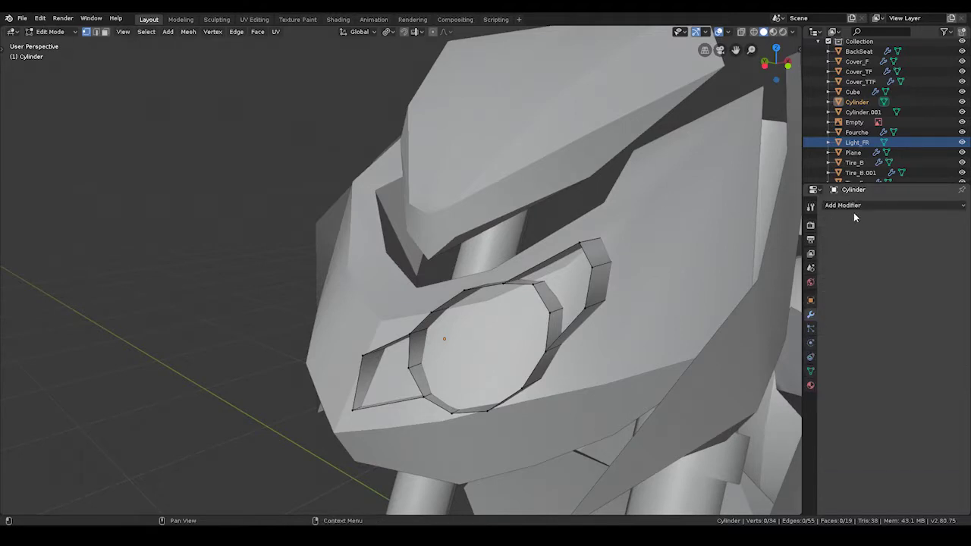
left_click(853, 206)
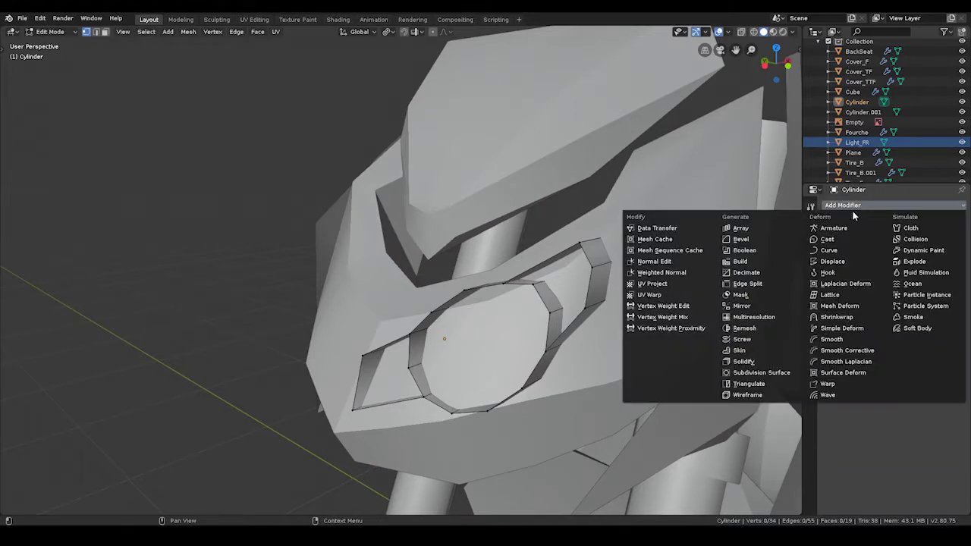
left_click(745, 361)
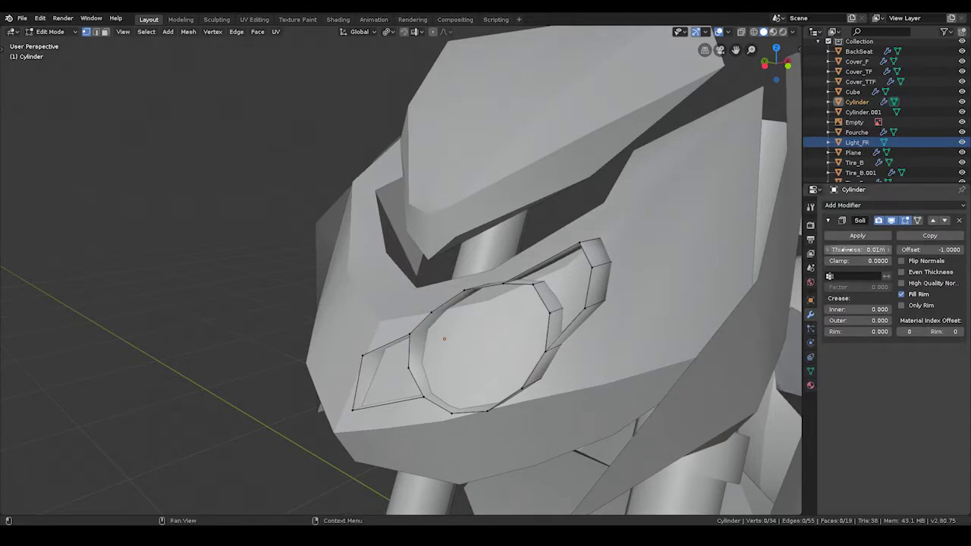
left_click_drag(857, 250, 884, 249)
middle_click_drag(705, 242, 635, 276)
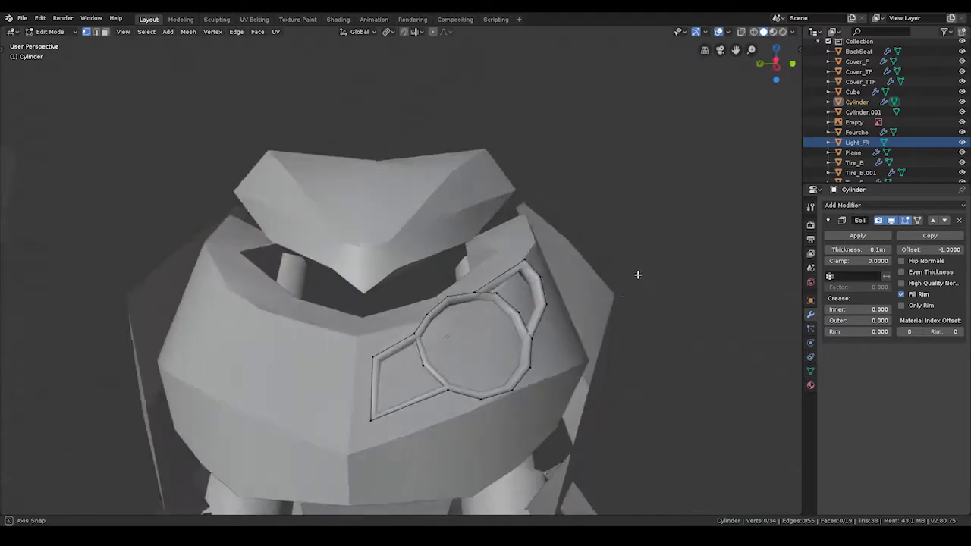
Return to Object Mode and enable Auto Smooth on the housing at 40°.
key("a")
key("ctrl+Tab")
left_click(578, 277)
scroll(559, 281, "up", 4)
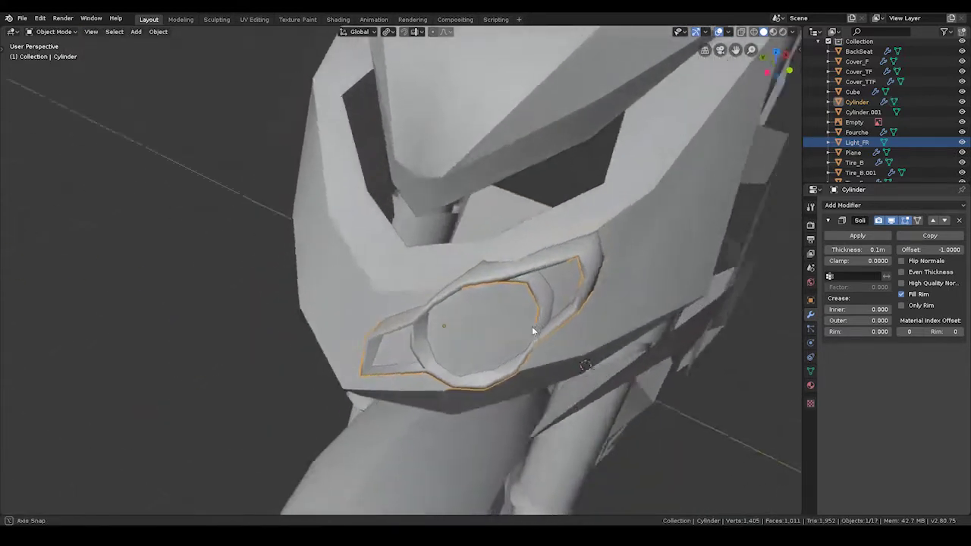
middle_click_drag(558, 281, 516, 321)
left_click(810, 370)
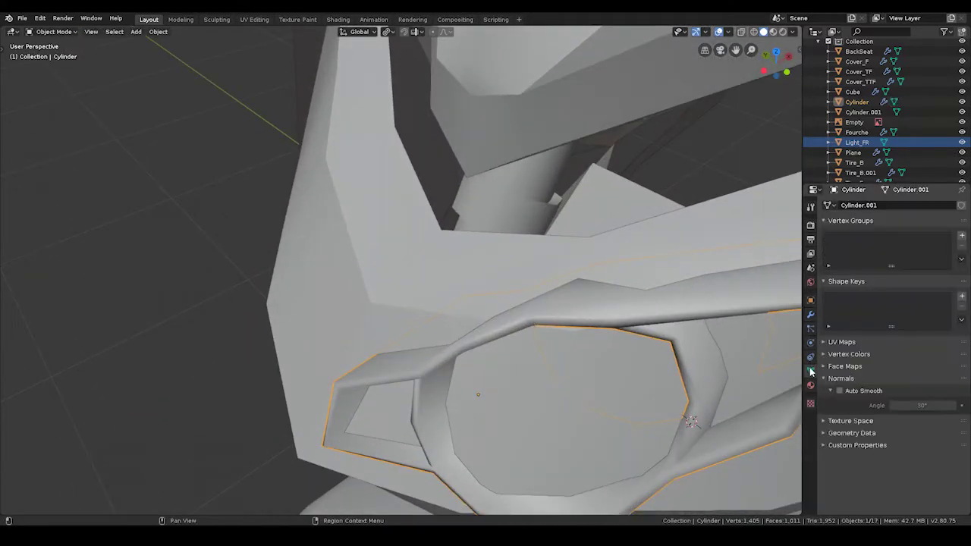
left_click(839, 390)
mouse_move(739, 367)
middle_mouse_down()
mouse_move(624, 329)
mouse_move(748, 356)
middle_mouse_up()
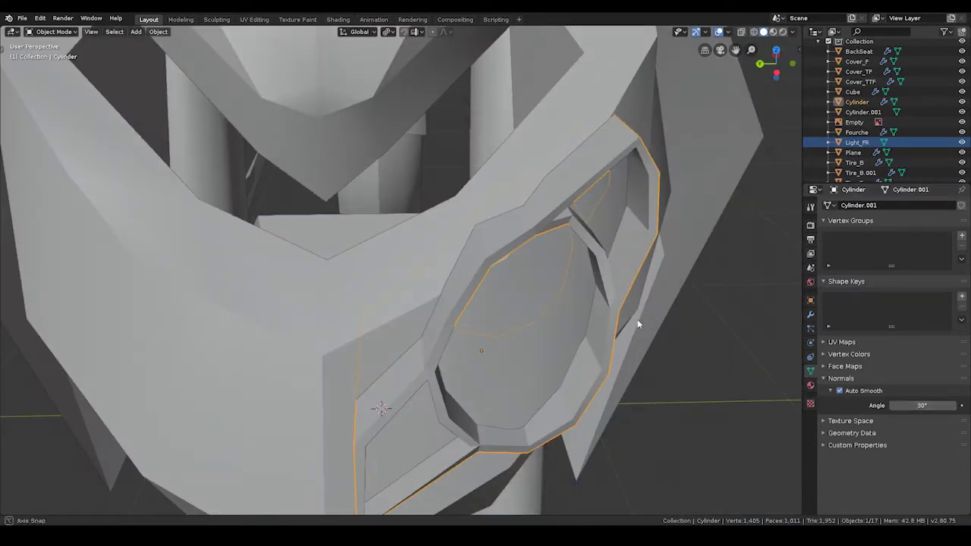
middle_click_drag(635, 321, 622, 334)
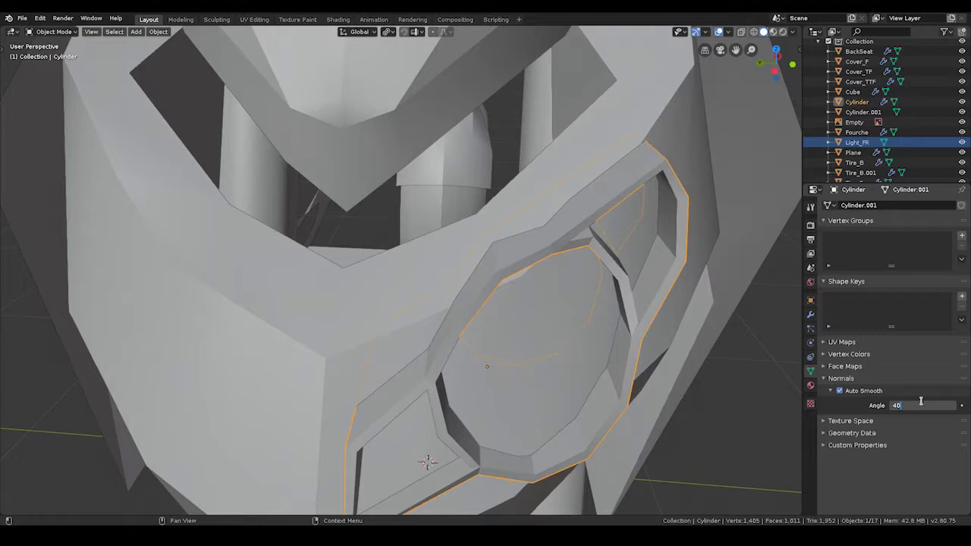
key("Return")
Select the headlight ring and enter its Edit Mode with its Solidify settings shown.
key("Tab")
mouse_move(665, 319)
middle_mouse_down()
mouse_move(618, 287)
mouse_move(641, 296)
mouse_move(574, 351)
mouse_move(440, 364)
middle_mouse_up()
scroll(619, 288, "down", 4)
key("Tab")
left_click(576, 341)
left_click(427, 353)
key("Tab")
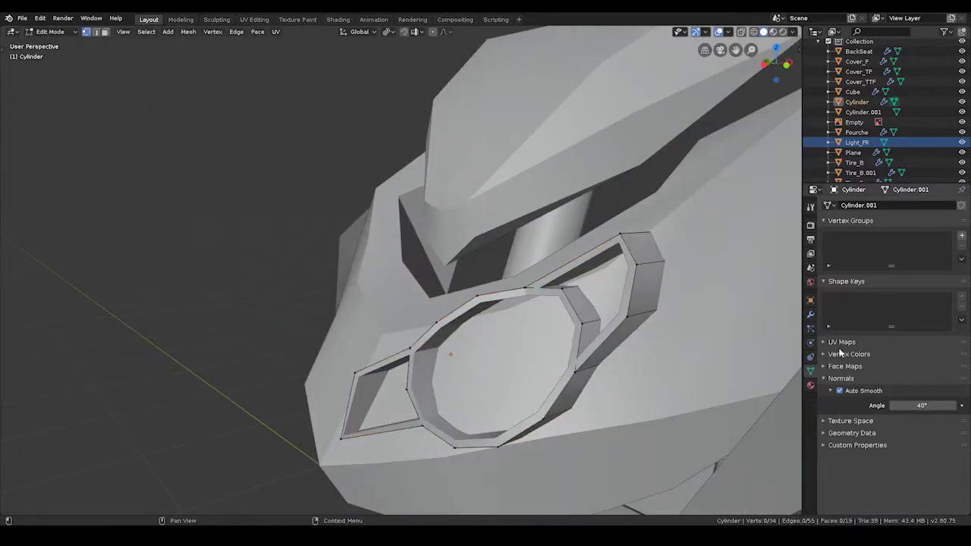
left_click(810, 313)
middle_click_drag(455, 303, 483, 298)
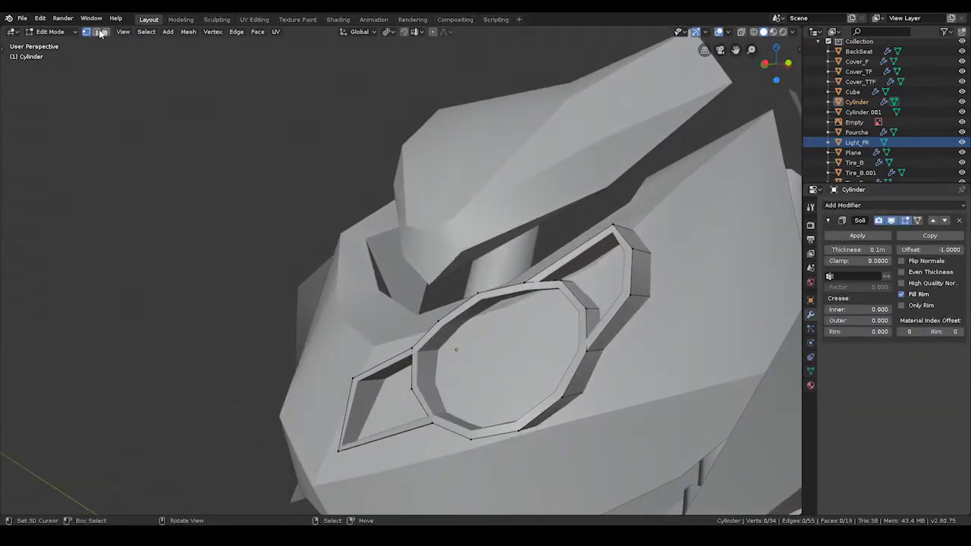
middle_click_drag(374, 275, 455, 266)
Add a centered edge loop across the housing's side lobe and select an edge path on it.
key("ctrl+r")
key("Escape")
key("ctrl+r")
mouse_move(486, 321)
middle_mouse_down()
mouse_move(414, 287)
mouse_move(496, 287)
mouse_move(497, 324)
middle_mouse_up()
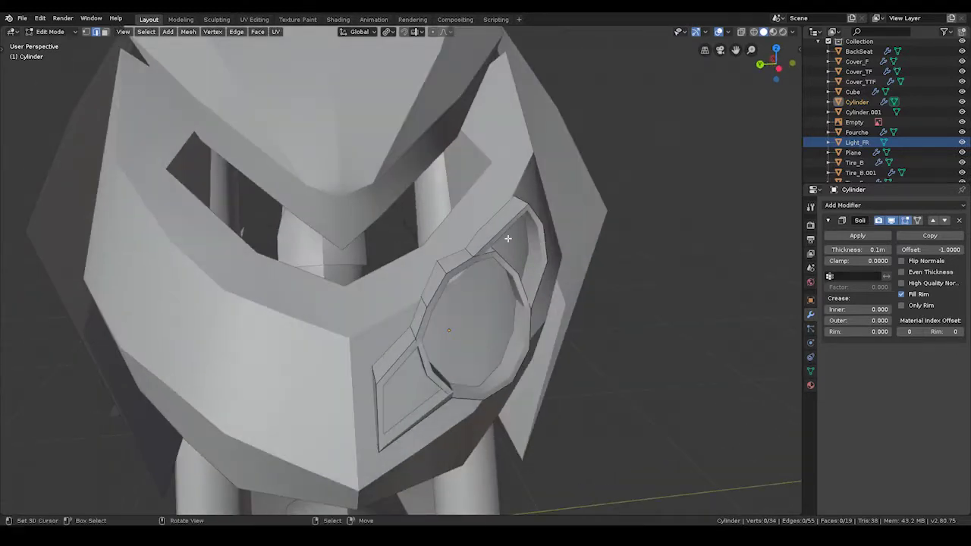
mouse_move(547, 230)
middle_mouse_down()
mouse_move(473, 266)
mouse_move(622, 278)
middle_mouse_up()
key("ctrl+r")
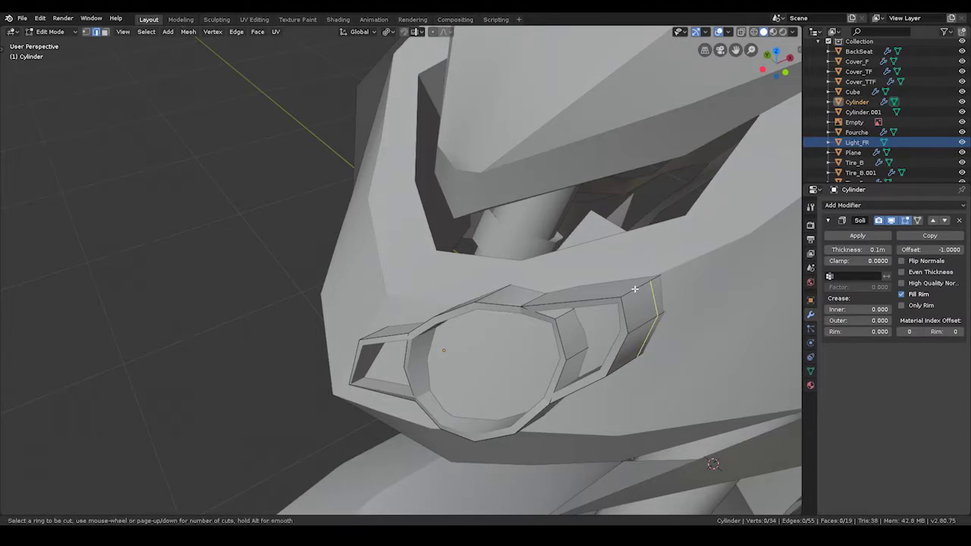
left_click(633, 288)
right_click(621, 290)
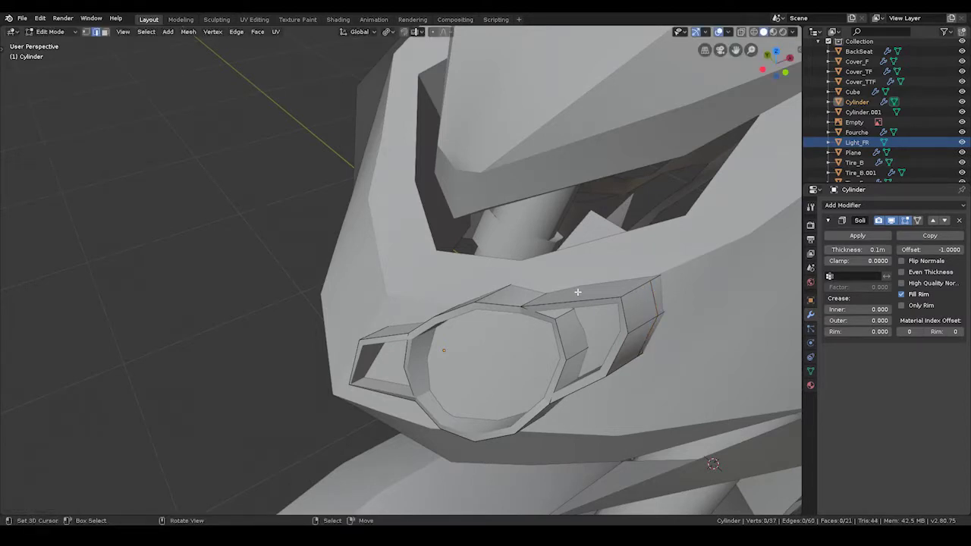
left_click(647, 295, "ctrl")
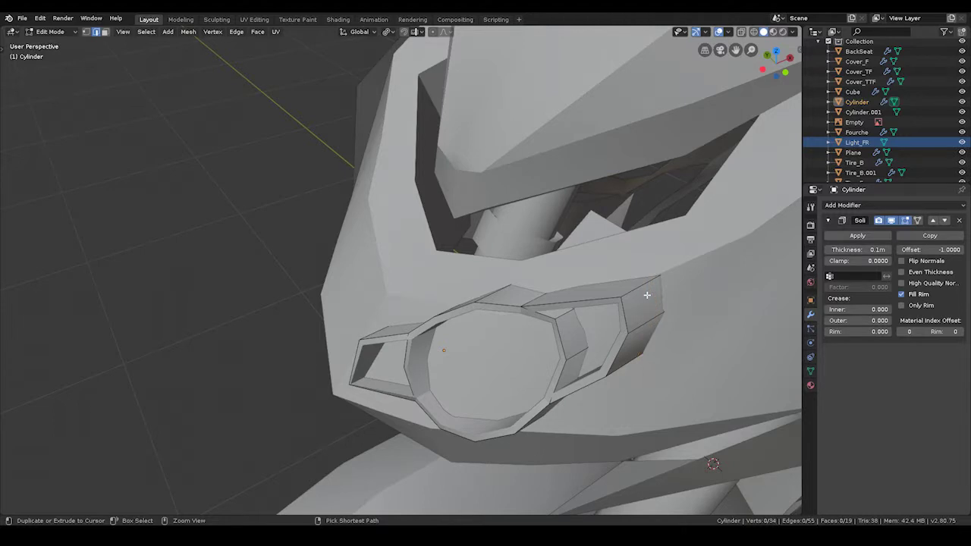
Leave Edit Mode and select the separate Cylinder.001 piece.
mouse_move(551, 289)
middle_mouse_down()
mouse_move(525, 303)
mouse_move(517, 251)
mouse_move(529, 299)
middle_mouse_up()
scroll(526, 303, "down", 3)
key("Tab")
left_click(546, 328)
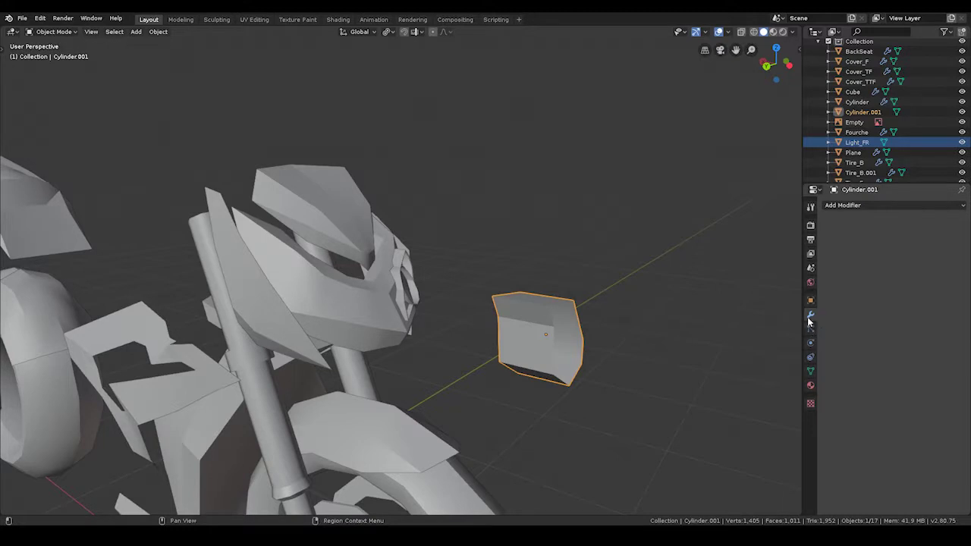
Add a Solidify modifier to Cylinder.001 with 0.1 m thickness.
left_click(869, 206)
left_click(768, 363)
middle_click_drag(763, 357, 470, 298)
left_click(449, 283)
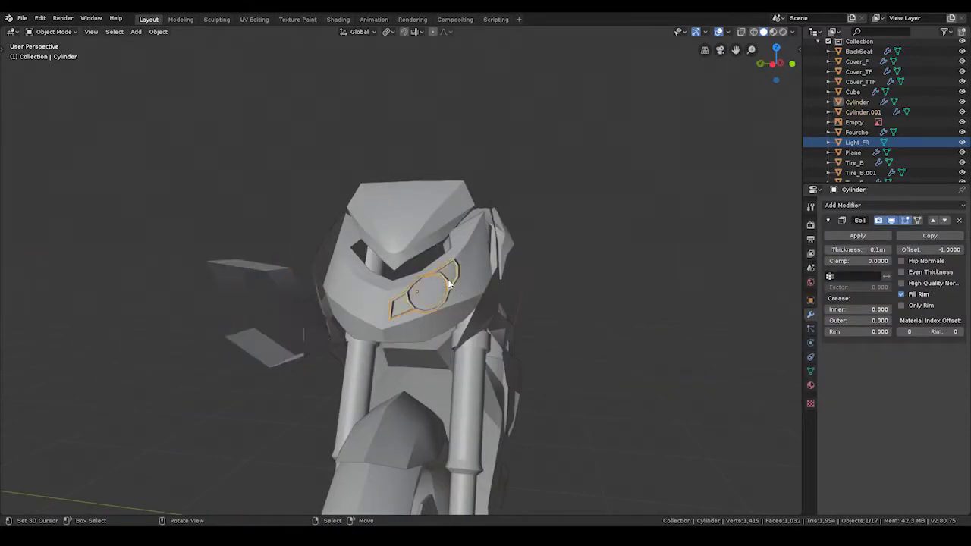
left_click(282, 274)
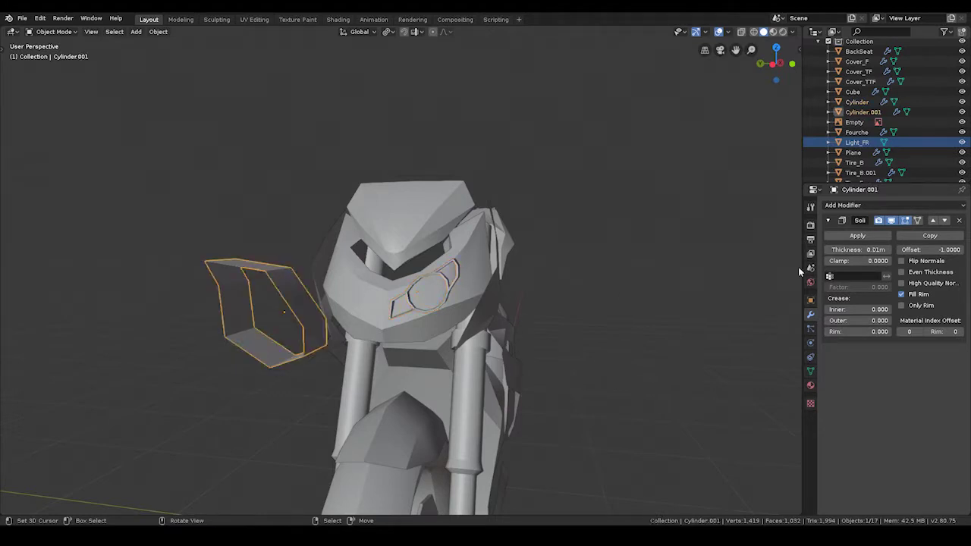
key("Return")
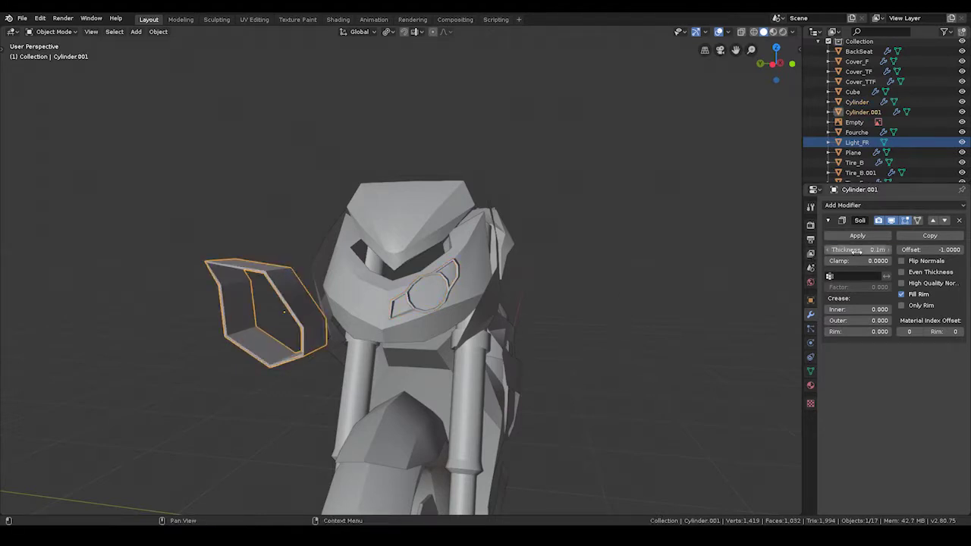
Move Cylinder.001 along X onto the fairing, refining the shift from the top view.
mouse_move(402, 307)
middle_mouse_down()
mouse_move(429, 339)
mouse_move(380, 400)
mouse_move(275, 346)
middle_mouse_up()
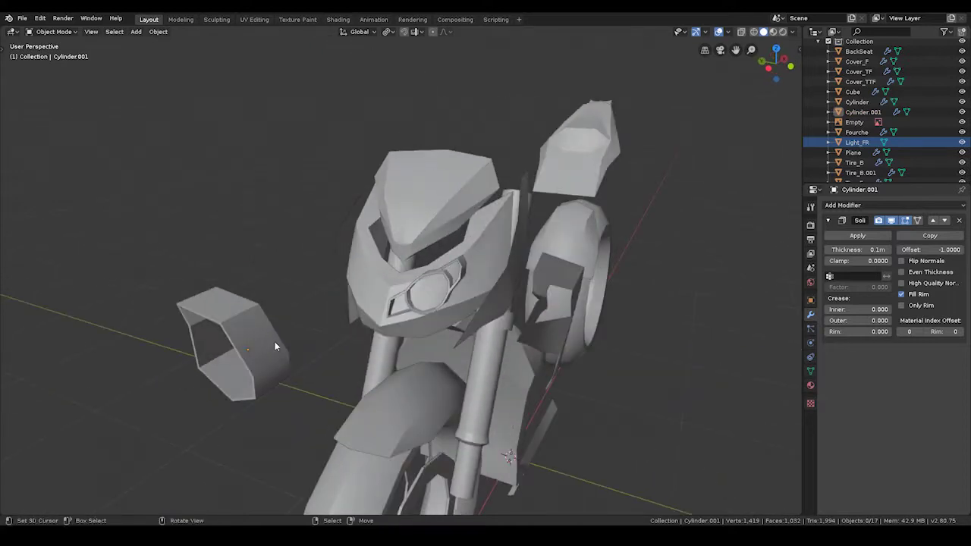
key("g")
key("x")
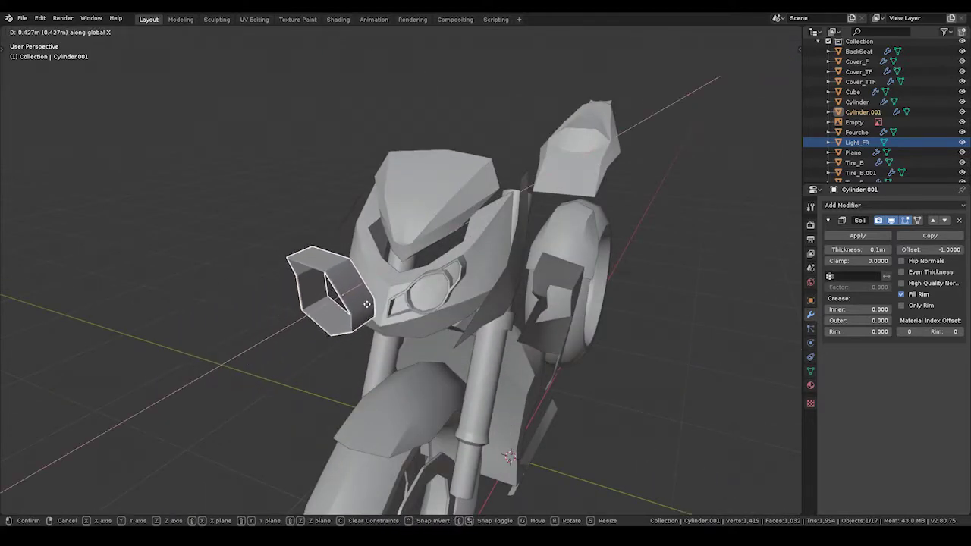
key("Return")
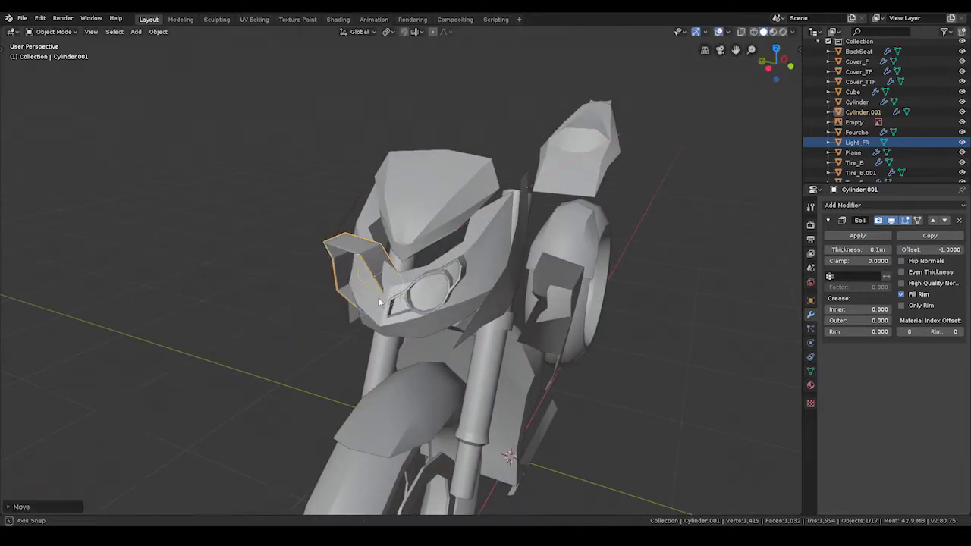
middle_click_drag(318, 296, 454, 295)
mouse_move(389, 287)
middle_mouse_down()
mouse_move(483, 319)
mouse_move(472, 347)
mouse_move(396, 376)
middle_mouse_up()
key("KP_7")
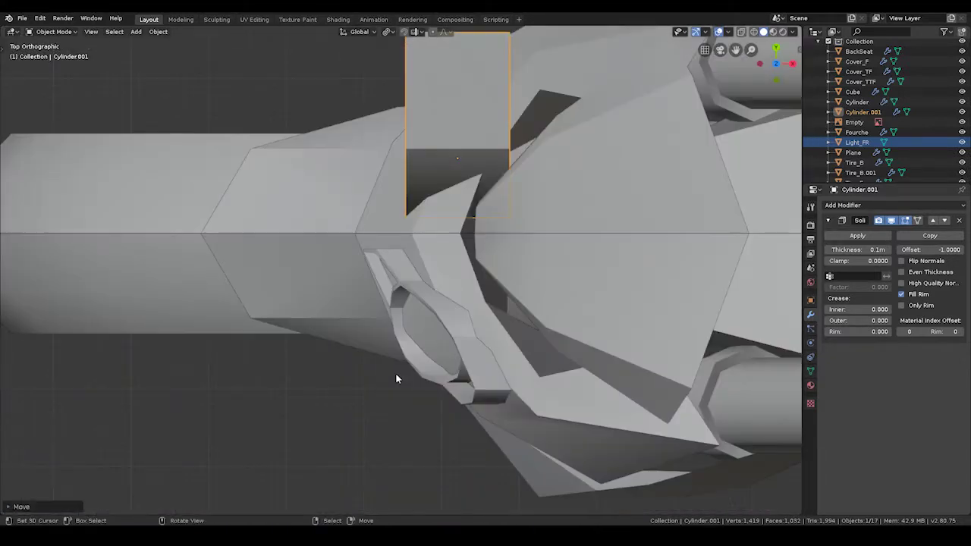
scroll(543, 197, "up", 3)
key("g")
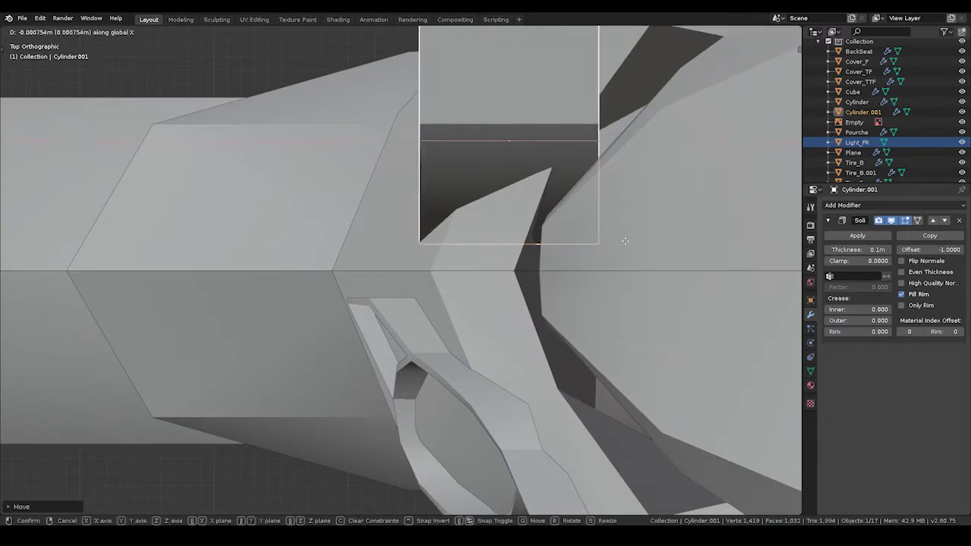
key("x")
left_click(564, 246)
Enter Edit Mode on Cylinder.001 and select the housing's outer edge.
mouse_move(564, 247)
middle_mouse_down()
mouse_move(547, 202)
mouse_move(593, 200)
mouse_move(404, 298)
middle_mouse_up()
key("KP_Decimal")
mouse_move(483, 288)
middle_mouse_down()
mouse_move(448, 307)
mouse_move(455, 296)
mouse_move(127, 159)
middle_mouse_up()
key("ctrl+Tab")
left_click(483, 162)
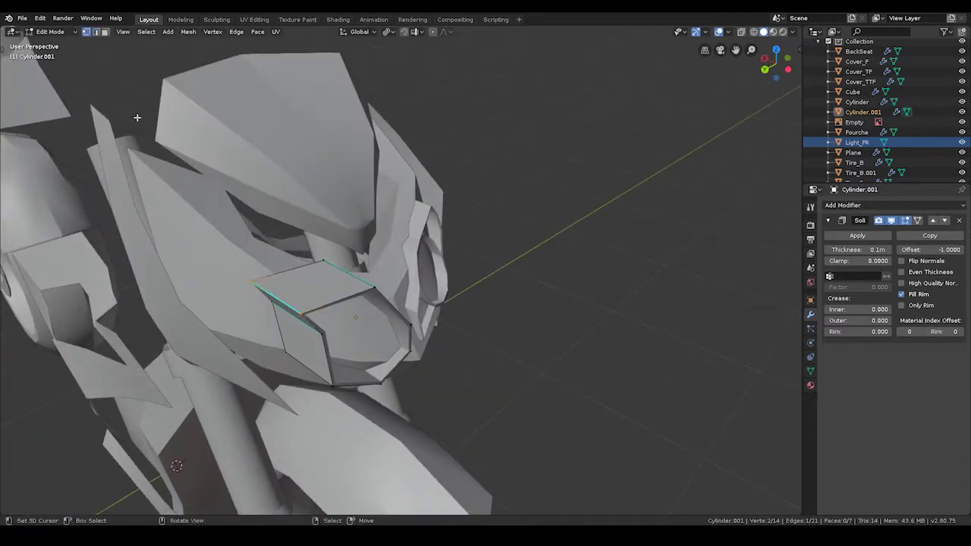
left_click(311, 306)
middle_click_drag(312, 306, 522, 345)
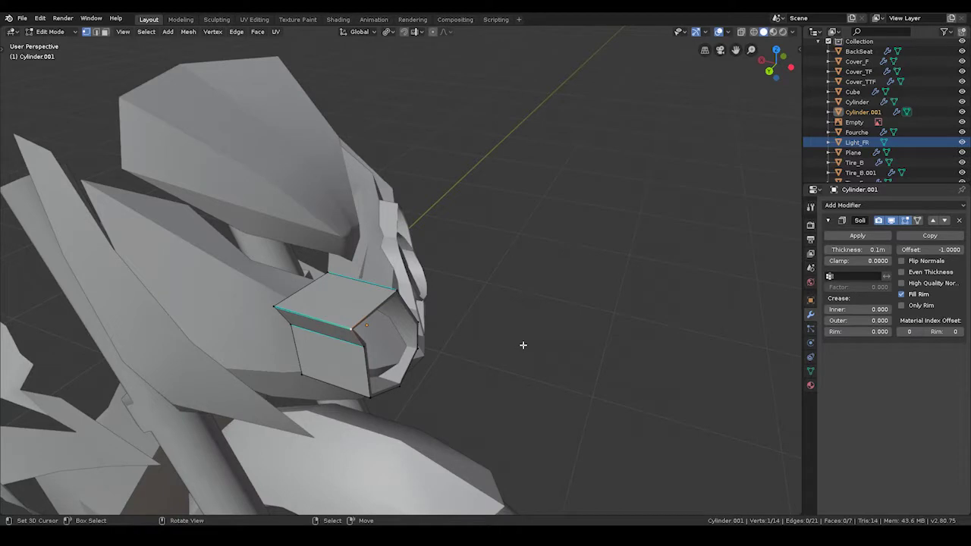
Stretch the housing's outer edge outward along X and pull its corner vertex down.
key("g")
key("x")
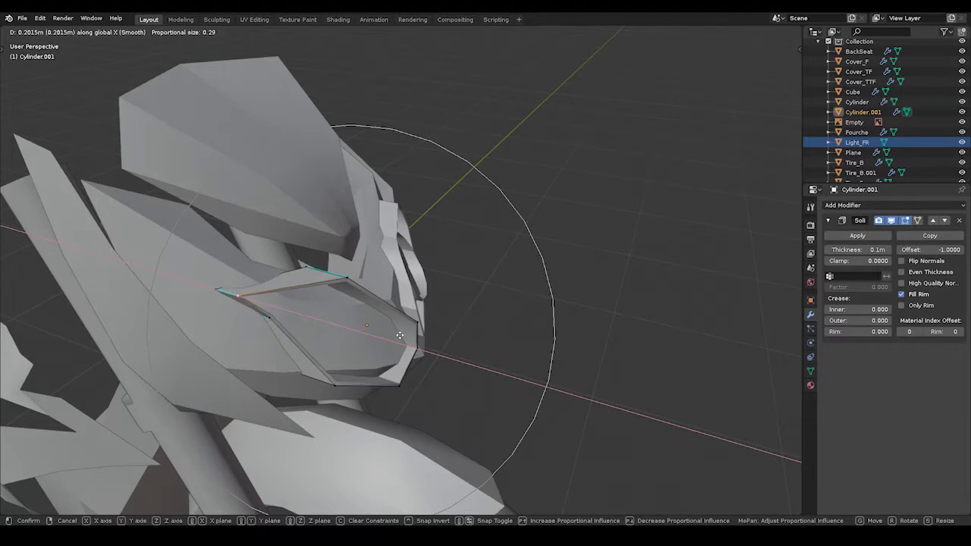
left_click(400, 335)
mouse_move(382, 331)
middle_mouse_down()
mouse_move(455, 332)
mouse_move(317, 304)
middle_mouse_up()
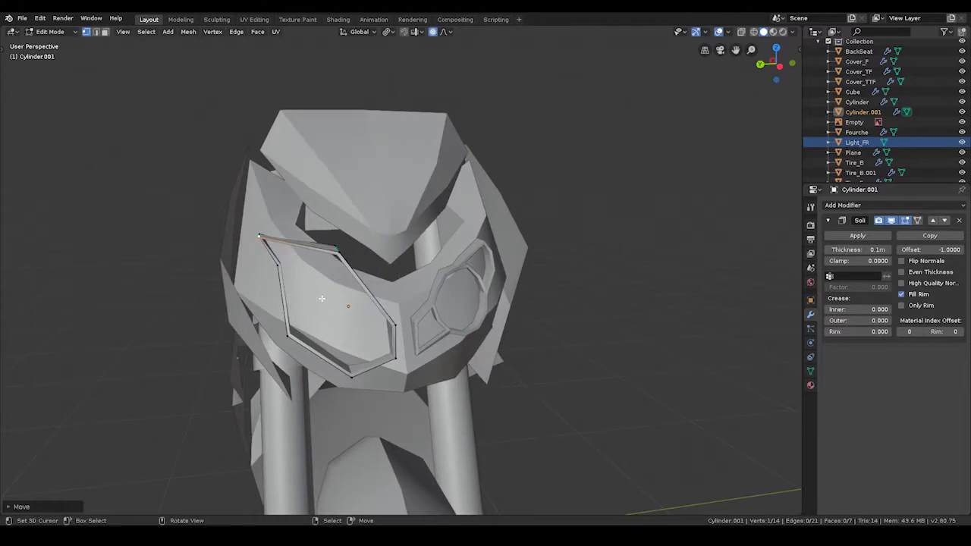
mouse_move(349, 254)
middle_mouse_down()
mouse_move(377, 234)
mouse_move(334, 240)
middle_mouse_up()
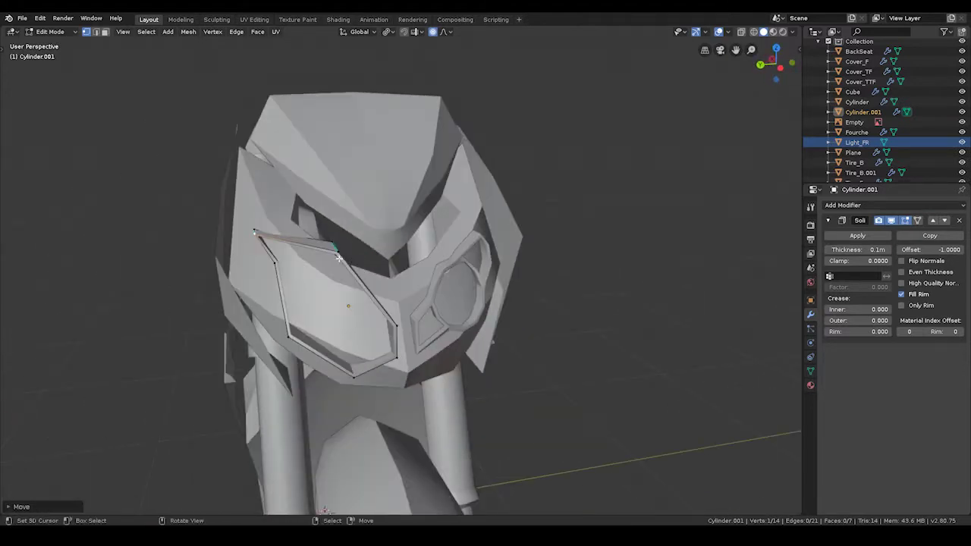
key("g")
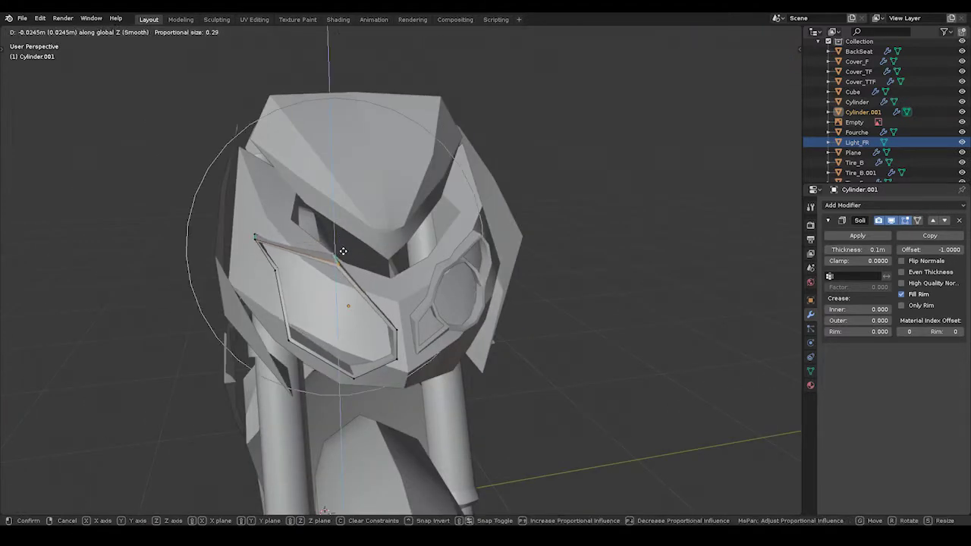
left_click(336, 261)
Reselect the Cylinder.001 housing in Edit Mode and nudge a vertex along X.
key("Tab")
mouse_move(335, 261)
middle_mouse_down()
mouse_move(402, 226)
mouse_move(413, 280)
mouse_move(380, 225)
mouse_move(384, 255)
middle_mouse_up()
left_click(288, 256)
left_click(288, 256)
key("Tab")
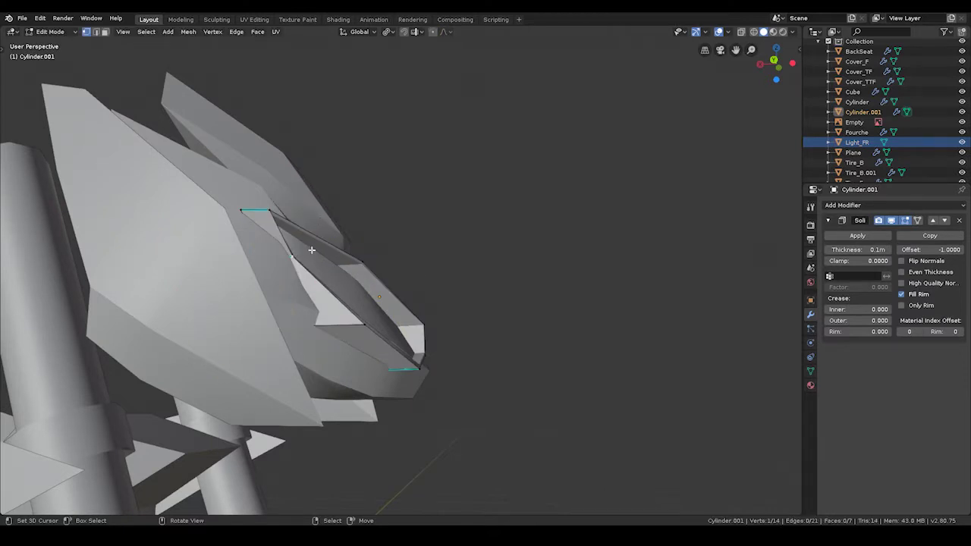
middle_click_drag(312, 250, 312, 260)
key("g")
key("x")
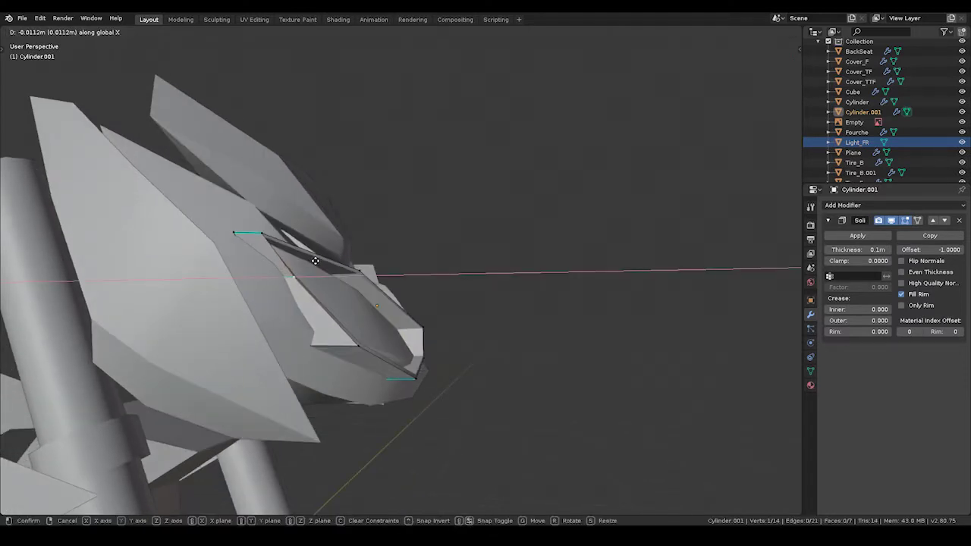
left_click(317, 261)
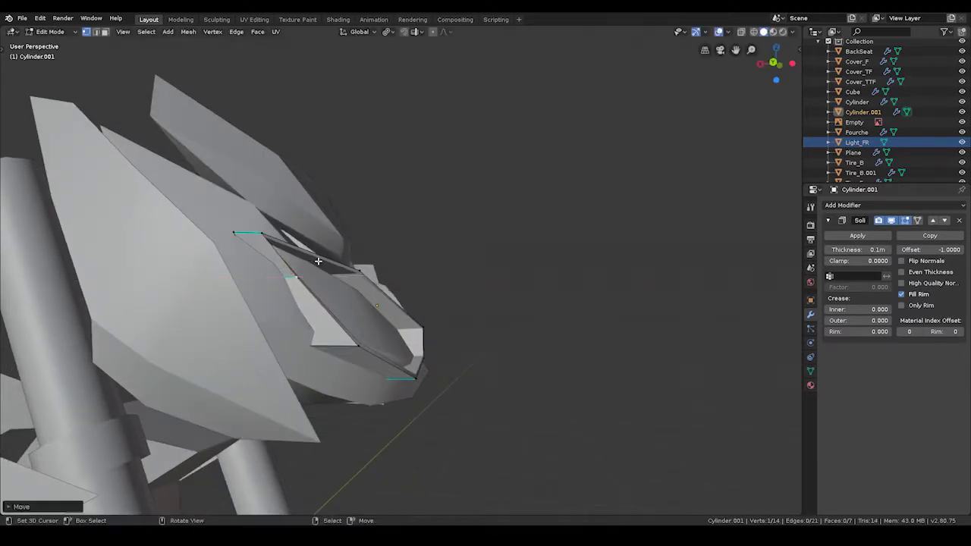
Shift two more housing vertices, including a lower one, along X.
key("g")
key("x")
left_click(405, 352)
left_click(406, 376)
key("g")
key("x")
left_click(403, 373)
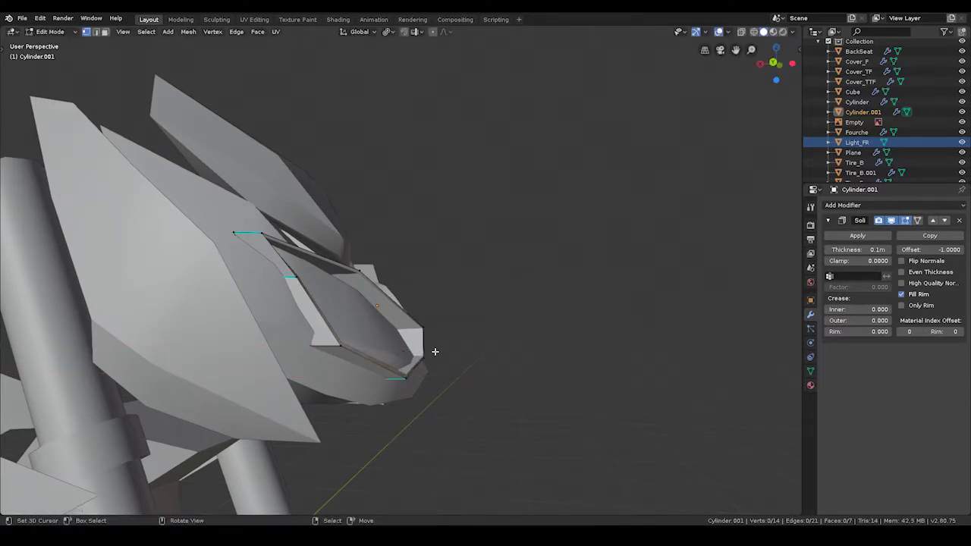
Tuck the last vertices into the fairing along X and return to Object Mode.
middle_click_drag(433, 346, 258, 370)
middle_click_drag(392, 320, 377, 314)
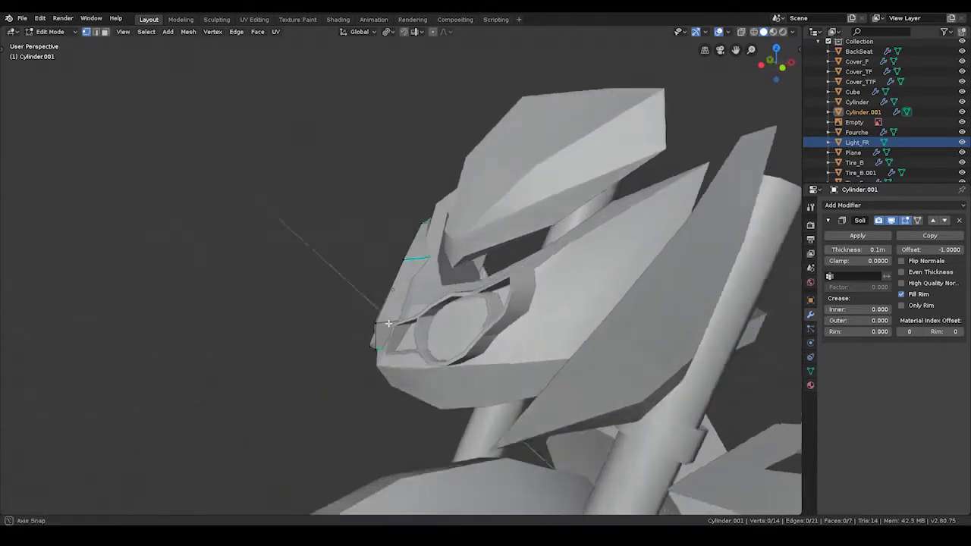
key("g")
key("x")
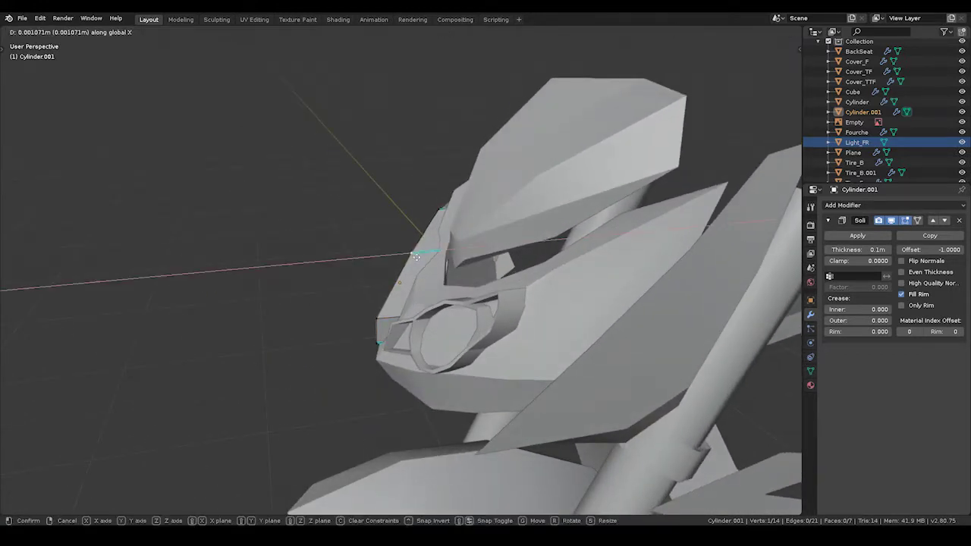
left_click(422, 256)
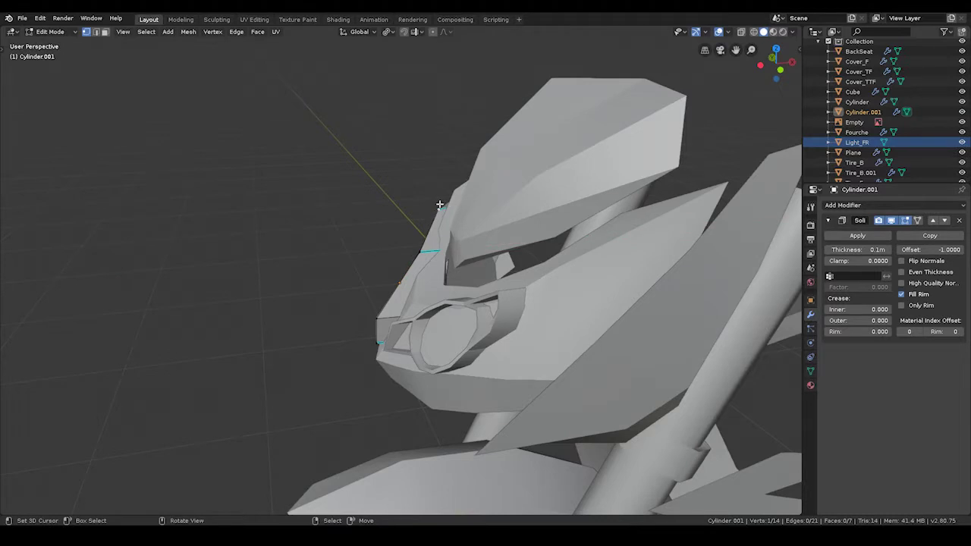
key("g")
key("x")
left_click(445, 203)
middle_click_drag(444, 204, 548, 217)
key("Tab")
mouse_move(450, 232)
middle_mouse_down()
mouse_move(494, 218)
mouse_move(483, 230)
mouse_move(427, 225)
mouse_move(336, 250)
mouse_move(377, 242)
mouse_move(420, 267)
middle_mouse_up()
Save the s1000rr.blend file.
scroll(419, 267, "down", 3)
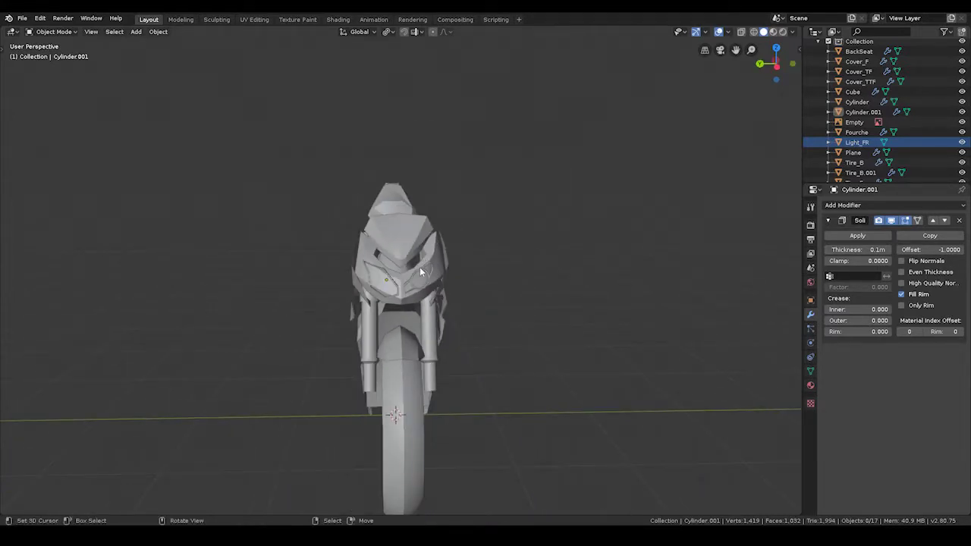
scroll(357, 285, "up", 4)
mouse_move(356, 285)
middle_mouse_down()
mouse_move(470, 281)
mouse_move(402, 289)
mouse_move(421, 300)
mouse_move(548, 306)
mouse_move(405, 323)
mouse_move(422, 324)
mouse_move(412, 324)
mouse_move(430, 321)
mouse_move(255, 308)
mouse_move(339, 320)
middle_mouse_up()
key("ctrl+s")
Add a new plane to the scene near the fairing.
scroll(339, 314, "up", 2)
scroll(455, 337, "up", 2)
mouse_move(455, 336)
middle_mouse_down()
mouse_move(420, 337)
mouse_move(472, 364)
middle_mouse_up()
scroll(450, 347, "up", 1)
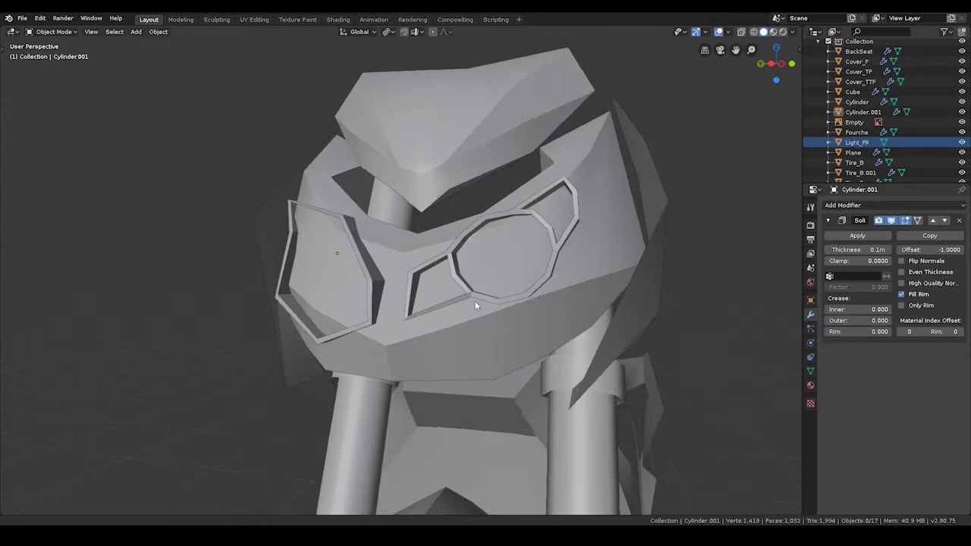
key("shift+a")
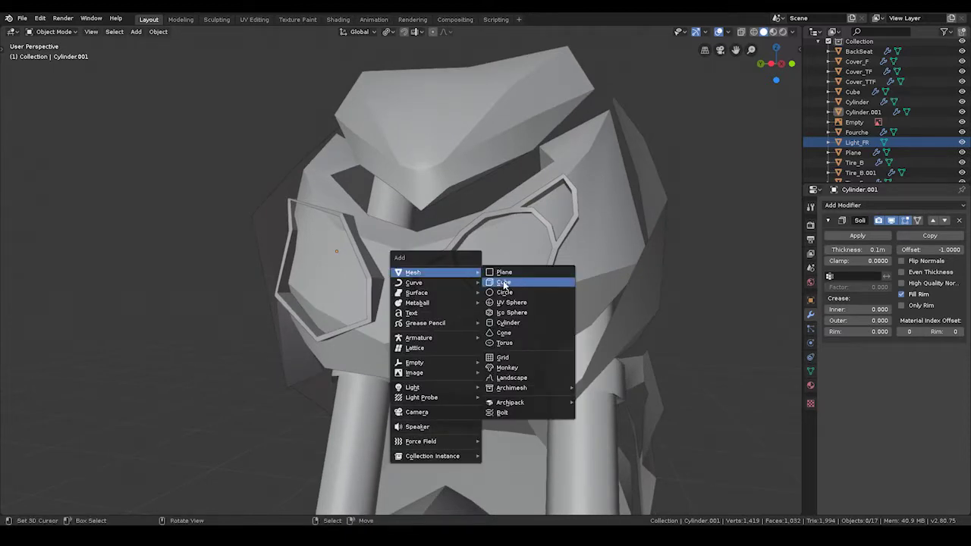
left_click(506, 277)
scroll(504, 261, "down", 6)
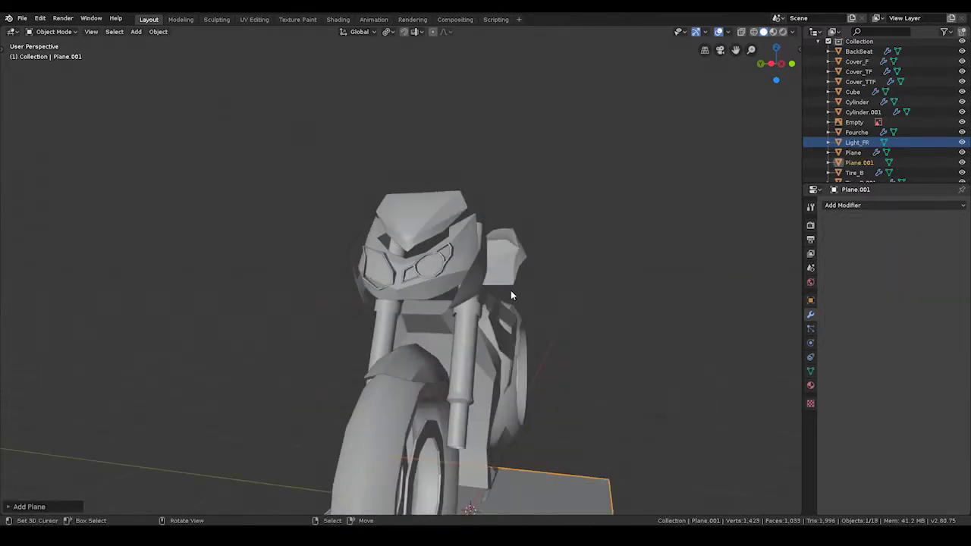
middle_click_drag(510, 289, 484, 332)
Rotate the new plane 90° around X so it stands upright.
key("r")
key("x")
key("9")
key("0")
key("Return")
key("g")
key("z")
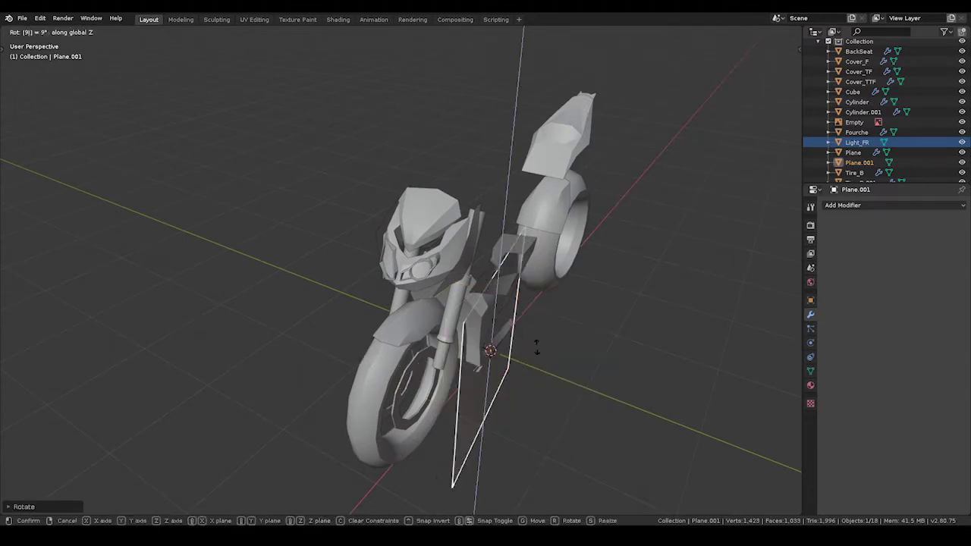
key("Escape")
key("g")
key("z")
key("Escape")
Set the plane's Z rotation to 90° in the sidebar, then hide the side panels.
key("n")
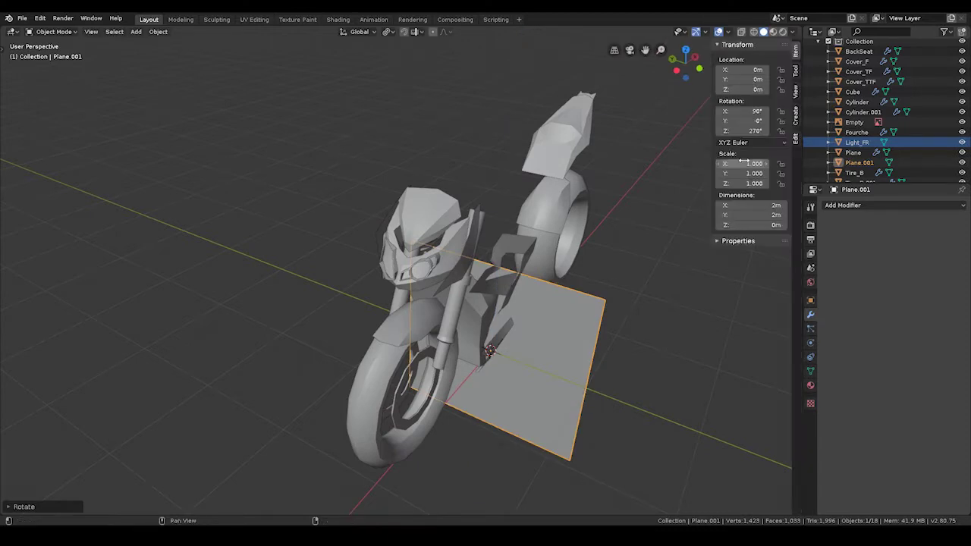
type("0")
type("90")
key("Return")
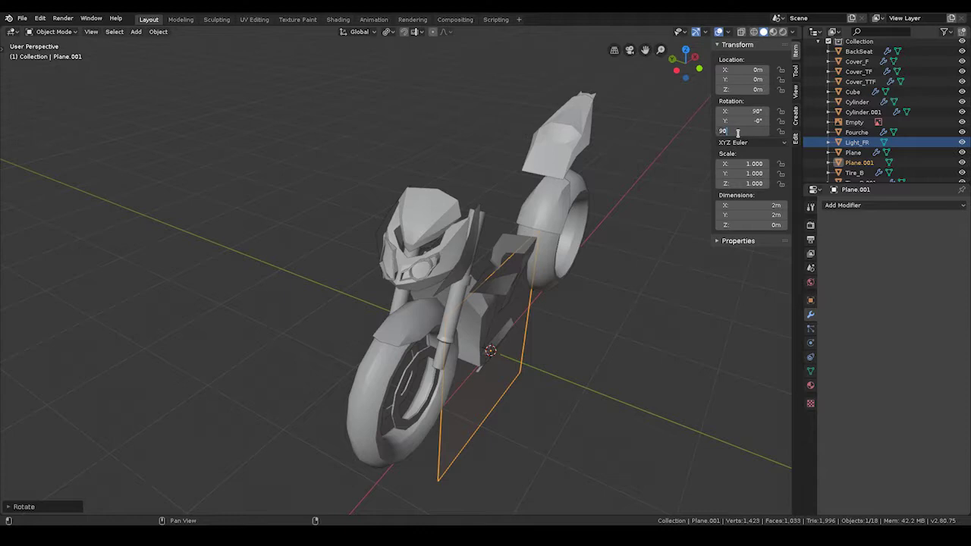
key("Return")
key("t")
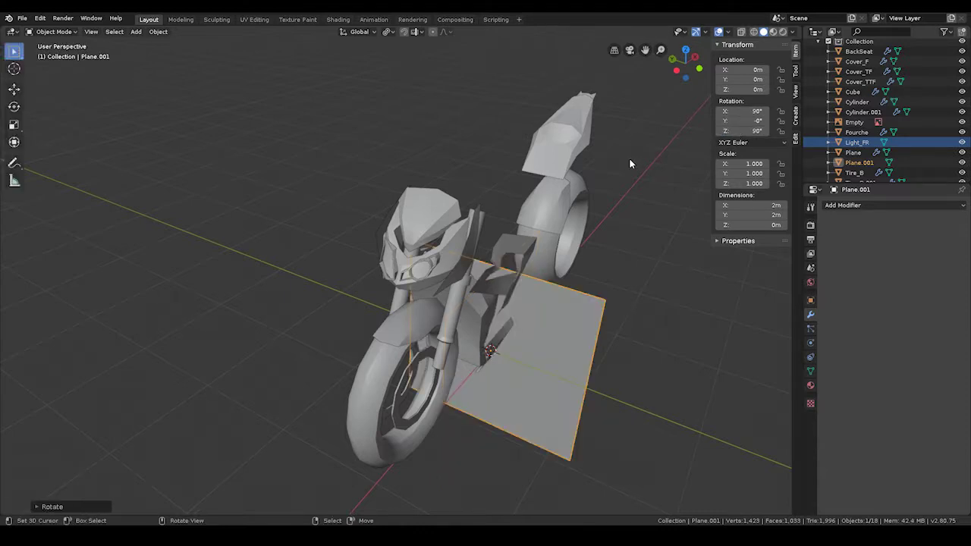
key("t")
key("n")
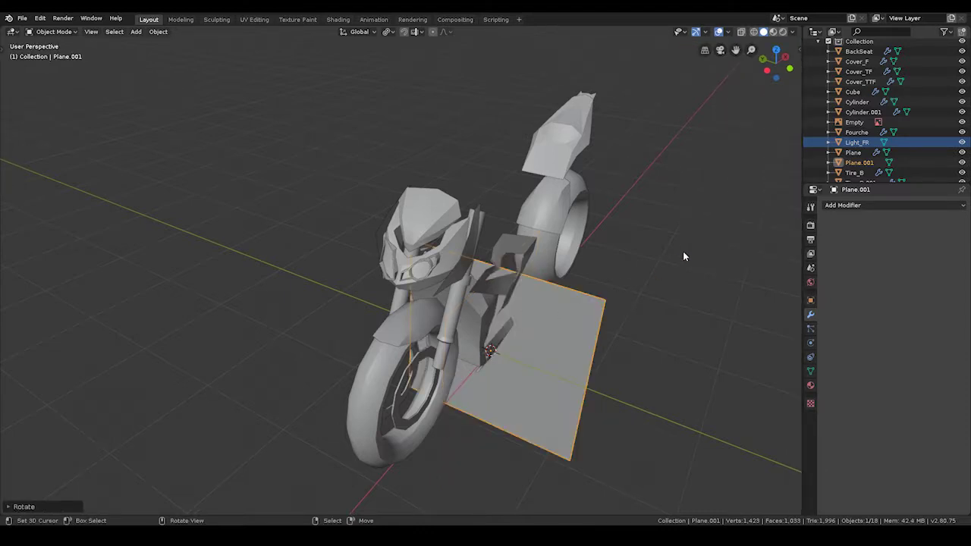
From top view, slide the plane along X to the front of the motorcycle.
key("KP_7")
key("g")
key("x")
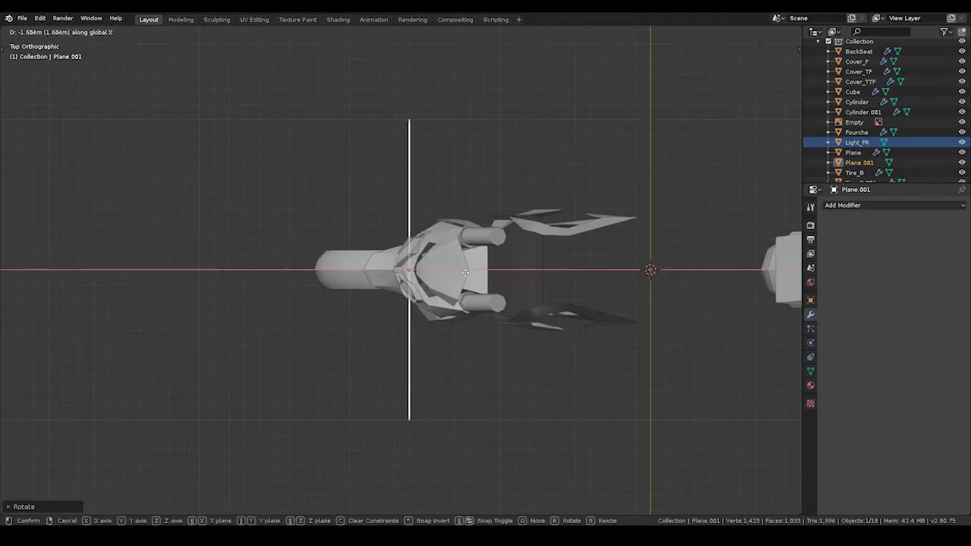
left_click(406, 267)
scroll(454, 269, "up", 3)
scroll(447, 277, "up", 2)
middle_click_drag(446, 279, 511, 215)
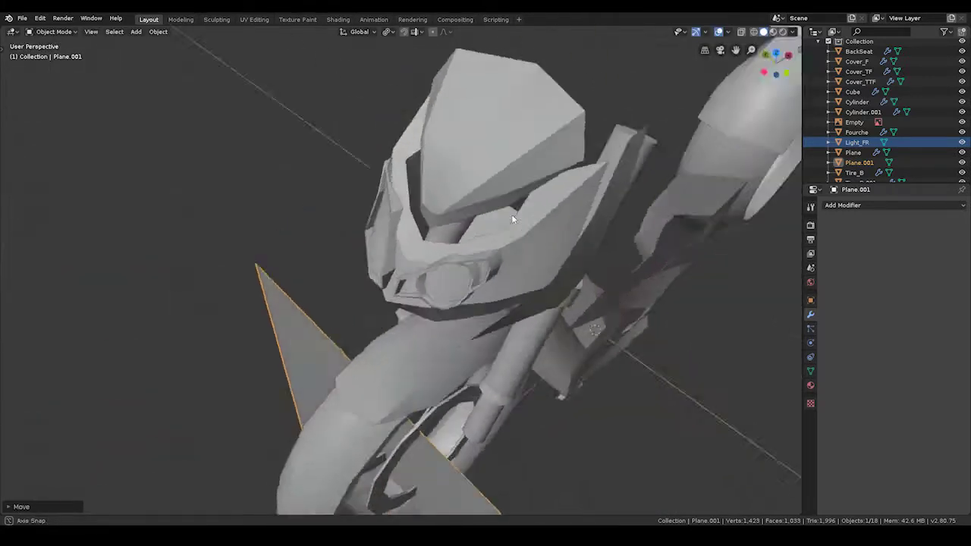
scroll(500, 266, "down", 5)
middle_click_drag(487, 318, 503, 295)
Enter Edit Mode on the plane and subdivide it into four faces.
middle_click_drag(472, 331, 487, 271)
key("ctrl+Tab")
left_click(491, 370)
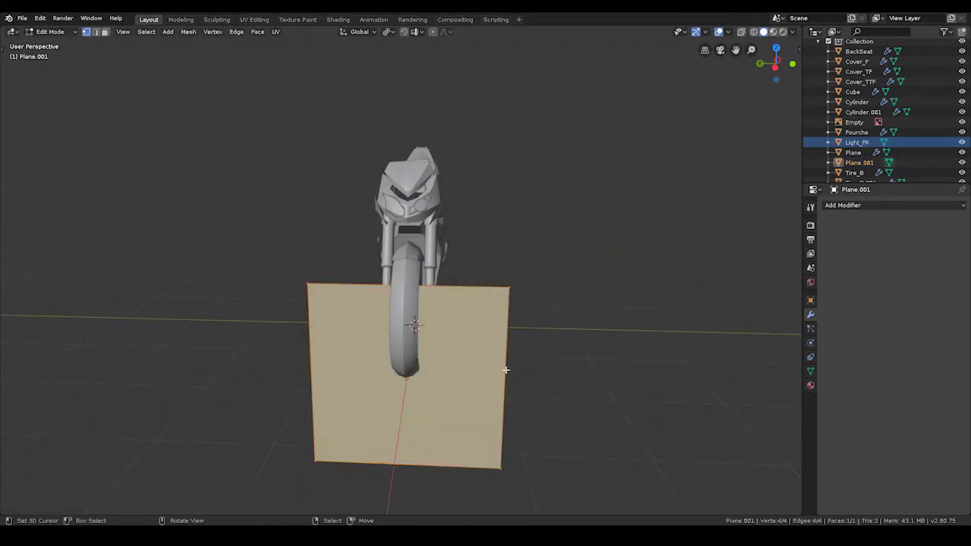
right_click(505, 369)
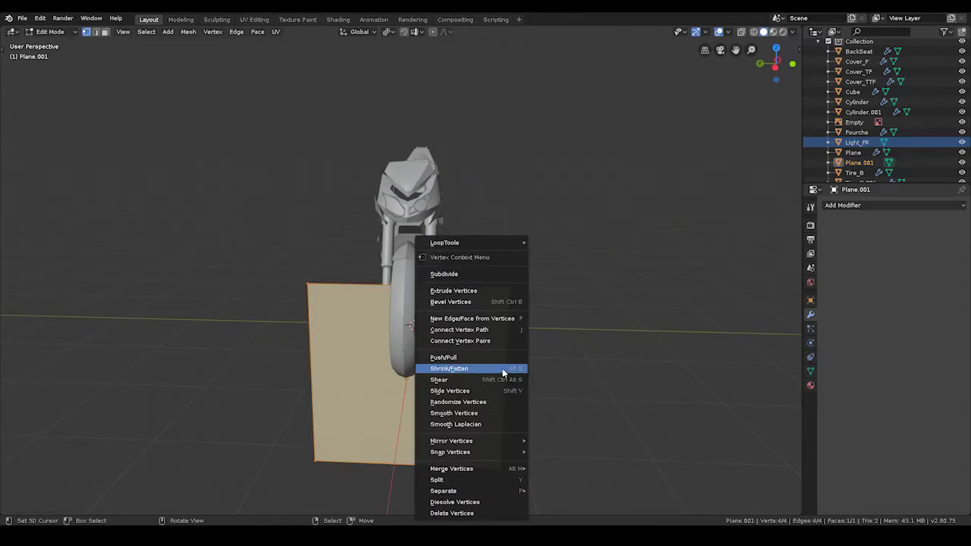
left_click(463, 274)
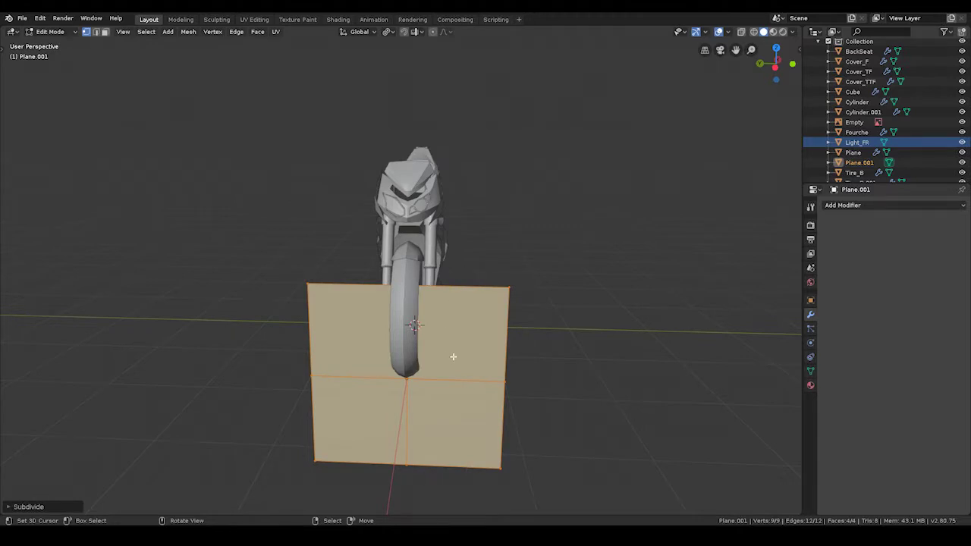
key("ctrl+e")
Round the plane into an octagon with LoopTools Circle, shrink it, and lift it along Z.
right_click(567, 271)
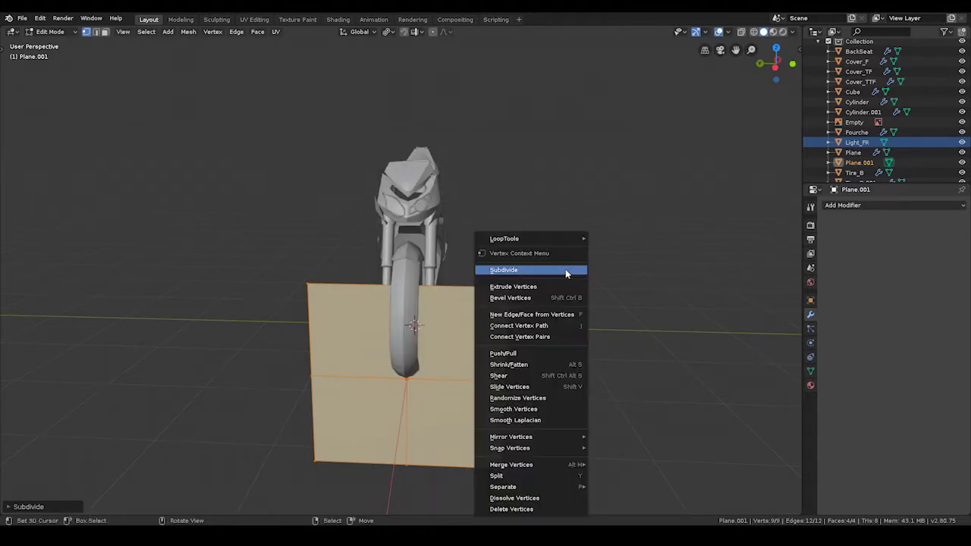
left_click(626, 249)
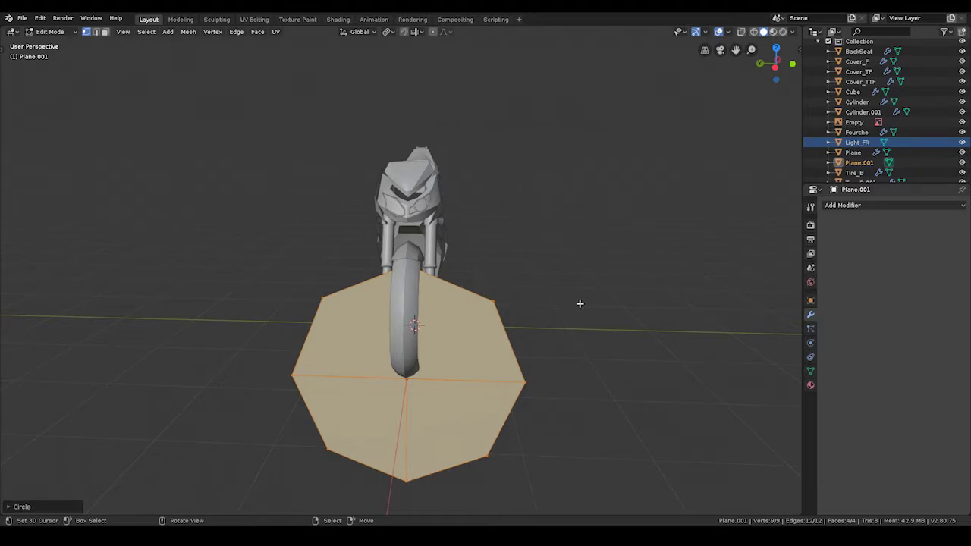
key("s")
left_click(501, 358)
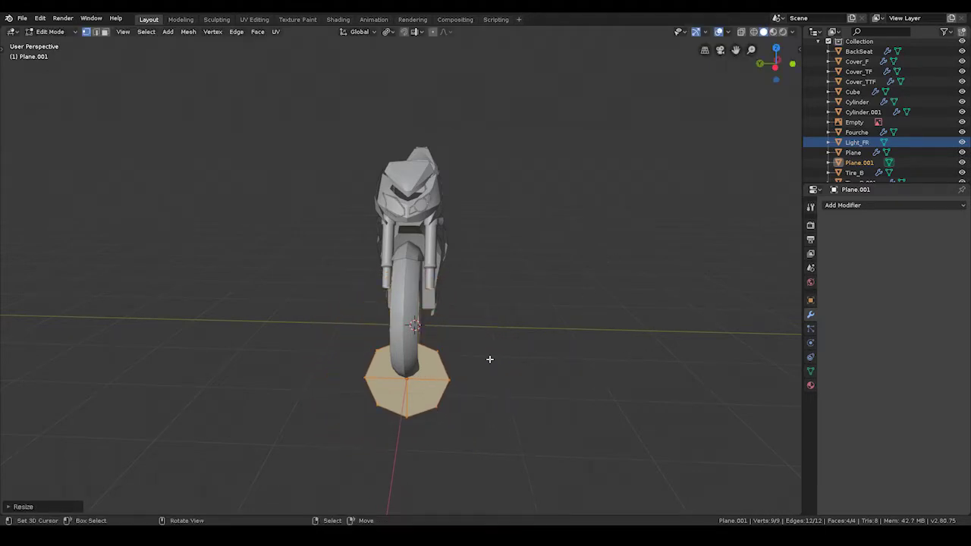
key("Tab")
key("z")
left_click(493, 209)
scroll(480, 201, "up", 3)
scroll(486, 265, "up", 1)
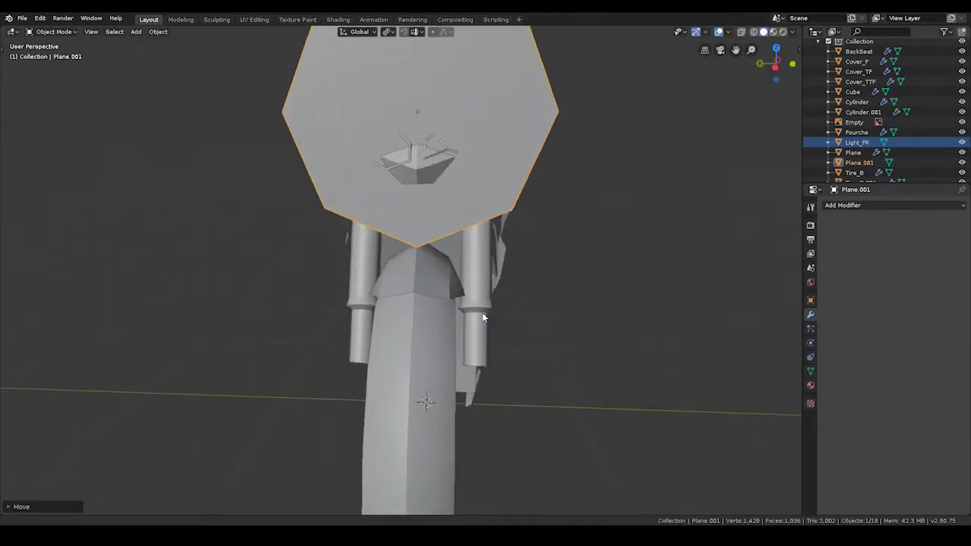
scroll(493, 383, "up", 2)
Shrink the octagon and move it over the headlight opening in front view.
key("s")
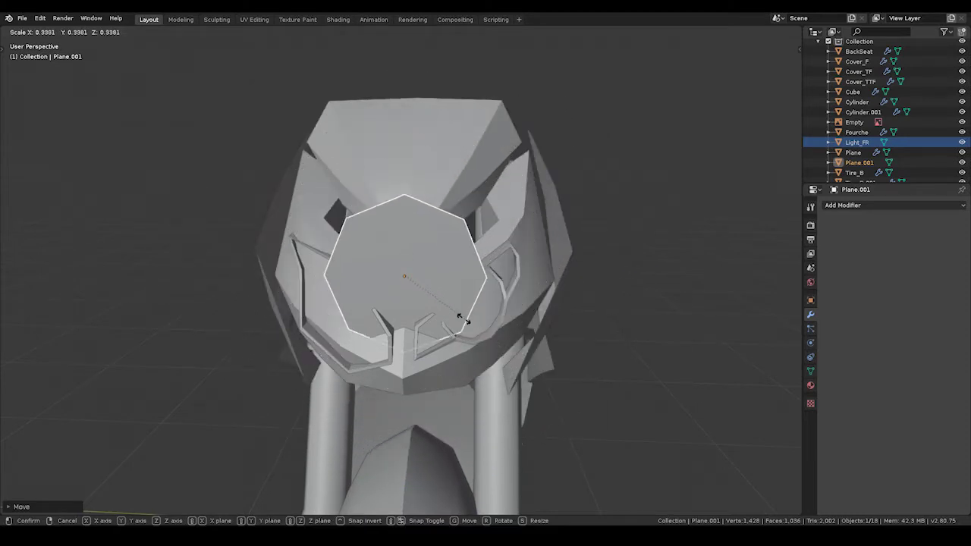
left_click(430, 300)
key("KP_1")
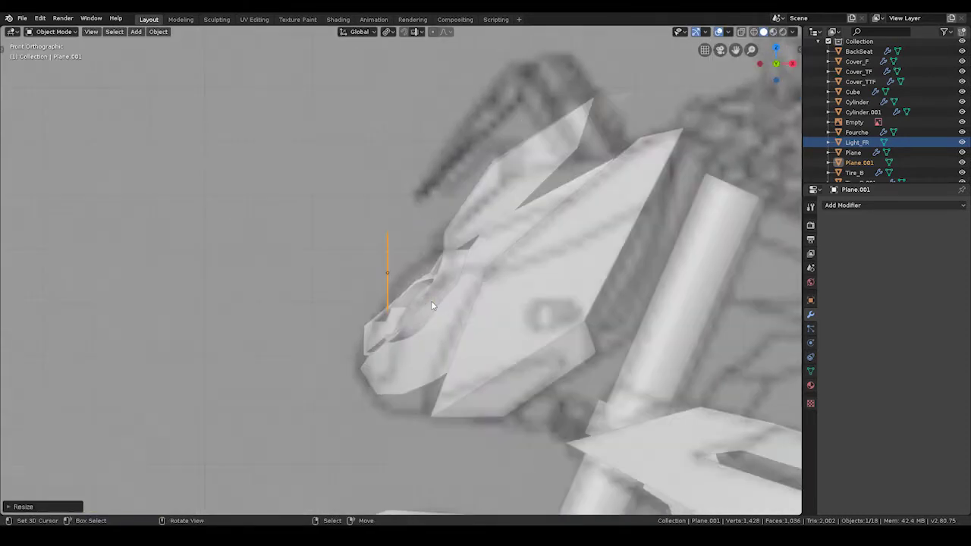
scroll(401, 260, "up", 3)
scroll(405, 275, "up", 2)
key("g")
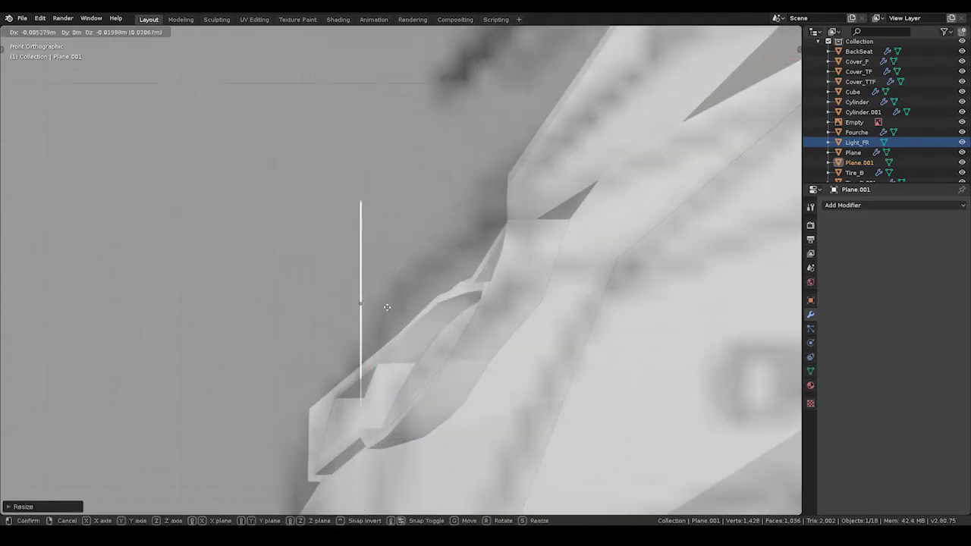
left_click(452, 341)
mouse_move(444, 342)
middle_mouse_down()
mouse_move(558, 349)
mouse_move(458, 356)
middle_mouse_up()
key("g")
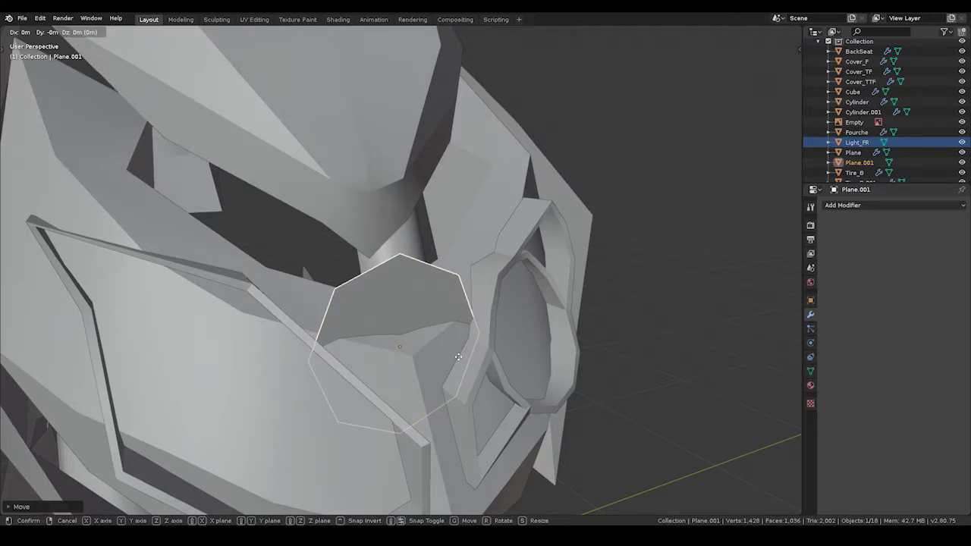
left_click(606, 345)
mouse_move(622, 354)
middle_mouse_down()
mouse_move(537, 347)
mouse_move(468, 369)
mouse_move(409, 234)
mouse_move(472, 286)
middle_mouse_up()
Tilt the octagon around Y and scale it to about 0.75 inside the housing rim.
key("KP_1")
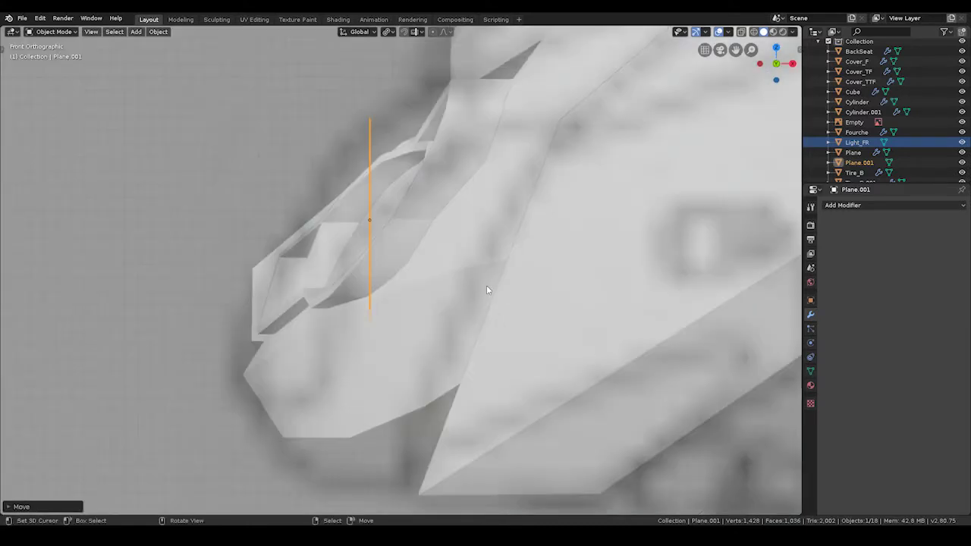
key("r")
key("x")
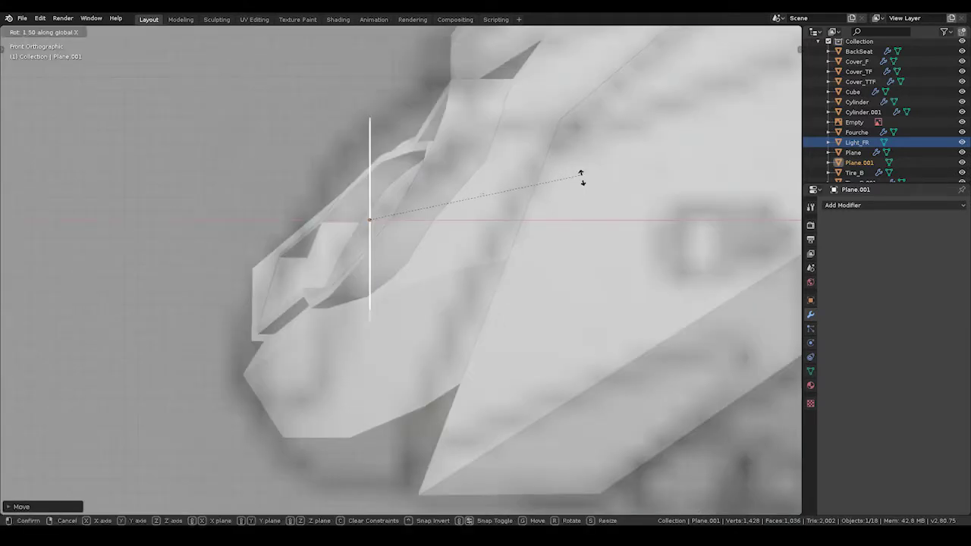
key("y")
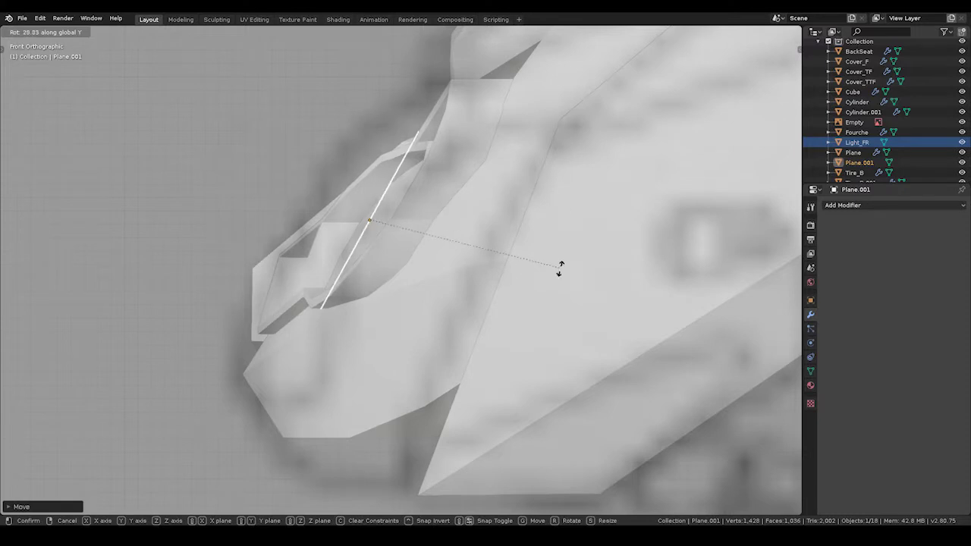
left_click(558, 294)
mouse_move(555, 297)
middle_mouse_down()
mouse_move(508, 298)
mouse_move(521, 297)
middle_mouse_up()
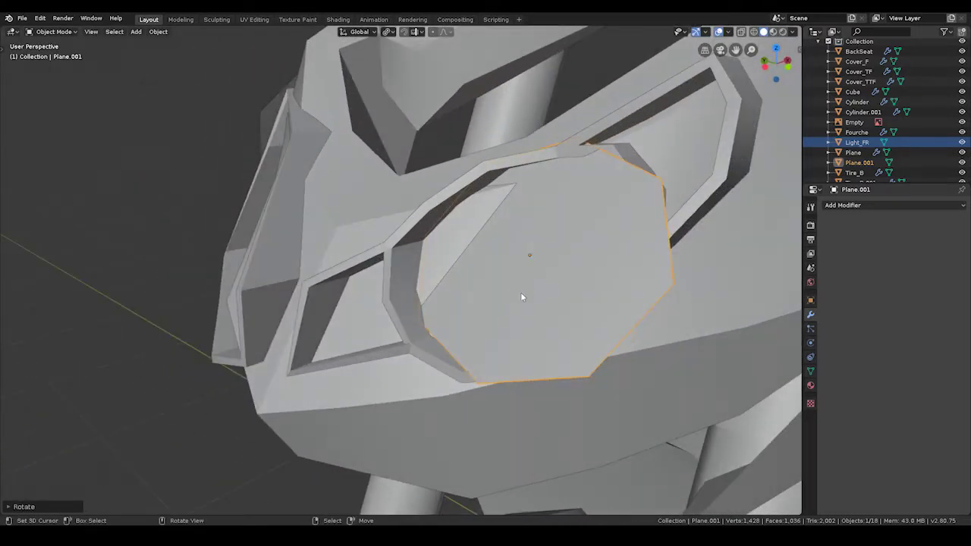
key("s")
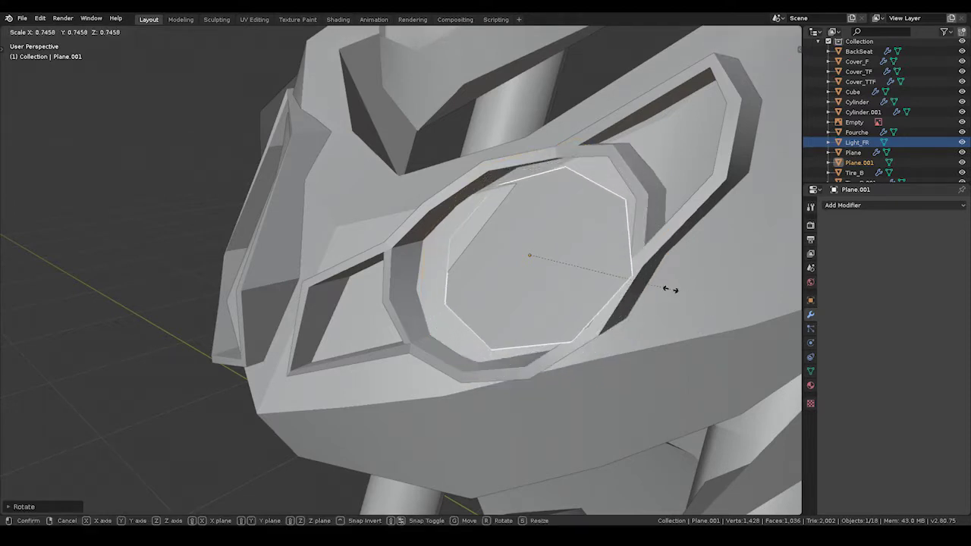
left_click(679, 289)
Rotate the octagon around Z to align it with the headlight, then enter Edit Mode.
mouse_move(678, 290)
middle_mouse_down()
mouse_move(709, 292)
mouse_move(505, 294)
middle_mouse_up()
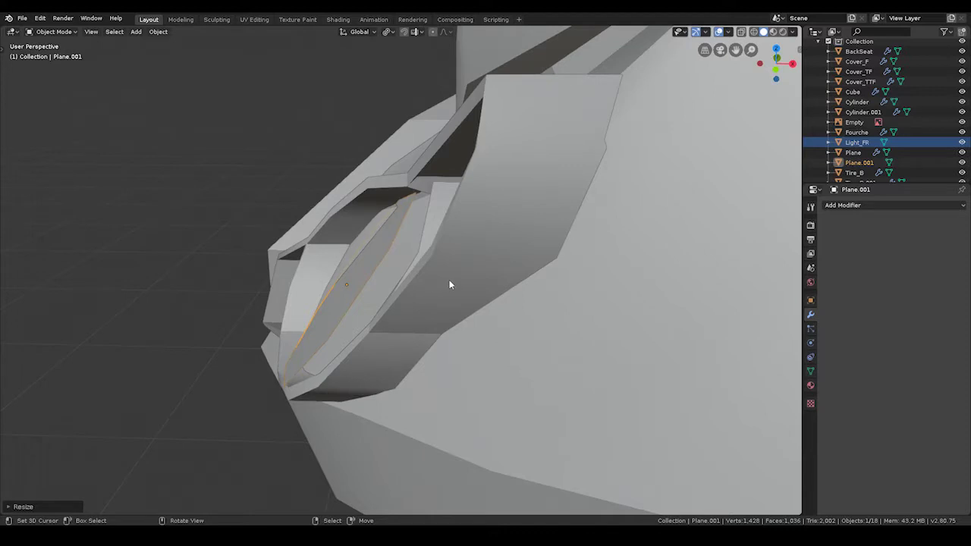
key("r")
key("z")
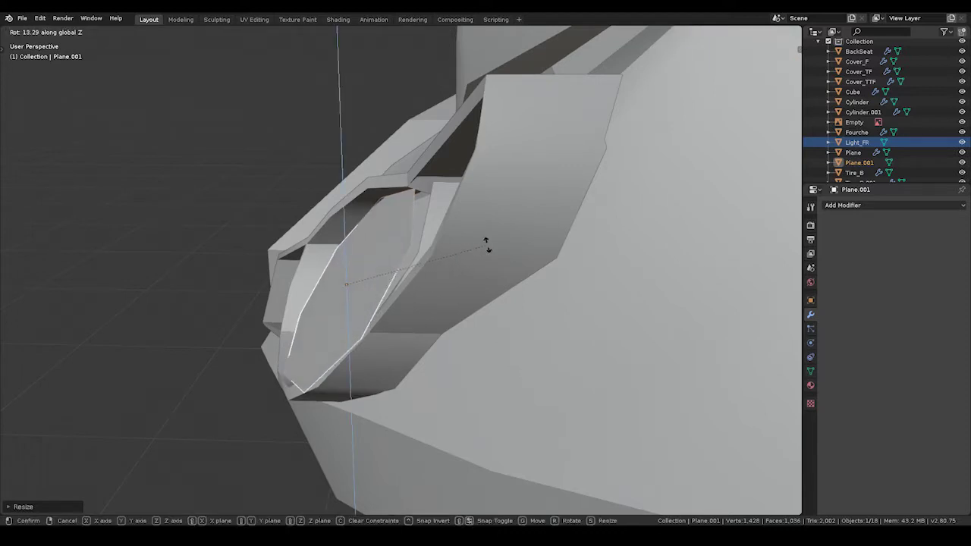
left_click(506, 206)
mouse_move(505, 208)
middle_mouse_down()
mouse_move(463, 246)
mouse_move(551, 255)
middle_mouse_up()
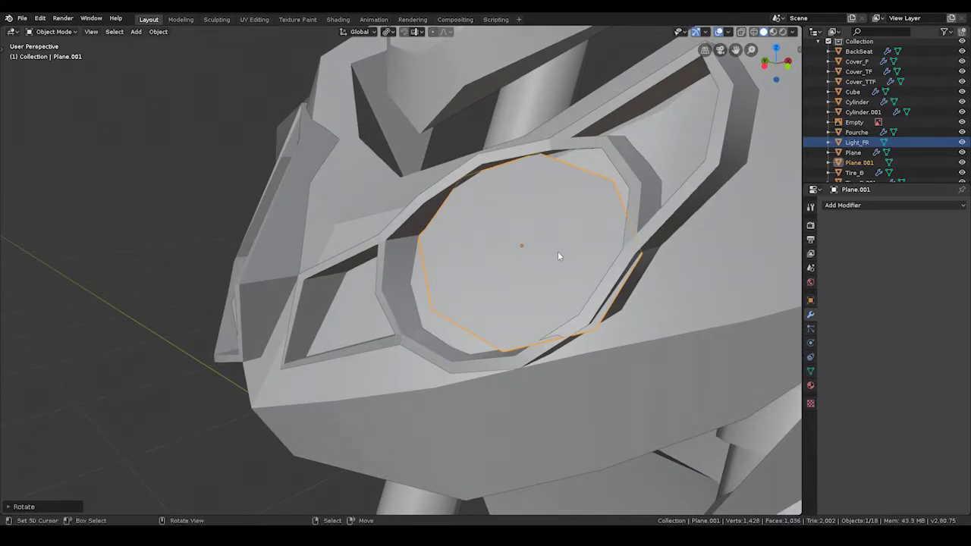
key("Tab")
Move one octagon vertex onto the housing rim, checking from front and left views.
left_click(481, 297)
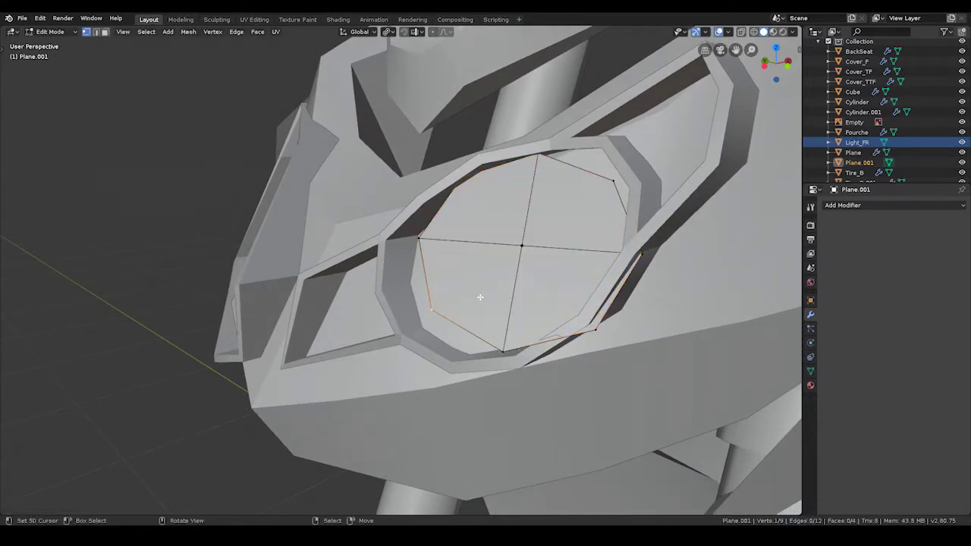
key("KP_1")
key("ctrl+KP_3")
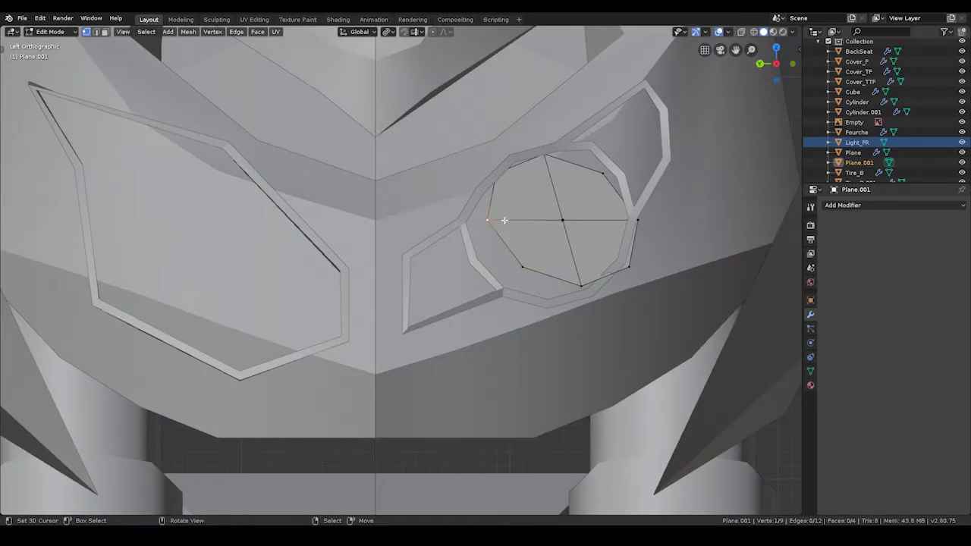
key("g")
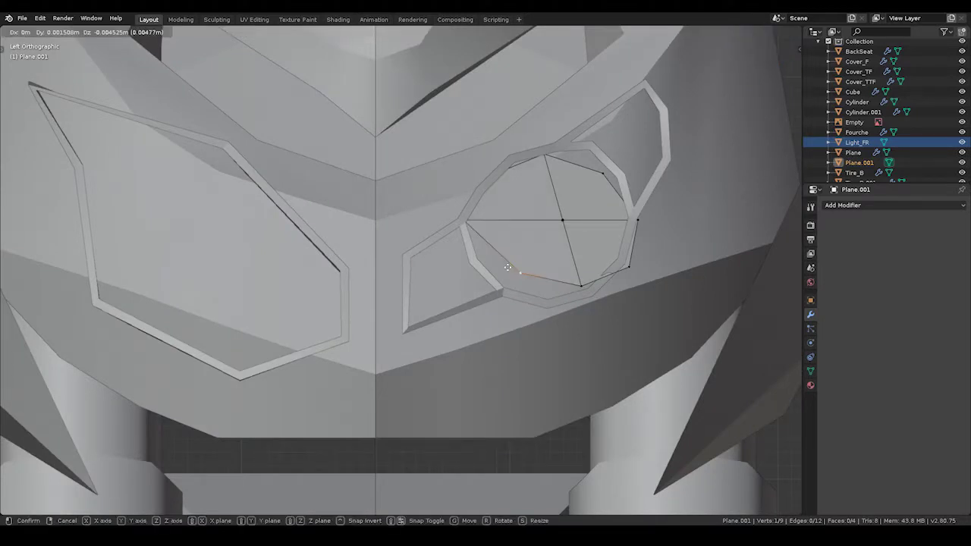
left_click(486, 263)
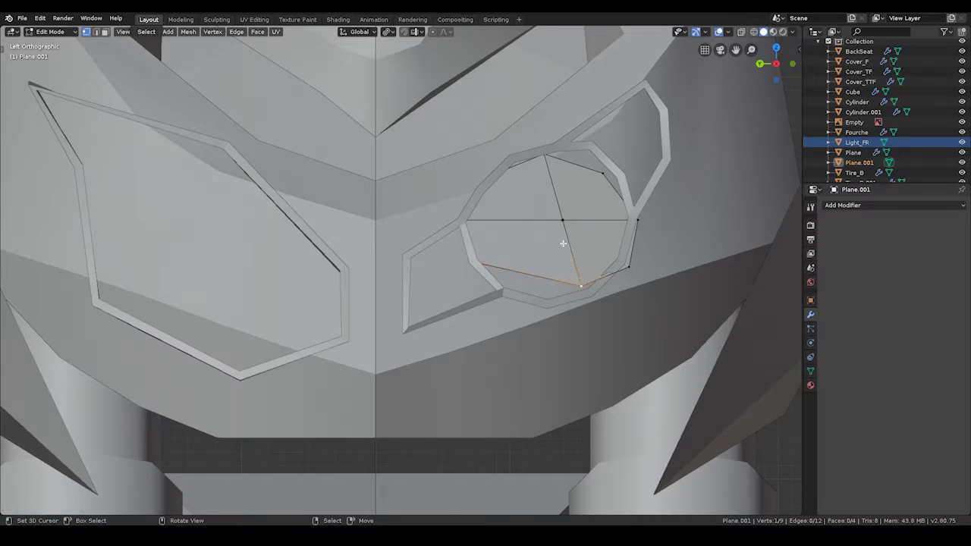
Leave the disc's Edit Mode and open the headlight housing Cylinder's mesh for editing.
key("ctrl+Tab")
key("4")
key("ctrl+Tab")
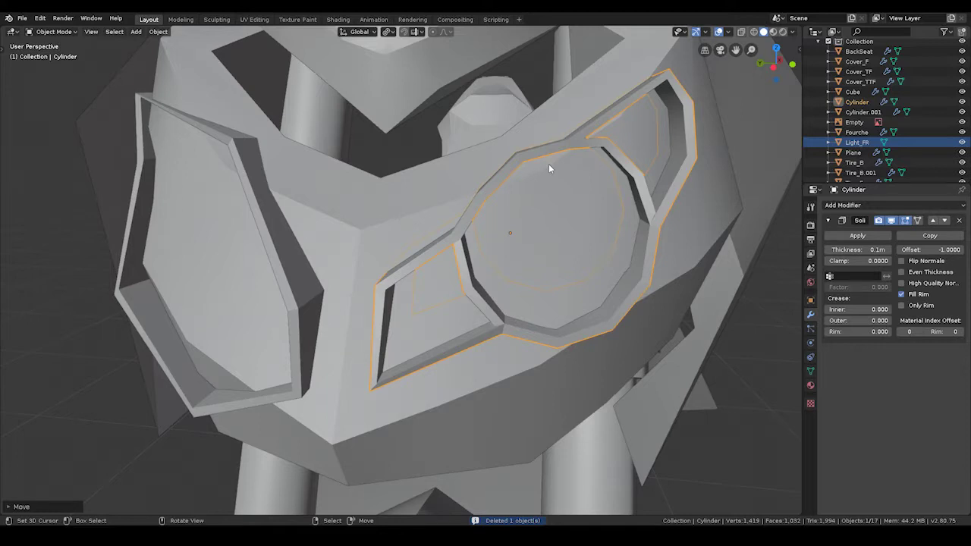
key("Tab")
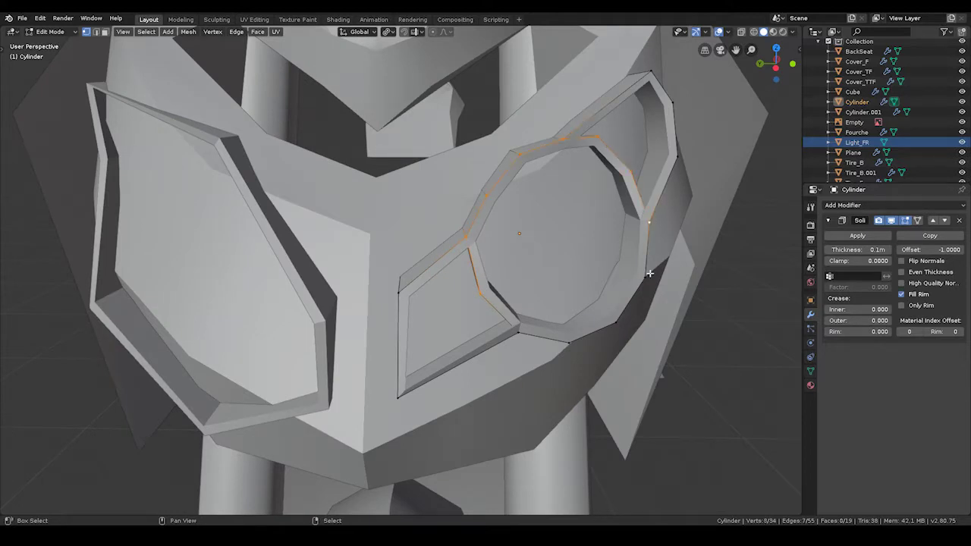
Duplicate the headlight rim loop in place and scale it to about 0.94.
left_click(568, 343, "ctrl")
middle_click_drag(520, 328, 678, 308)
key("shift+d")
right_click(681, 304)
key("s")
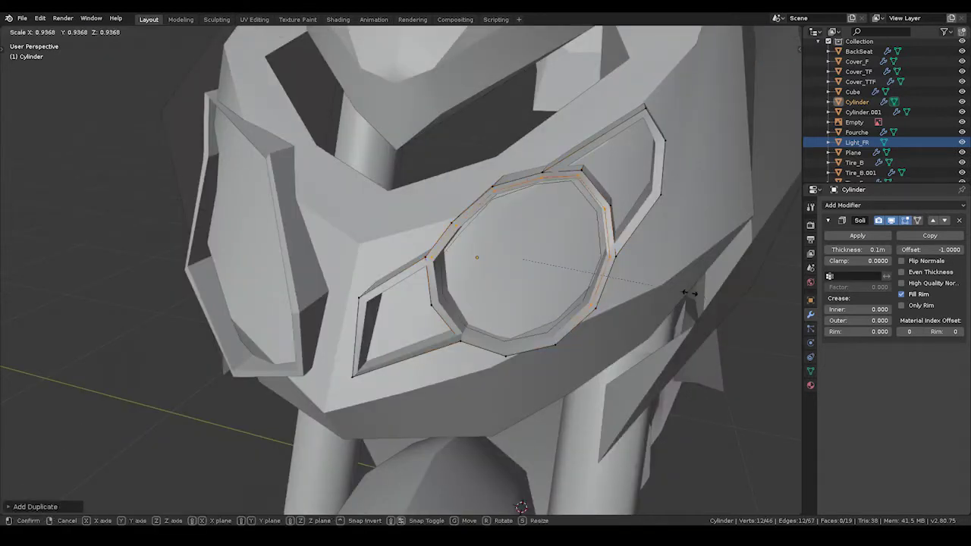
left_click(588, 236)
Separate the duplicated ring into Cylinder.002 and start editing that new object's mesh.
key("p")
left_click(422, 174)
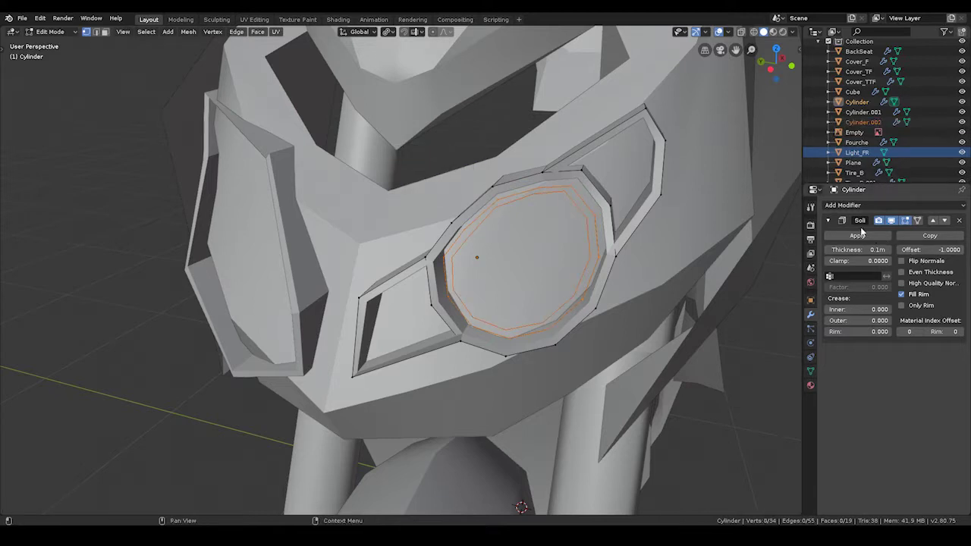
left_click(960, 220)
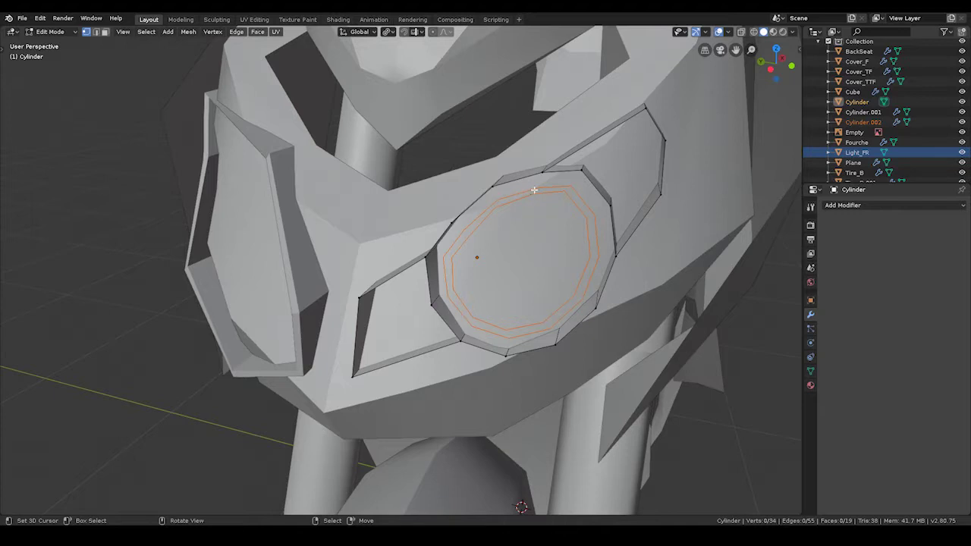
key("a")
key("ctrl+z")
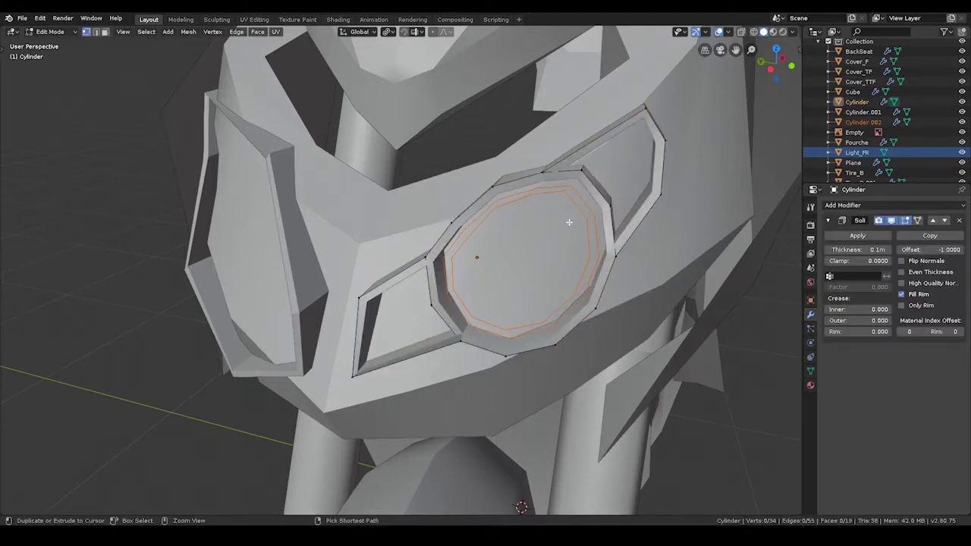
key("ctrl+Tab")
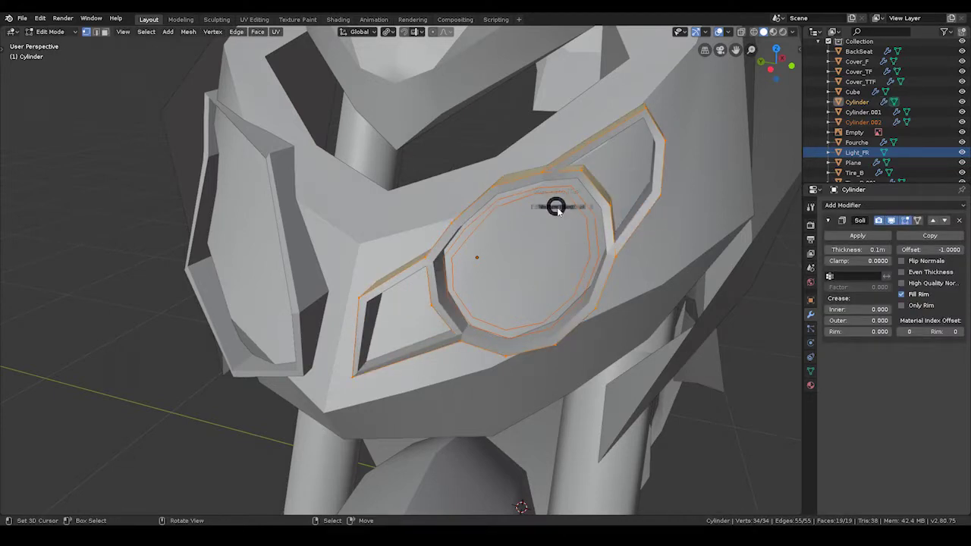
left_click(540, 194)
key("ctrl+Tab")
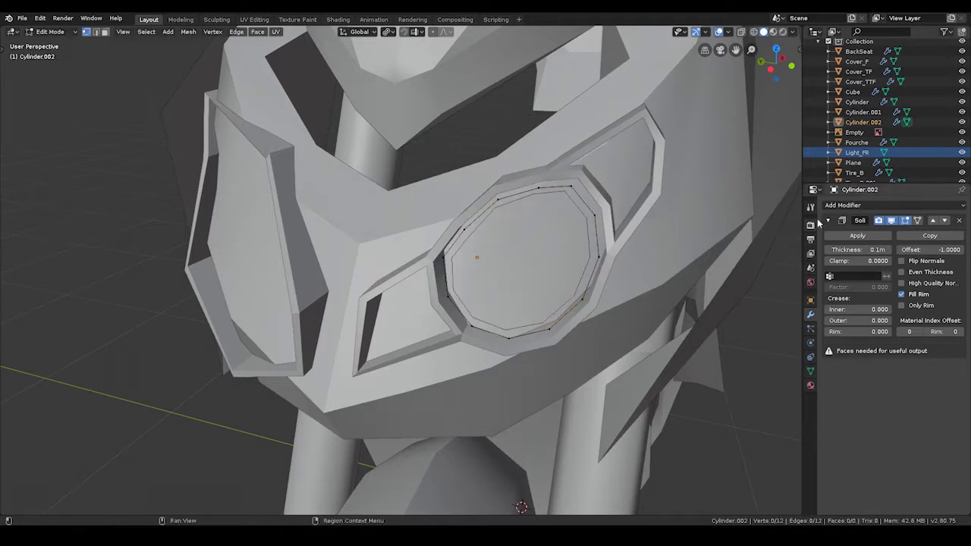
Remove the lens outline's Solidify modifier and fill the lens opening with faces.
left_click(960, 221)
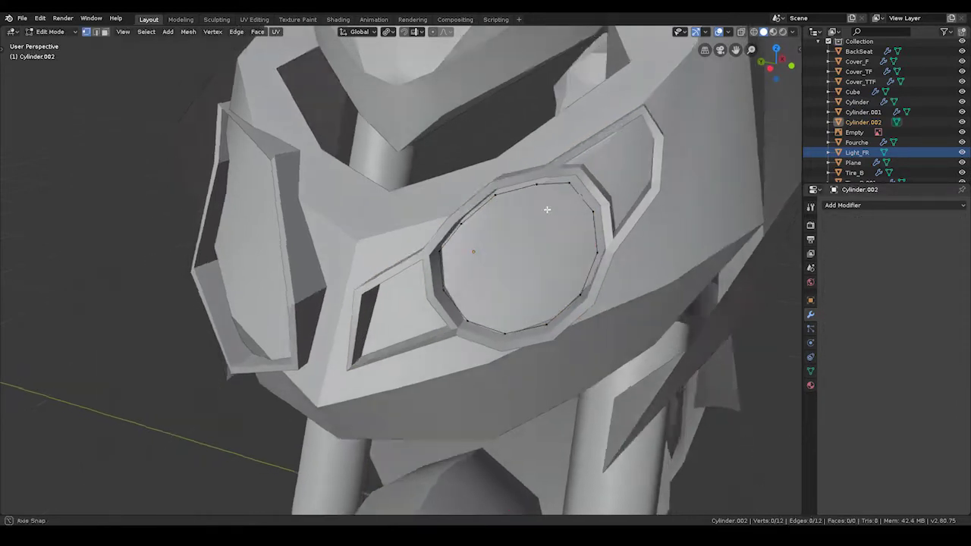
middle_click_drag(543, 197, 536, 210)
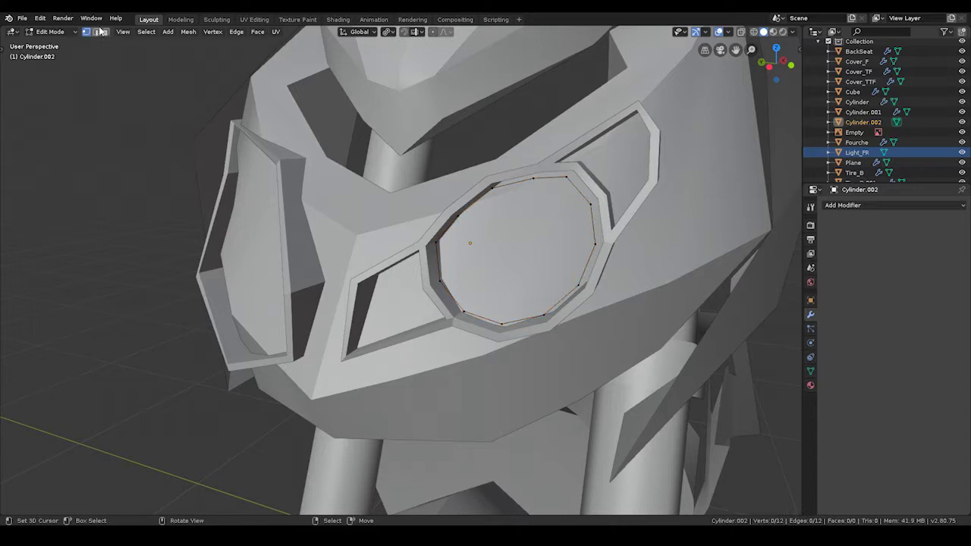
key("ctrl+z")
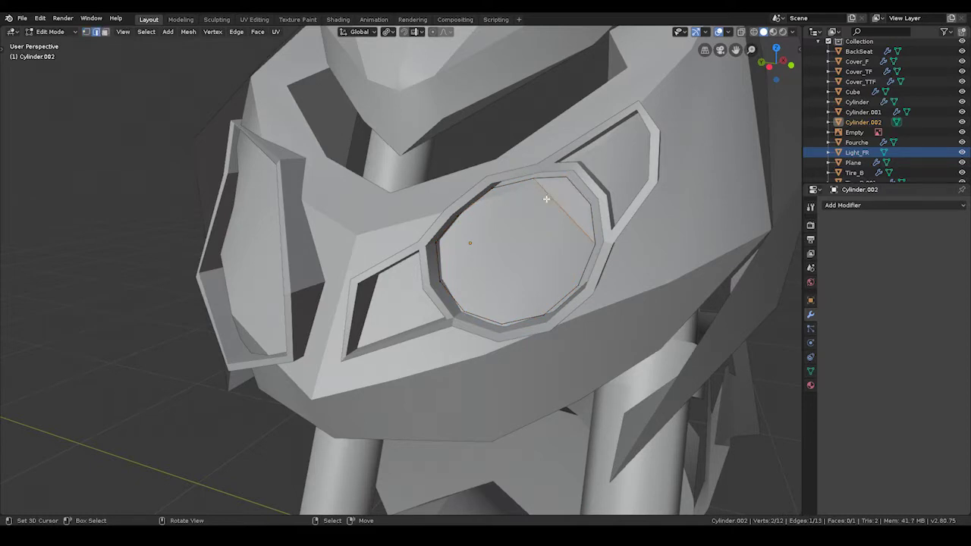
key("ctrl+z")
key("ctrl+z")
key("ctrl+z")
key("ctrl+z")
key("Tab")
mouse_move(490, 218)
middle_mouse_down()
mouse_move(578, 229)
mouse_move(581, 266)
mouse_move(553, 254)
mouse_move(541, 228)
mouse_move(511, 238)
middle_mouse_up()
Scale the lens and shift it along Y and X to center it in the housing opening.
key("s")
left_click(628, 239)
key("g")
key("y")
left_click(485, 235)
key("g")
key("x")
left_click(495, 235)
key("s")
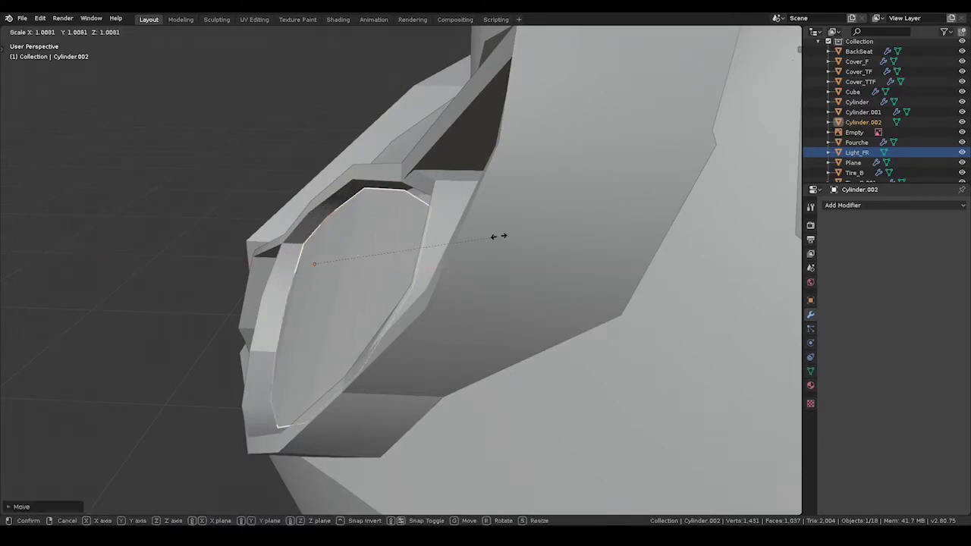
left_click(501, 236)
Set the lens depth along Y and scale it up about 1.04 to fit the housing snugly.
mouse_move(484, 236)
middle_mouse_down()
mouse_move(561, 237)
mouse_move(582, 226)
middle_mouse_up()
key("g")
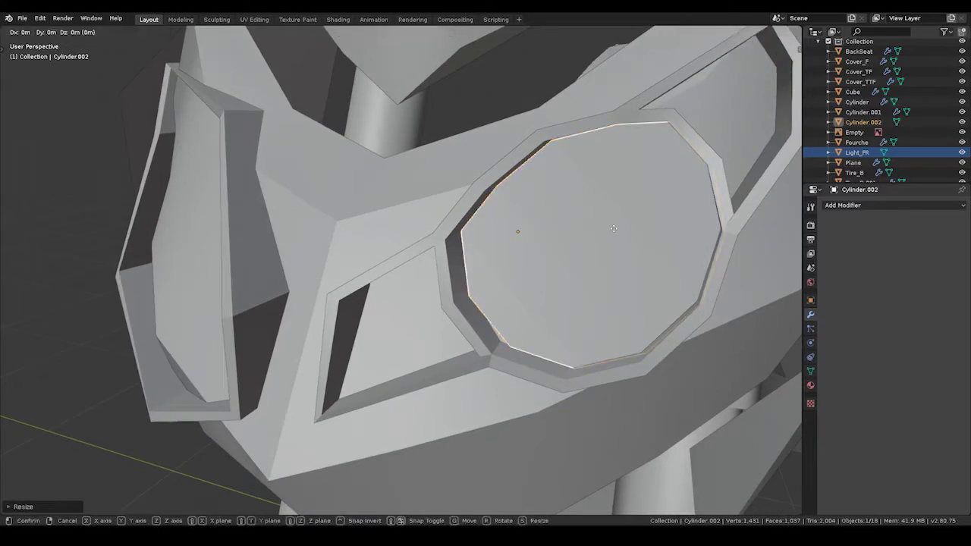
key("y")
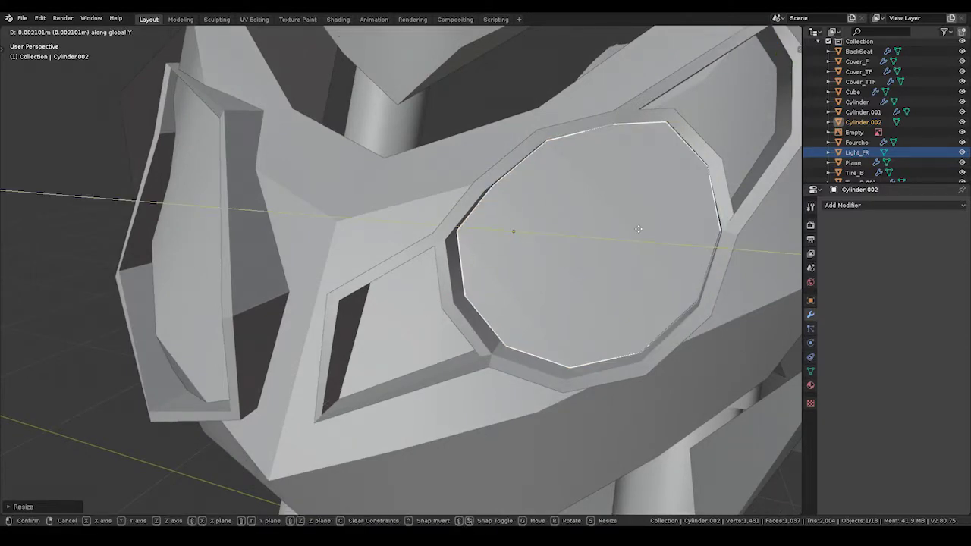
left_click(638, 228)
key("s")
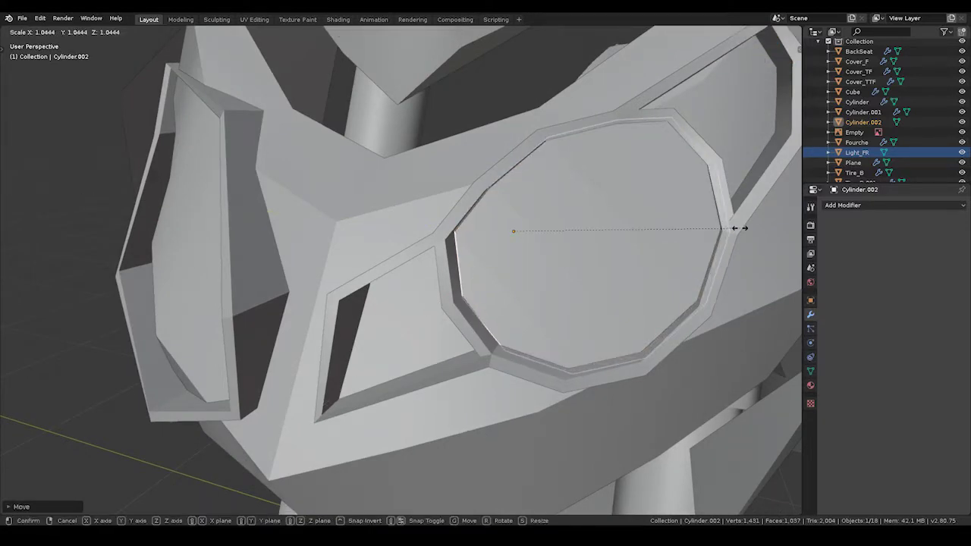
left_click(737, 229)
mouse_move(737, 229)
middle_mouse_down()
mouse_move(683, 249)
mouse_move(668, 223)
mouse_move(514, 224)
mouse_move(816, 358)
middle_mouse_up()
Set the lens's Auto Smooth angle to 50° and shade it smooth.
left_click(810, 371)
double_click(916, 405)
type("40d")
type("0")
key("Return")
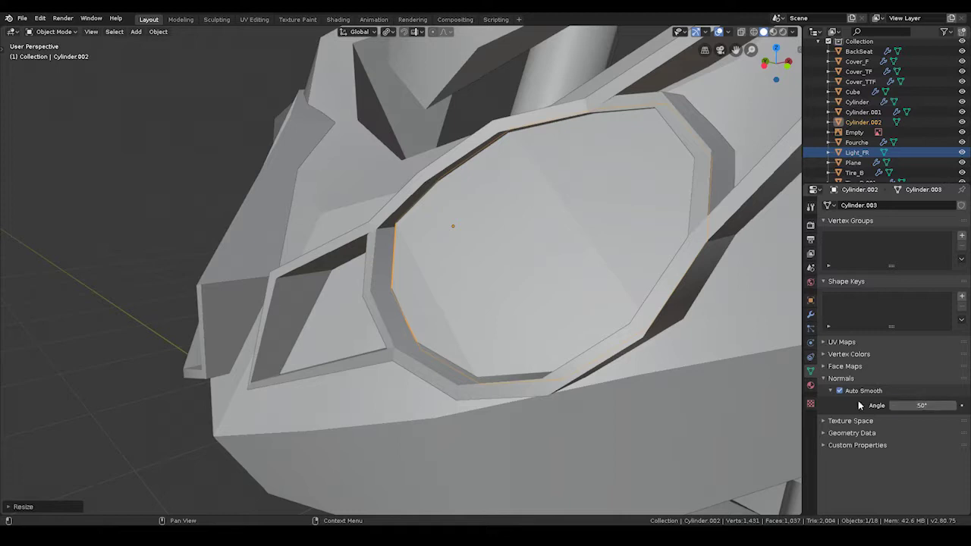
right_click(539, 265)
left_click(539, 264)
mouse_move(530, 267)
middle_mouse_down()
mouse_move(567, 280)
mouse_move(524, 227)
mouse_move(477, 229)
mouse_move(609, 228)
mouse_move(647, 247)
mouse_move(498, 275)
middle_mouse_up()
Edit the headlight housing ring and try moving one of its vertices along X.
left_click(523, 351)
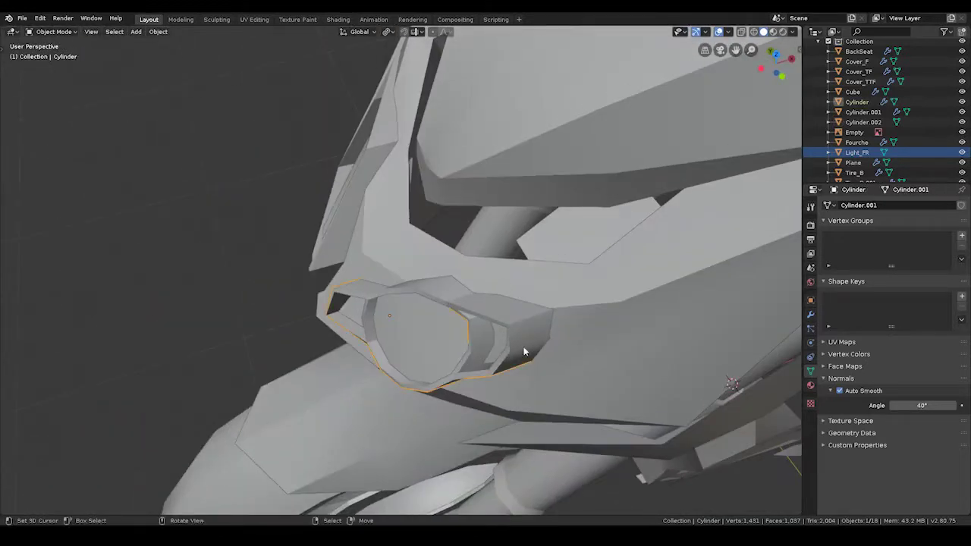
key("Tab")
middle_click_drag(559, 304, 491, 282)
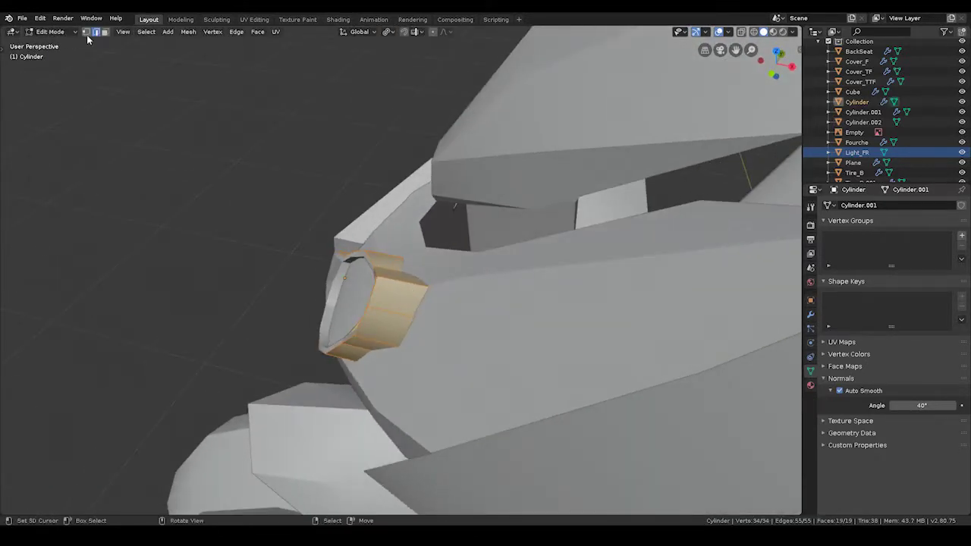
left_click(367, 233)
middle_click_drag(368, 234, 390, 327)
key("g")
key("x")
left_click(408, 341)
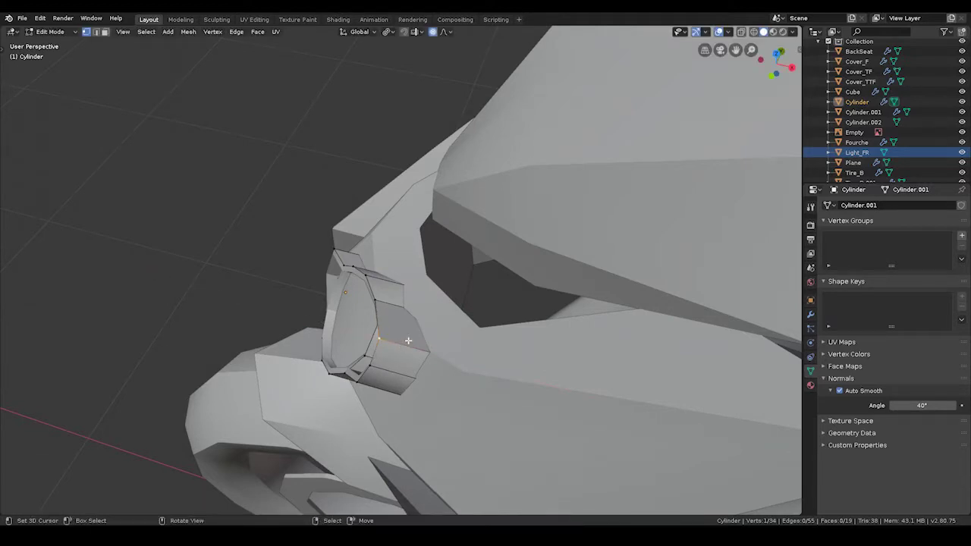
Push the ring vertex out along X with proportional editing, adjusting the falloff radius.
key("g")
key("x")
scroll(409, 340, "up", 4)
scroll(411, 339, "up", 7)
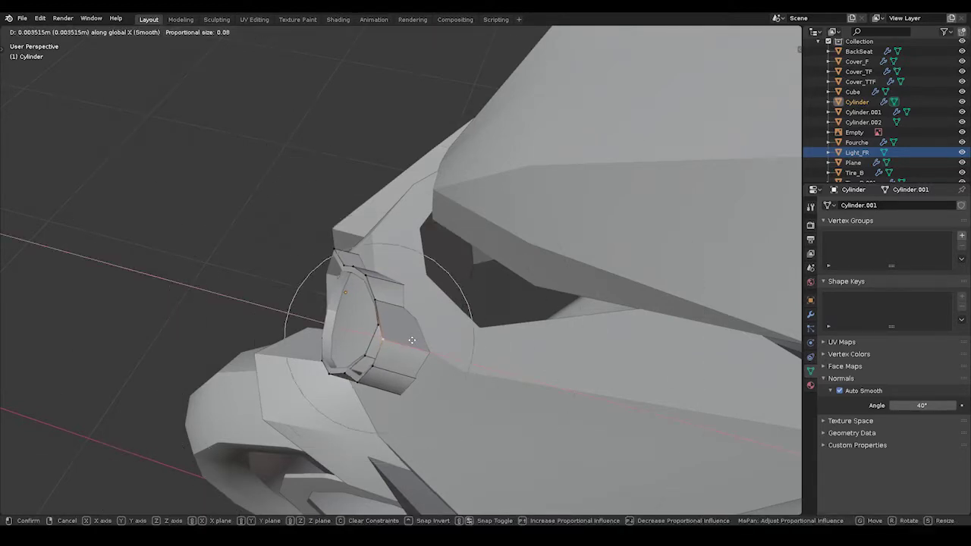
scroll(434, 345, "down", 2)
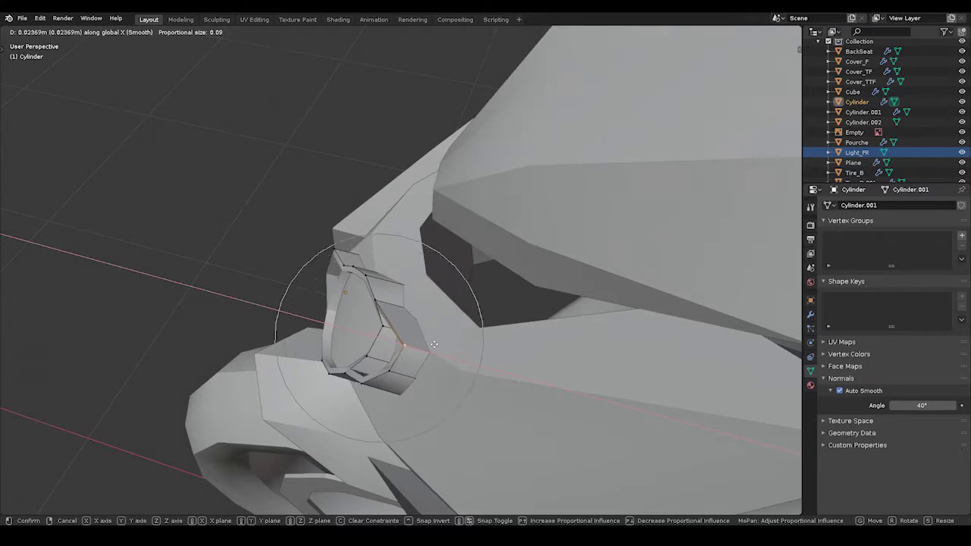
scroll(432, 344, "down", 2)
scroll(432, 344, "up", 2)
scroll(433, 344, "up", 3)
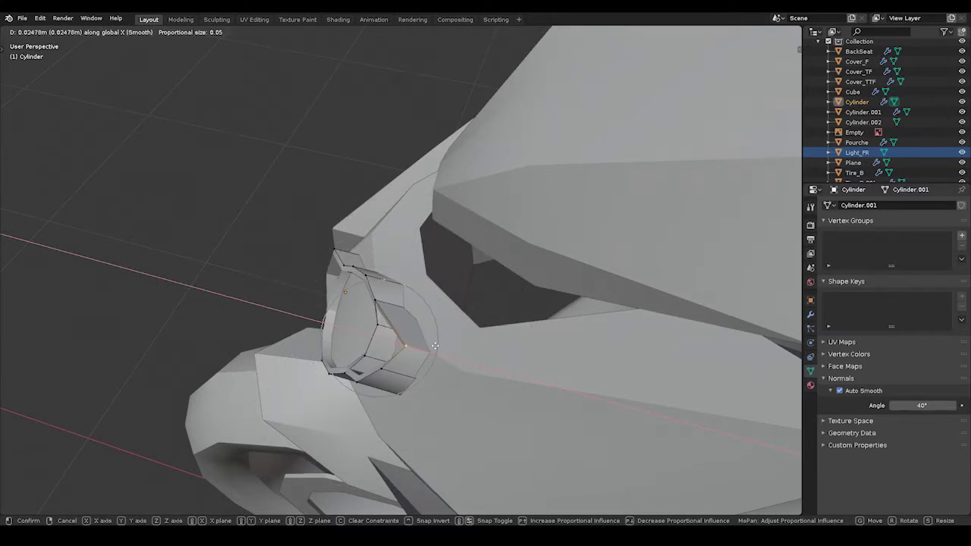
left_click(424, 346)
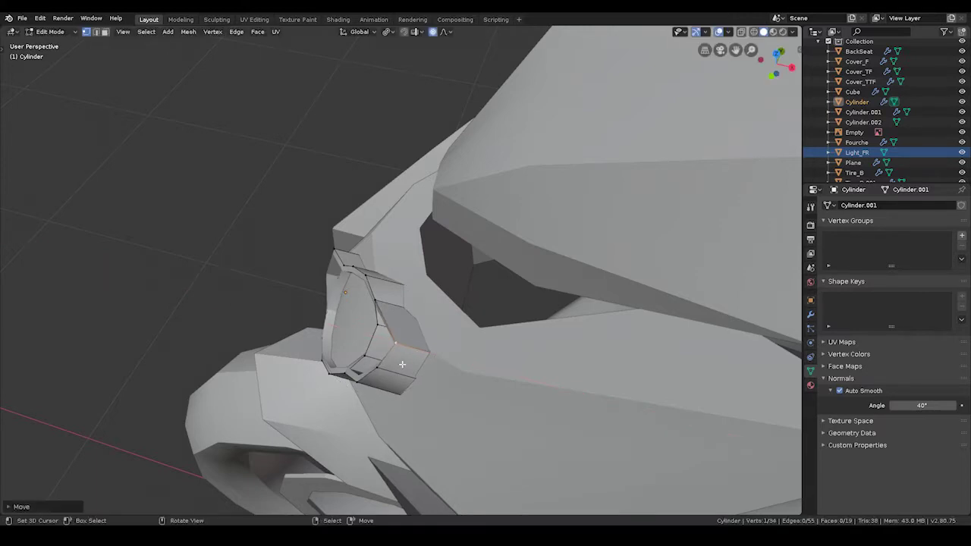
key("g")
key("x")
left_click(398, 367)
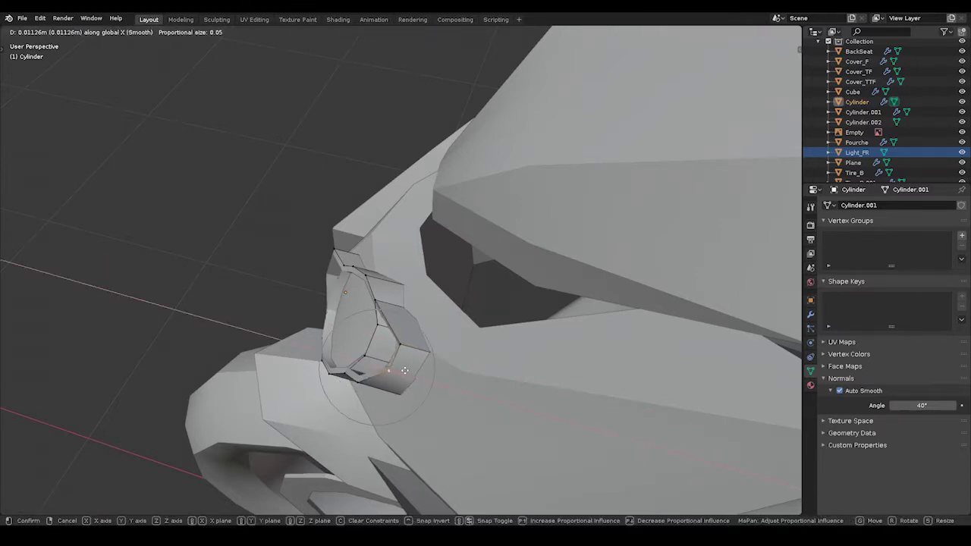
Return to object mode and start editing the angular side panel Cylinder.001.
key("Tab")
mouse_move(485, 243)
middle_mouse_down()
mouse_move(574, 238)
mouse_move(554, 260)
mouse_move(440, 271)
middle_mouse_up()
left_click(360, 264)
mouse_move(361, 264)
middle_mouse_down()
mouse_move(456, 269)
mouse_move(449, 291)
middle_mouse_up()
key("Tab")
middle_click_drag(457, 234, 375, 267)
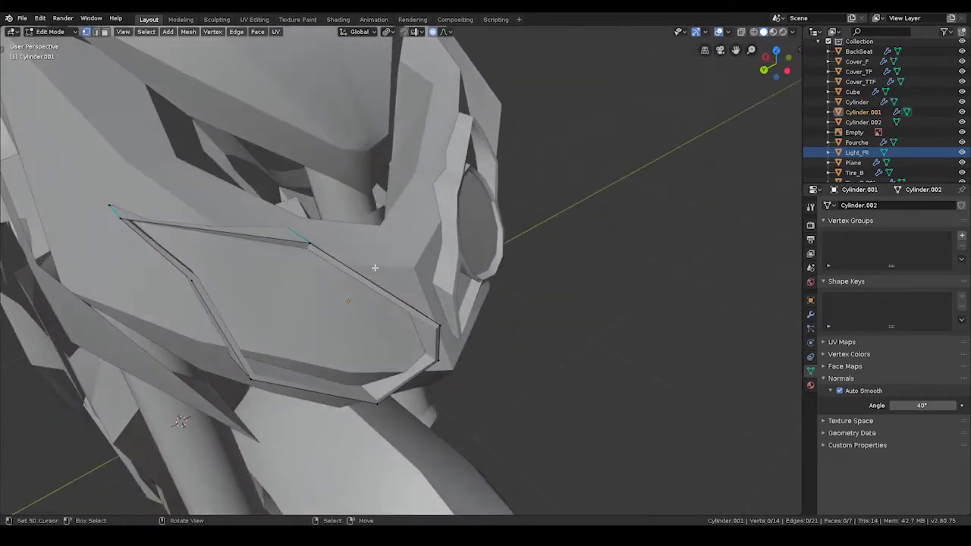
Duplicate the panel's outer border loop, shrink it inside, and separate it into its own object.
left_click(352, 269, "alt")
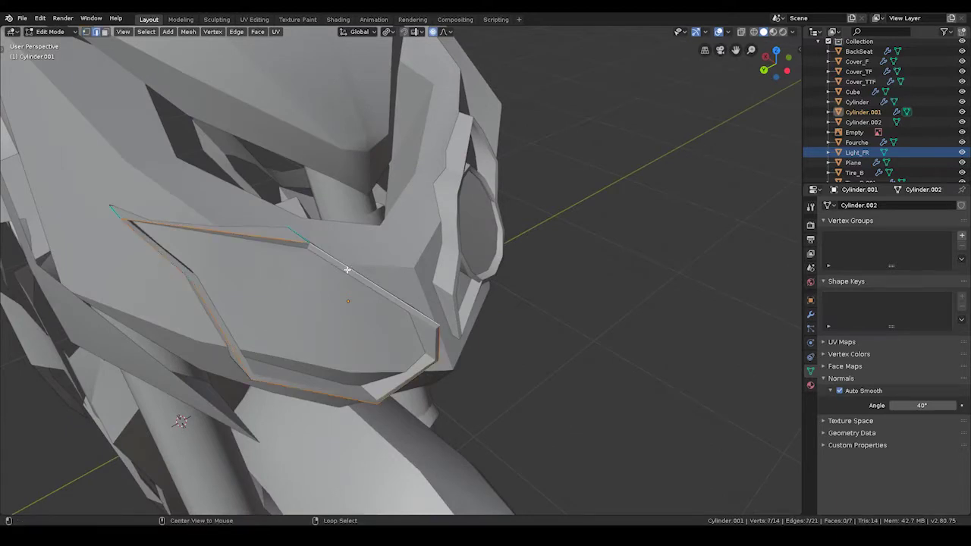
key("shift+d")
key("Escape")
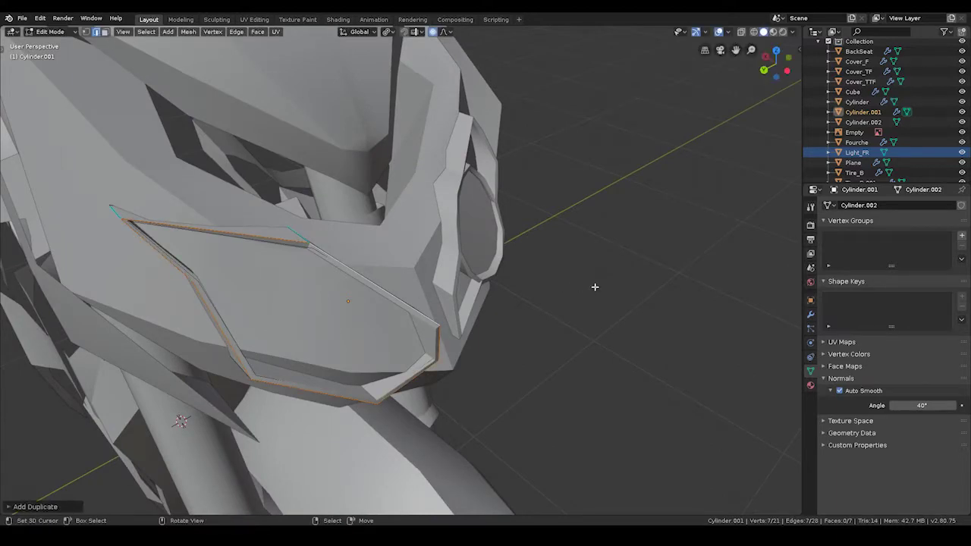
key("s")
left_click(554, 294)
key("p")
left_click(531, 296)
key("ctrl+Tab")
left_click(359, 315)
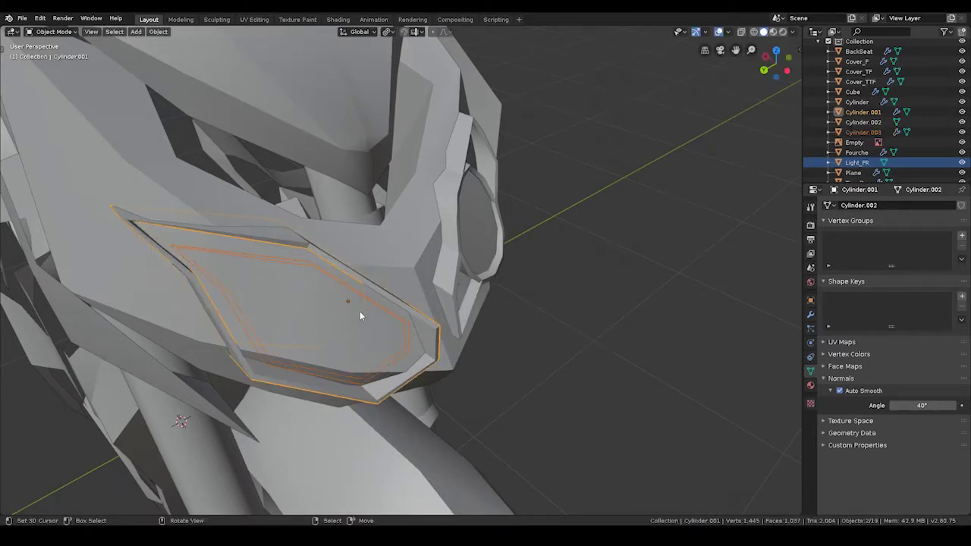
Remove the Solidify modifier from the new Cylinder.003 and fill its loop with faces.
left_click(370, 299)
left_click(810, 315)
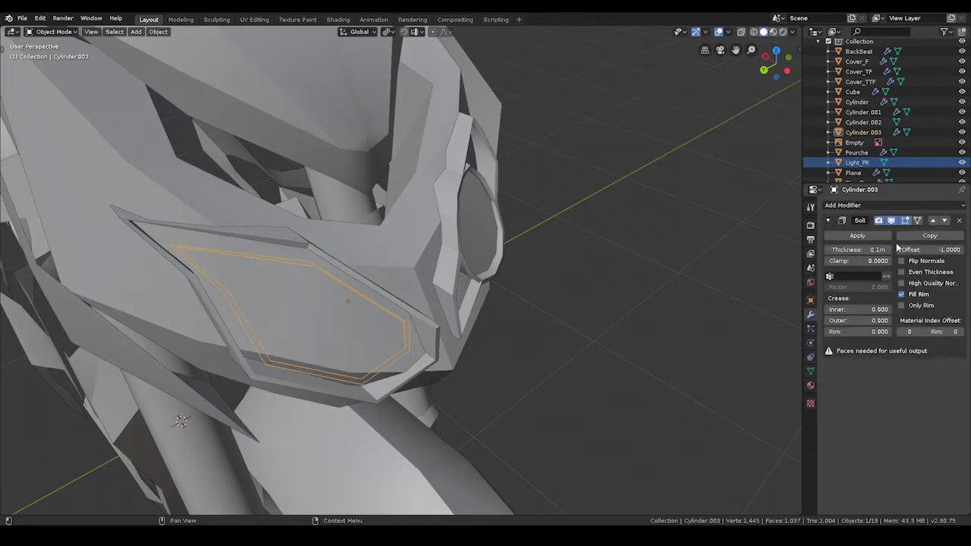
left_click(959, 222)
middle_click_drag(335, 265, 329, 254)
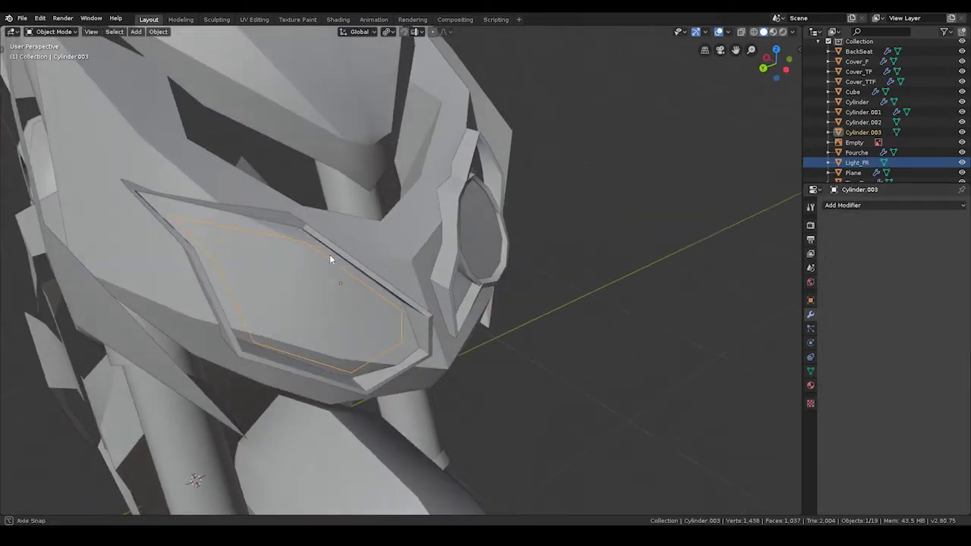
key("Tab")
key("f")
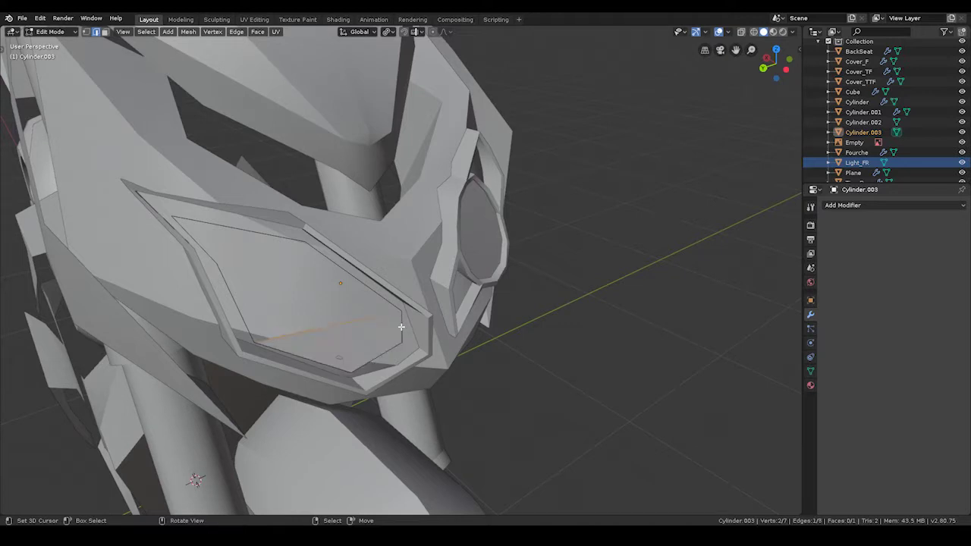
key("f")
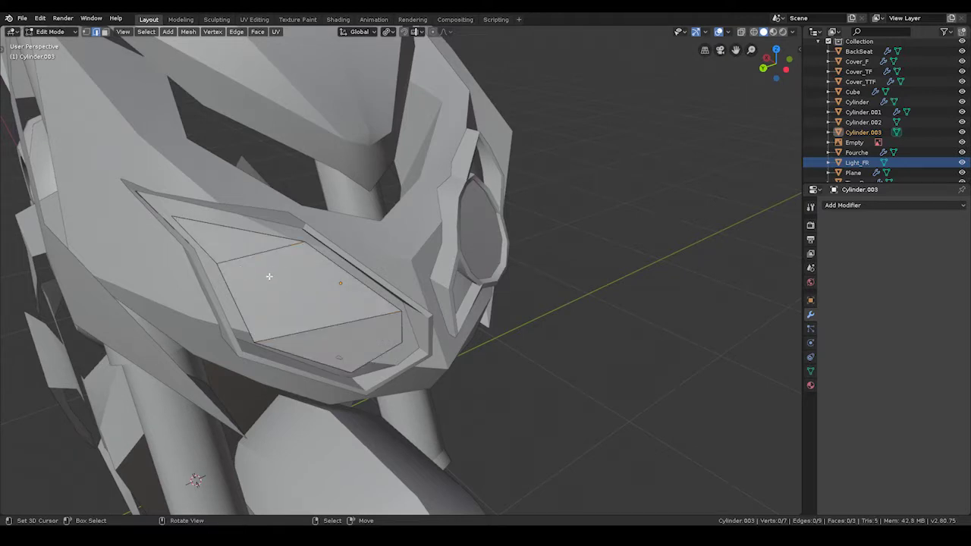
key("Tab")
middle_click_drag(297, 221, 285, 258)
key("s")
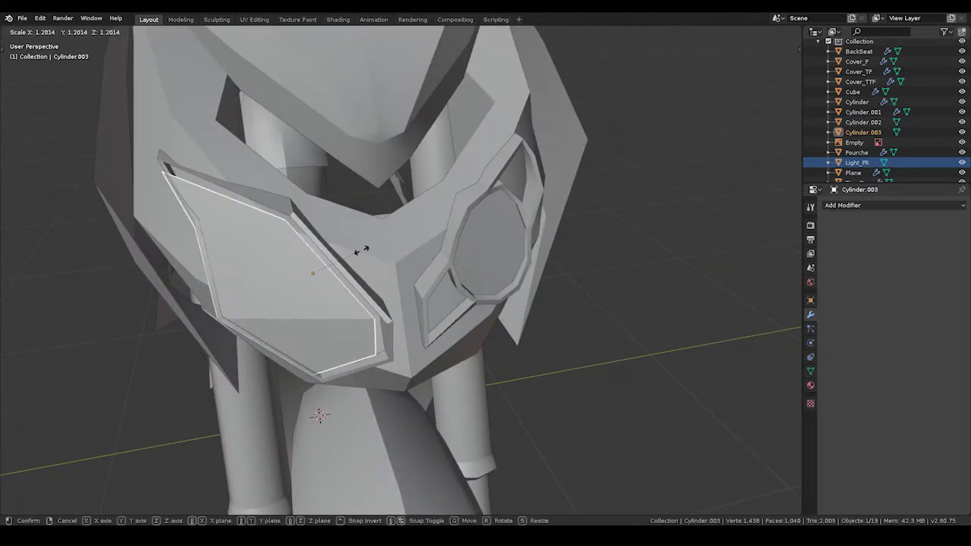
right_click(357, 250)
In a side orthographic view, enlarge the Cylinder.003 lens slightly and raise it along Z.
left_click(810, 370)
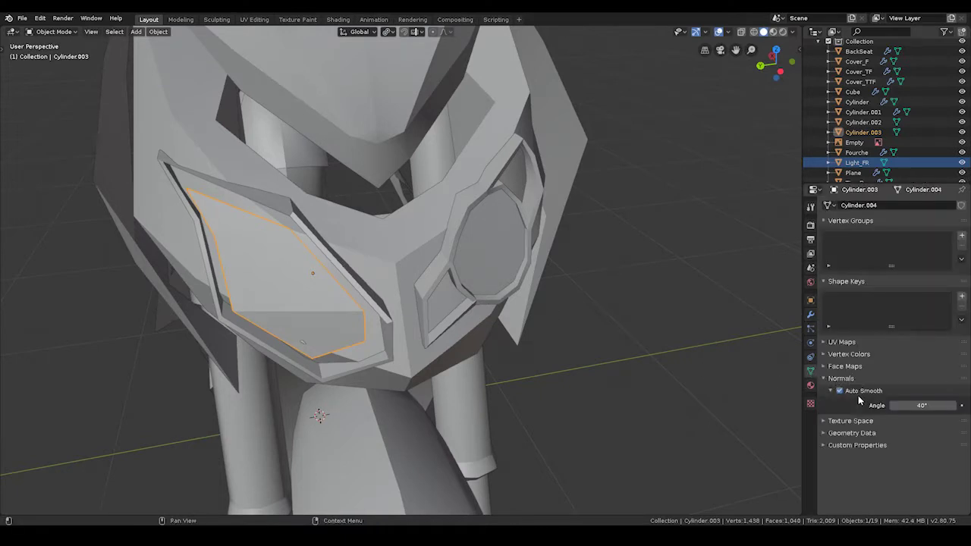
middle_click_drag(356, 273, 370, 256)
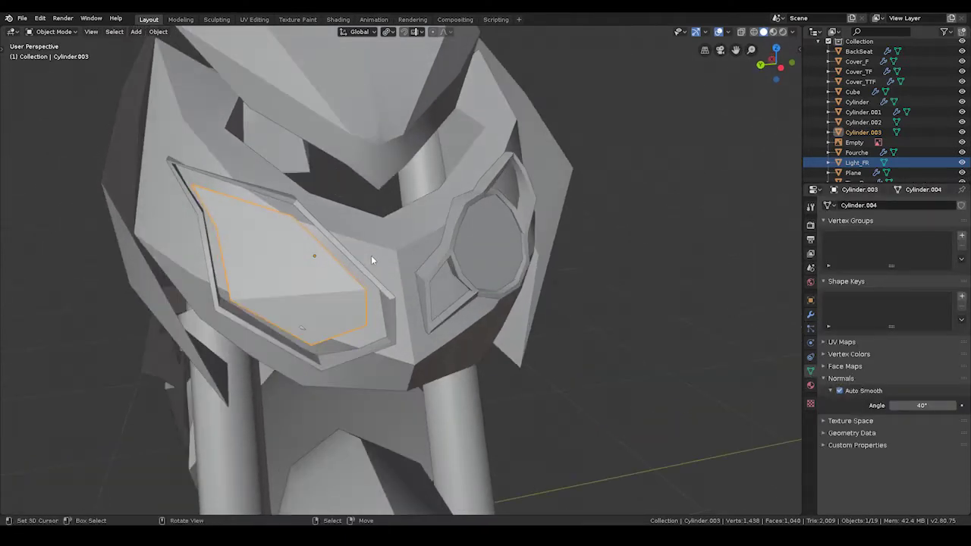
key("ctrl+KP_3")
scroll(371, 255, "down", 3)
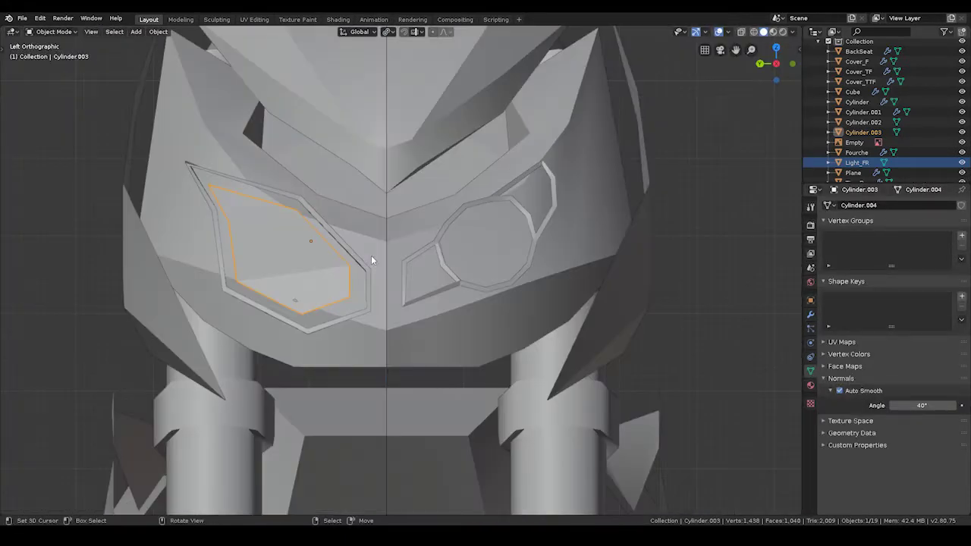
key("s")
left_click(341, 208)
key("g")
key("z")
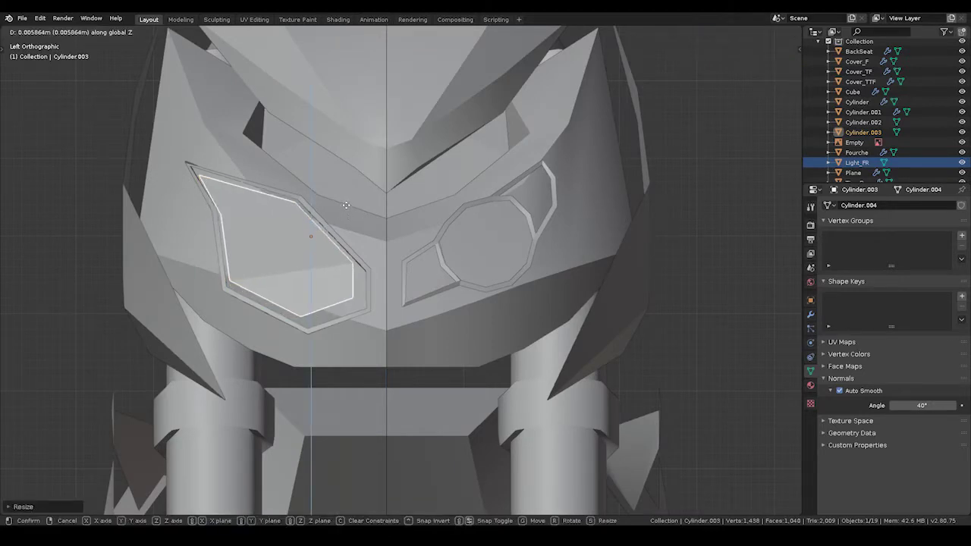
left_click(345, 205)
key("s")
left_click(351, 215)
Shift the lens along Y and scale it up to about 1.09.
key("g")
key("x")
right_click(356, 214)
key("g")
key("y")
left_click(352, 219)
key("s")
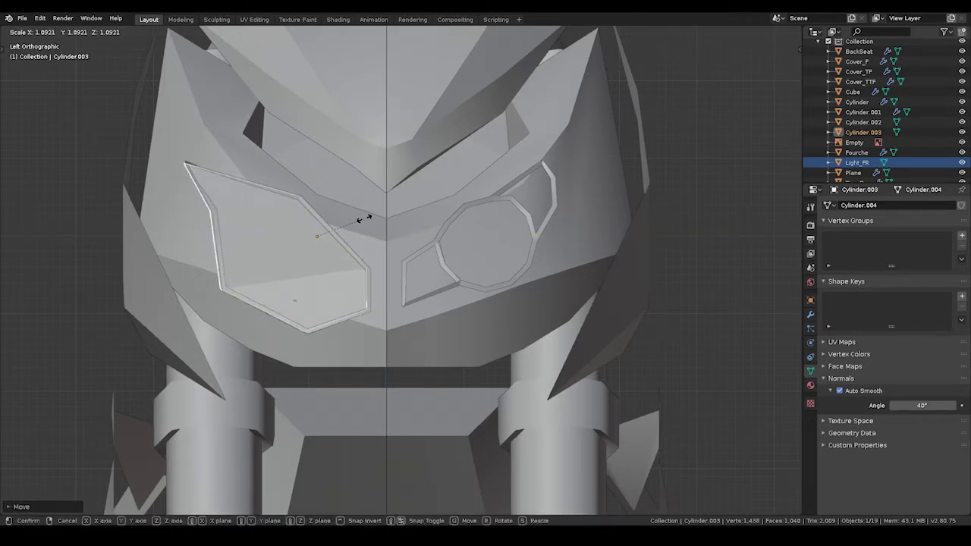
left_click(366, 218)
scroll(281, 210, "up", 3)
mouse_move(281, 210)
middle_mouse_down("shift")
mouse_move(375, 271)
mouse_move(526, 330)
middle_mouse_up("shift")
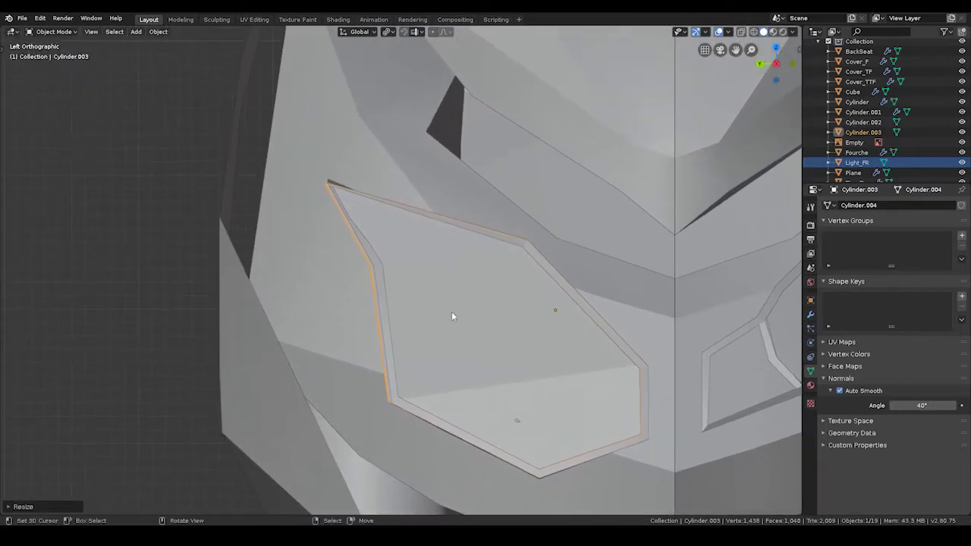
scroll(451, 316, "up", 2)
In edit mode, move the lens's left vertical edge along Y and adjust its top-left corner vertex.
key("ctrl+Tab")
left_click(286, 261)
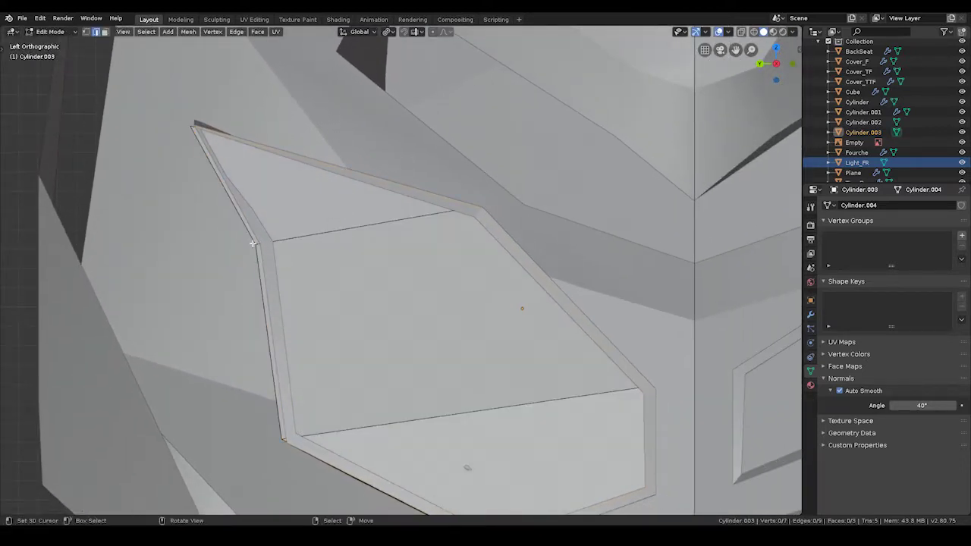
left_click(255, 298)
key("g")
key("y")
left_click(285, 291)
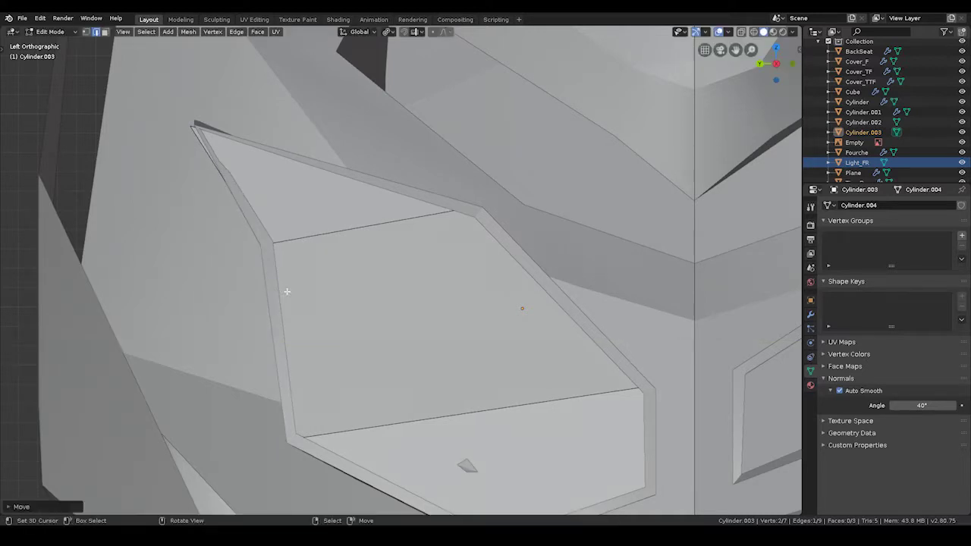
left_click(186, 119)
key("g")
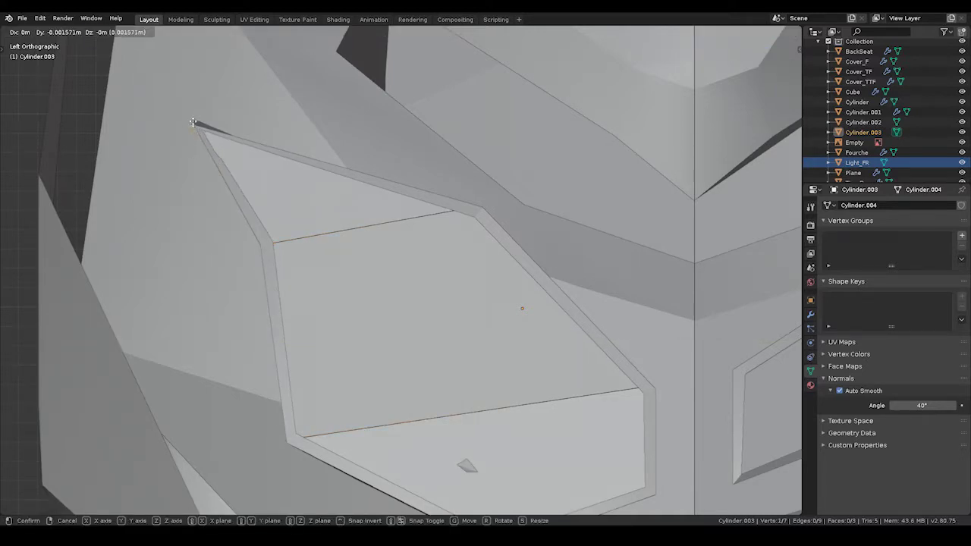
left_click(197, 123)
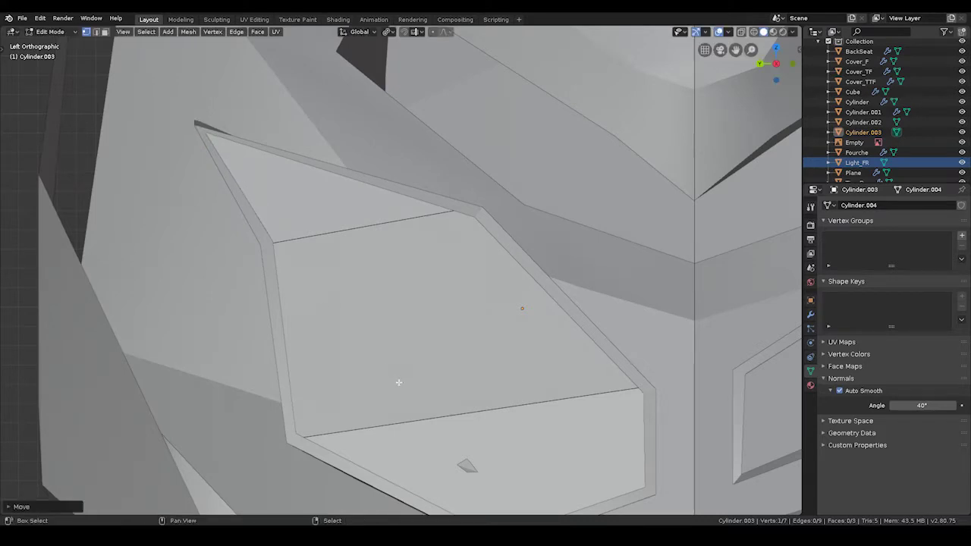
In wireframe view, nudge the bottom, lower-right and upper-right vertices to fit the panel recess.
middle_click_drag(398, 382, 385, 290, "shift")
left_click(437, 374)
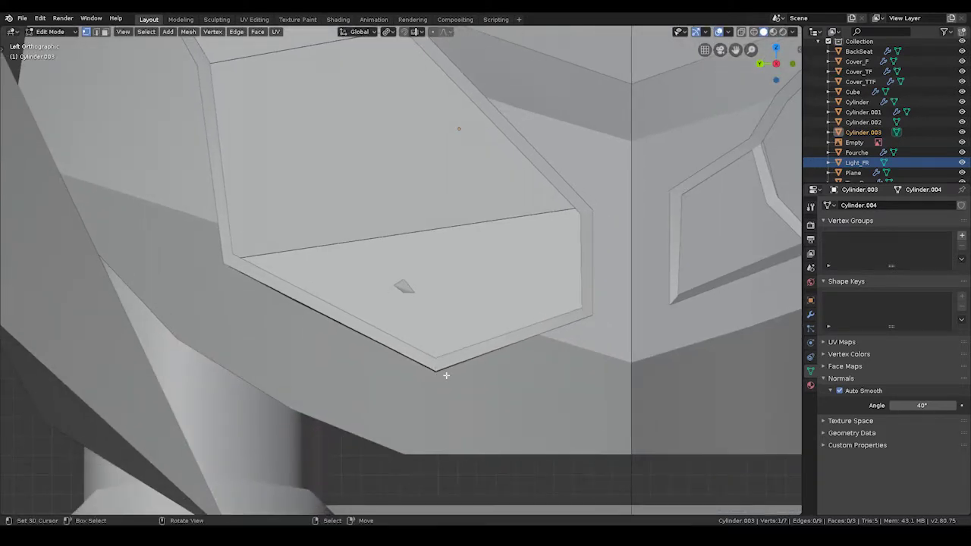
key("z")
key("w")
key("g")
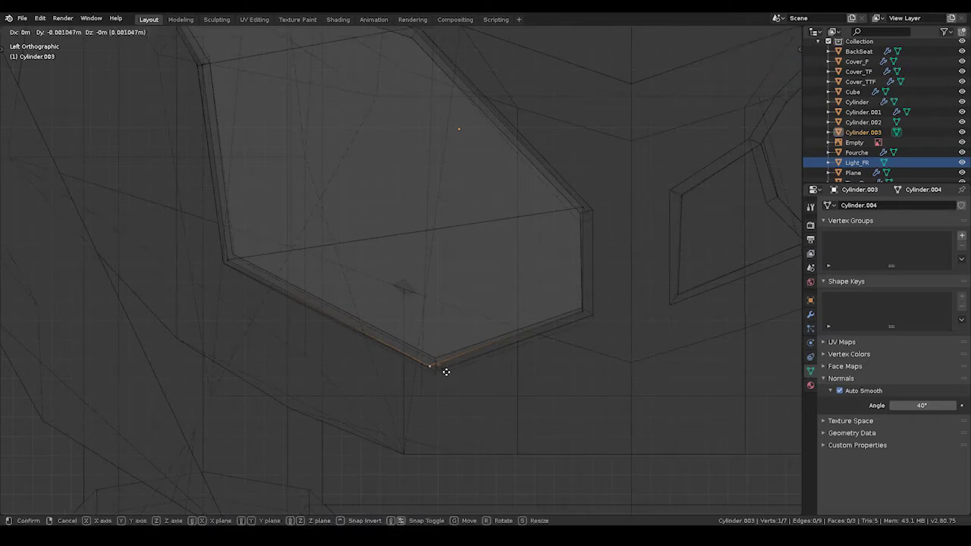
left_click(448, 371)
left_click(589, 306)
key("g")
left_click(590, 303)
left_click(588, 209)
key("g")
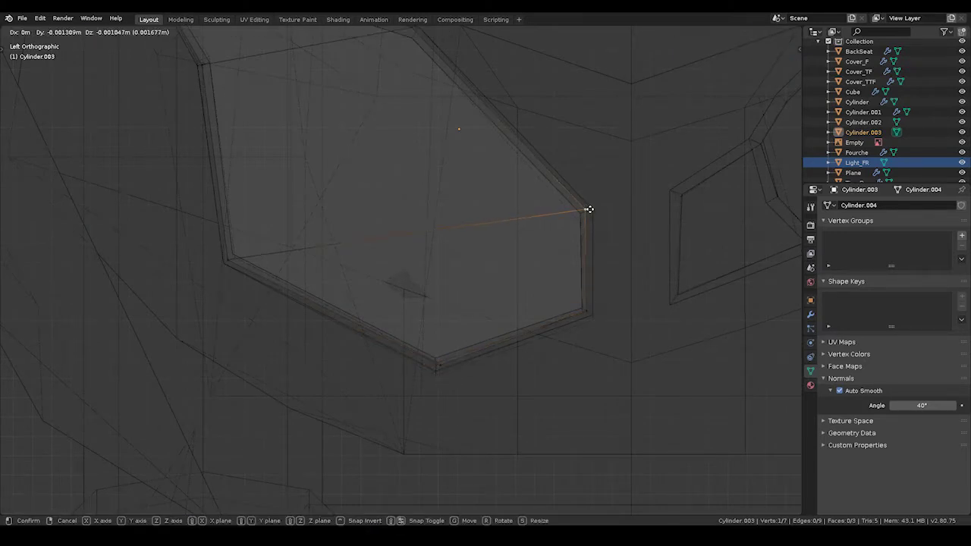
left_click(589, 210)
Return to object mode and pull the view back to see the whole fairing.
key("Tab")
middle_click_drag(337, 221, 417, 255)
right_click(416, 256)
left_click(419, 257)
middle_click_drag(213, 265, 451, 269)
Return to solid shading and select the Light_FR fairing.
key("shift+z")
mouse_move(652, 288)
middle_mouse_down()
mouse_move(556, 304)
mouse_move(437, 262)
mouse_move(448, 297)
mouse_move(442, 330)
mouse_move(463, 291)
mouse_move(542, 269)
mouse_move(502, 281)
mouse_move(386, 281)
mouse_move(425, 286)
mouse_move(438, 265)
middle_mouse_up()
left_click(429, 327)
left_click(427, 297)
left_click(425, 286)
Shift the fairing's selected vertices along X, leave Edit Mode, and save.
key("Tab")
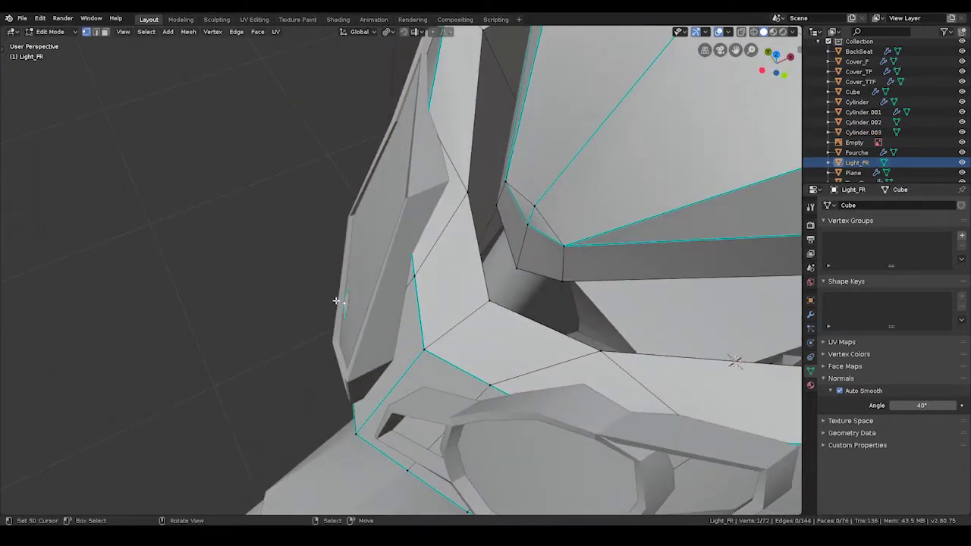
key("g")
key("x")
left_click(375, 283)
key("Tab")
mouse_move(409, 225)
middle_mouse_down()
mouse_move(467, 208)
mouse_move(470, 221)
mouse_move(452, 269)
mouse_move(380, 260)
mouse_move(400, 277)
mouse_move(481, 240)
mouse_move(498, 258)
mouse_move(401, 286)
mouse_move(490, 262)
mouse_move(392, 227)
mouse_move(391, 215)
middle_mouse_up()
key("ctrl+s")
Reopen the fairing in Edit Mode and change the transform pivot point for scaling.
scroll(490, 265, "down", 5)
scroll(477, 253, "up", 3)
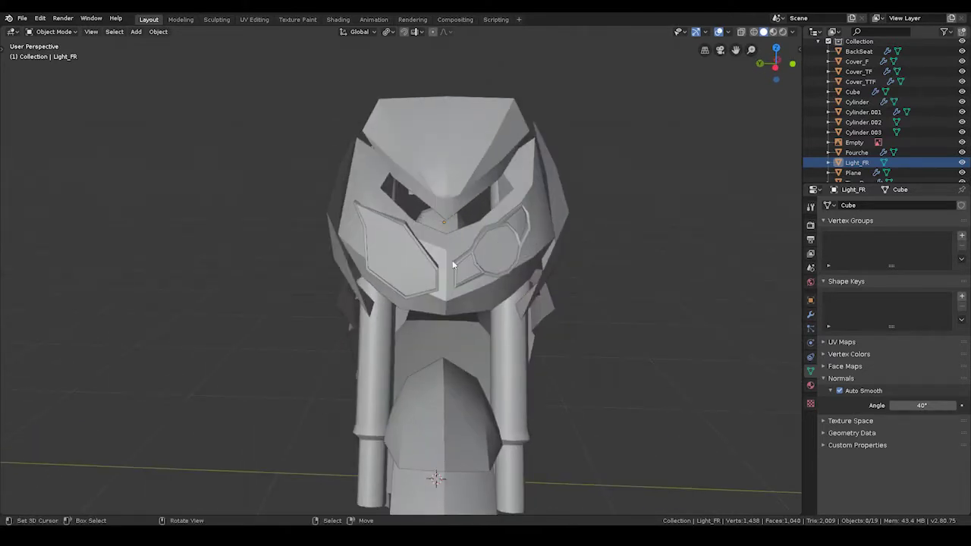
scroll(443, 250, "up", 3)
left_click(502, 221)
key("ctrl+Tab")
key("Tab")
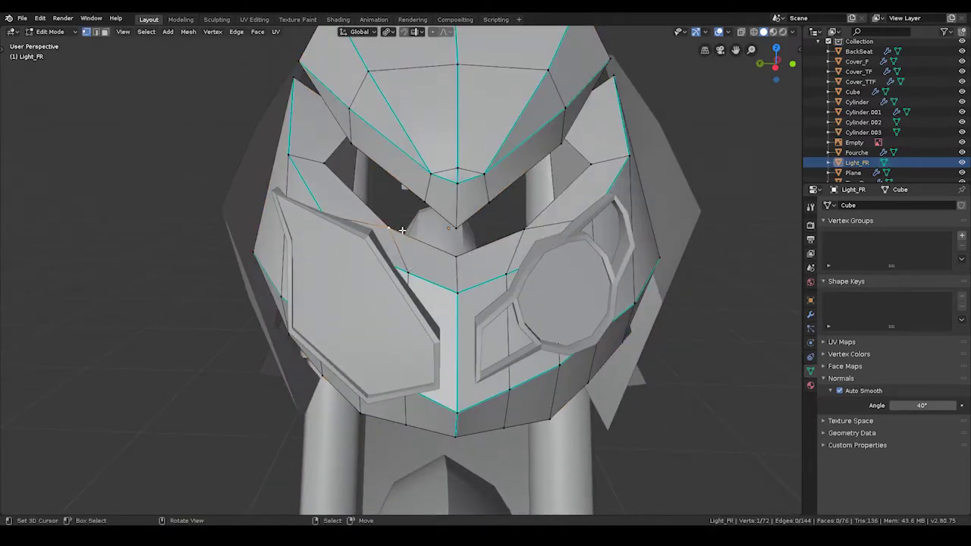
key("s")
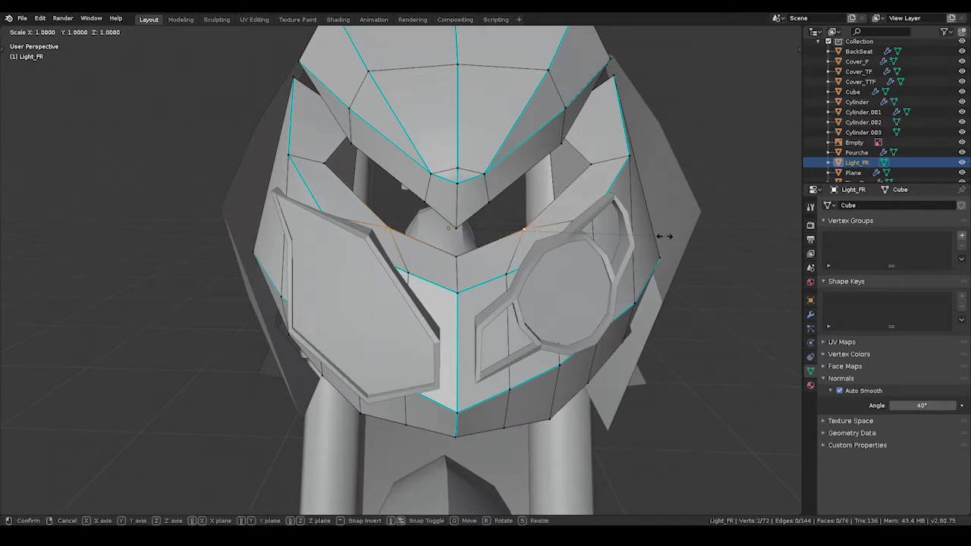
key("y")
key("Escape")
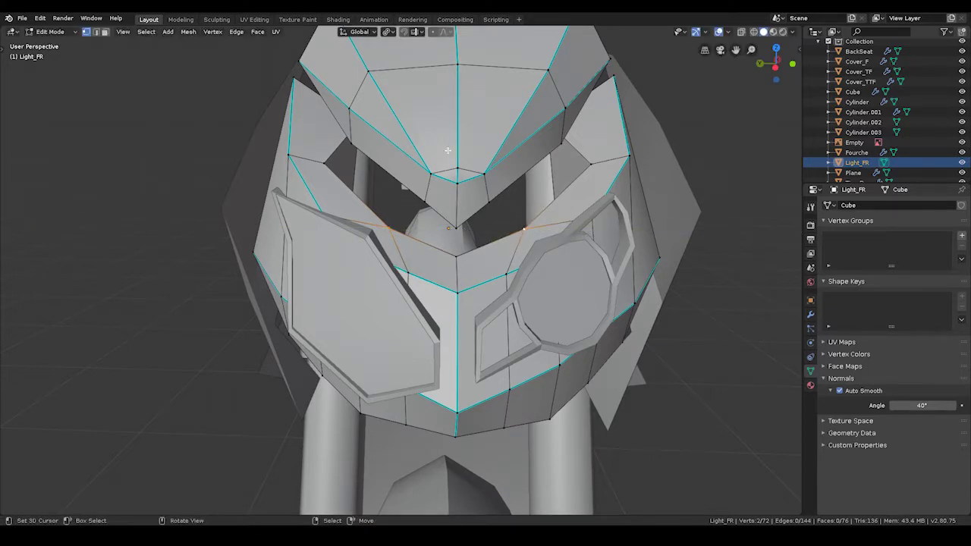
left_click(387, 32)
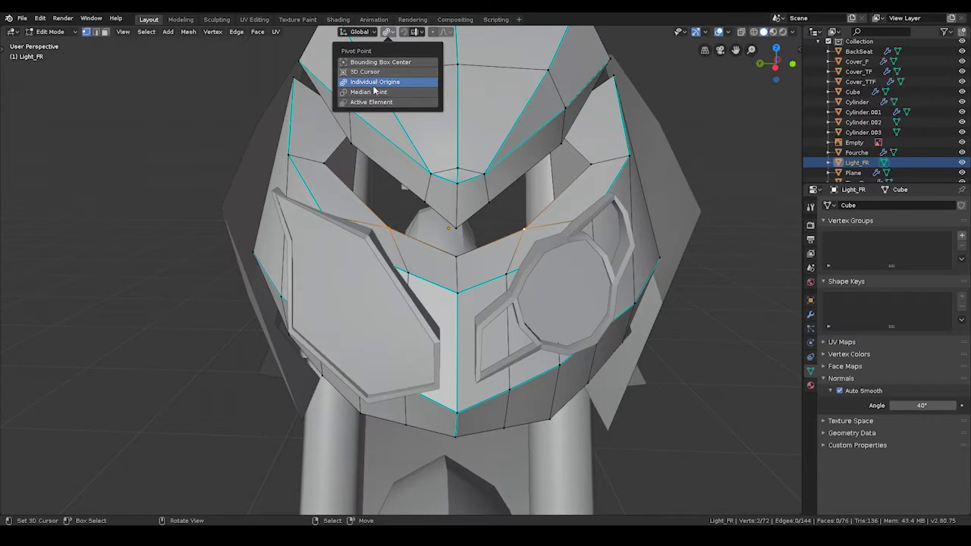
left_click(375, 91)
Narrow the edge between the headlights and lower it along Z.
key("s")
key("x")
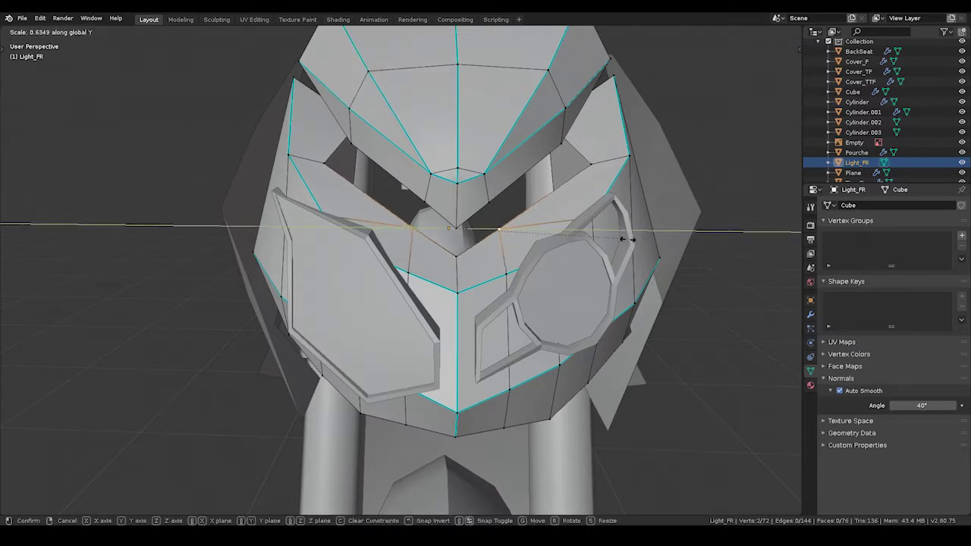
left_click(624, 232)
key("g")
key("z")
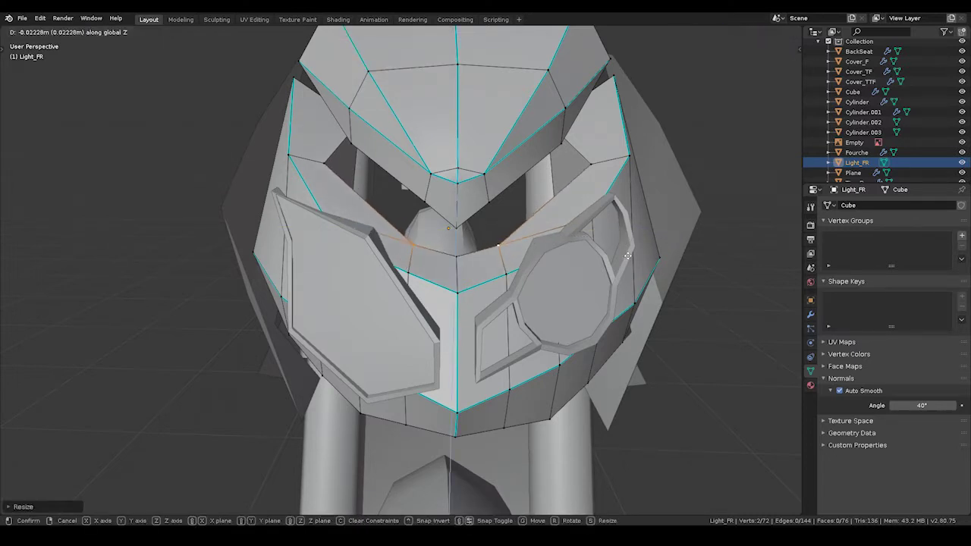
left_click(627, 256)
Spread the fairing's upper corner vertices wider along Y in front view, then deselect.
left_click(290, 155)
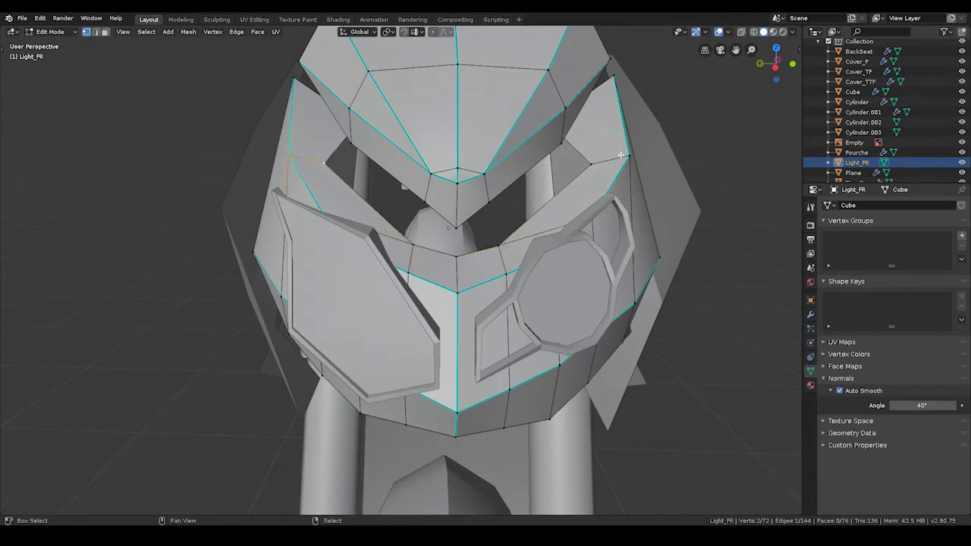
key("g")
key("z")
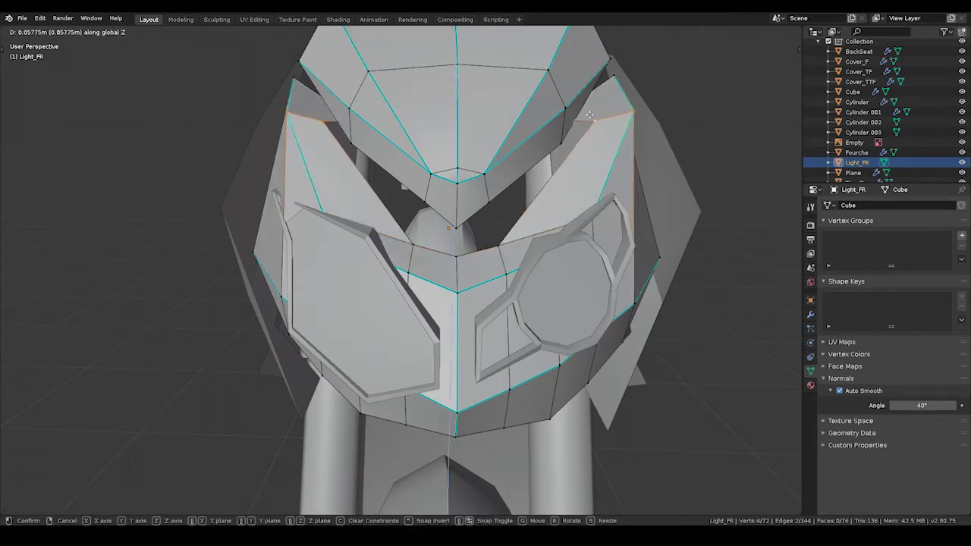
right_click(590, 123)
mouse_move(513, 195)
middle_mouse_down()
mouse_move(600, 201)
mouse_move(569, 181)
middle_mouse_up()
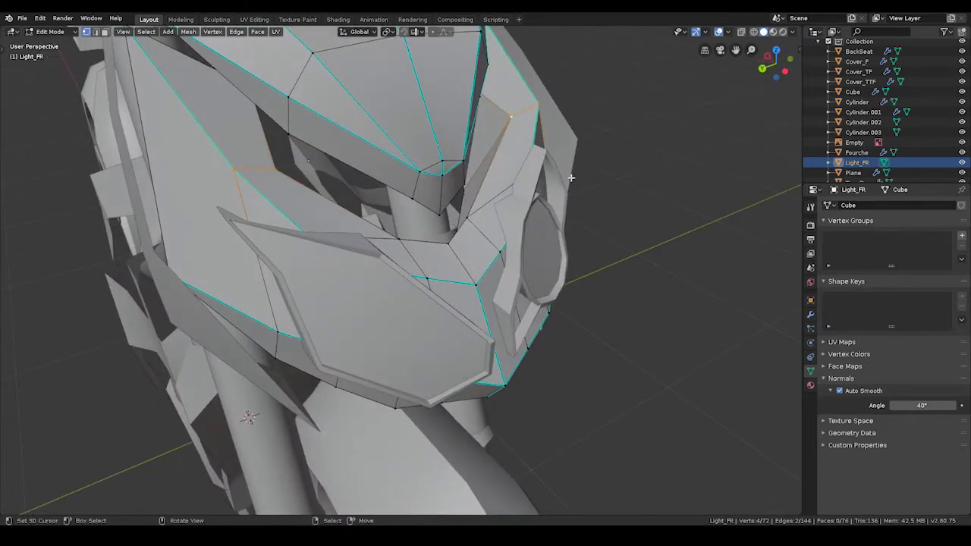
key("KP_1")
key("s")
key("y")
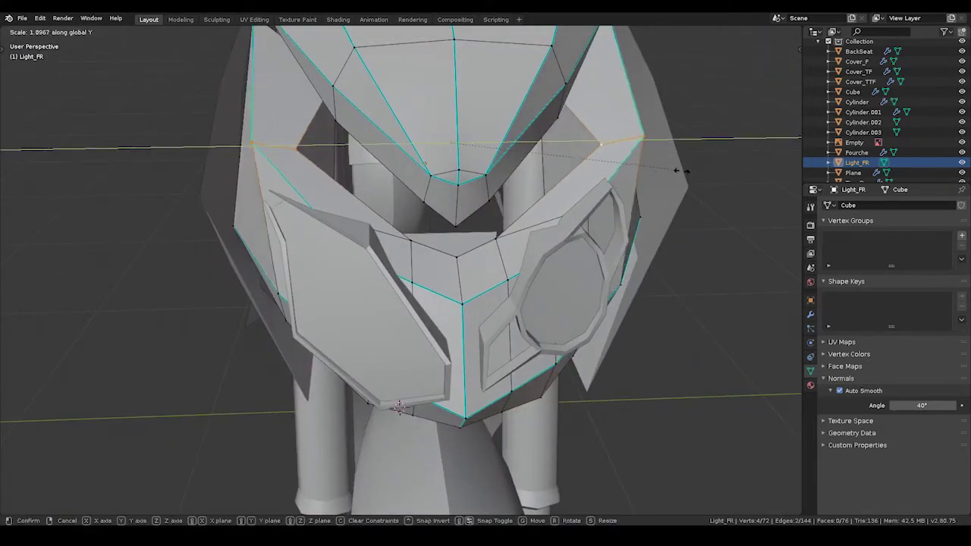
key("y")
left_click(686, 156)
key("alt+a")
mouse_move(494, 160)
middle_mouse_down()
mouse_move(559, 134)
mouse_move(548, 144)
mouse_move(222, 112)
mouse_move(304, 148)
middle_mouse_up()
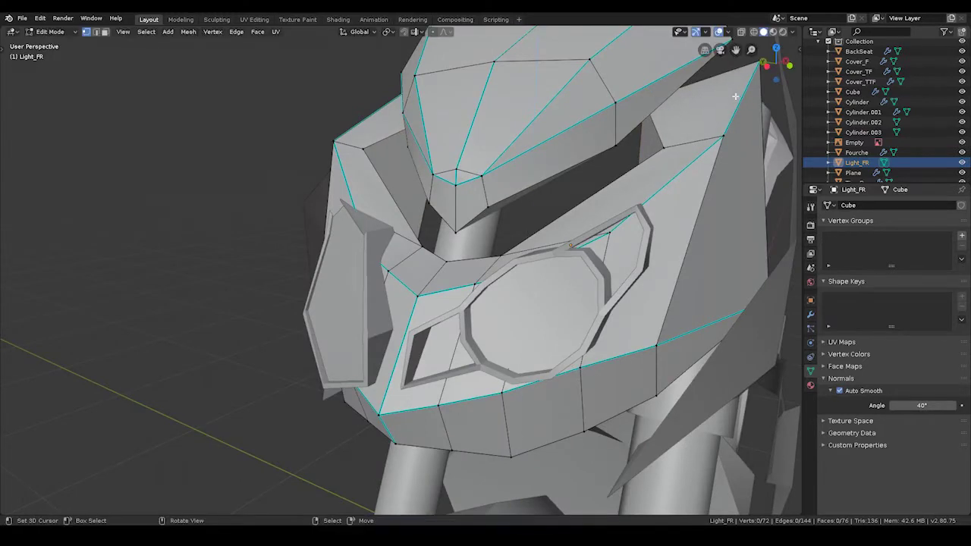
Inspect the fairing vertices from the front and below, then return to Object Mode.
scroll(533, 248, "up", 3)
middle_click_drag(533, 248, 547, 193)
left_click(479, 223)
scroll(303, 228, "up", 3)
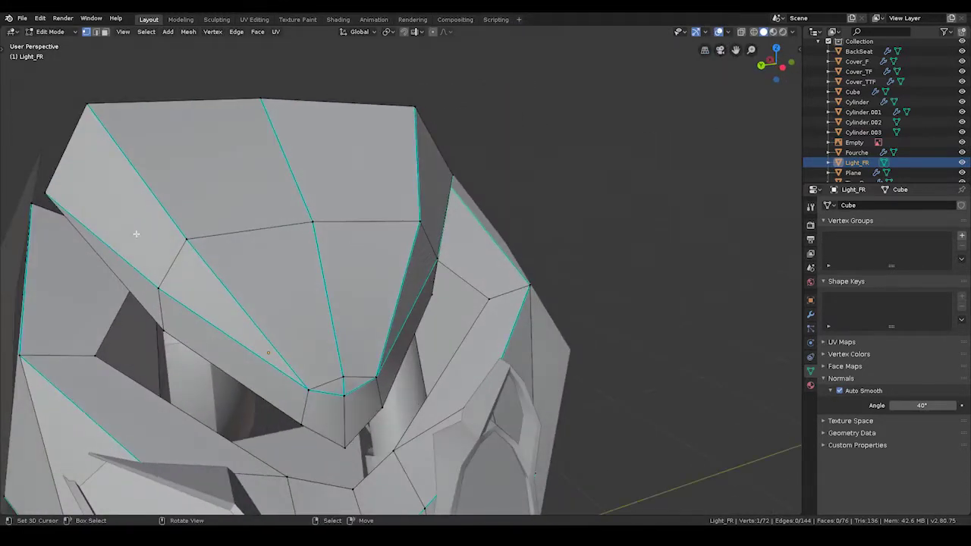
middle_click_drag(36, 204, 292, 257)
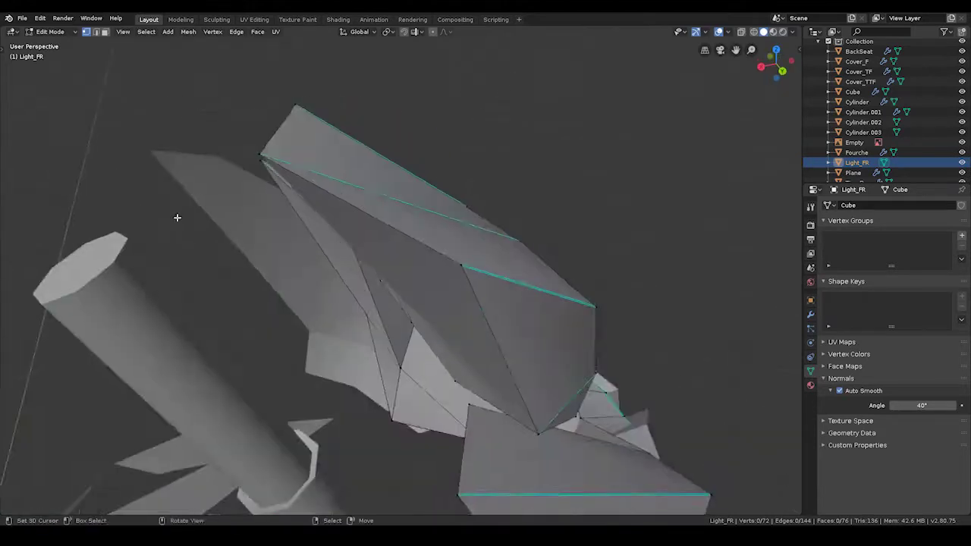
key("Tab")
mouse_move(358, 214)
middle_mouse_down()
mouse_move(246, 190)
mouse_move(319, 259)
mouse_move(320, 231)
mouse_move(360, 237)
middle_mouse_up()
scroll(342, 273, "up", 3)
Check the left headlight housing in Edit Mode and switch back to Object Mode.
left_click(298, 380)
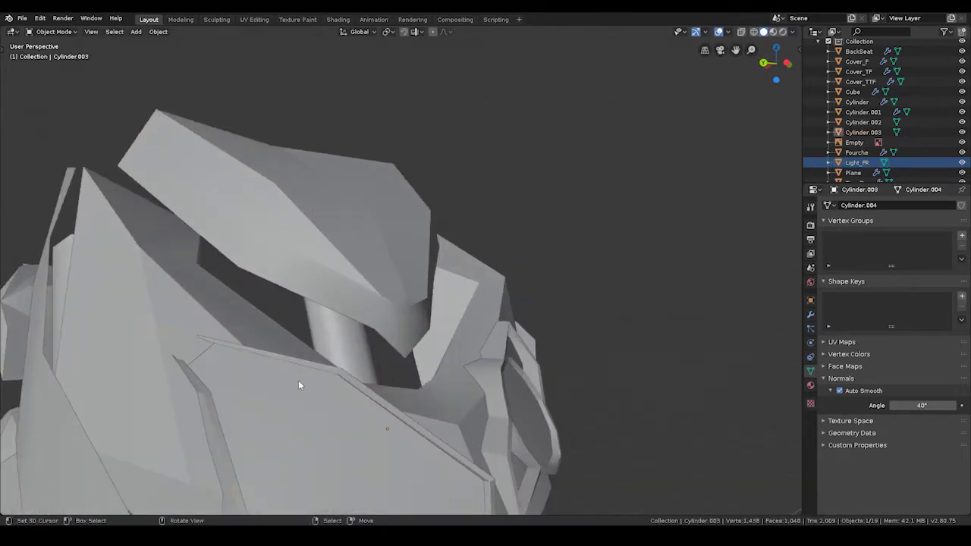
middle_click_drag(298, 380, 295, 368)
key("ctrl+Tab")
left_click(382, 359)
mouse_move(379, 238)
middle_mouse_down()
mouse_move(407, 277)
mouse_move(275, 210)
mouse_move(326, 238)
mouse_move(288, 232)
mouse_move(329, 242)
middle_mouse_up()
key("ctrl+Tab")
left_click(205, 251)
Select two Light_FR side-panel vertices, try moving them along X, then leave Edit Mode.
left_click(269, 259)
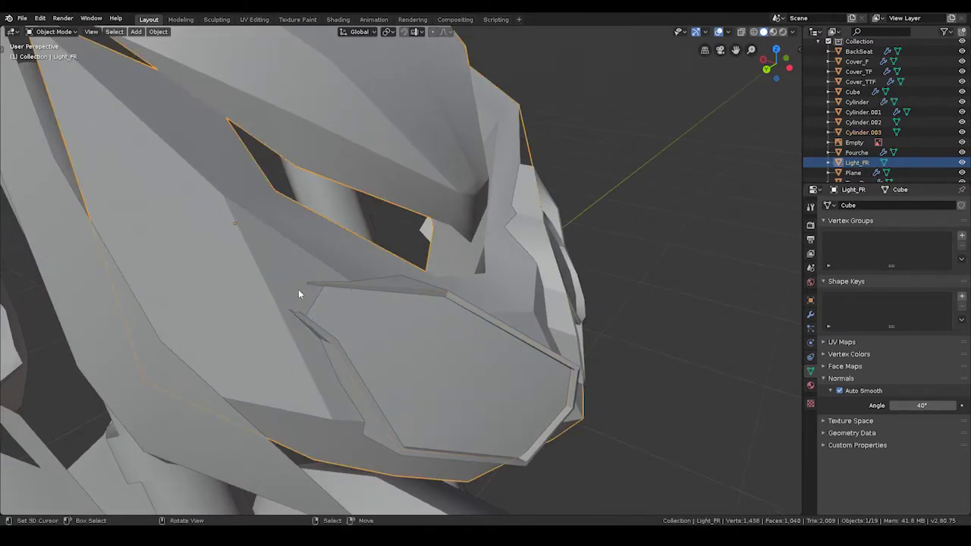
key("Tab")
mouse_move(219, 189)
middle_mouse_down()
mouse_move(288, 242)
mouse_move(396, 201)
middle_mouse_up()
middle_click_drag(384, 158, 407, 202)
left_click(328, 192, "shift")
key("g")
key("x")
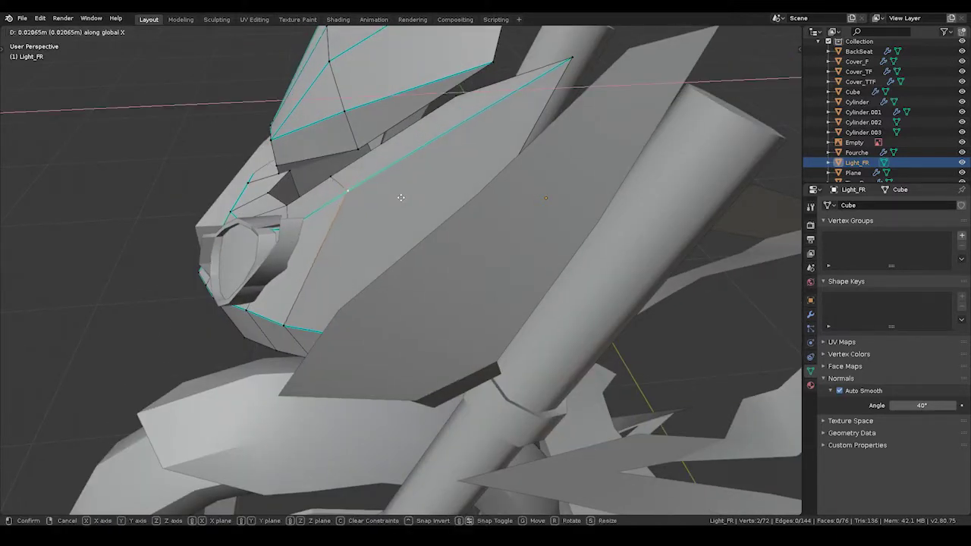
key("Escape")
key("alt+a")
mouse_move(373, 204)
middle_mouse_down()
mouse_move(461, 202)
mouse_move(272, 234)
mouse_move(338, 218)
mouse_move(477, 263)
mouse_move(404, 239)
mouse_move(391, 269)
mouse_move(420, 265)
mouse_move(462, 297)
mouse_move(433, 301)
middle_mouse_up()
key("Tab")
Save s1000rr.blend and zoom out to see the whole motorcycle.
scroll(404, 240, "down", 5)
key("ctrl+s")
scroll(420, 265, "down", 5)
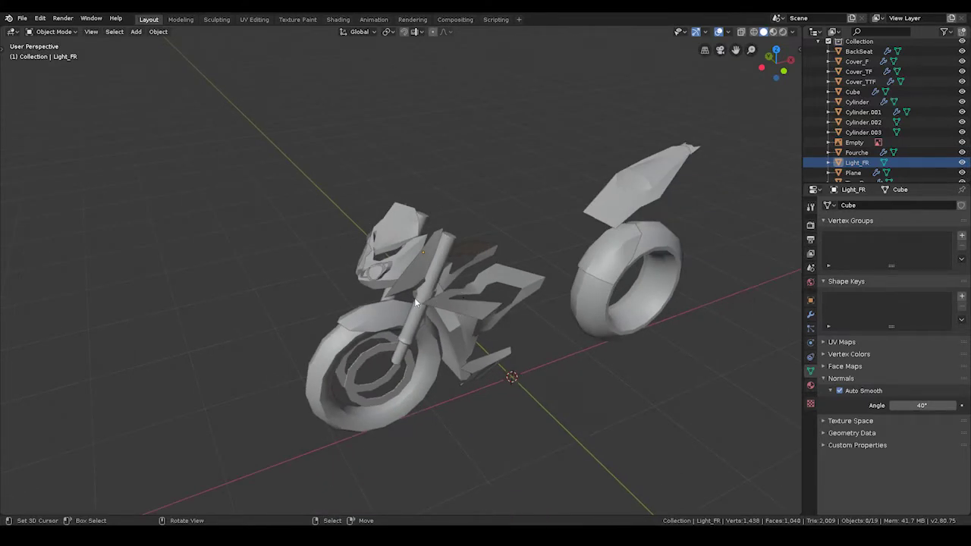
Give the front headlight lens a new Emission material tinted warm cream.
scroll(406, 292, "up", 5)
middle_click_drag(352, 282, 714, 258)
scroll(345, 279, "up", 2)
left_click(340, 280)
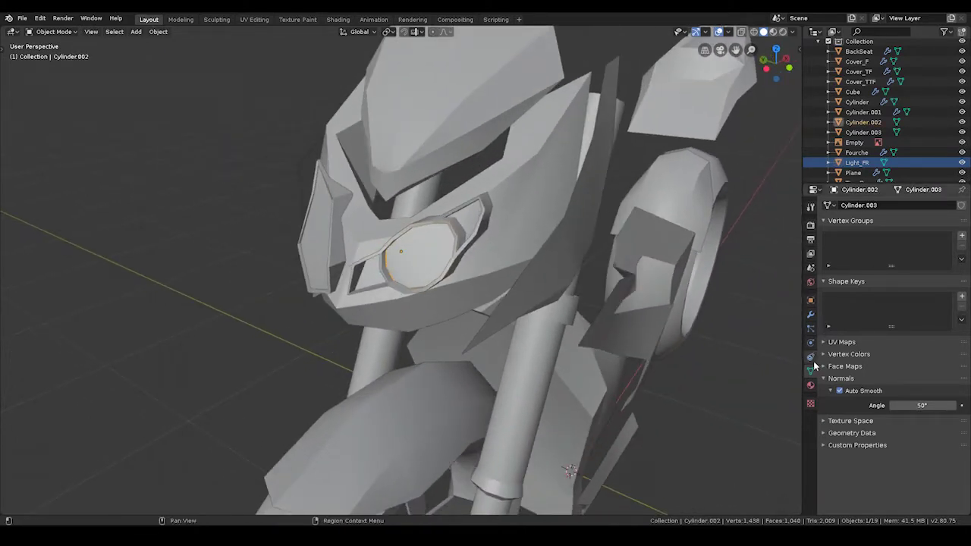
left_click(811, 282)
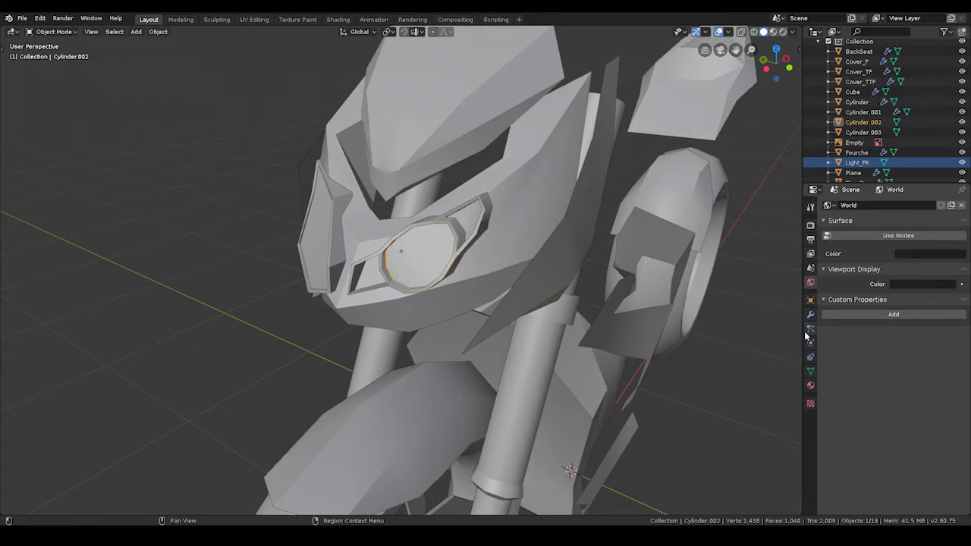
left_click(810, 384)
left_click(860, 245)
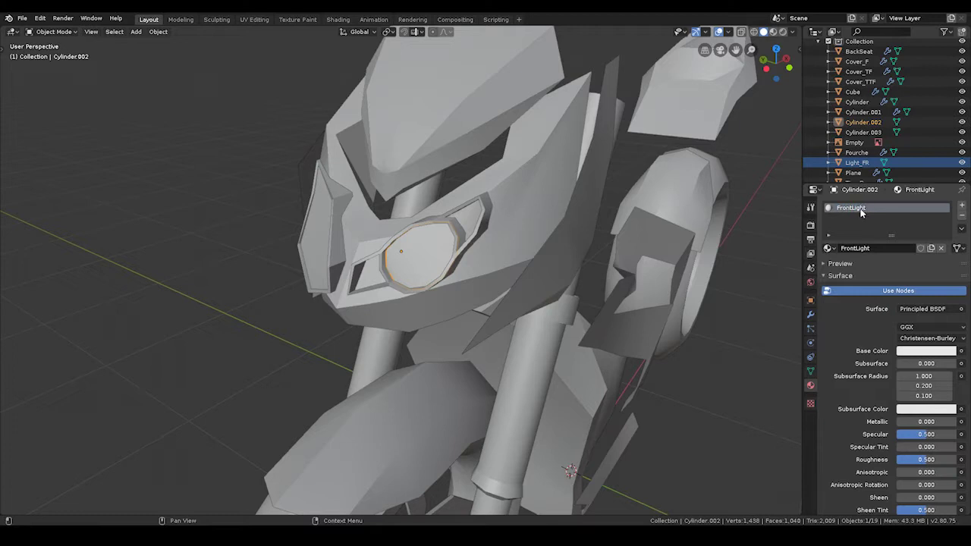
left_click(958, 310)
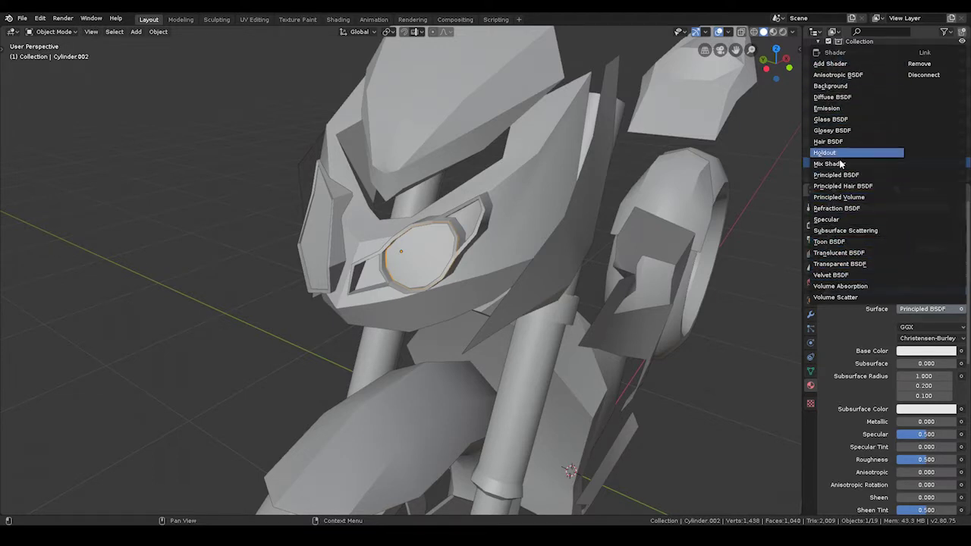
left_click(839, 110)
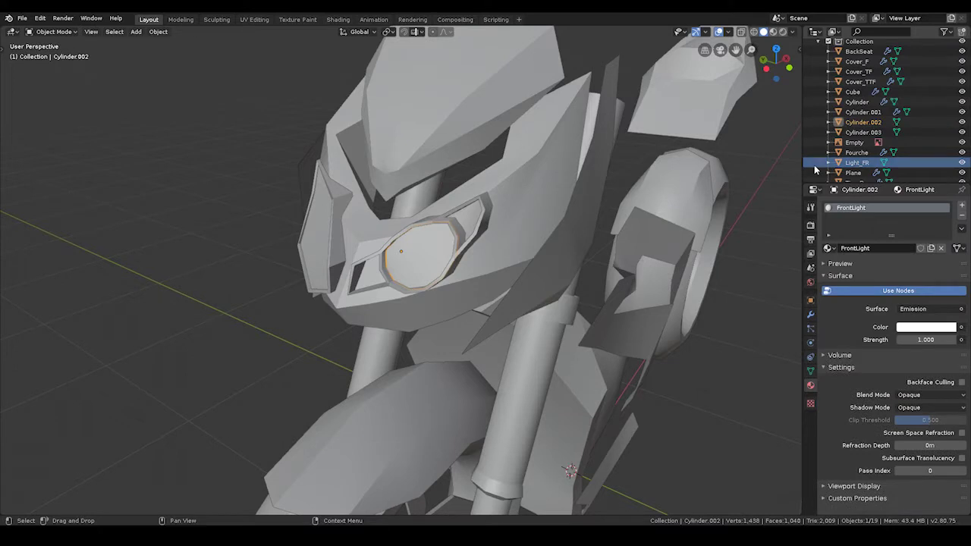
left_click(932, 332)
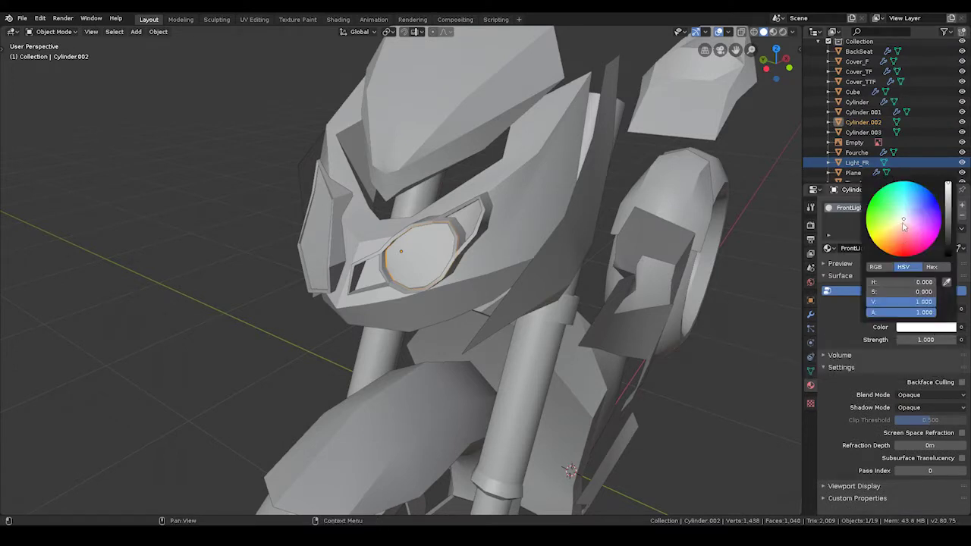
left_click_drag(903, 226, 898, 224)
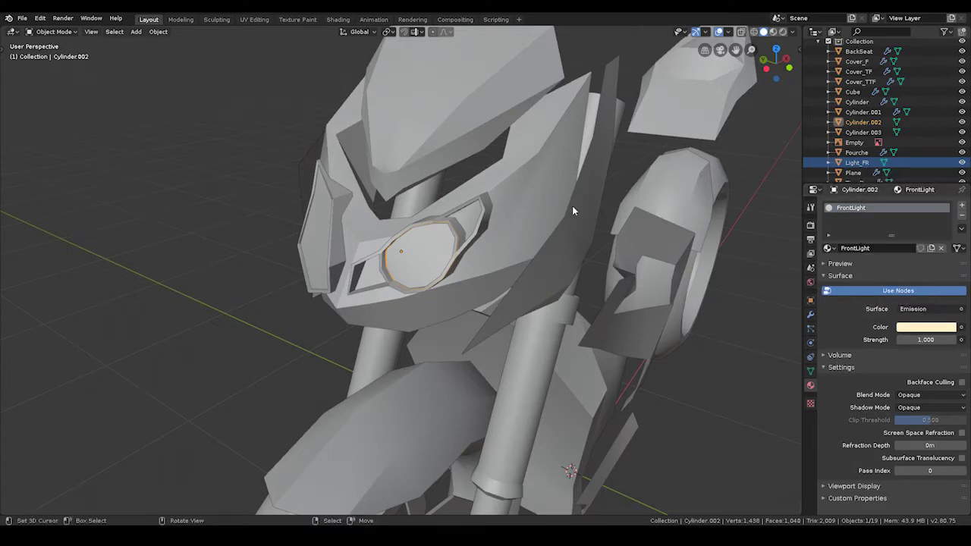
Save, then assign the FrontLight material to the second lens, Cylinder.003.
middle_click_drag(496, 151, 463, 164)
key("ctrl+s")
middle_click_drag(376, 176, 438, 173)
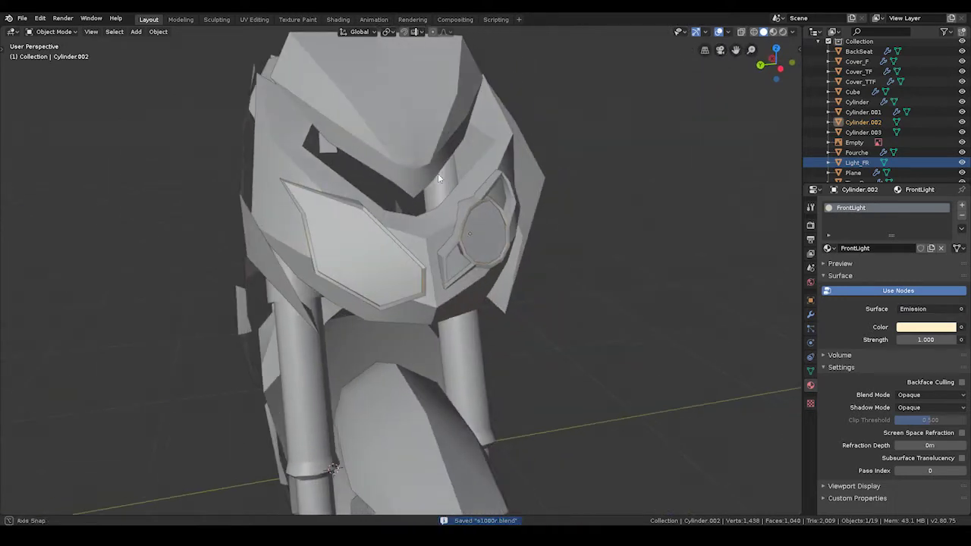
left_click(379, 254)
left_click(828, 248)
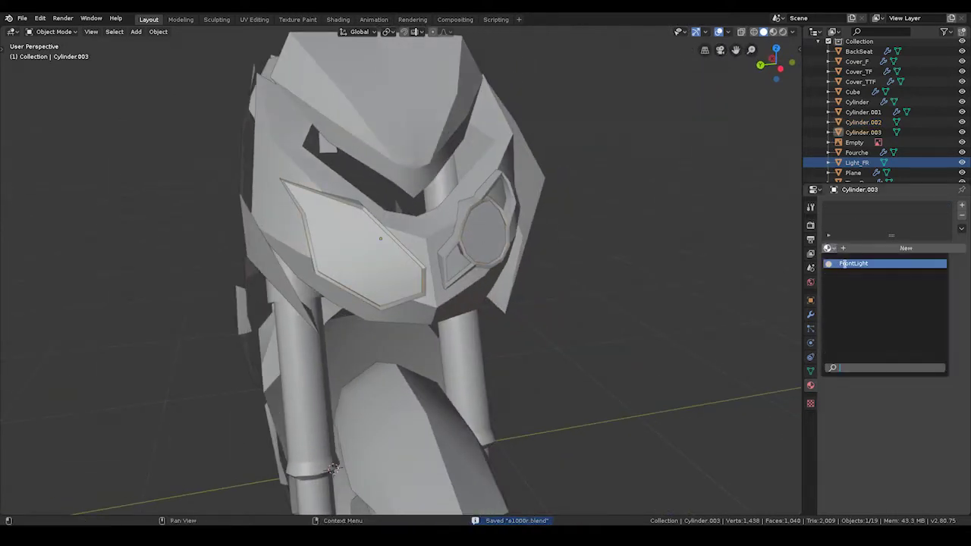
left_click(849, 264)
middle_click_drag(538, 238, 430, 248)
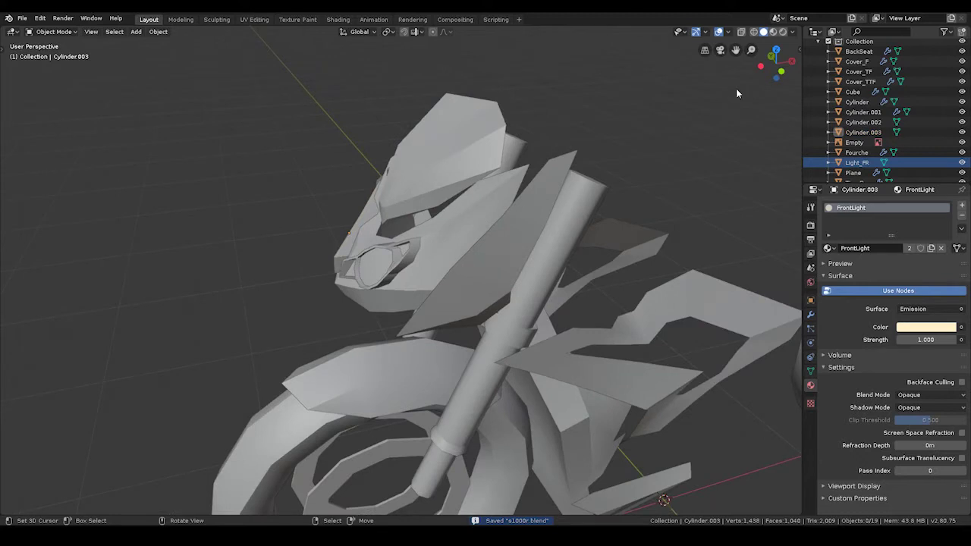
Preview the glowing lenses in rendered shading, then return to solid shading.
left_click(782, 32)
mouse_move(430, 234)
middle_mouse_down()
mouse_move(531, 231)
mouse_move(451, 274)
mouse_move(534, 273)
mouse_move(522, 326)
mouse_move(386, 309)
middle_mouse_up()
mouse_move(305, 301)
middle_mouse_down()
mouse_move(281, 300)
mouse_move(336, 291)
middle_mouse_up()
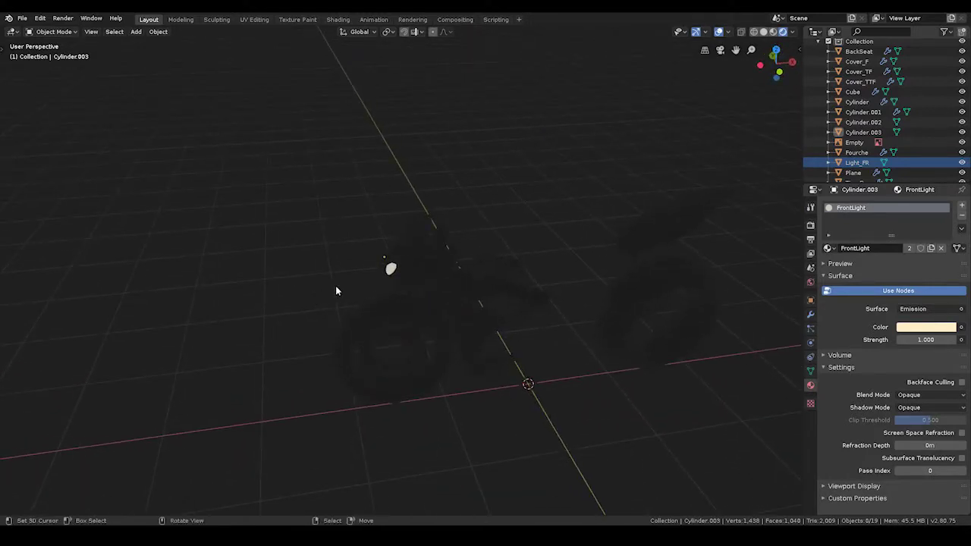
left_click(771, 32)
middle_click_drag(705, 114, 417, 326)
Frame the whole motorcycle and review the Eevee render settings, including Volumetrics.
key("a")
key("KP_Decimal")
key("alt+a")
scroll(416, 326, "down", 3)
key("shift+a")
mouse_move(364, 327)
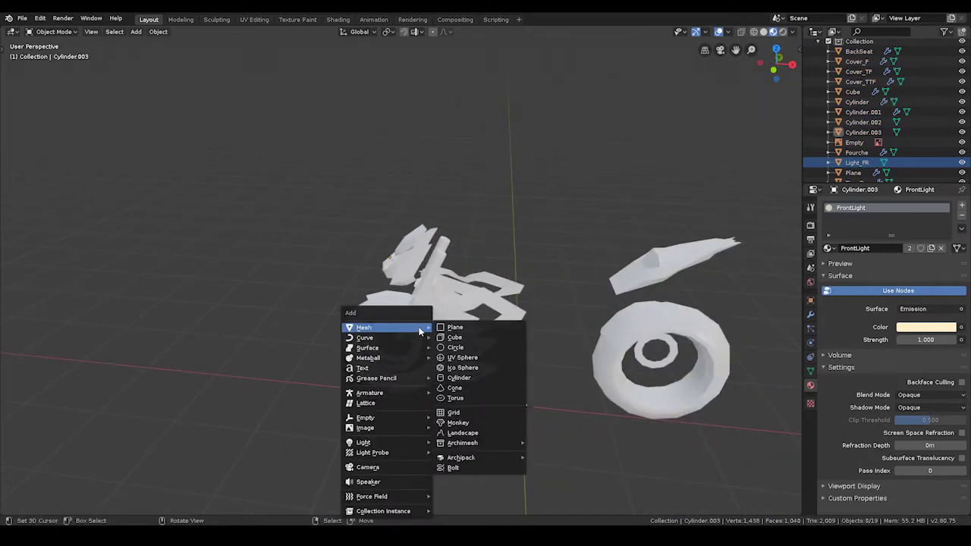
left_click(810, 207)
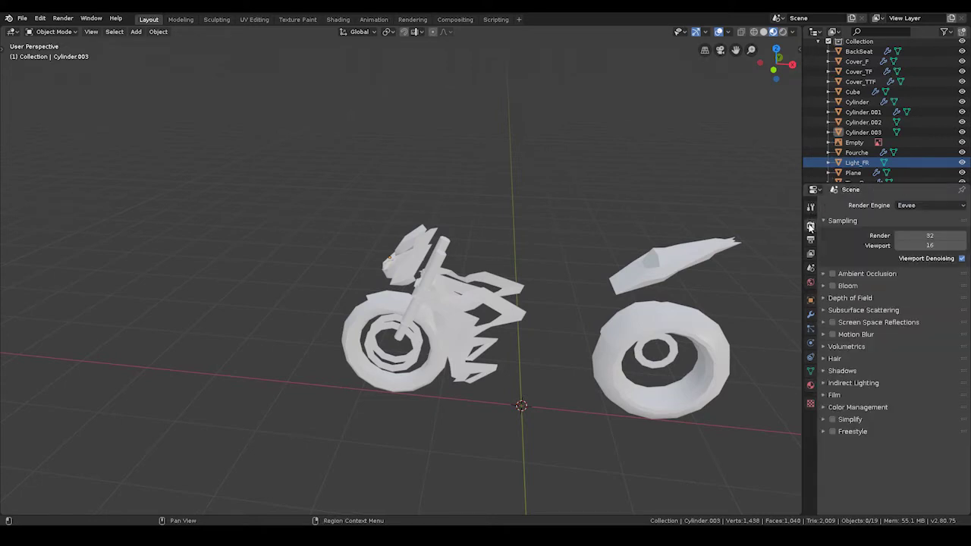
left_click(848, 348)
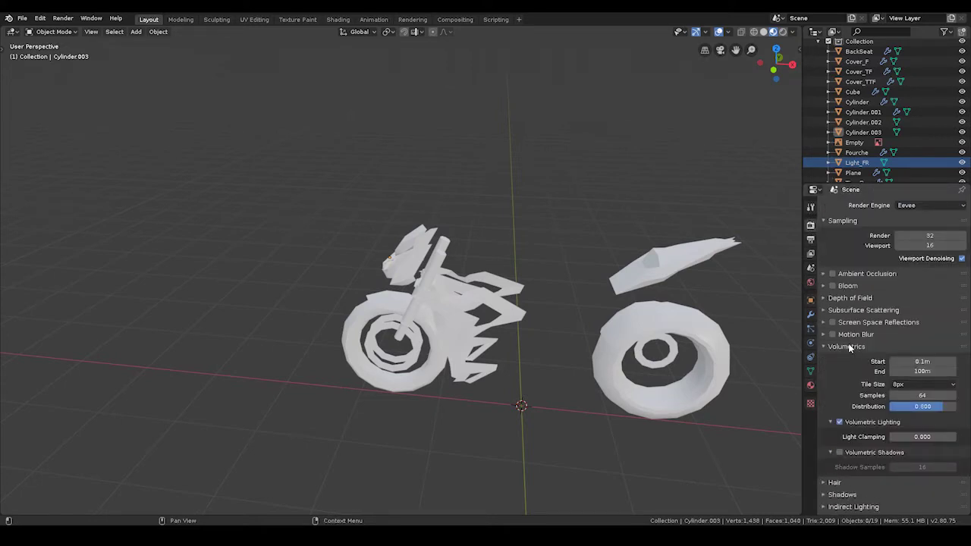
left_click(847, 346)
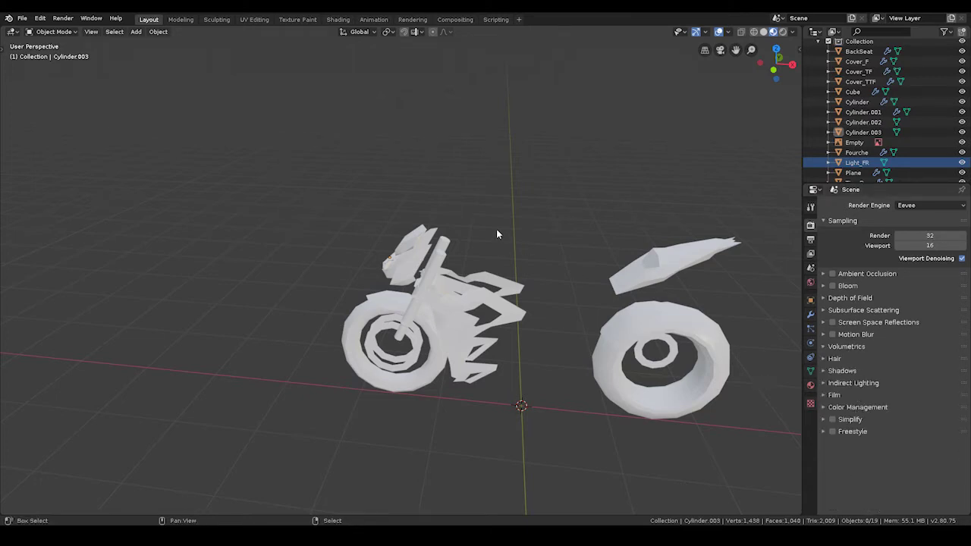
key("shift+a")
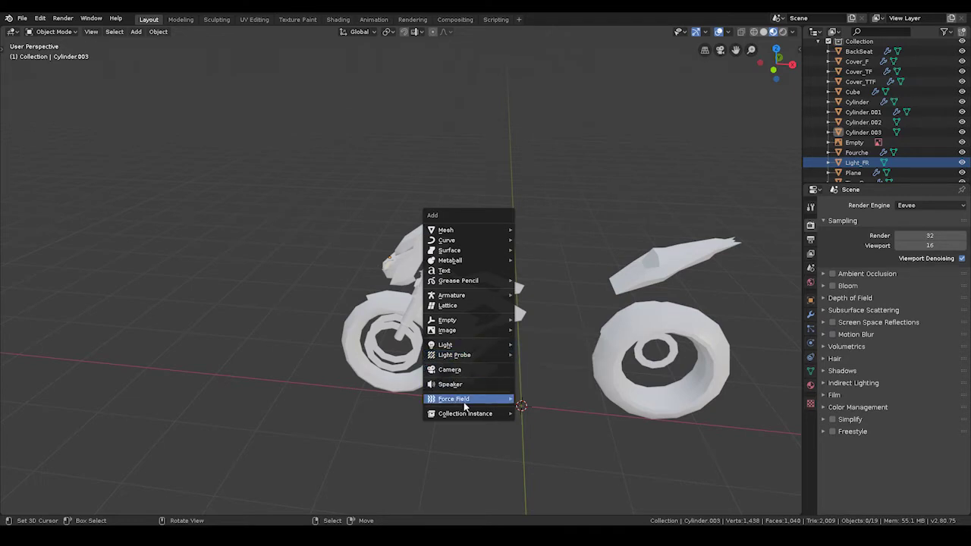
mouse_move(455, 355)
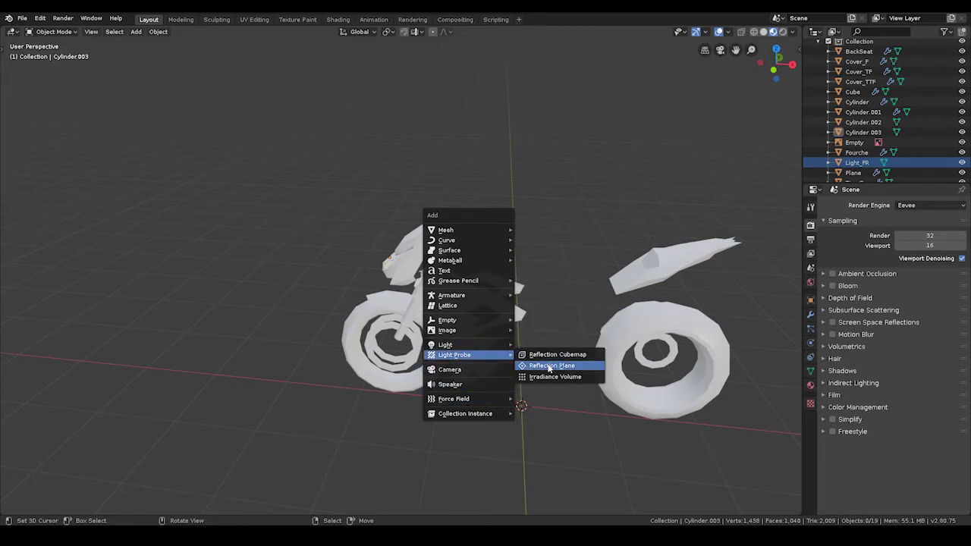
Add an Irradiance Volume and enlarge it to about double around the motorcycle.
left_click(569, 377)
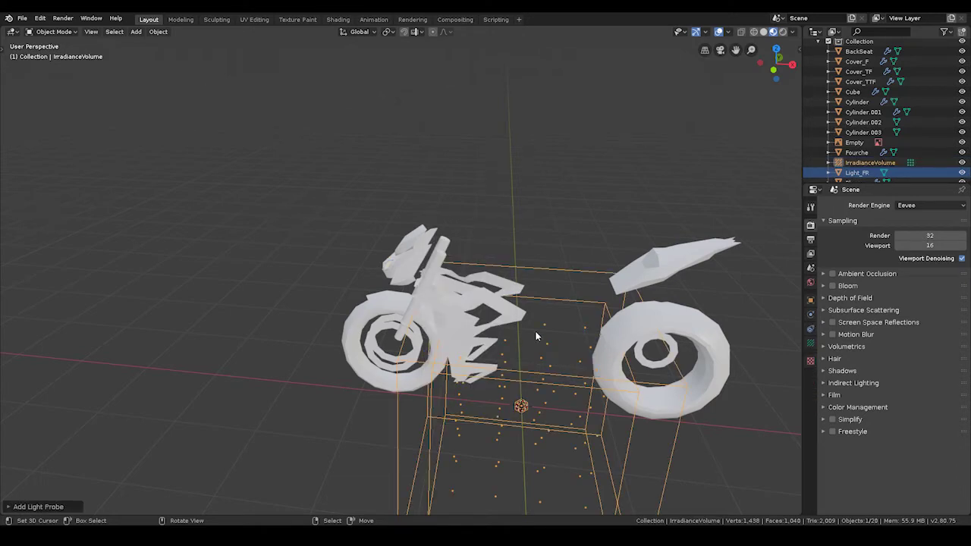
scroll(530, 326, "down", 5)
key("KP_7")
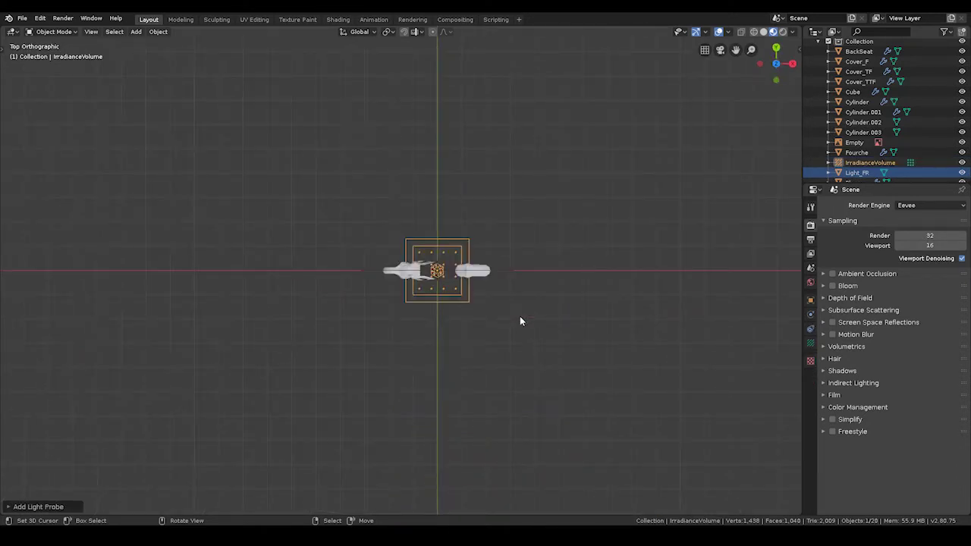
key("g")
key("x")
key("s")
left_click(500, 319)
Preview in rendered shading, then delete the irradiance volume.
middle_click_drag(500, 318, 486, 347)
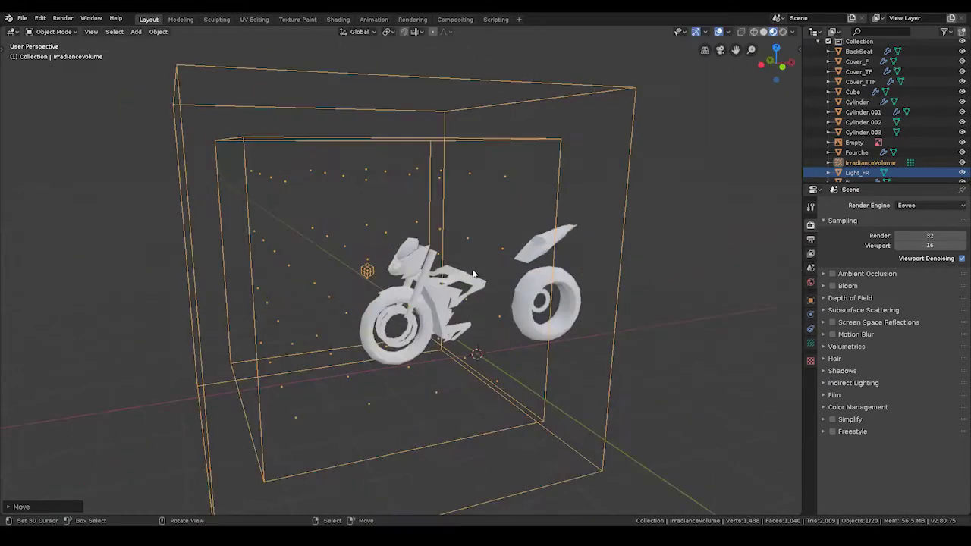
scroll(486, 346, "up", 5)
left_click(782, 32)
mouse_move(399, 236)
middle_mouse_down()
mouse_move(431, 273)
mouse_move(461, 286)
mouse_move(481, 273)
middle_mouse_up()
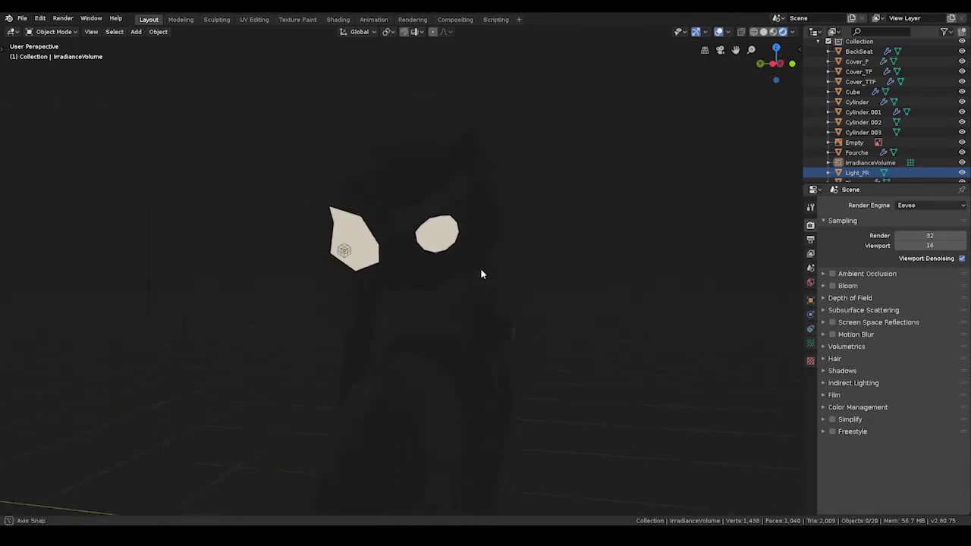
left_click(150, 278)
key("x")
left_click(151, 275)
mouse_move(151, 275)
middle_mouse_down()
mouse_move(387, 272)
mouse_move(428, 254)
mouse_move(438, 283)
mouse_move(395, 286)
mouse_move(617, 273)
mouse_move(570, 288)
mouse_move(461, 286)
middle_mouse_up()
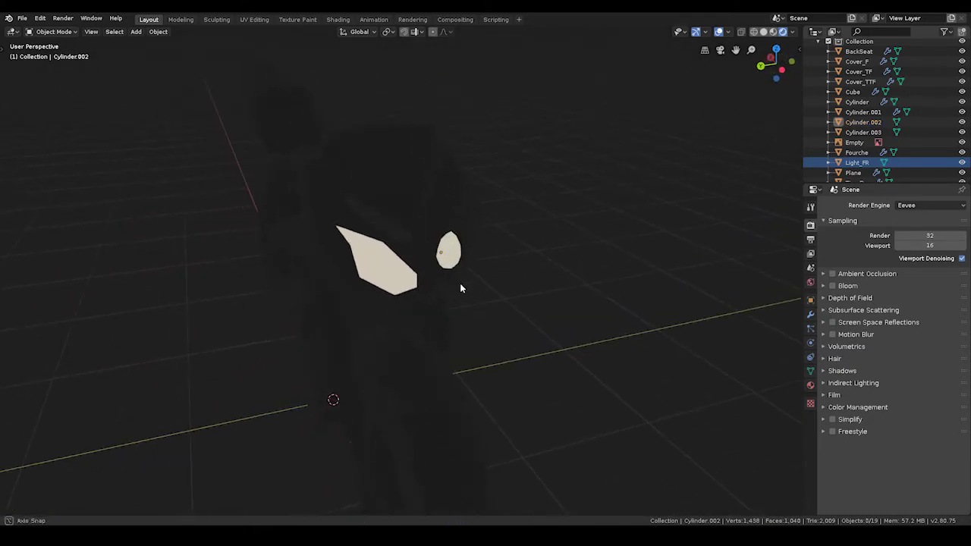
Switch back to solid shading, save, and orbit to a head-on front view of the bike.
left_click(763, 31)
middle_click_drag(429, 198, 449, 197)
key("ctrl+s")
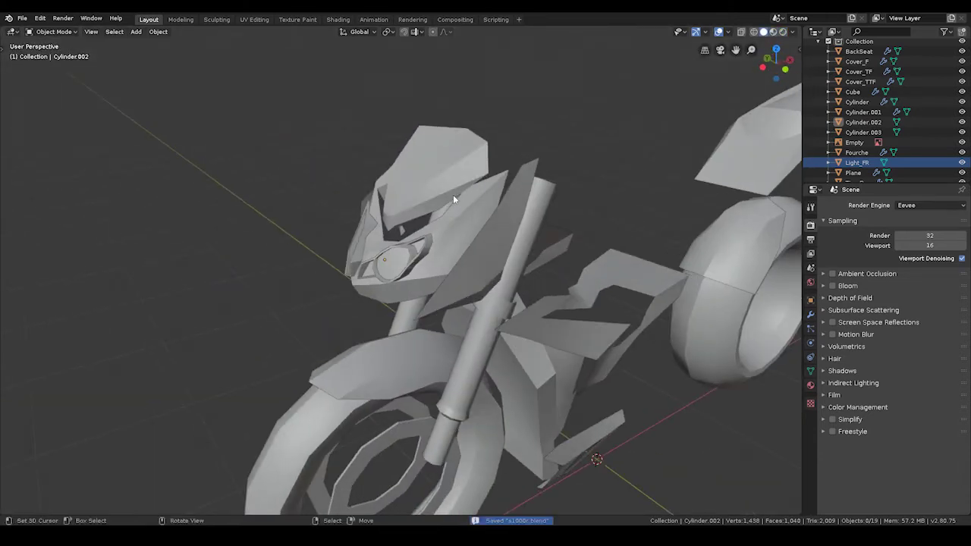
scroll(453, 195, "down", 5)
key("a")
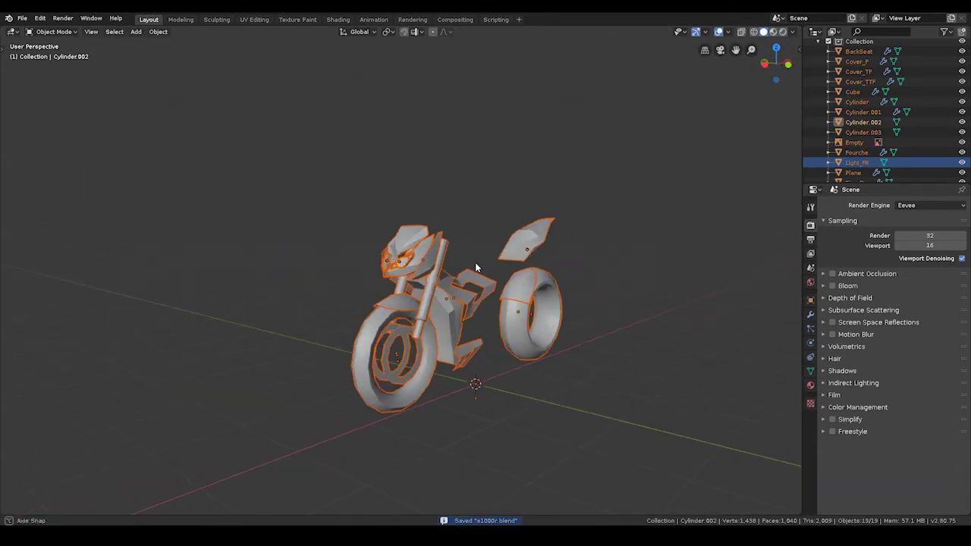
middle_click_drag(475, 262, 566, 302)
key("alt+a")
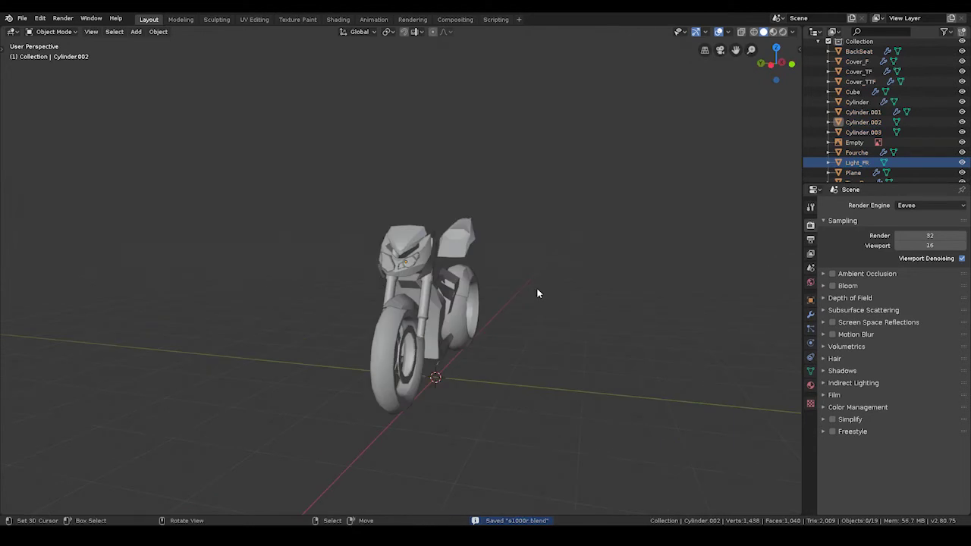
scroll(415, 250, "up", 5)
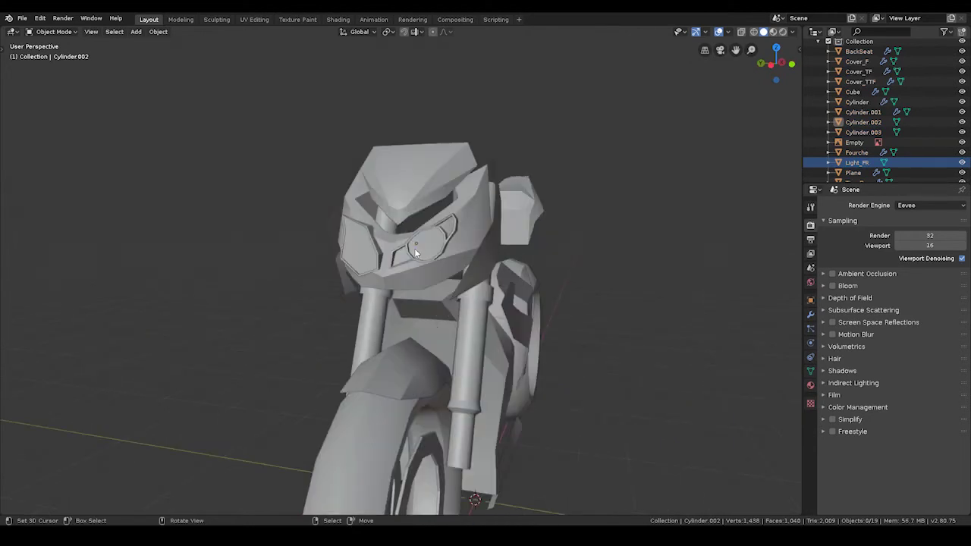
middle_click_drag(414, 248, 492, 341)
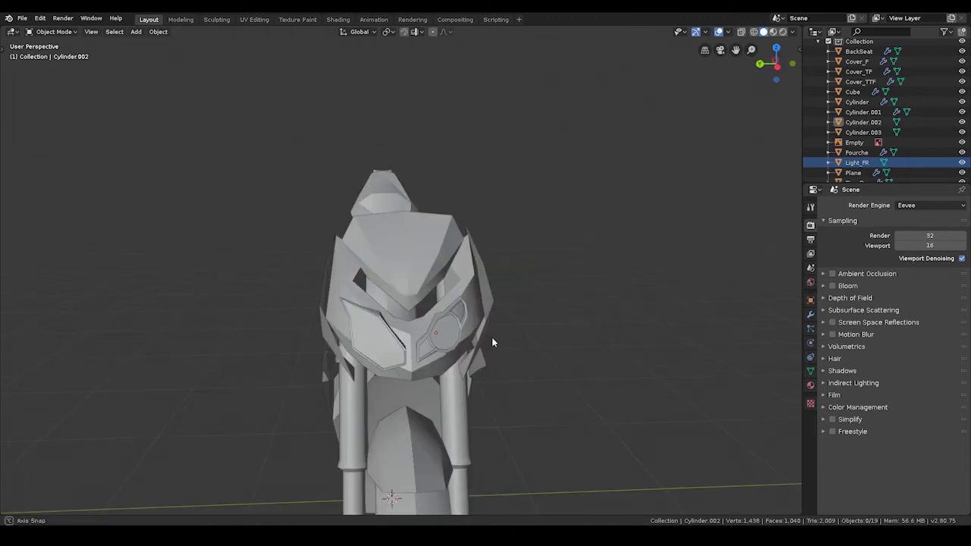
Select the Light_FR visor's linked faces in Edit Mode and switch to front orthographic view.
key("Tab")
key("l")
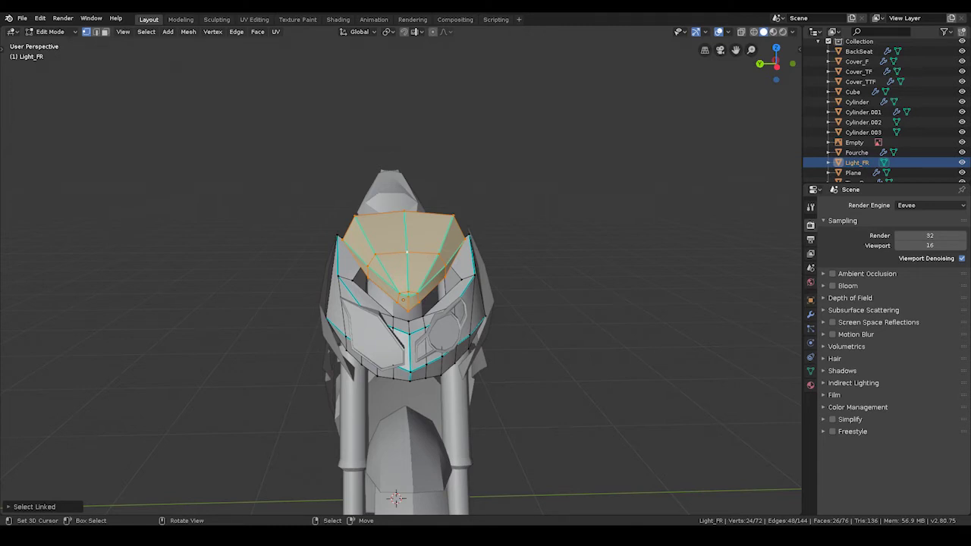
key("Tab")
middle_click_drag(410, 273, 461, 213)
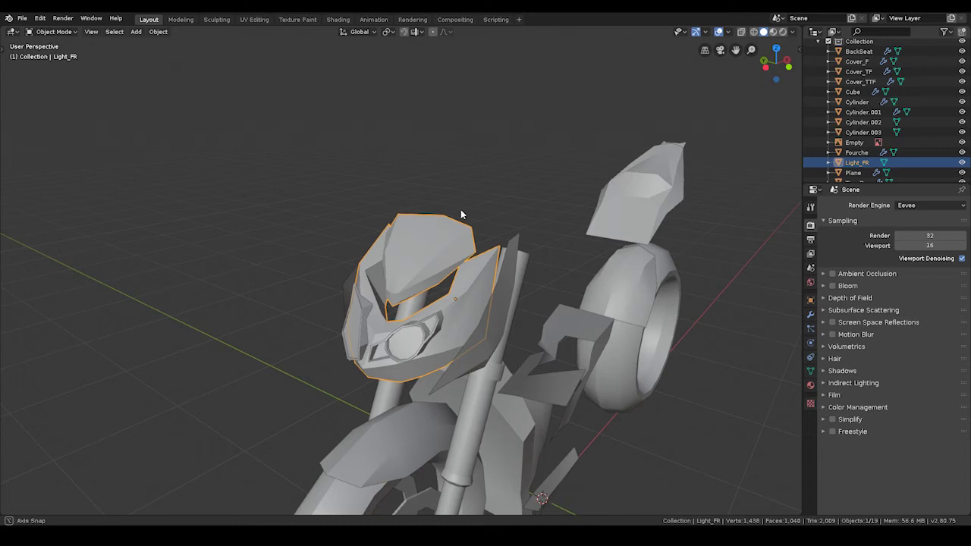
middle_click_drag(460, 215, 431, 245)
key("Tab")
key("l")
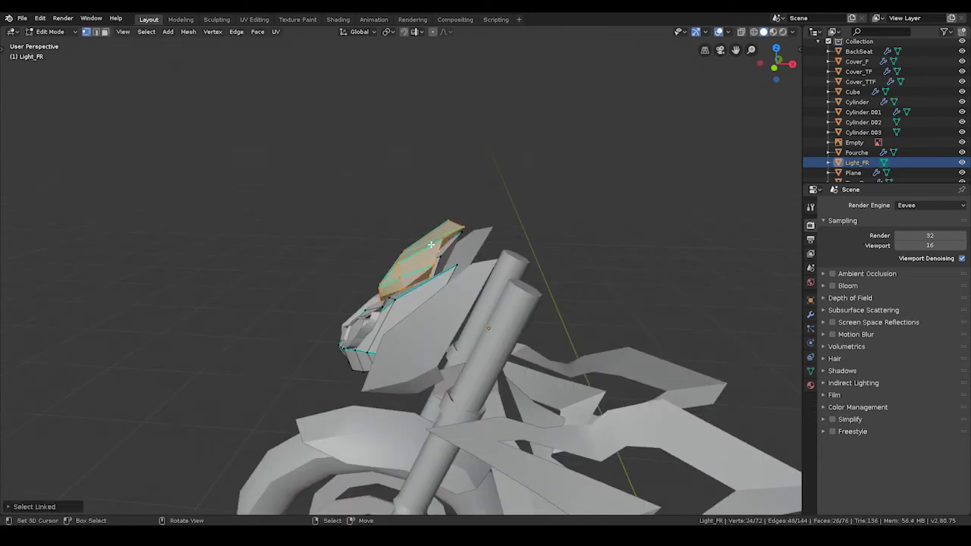
key("KP_1")
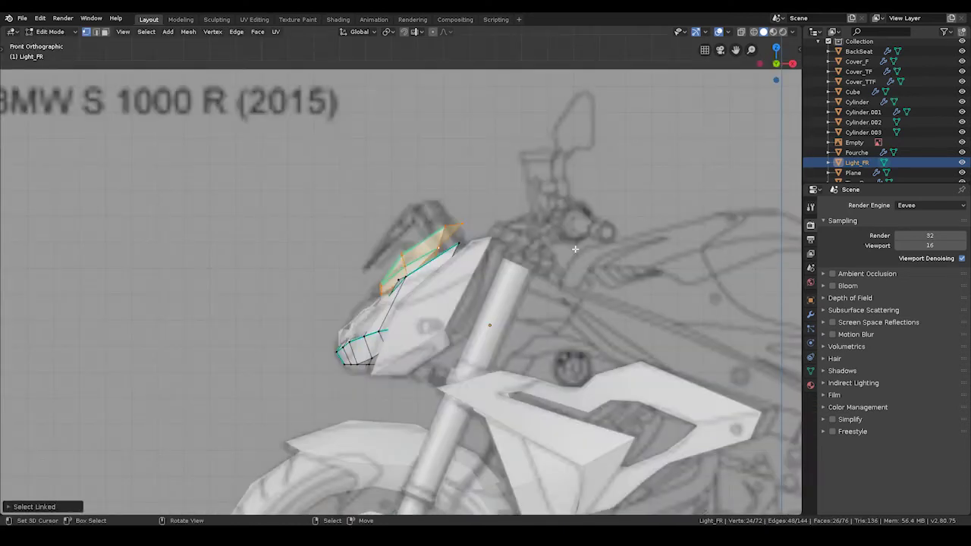